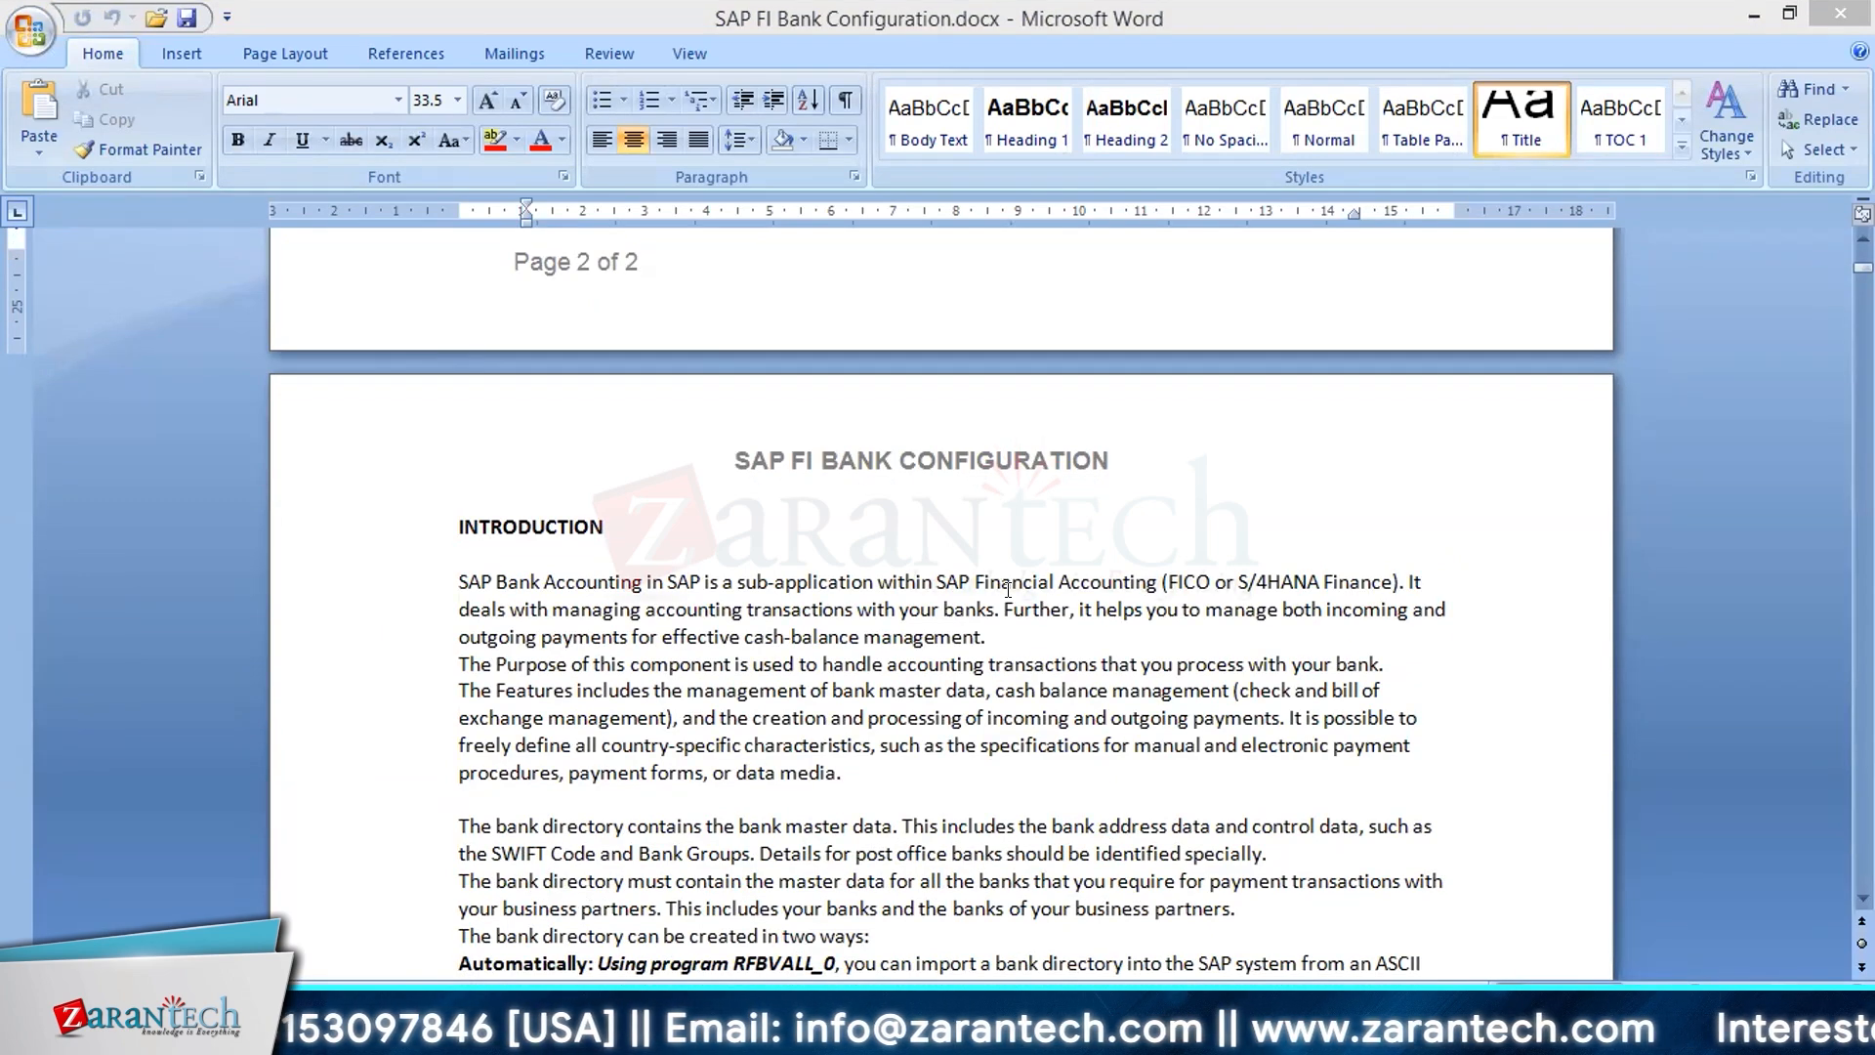
Step: Review the introduction, the House Banks section and the main bank and sub-account table in the bank configuration document
{"action": "scroll", "coordinate": [1070, 822], "scroll_direction": "down", "scroll_amount": 10}
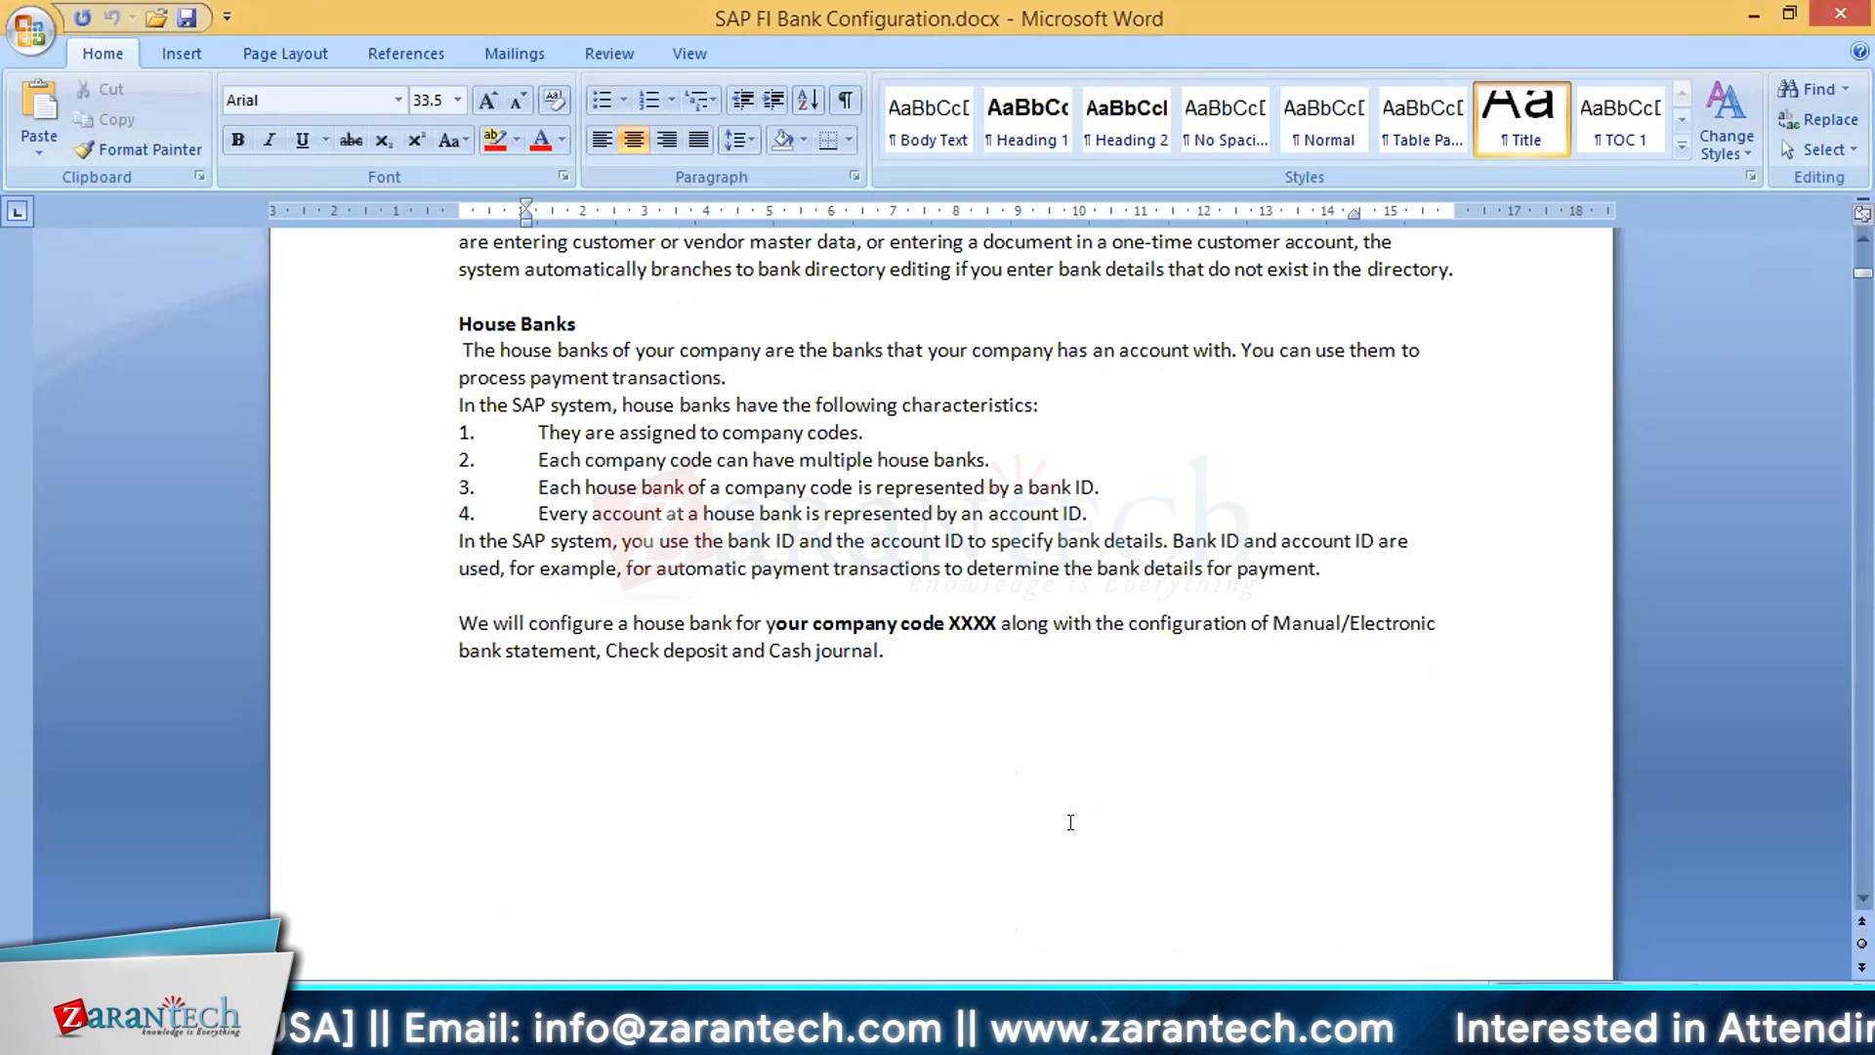
{"action": "scroll", "coordinate": [1071, 822], "scroll_direction": "up", "scroll_amount": 1}
{"action": "scroll", "coordinate": [1071, 822], "scroll_direction": "up", "scroll_amount": 6}
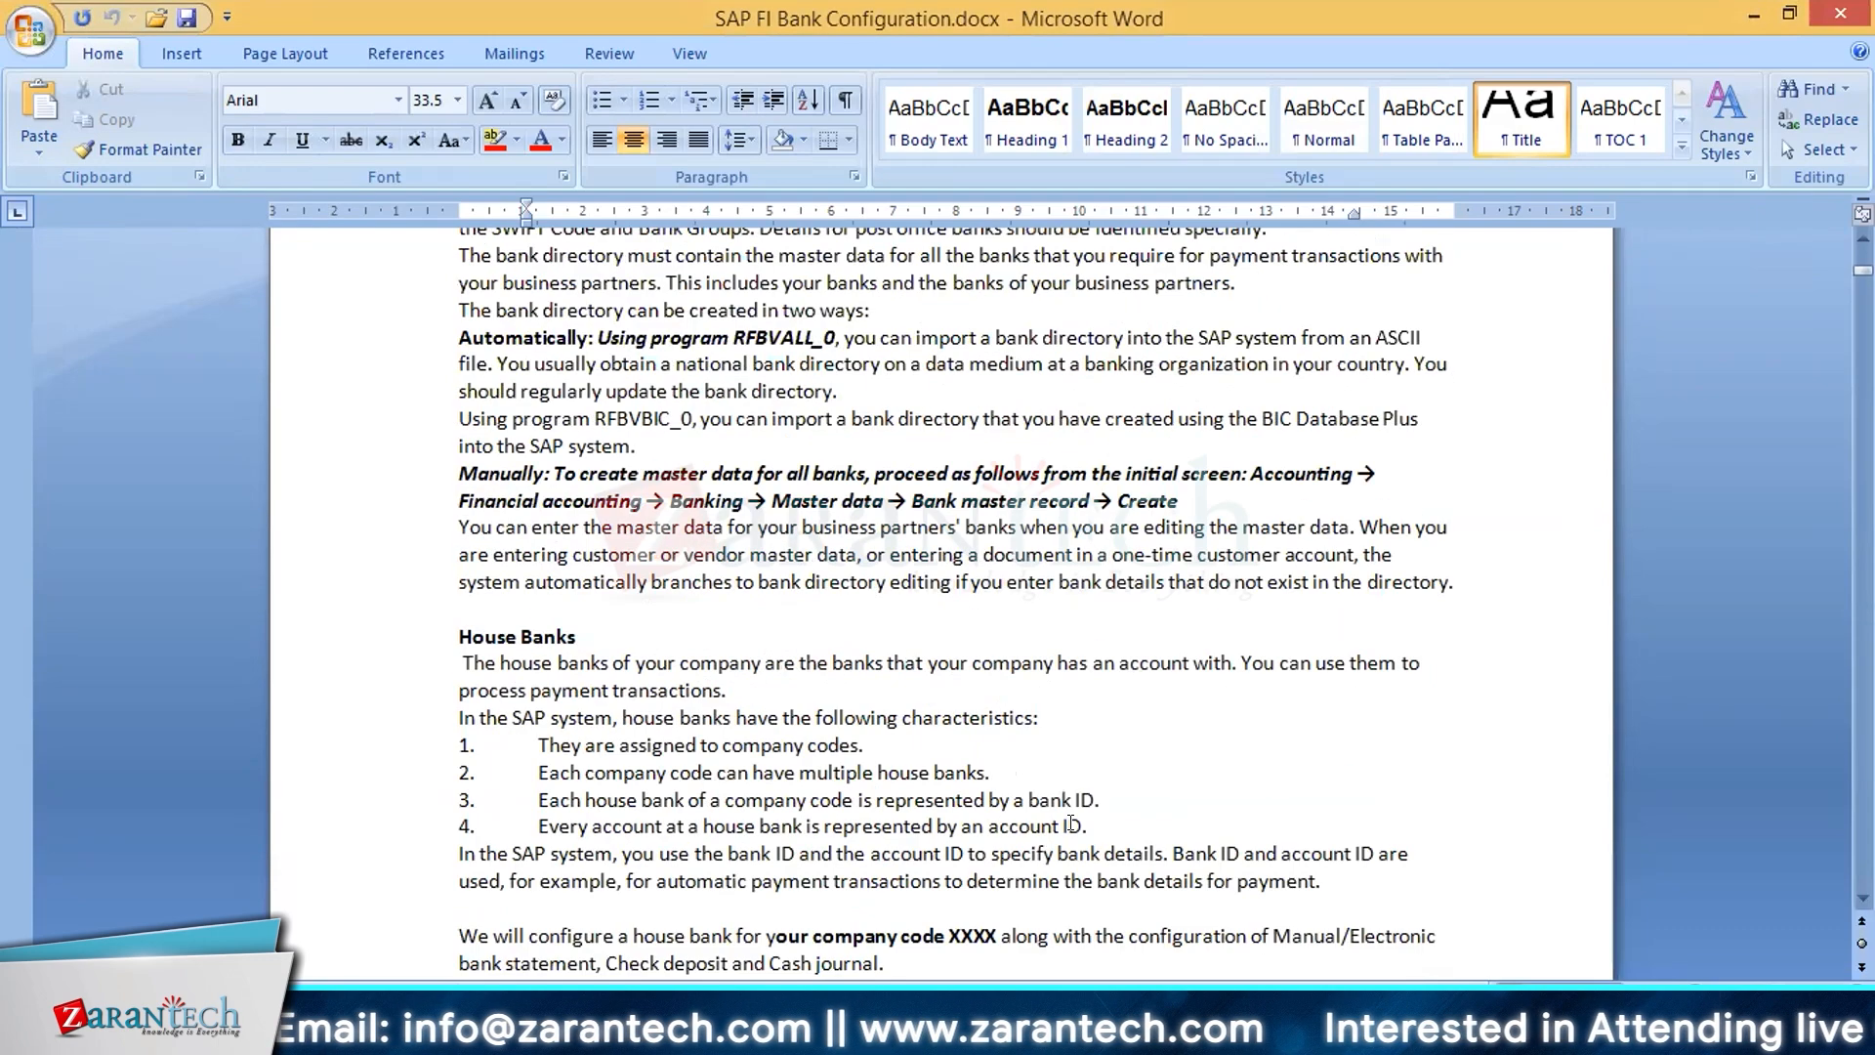
{"action": "scroll", "coordinate": [1074, 826], "scroll_direction": "down", "scroll_amount": 12}
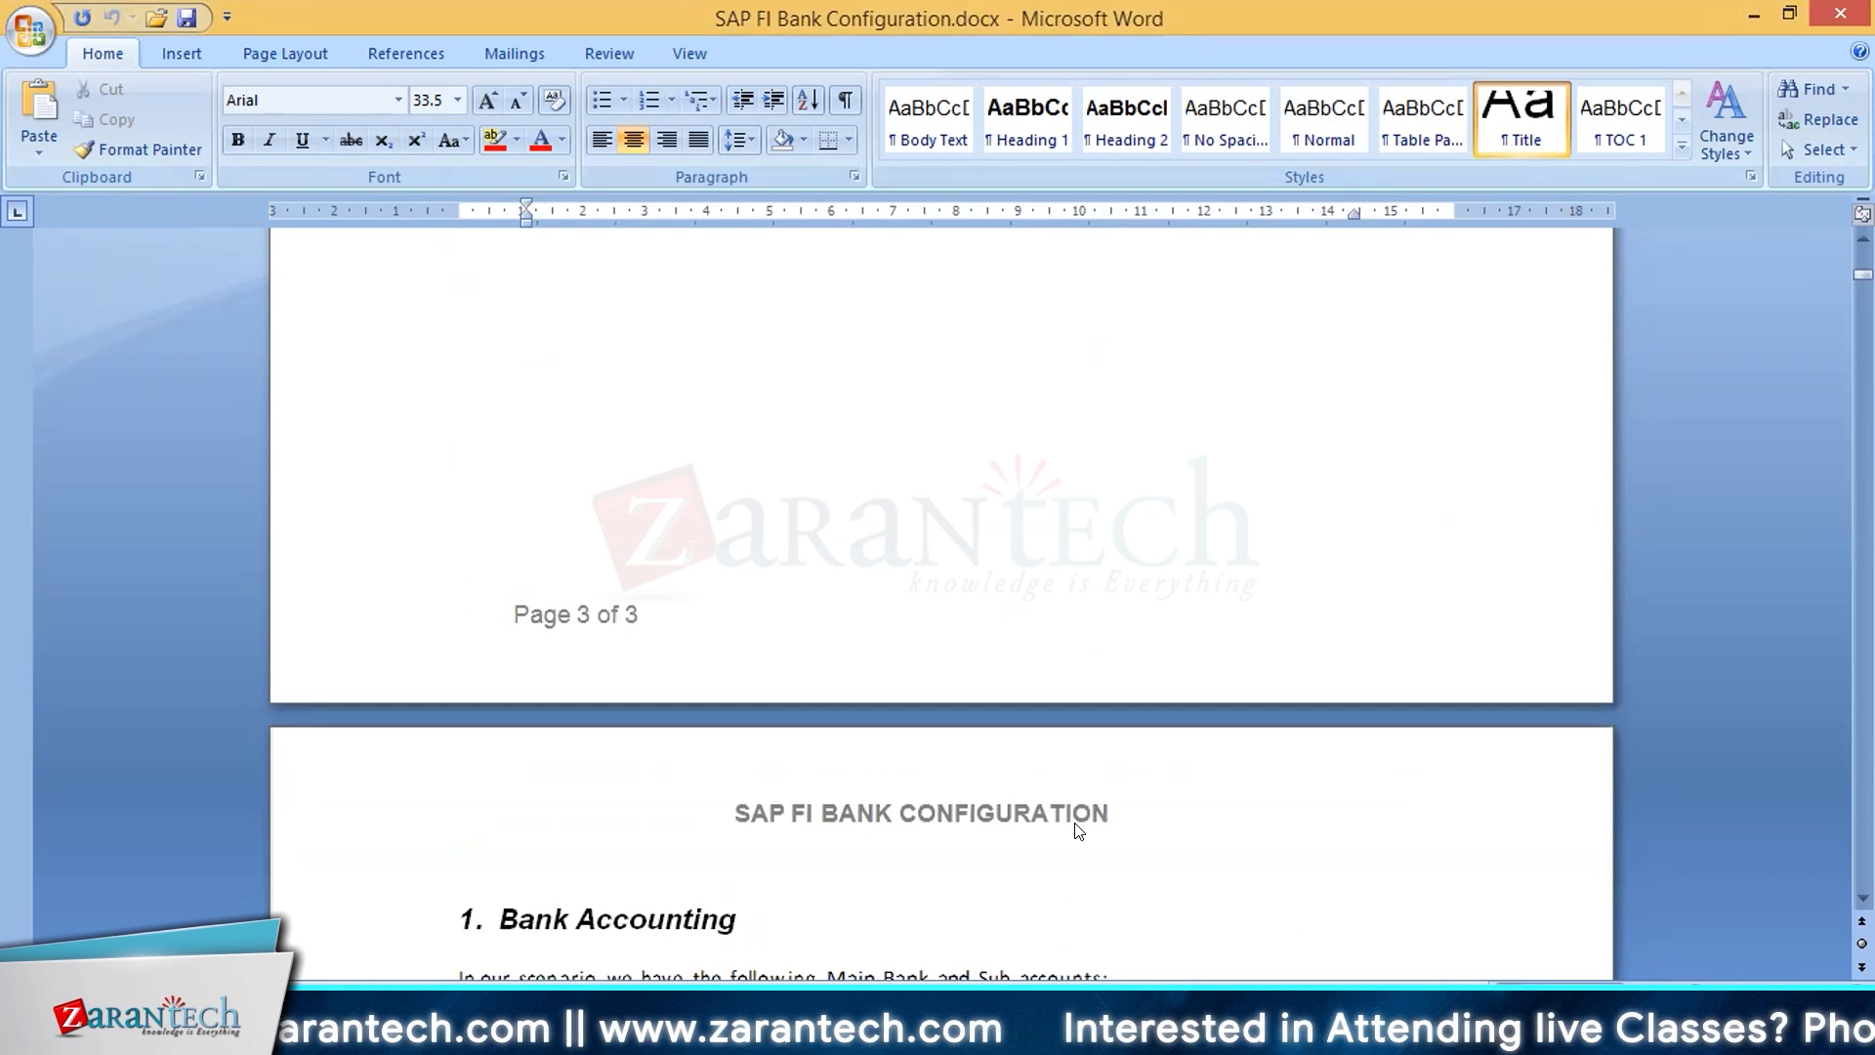
{"action": "scroll", "coordinate": [1047, 789], "scroll_direction": "down", "scroll_amount": 7}
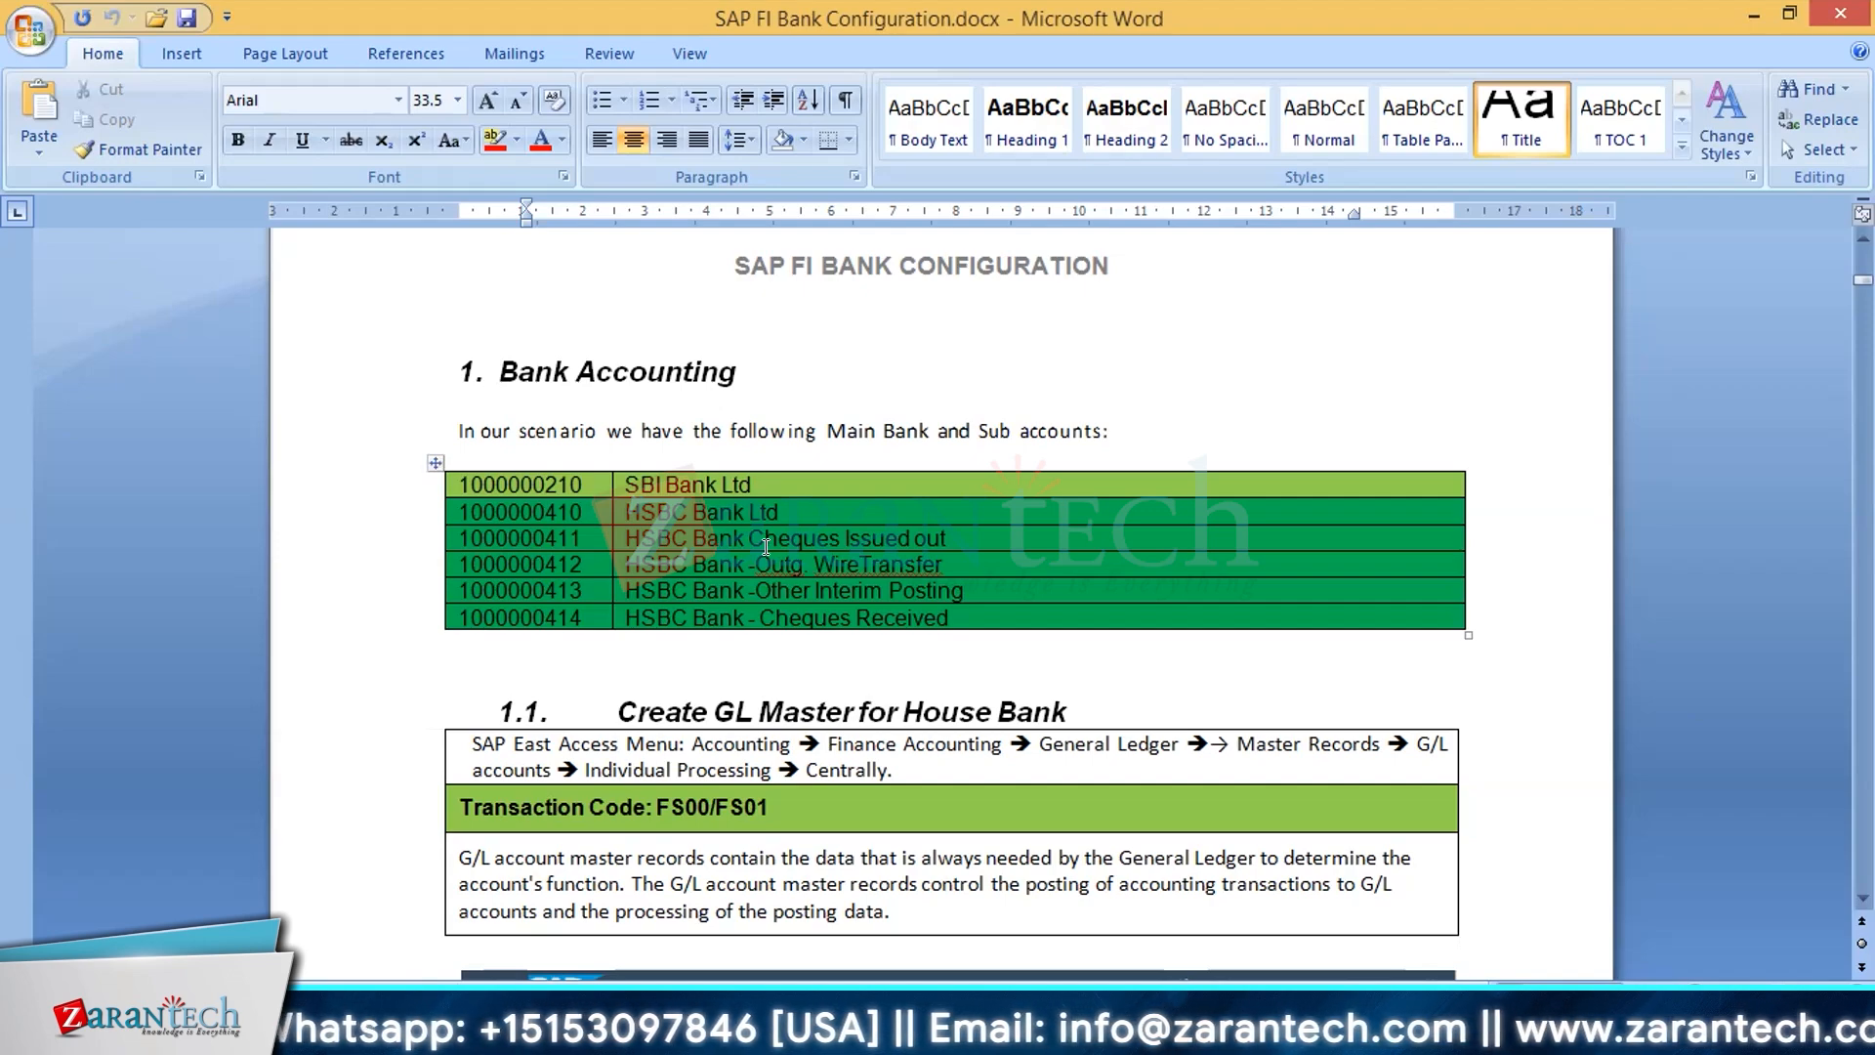
{"action": "scroll", "coordinate": [765, 546], "scroll_direction": "down", "scroll_amount": 3}
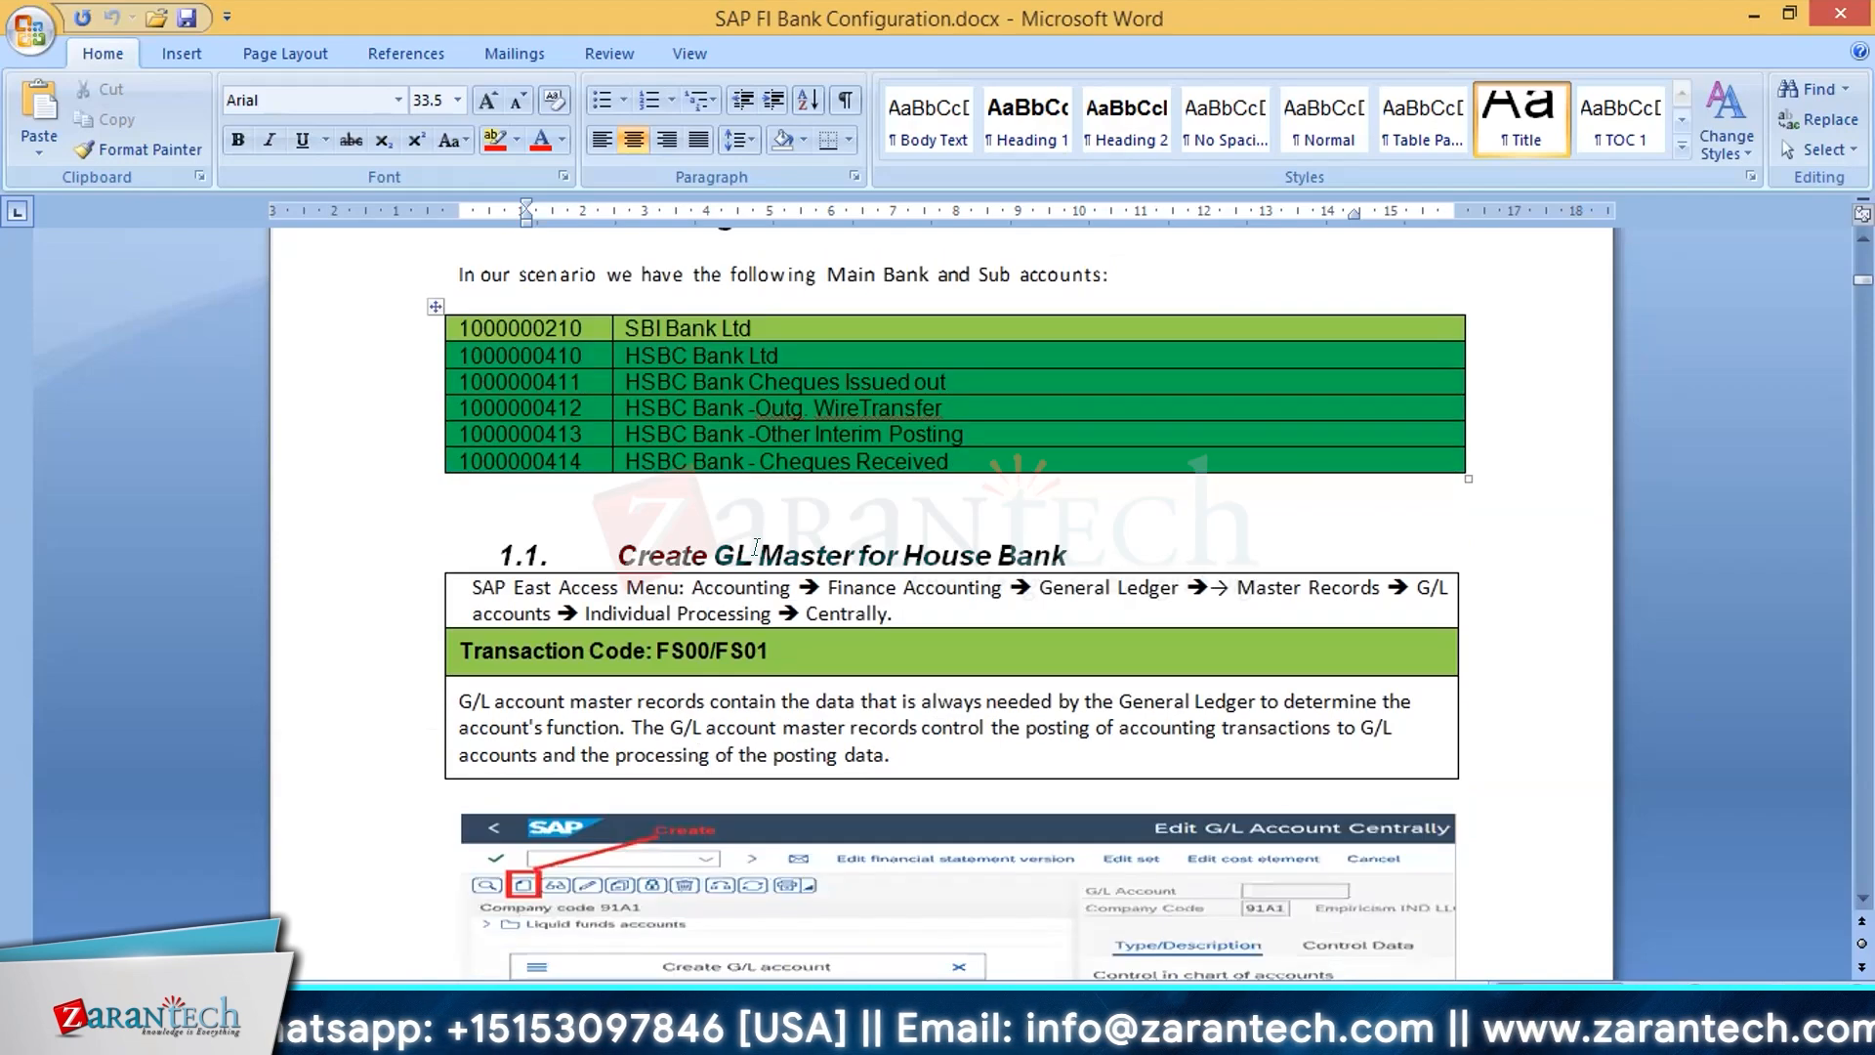
{"action": "left_click", "coordinate": [542, 321]}
{"action": "scroll", "coordinate": [720, 549], "scroll_direction": "up", "scroll_amount": 3}
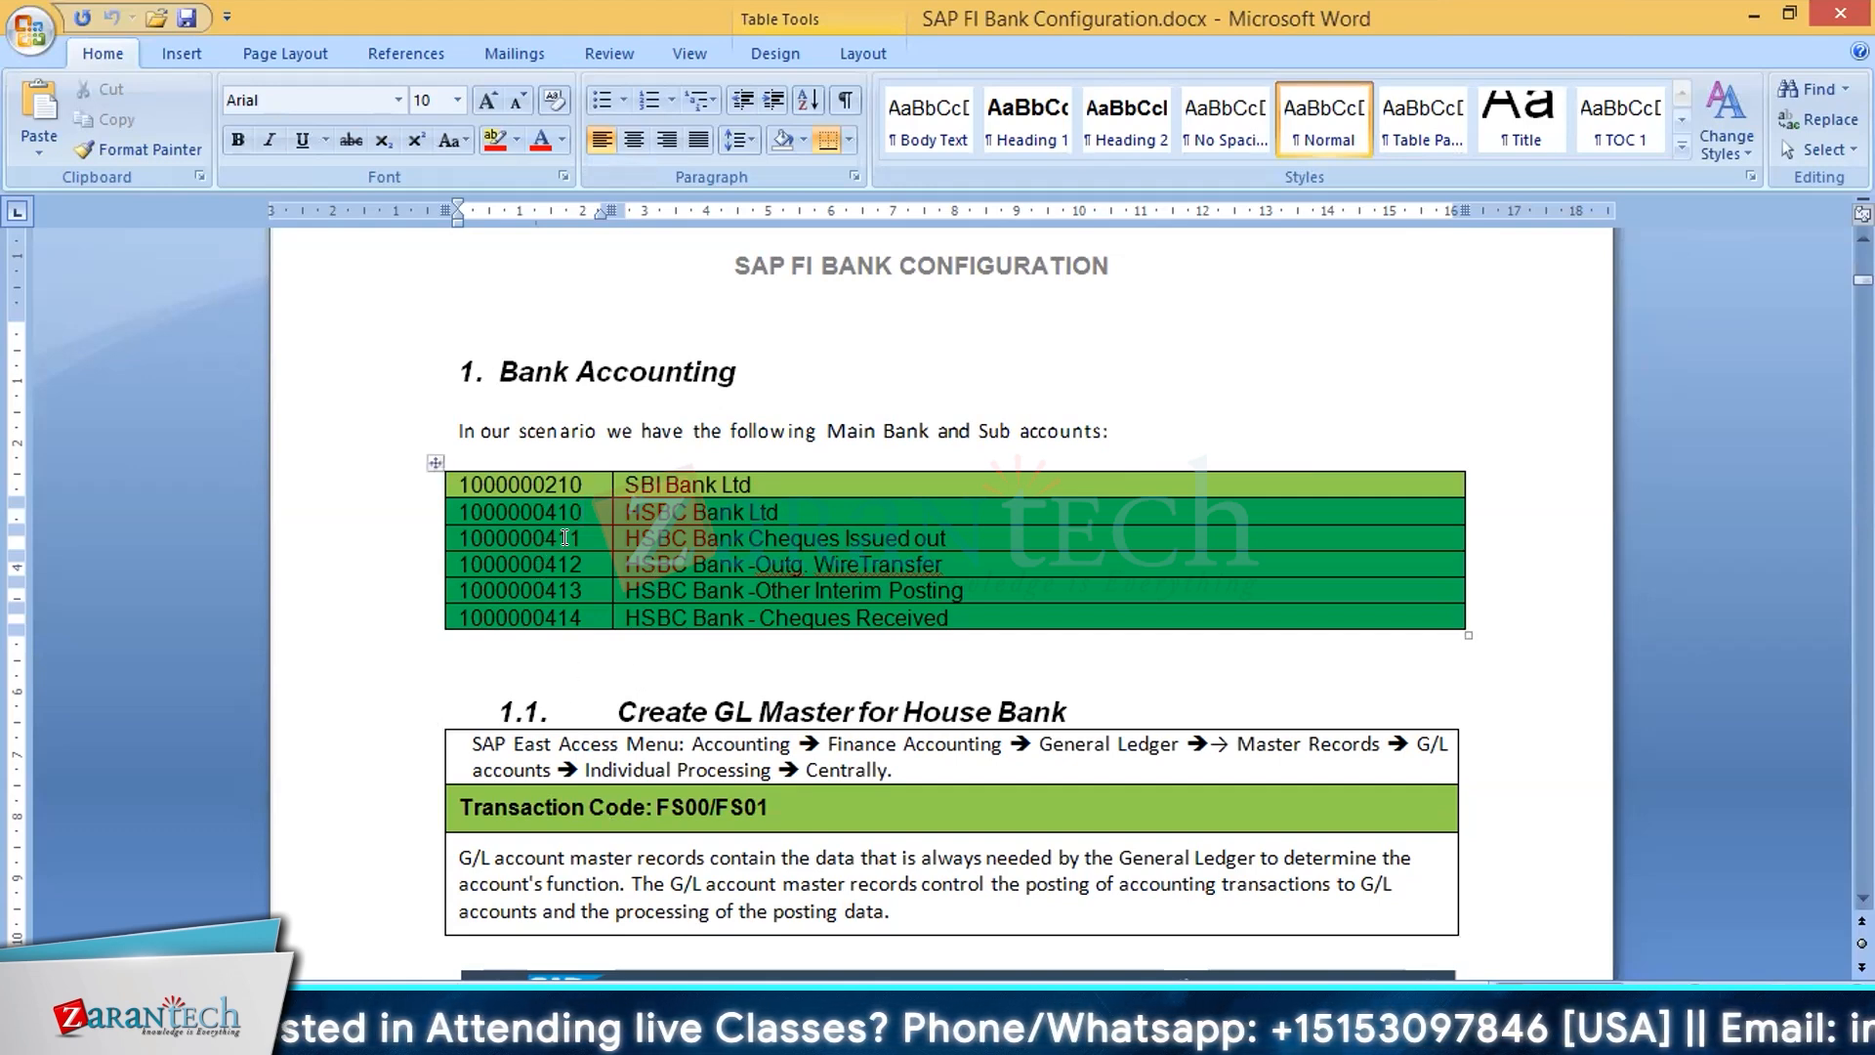
{"action": "left_click_drag", "start_coordinate": [565, 537], "coordinate": [455, 540]}
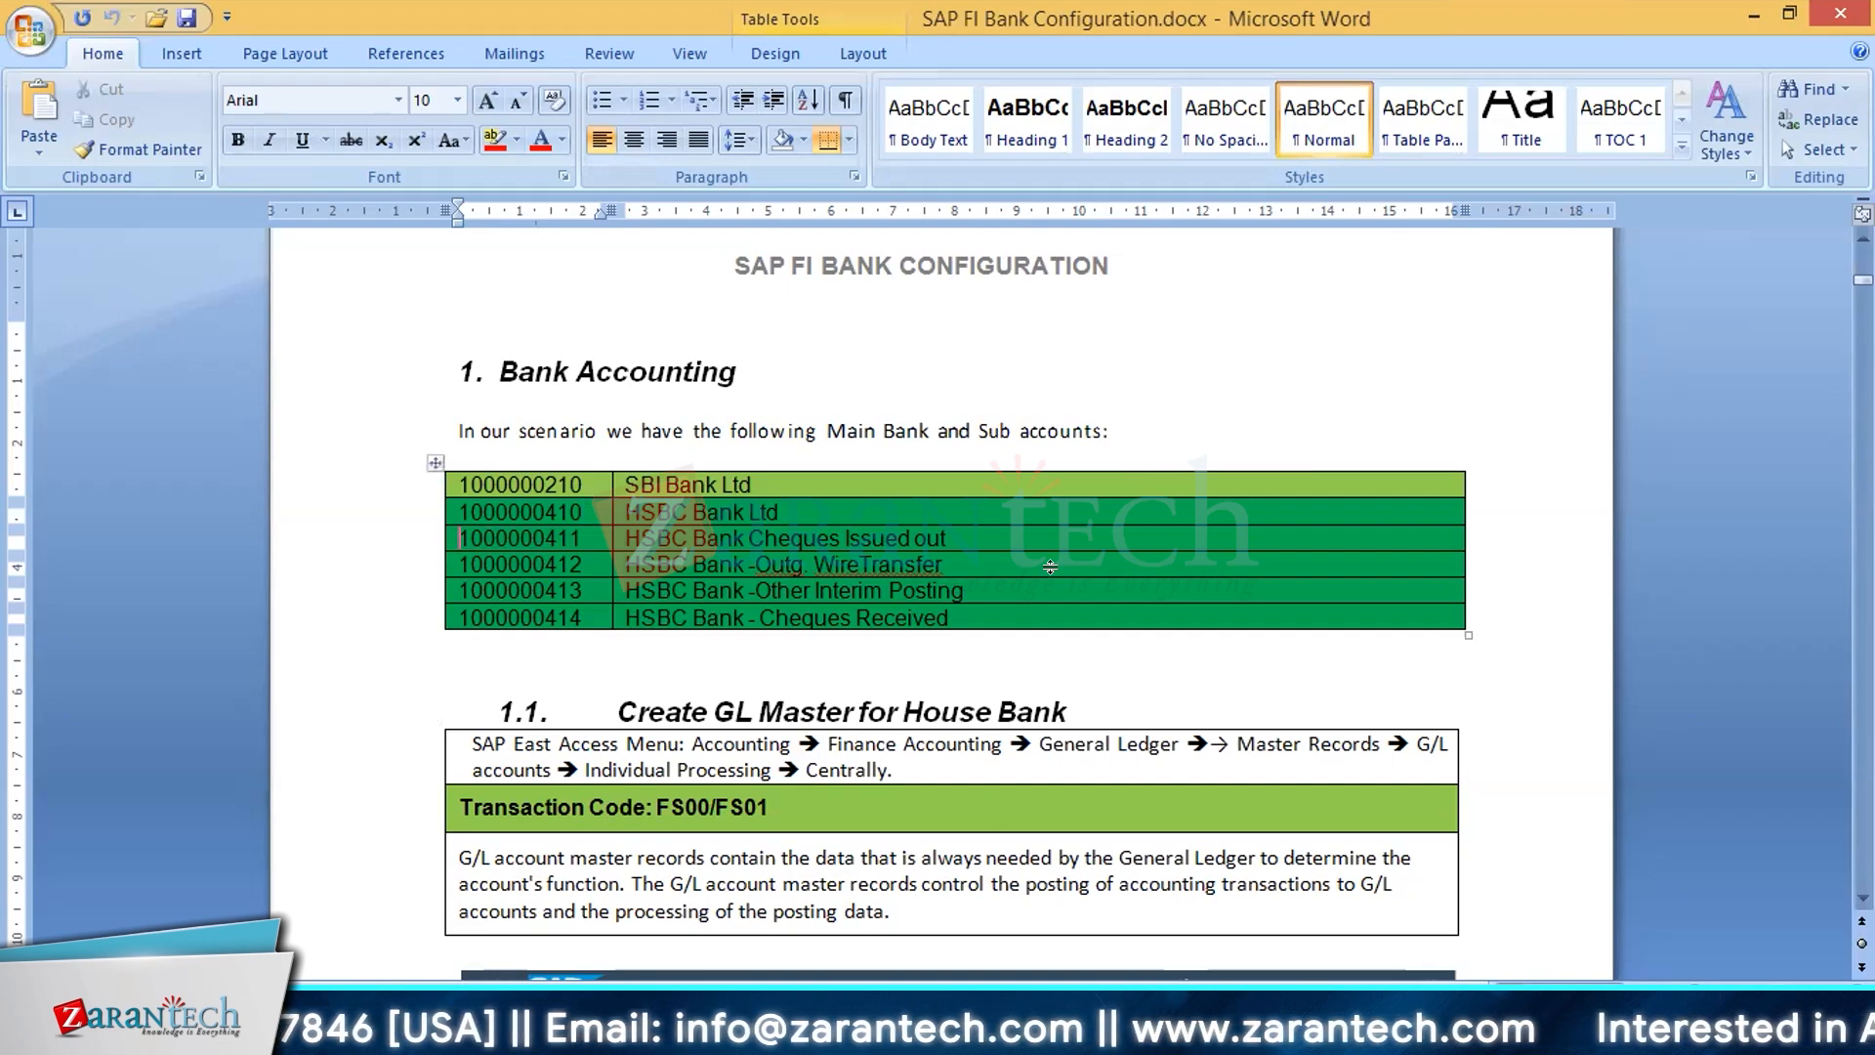
Step: Read section 1.1, Create GL Master for House Bank, including its menu path, transaction codes and Create G/L account screenshots
{"action": "scroll", "coordinate": [1050, 566], "scroll_direction": "down", "scroll_amount": 1}
{"action": "scroll", "coordinate": [1051, 567], "scroll_direction": "down", "scroll_amount": 2}
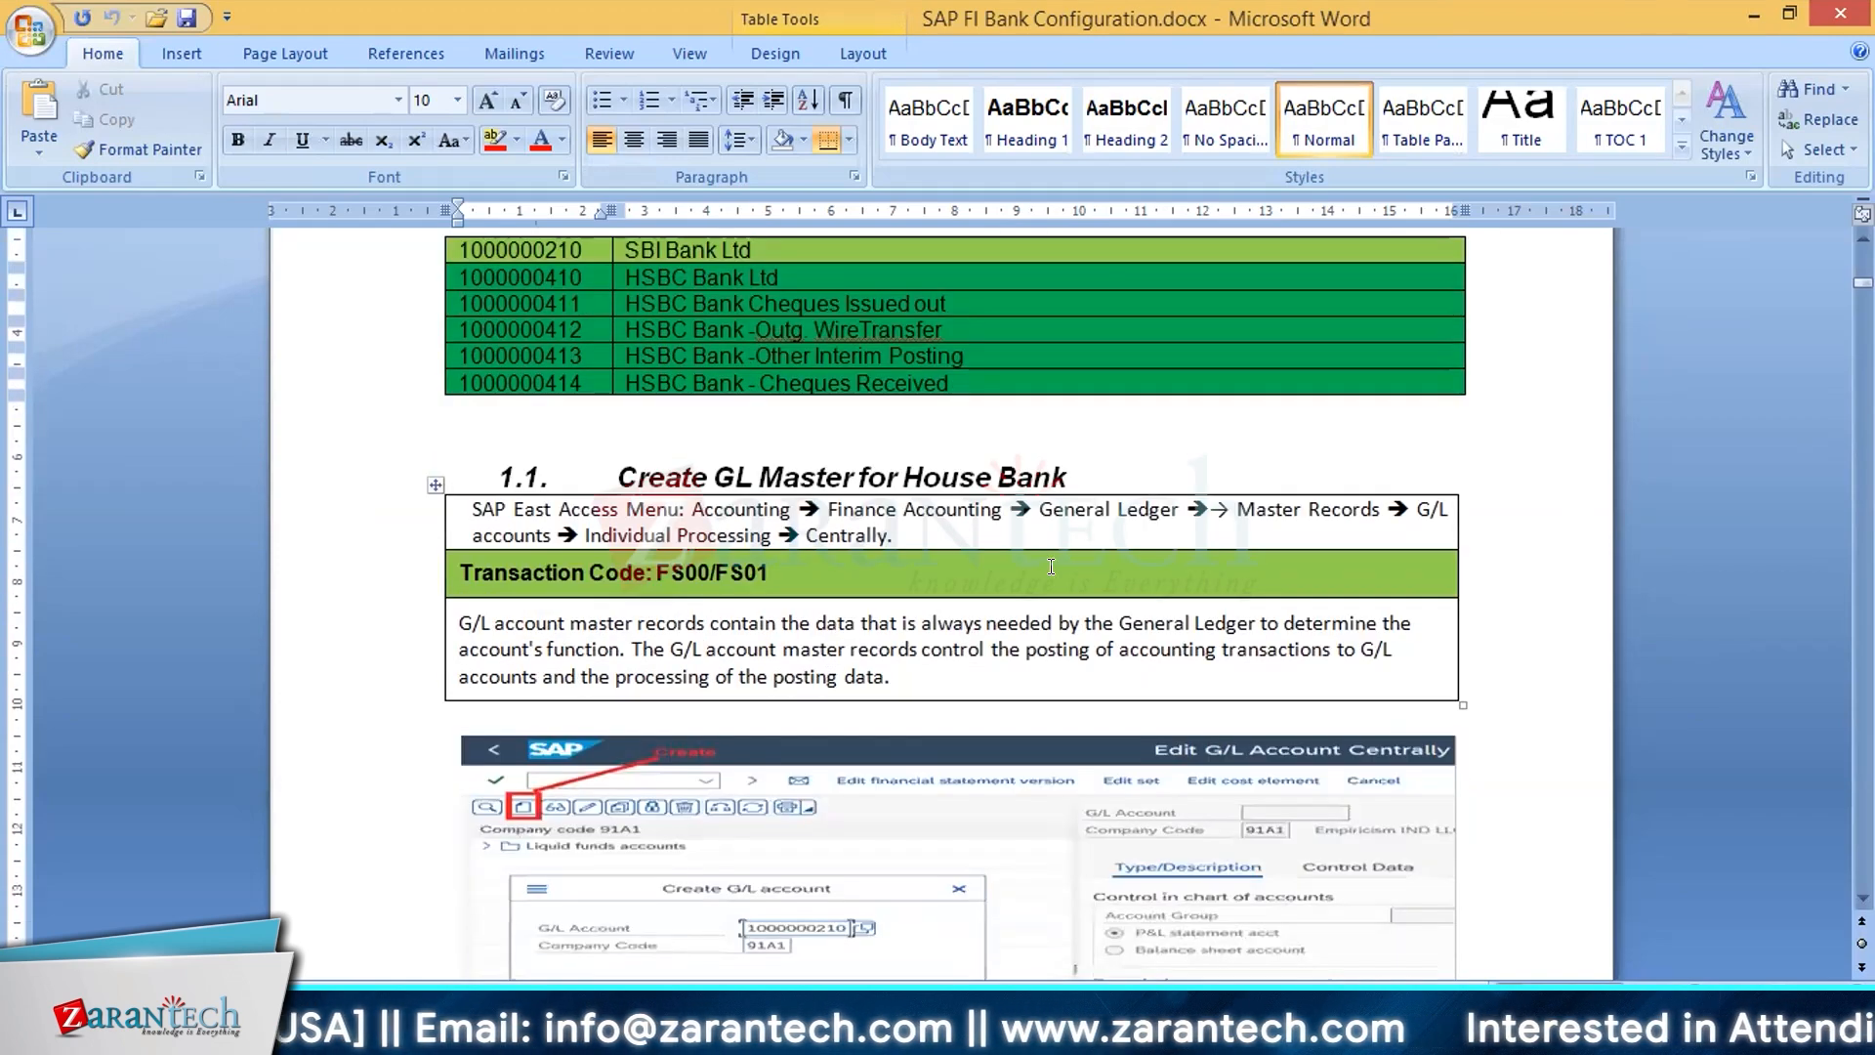
{"action": "scroll", "coordinate": [1051, 567], "scroll_direction": "down", "scroll_amount": 1}
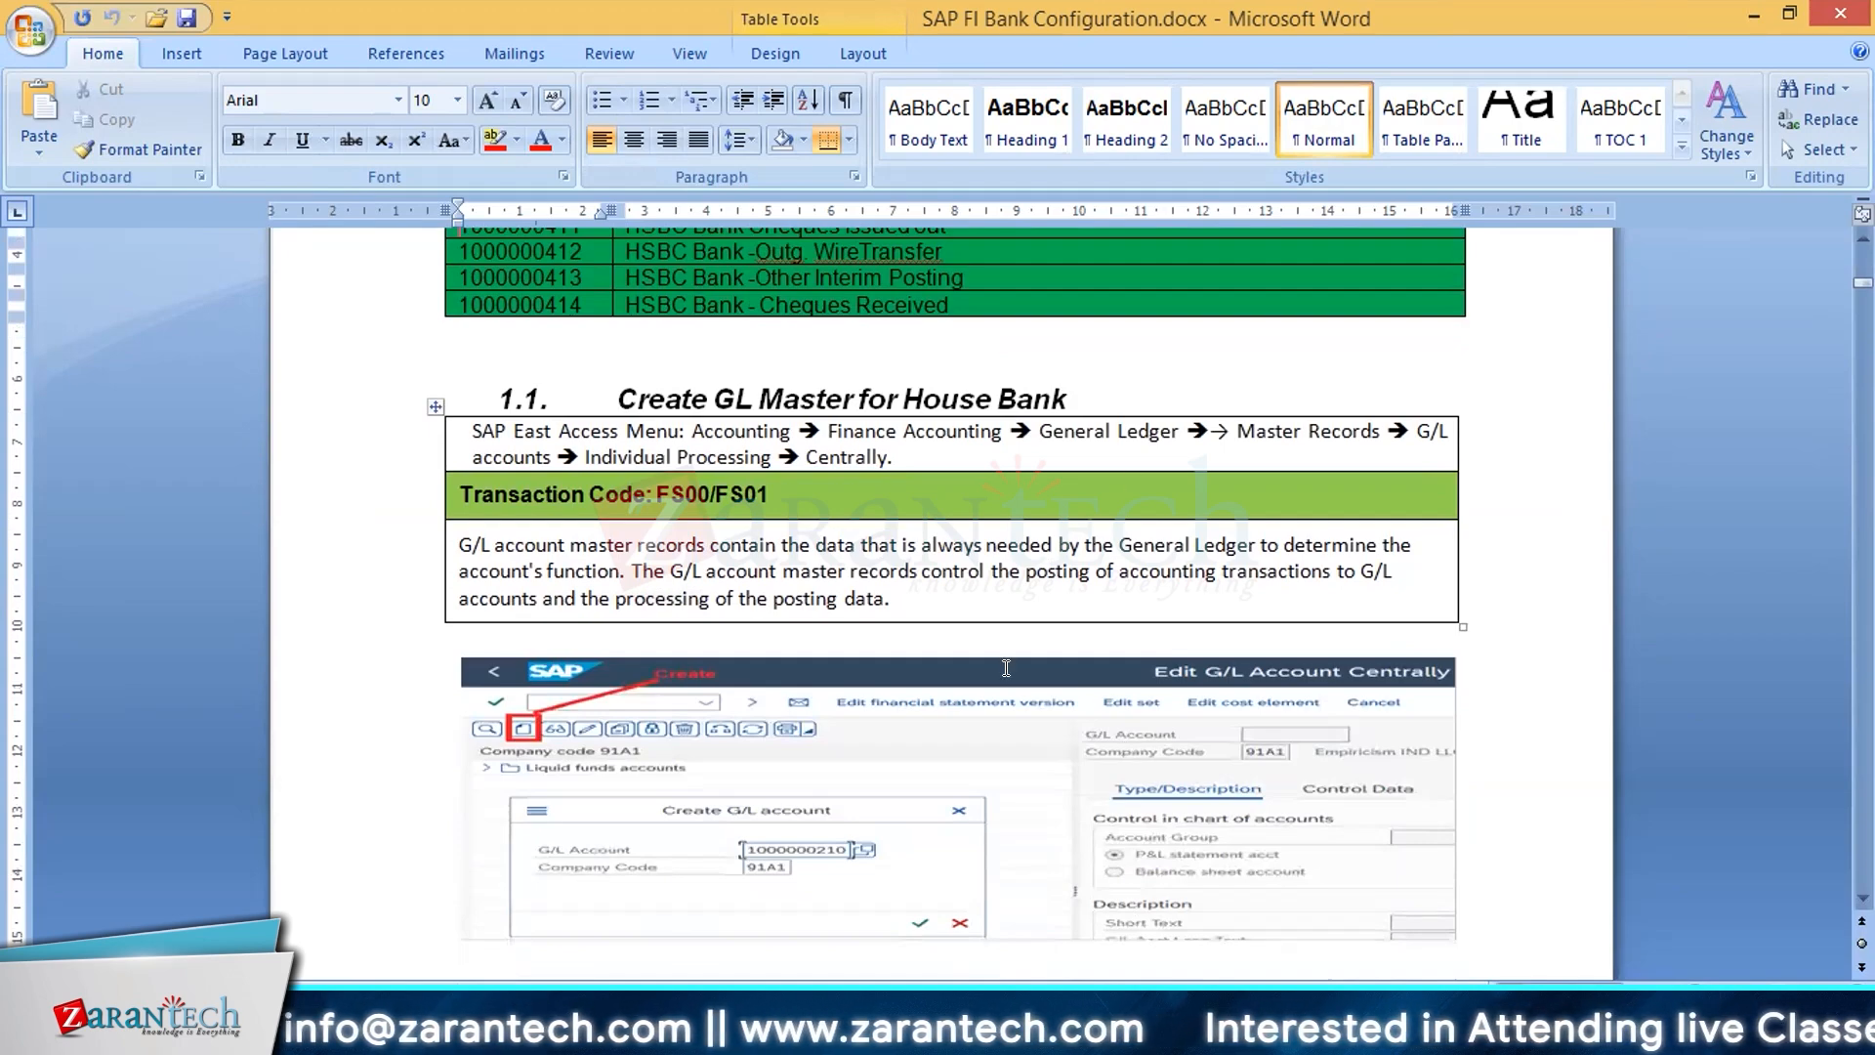
{"action": "scroll", "coordinate": [1006, 667], "scroll_direction": "down", "scroll_amount": 1}
{"action": "left_click", "coordinate": [917, 492]}
{"action": "scroll", "coordinate": [910, 573], "scroll_direction": "down", "scroll_amount": 1}
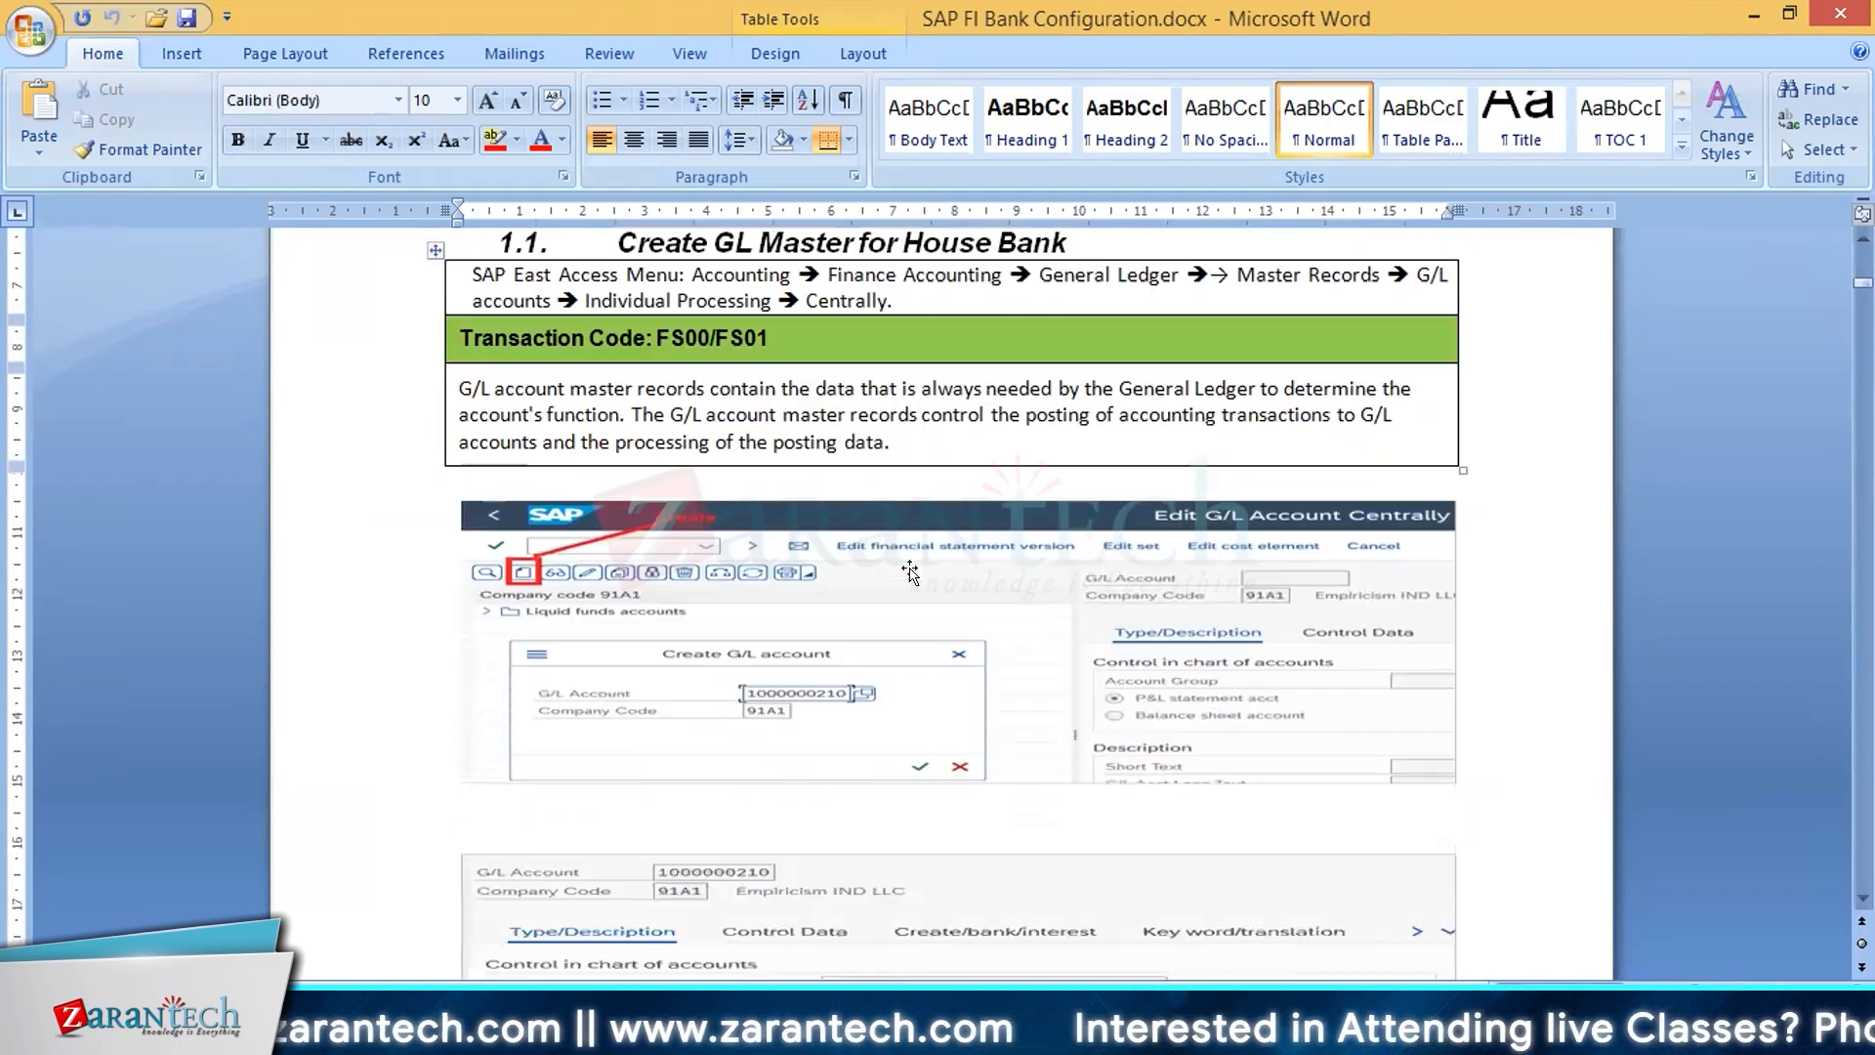
{"action": "scroll", "coordinate": [910, 573], "scroll_direction": "down", "scroll_amount": 1}
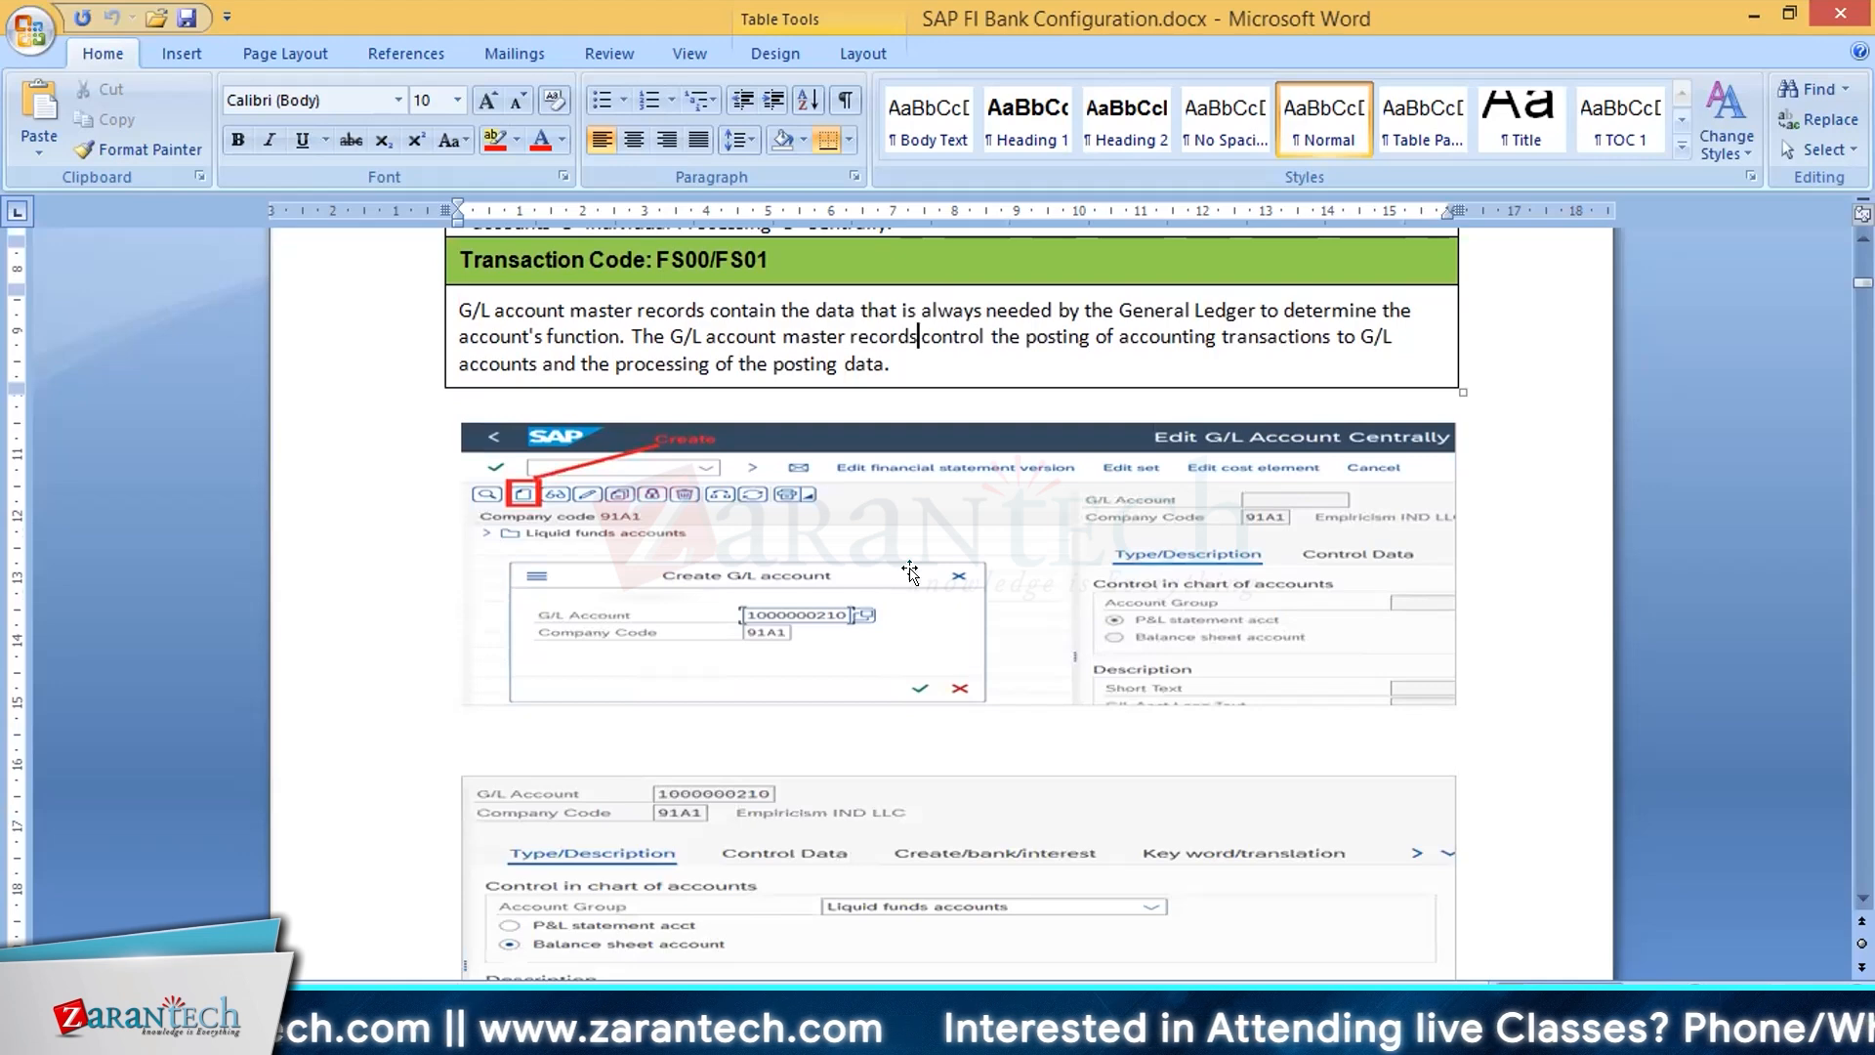
{"action": "scroll", "coordinate": [910, 574], "scroll_direction": "up", "scroll_amount": 1}
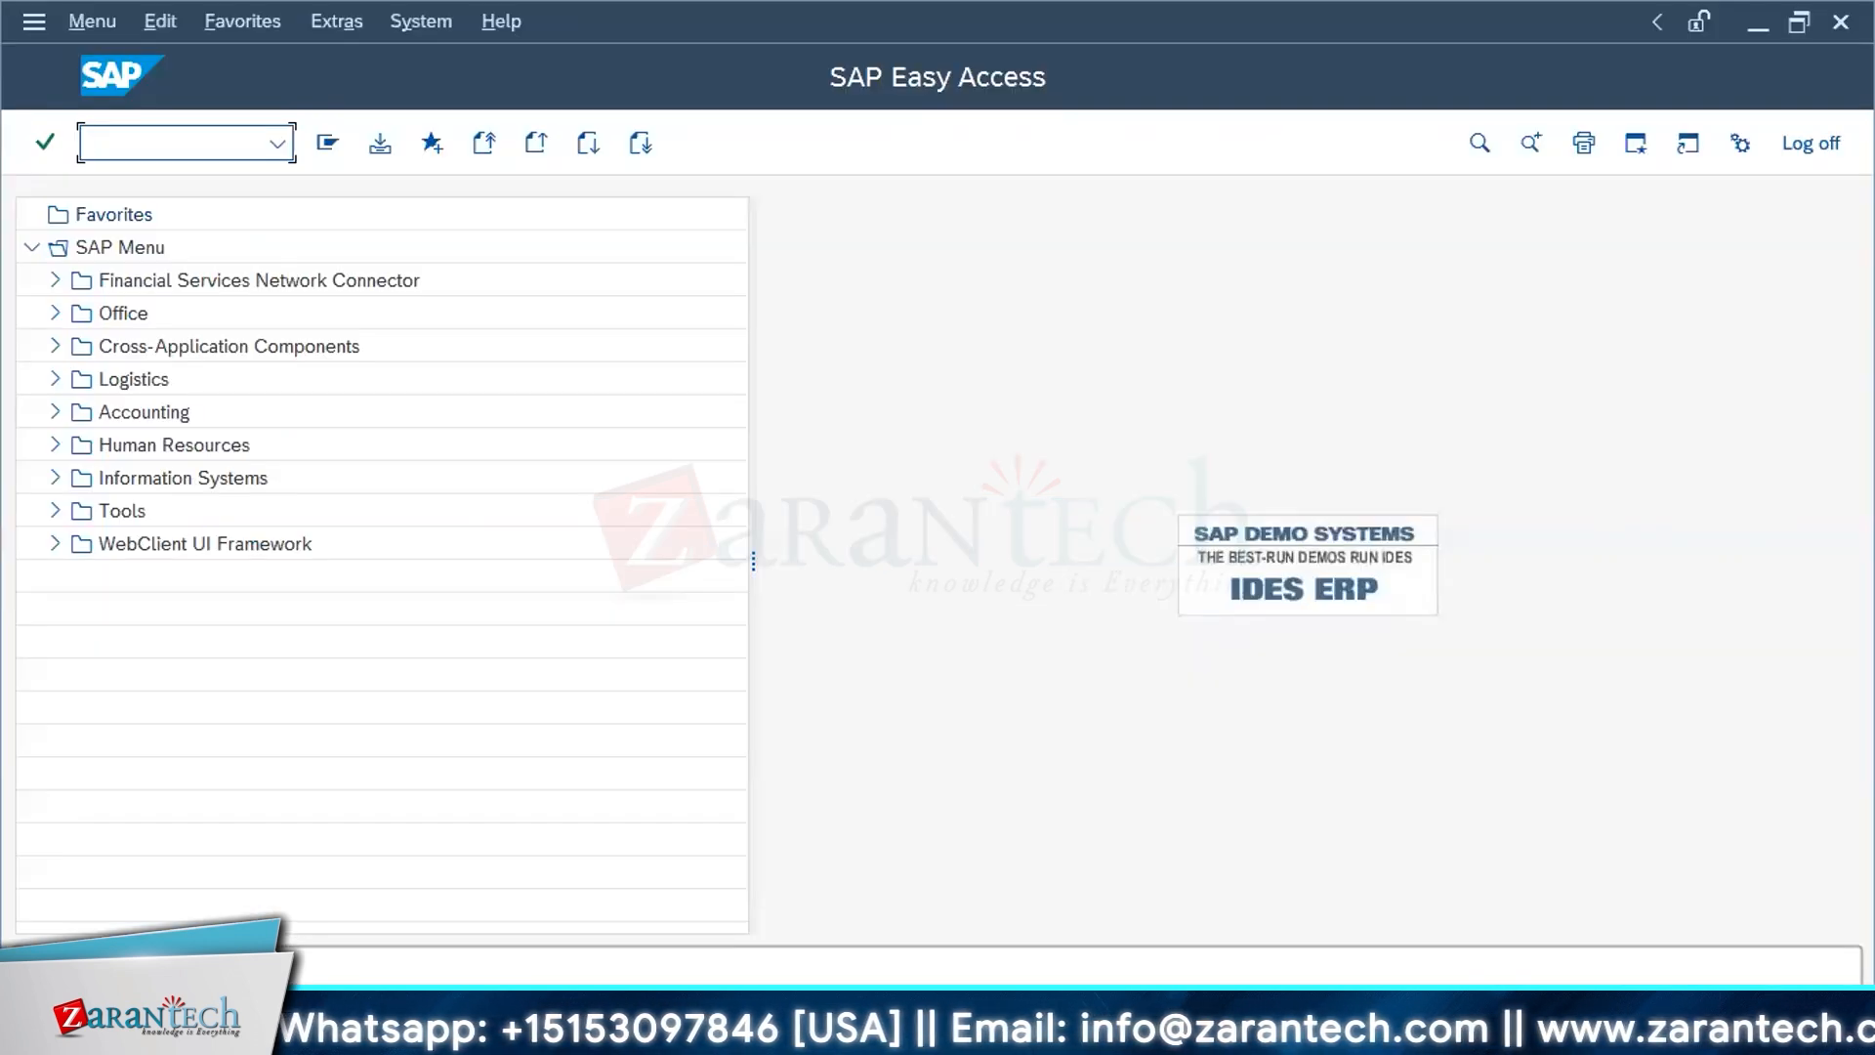
Step: Switch from SAP back to the Word document and review the SBI and HSBC entries in the Bank Accounting table
{"action": "key", "text": "alt+Tab"}
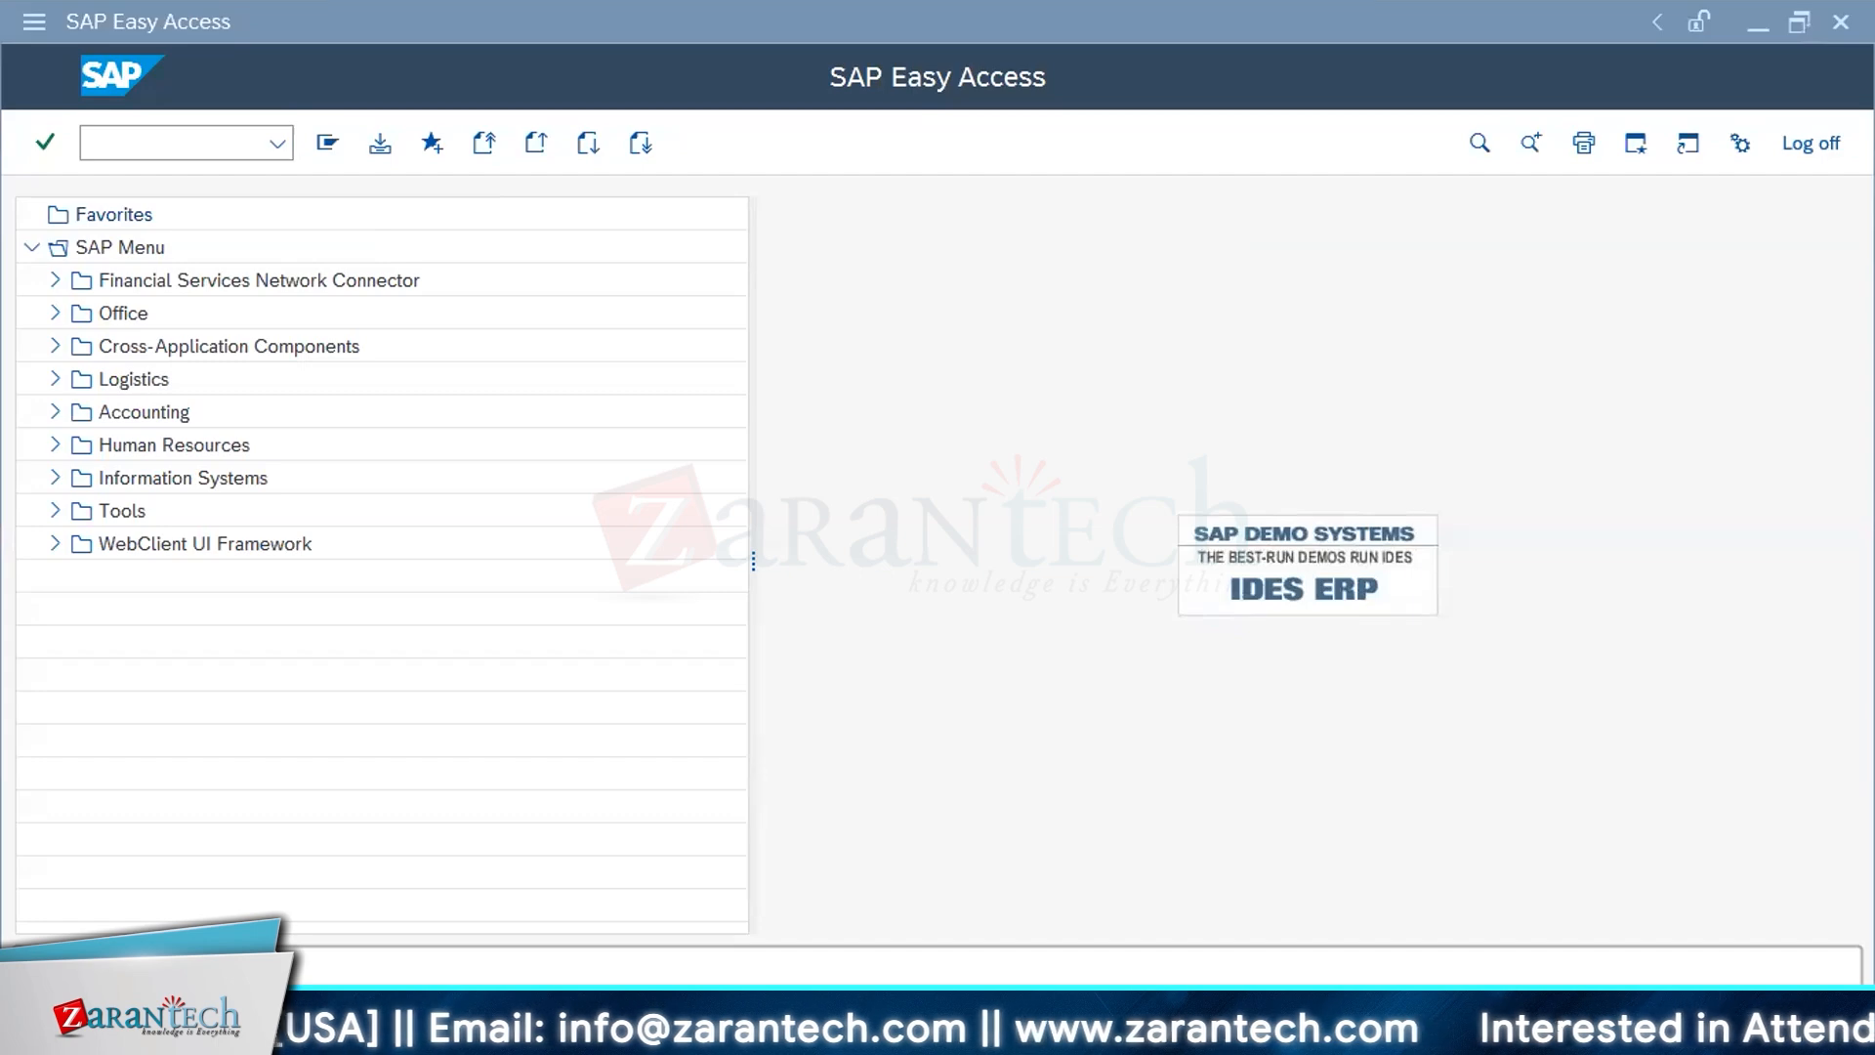
{"action": "key", "text": "alt+Tab"}
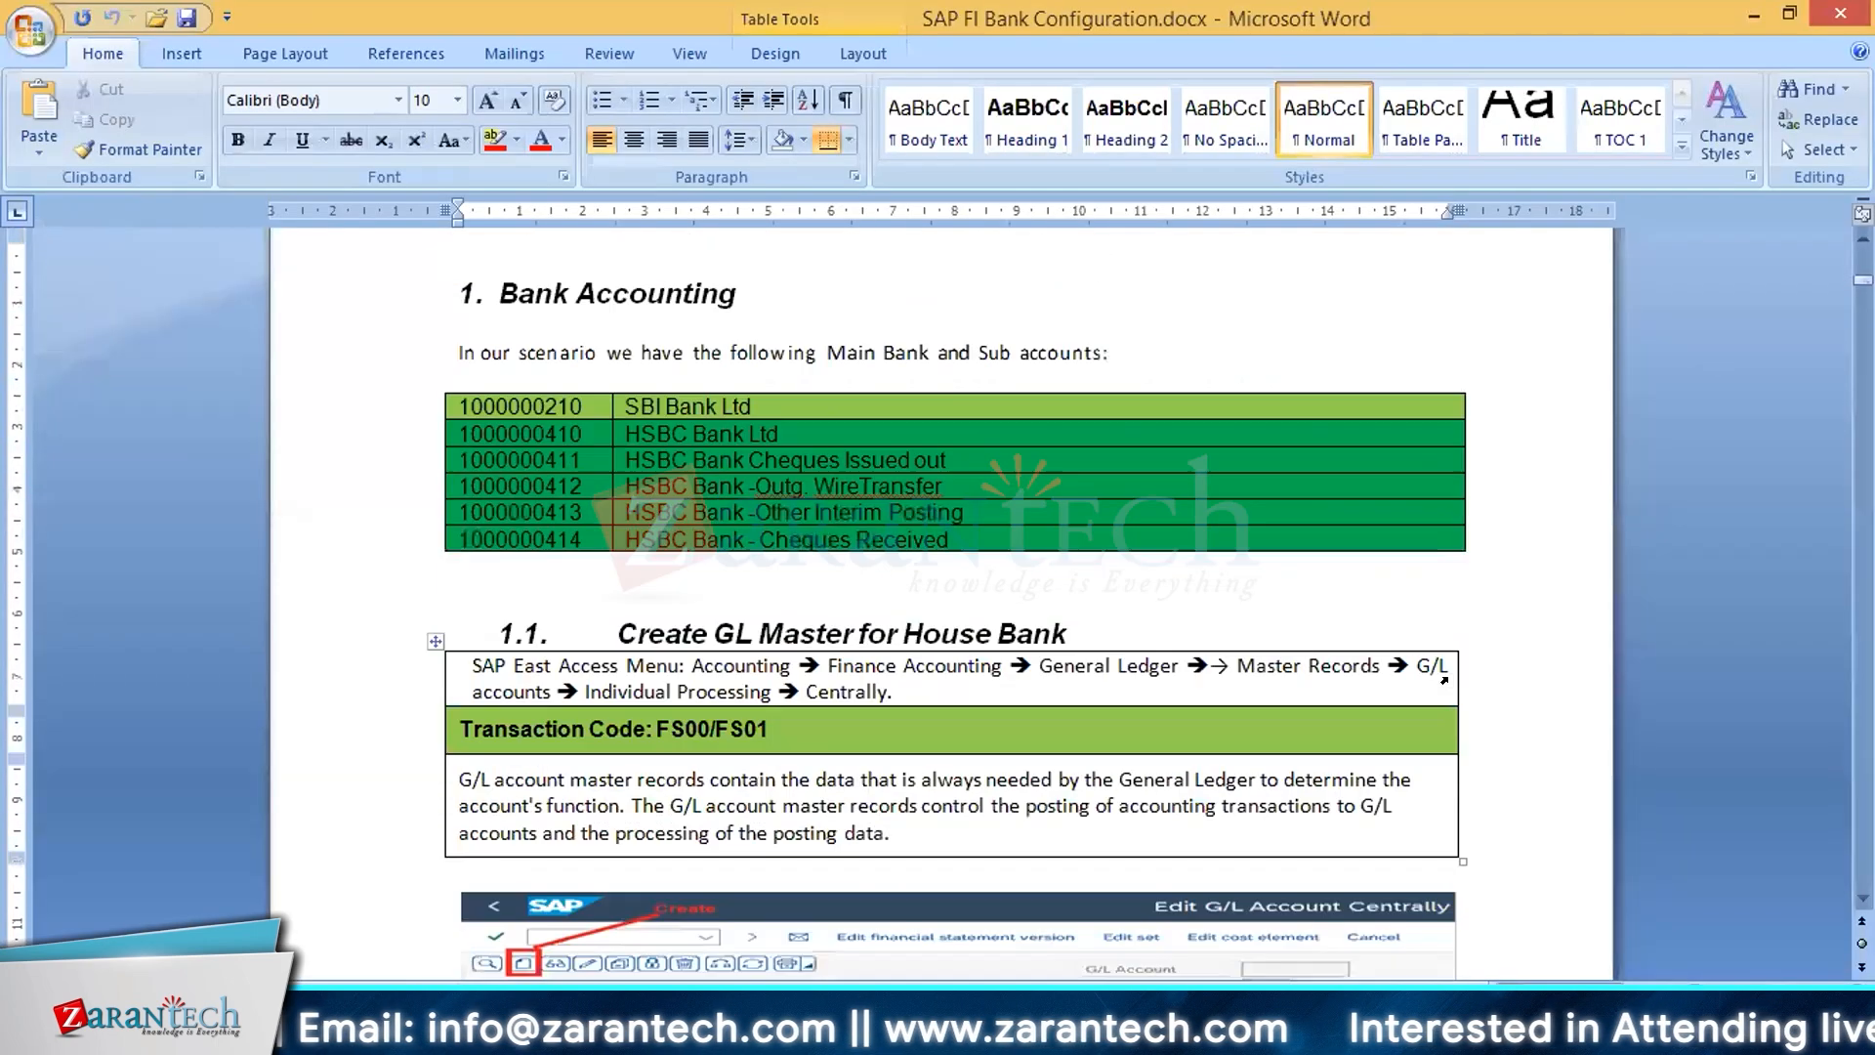
{"action": "scroll", "coordinate": [1449, 676], "scroll_direction": "down", "scroll_amount": 1}
{"action": "scroll", "coordinate": [1449, 676], "scroll_direction": "up", "scroll_amount": 3}
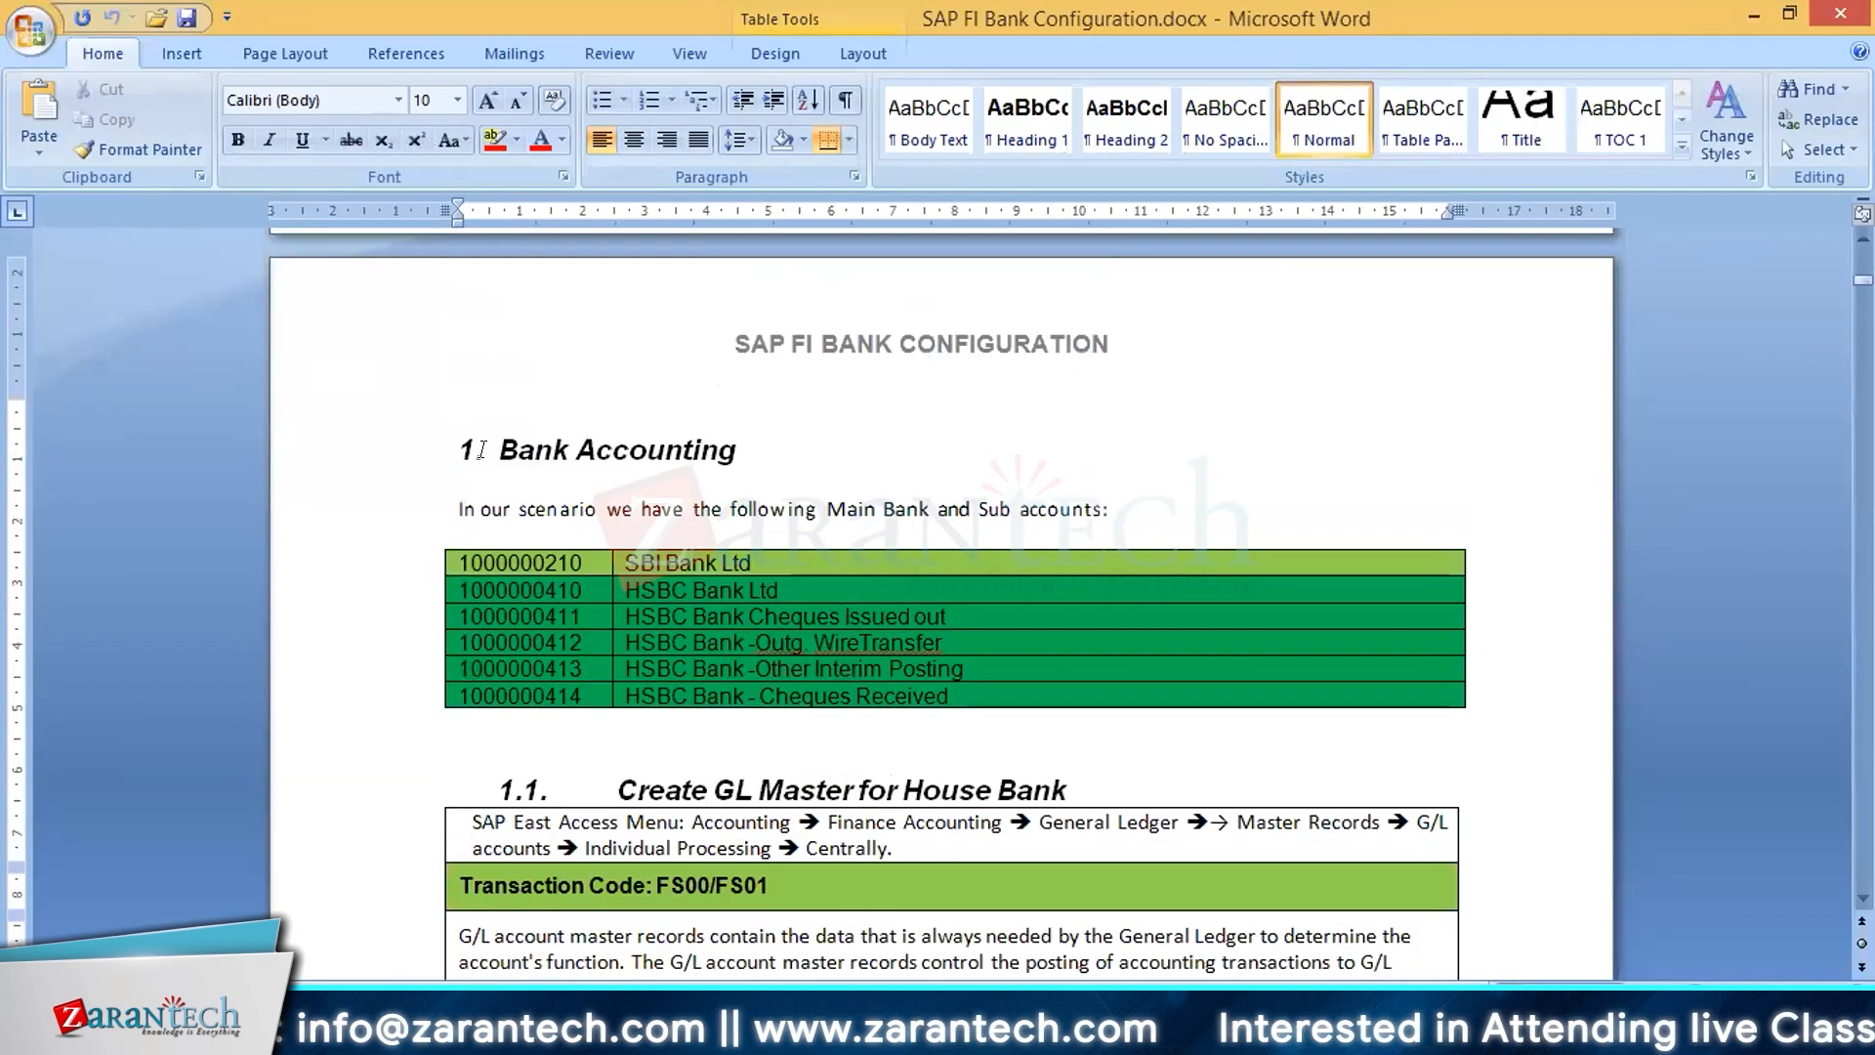
{"action": "left_click", "coordinate": [526, 565]}
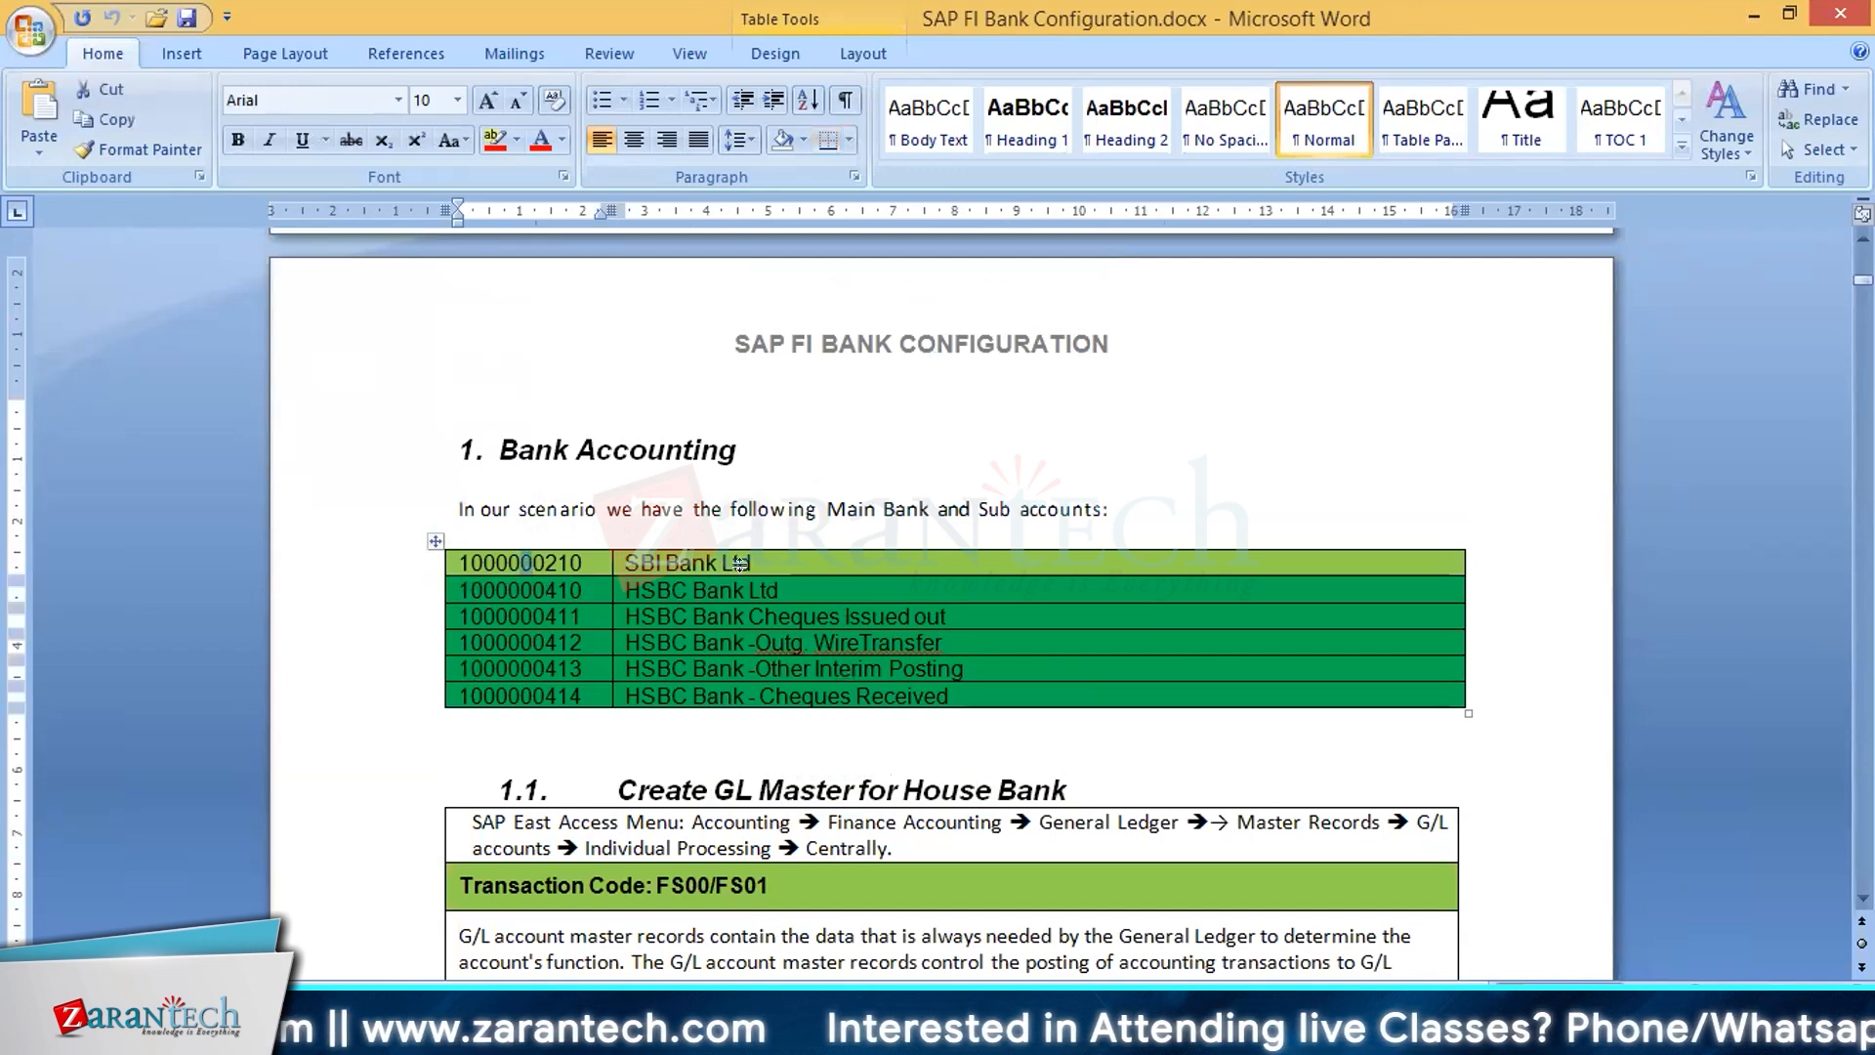
{"action": "scroll", "coordinate": [740, 564], "scroll_direction": "down", "scroll_amount": 2}
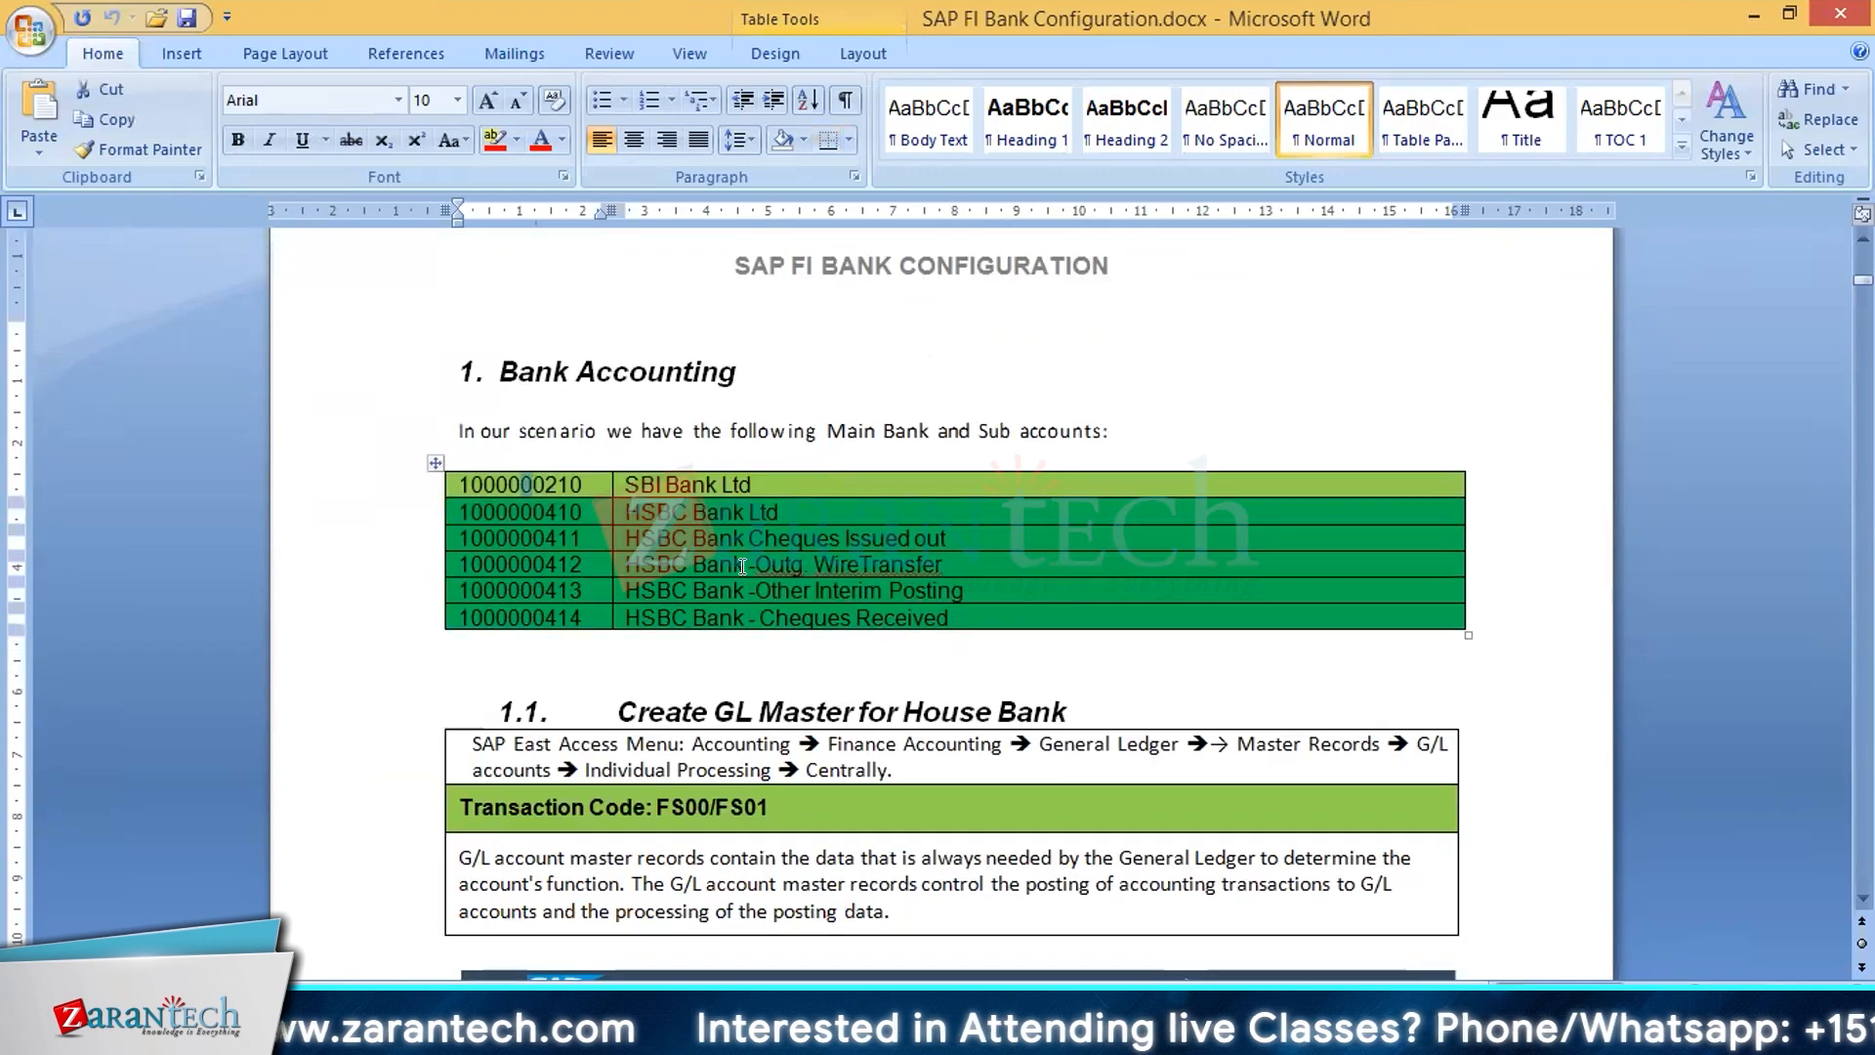
Step: Examine the G/L account creation screenshots for SBI Bank and the path and description in section 1.2, Define House Banks
{"action": "scroll", "coordinate": [742, 566], "scroll_direction": "down", "scroll_amount": 2}
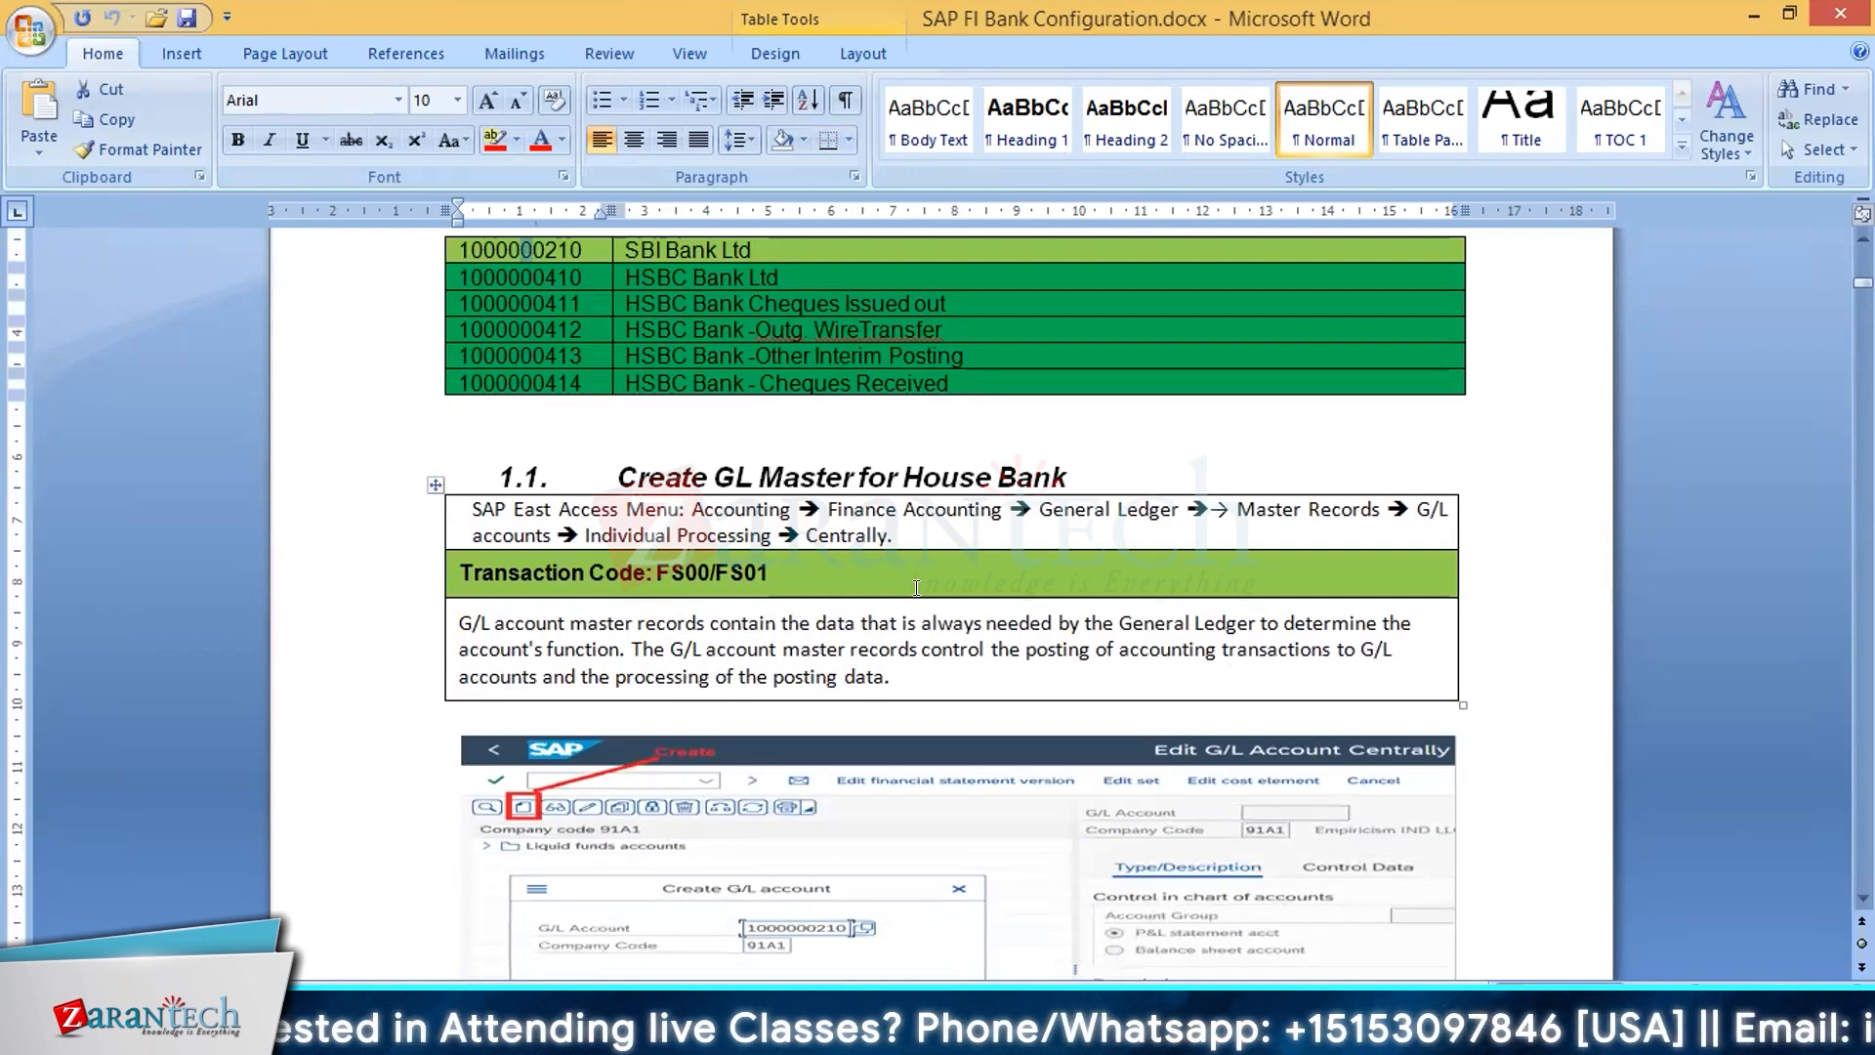
{"action": "scroll", "coordinate": [916, 587], "scroll_direction": "down", "scroll_amount": 2}
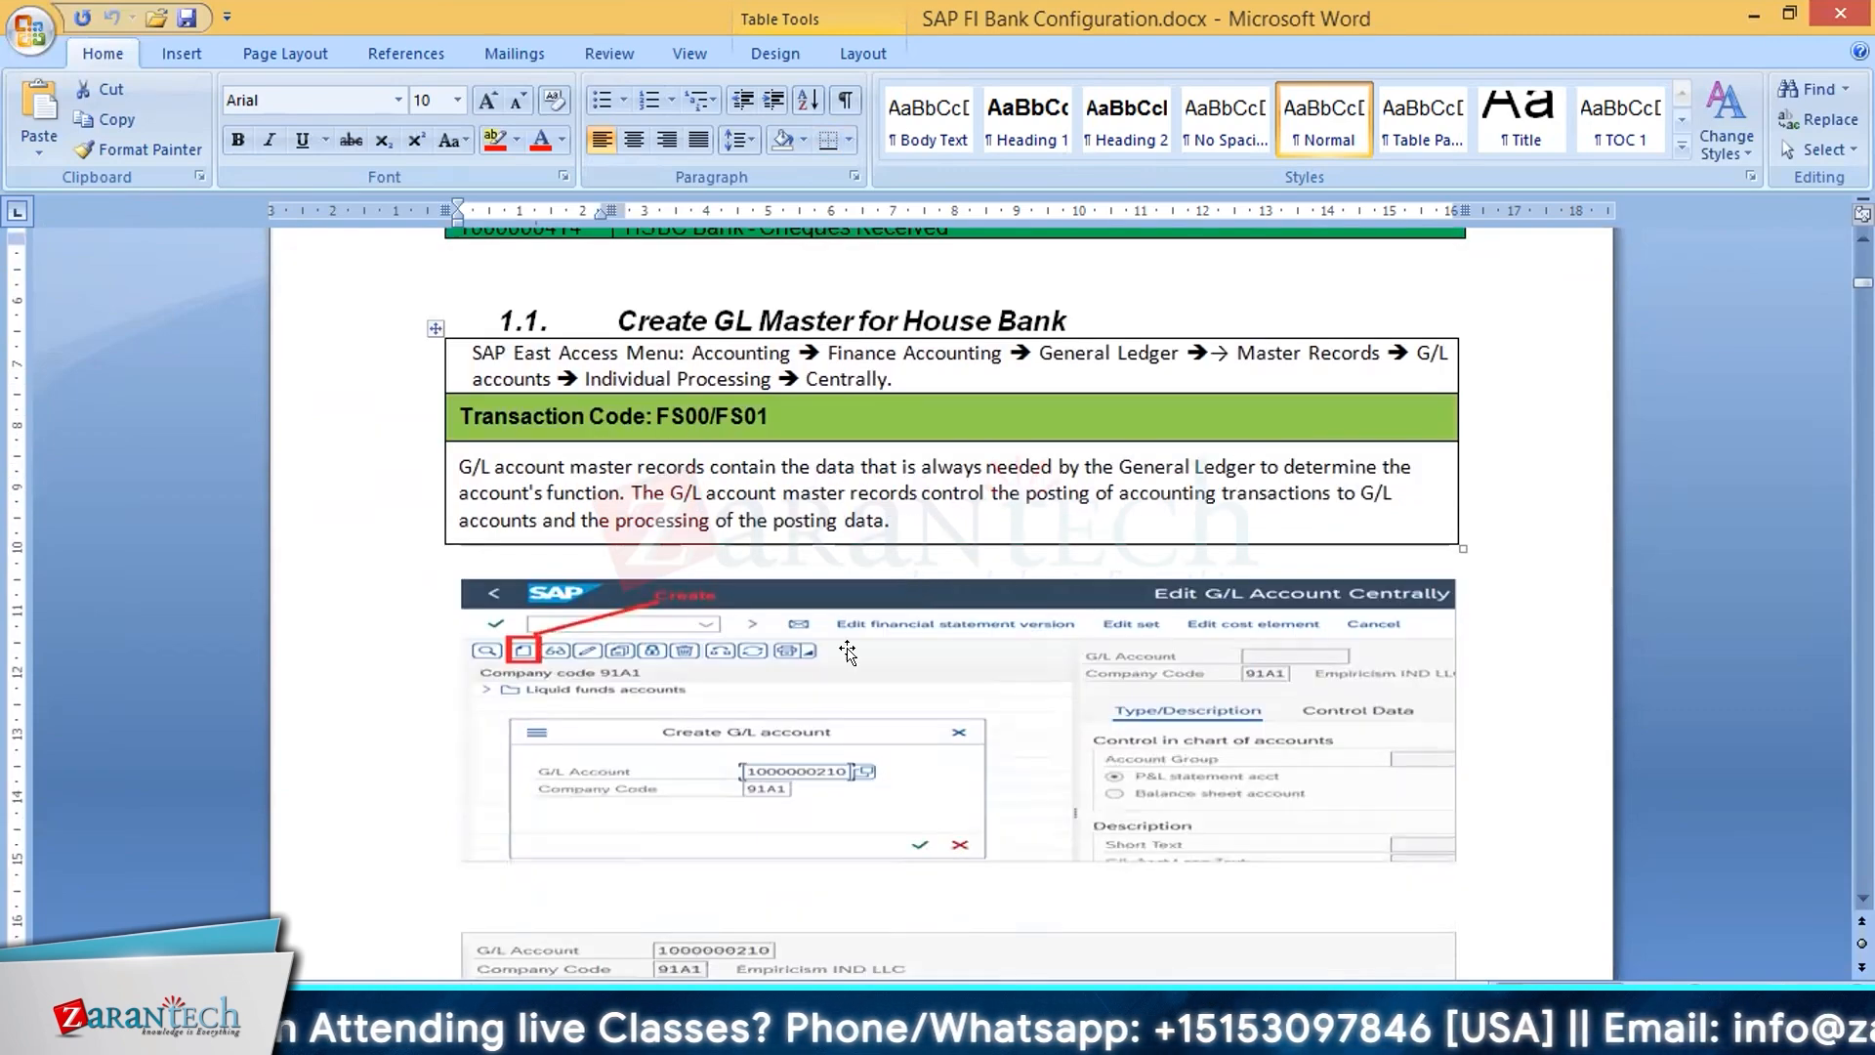
{"action": "scroll", "coordinate": [847, 658], "scroll_direction": "down", "scroll_amount": 3}
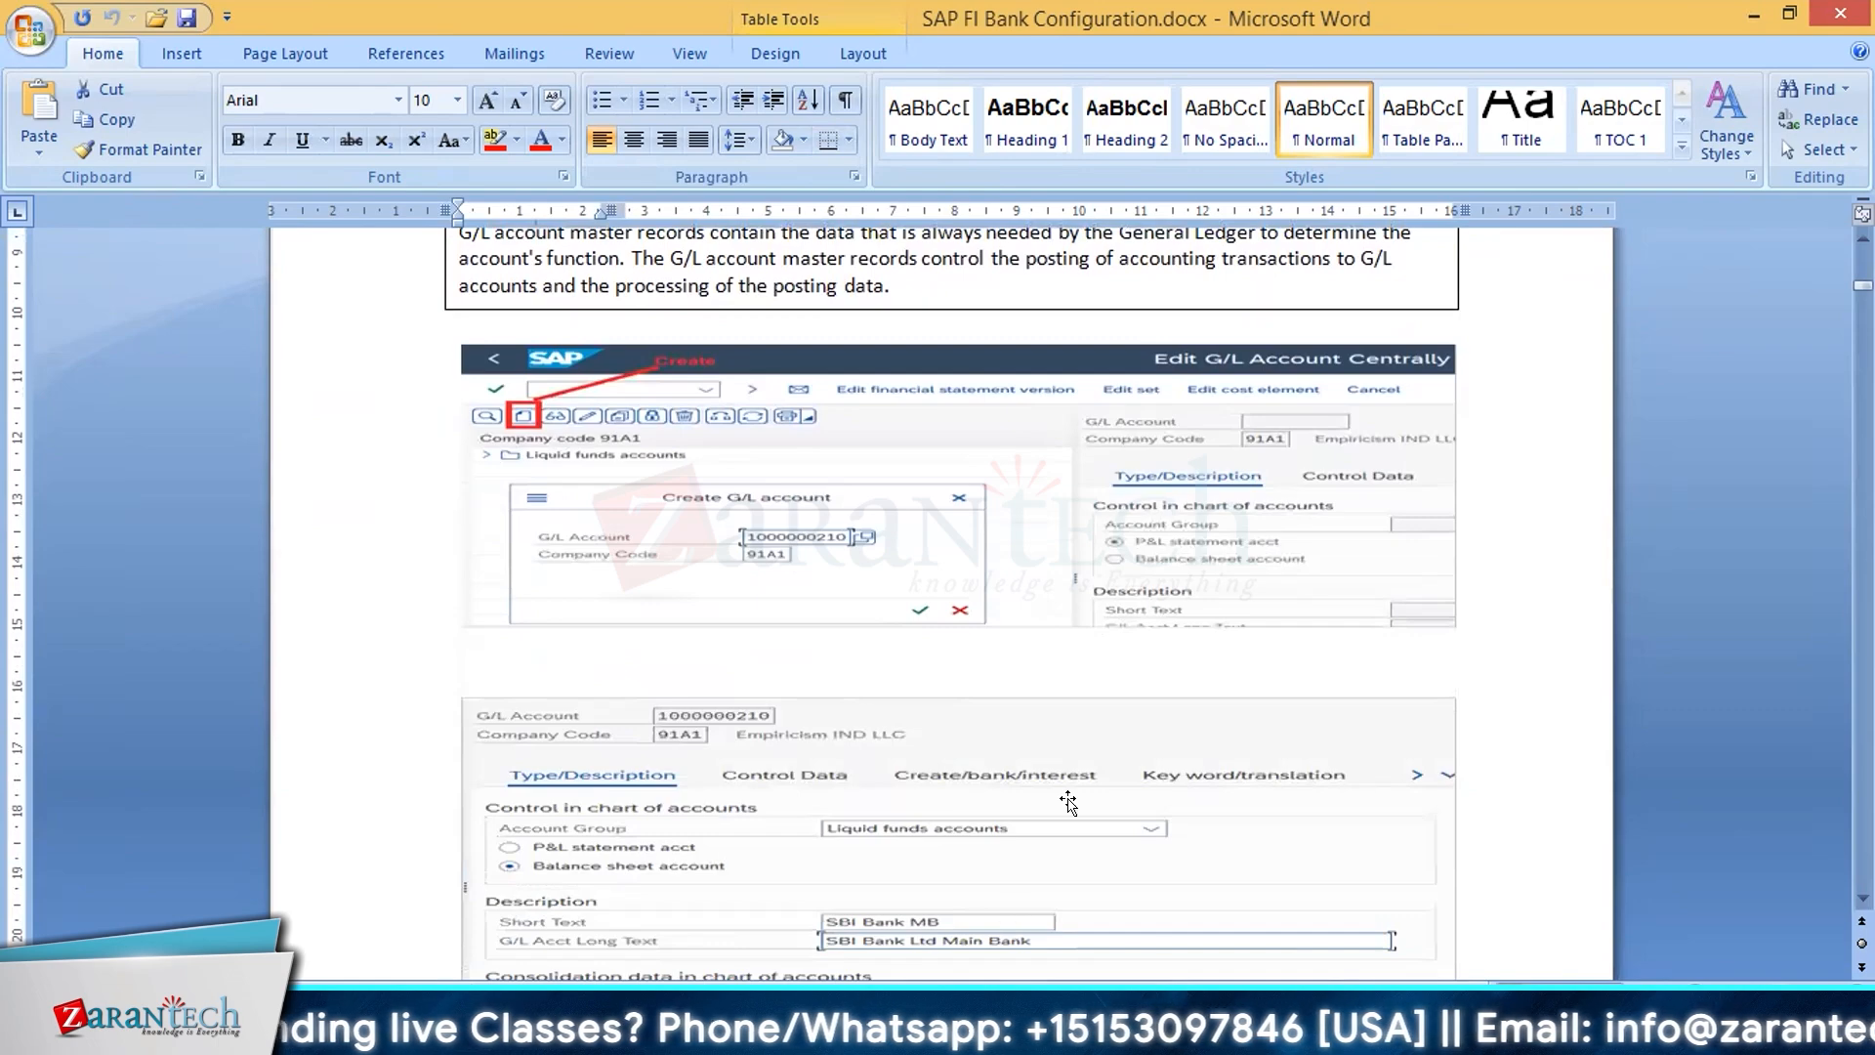
{"action": "scroll", "coordinate": [1073, 766], "scroll_direction": "down", "scroll_amount": 2}
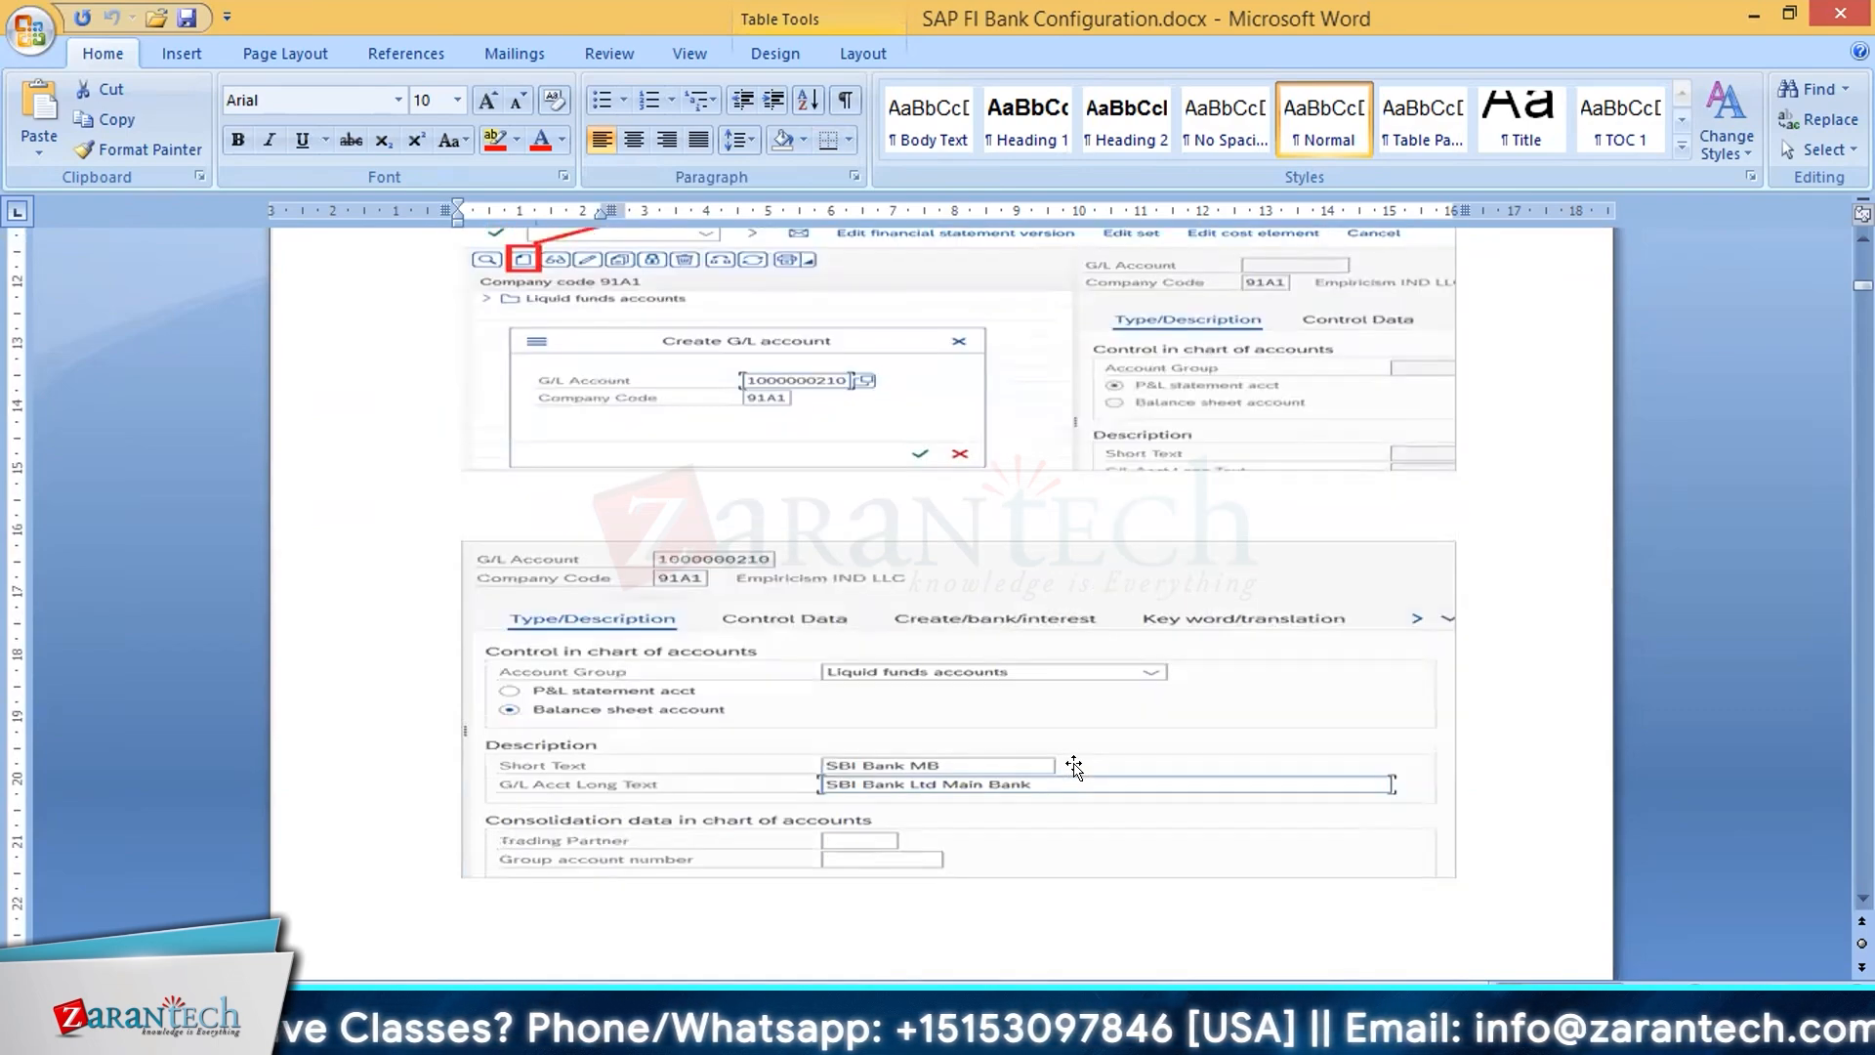
{"action": "scroll", "coordinate": [1073, 767], "scroll_direction": "down", "scroll_amount": 10}
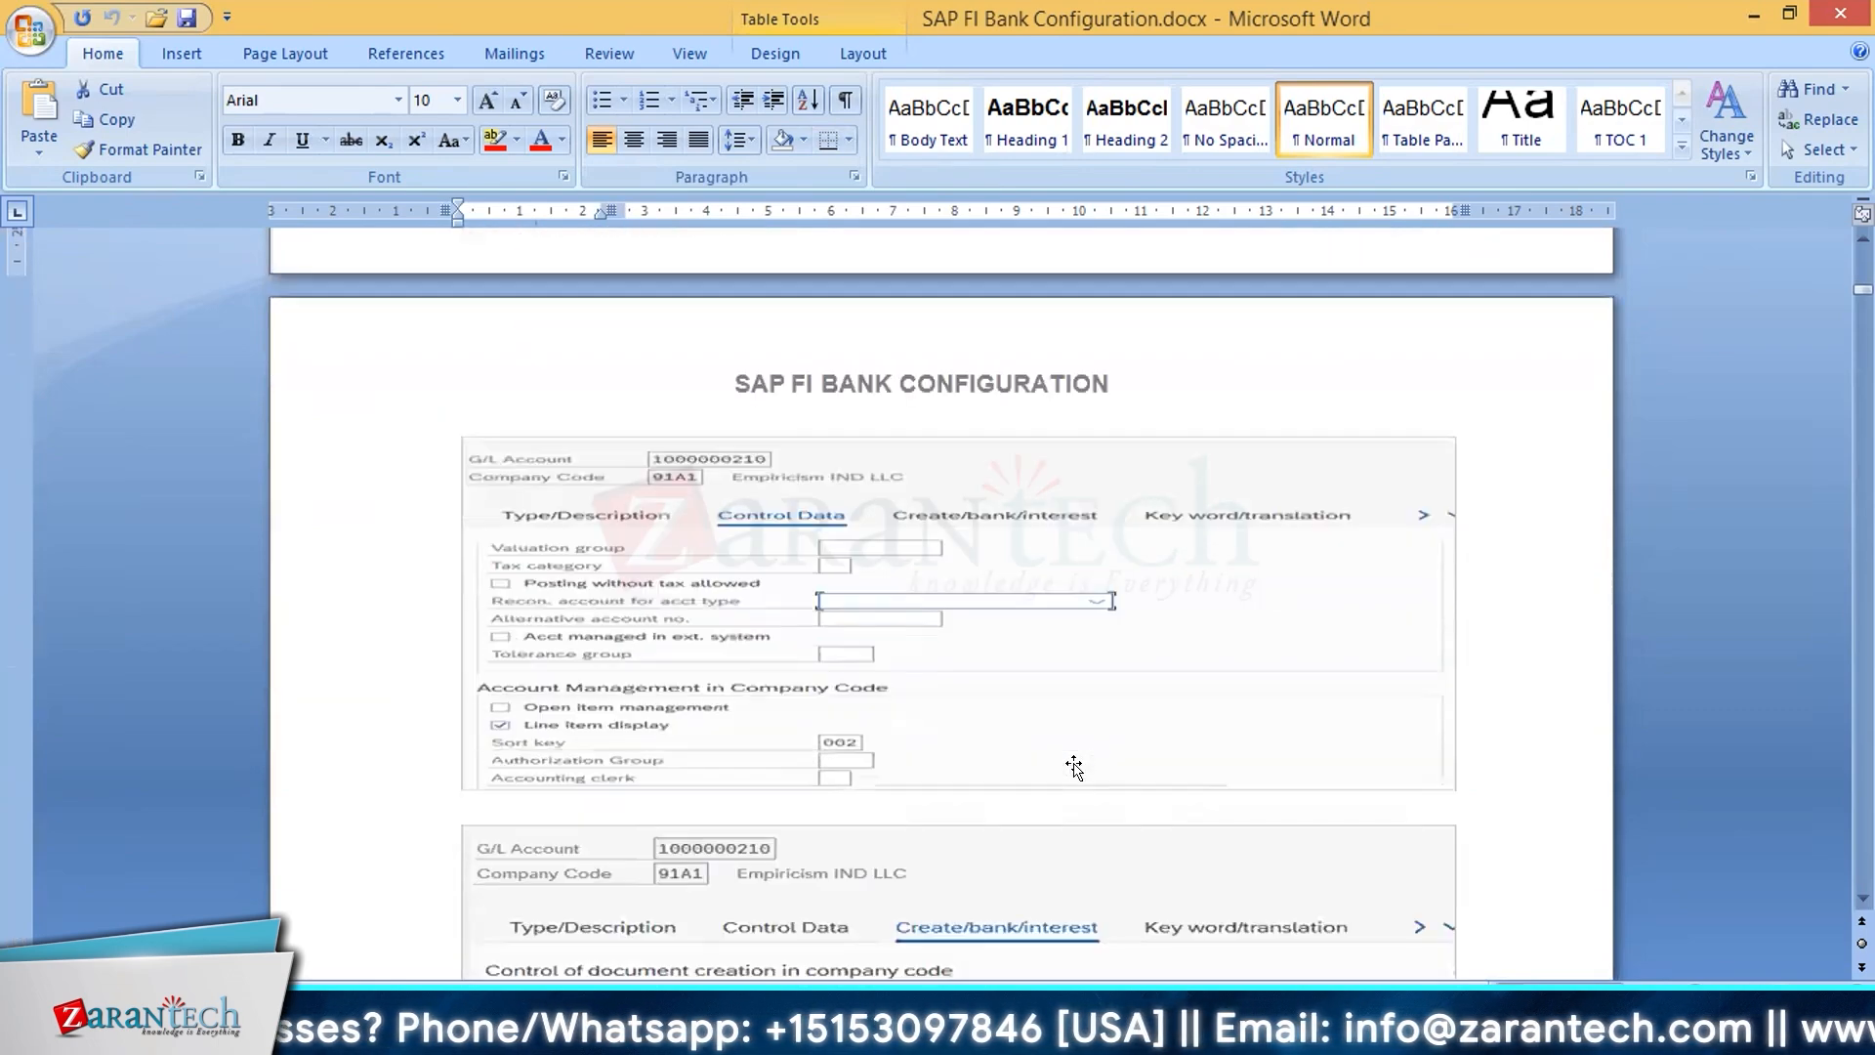
{"action": "scroll", "coordinate": [1074, 767], "scroll_direction": "down", "scroll_amount": 12}
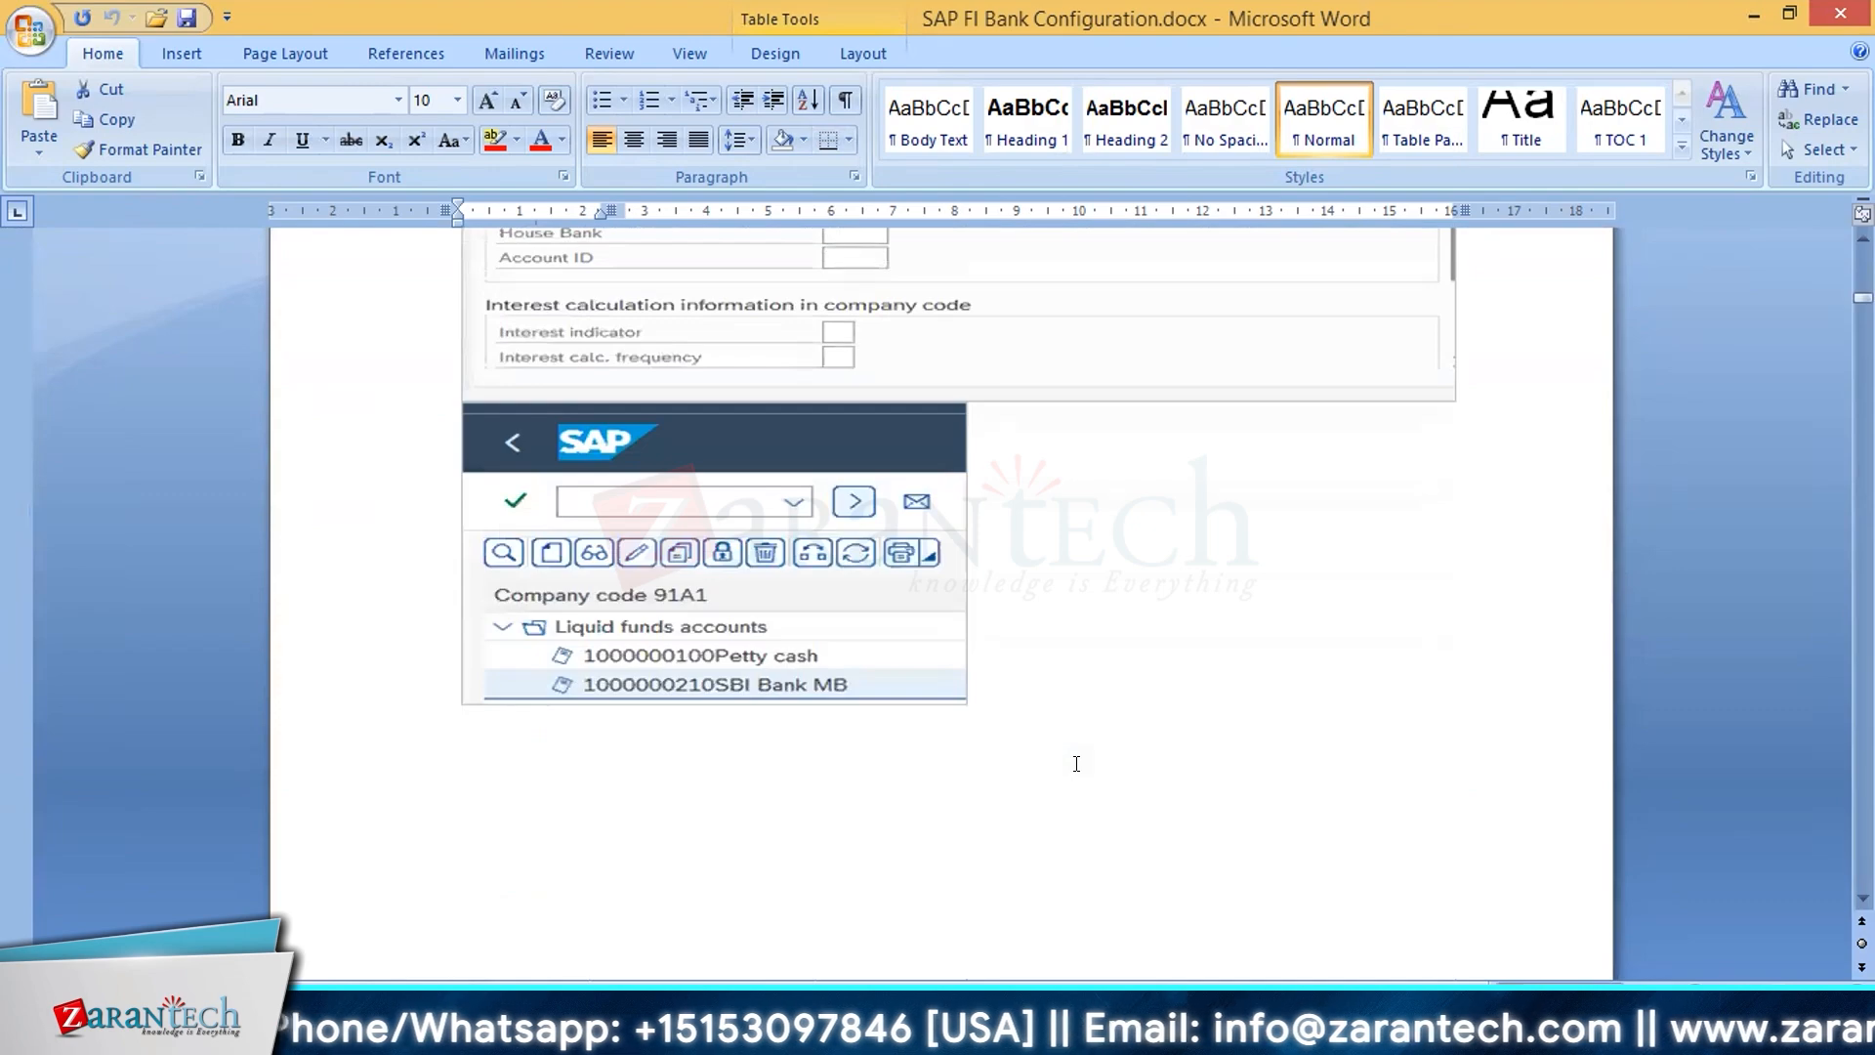
{"action": "scroll", "coordinate": [1076, 763], "scroll_direction": "down", "scroll_amount": 10}
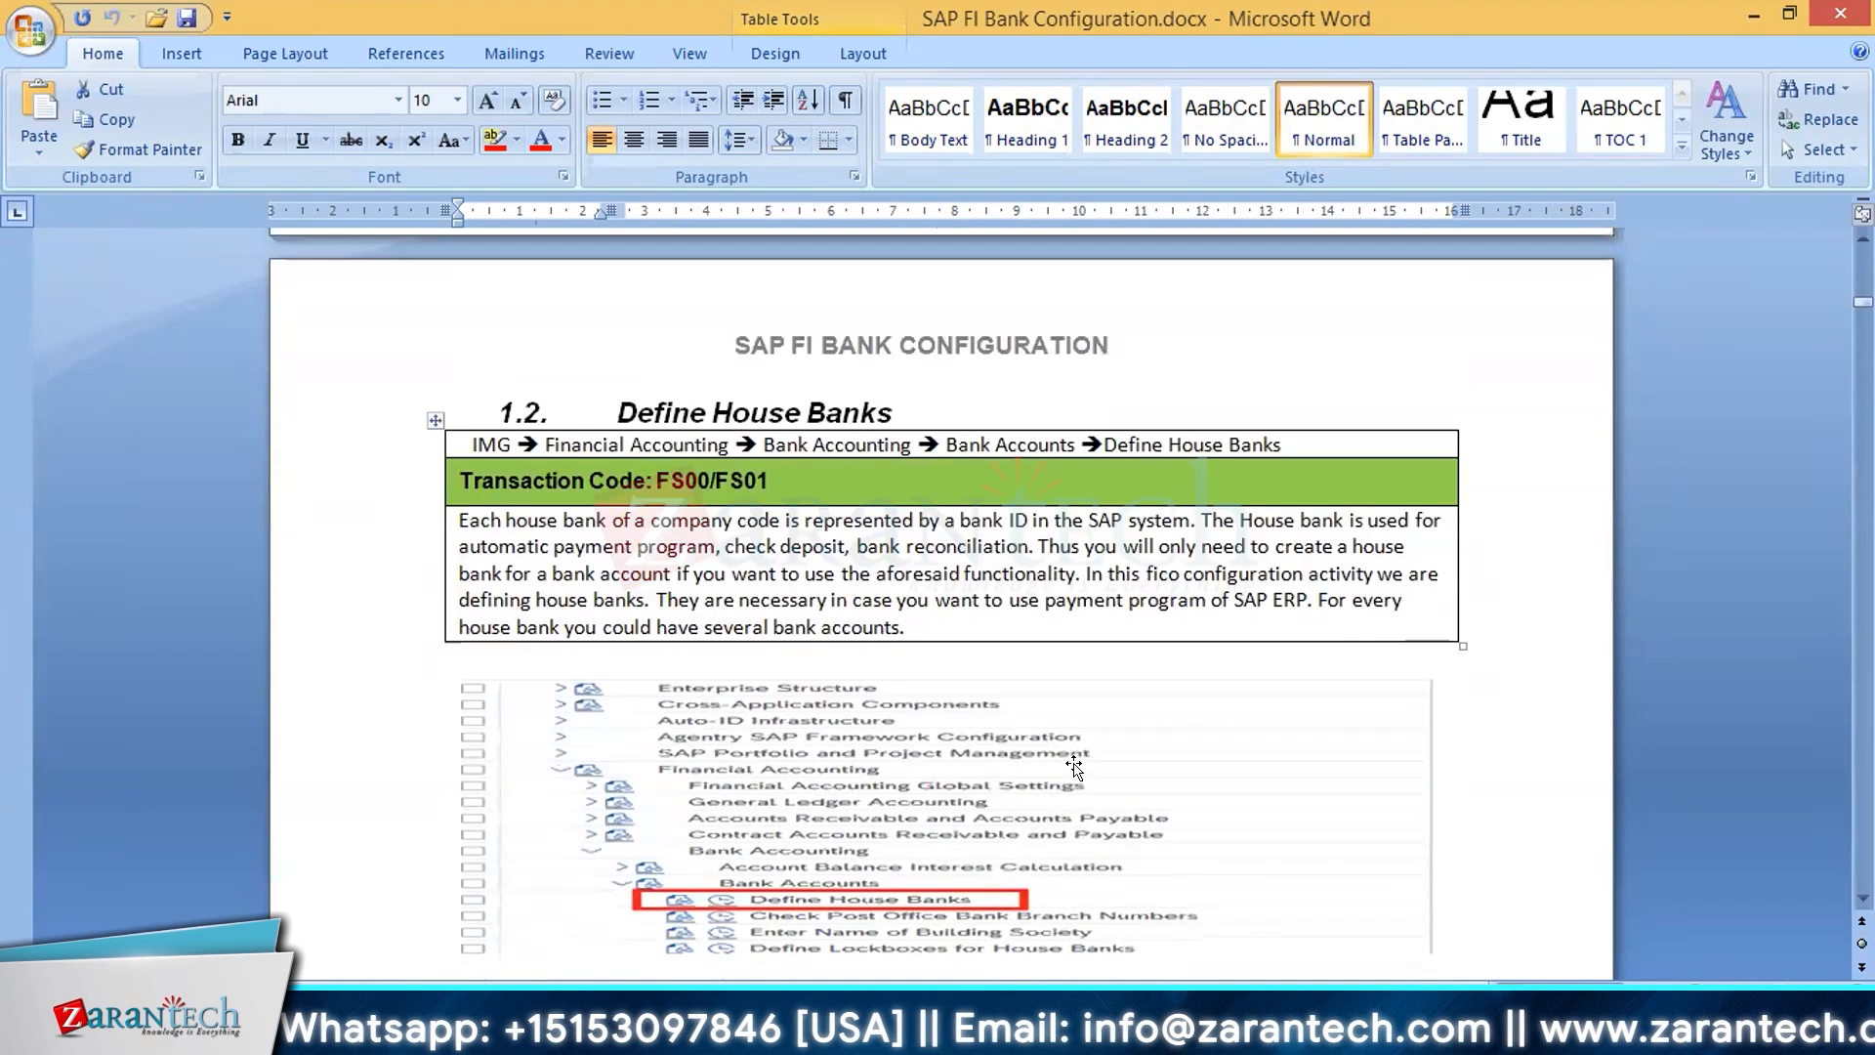
{"action": "scroll", "coordinate": [1074, 767], "scroll_direction": "down", "scroll_amount": 1}
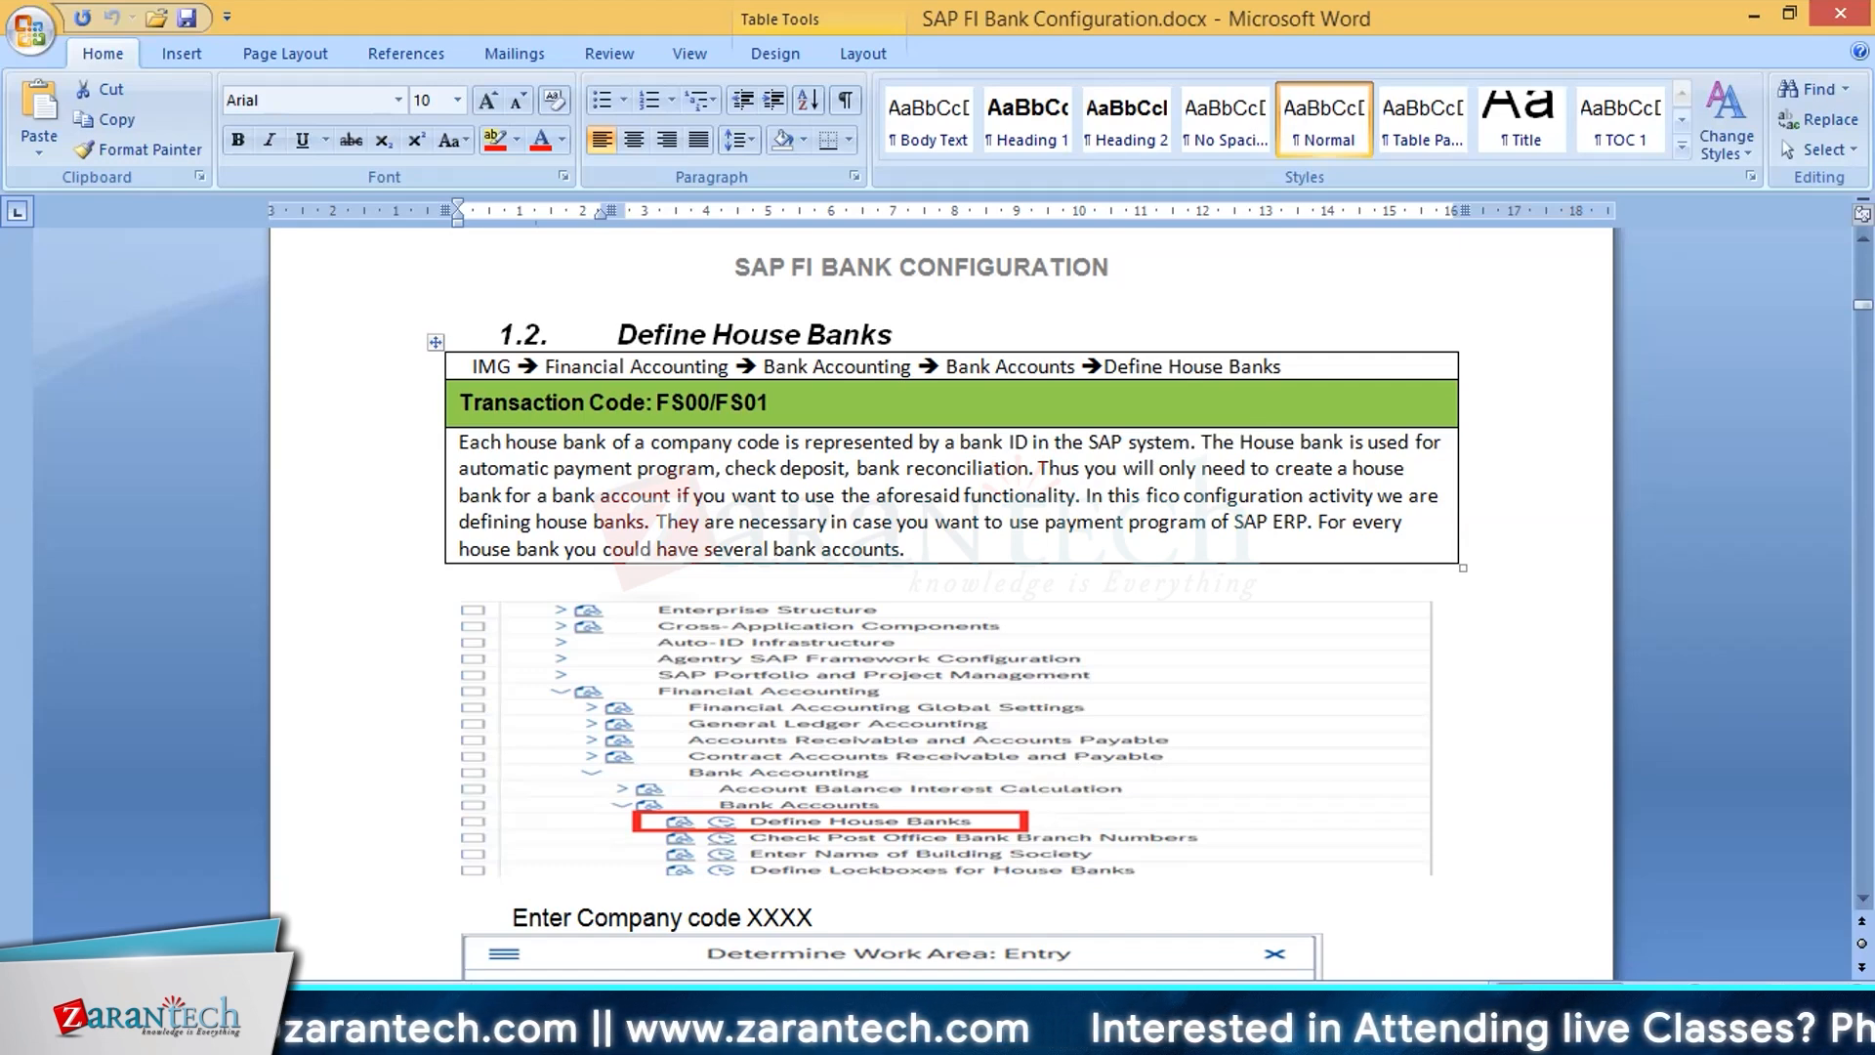
{"action": "scroll", "coordinate": [942, 586], "scroll_direction": "down", "scroll_amount": 1}
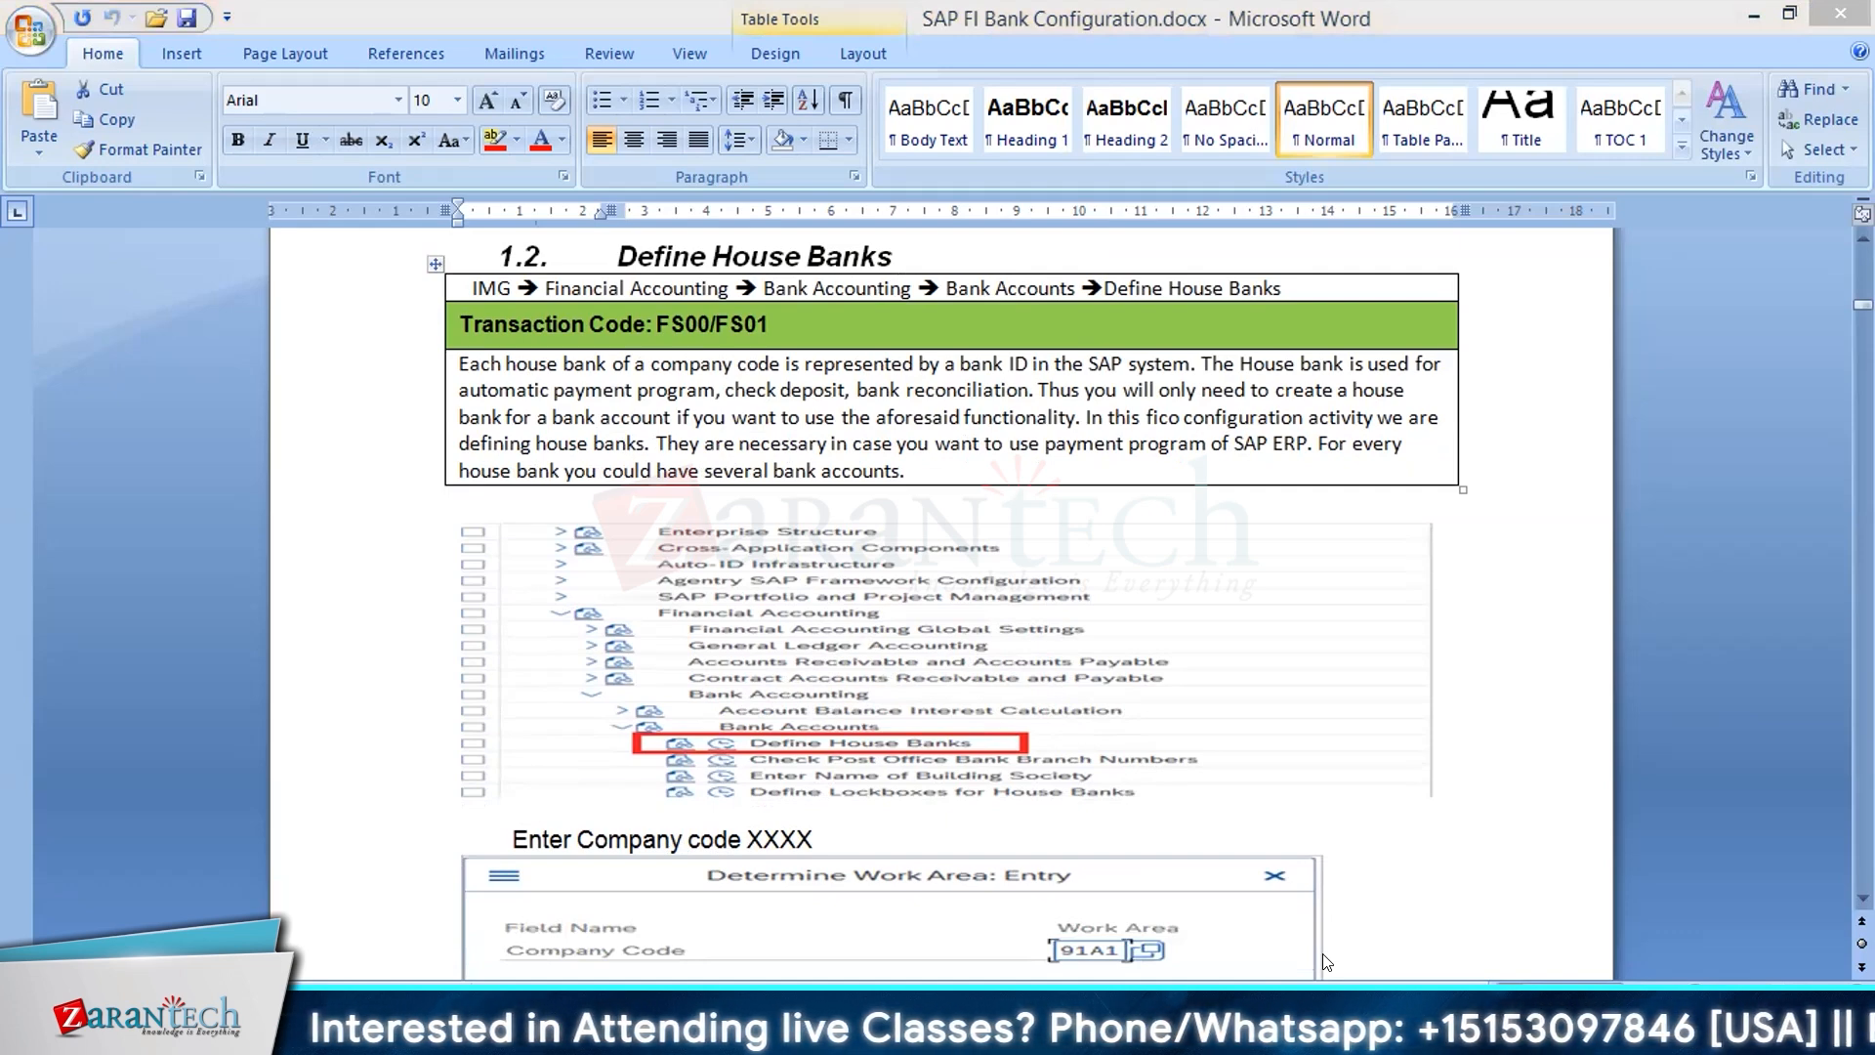
Step: Switch to SAP Easy Access, run transaction spro, and display the SAP Customizing Implementation Guide
{"action": "type", "text": "spr"}
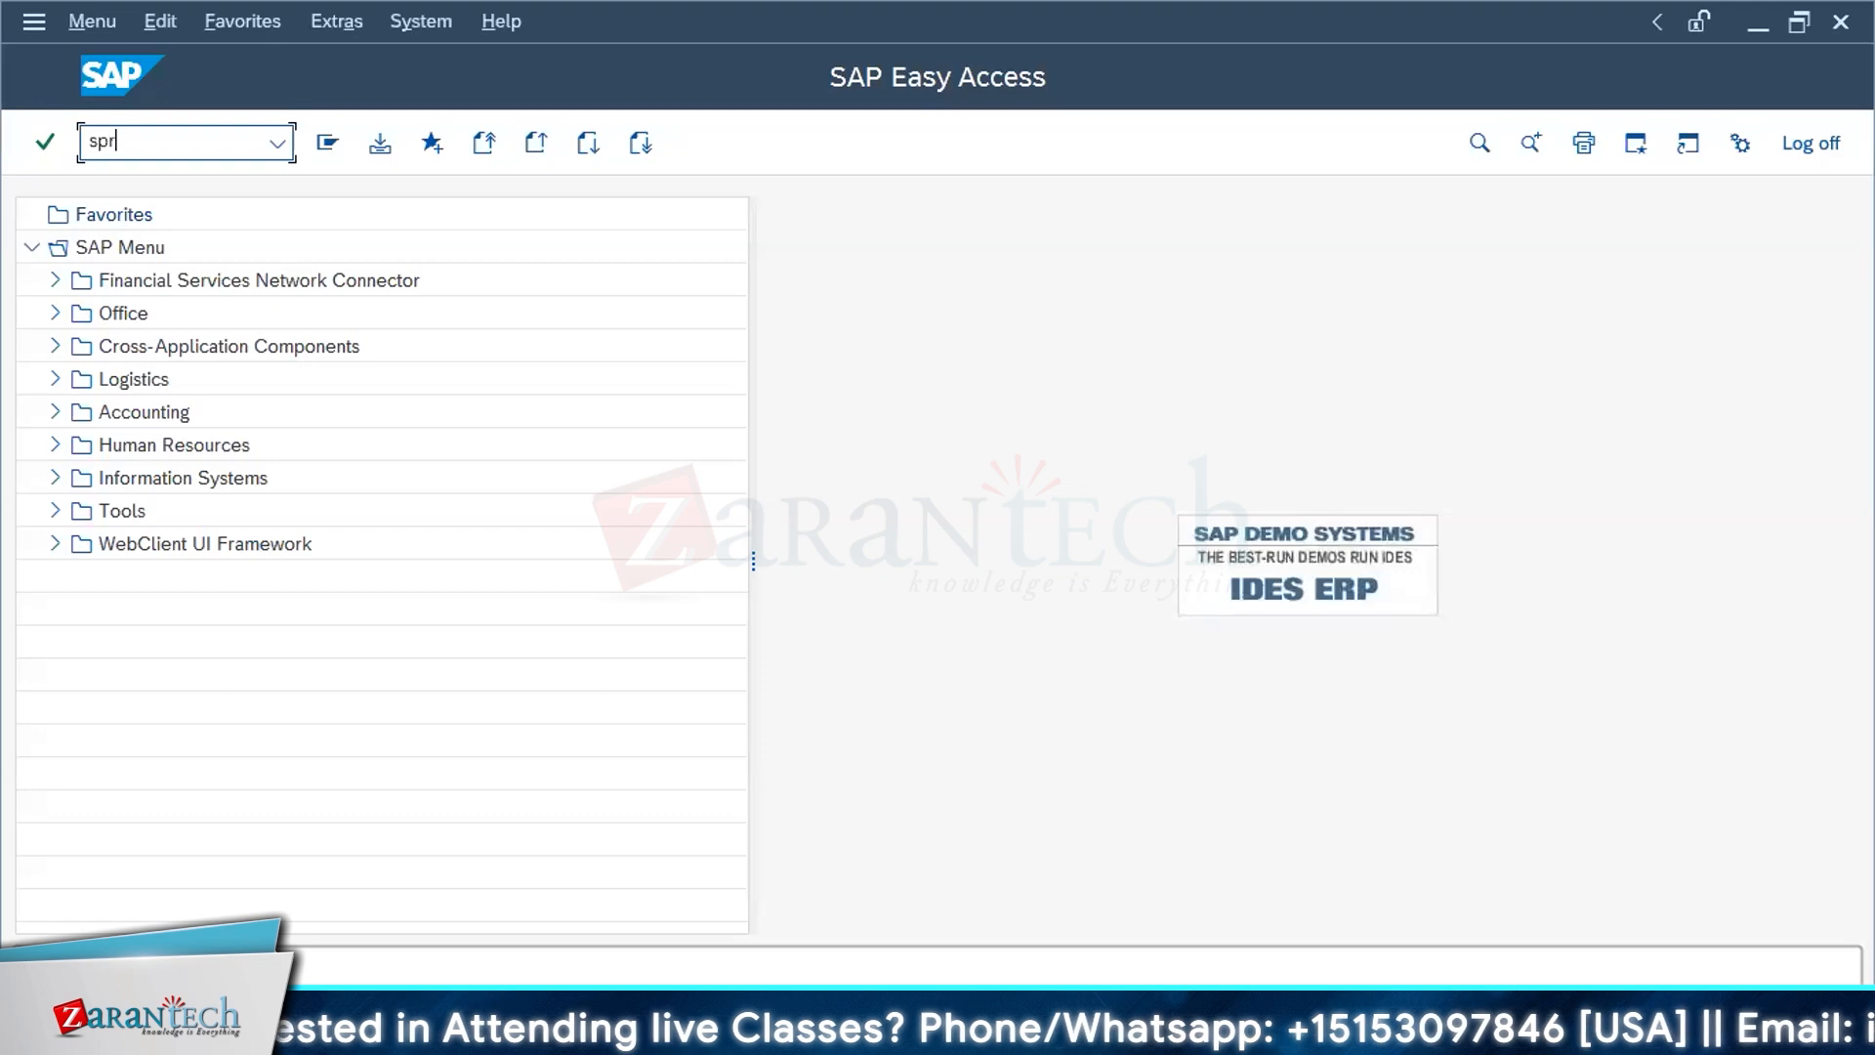
{"action": "type", "text": "o"}
{"action": "key", "text": "Return"}
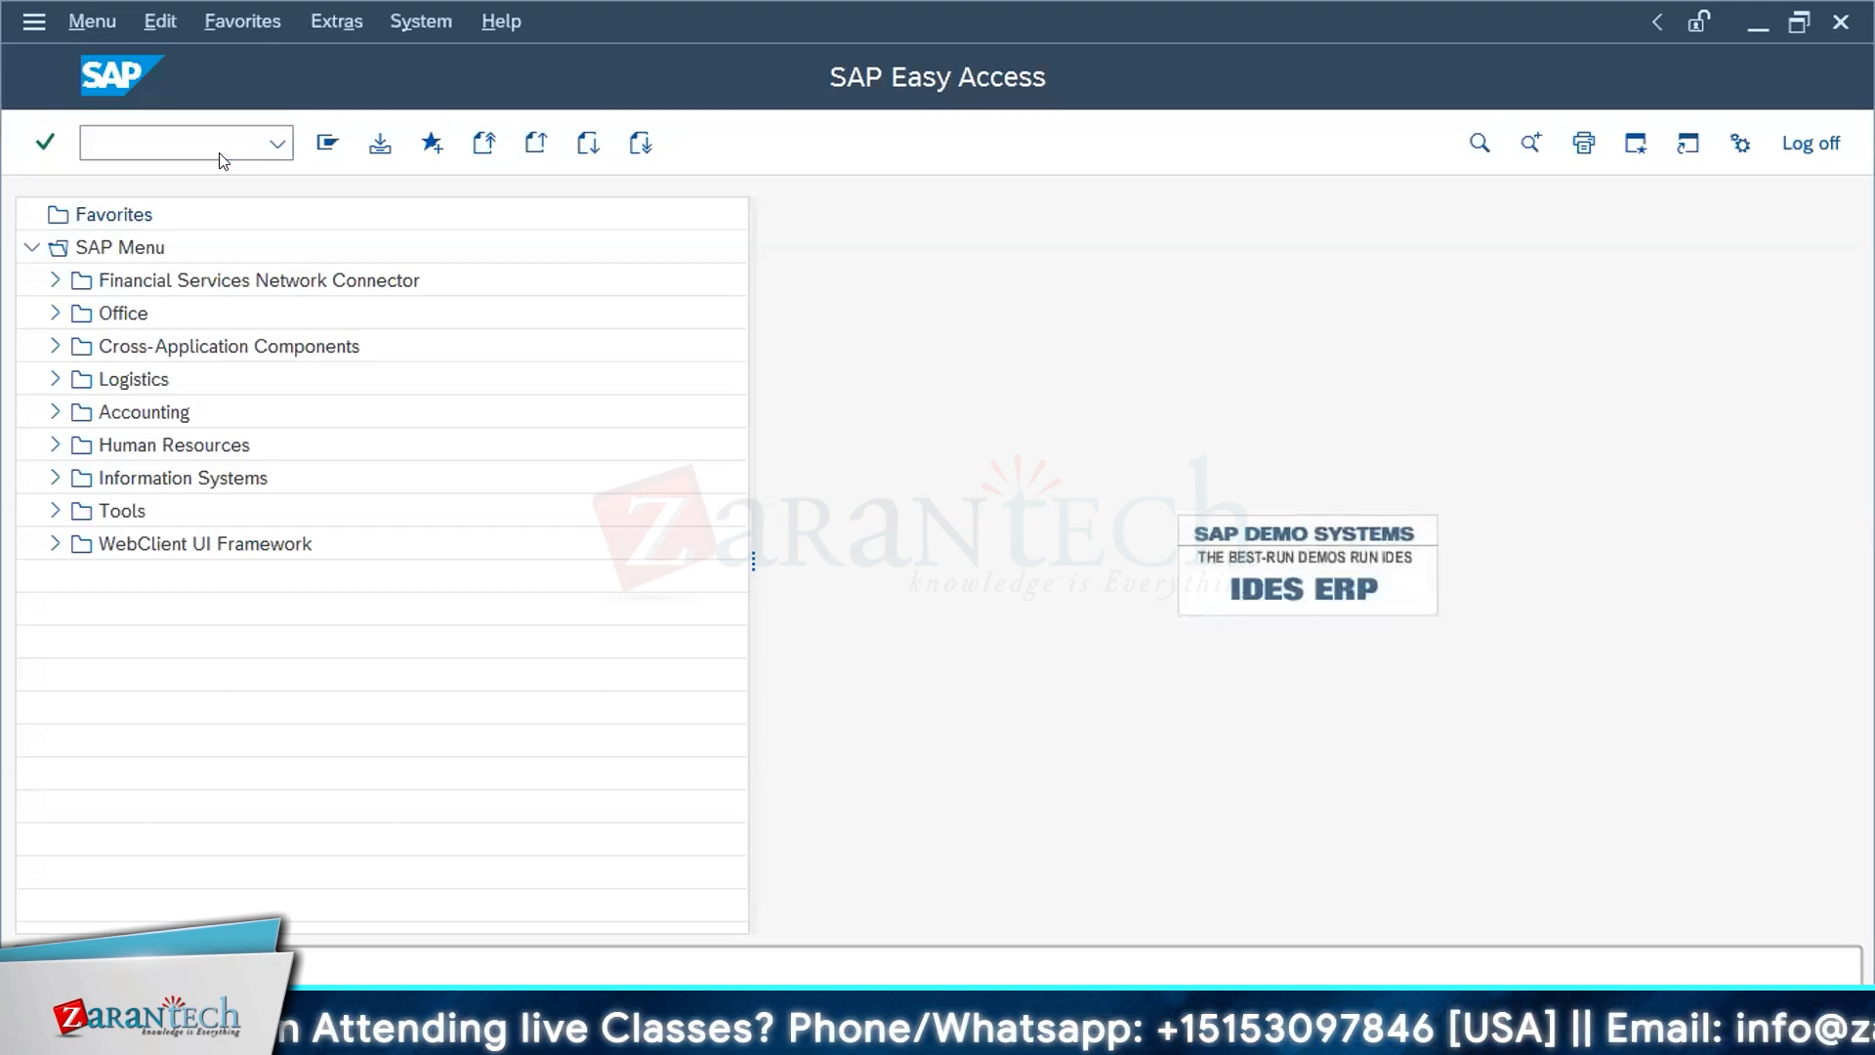
{"action": "left_click", "coordinate": [396, 143]}
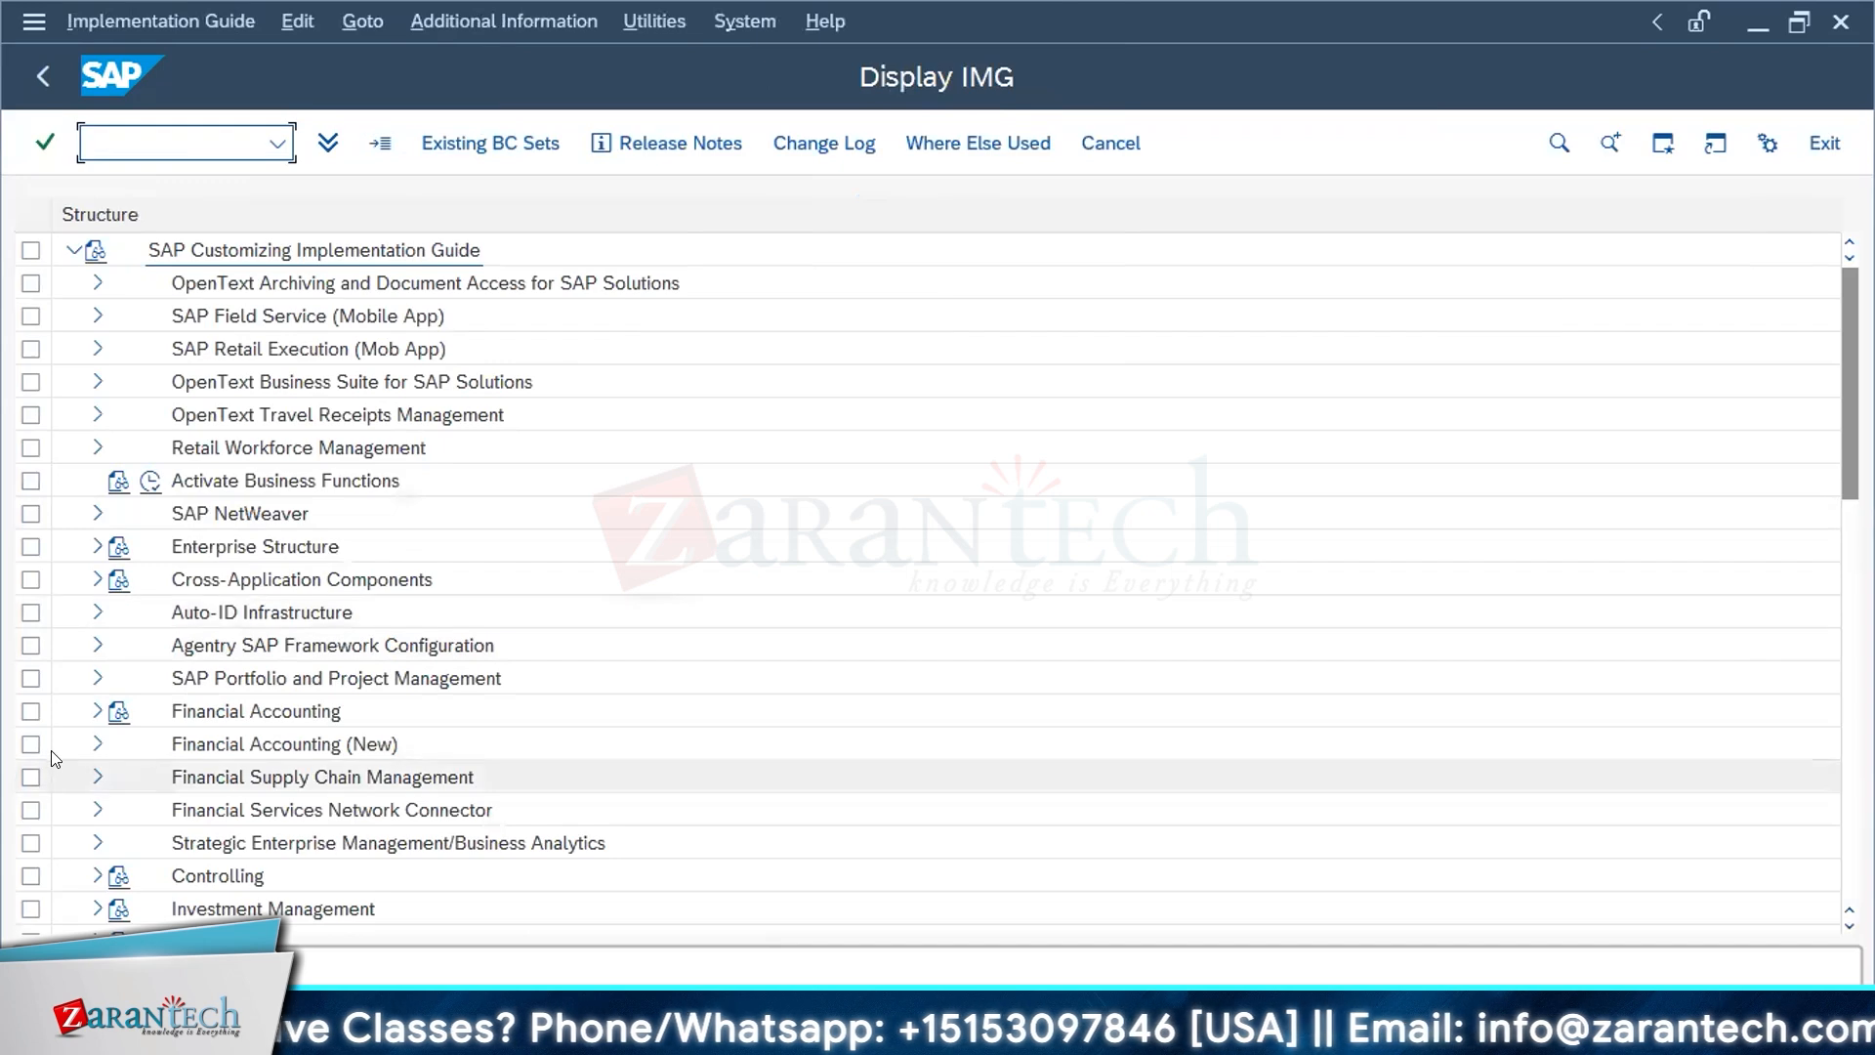
Step: Expand Financial Accounting, Bank Accounting and Bank Accounts in the implementation guide structure
{"action": "left_click", "coordinate": [96, 710]}
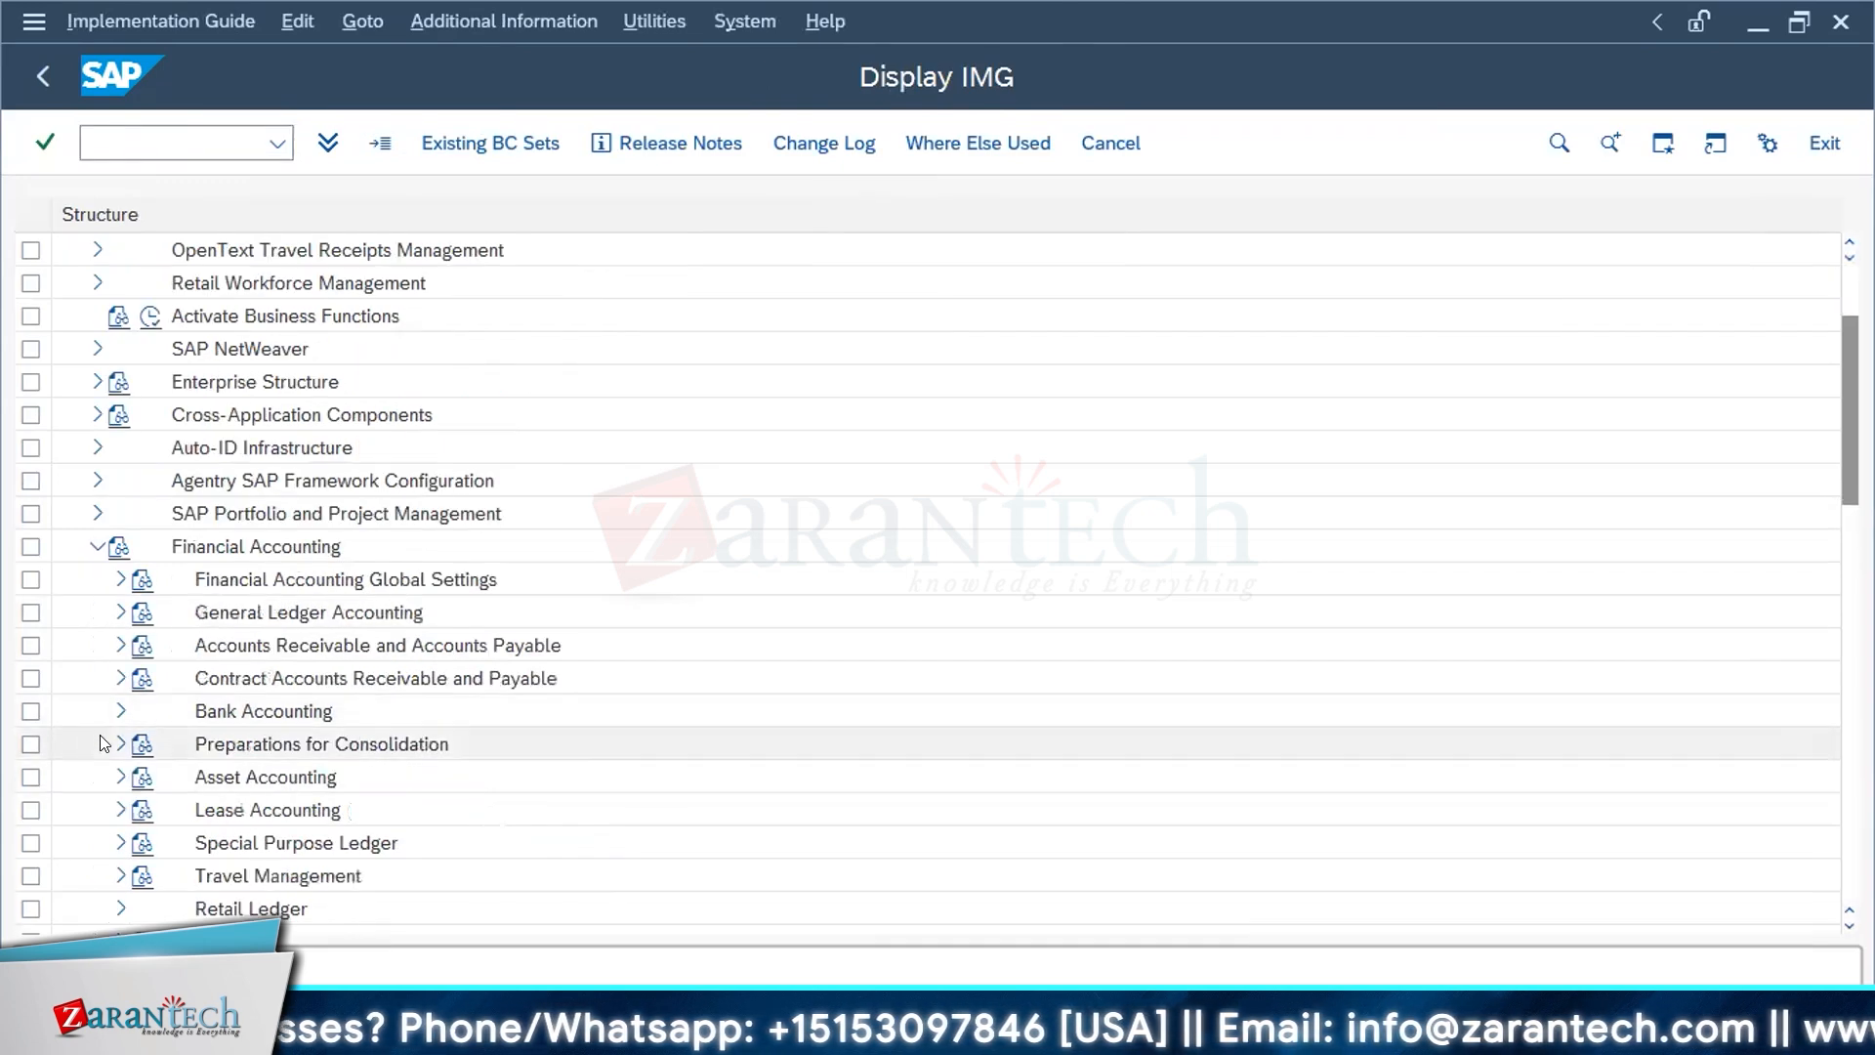
{"action": "left_click", "coordinate": [119, 712]}
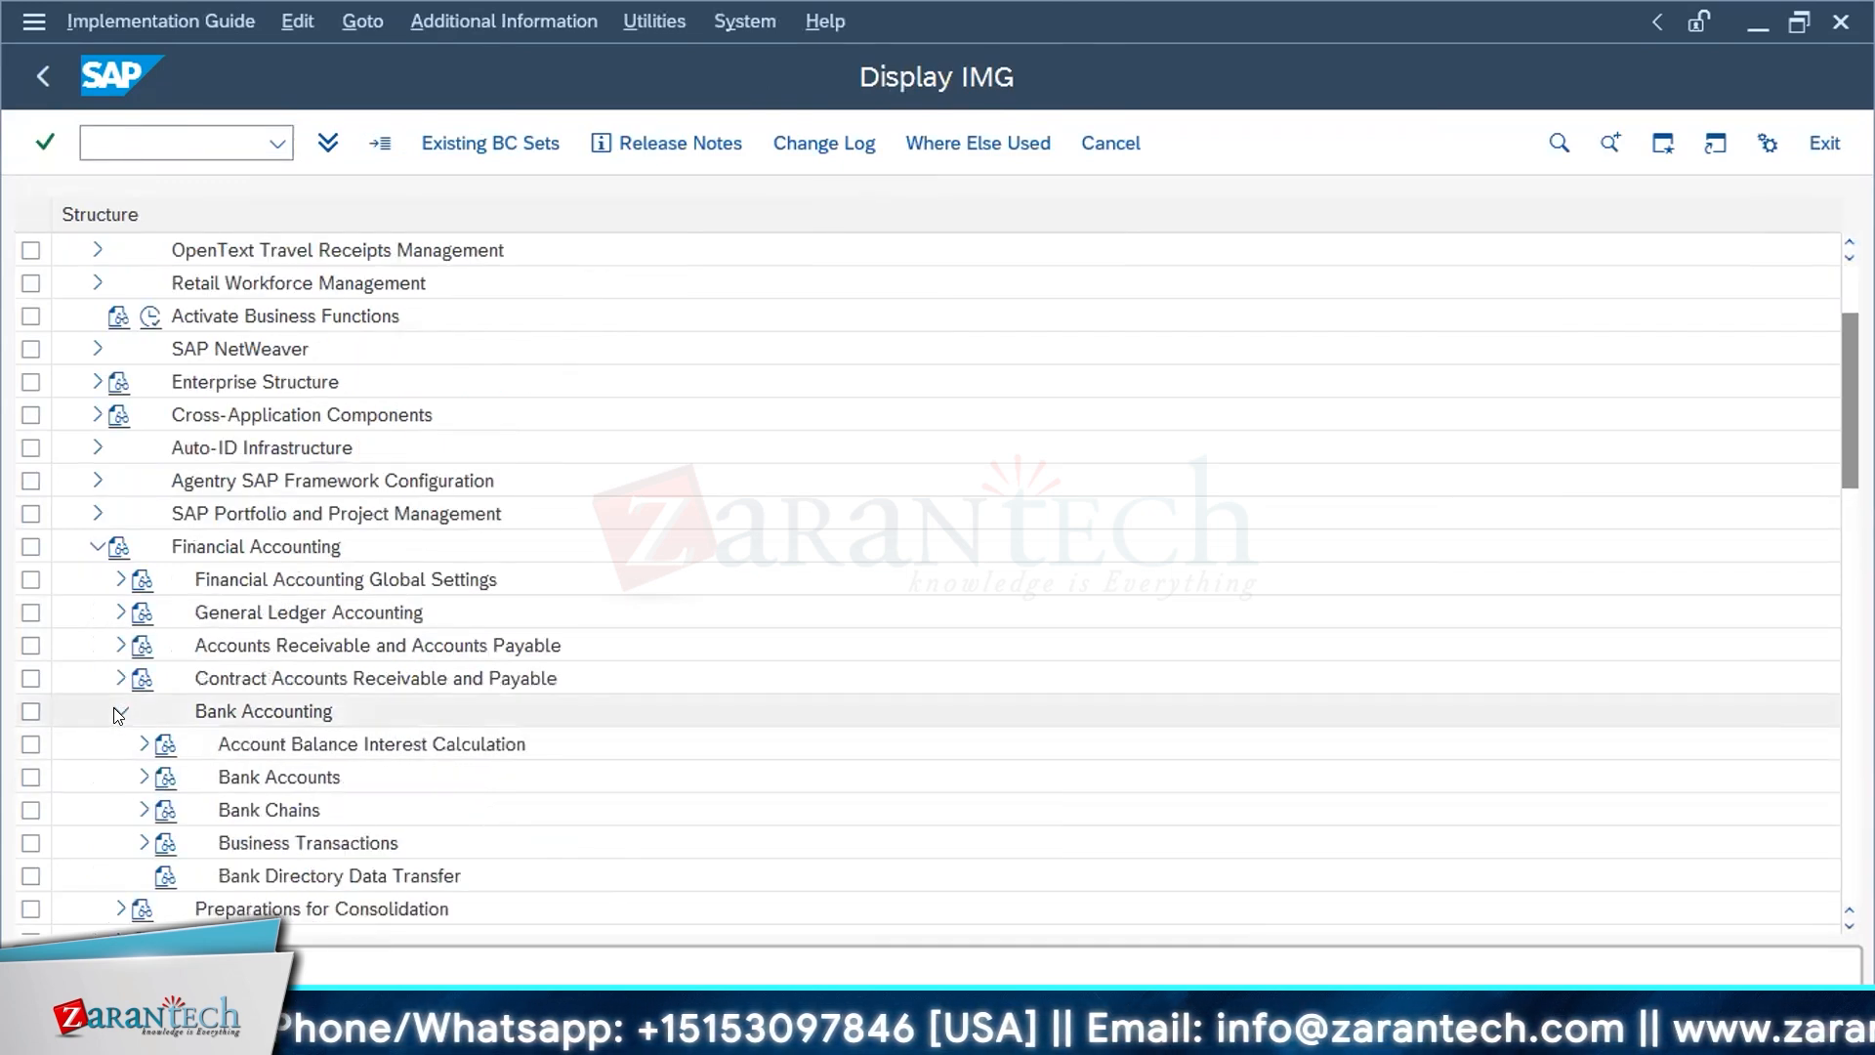
{"action": "left_click", "coordinate": [142, 744]}
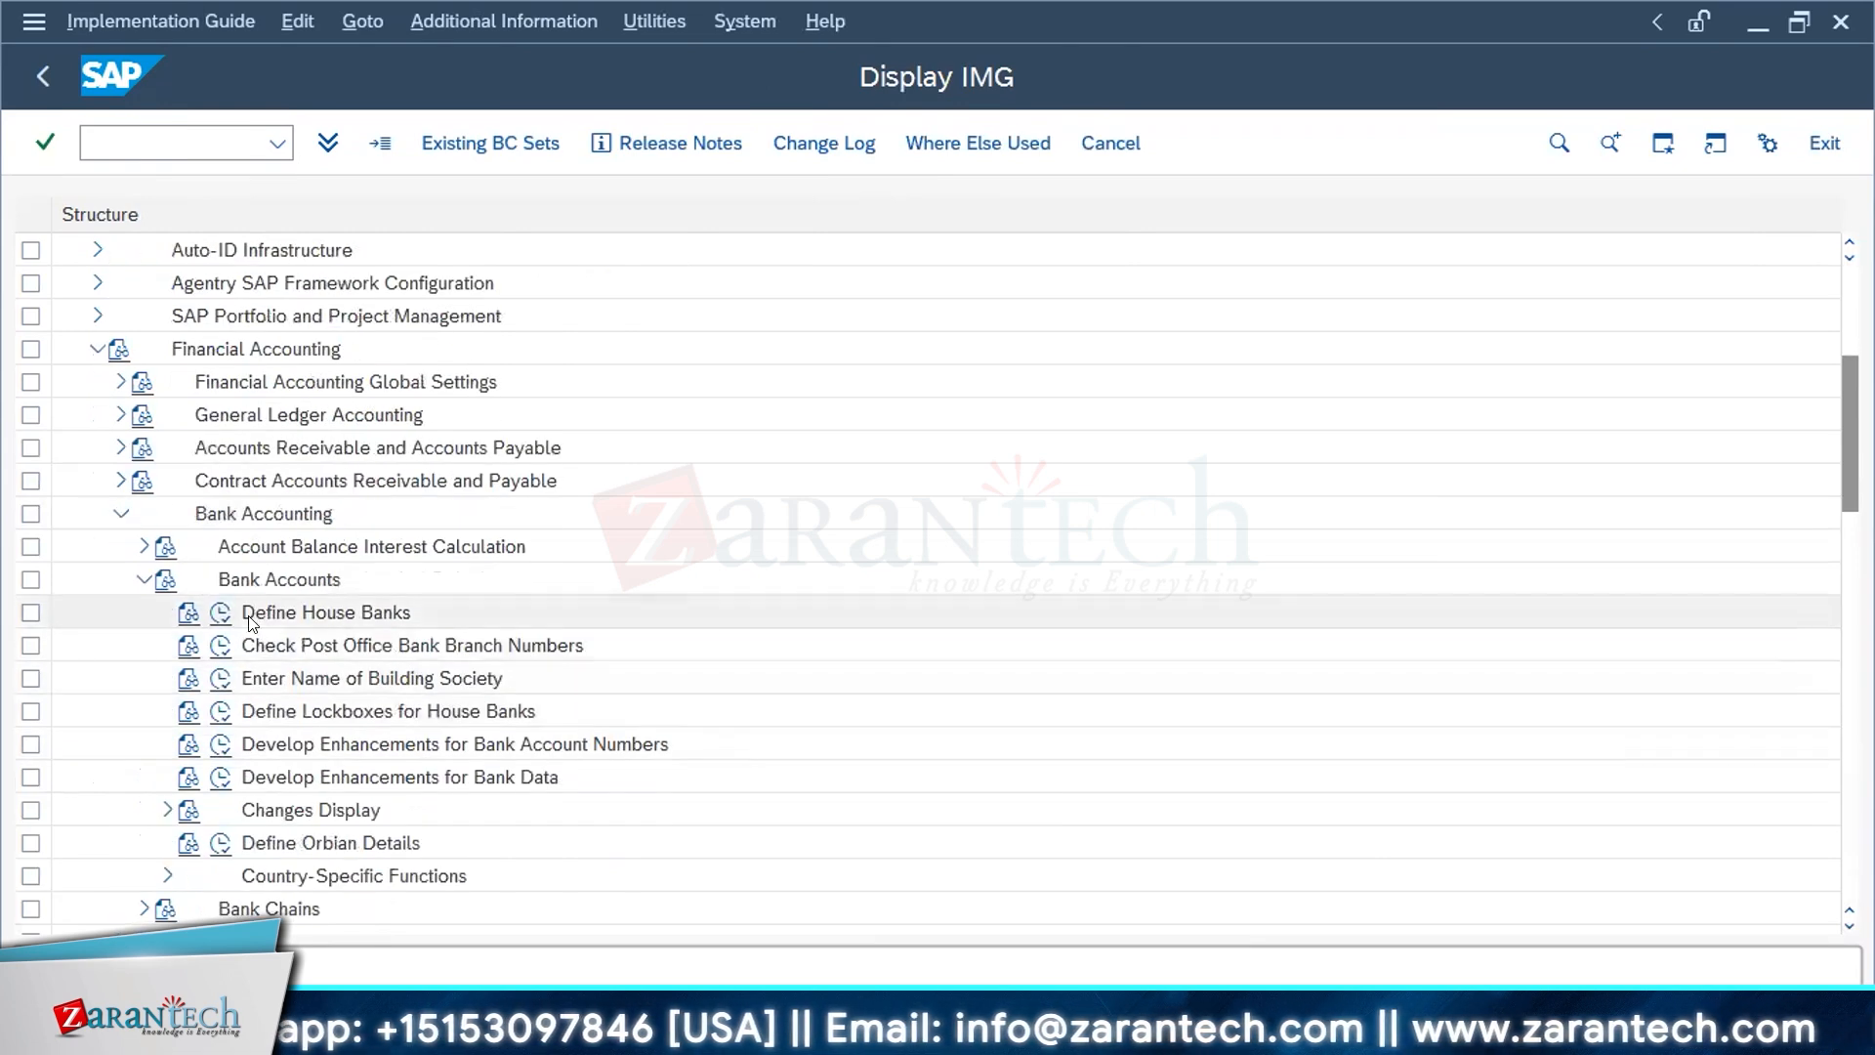
Step: Check the documentation for Define House Banks, close it, and execute the Define House Banks activity
{"action": "left_click", "coordinate": [185, 613]}
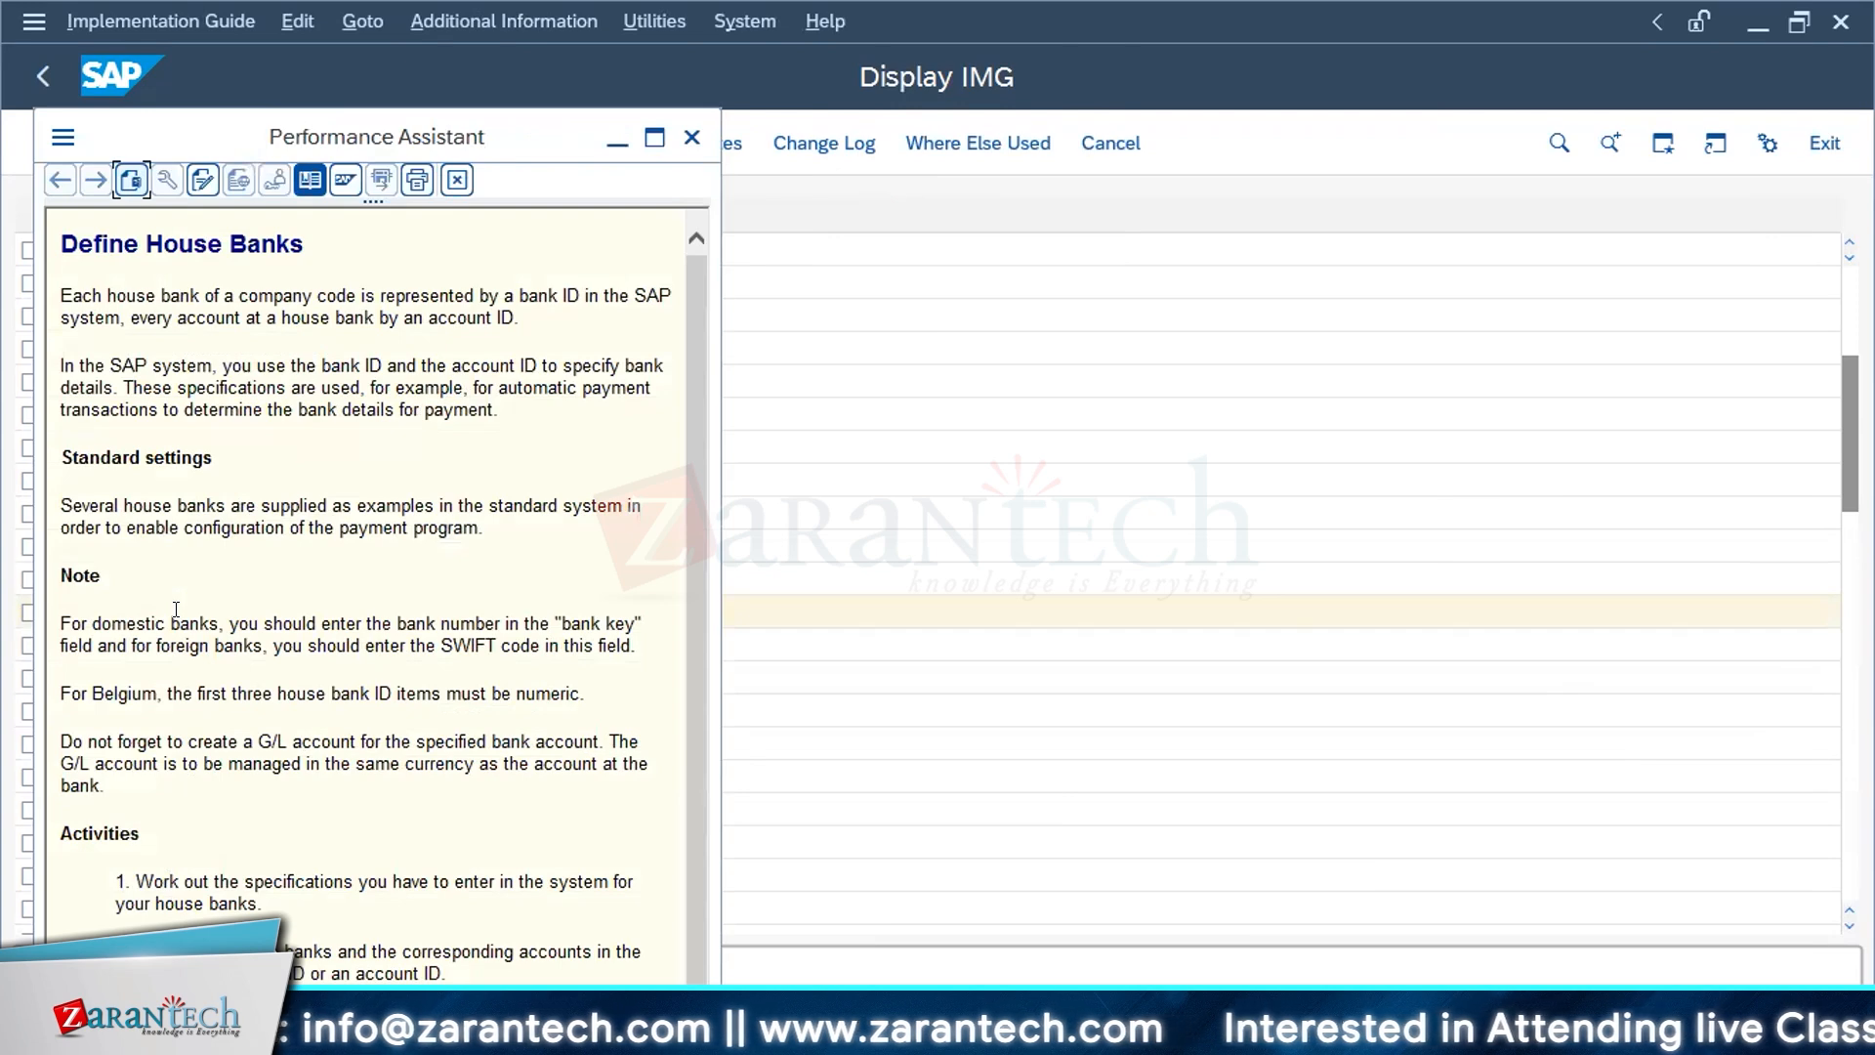
{"action": "left_click", "coordinate": [691, 140]}
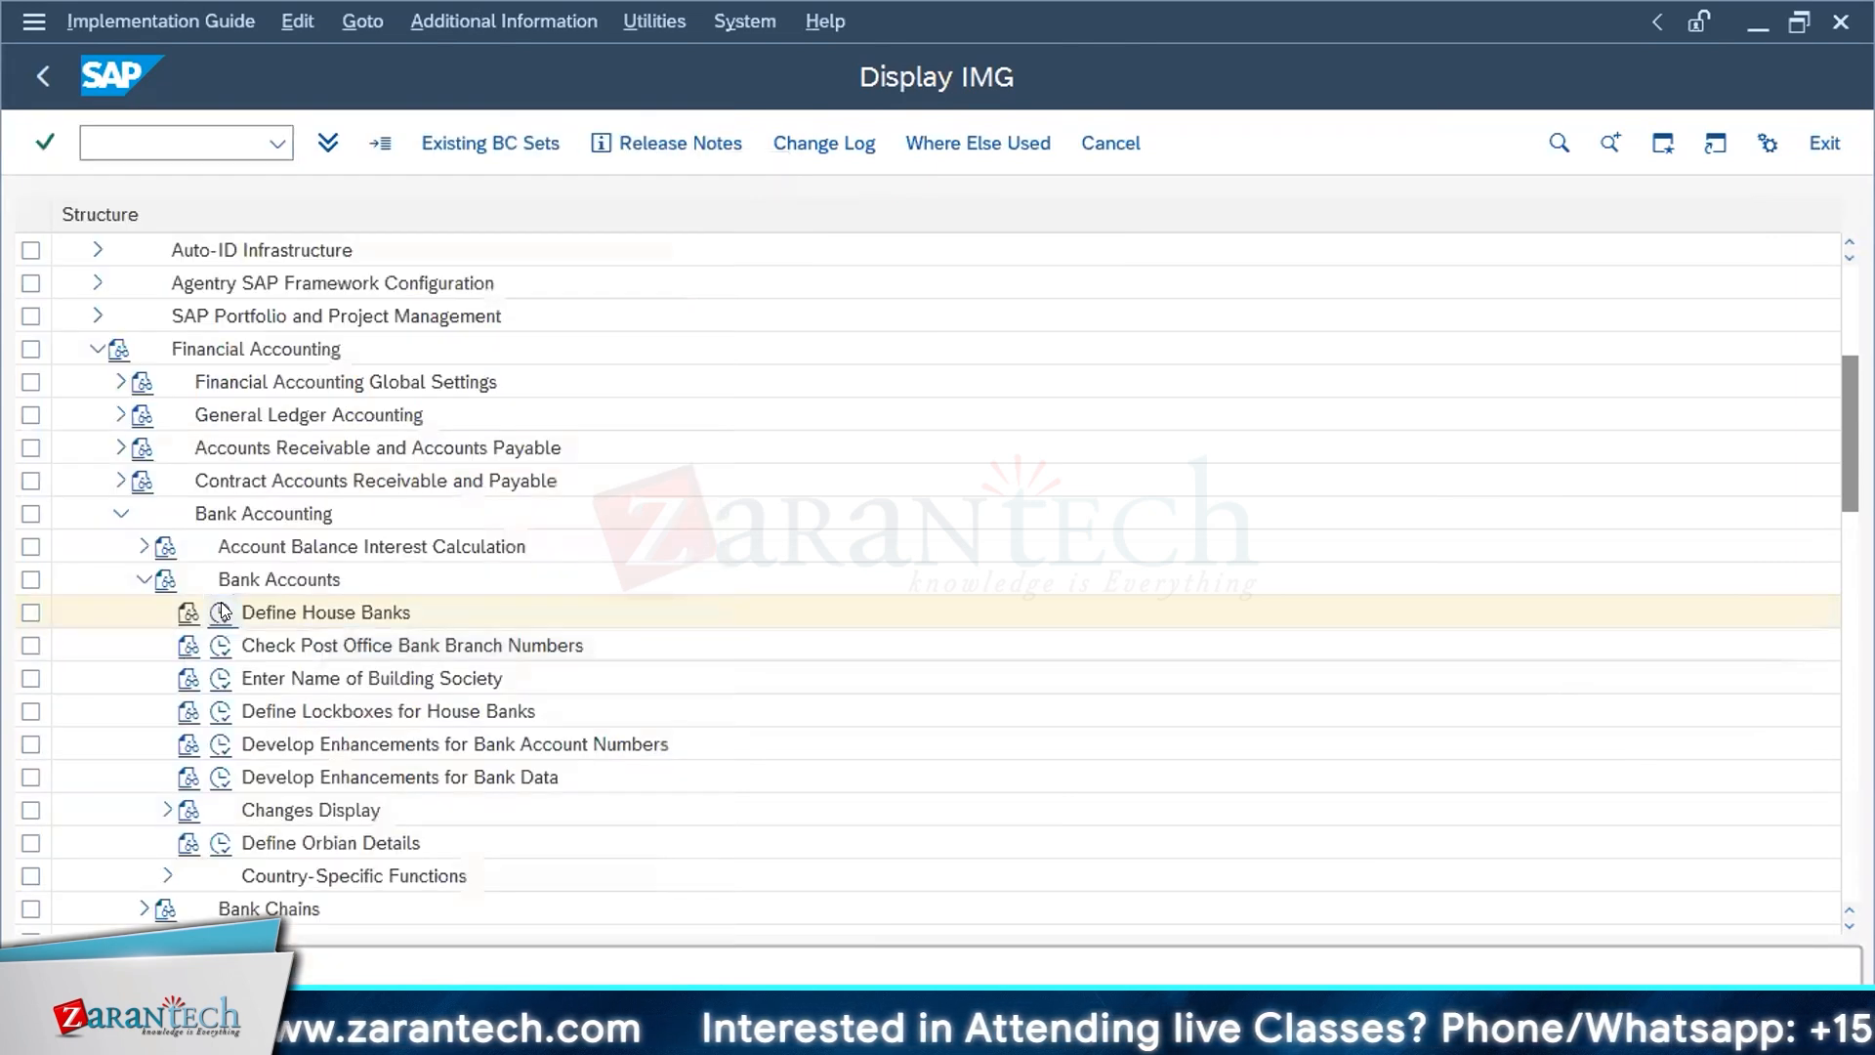
{"action": "left_click", "coordinate": [223, 611]}
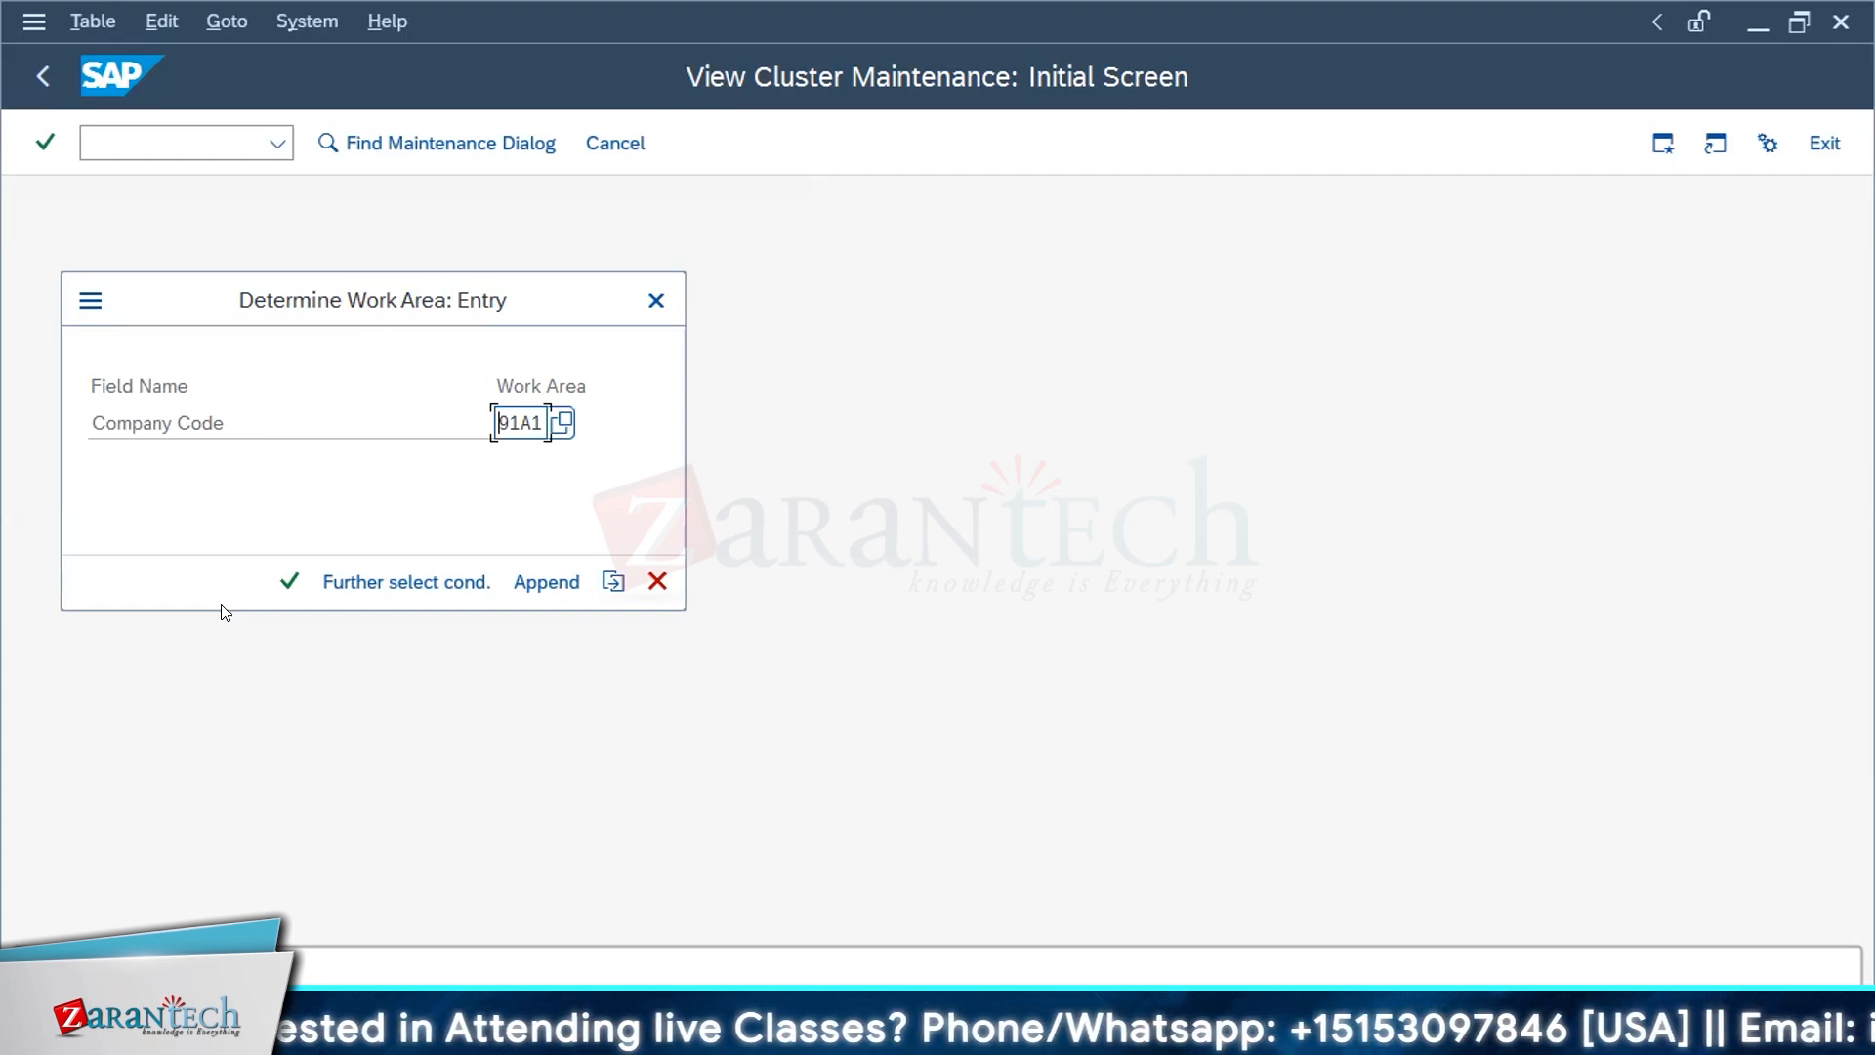
Step: Confirm company code 91A1 to display the house banks overview, and switch to the SAP FI Bank Configuration document in Word
{"action": "left_click", "coordinate": [290, 584]}
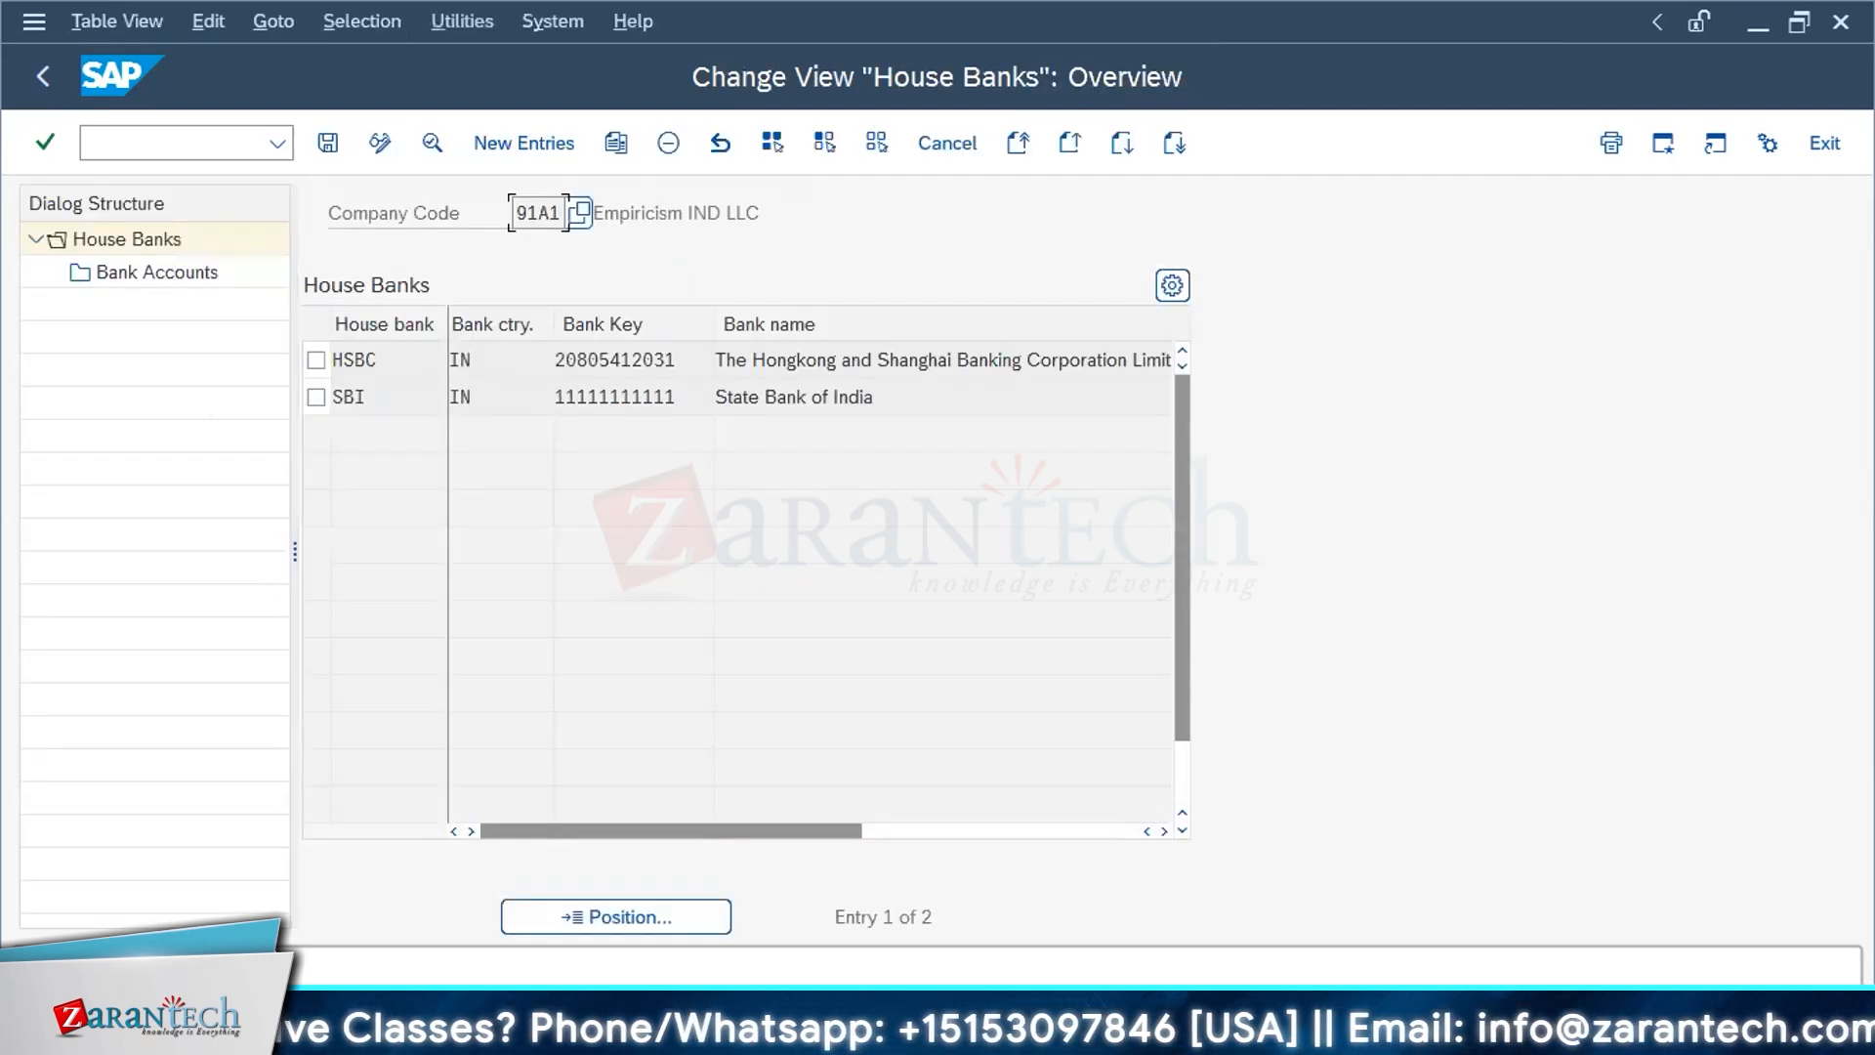
{"action": "key", "text": "alt+Tab"}
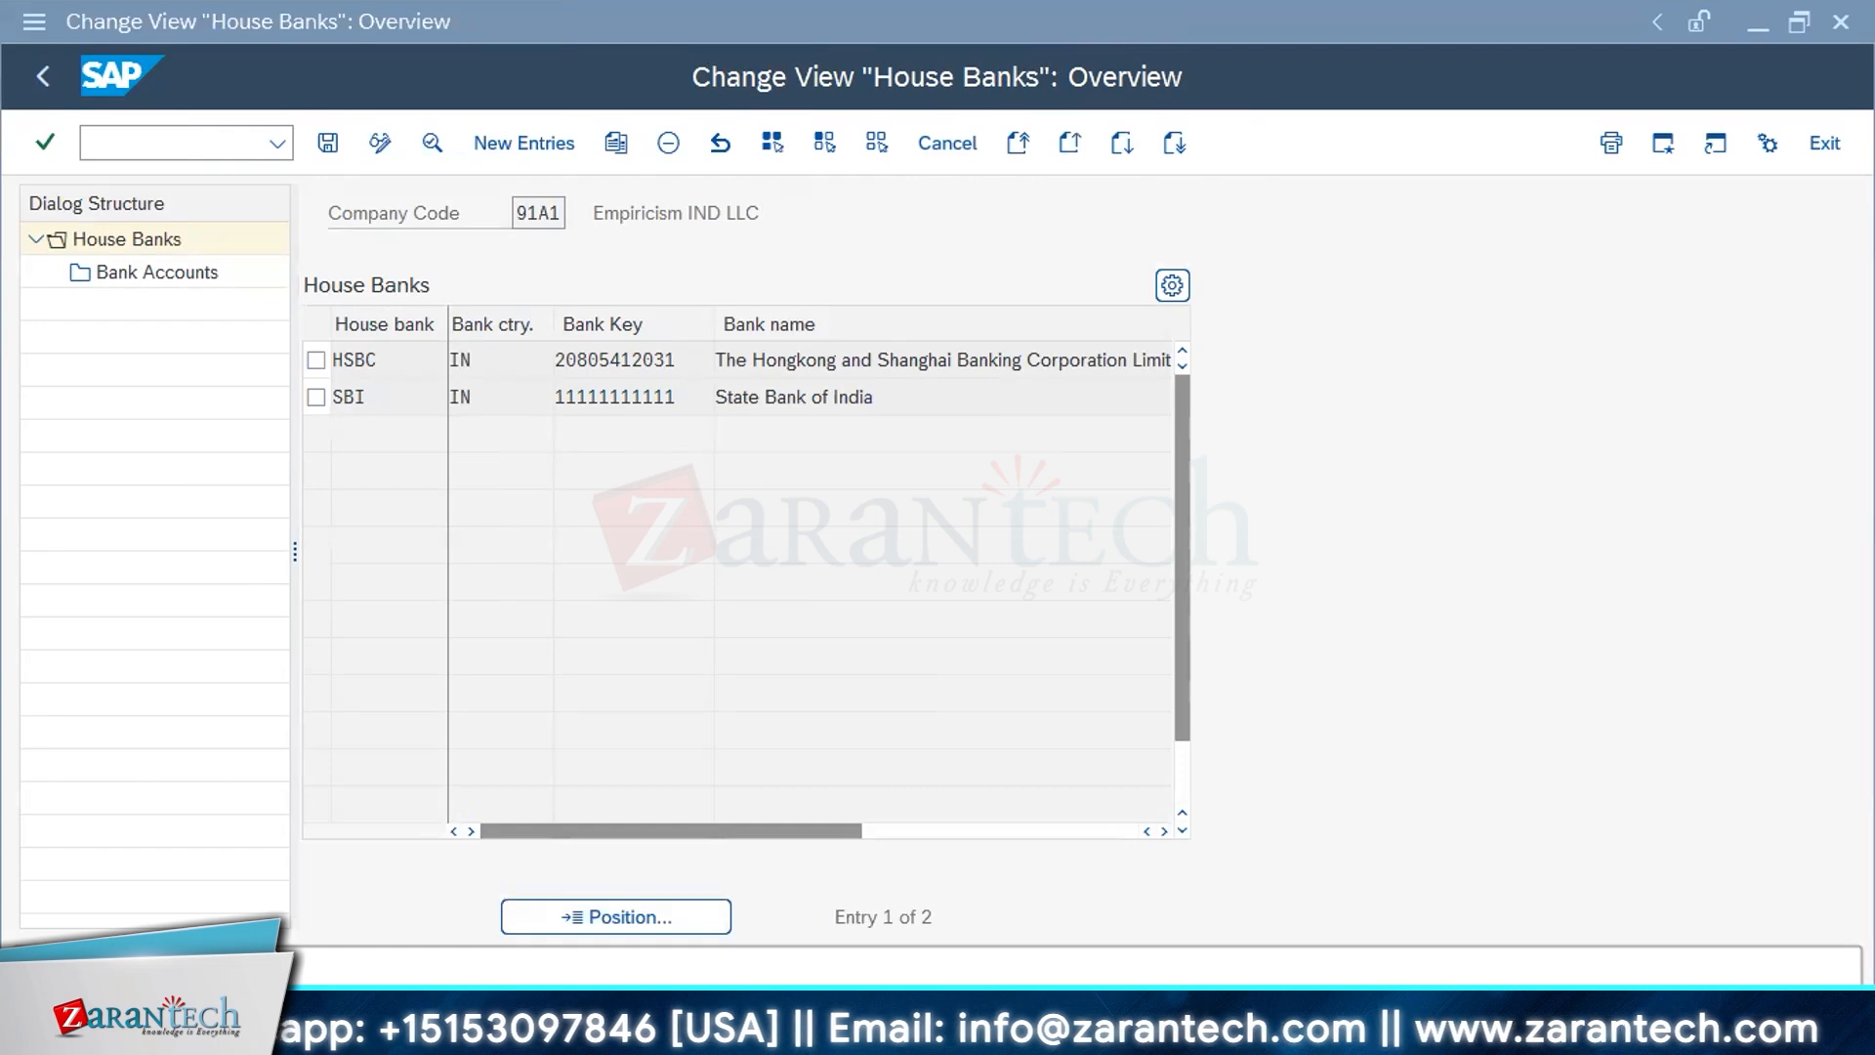
{"action": "key", "text": "alt+Tab"}
Step: Examine section 1.2, Define House Banks, from the path and description through the company code entry to the New entries instruction
{"action": "scroll", "coordinate": [1260, 756], "scroll_direction": "up", "scroll_amount": 5}
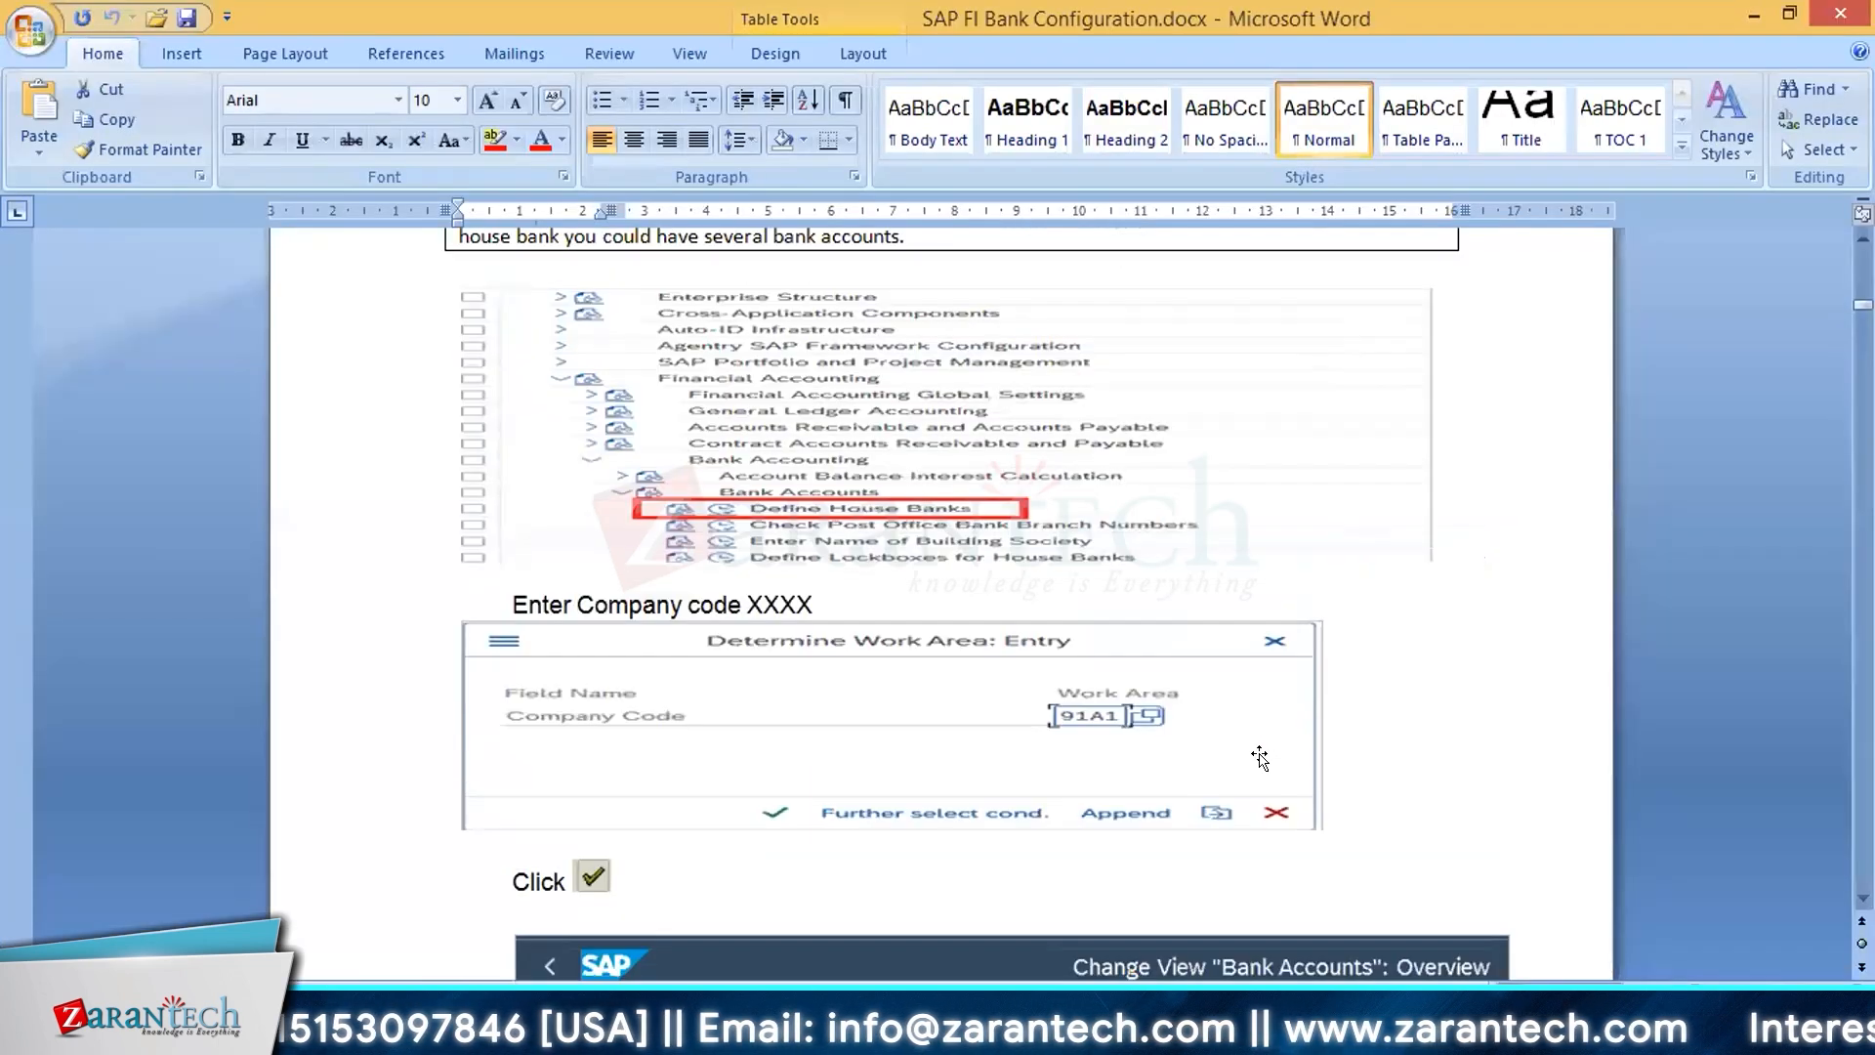
{"action": "scroll", "coordinate": [1260, 757], "scroll_direction": "up", "scroll_amount": 4}
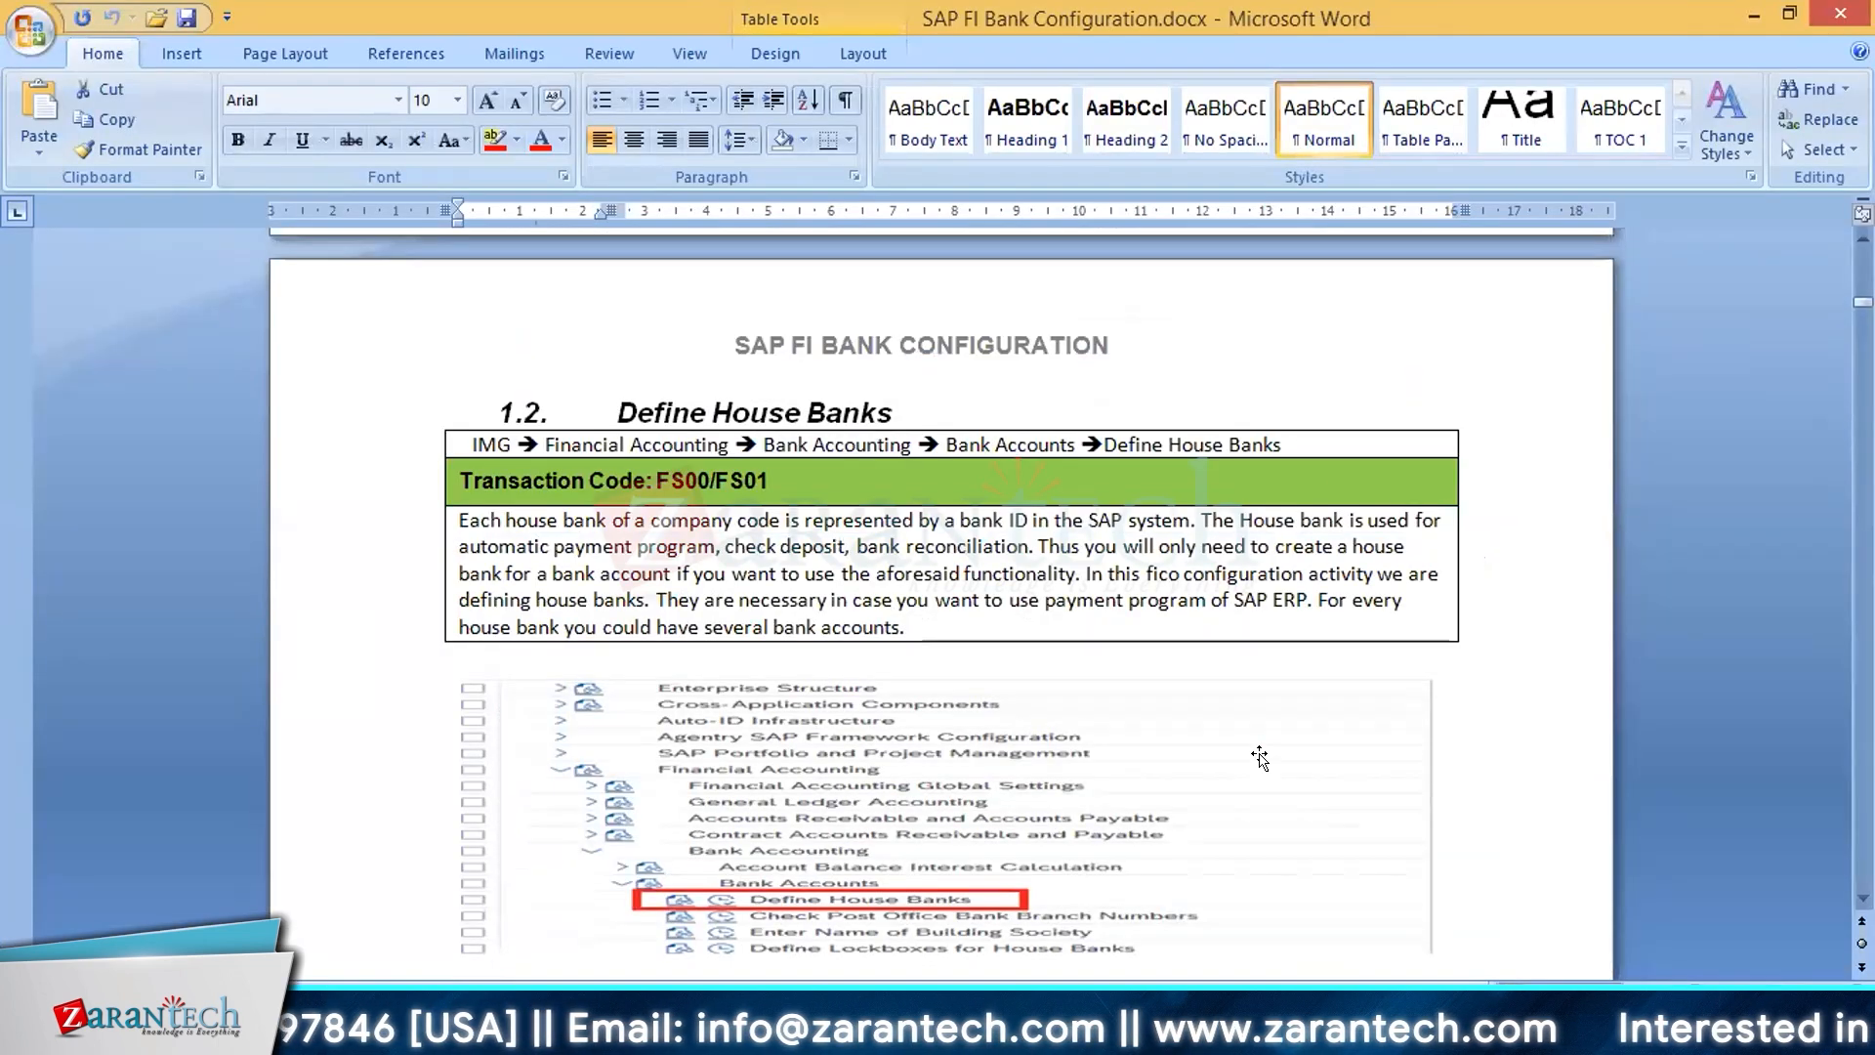
{"action": "scroll", "coordinate": [1260, 757], "scroll_direction": "down", "scroll_amount": 2}
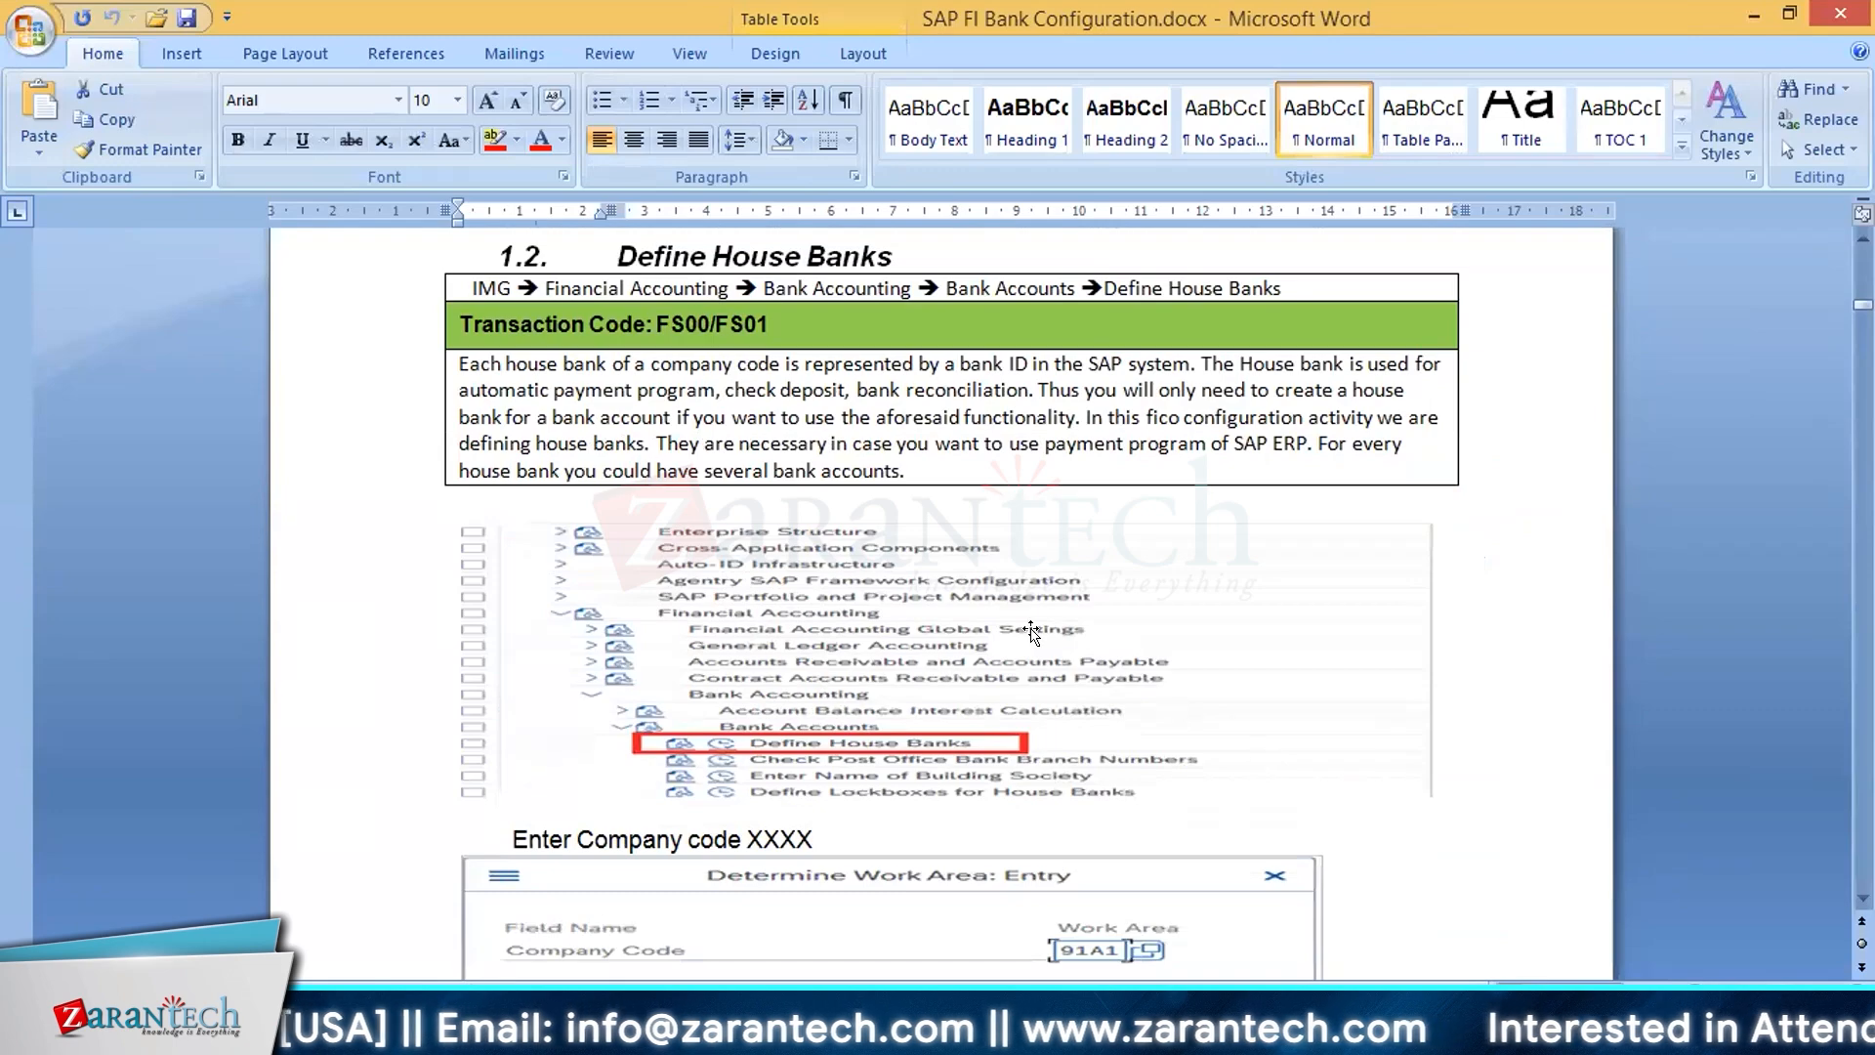
{"action": "scroll", "coordinate": [1032, 633], "scroll_direction": "up", "scroll_amount": 1}
{"action": "scroll", "coordinate": [1032, 632], "scroll_direction": "down", "scroll_amount": 1}
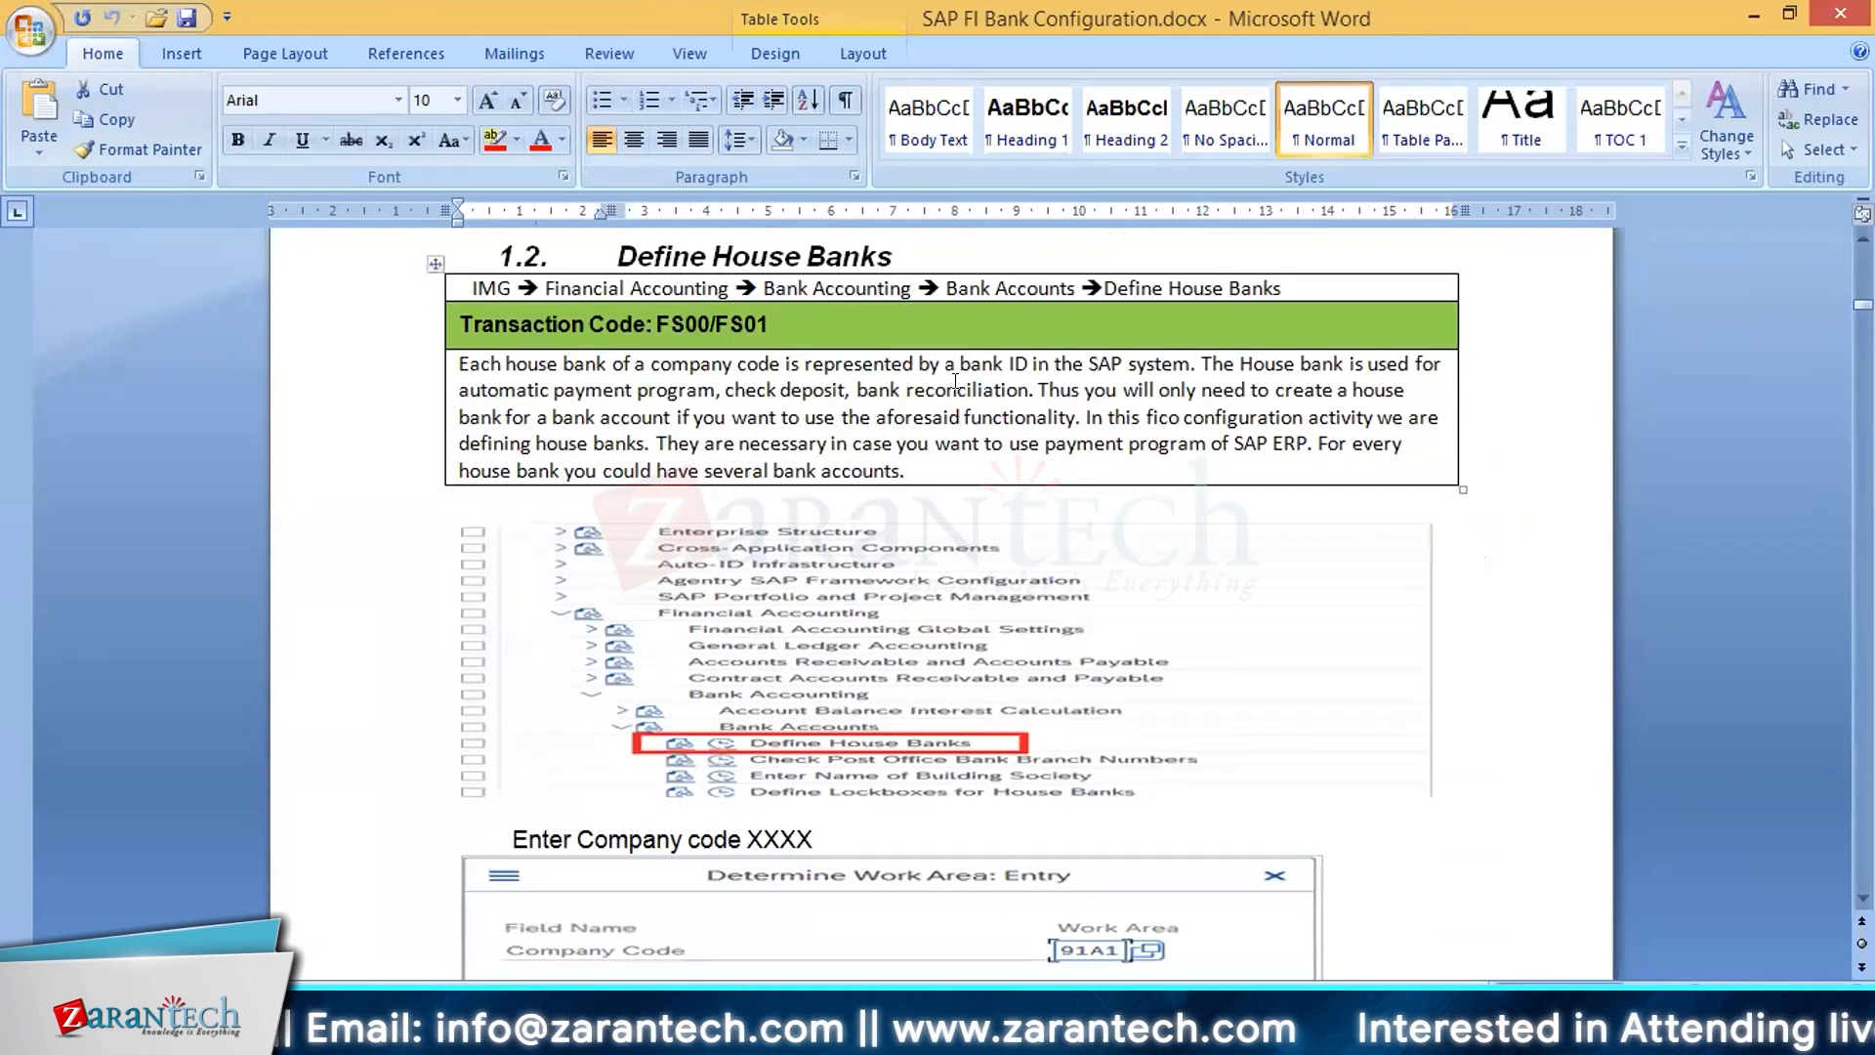
{"action": "scroll", "coordinate": [916, 661], "scroll_direction": "down", "scroll_amount": 1}
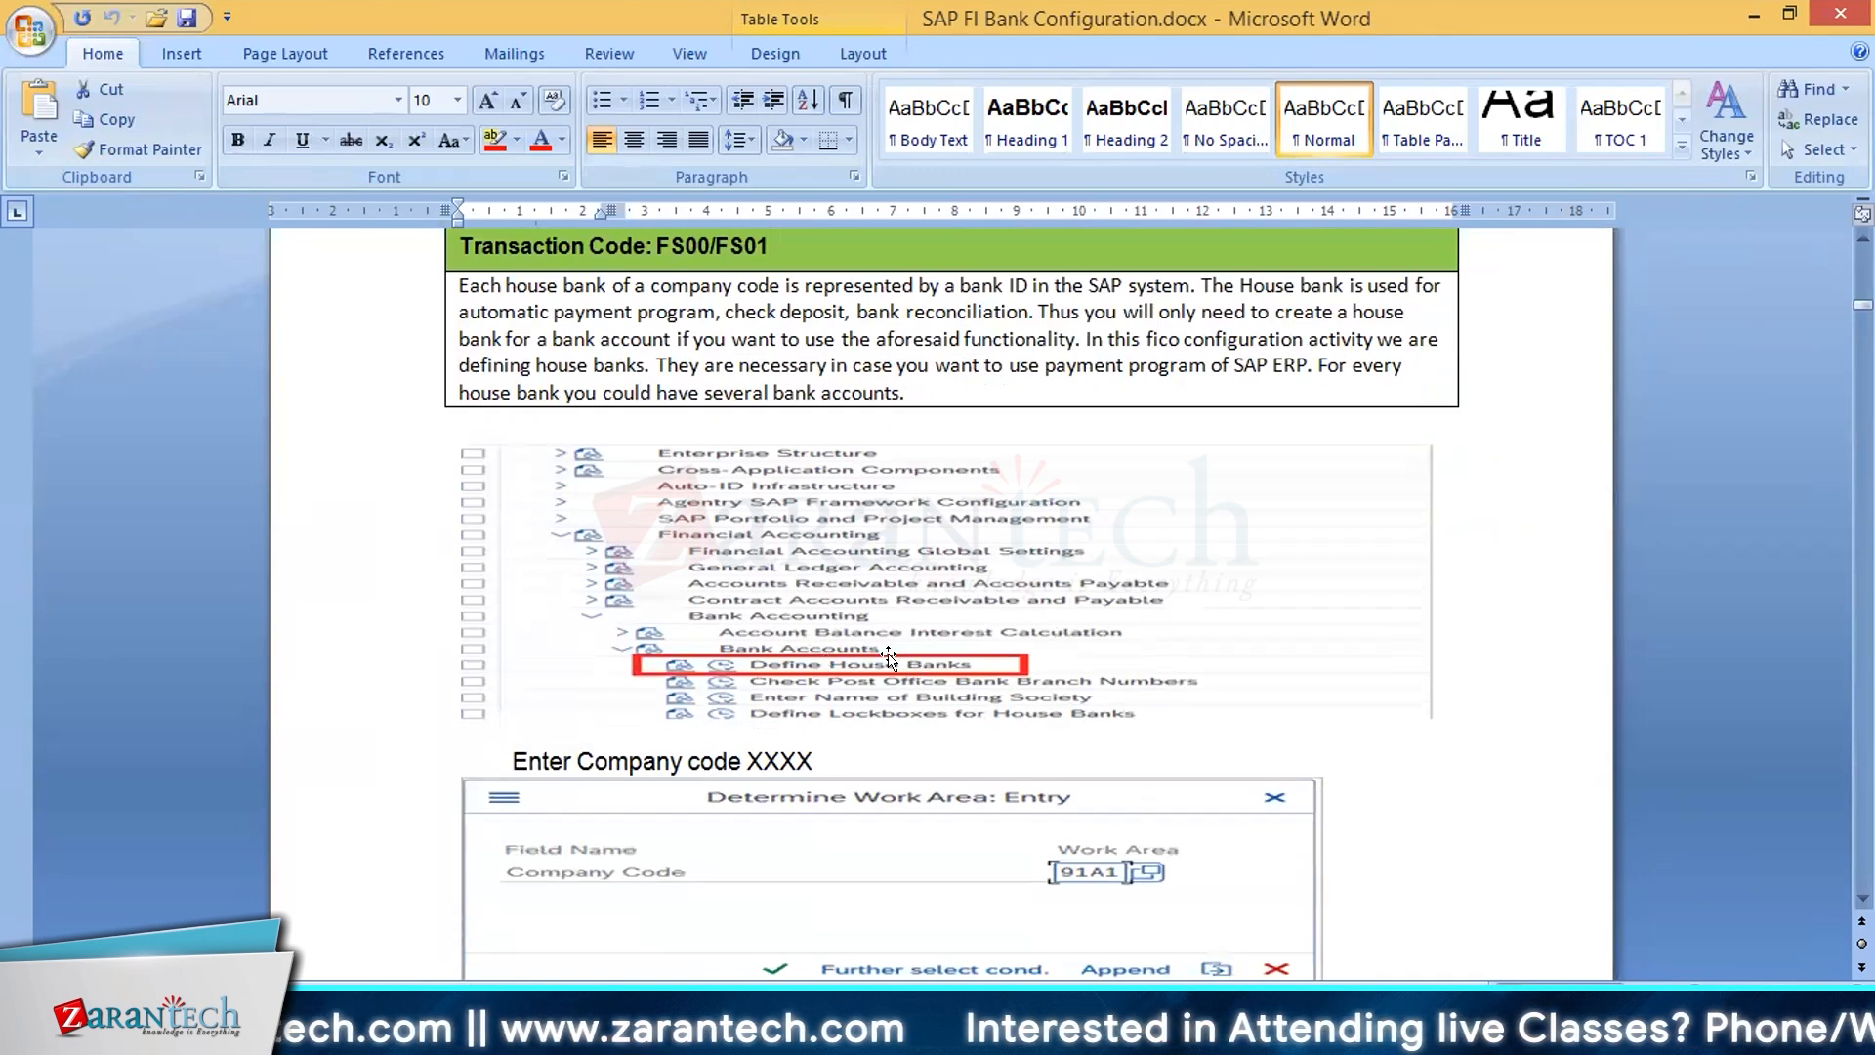
{"action": "scroll", "coordinate": [889, 657], "scroll_direction": "down", "scroll_amount": 3}
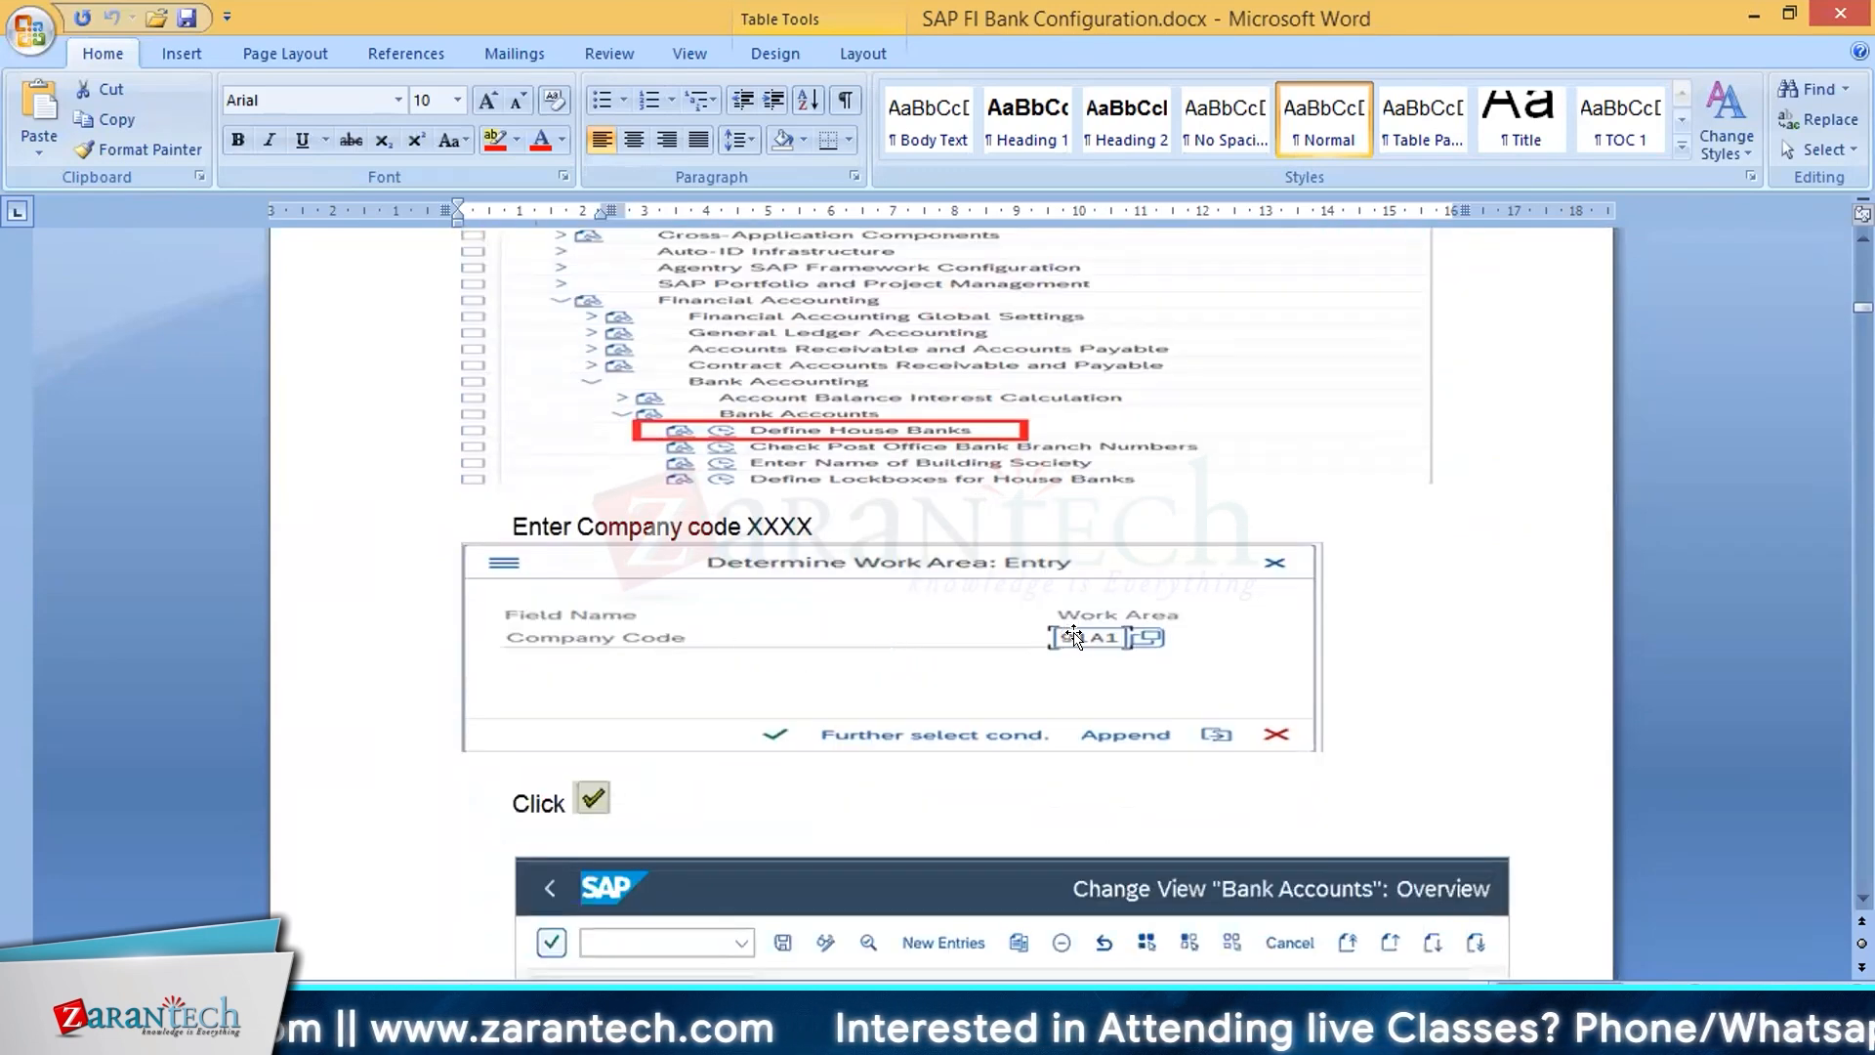
{"action": "scroll", "coordinate": [1073, 636], "scroll_direction": "down", "scroll_amount": 1}
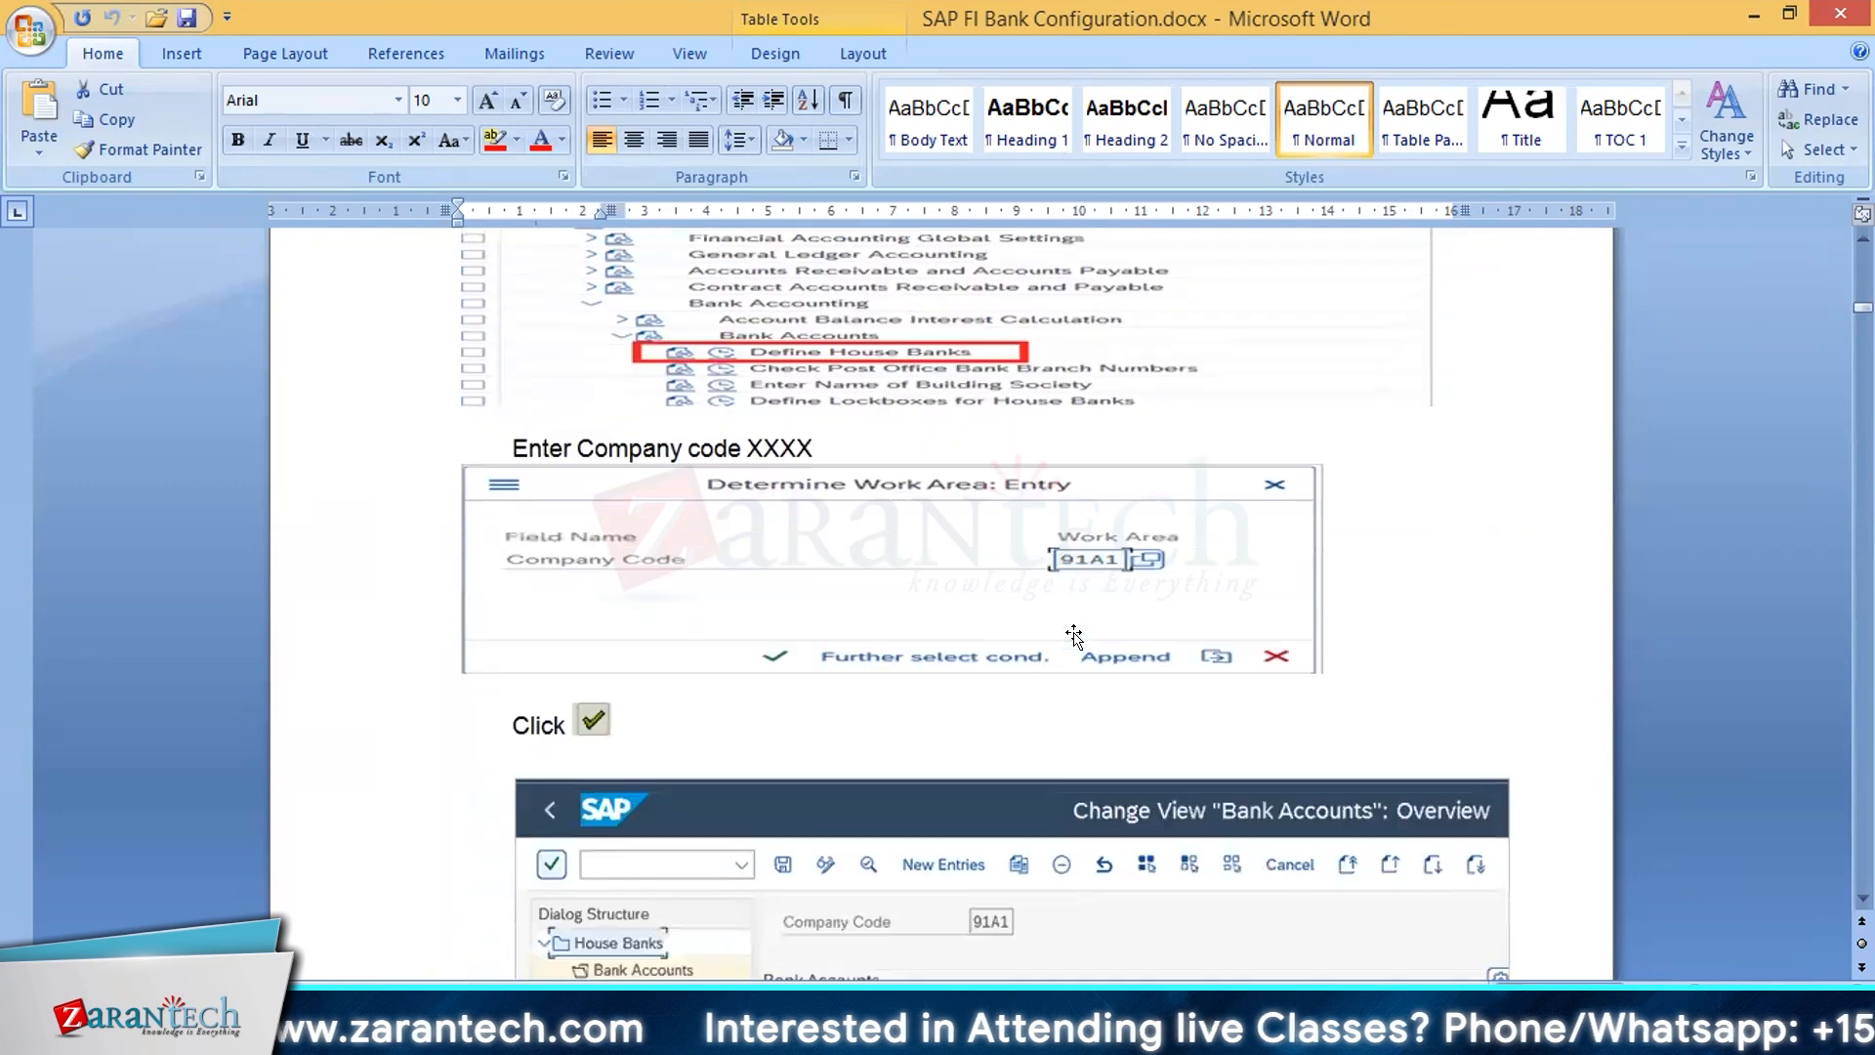
{"action": "scroll", "coordinate": [1073, 636], "scroll_direction": "down", "scroll_amount": 5}
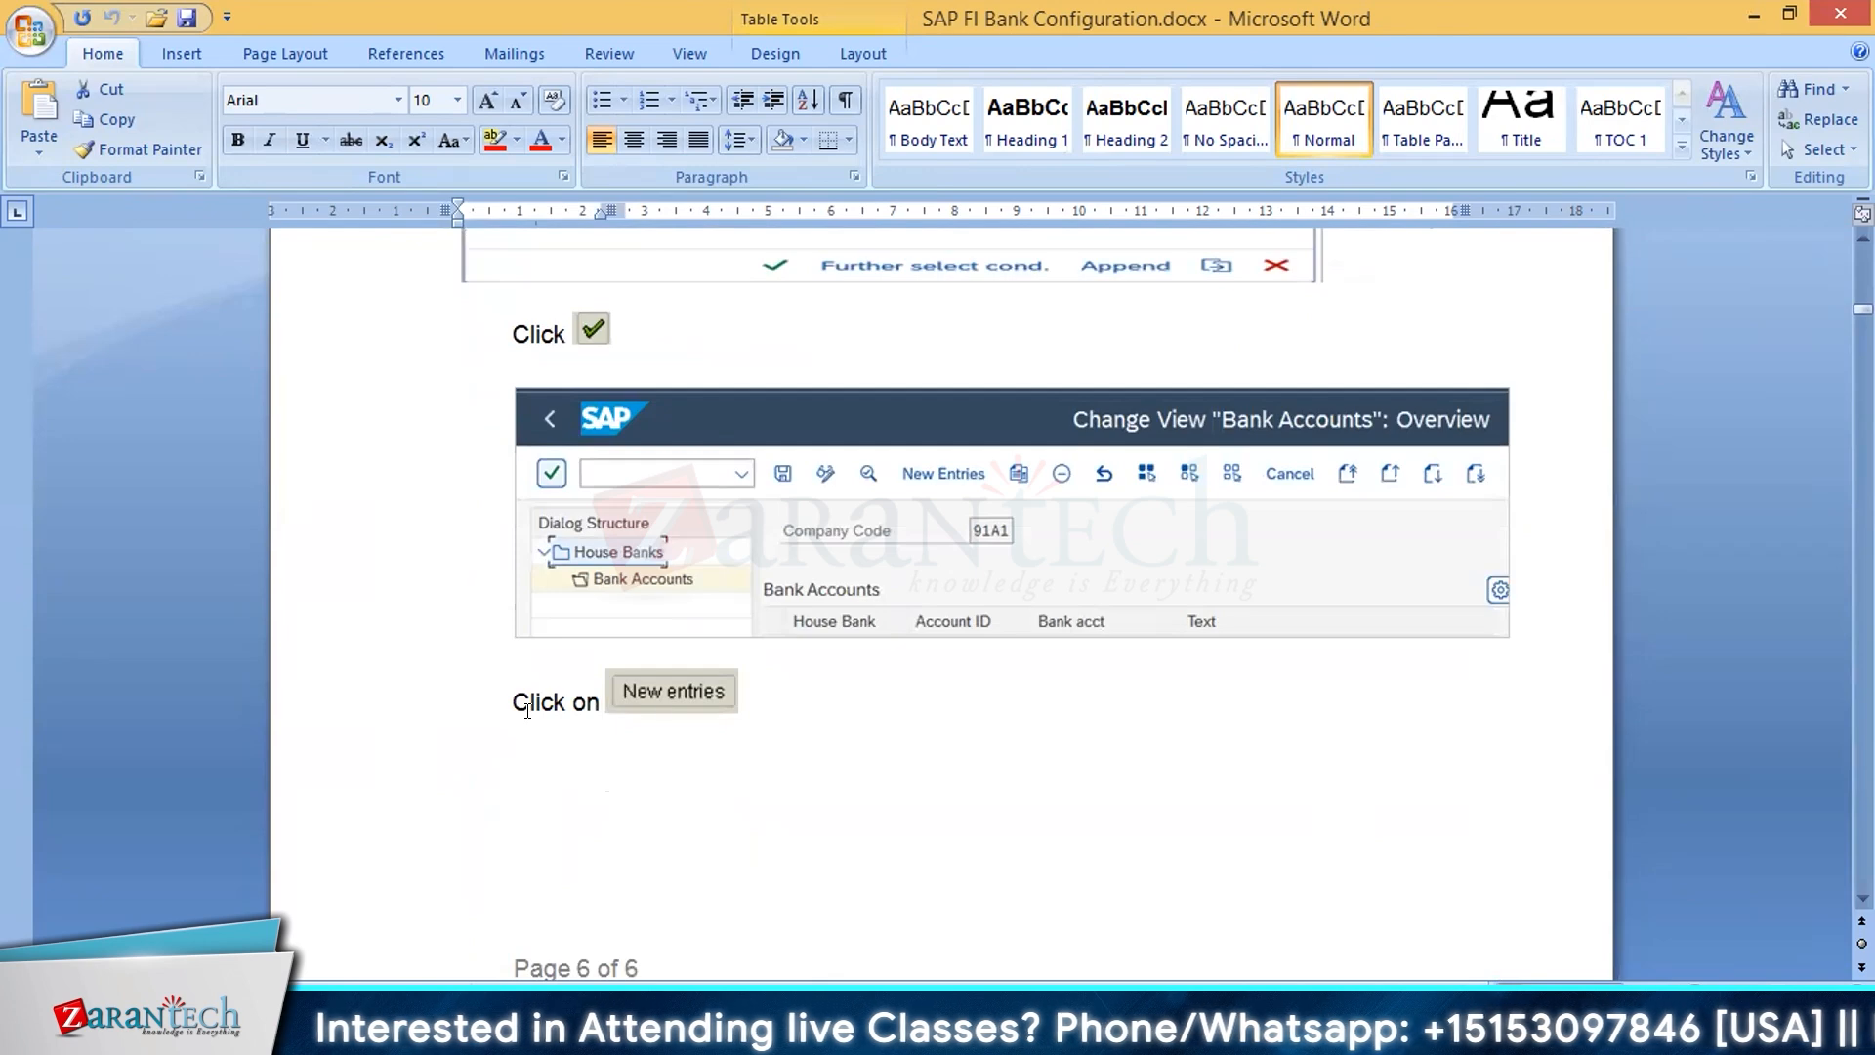
Step: Examine the document's instructions for the house bank and bank key fields, bank key creation, bank data and address details
{"action": "scroll", "coordinate": [941, 763], "scroll_direction": "down", "scroll_amount": 8}
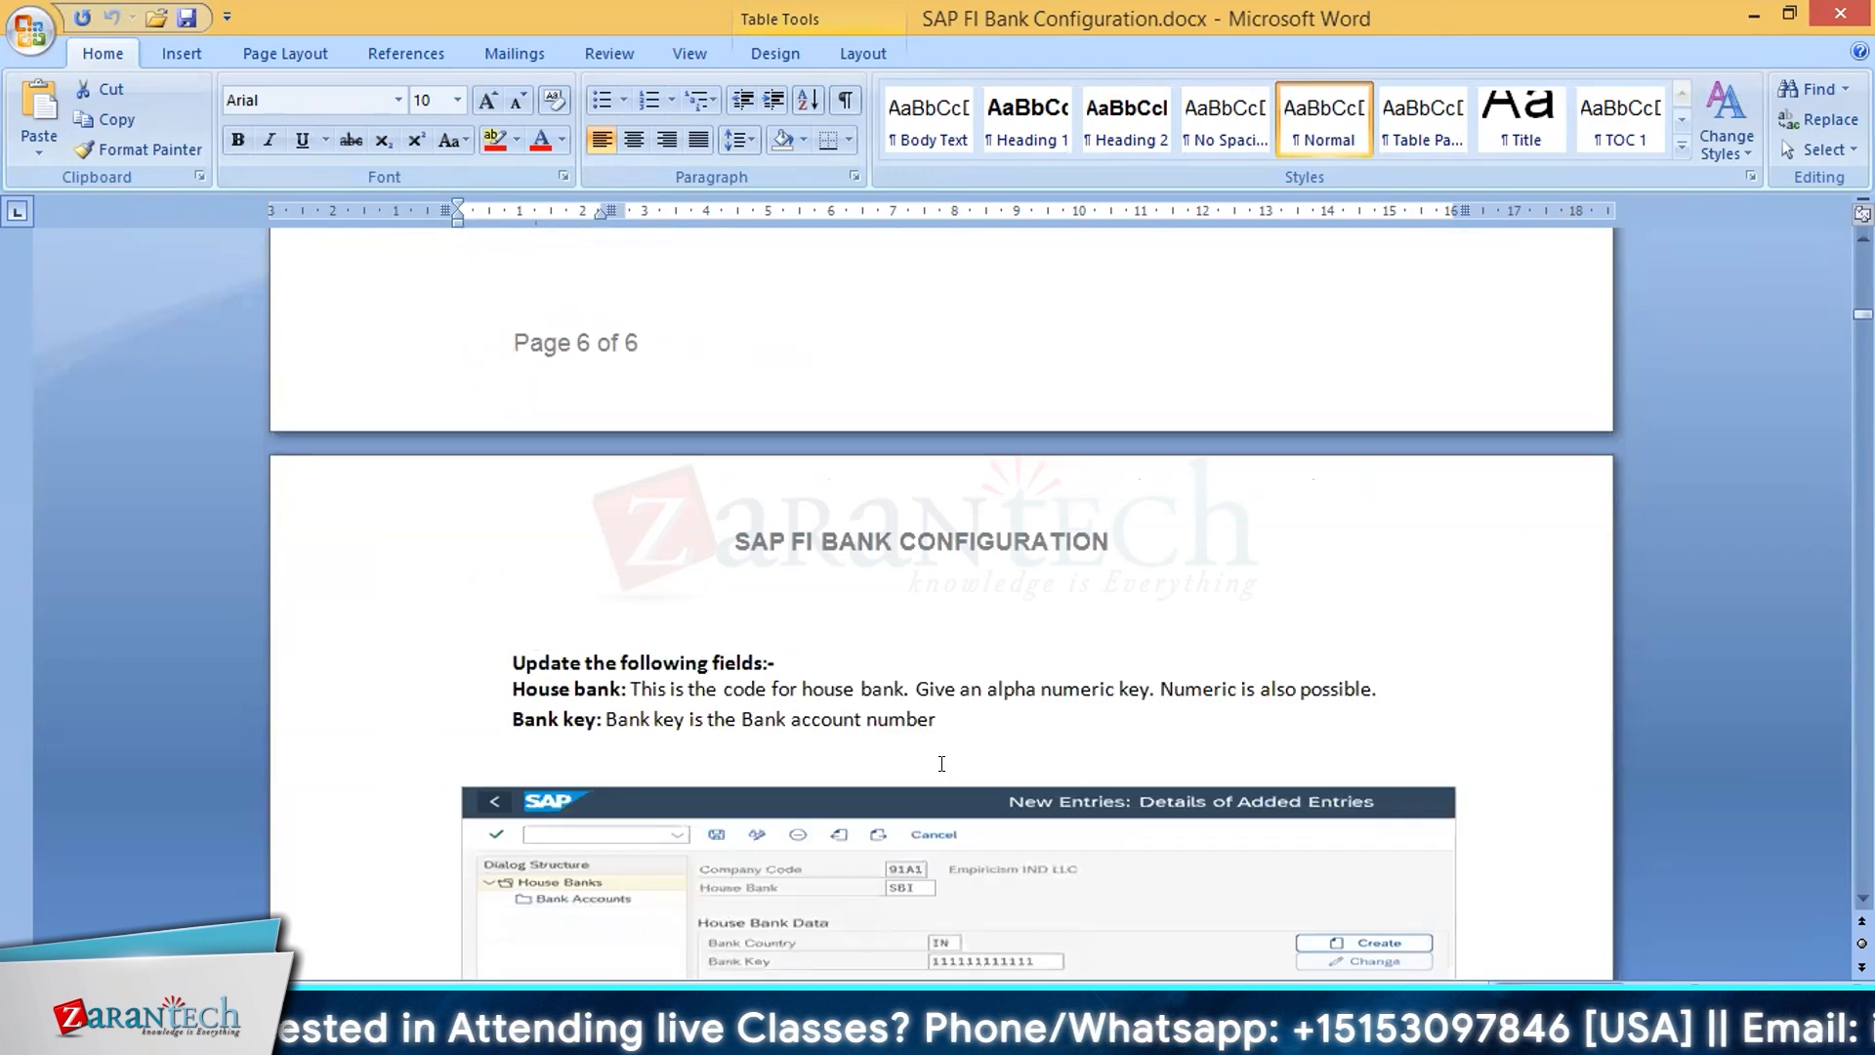
{"action": "scroll", "coordinate": [941, 762], "scroll_direction": "down", "scroll_amount": 4}
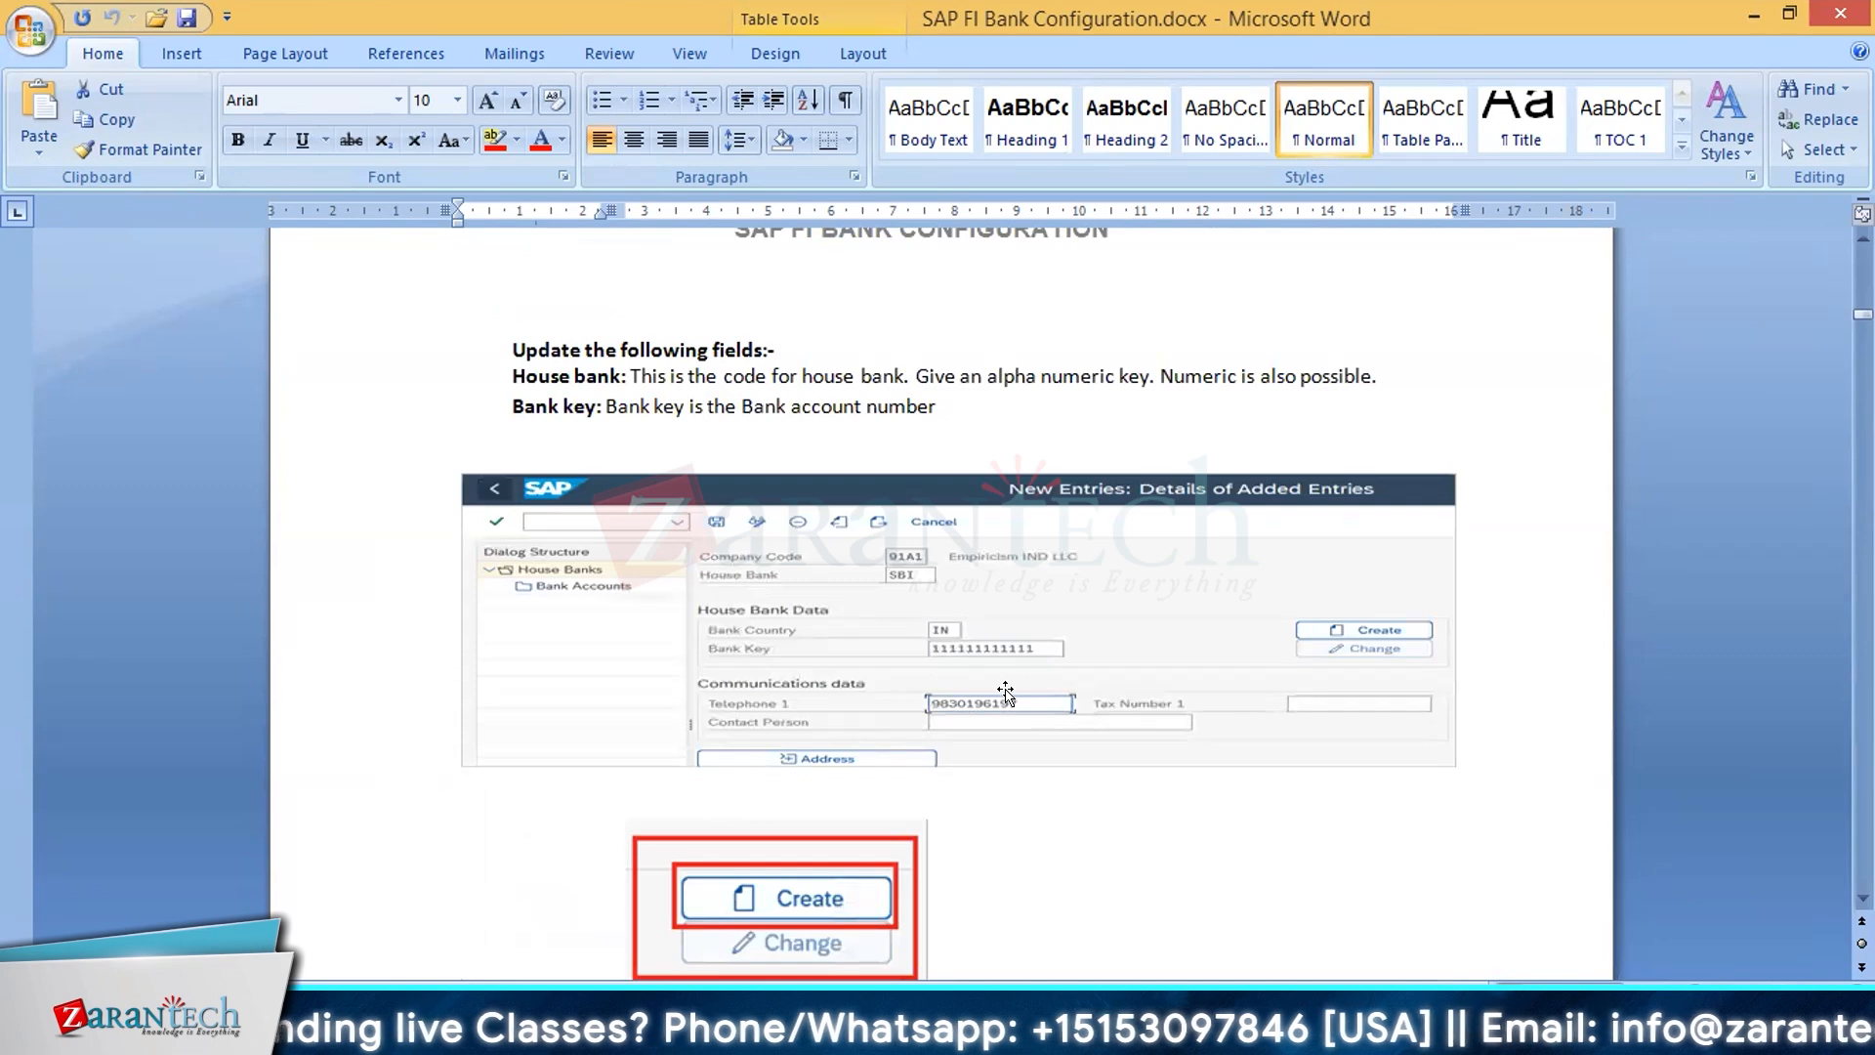
{"action": "scroll", "coordinate": [1011, 713], "scroll_direction": "down", "scroll_amount": 5}
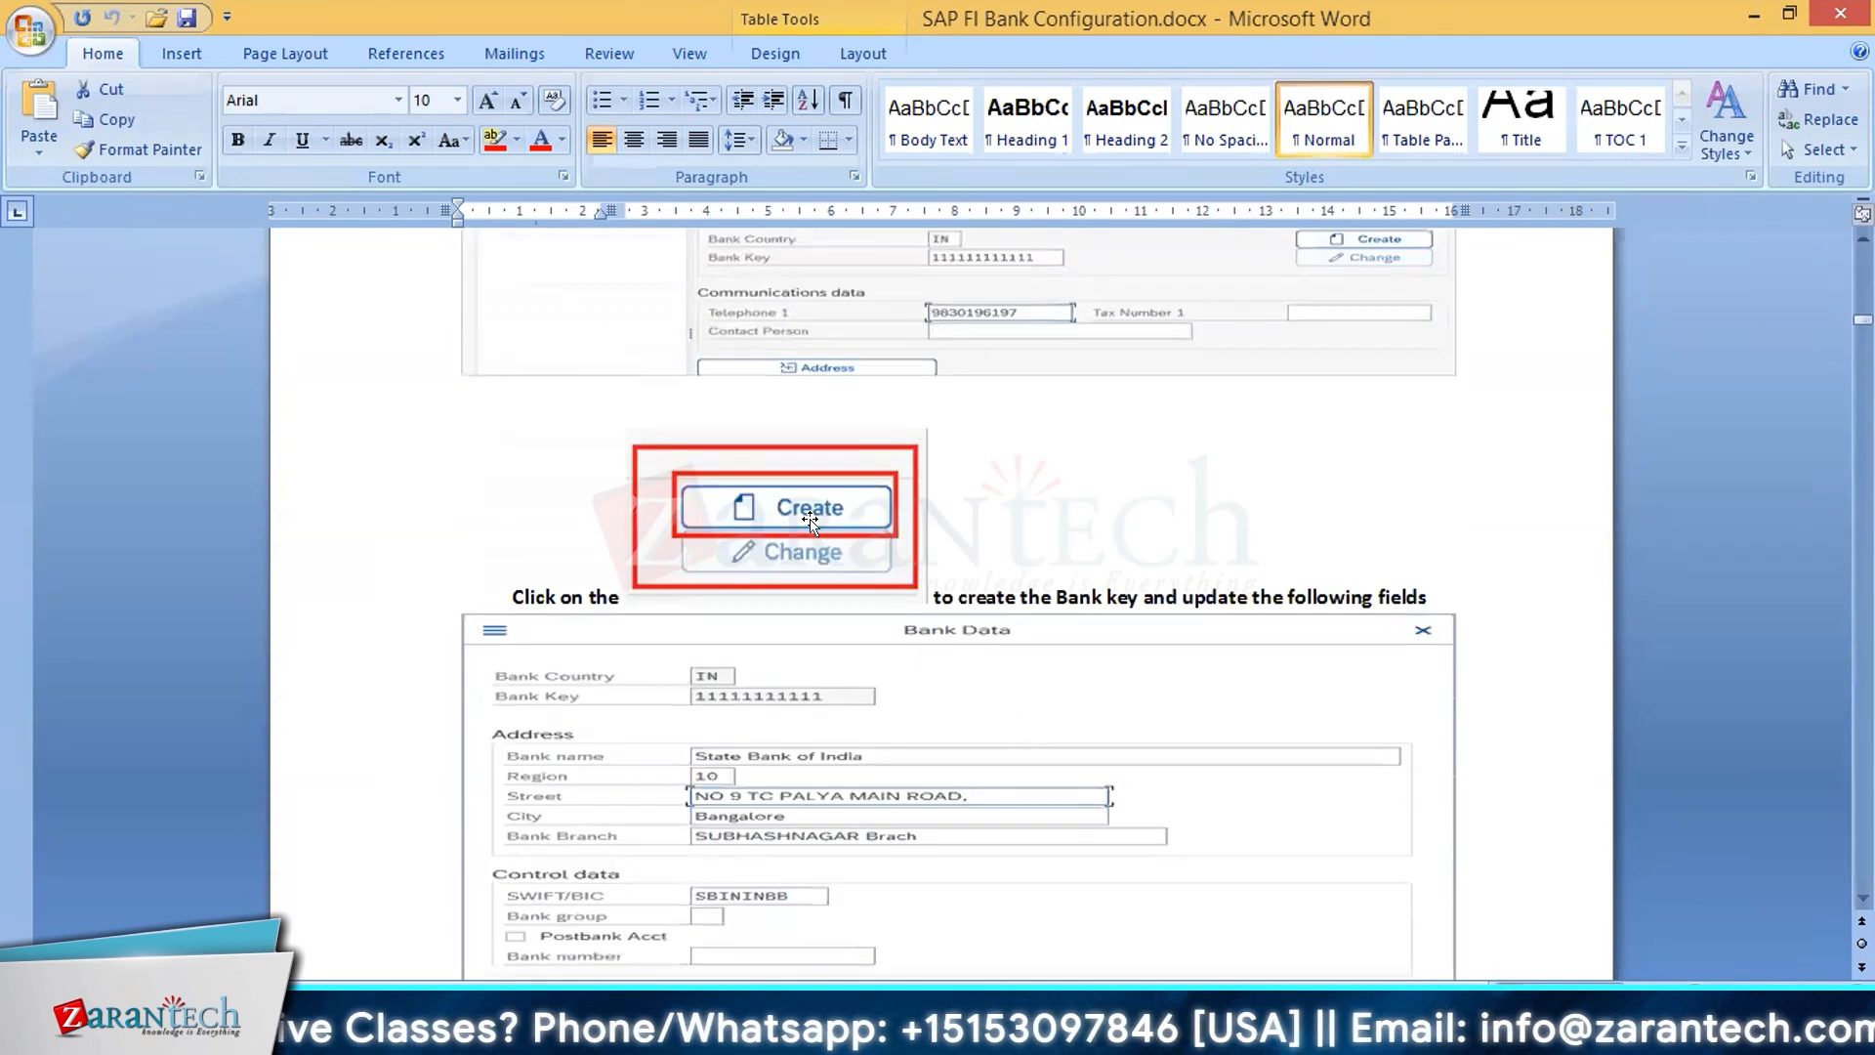
{"action": "scroll", "coordinate": [842, 600], "scroll_direction": "down", "scroll_amount": 1}
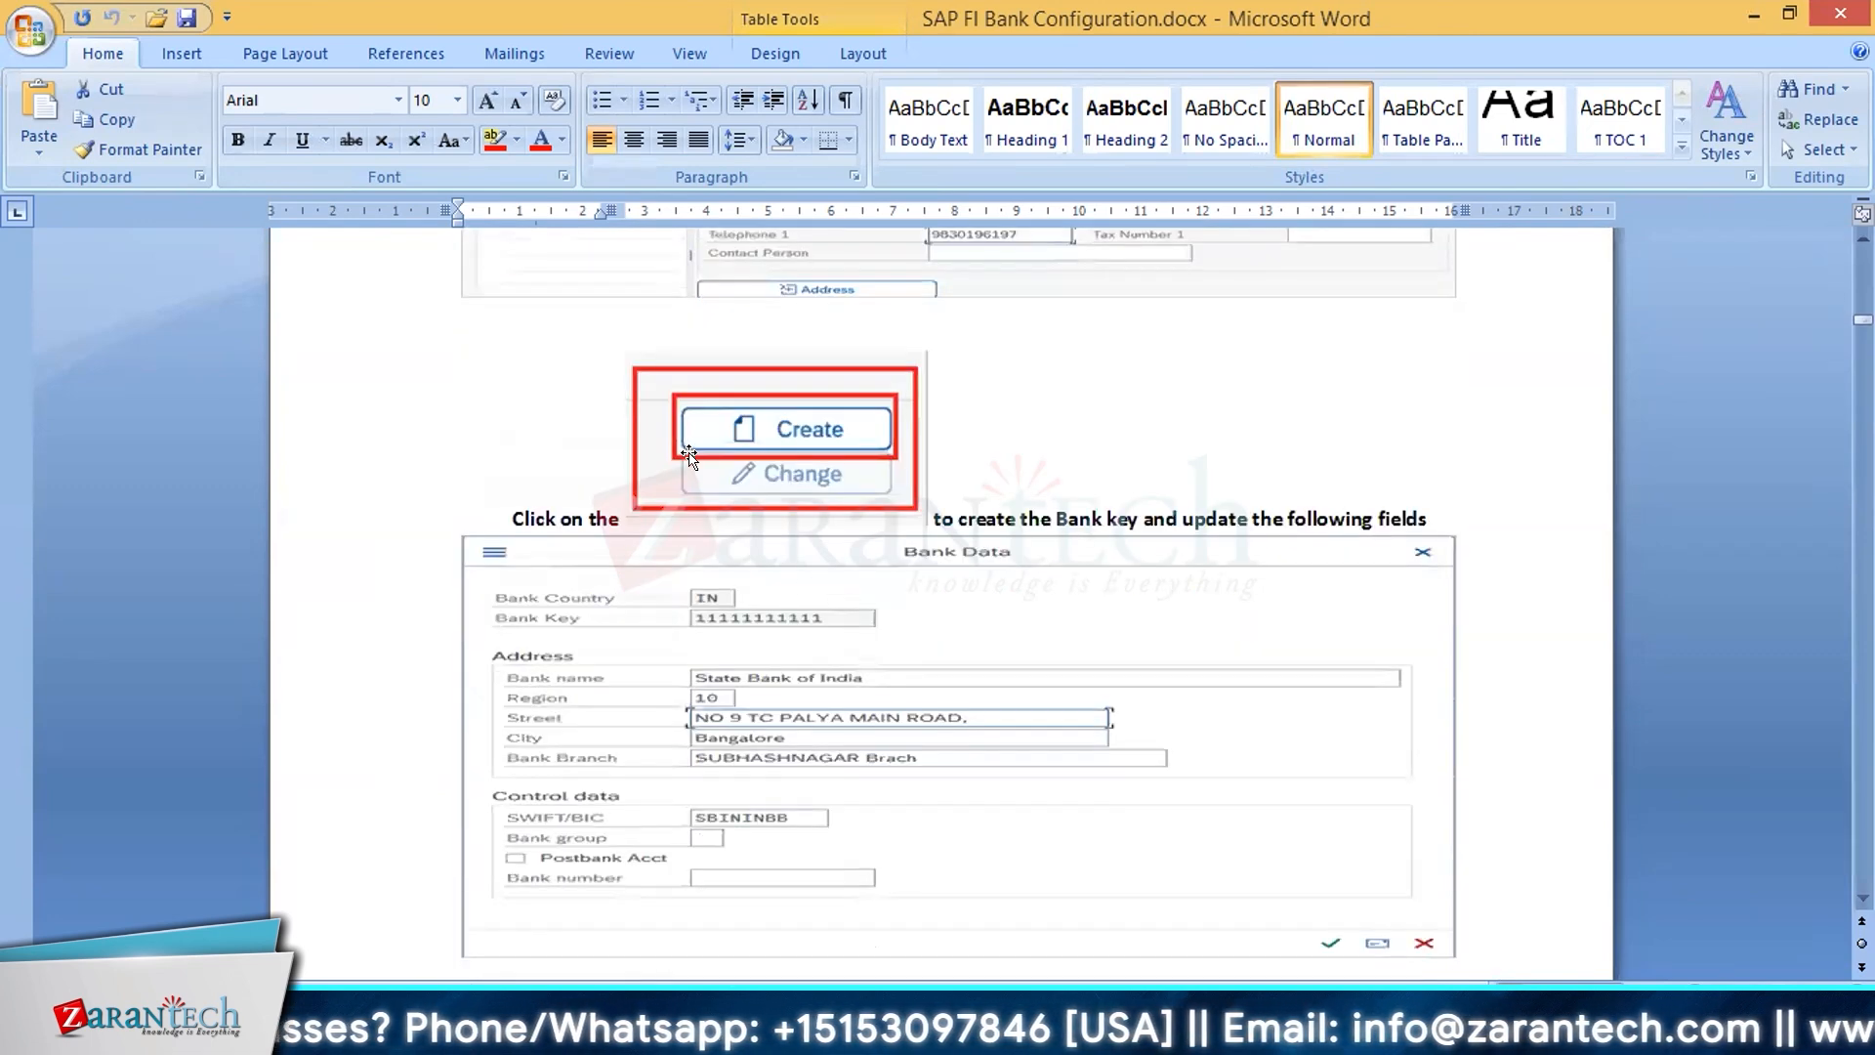
{"action": "scroll", "coordinate": [789, 545], "scroll_direction": "down", "scroll_amount": 10}
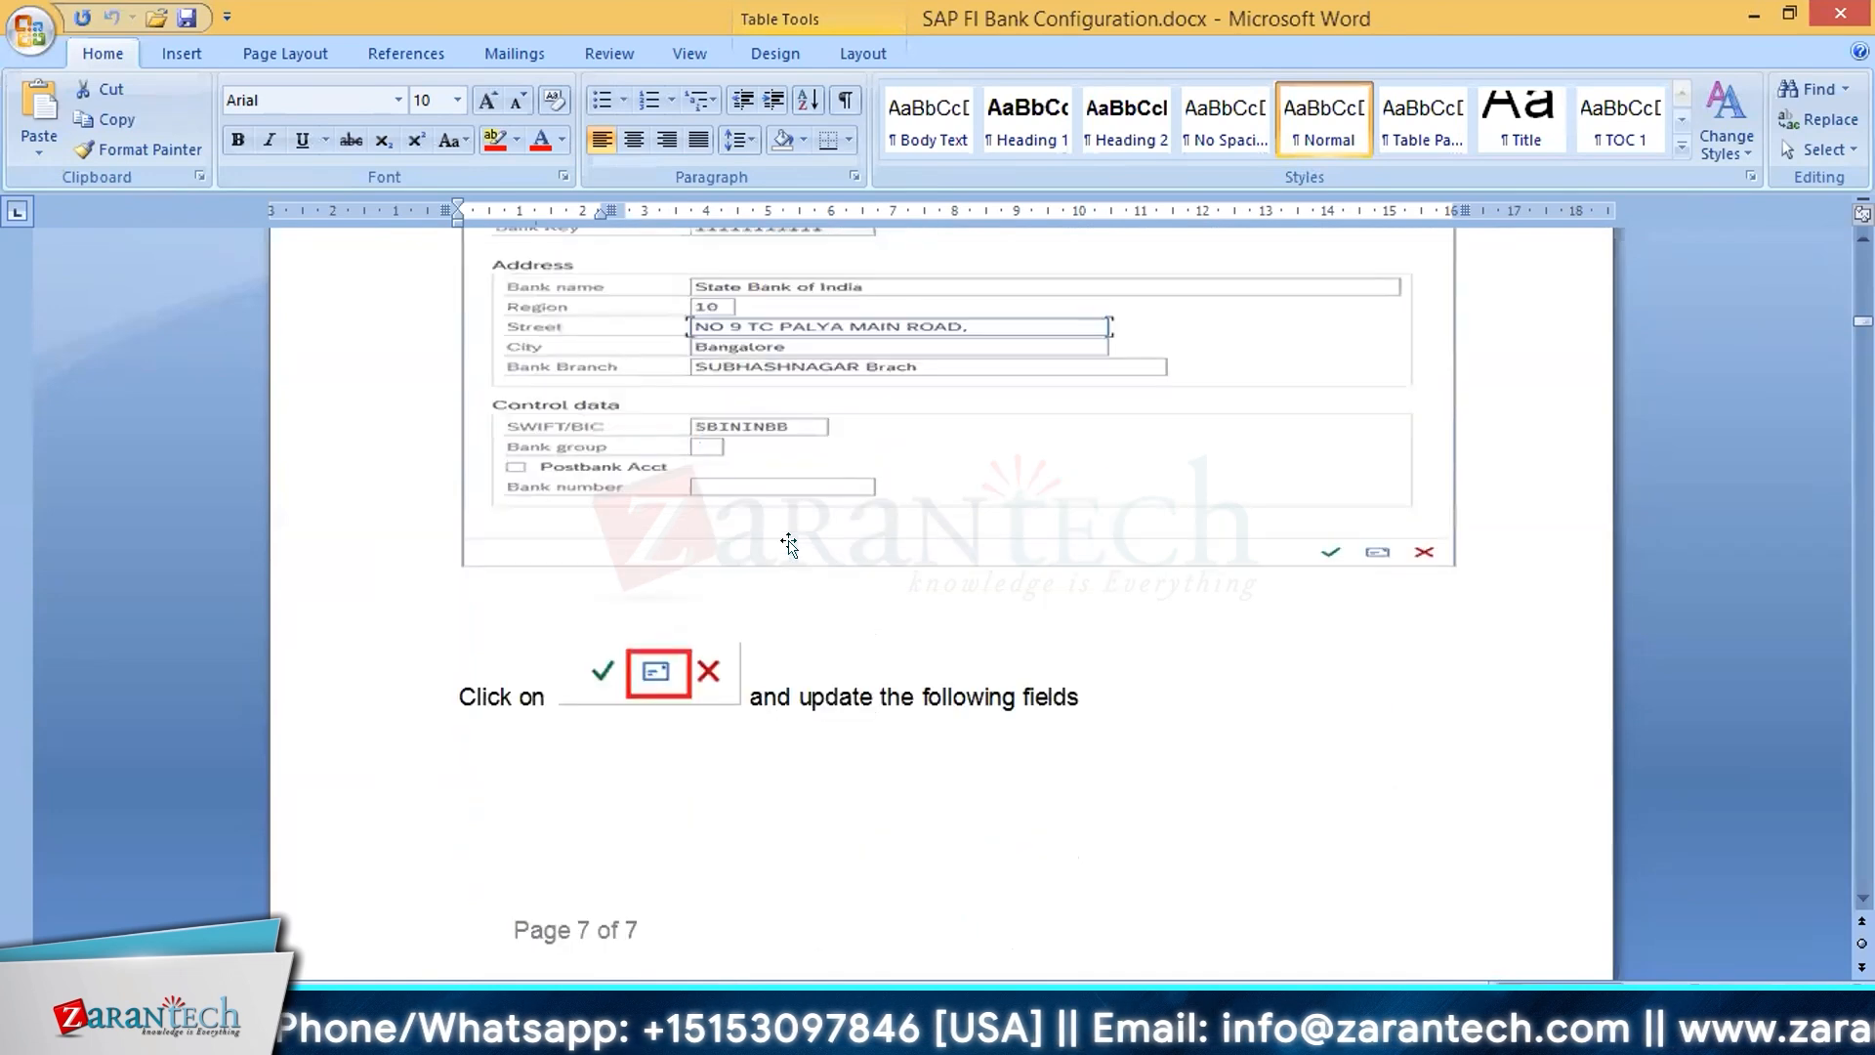
{"action": "scroll", "coordinate": [795, 545], "scroll_direction": "down", "scroll_amount": 4}
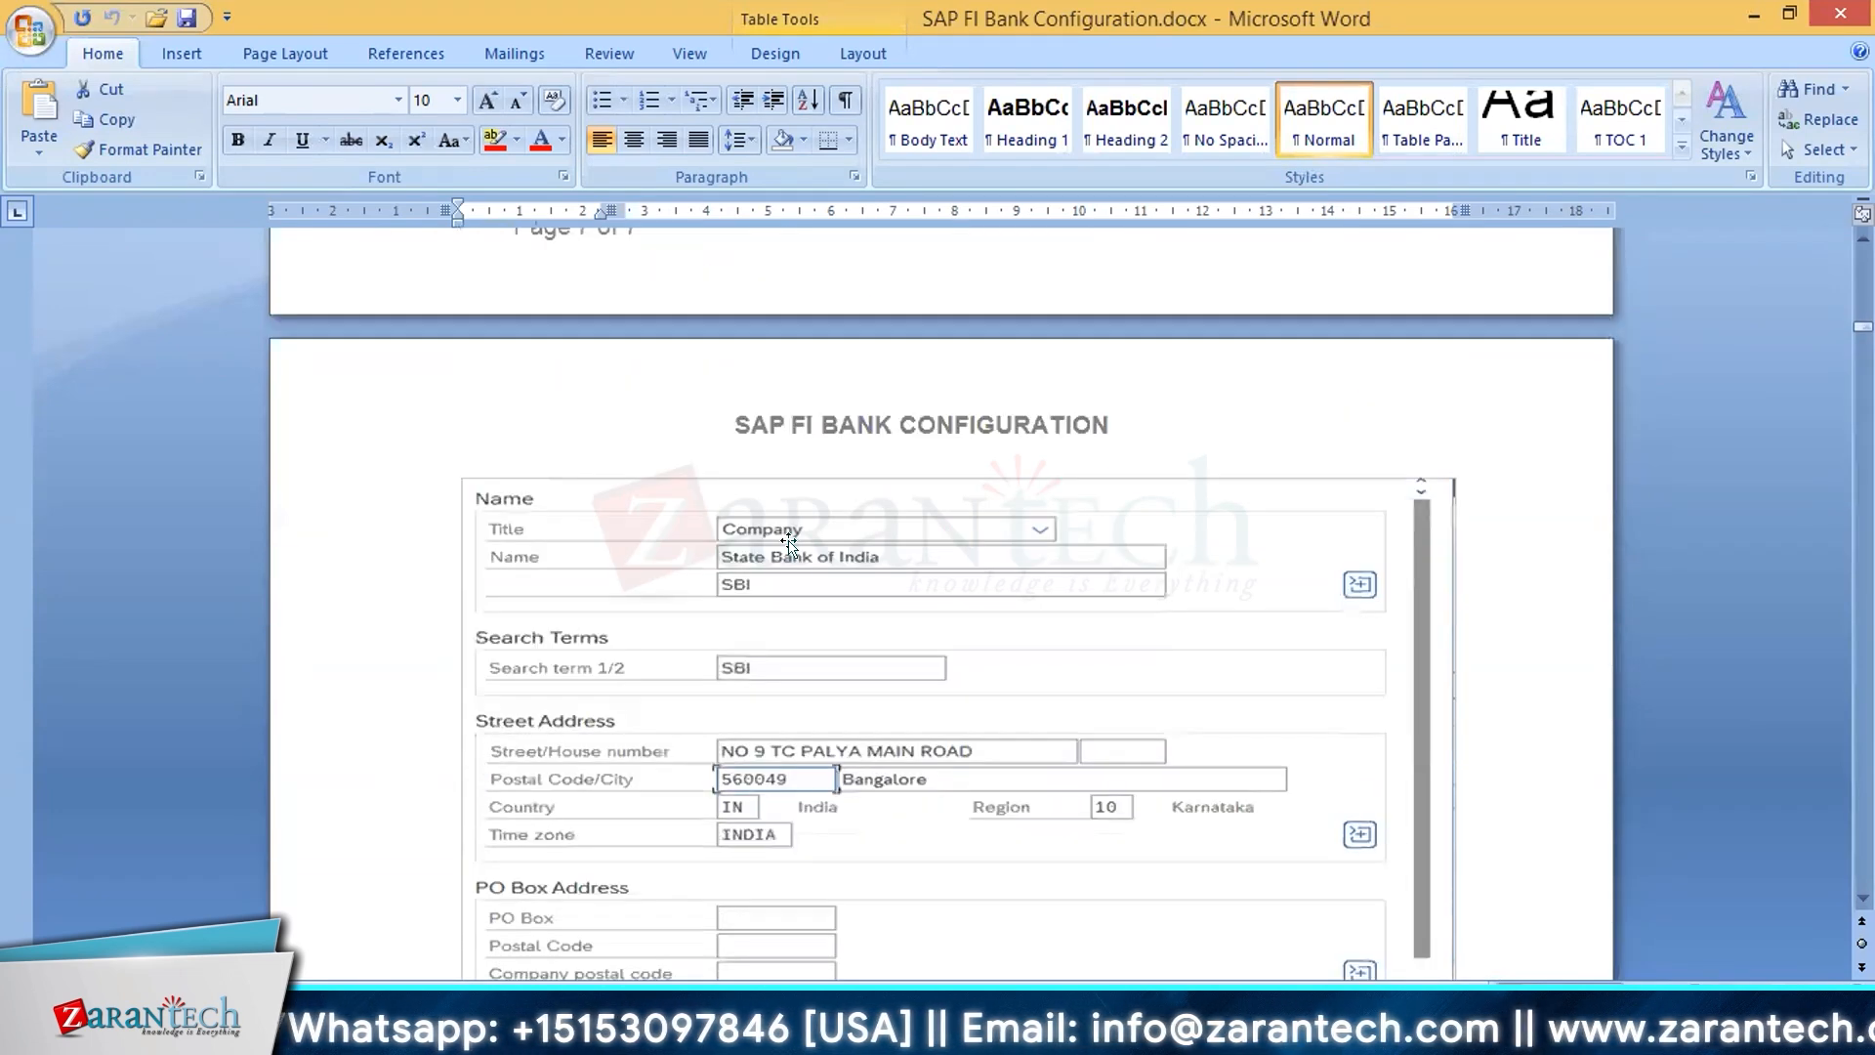
{"action": "scroll", "coordinate": [789, 545], "scroll_direction": "down", "scroll_amount": 11}
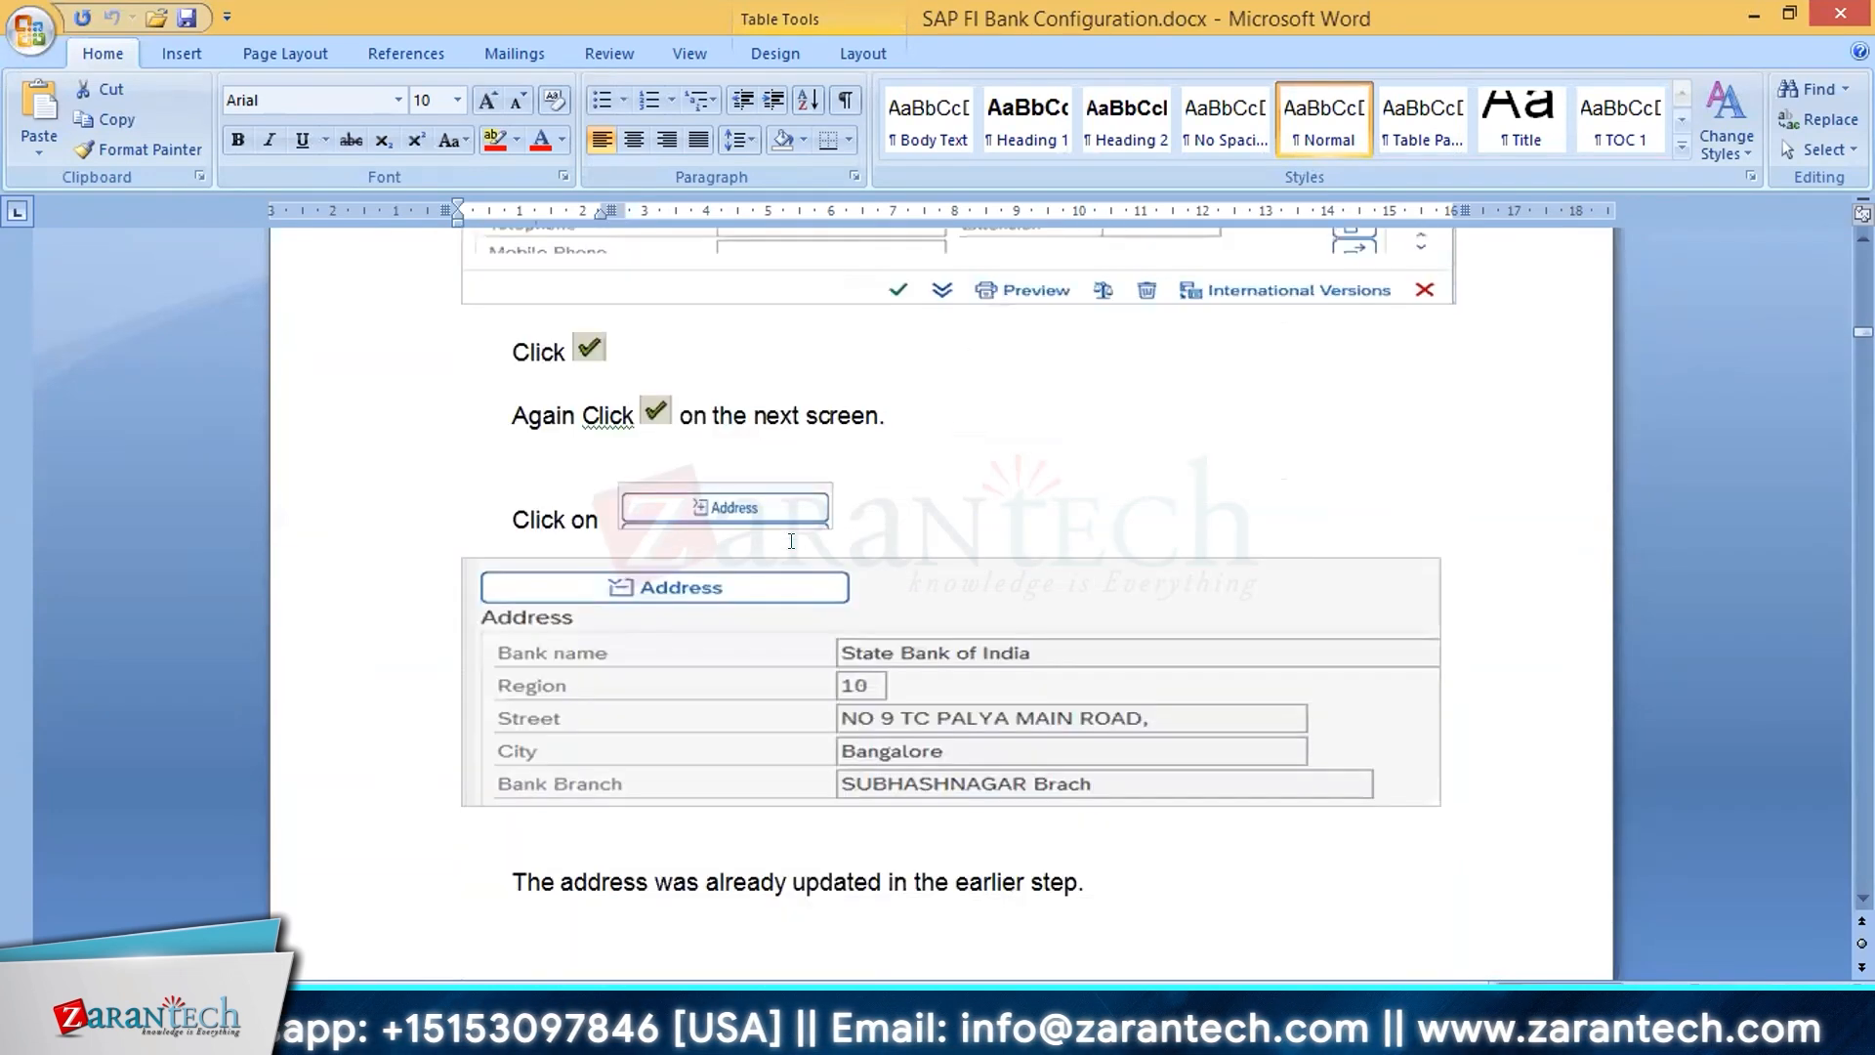
{"action": "scroll", "coordinate": [791, 541], "scroll_direction": "down", "scroll_amount": 5}
{"action": "scroll", "coordinate": [791, 541], "scroll_direction": "up", "scroll_amount": 12}
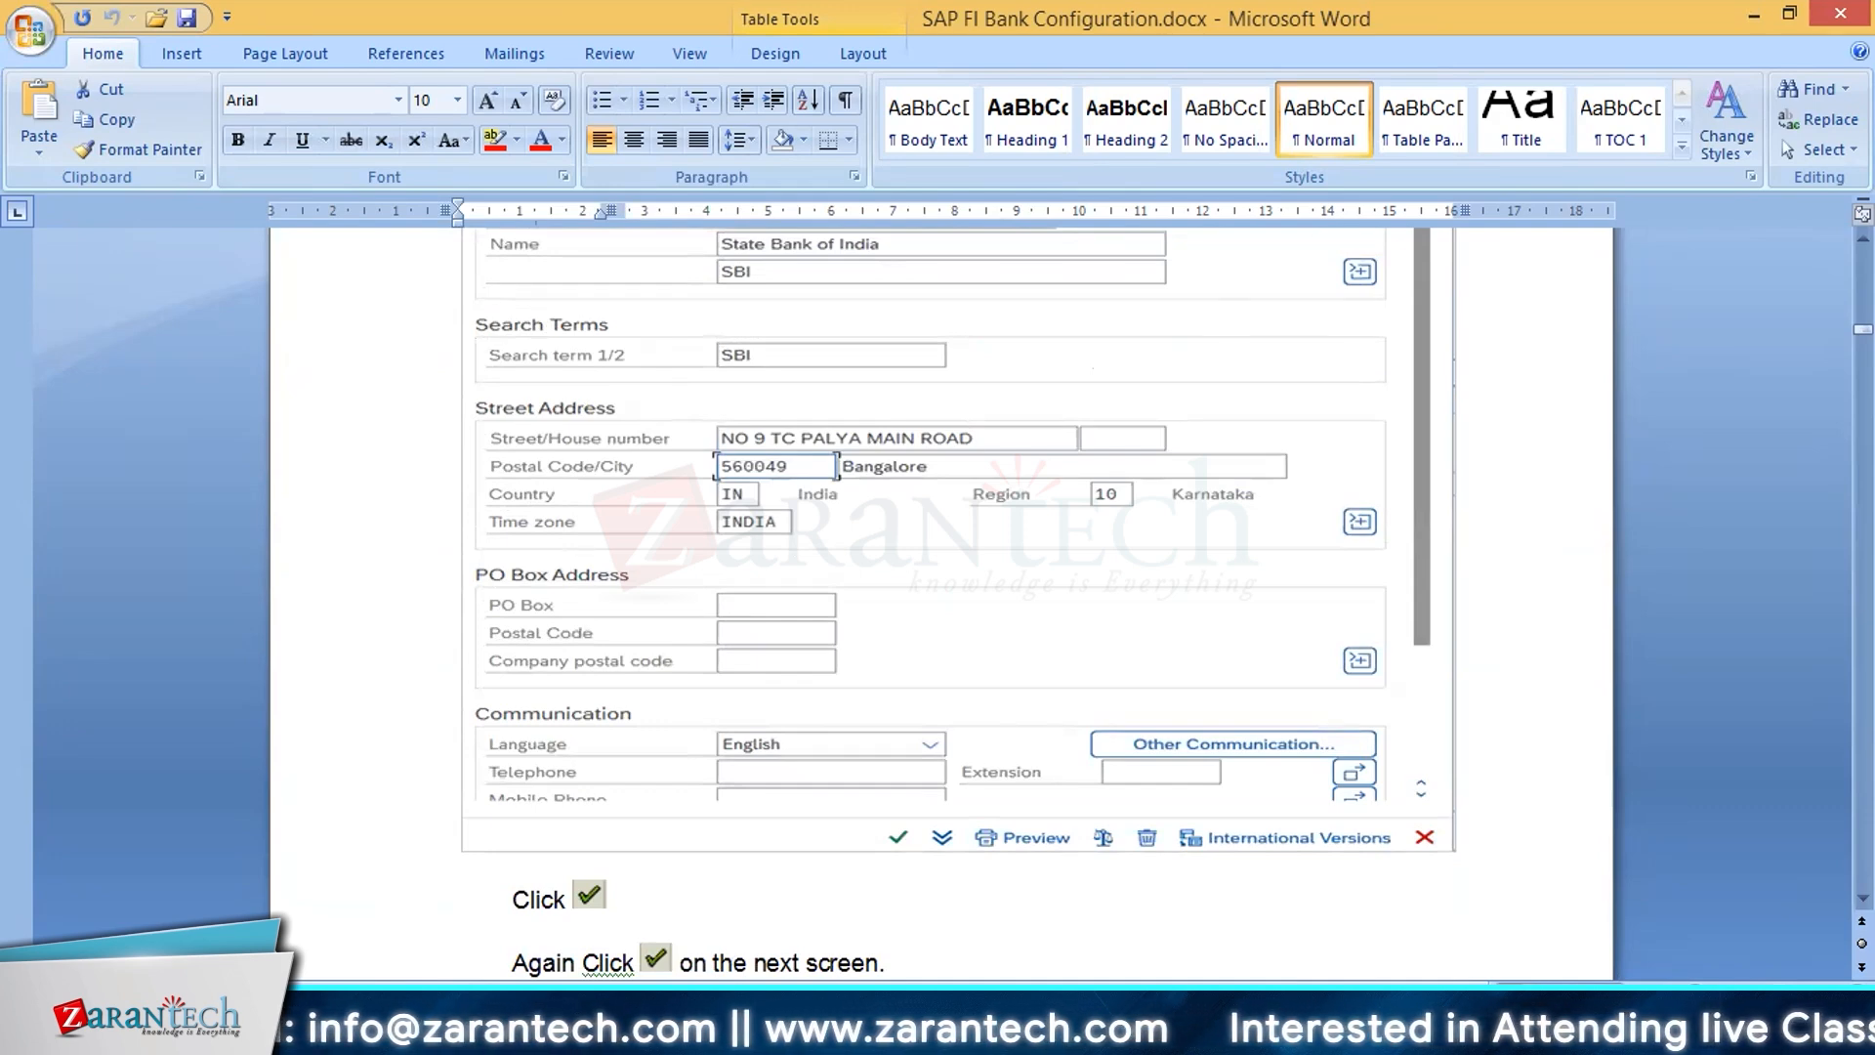
Step: Switch back to SAP, view the HSBC house bank's details and bank key, and open its bank account details
{"action": "key", "text": "alt+Tab"}
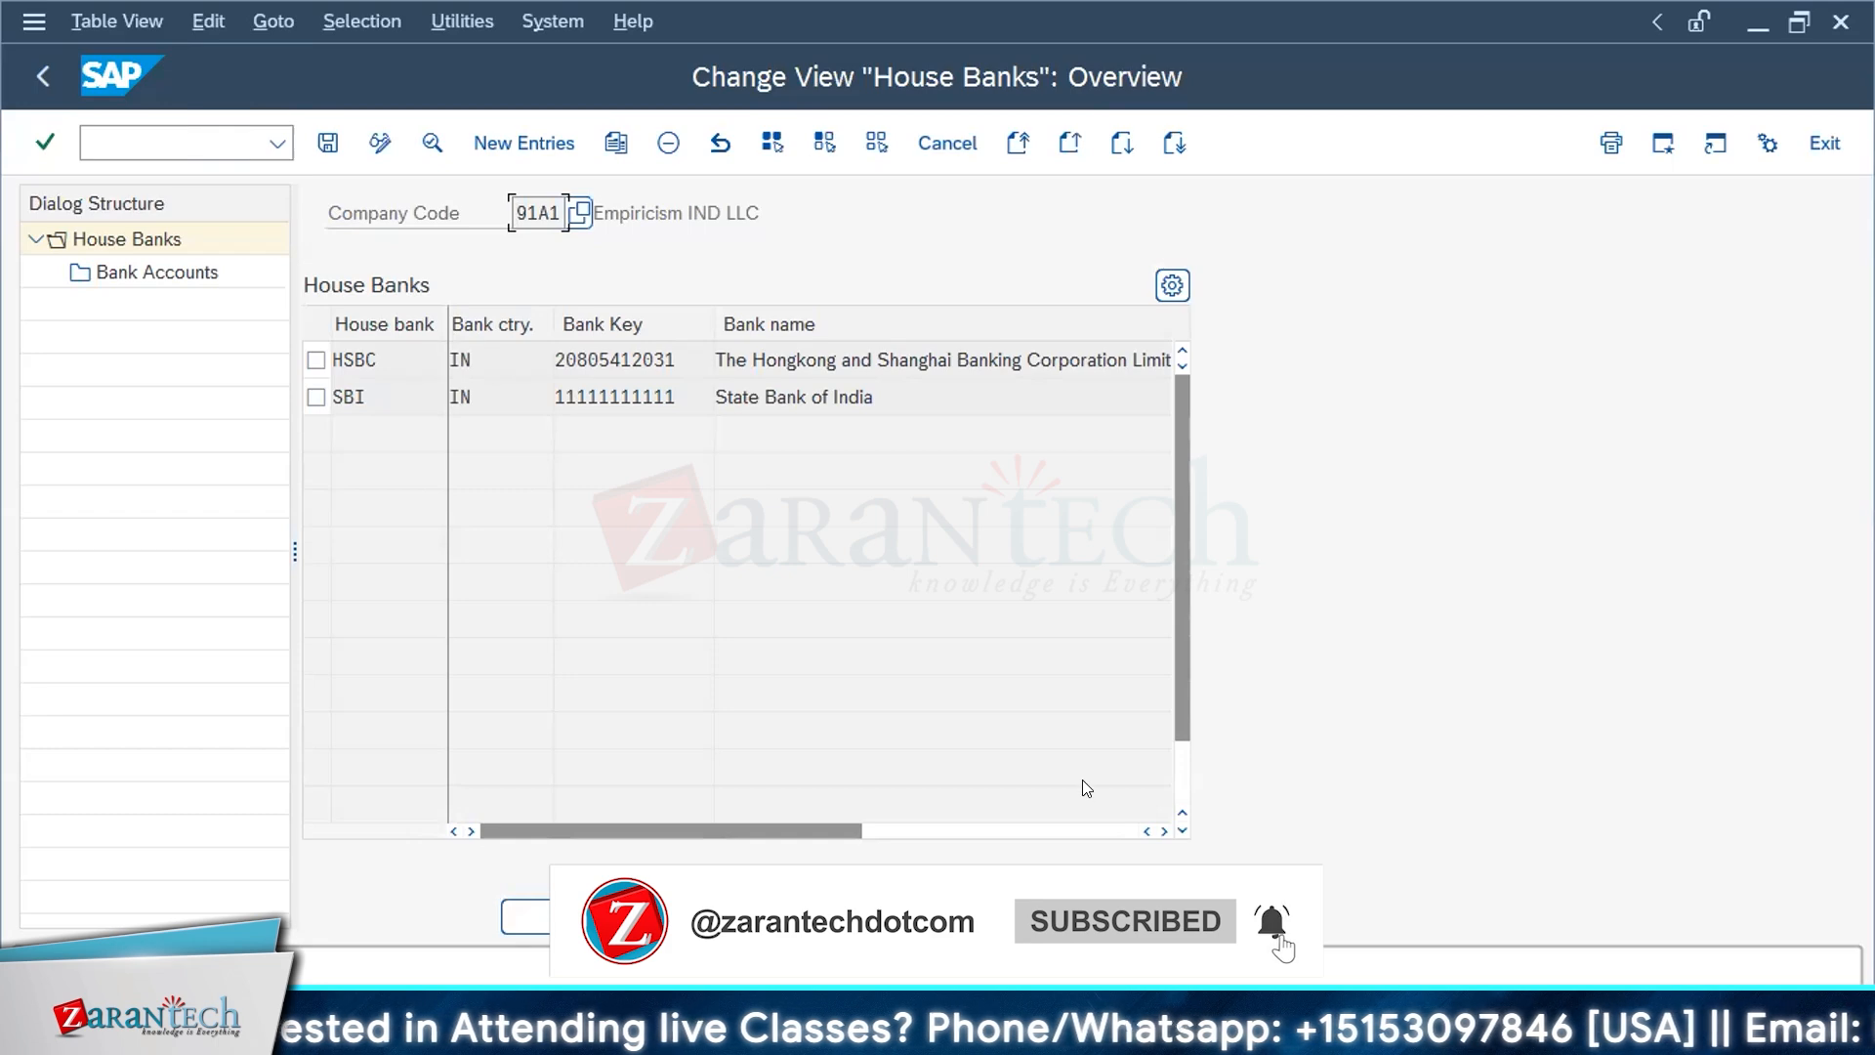
{"action": "double_click", "coordinate": [594, 357]}
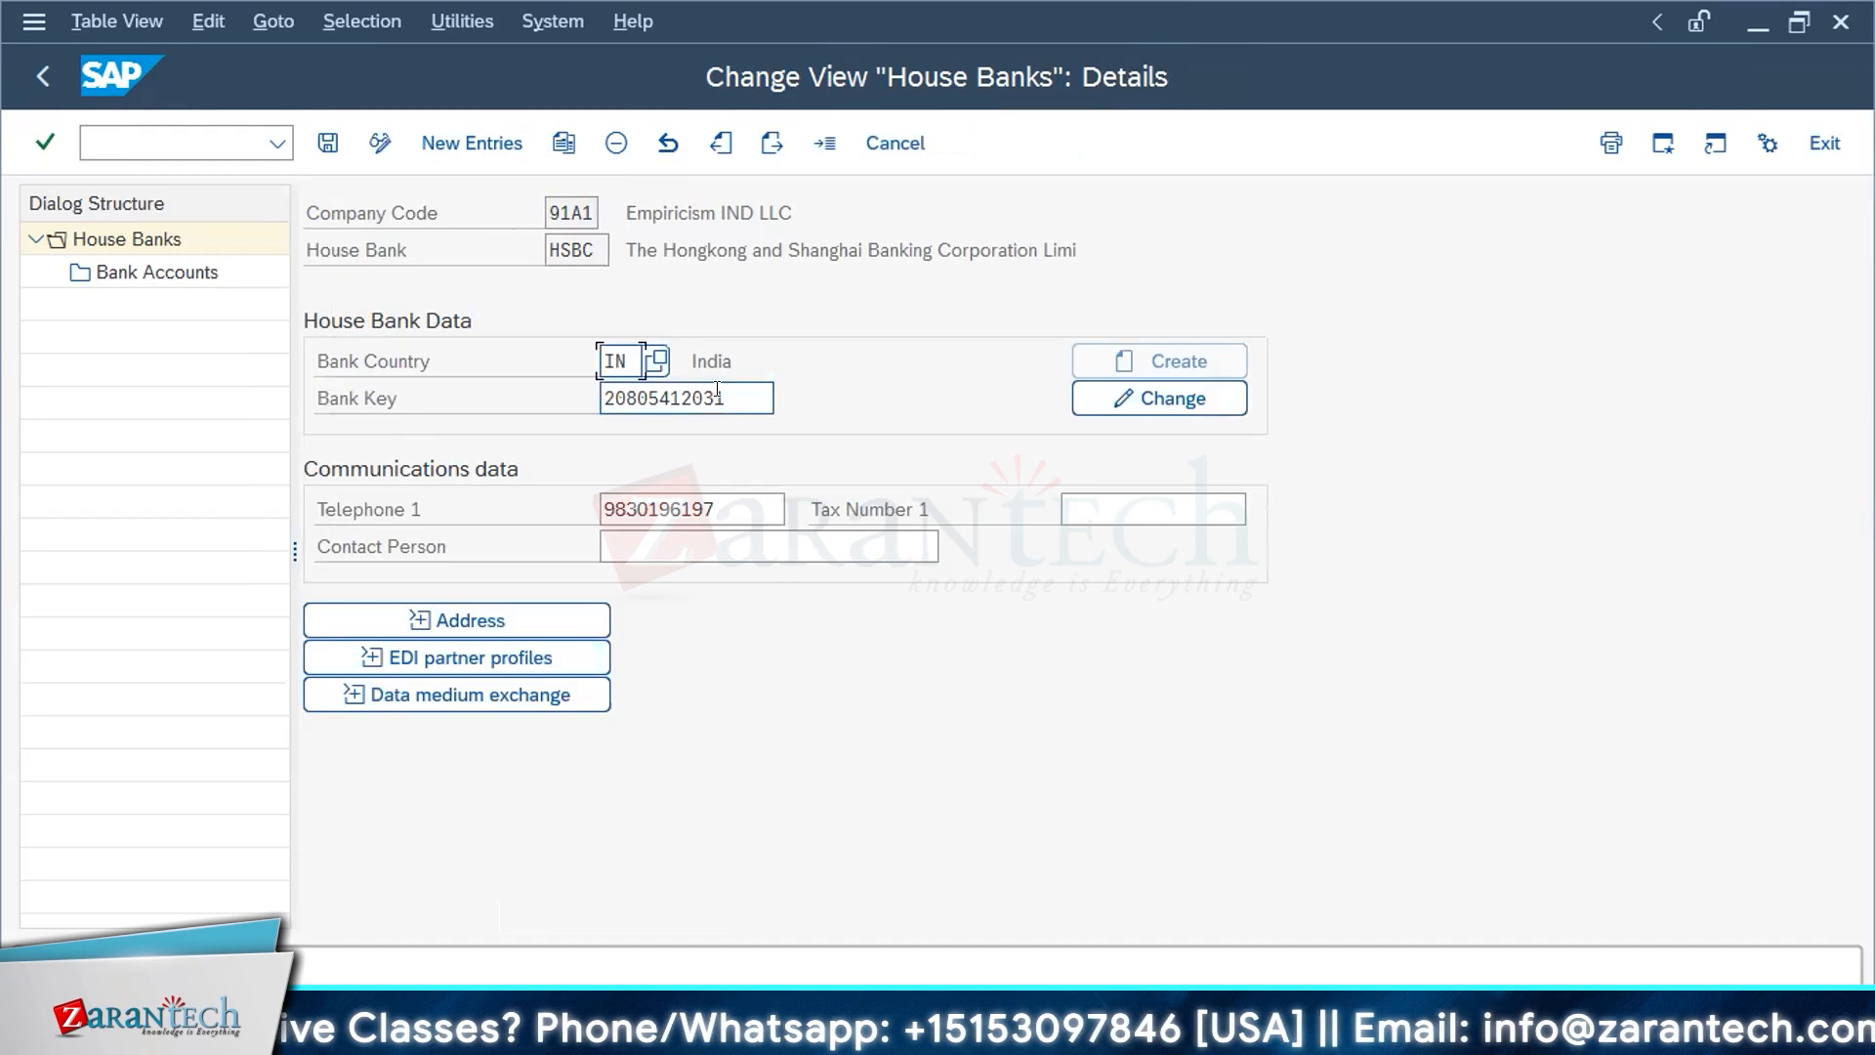
{"action": "left_click_drag", "start_coordinate": [718, 390], "coordinate": [575, 393]}
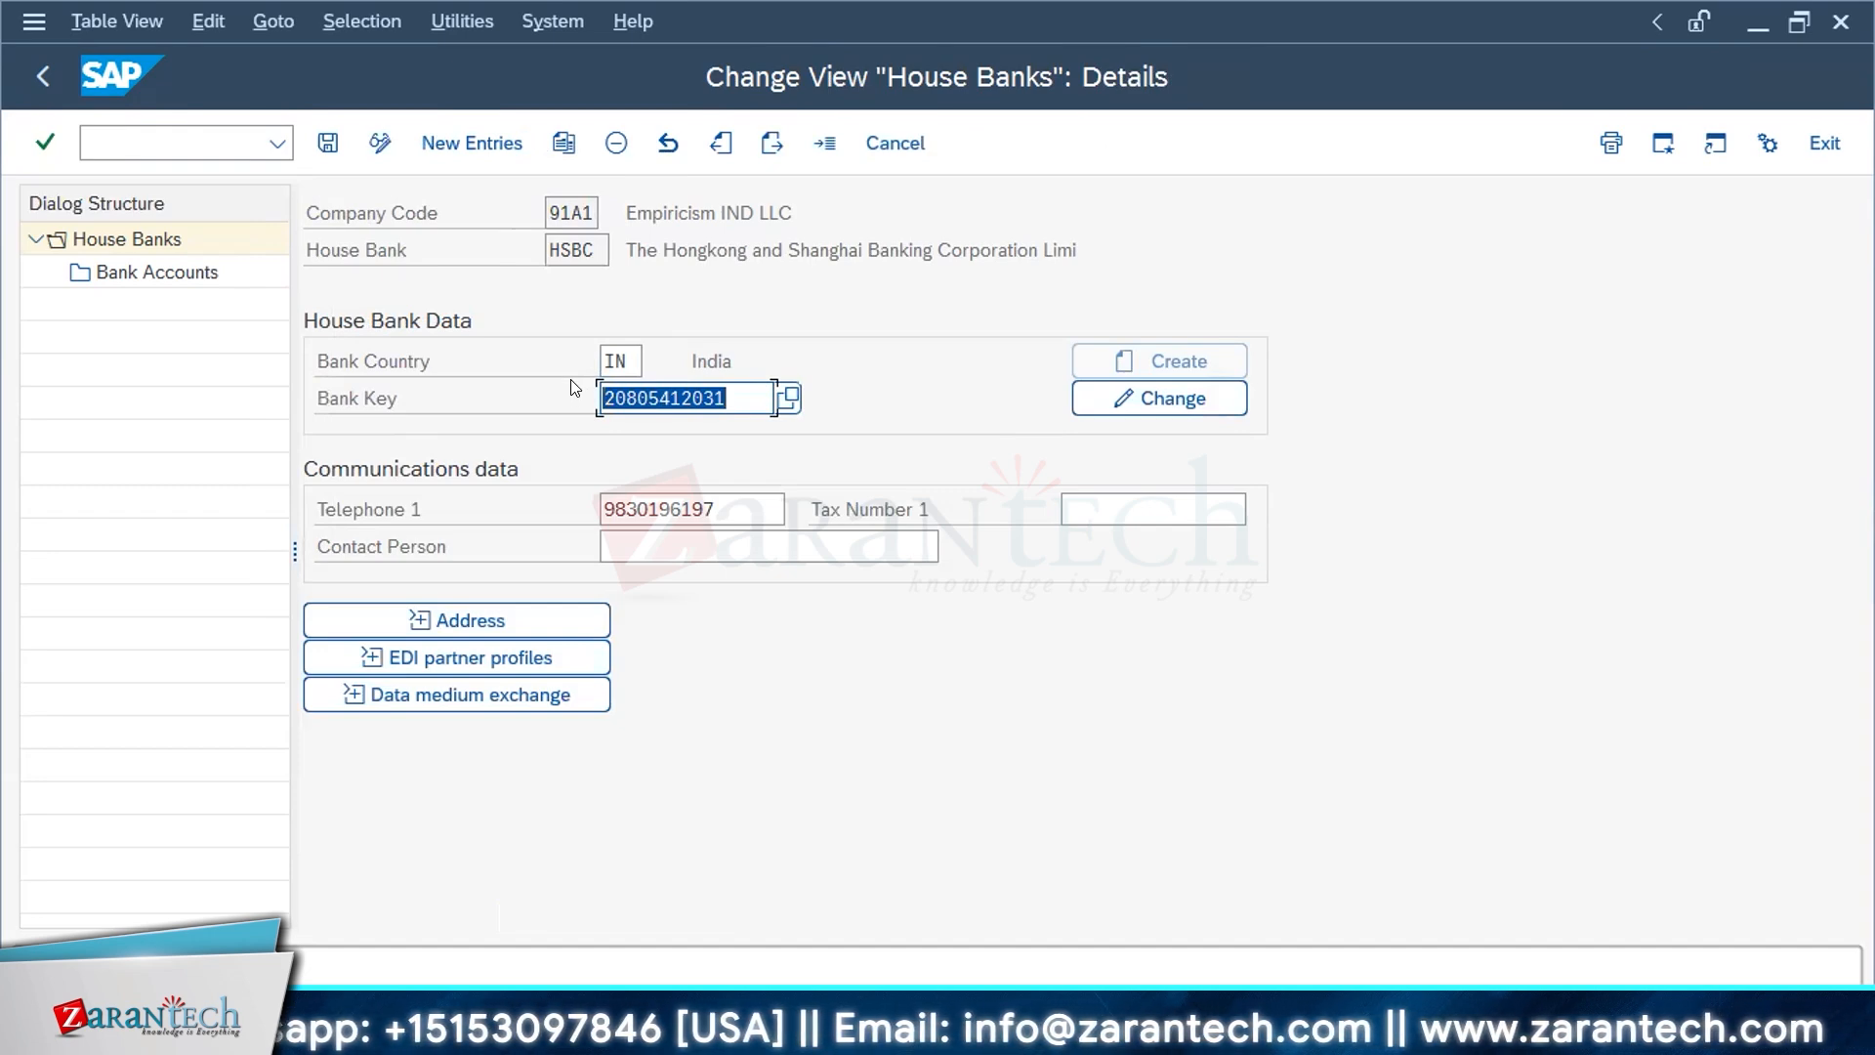
{"action": "left_click", "coordinate": [134, 273]}
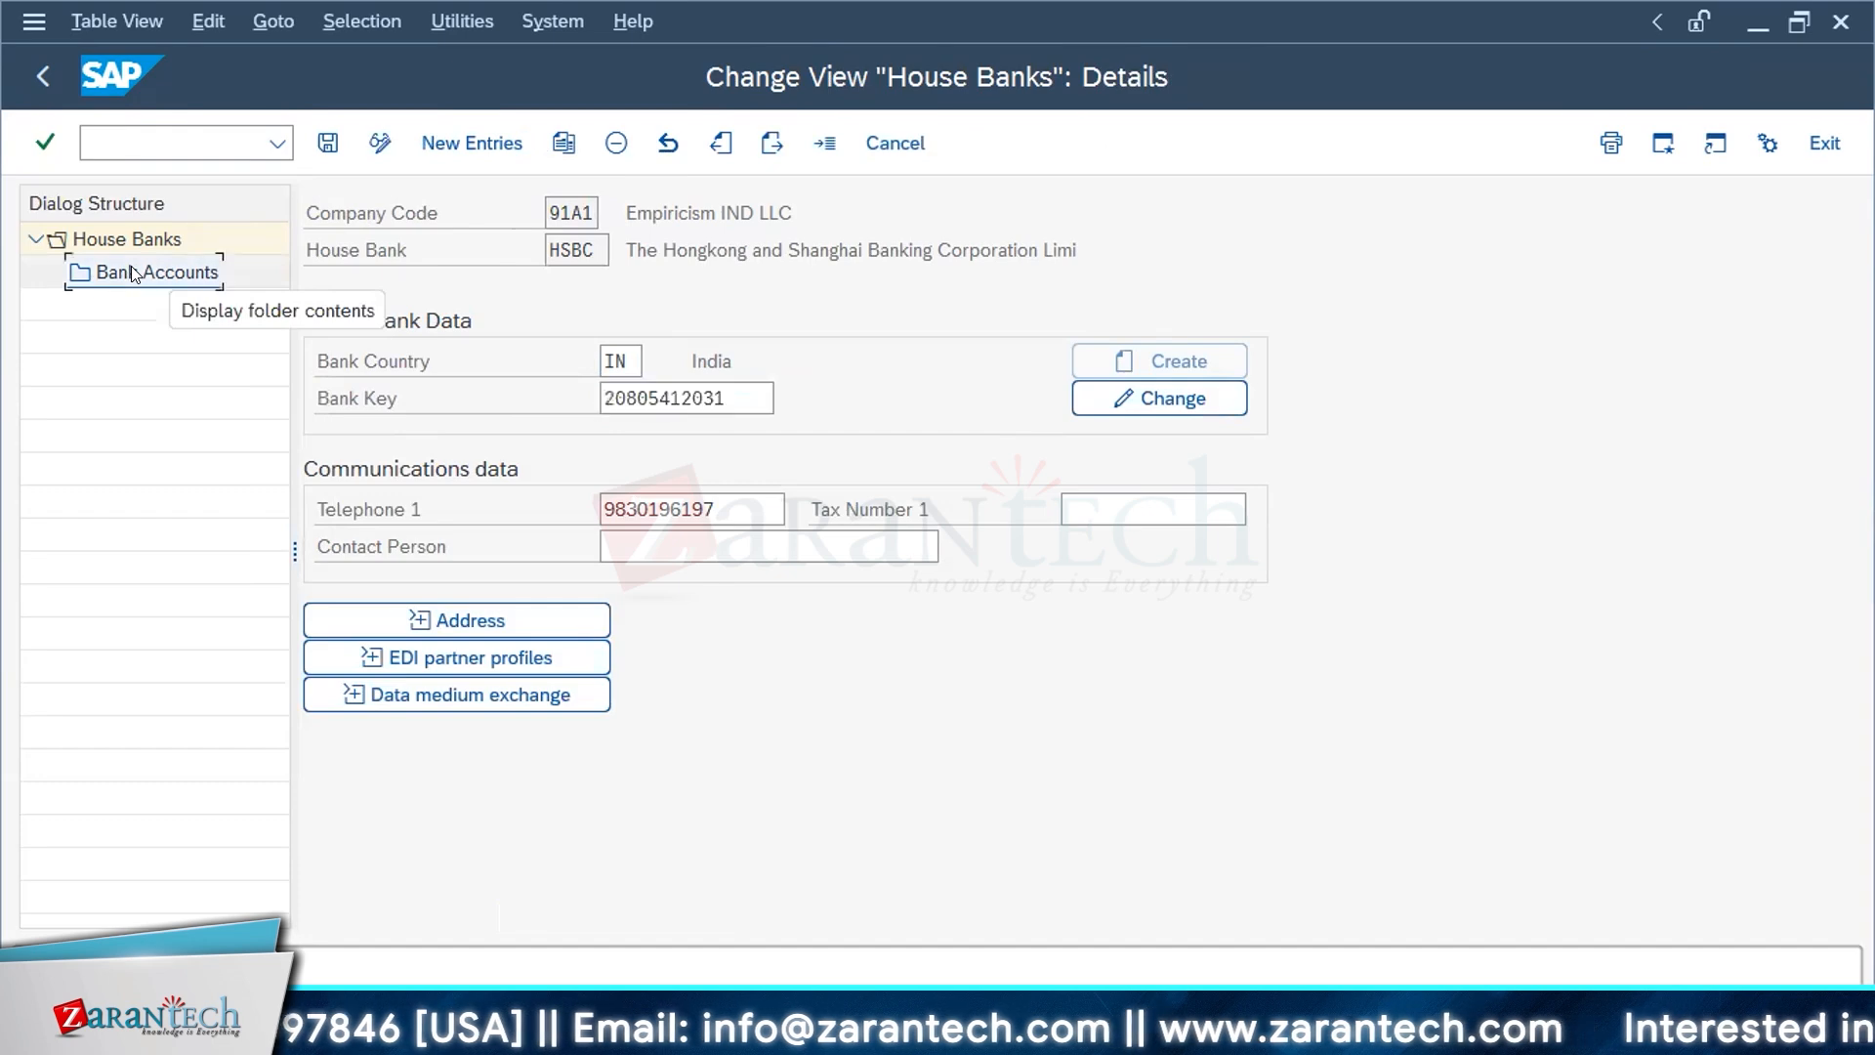
{"action": "double_click", "coordinate": [134, 273]}
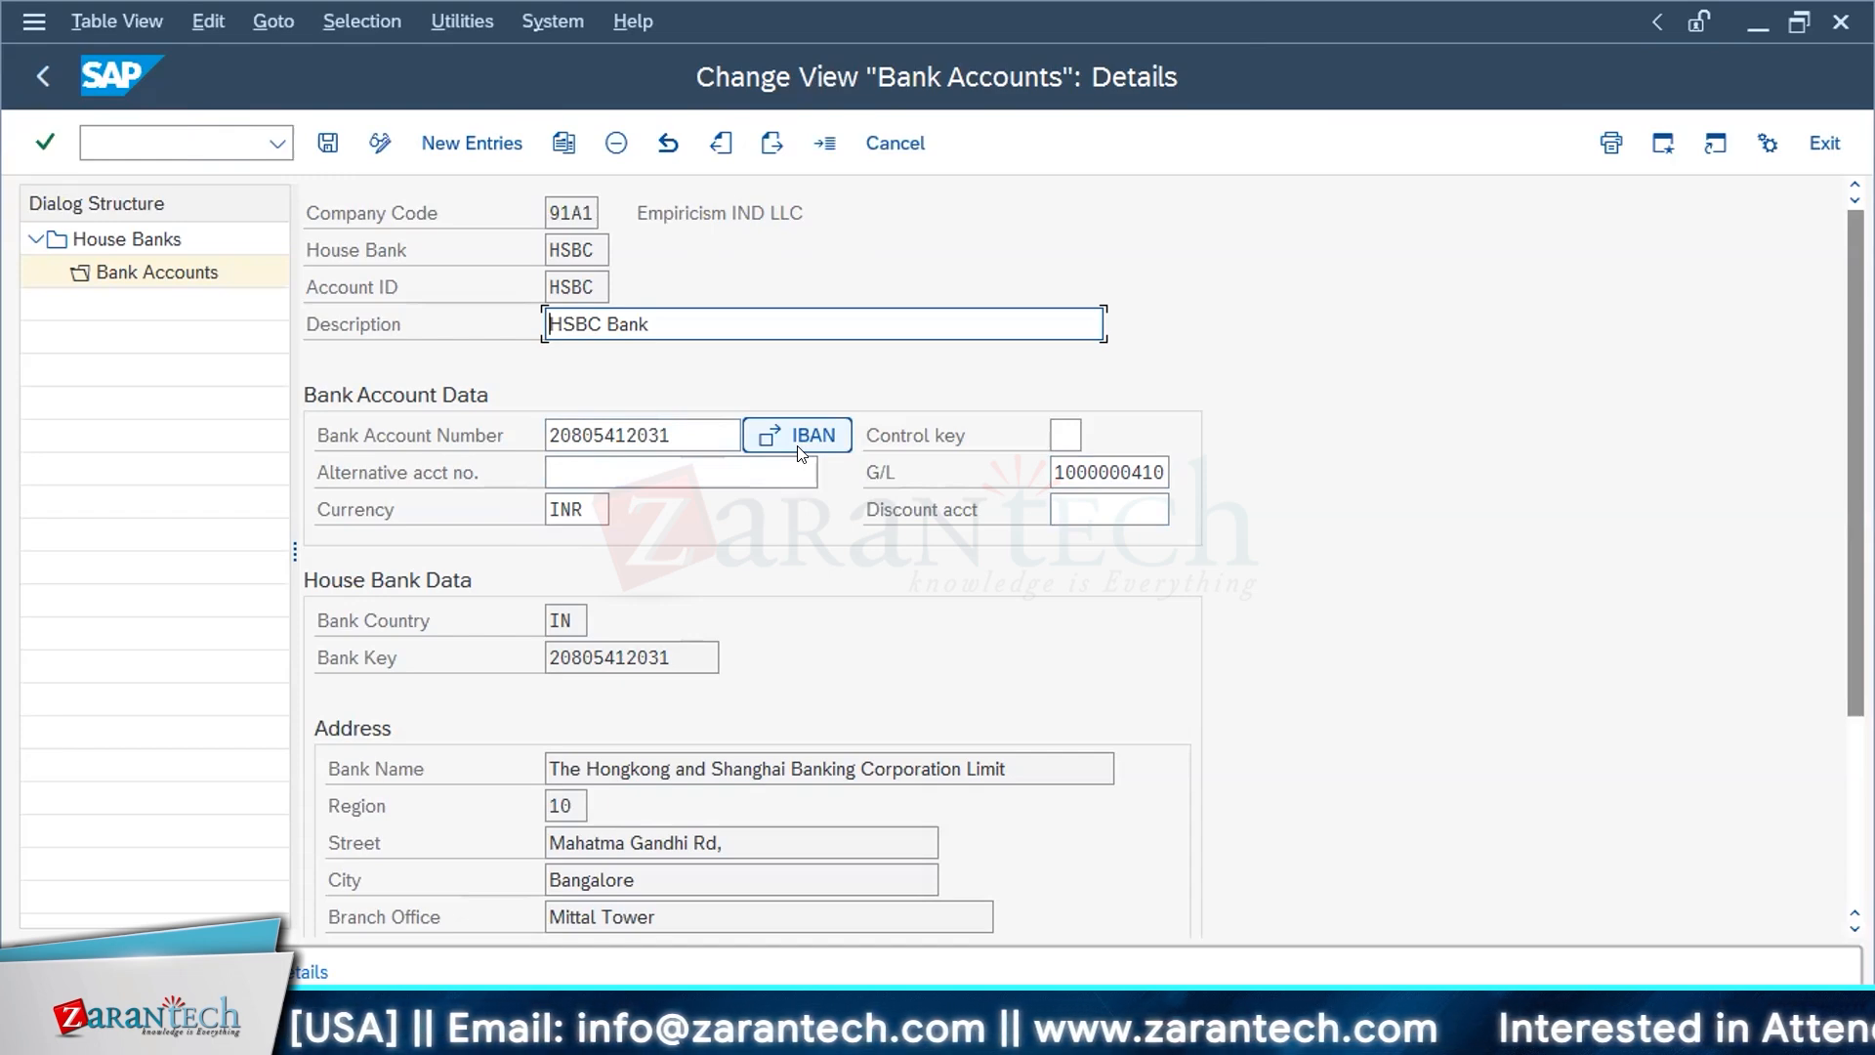
Step: Examine the HSBC bank account's account number, bank key, address and SWIFT code
{"action": "left_click", "coordinate": [602, 654]}
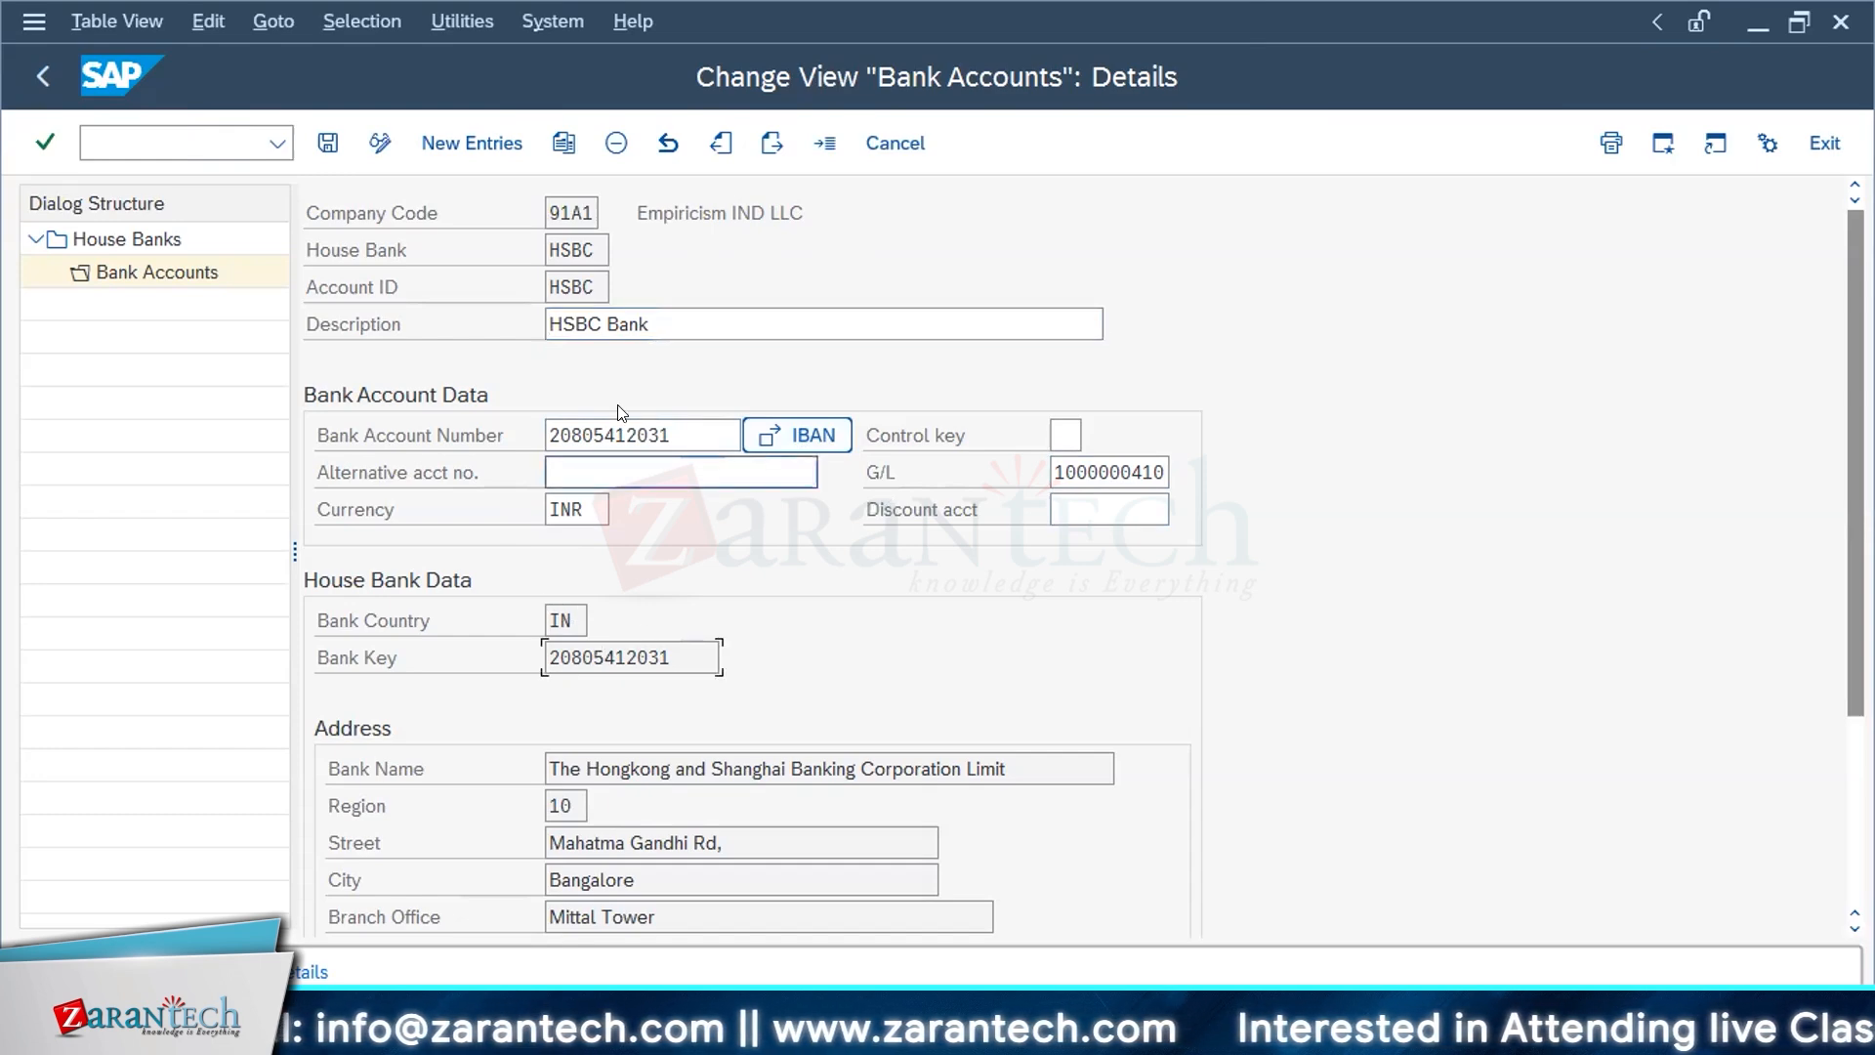
{"action": "left_click", "coordinate": [612, 432]}
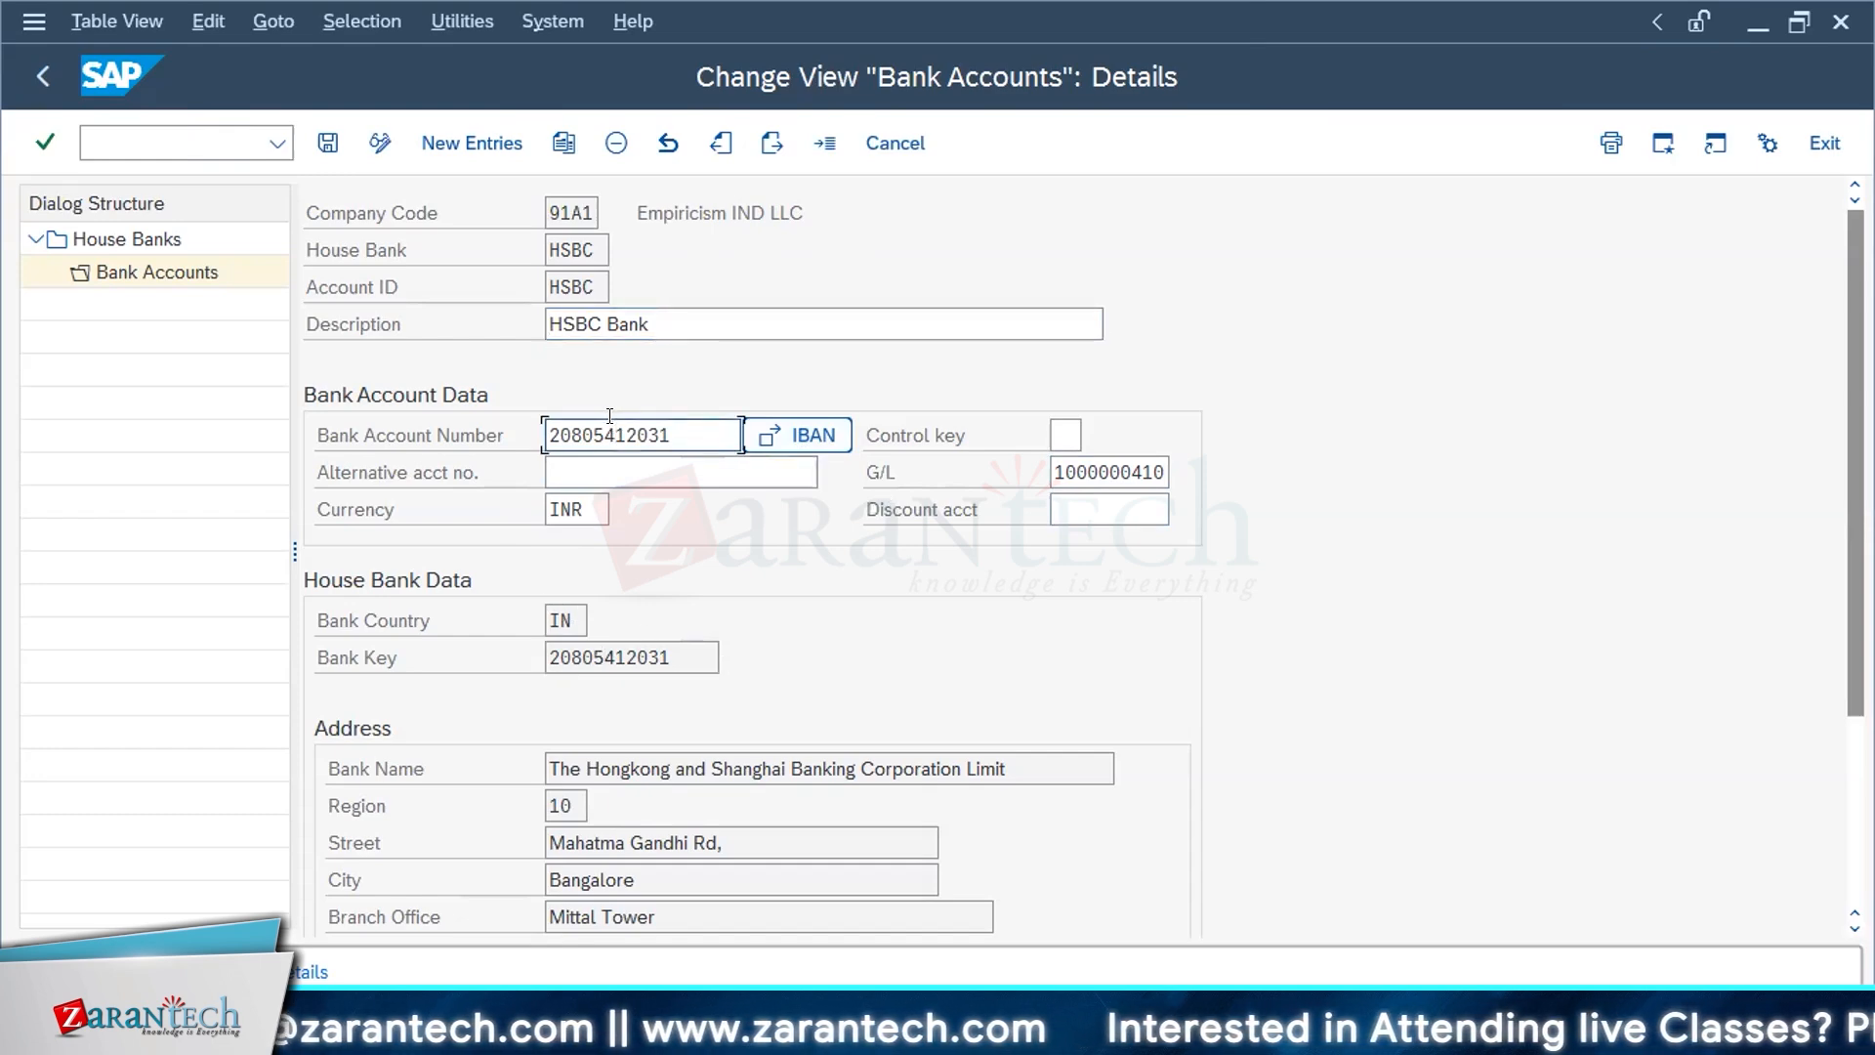
{"action": "left_click", "coordinate": [595, 654]}
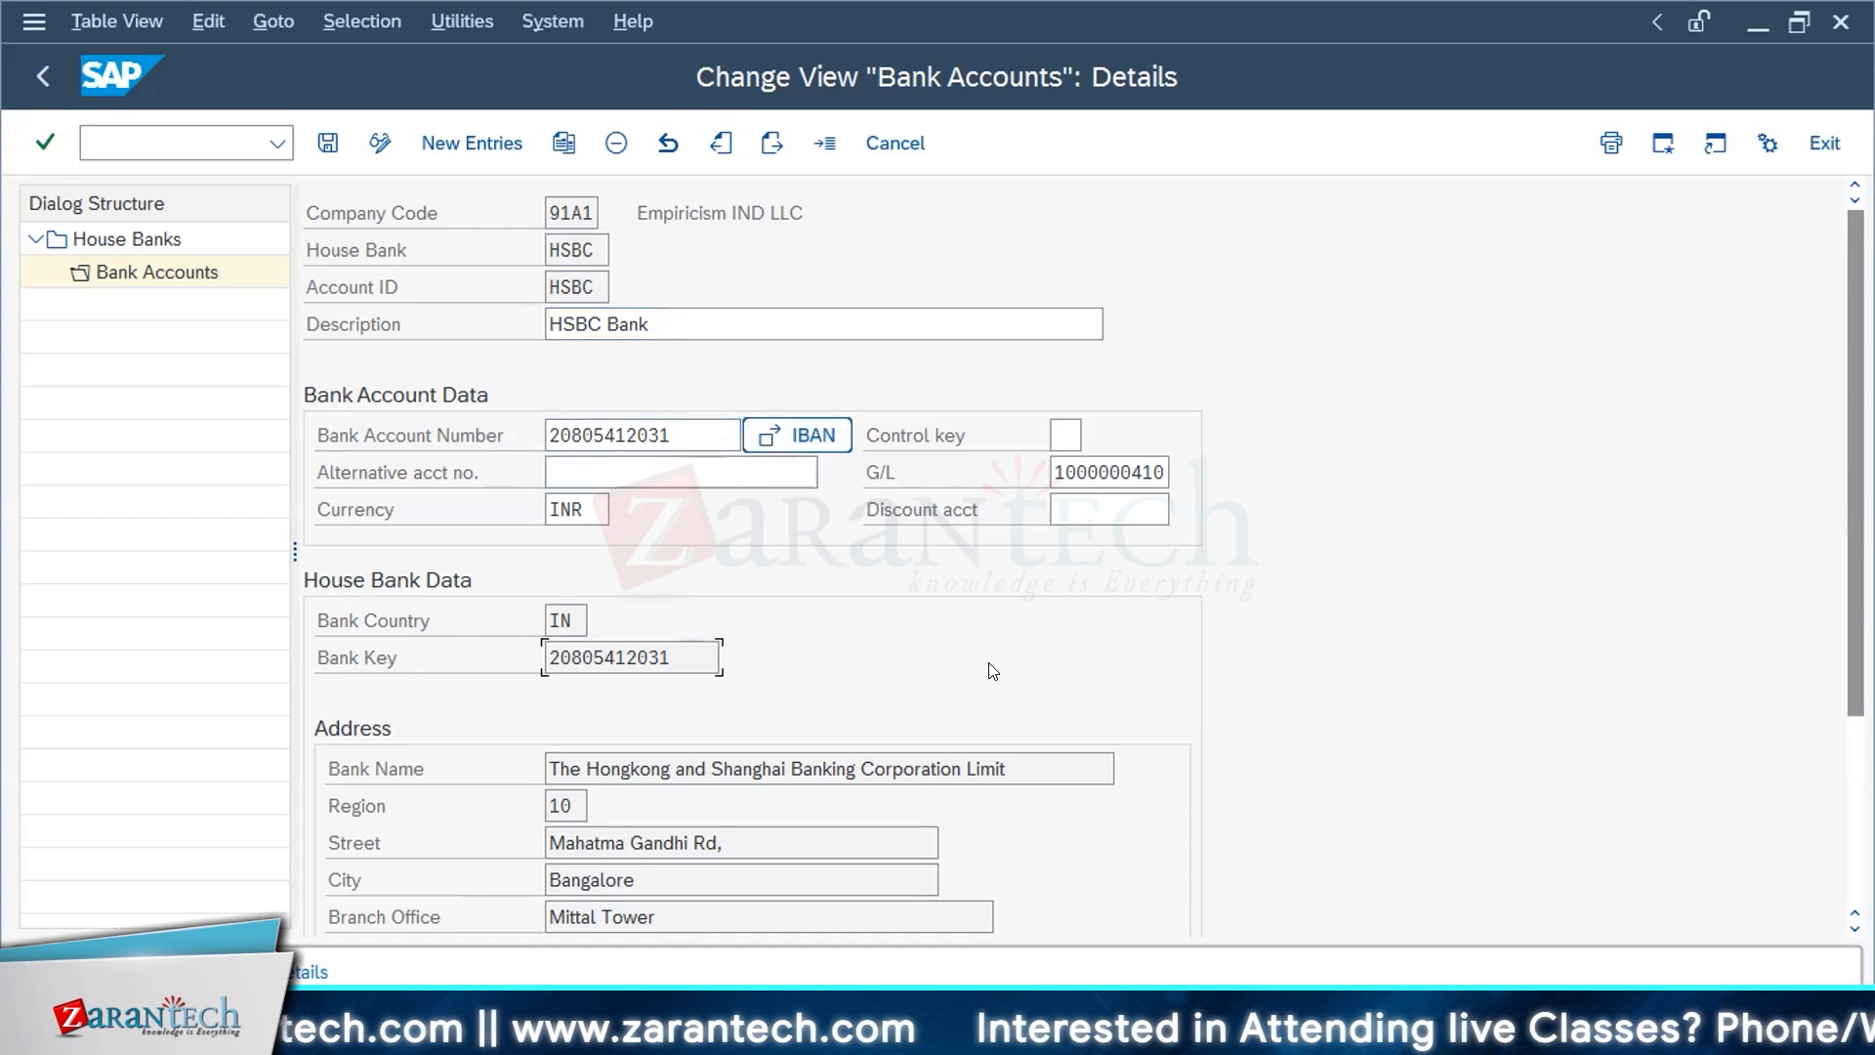
{"action": "scroll", "coordinate": [992, 671], "scroll_direction": "down", "scroll_amount": 2}
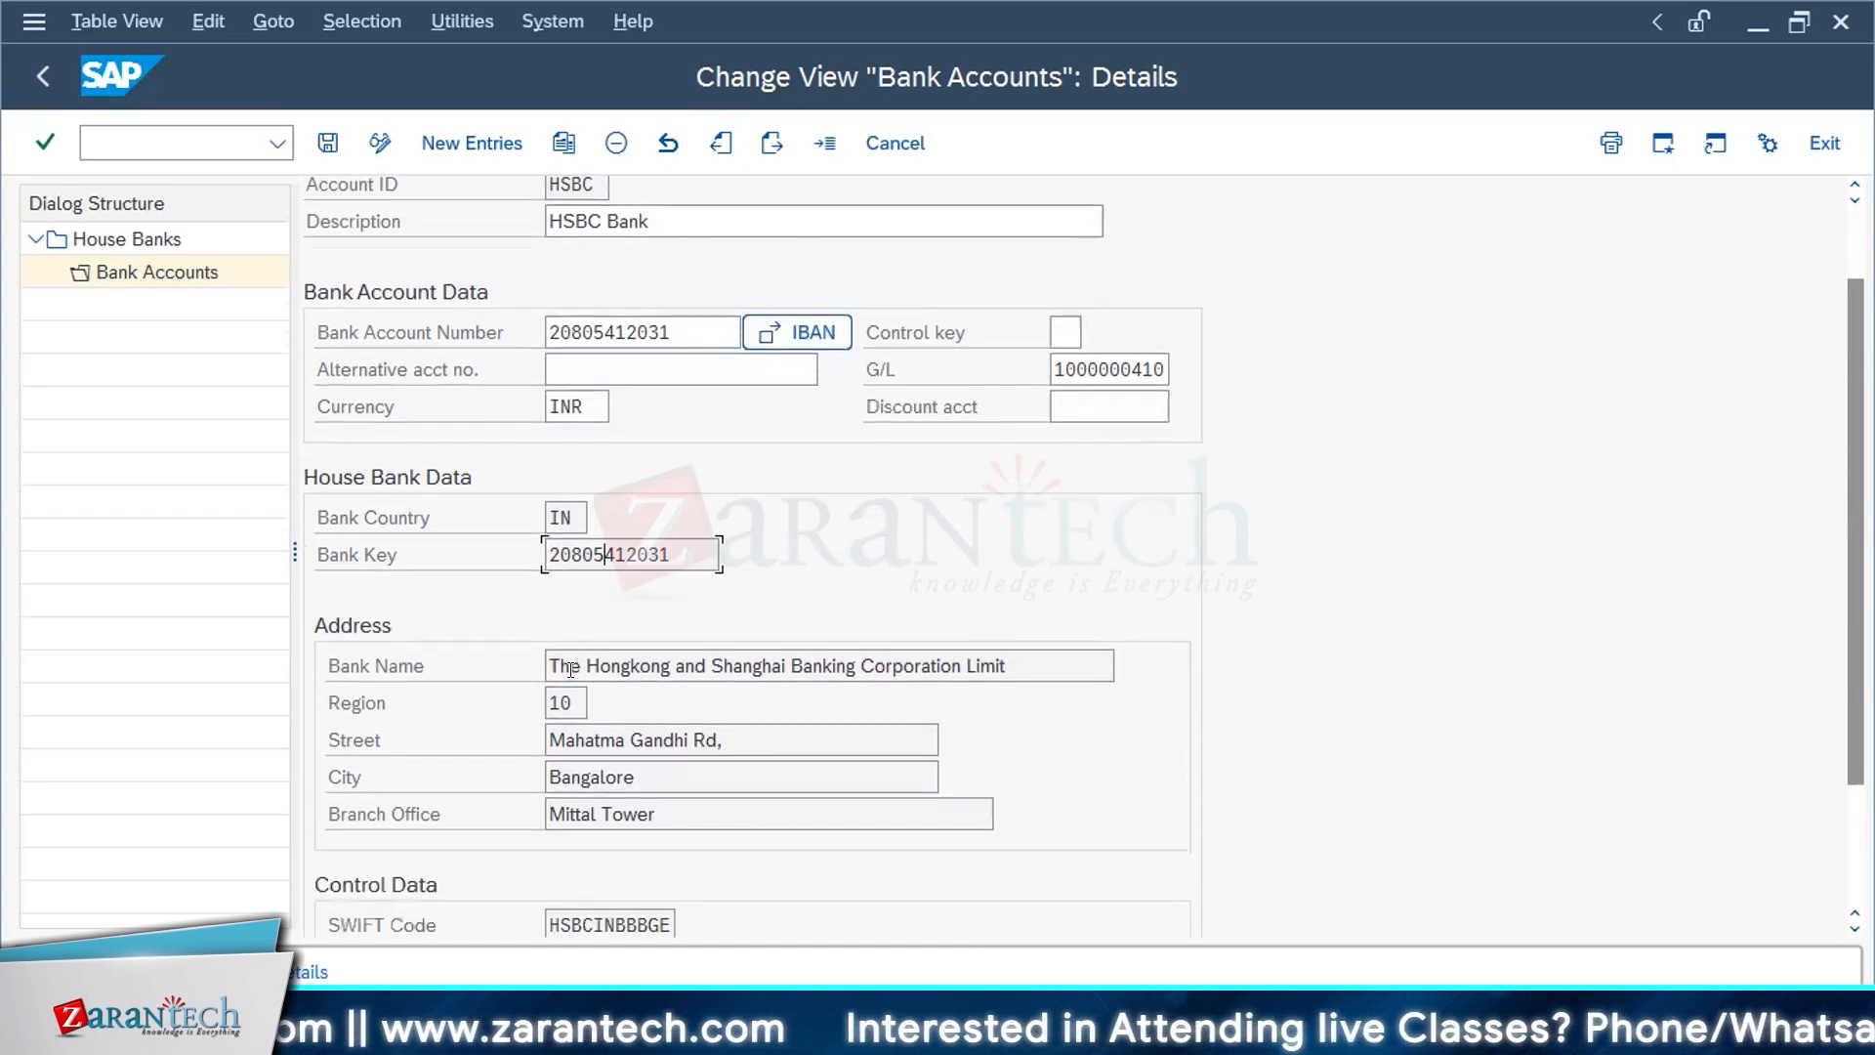
{"action": "scroll", "coordinate": [582, 656], "scroll_direction": "down", "scroll_amount": 3}
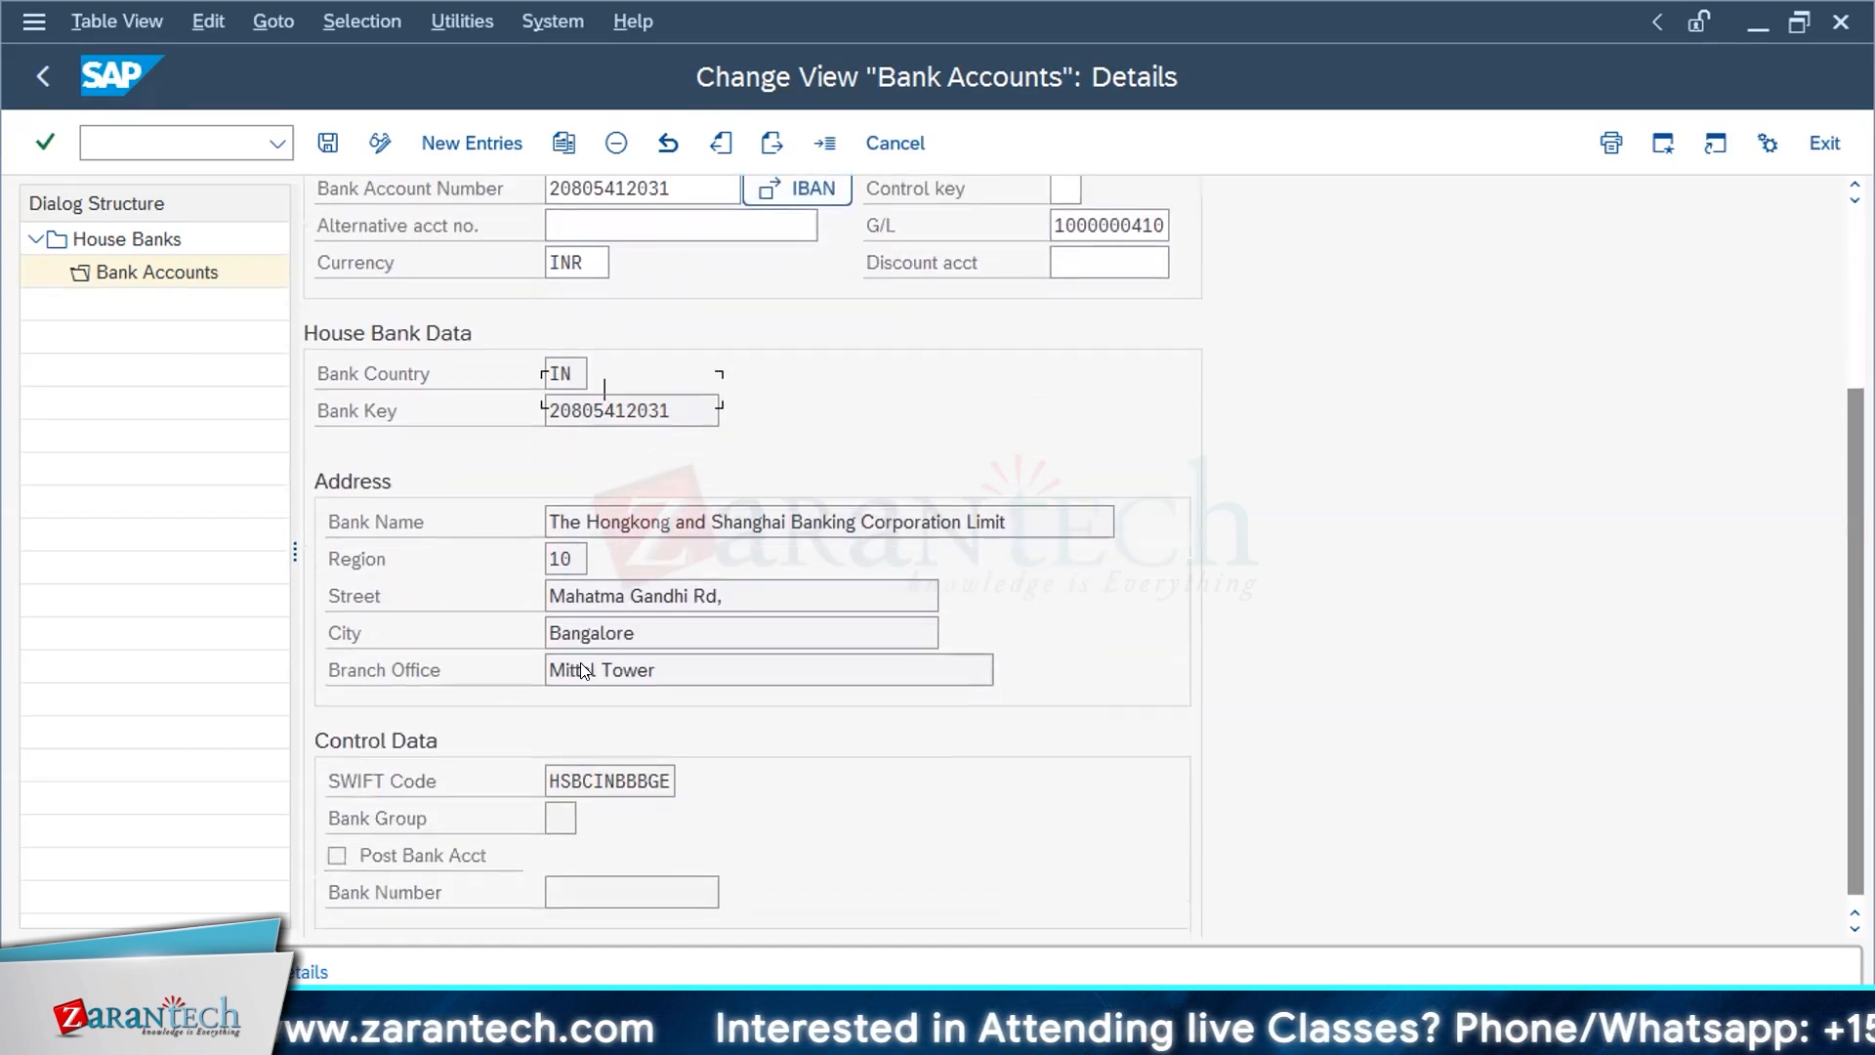
{"action": "left_click_drag", "start_coordinate": [570, 748], "coordinate": [716, 749]}
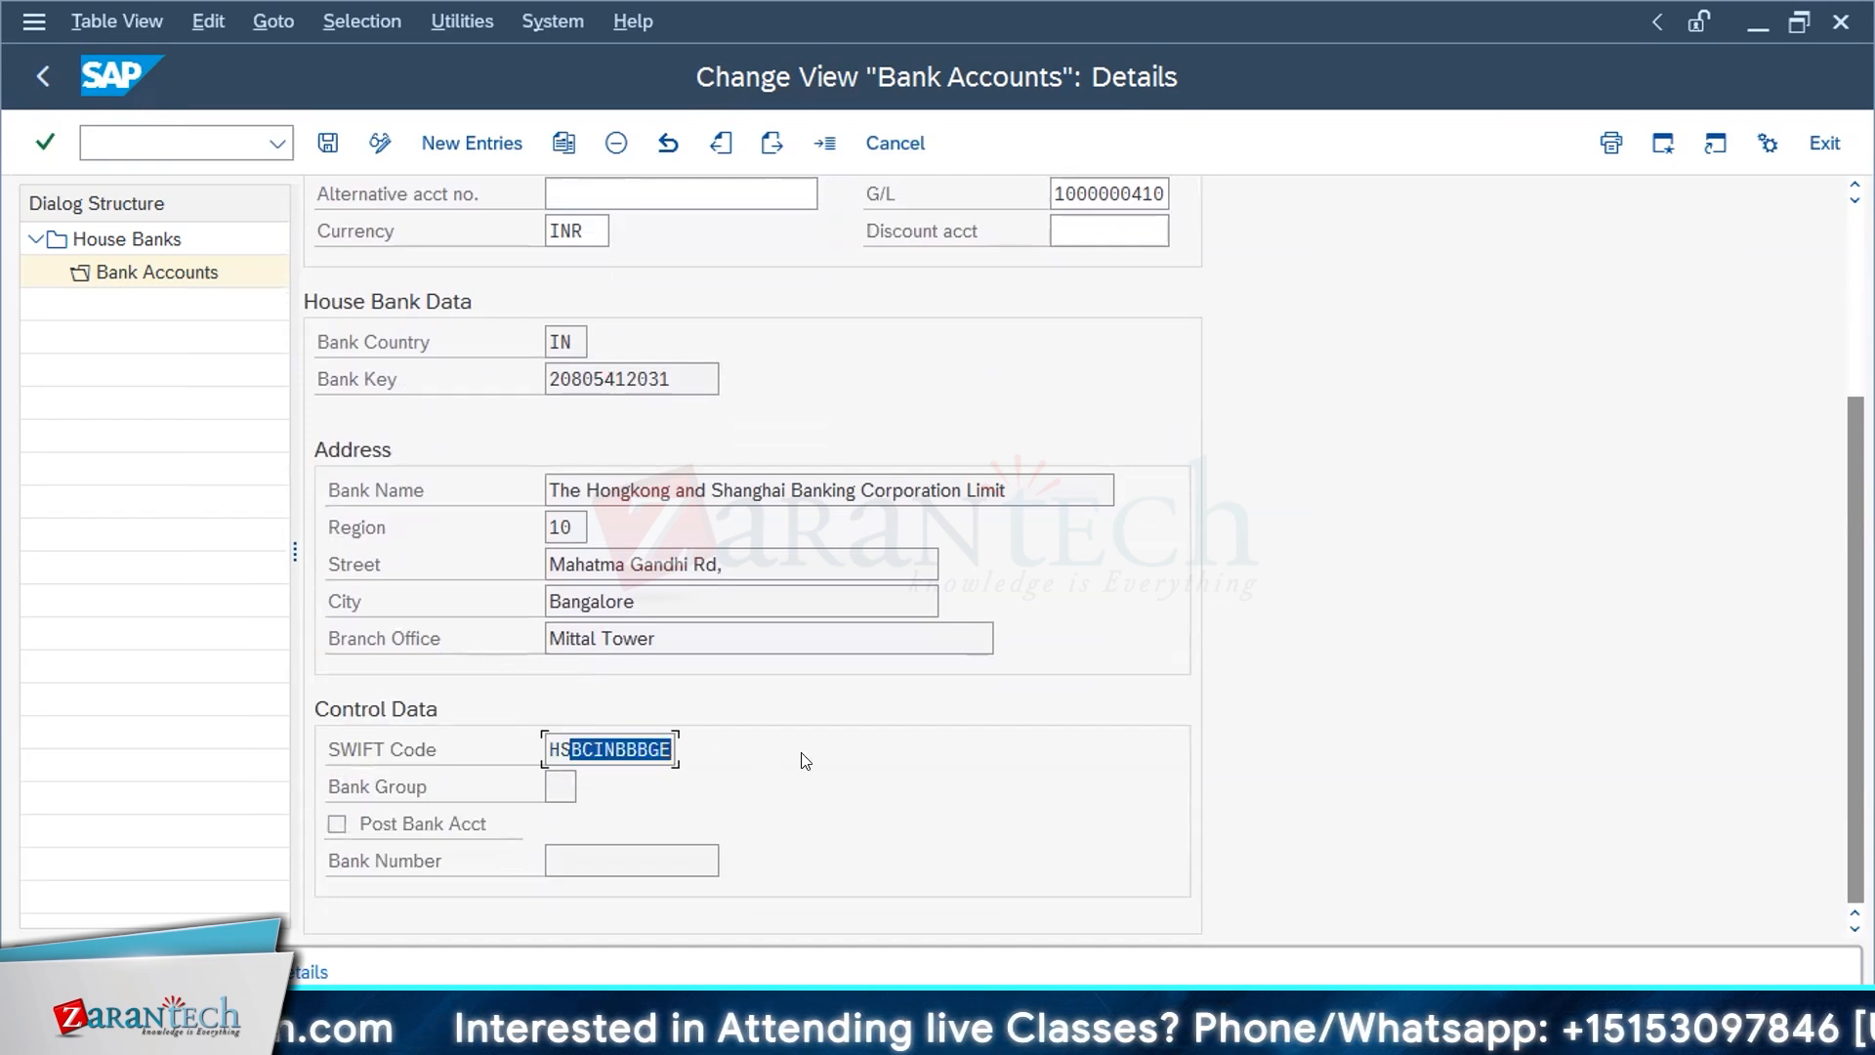
{"action": "scroll", "coordinate": [805, 761], "scroll_direction": "up", "scroll_amount": 5}
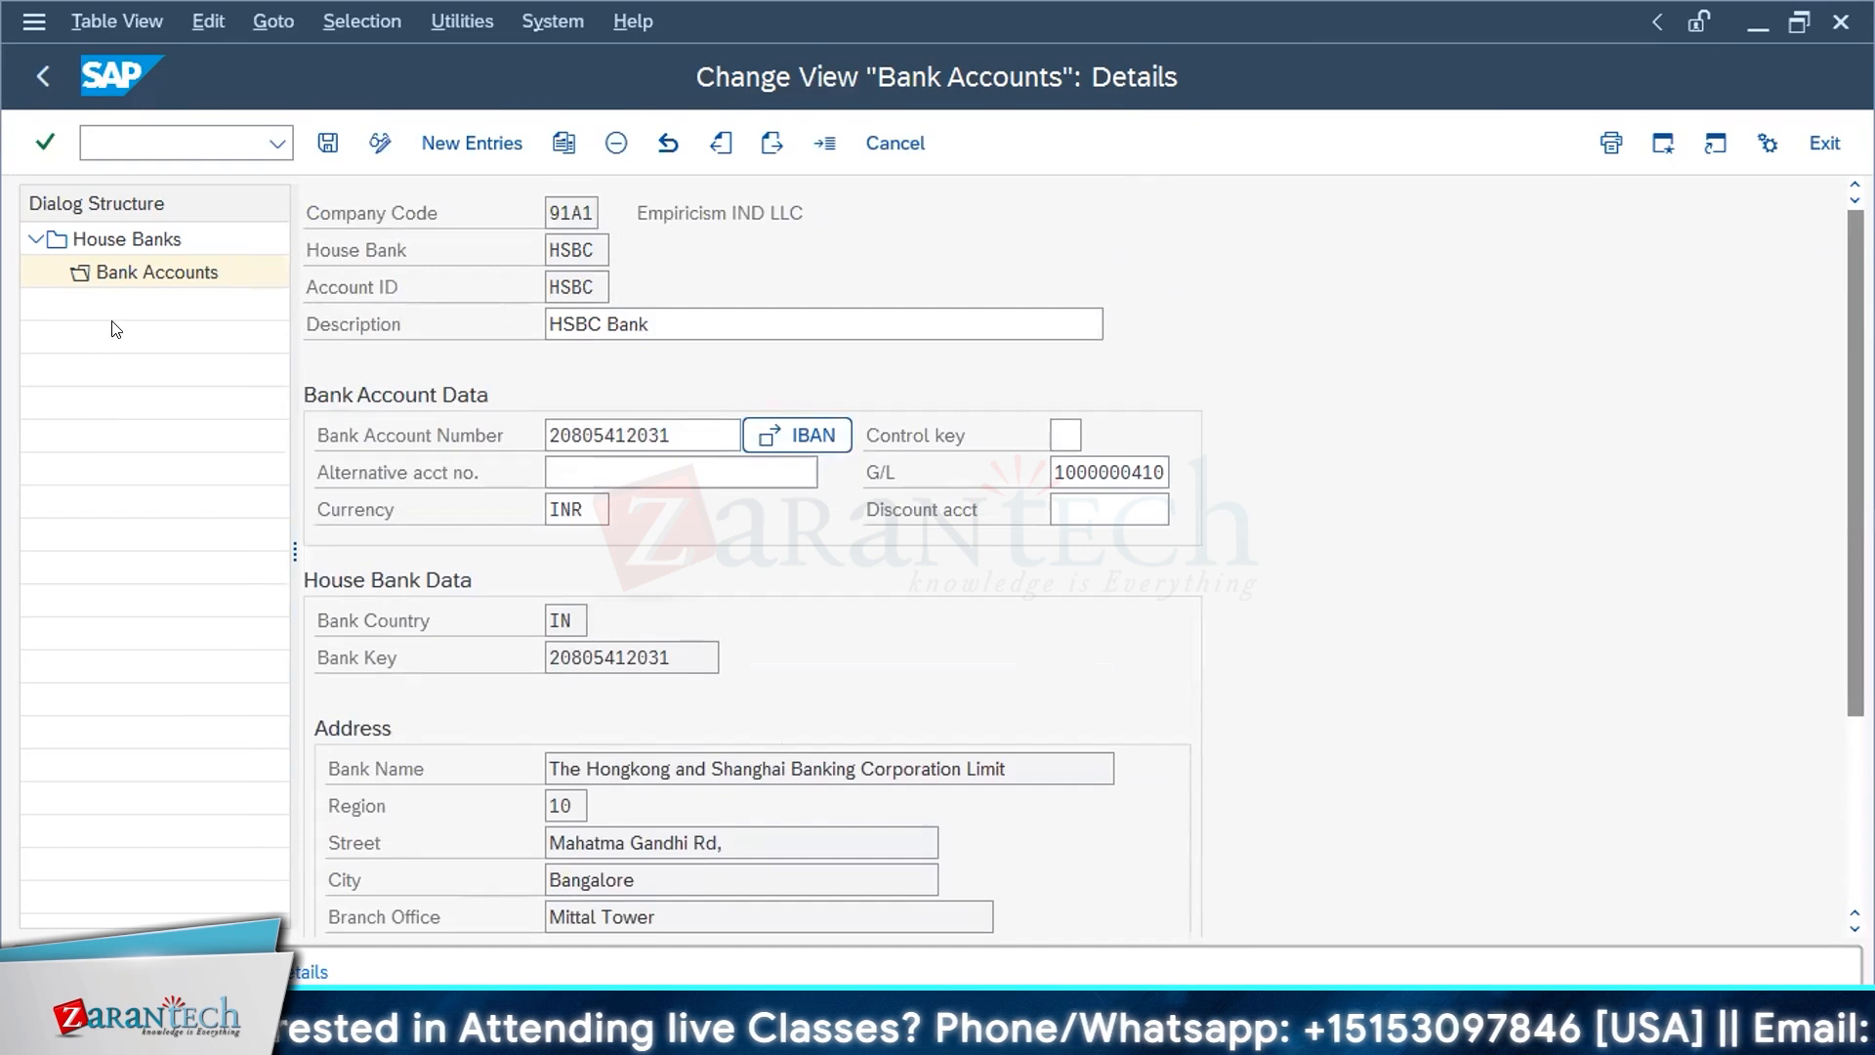
Step: Return to the bank accounts overview, select the HSBC entry and reopen its details
{"action": "left_click", "coordinate": [122, 274]}
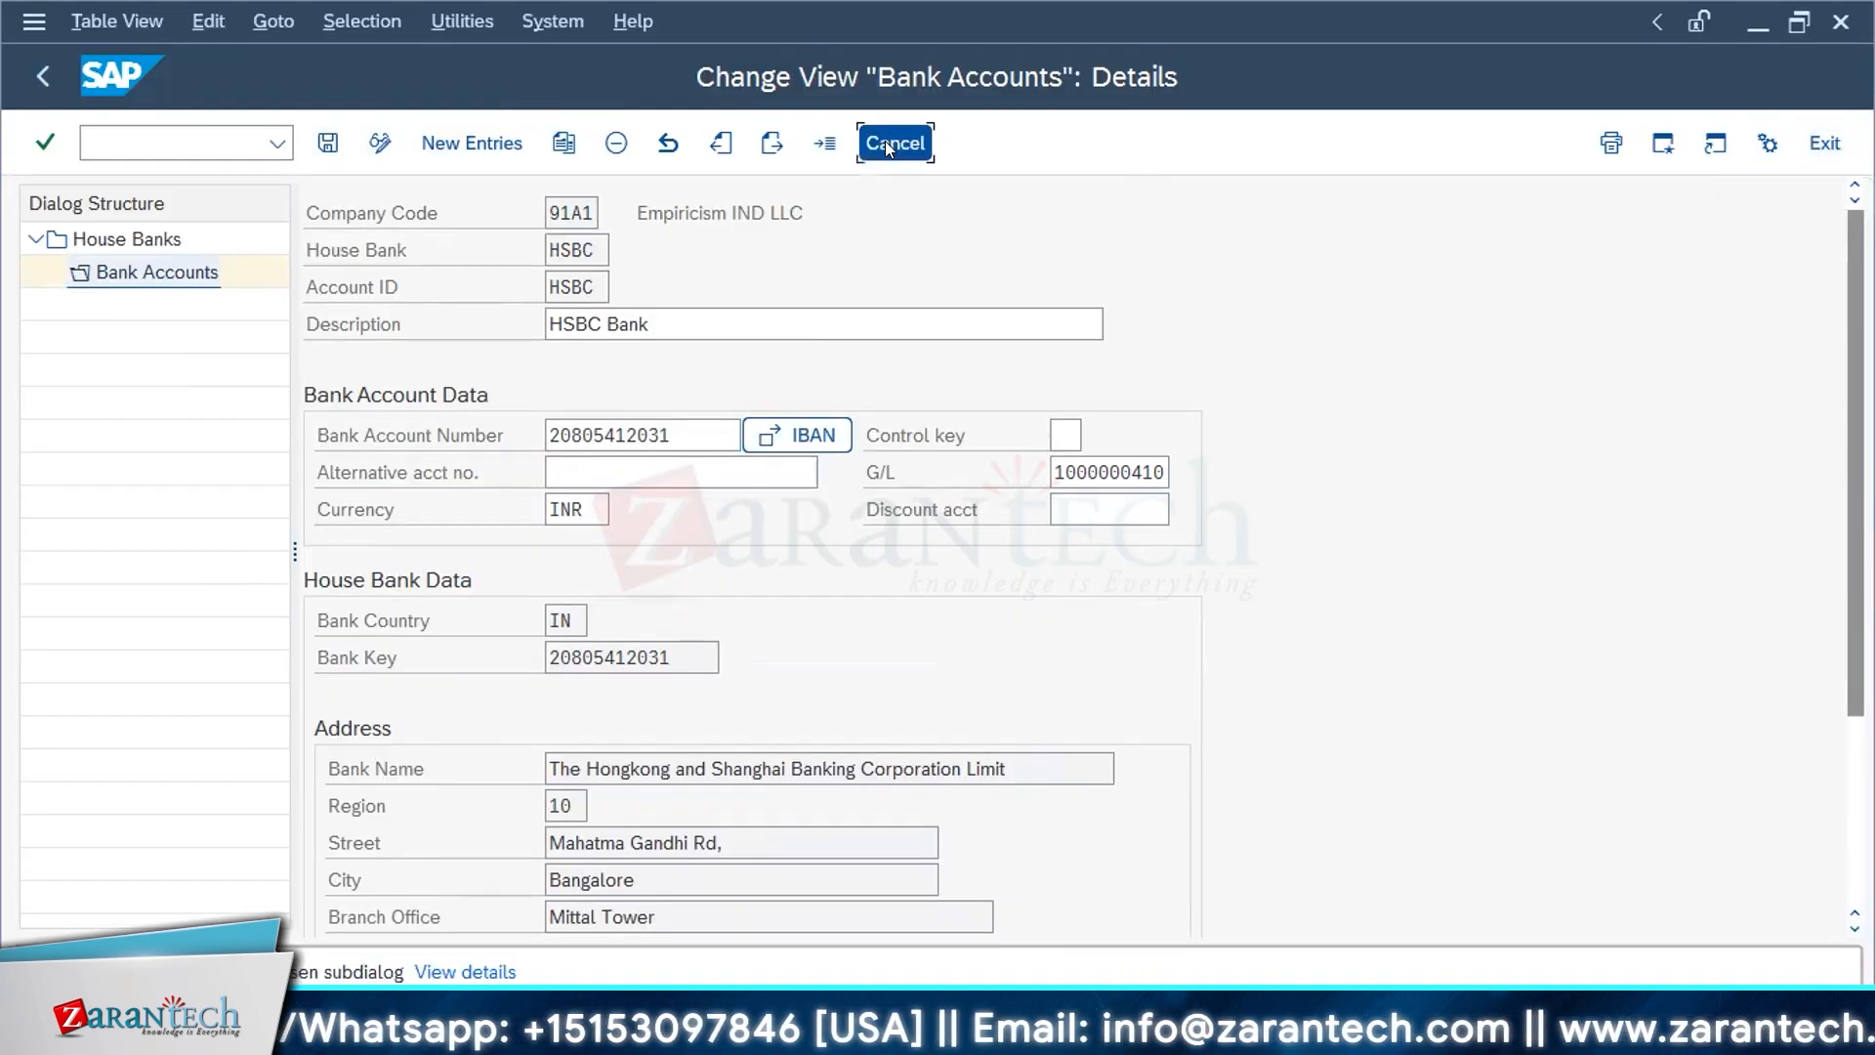
{"action": "left_click", "coordinate": [886, 142]}
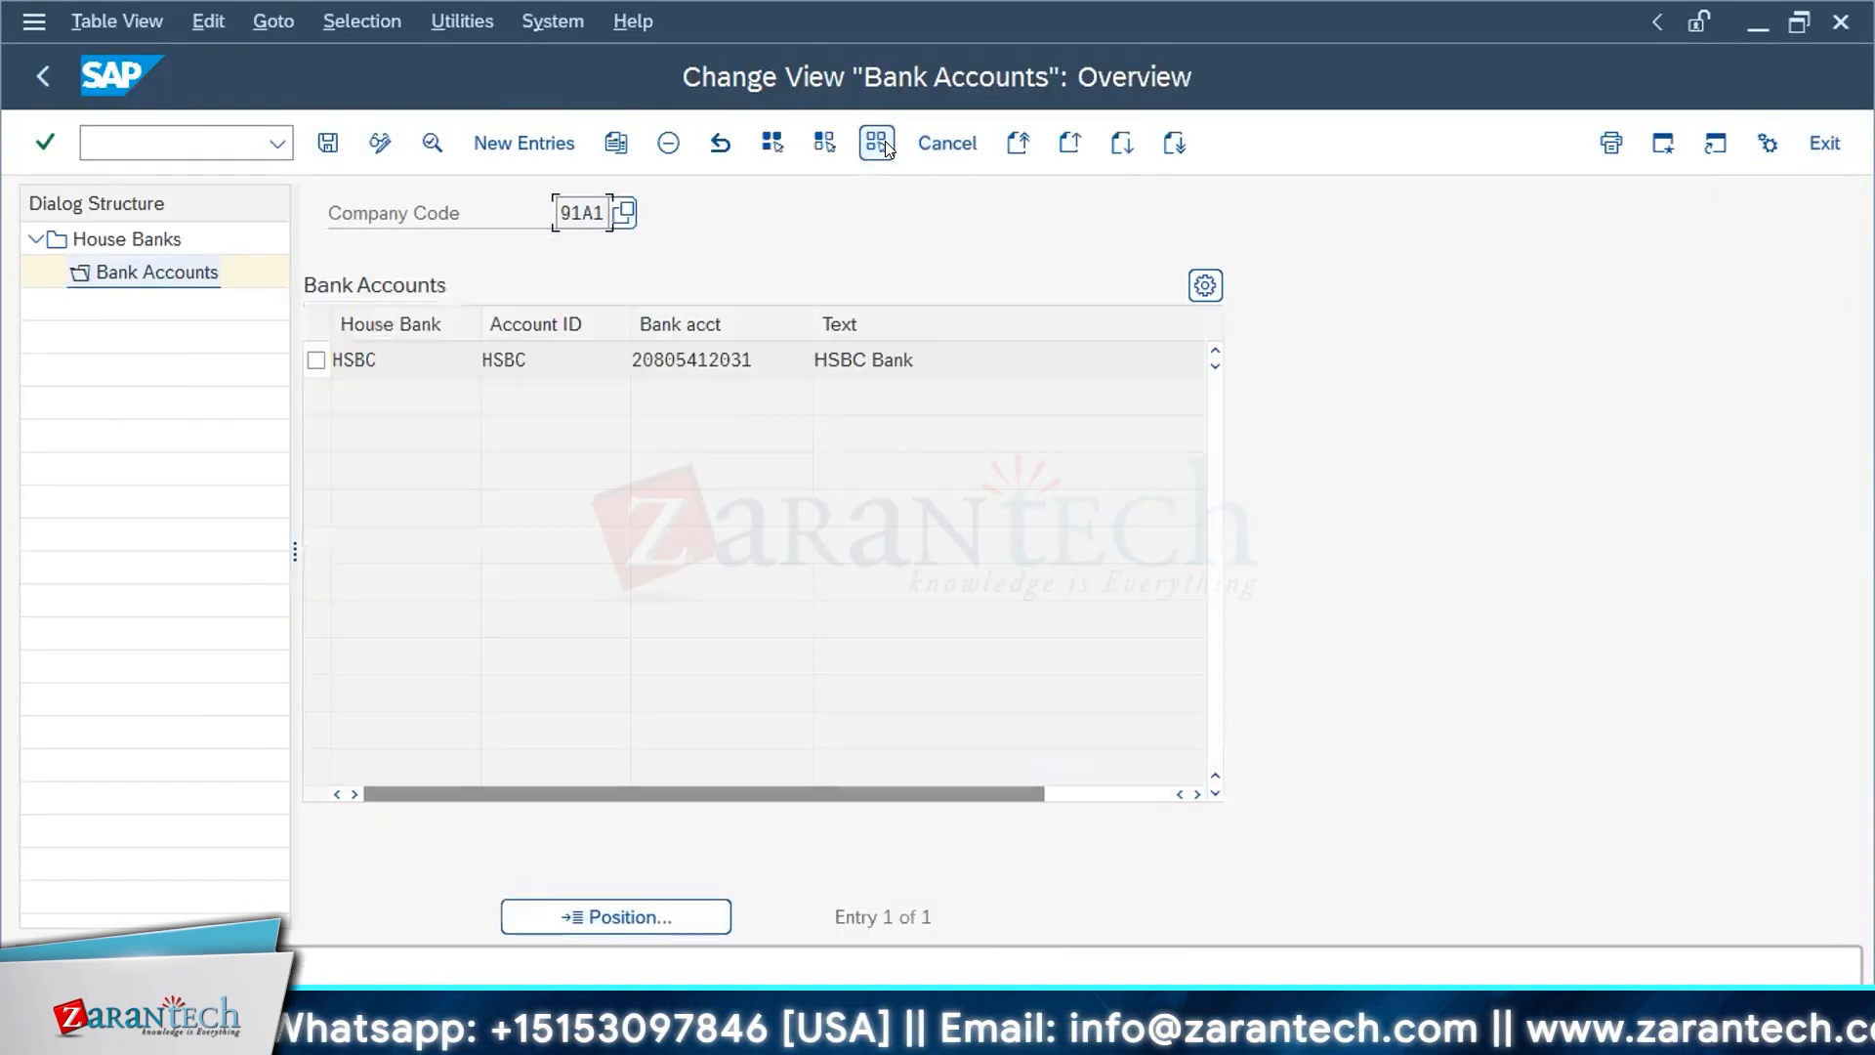
{"action": "left_click", "coordinate": [316, 359]}
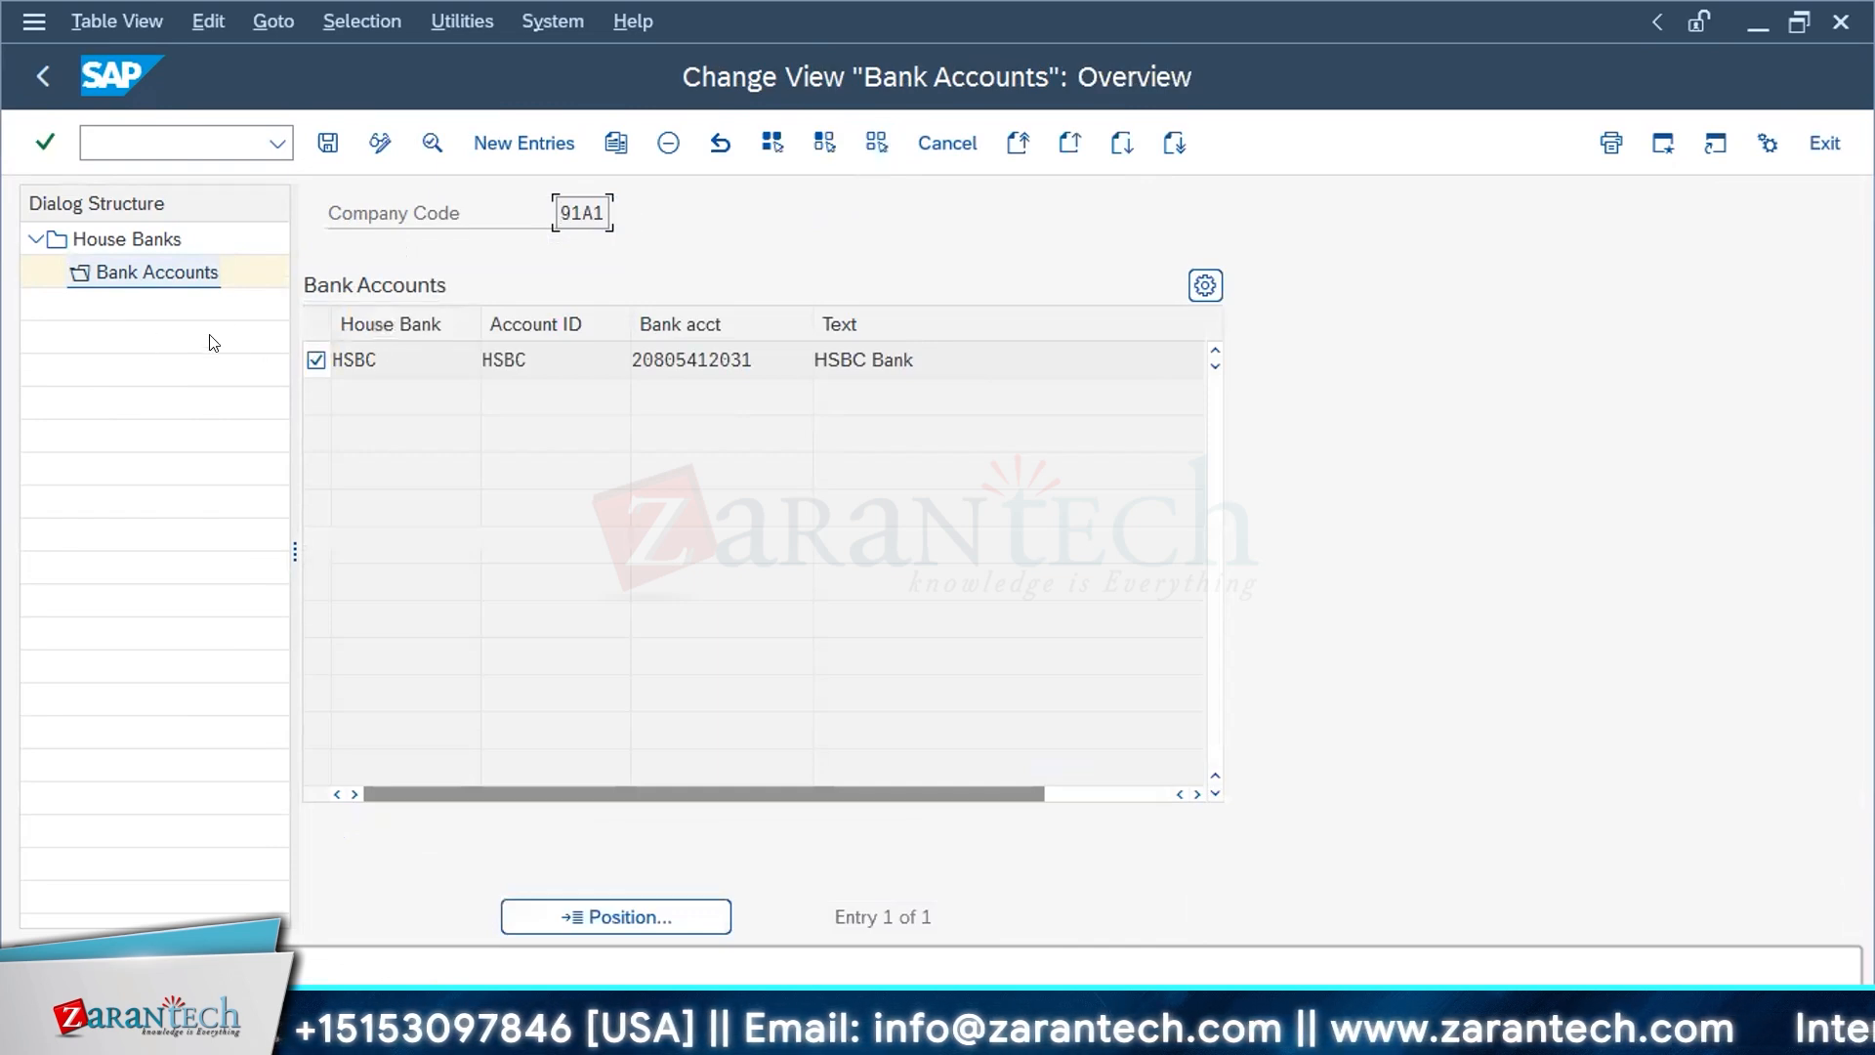
{"action": "double_click", "coordinate": [119, 266]}
Step: Review the HSBC account's bank, address and control data, and exit to the implementation guide structure
{"action": "scroll", "coordinate": [1043, 625], "scroll_direction": "down", "scroll_amount": 3}
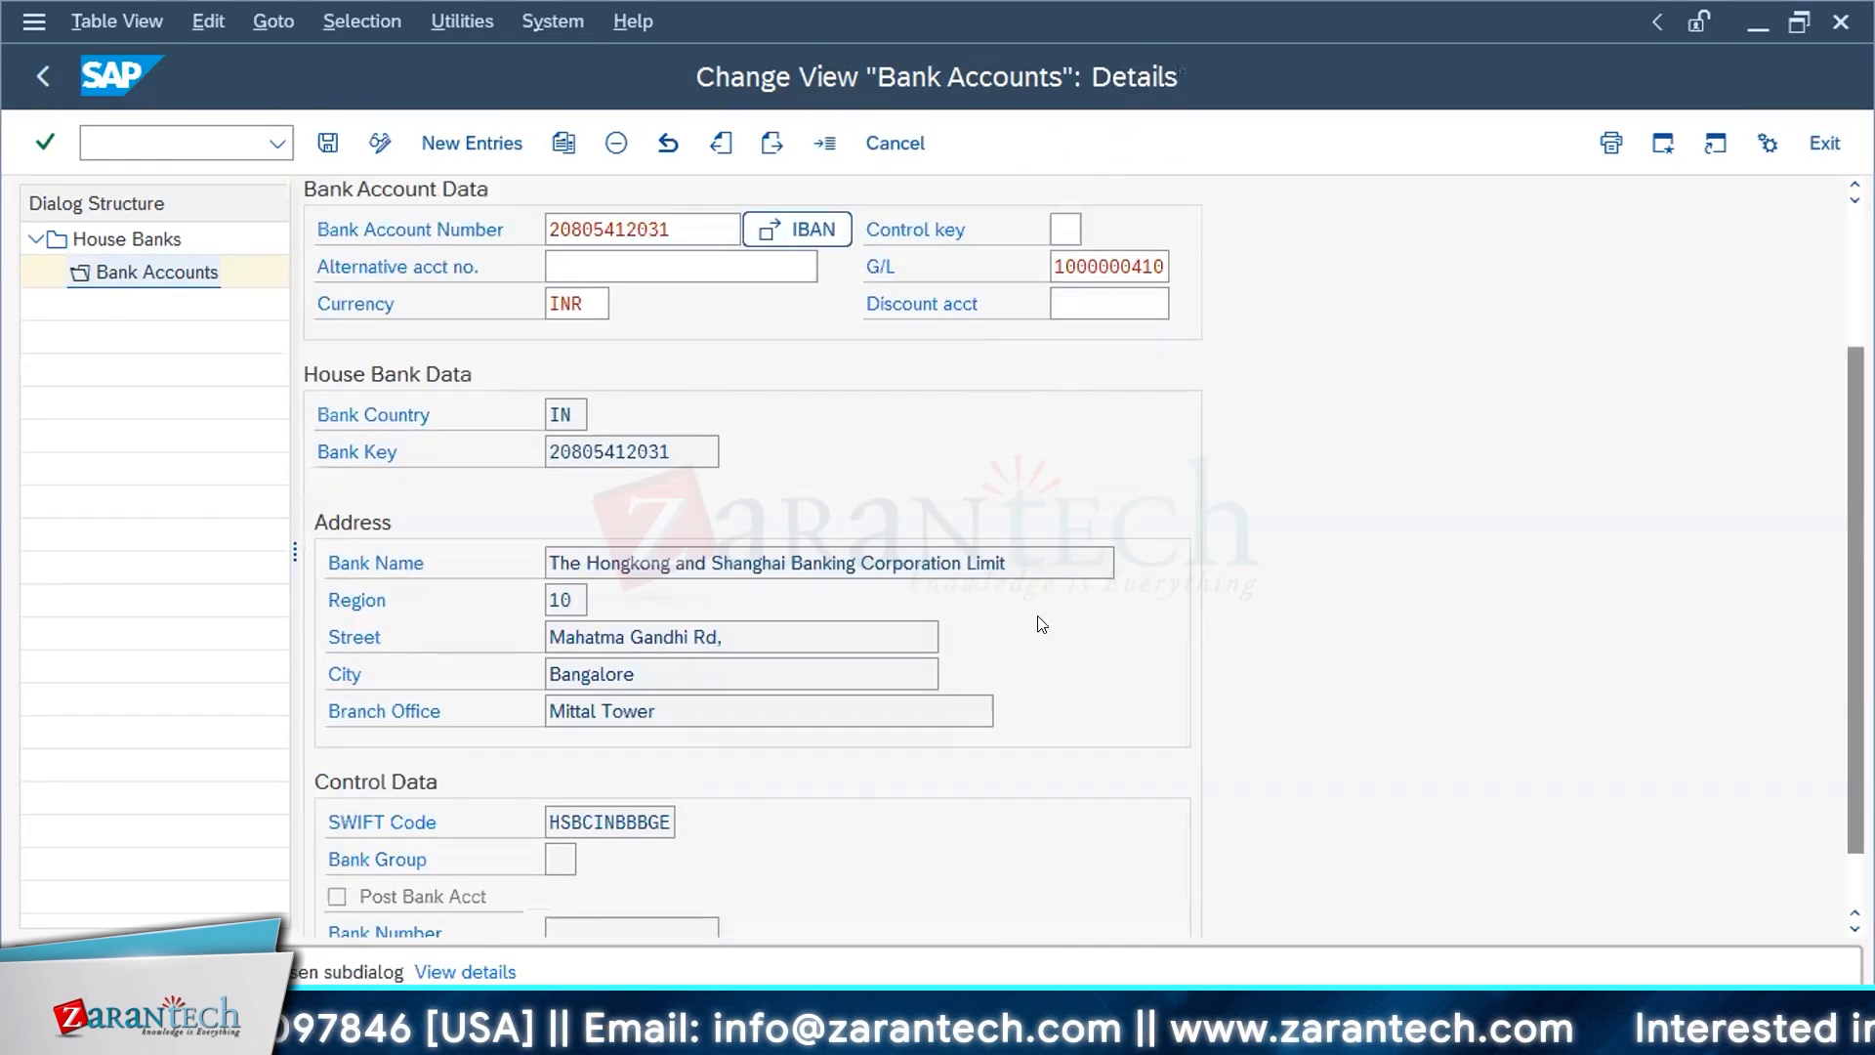
{"action": "scroll", "coordinate": [1043, 625], "scroll_direction": "up", "scroll_amount": 3}
{"action": "left_click", "coordinate": [1824, 144]}
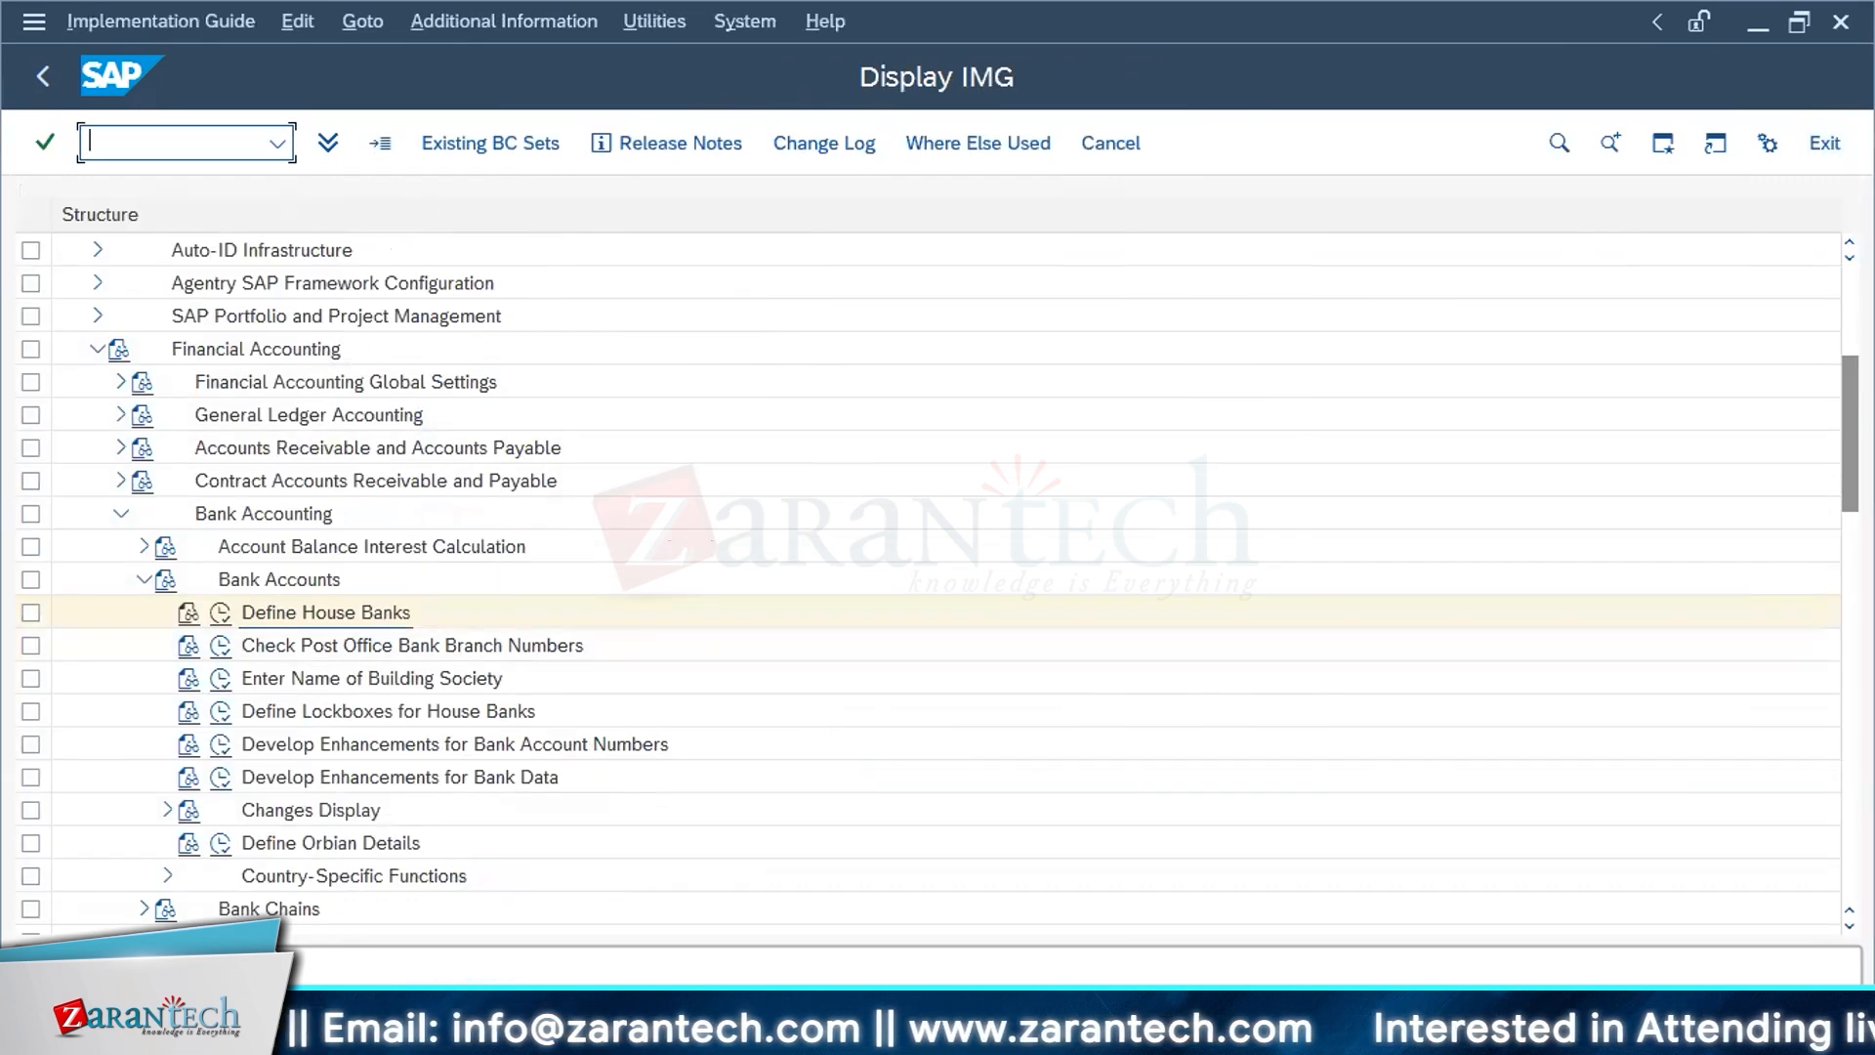
Step: Return to SAP, reopen the house bank definition for company code 91A1 and view the HSBC house bank's details
{"action": "key", "text": "alt+Tab"}
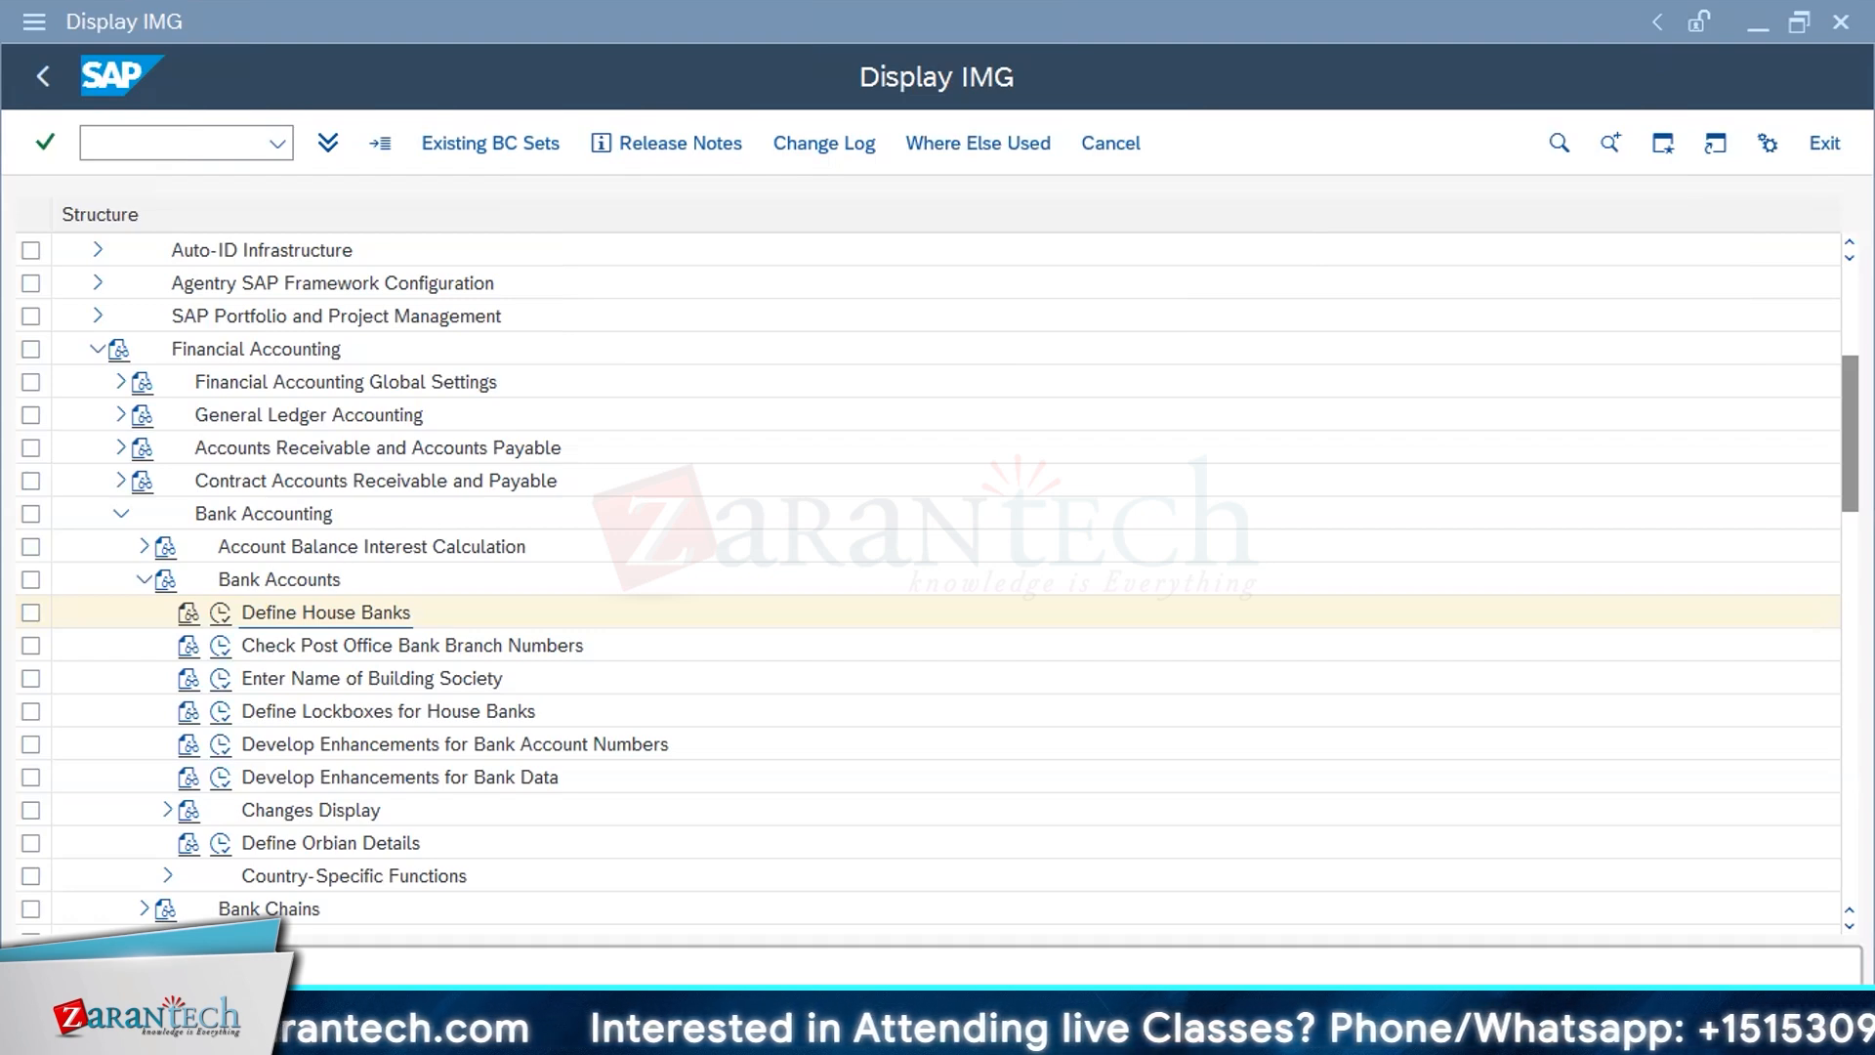
{"action": "left_click", "coordinate": [223, 615]}
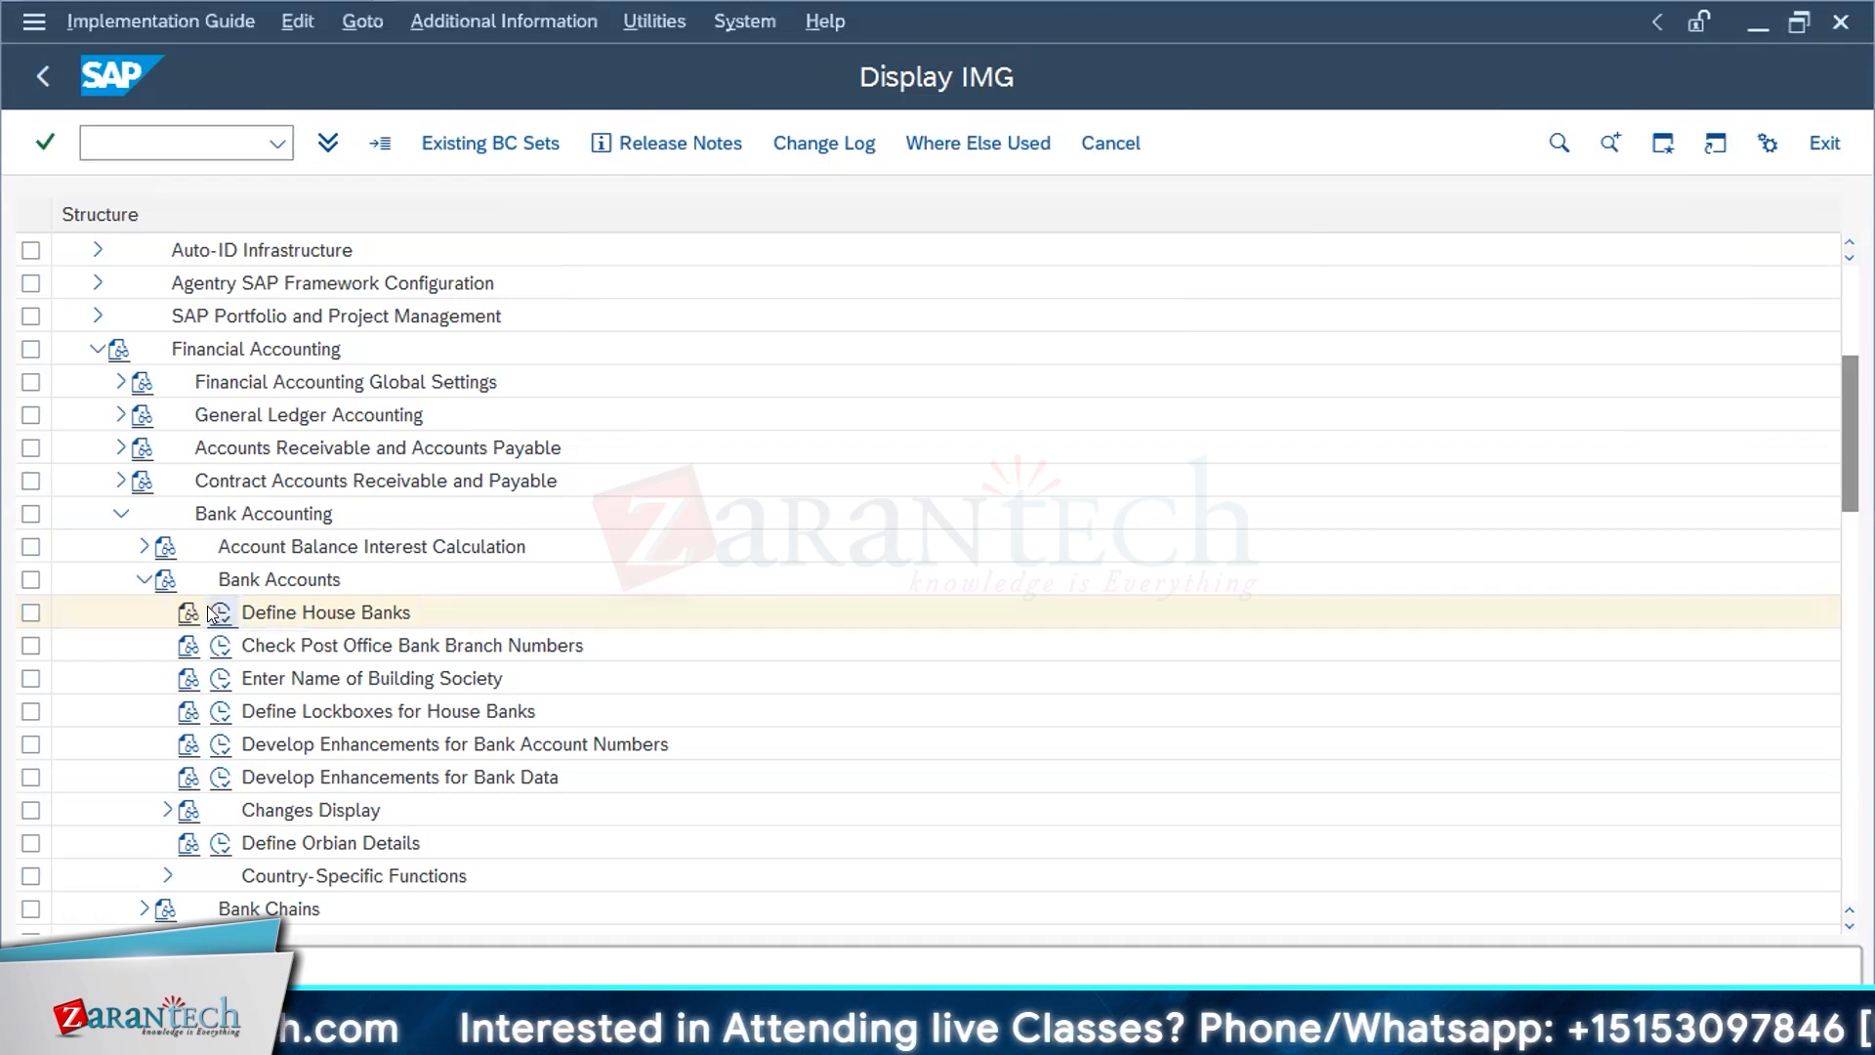
{"action": "left_click", "coordinate": [291, 582]}
{"action": "left_click", "coordinate": [314, 359]}
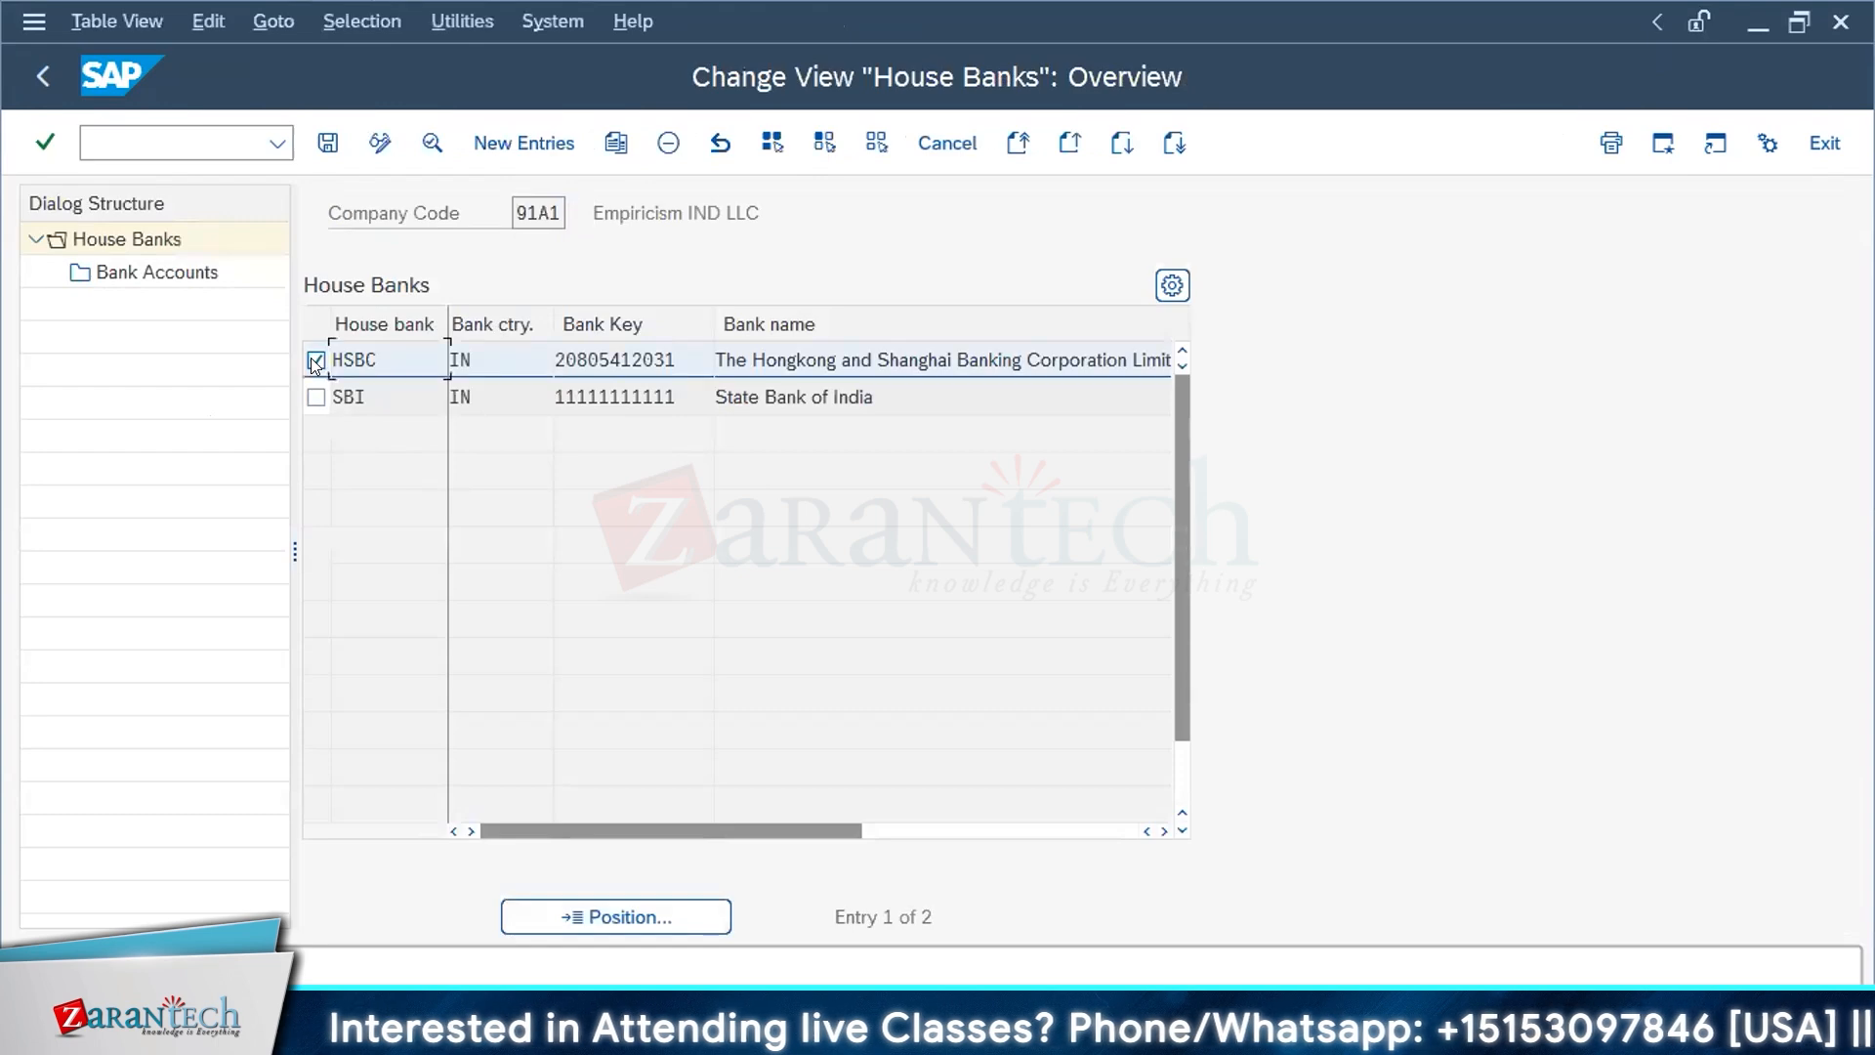
{"action": "left_click", "coordinate": [431, 144]}
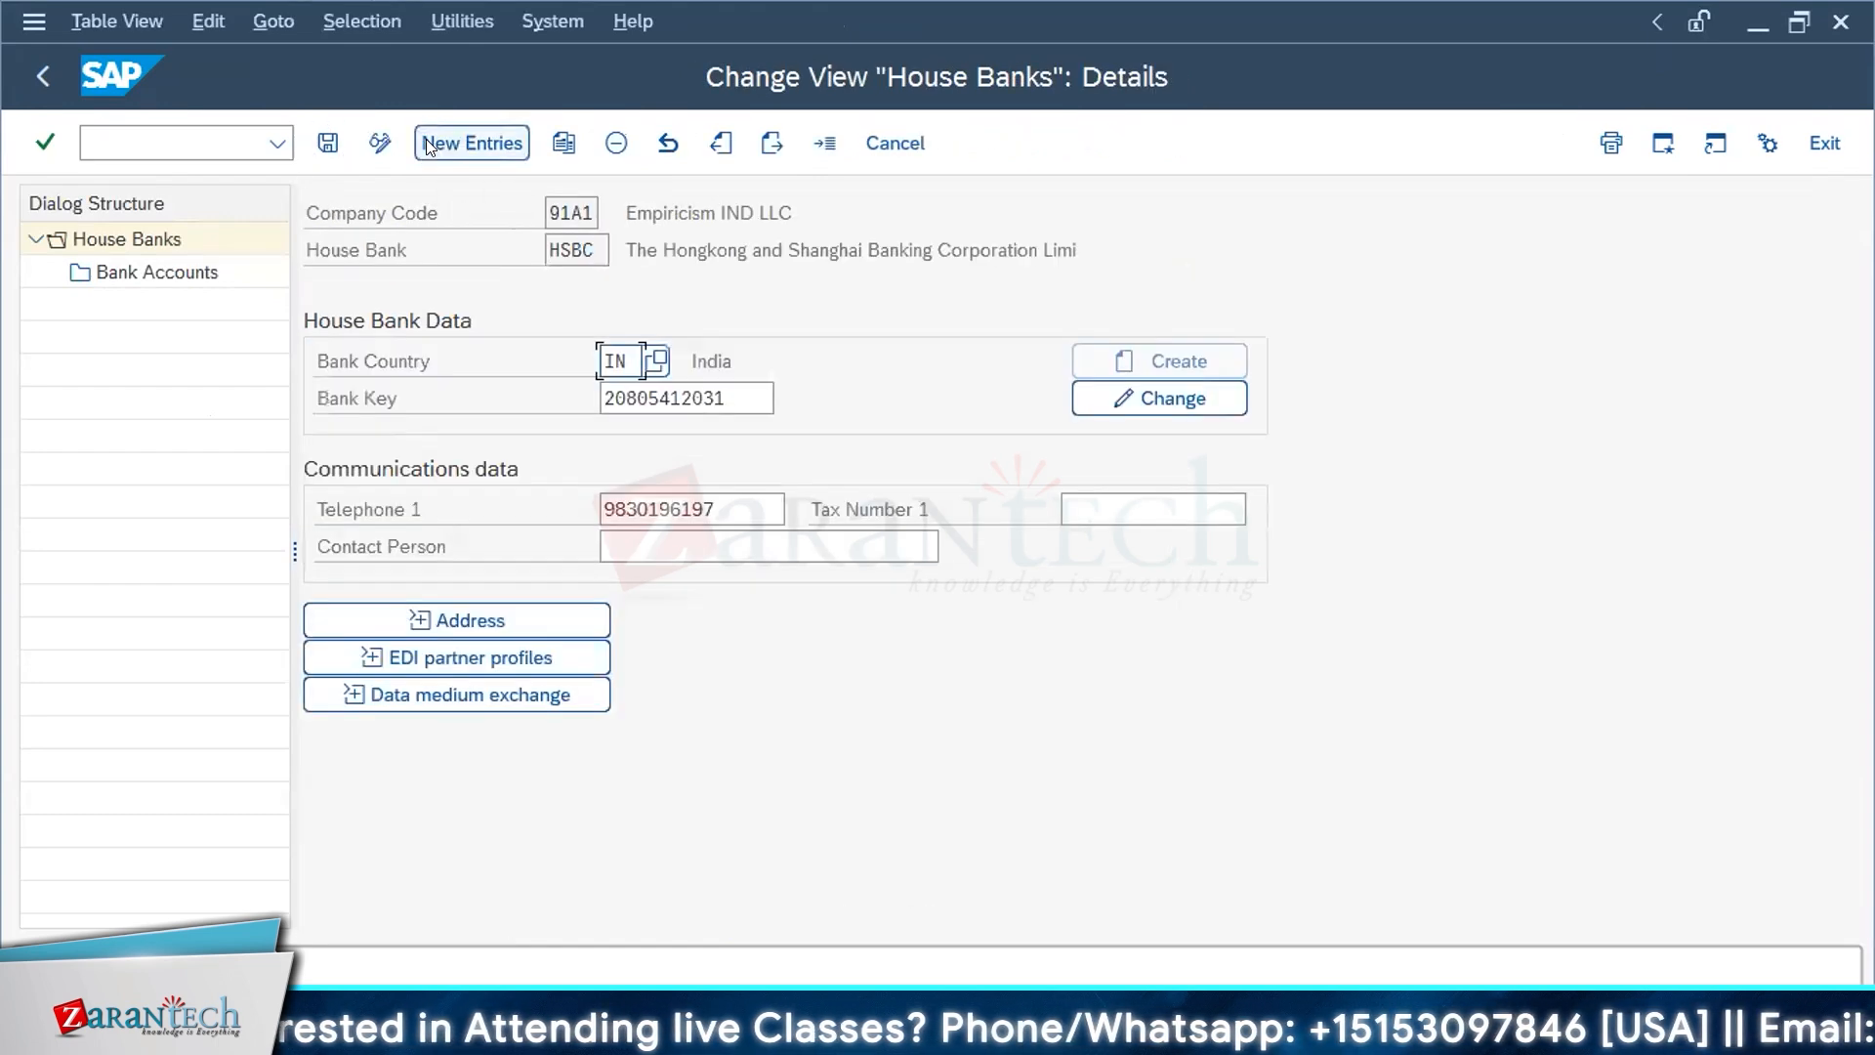
Step: Open the HSBC house bank's account details, examine the account number fields, and exit to the implementation guide structure
{"action": "double_click", "coordinate": [112, 273]}
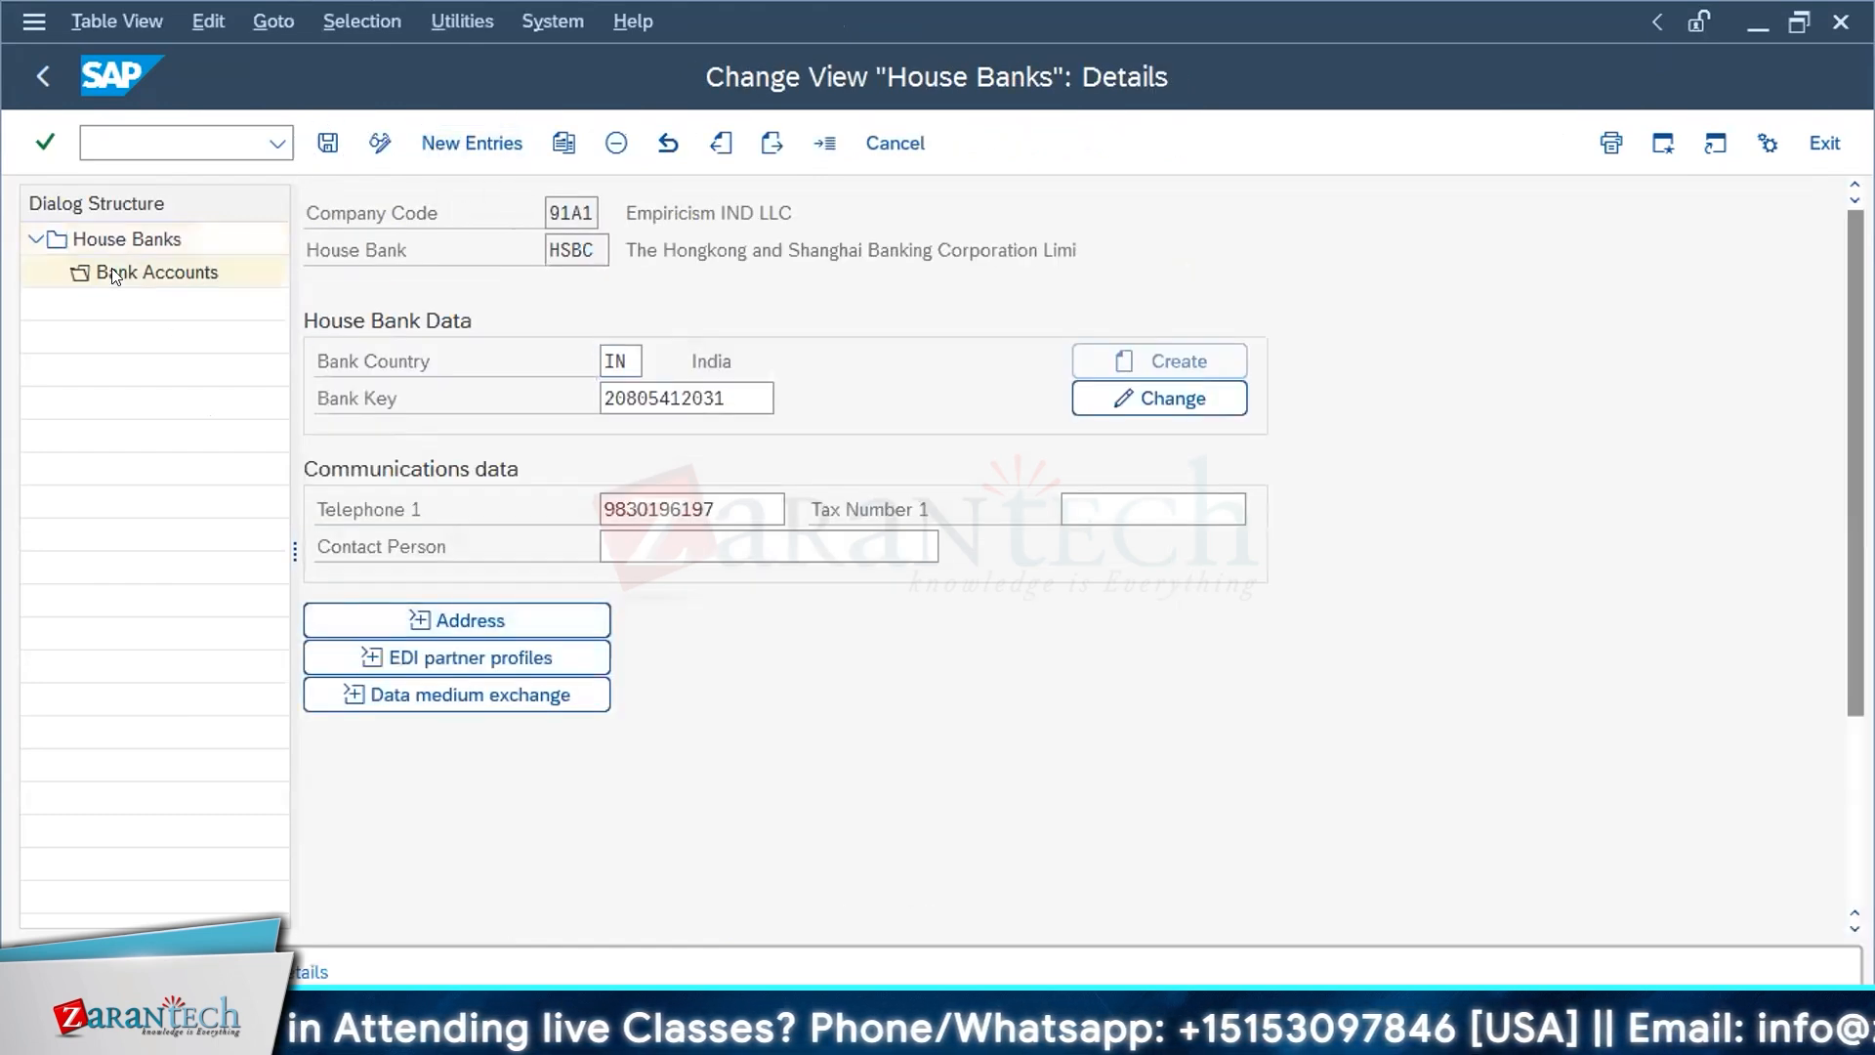
{"action": "left_click", "coordinate": [596, 434]}
{"action": "left_click", "coordinate": [593, 464]}
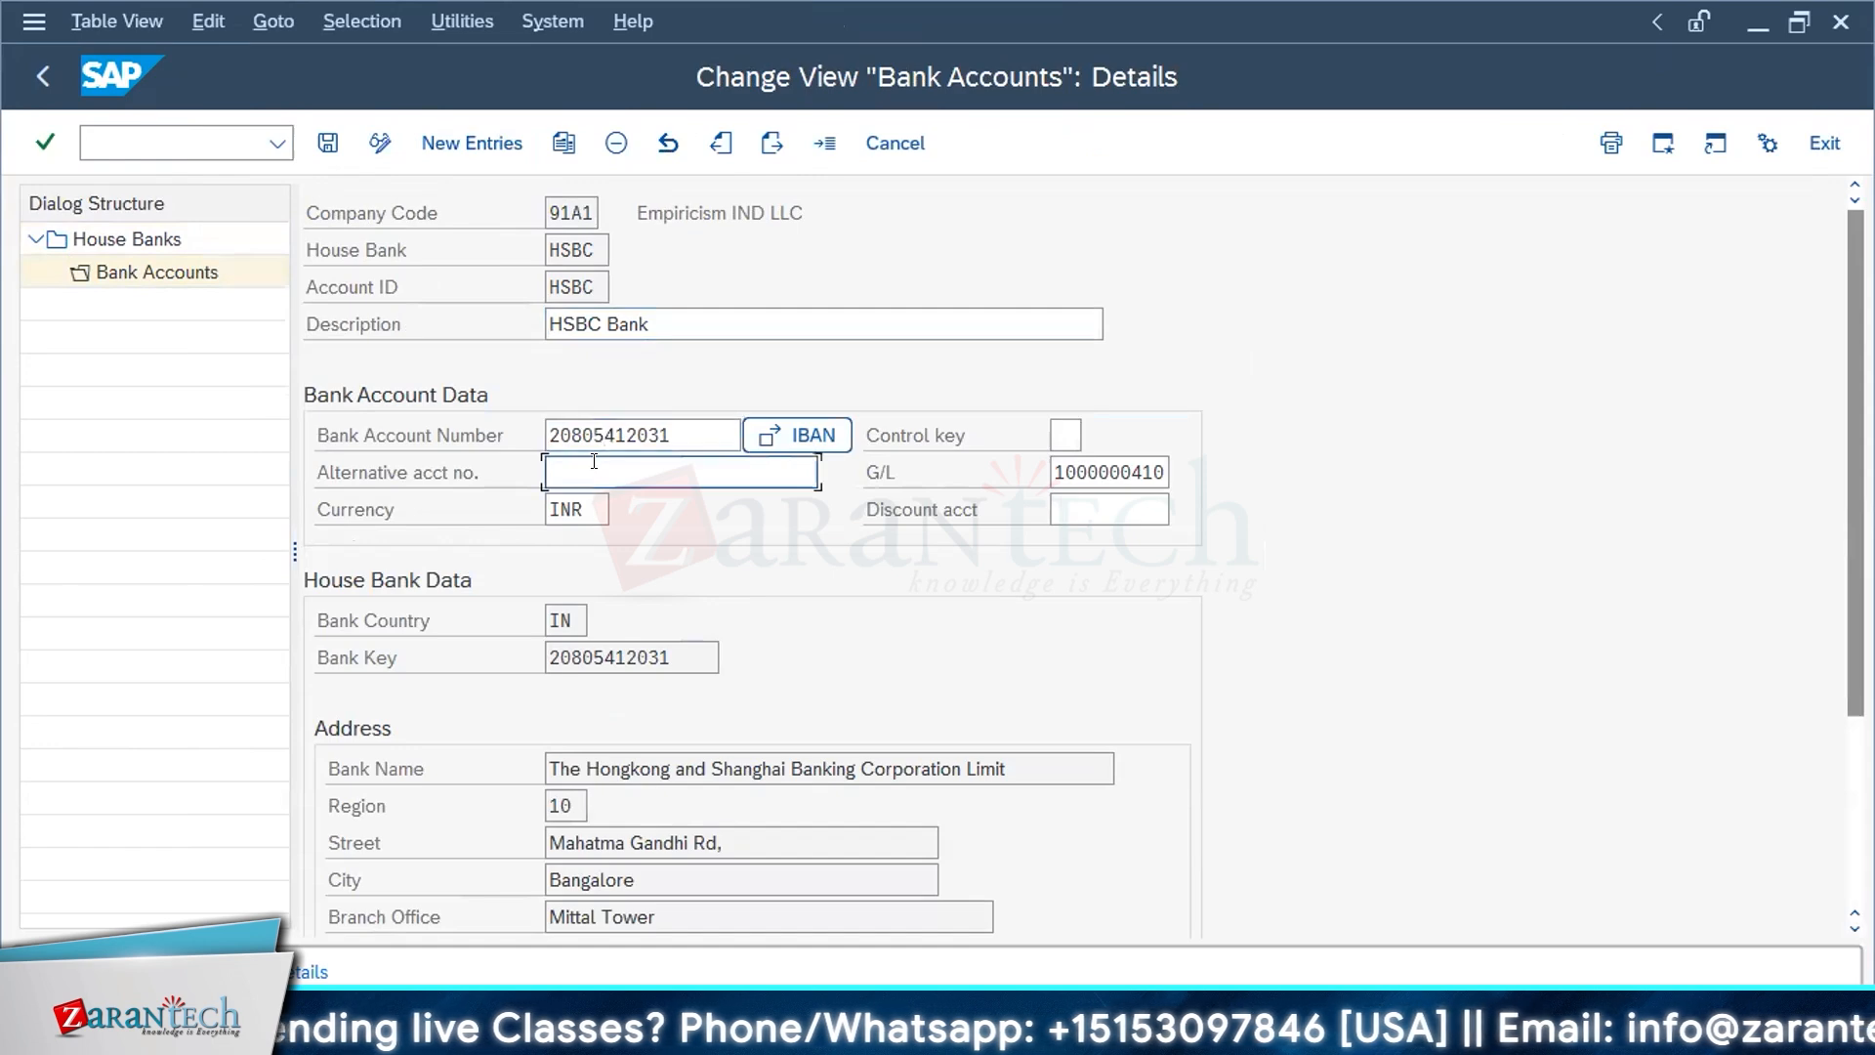
{"action": "left_click", "coordinate": [471, 466]}
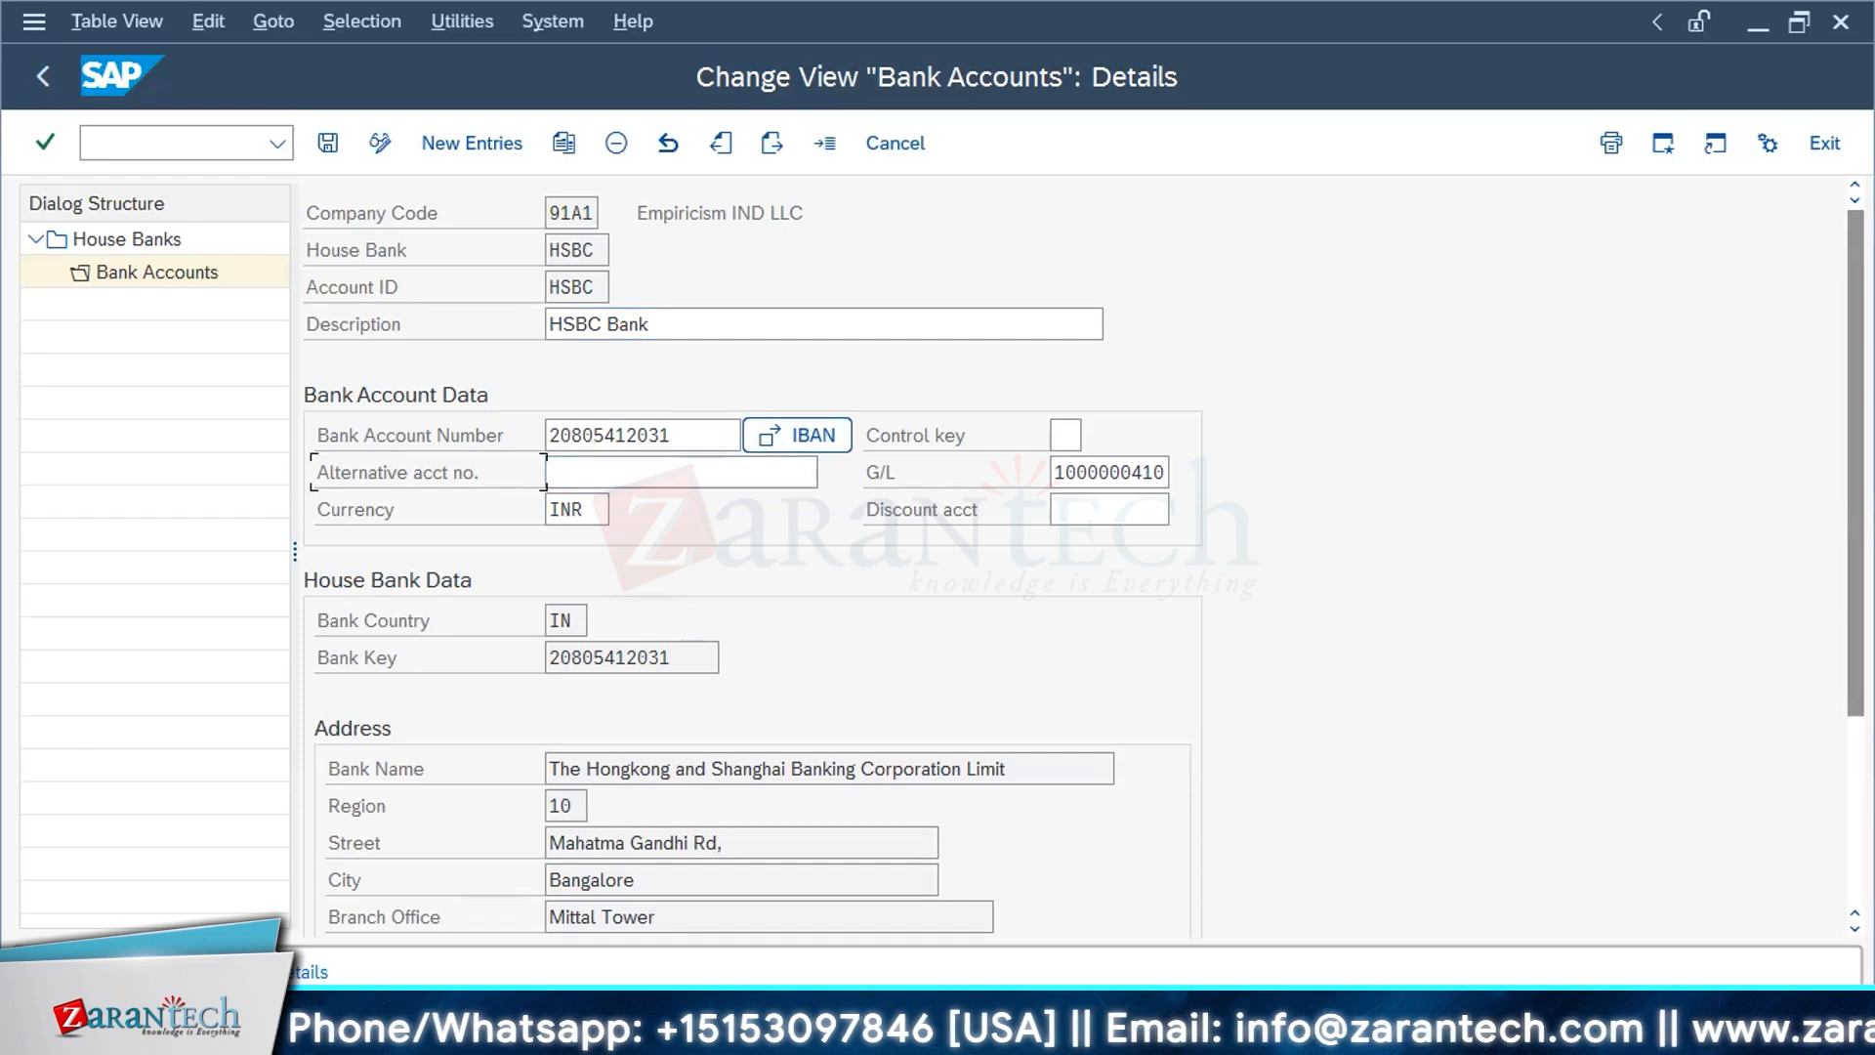
{"action": "key", "text": "alt+Tab"}
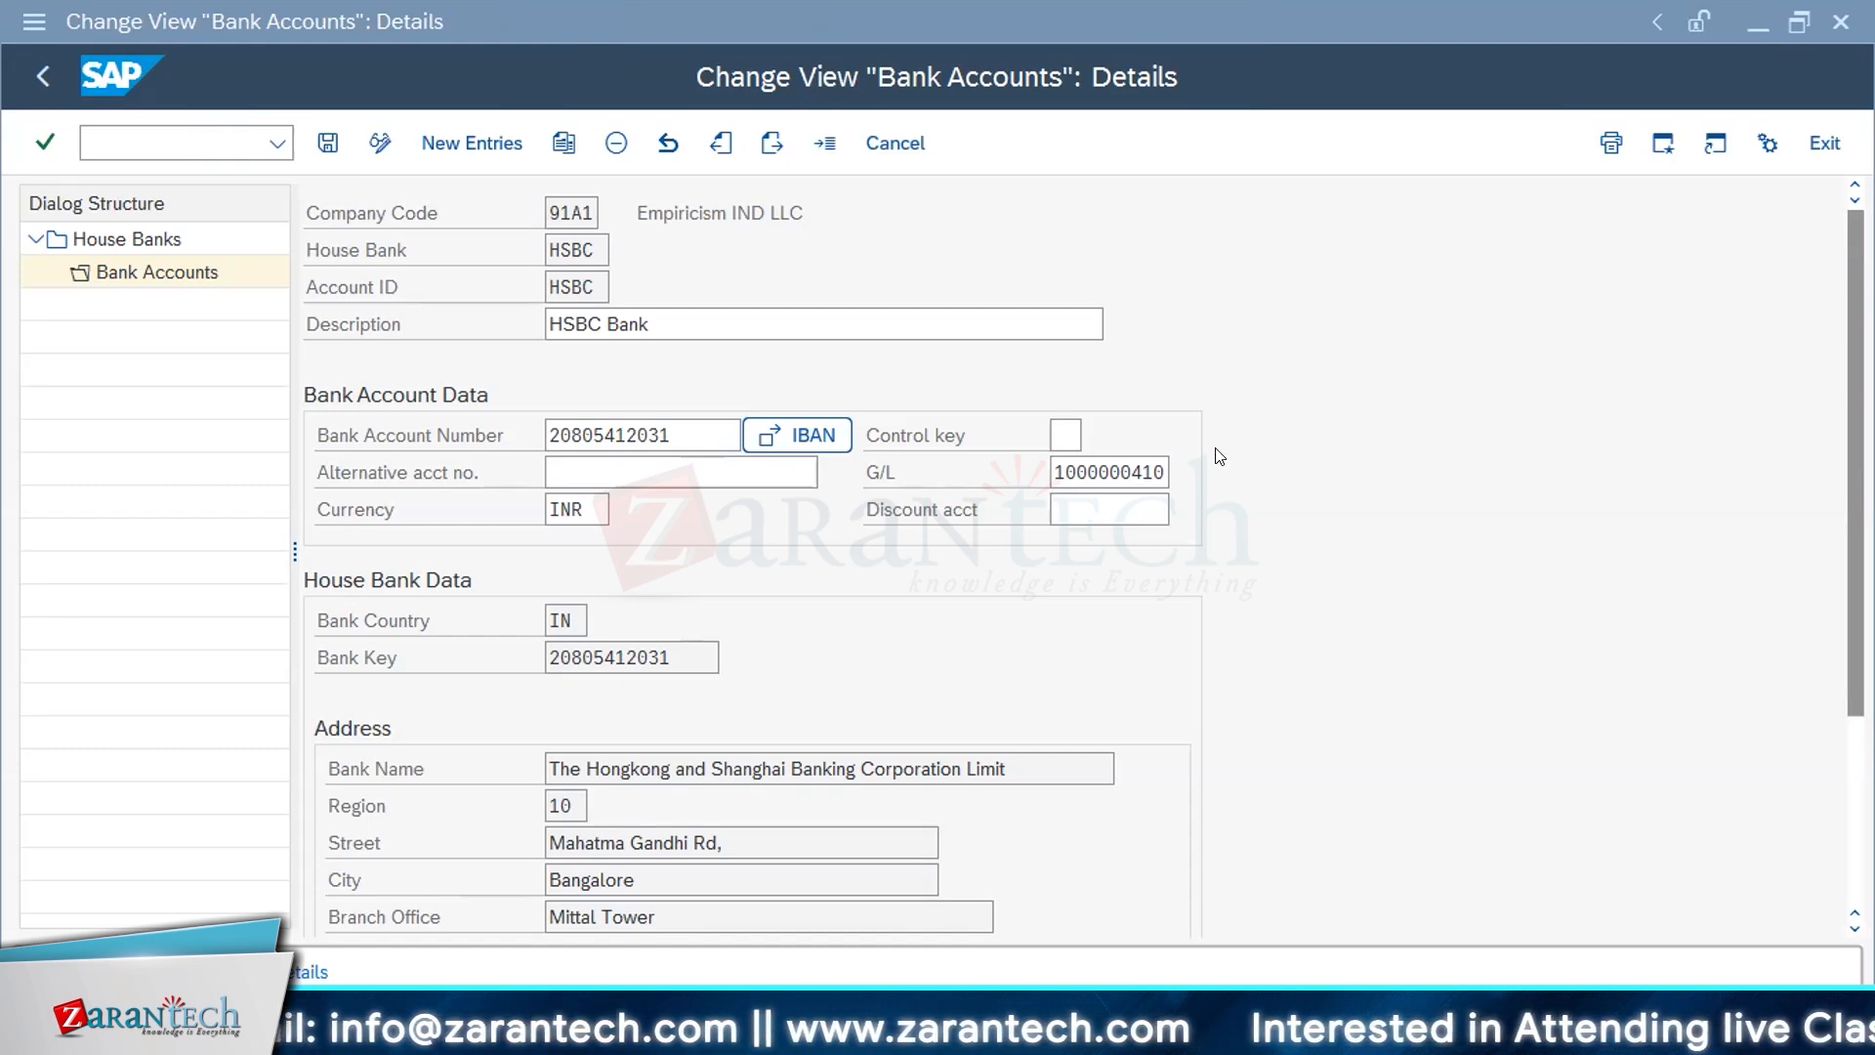
{"action": "key", "text": "alt"}
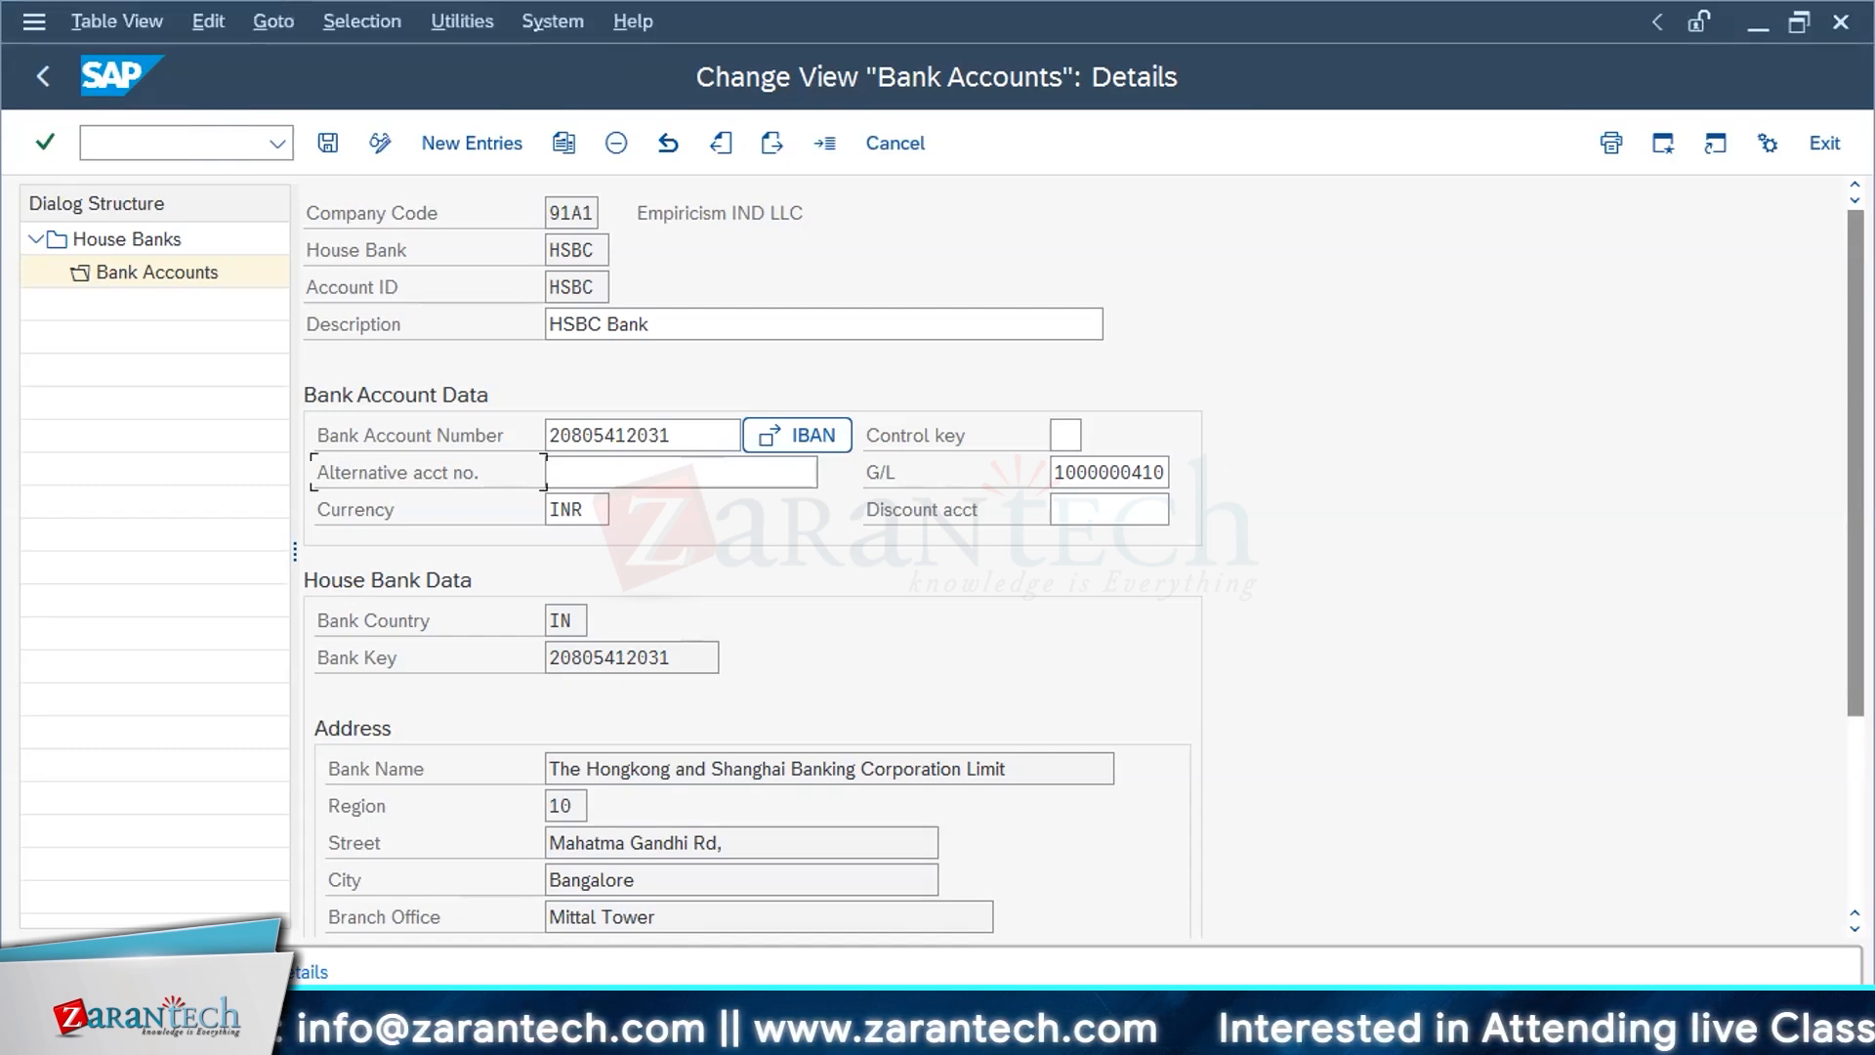
{"action": "left_click", "coordinate": [1808, 140]}
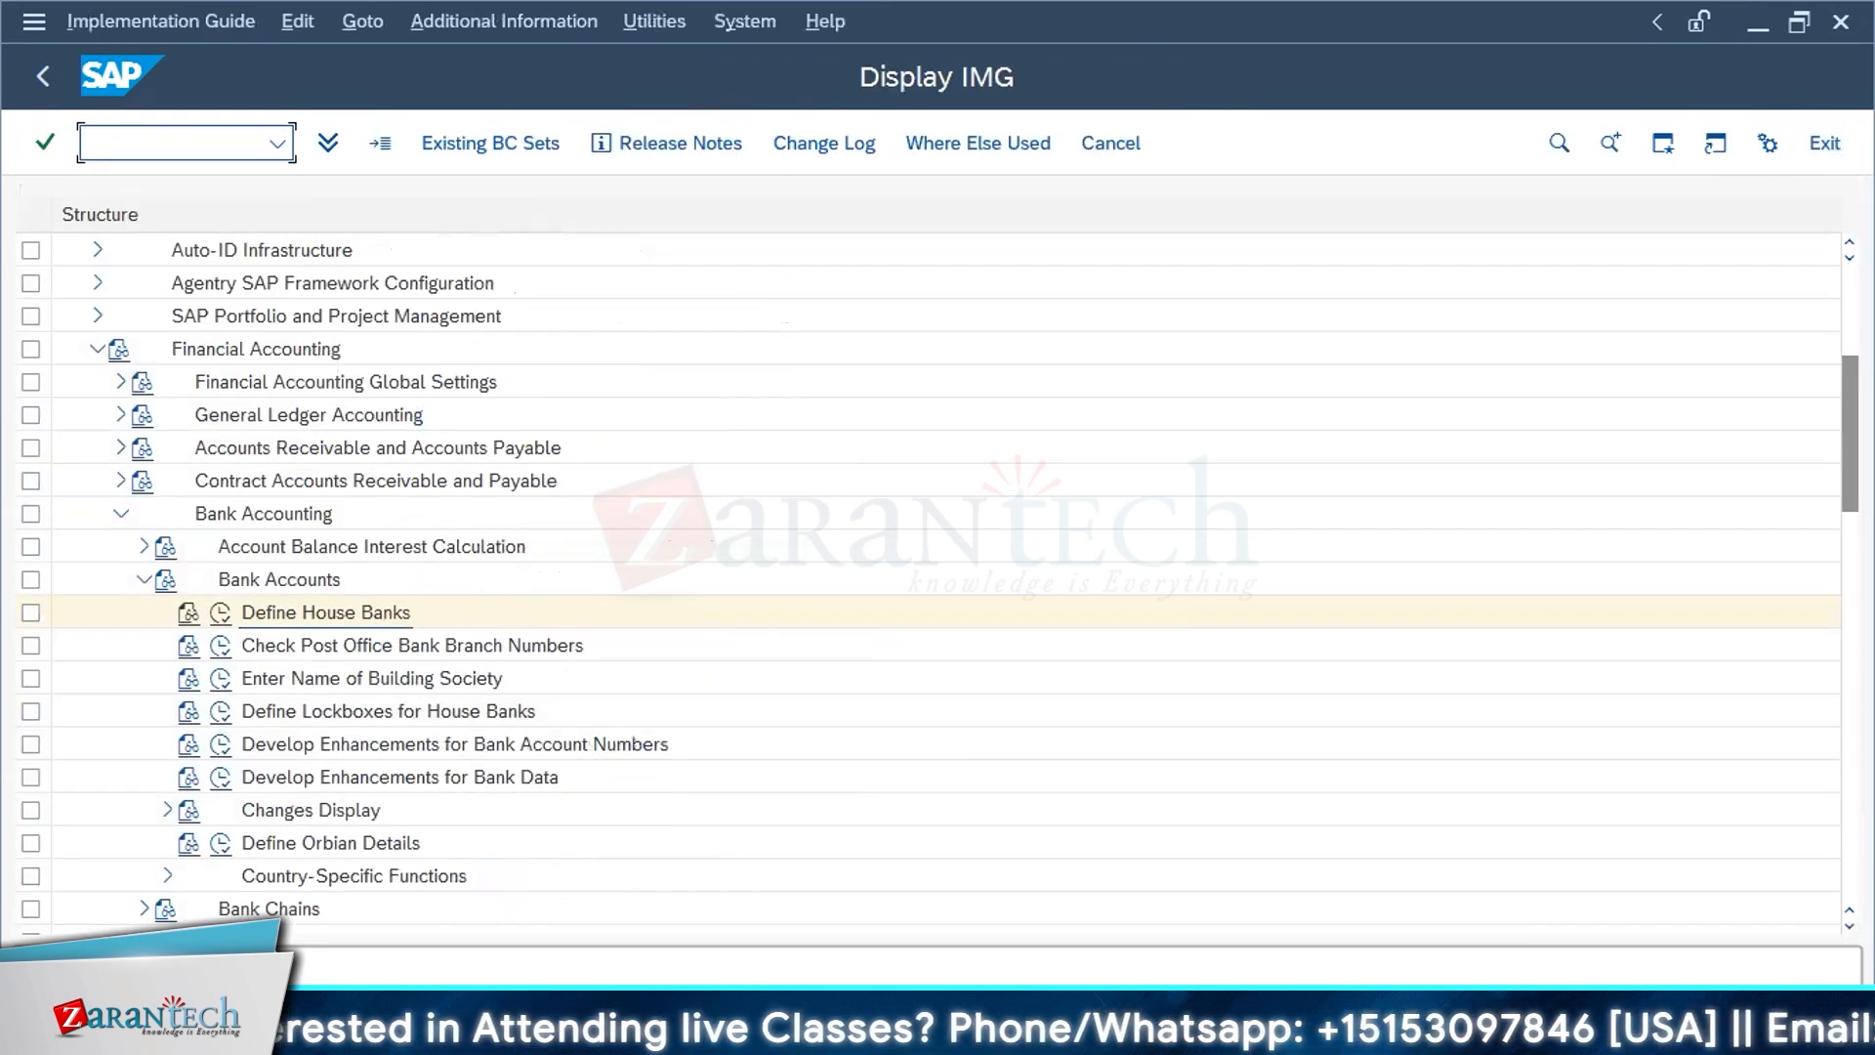
Step: Collapse Bank Accounts and expand Business Transactions under Bank Accounting in the implementation guide
{"action": "key", "text": "alt+Tab"}
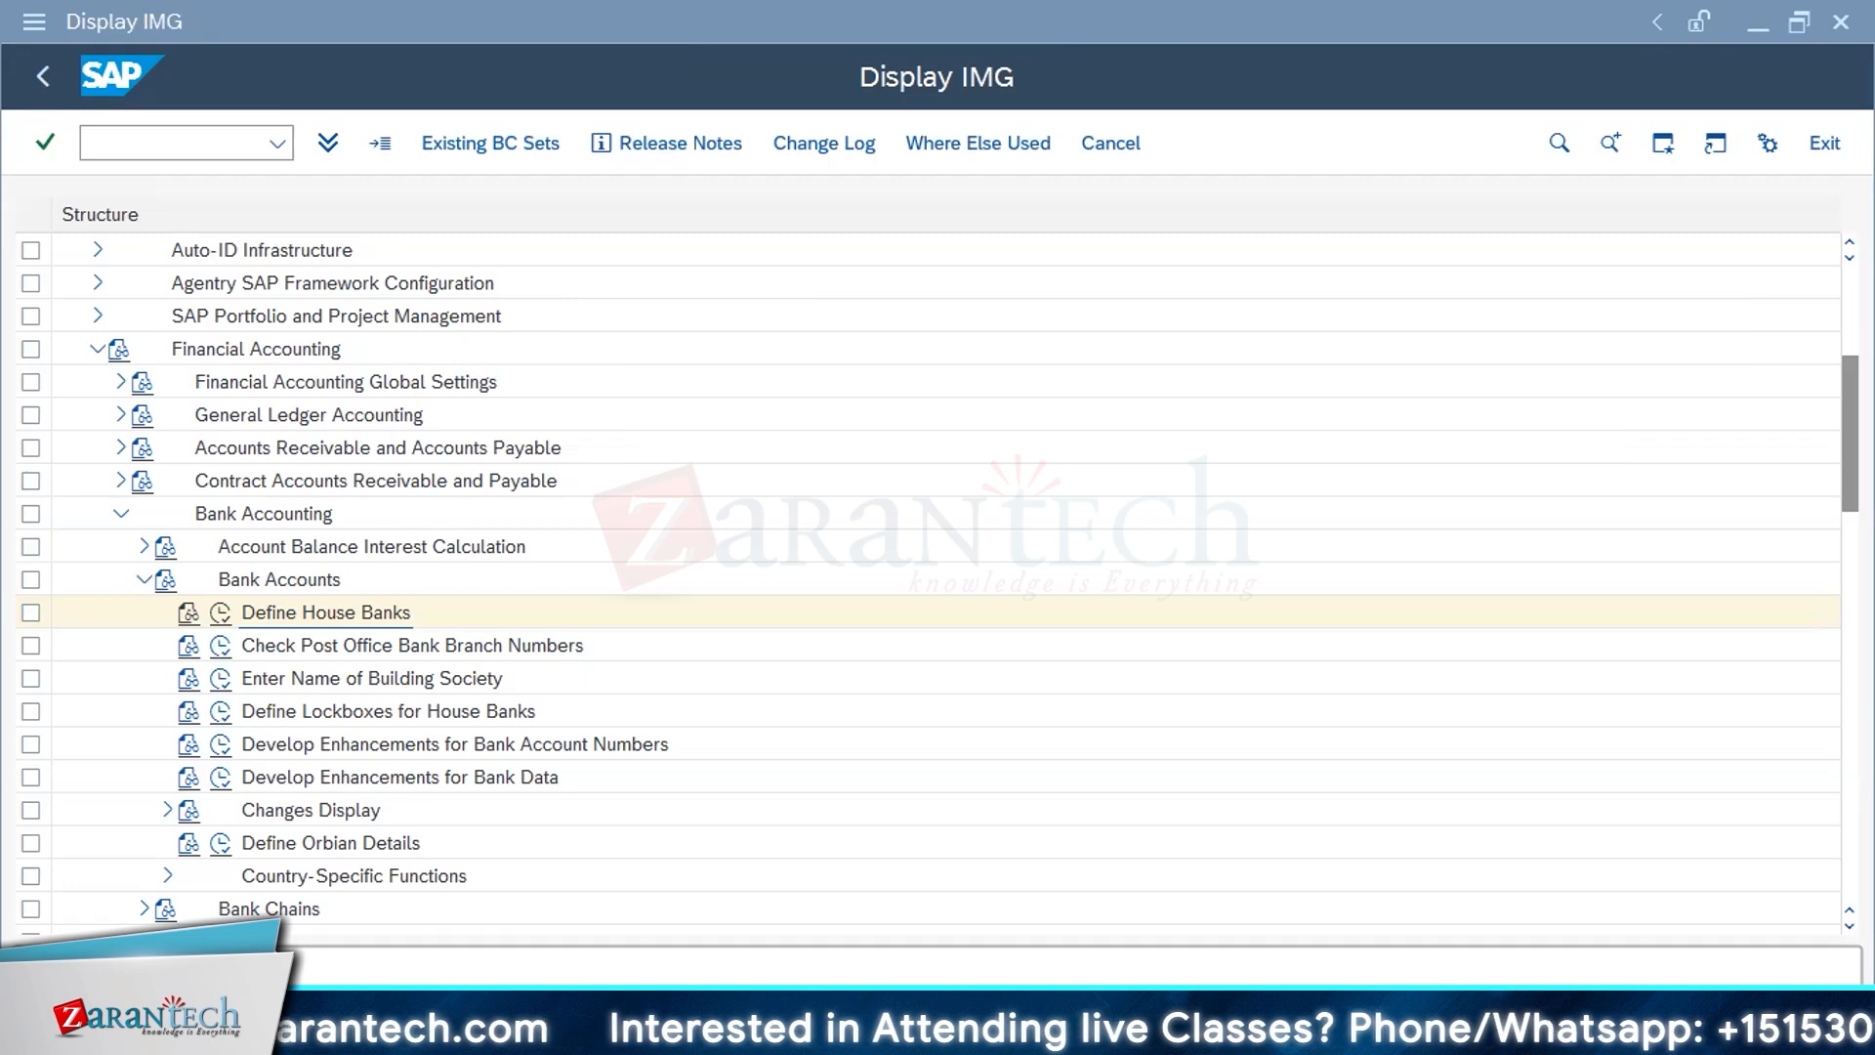
{"action": "left_click", "coordinate": [141, 644]}
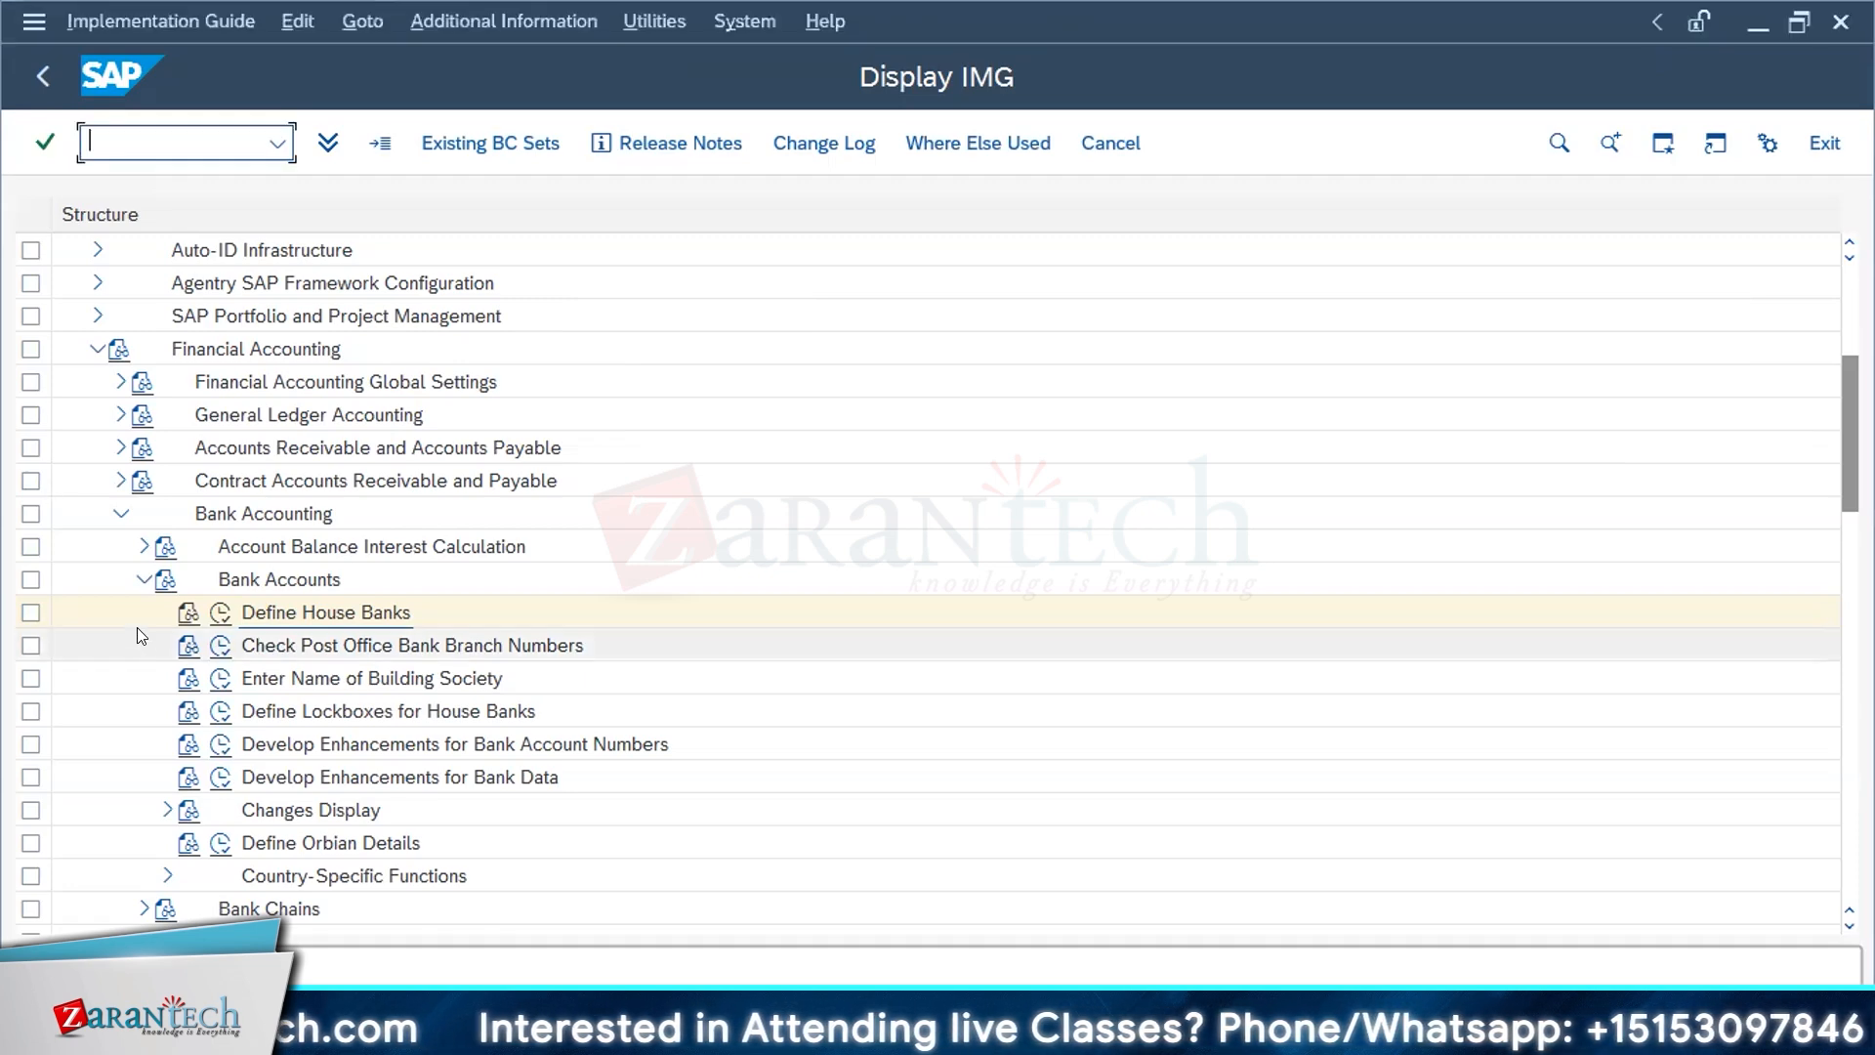
{"action": "left_click", "coordinate": [137, 579]}
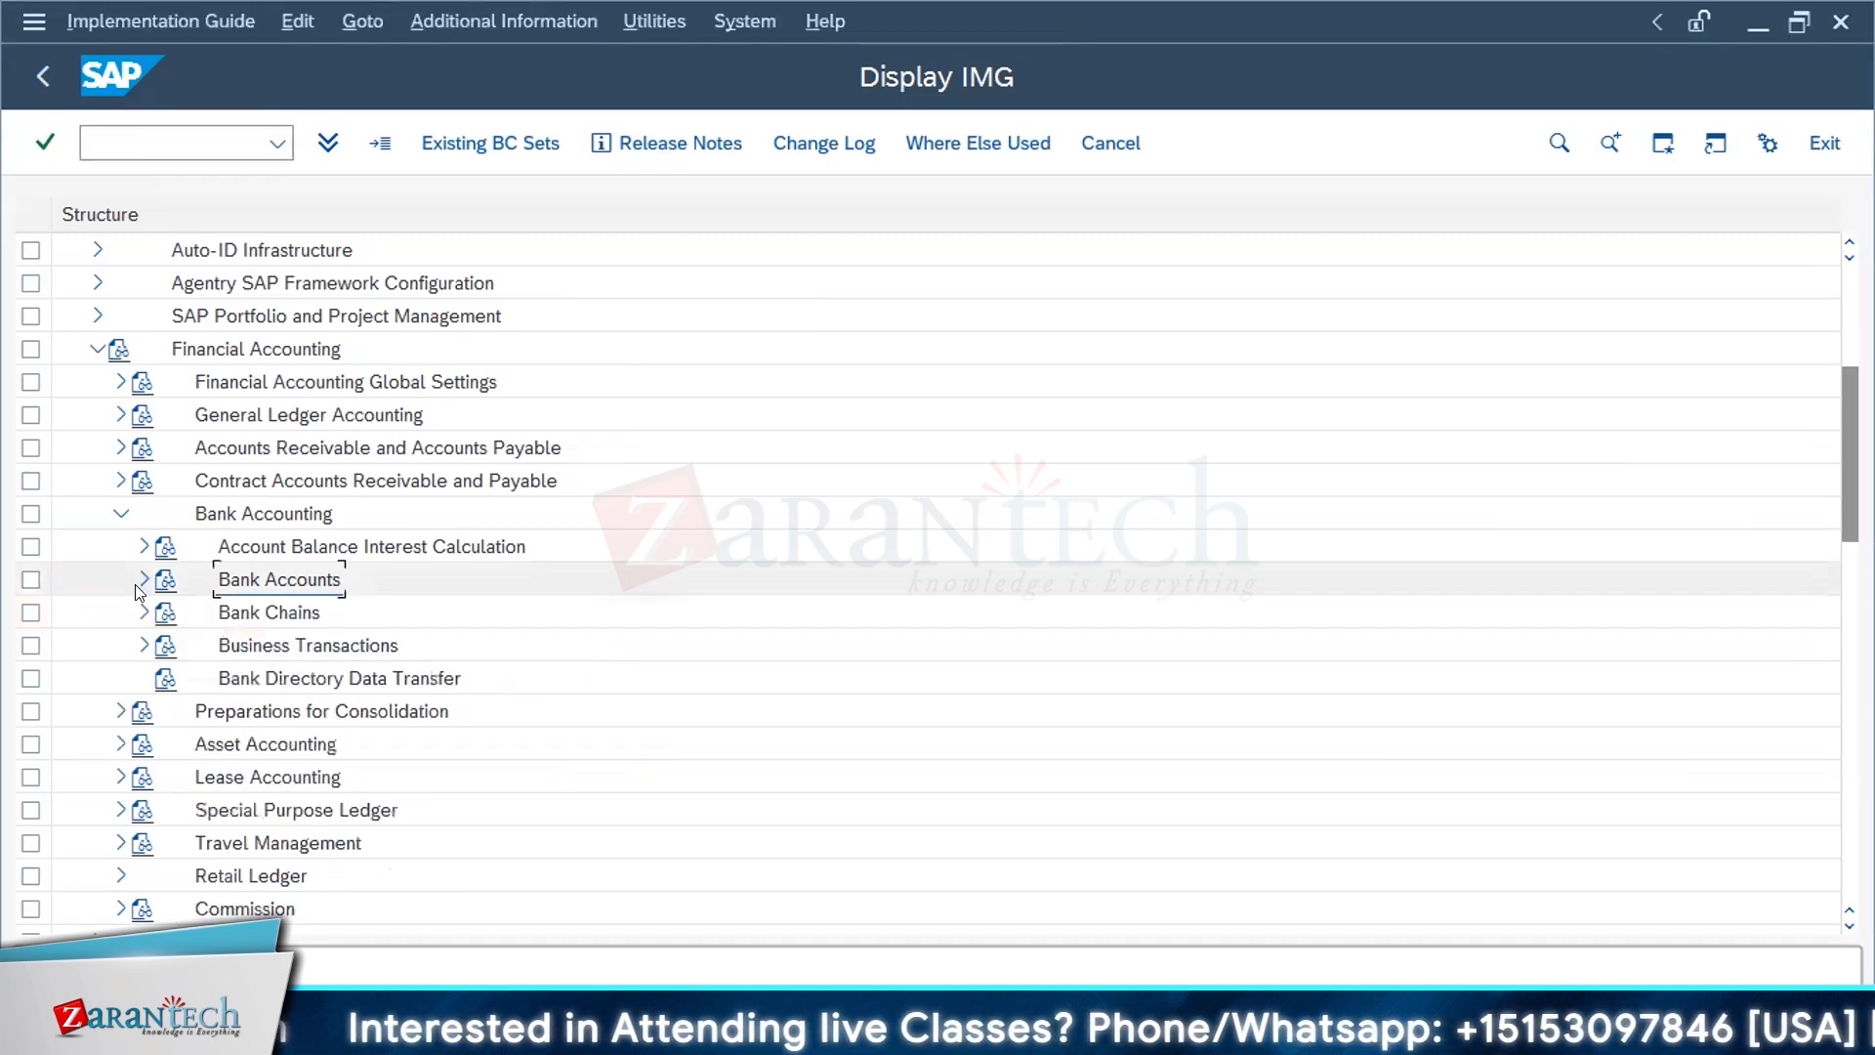
{"action": "left_click", "coordinate": [142, 645]}
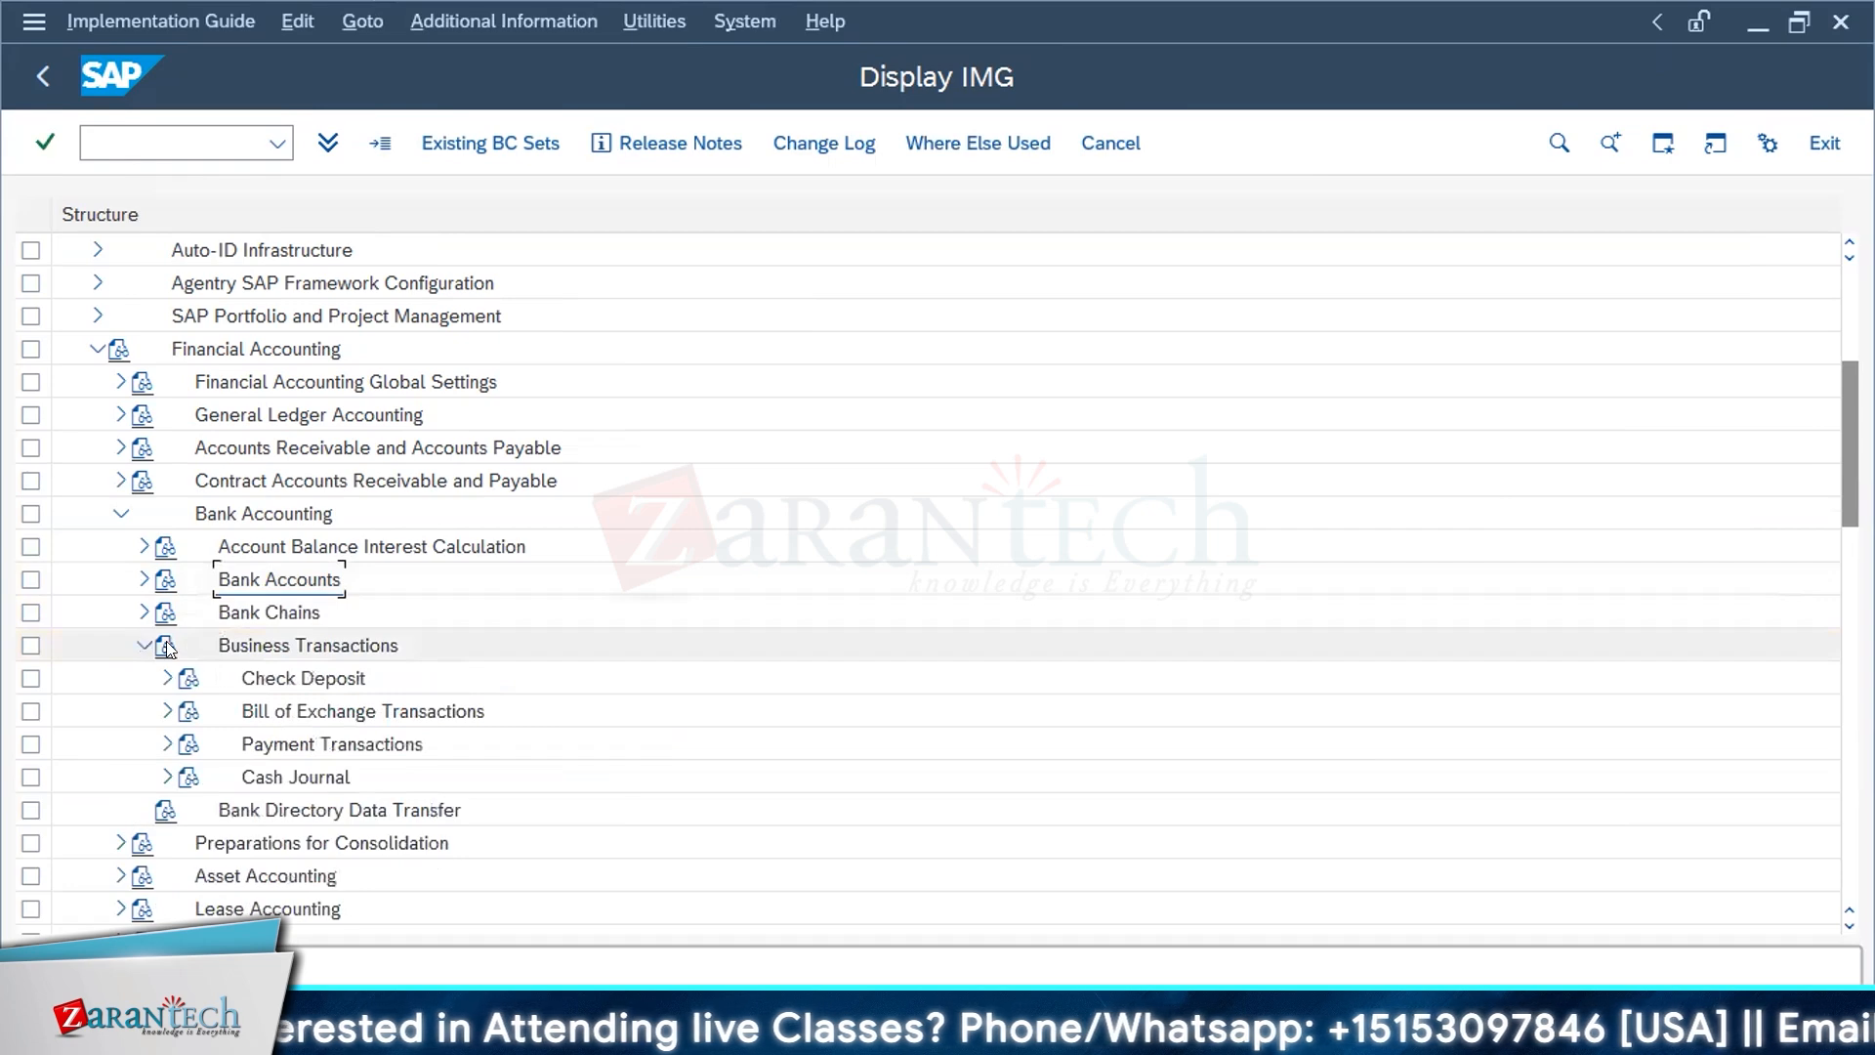
{"action": "left_click", "coordinate": [1166, 245]}
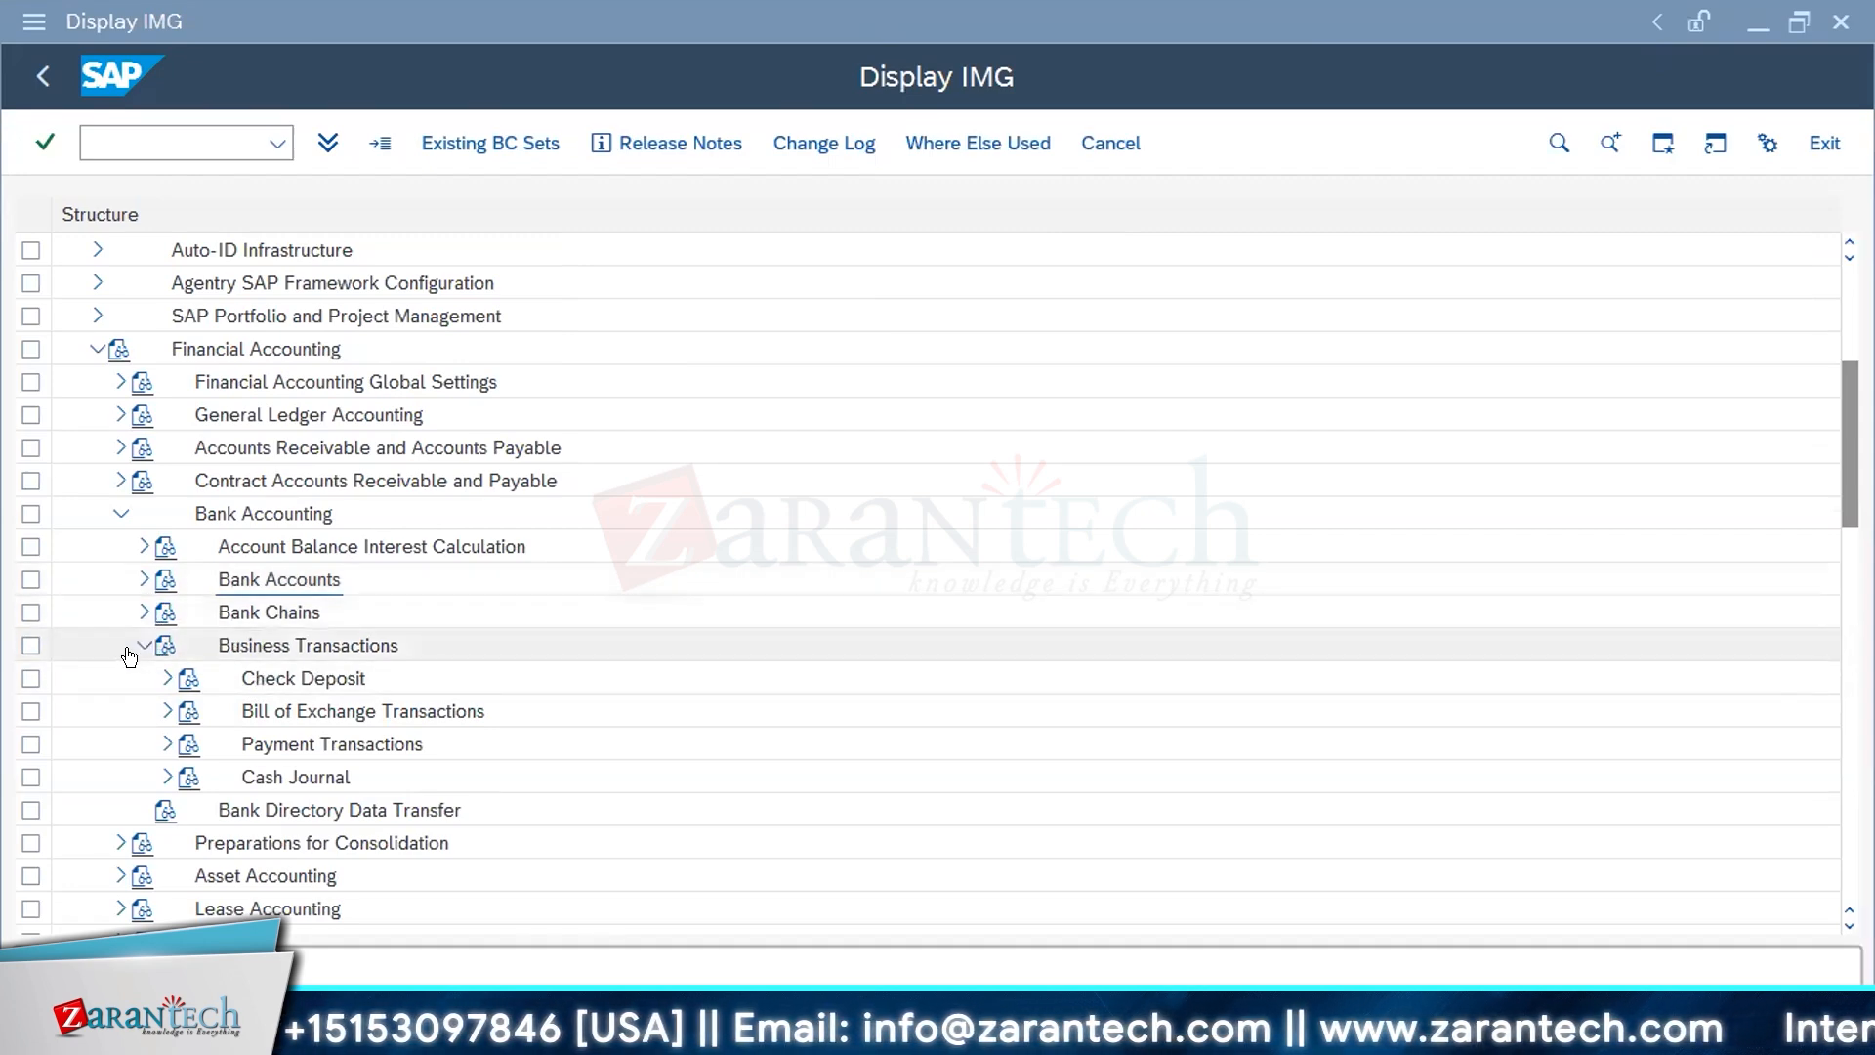
Step: Look at the Check Deposit activities under Business Transactions, collapse them and expand Payment Transactions
{"action": "left_click", "coordinate": [162, 676]}
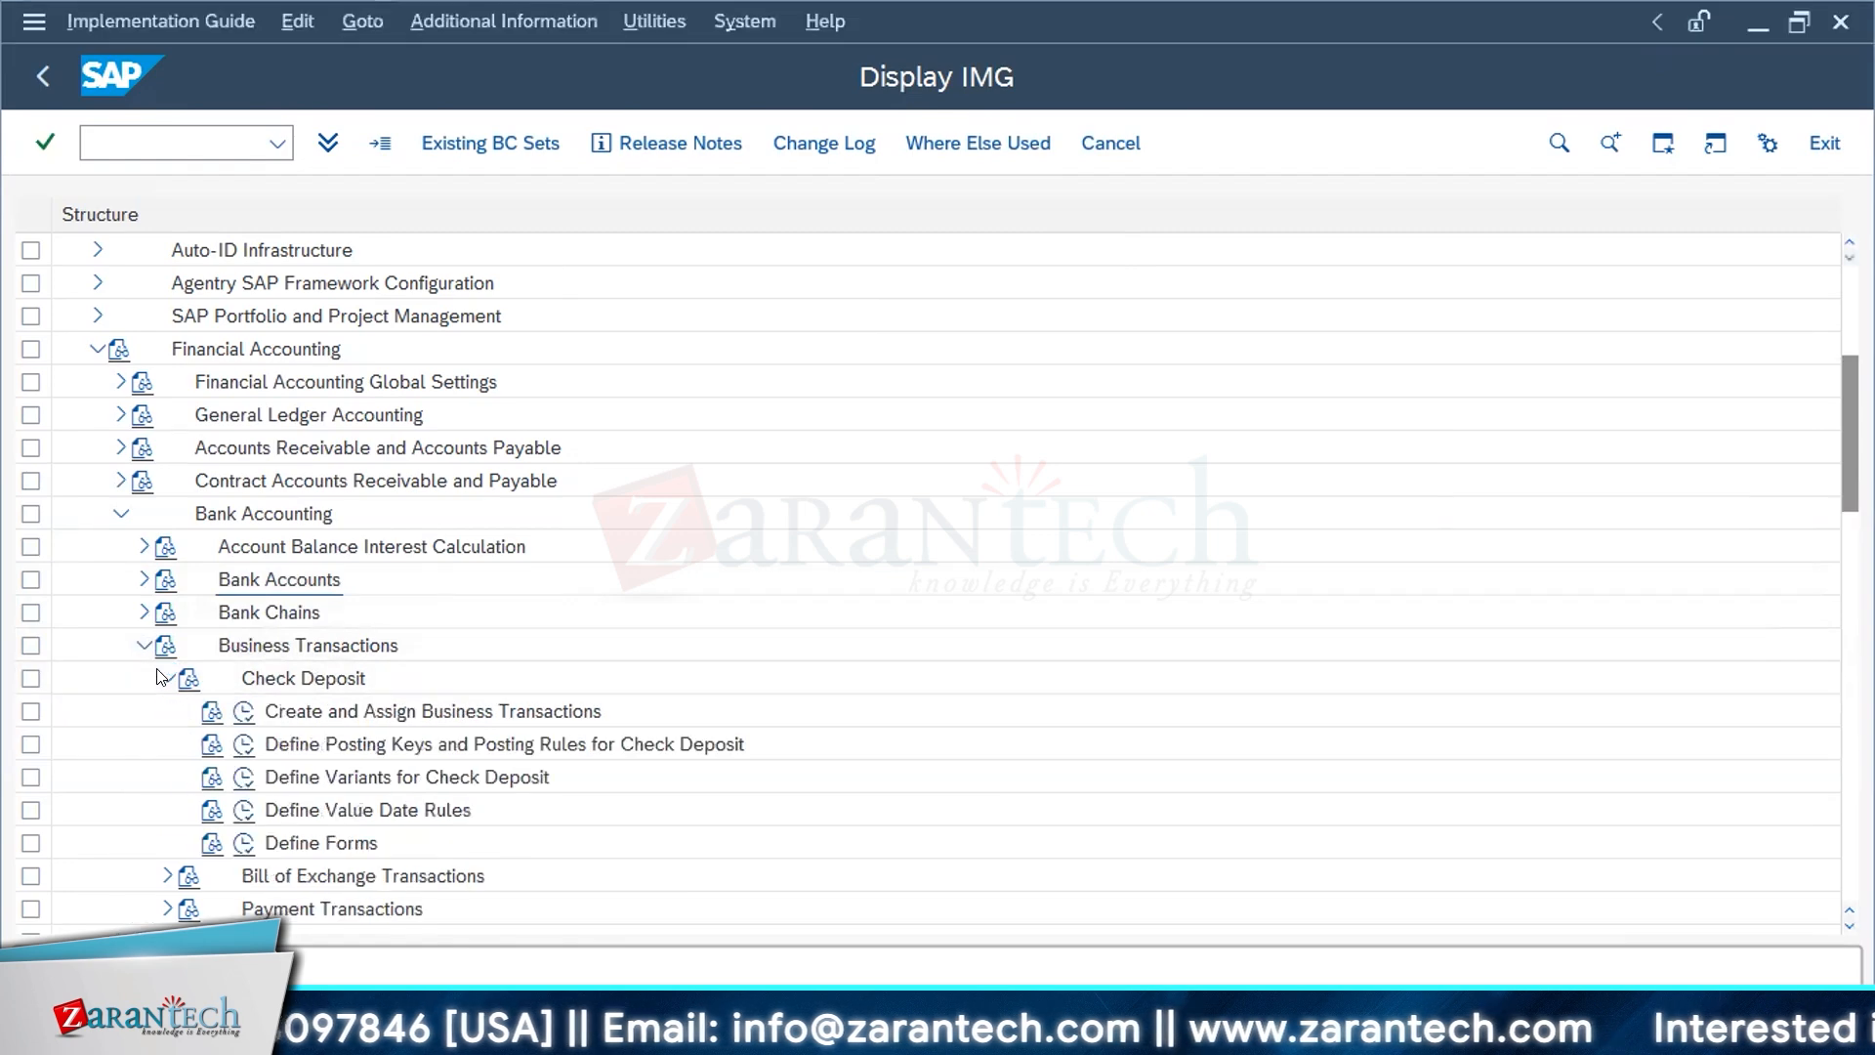
{"action": "left_click", "coordinate": [162, 678]}
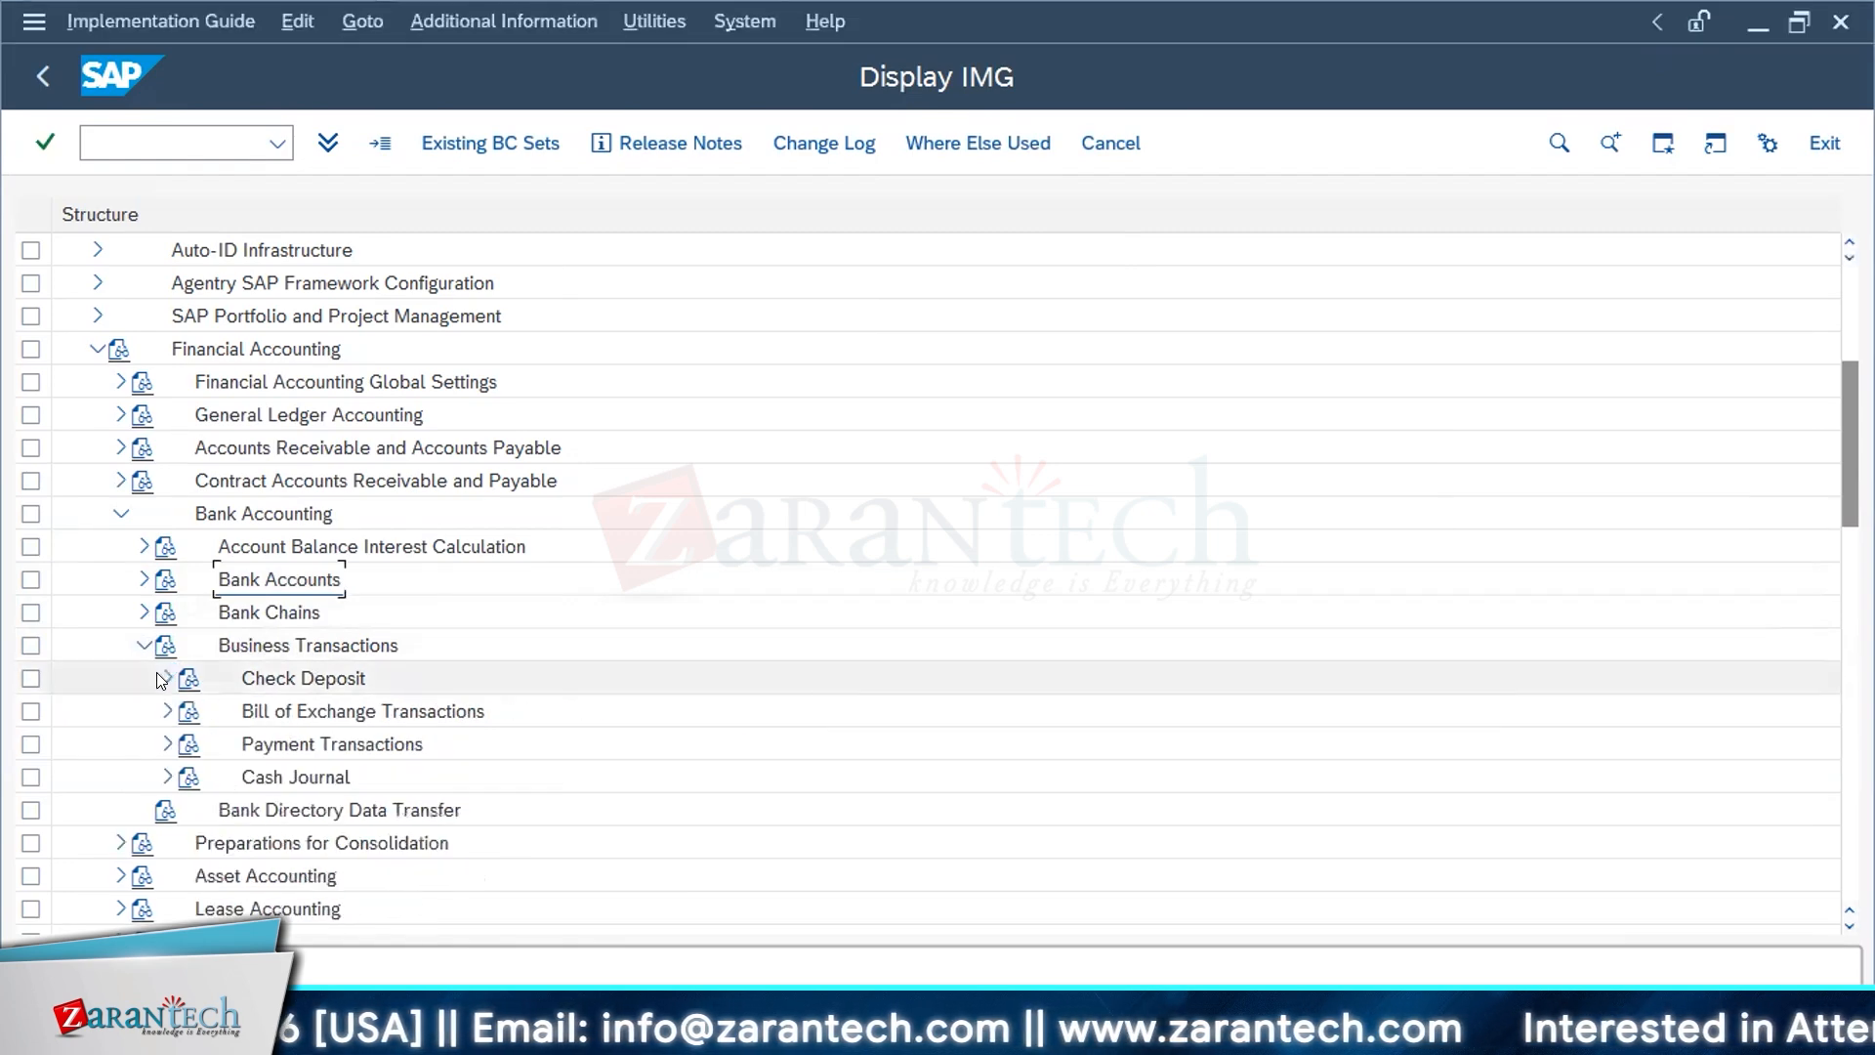
{"action": "left_click", "coordinate": [166, 744]}
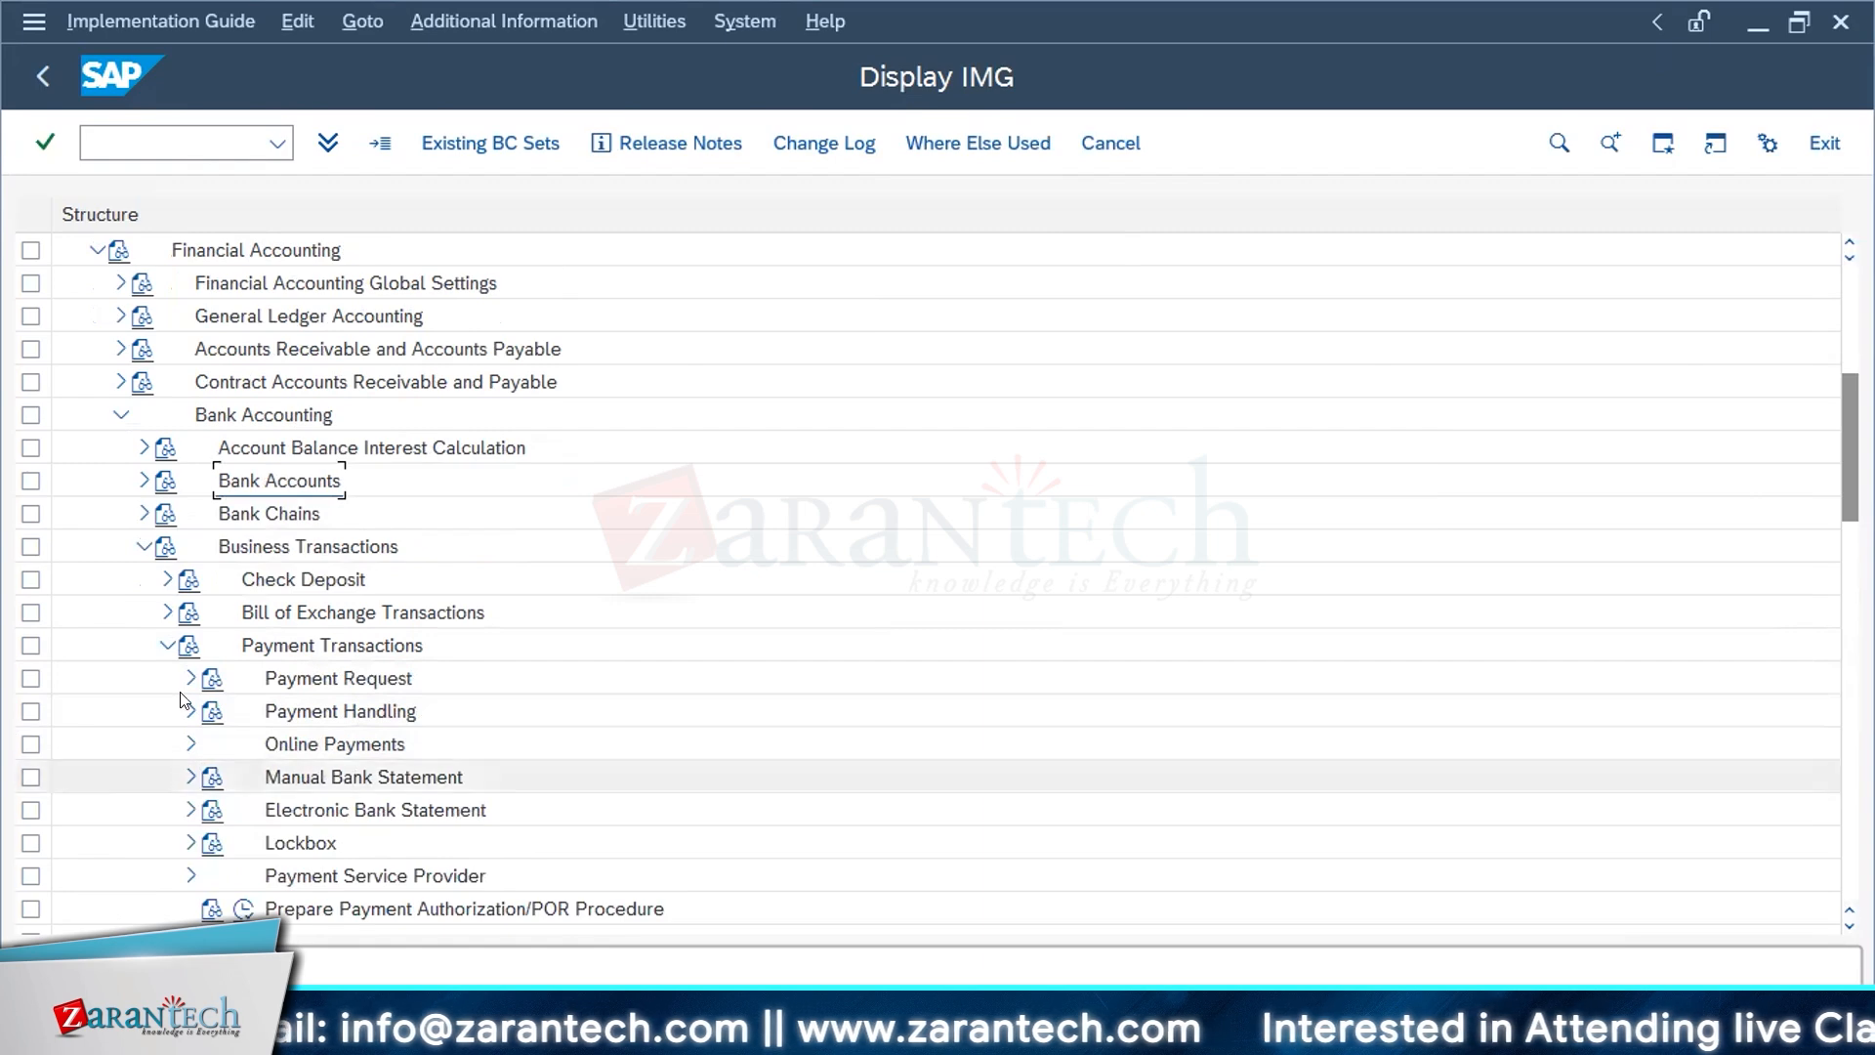
Step: Trace the path from Bank Accounting through Business Transactions to the bank statement nodes, and expand Electronic Bank Statement
{"action": "left_click", "coordinate": [224, 238]}
{"action": "left_click", "coordinate": [224, 423]}
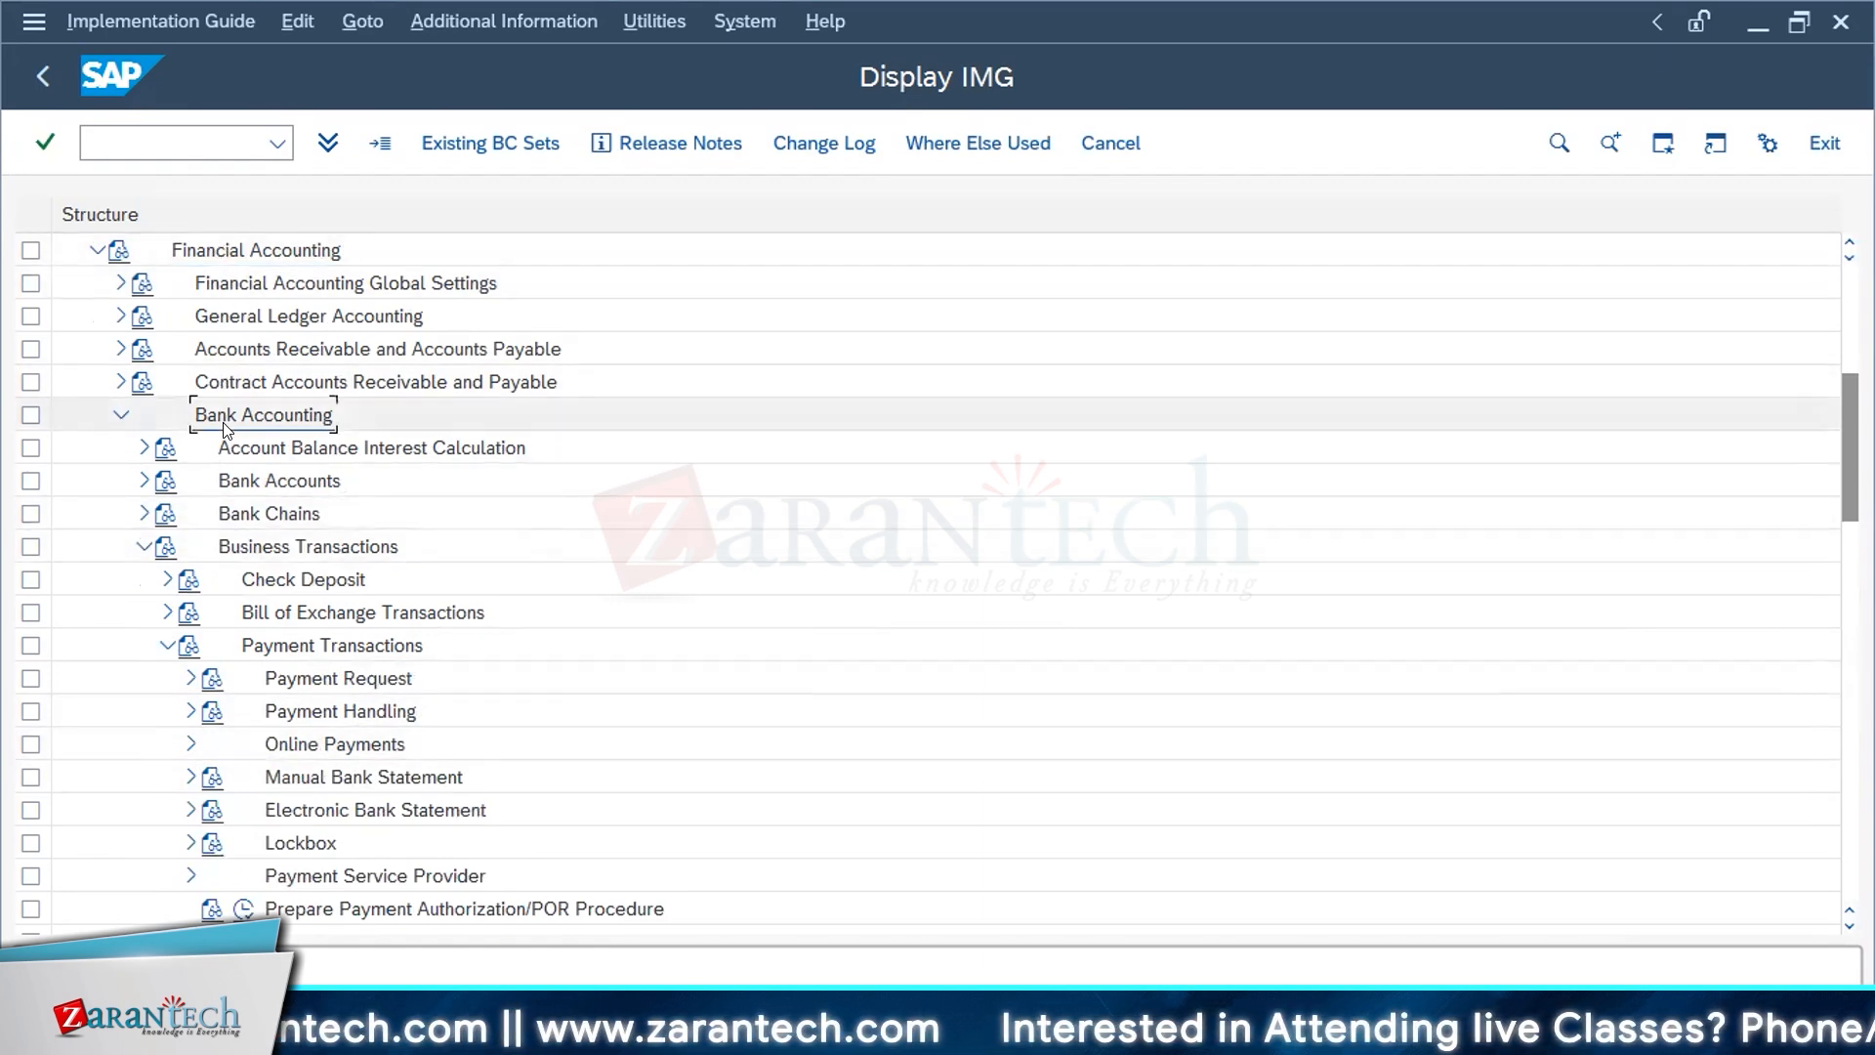
{"action": "left_click", "coordinate": [256, 553]}
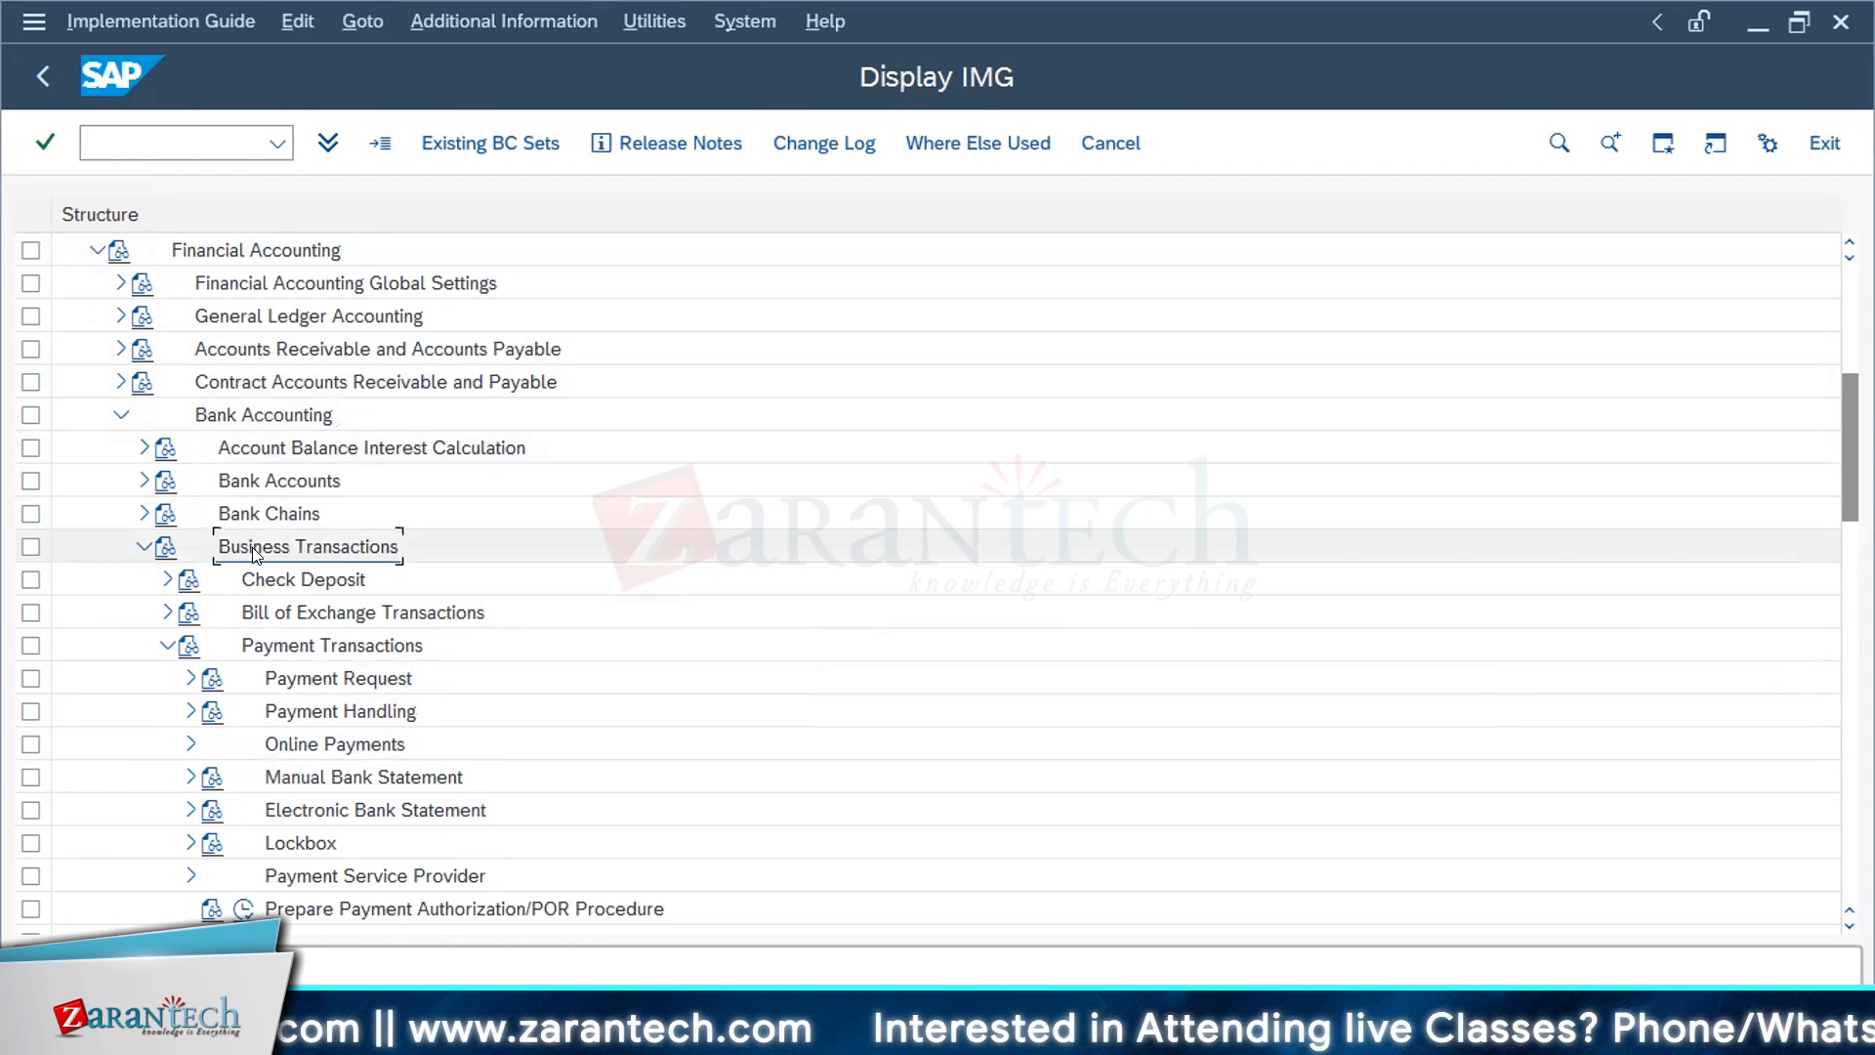
{"action": "left_click", "coordinate": [314, 781]}
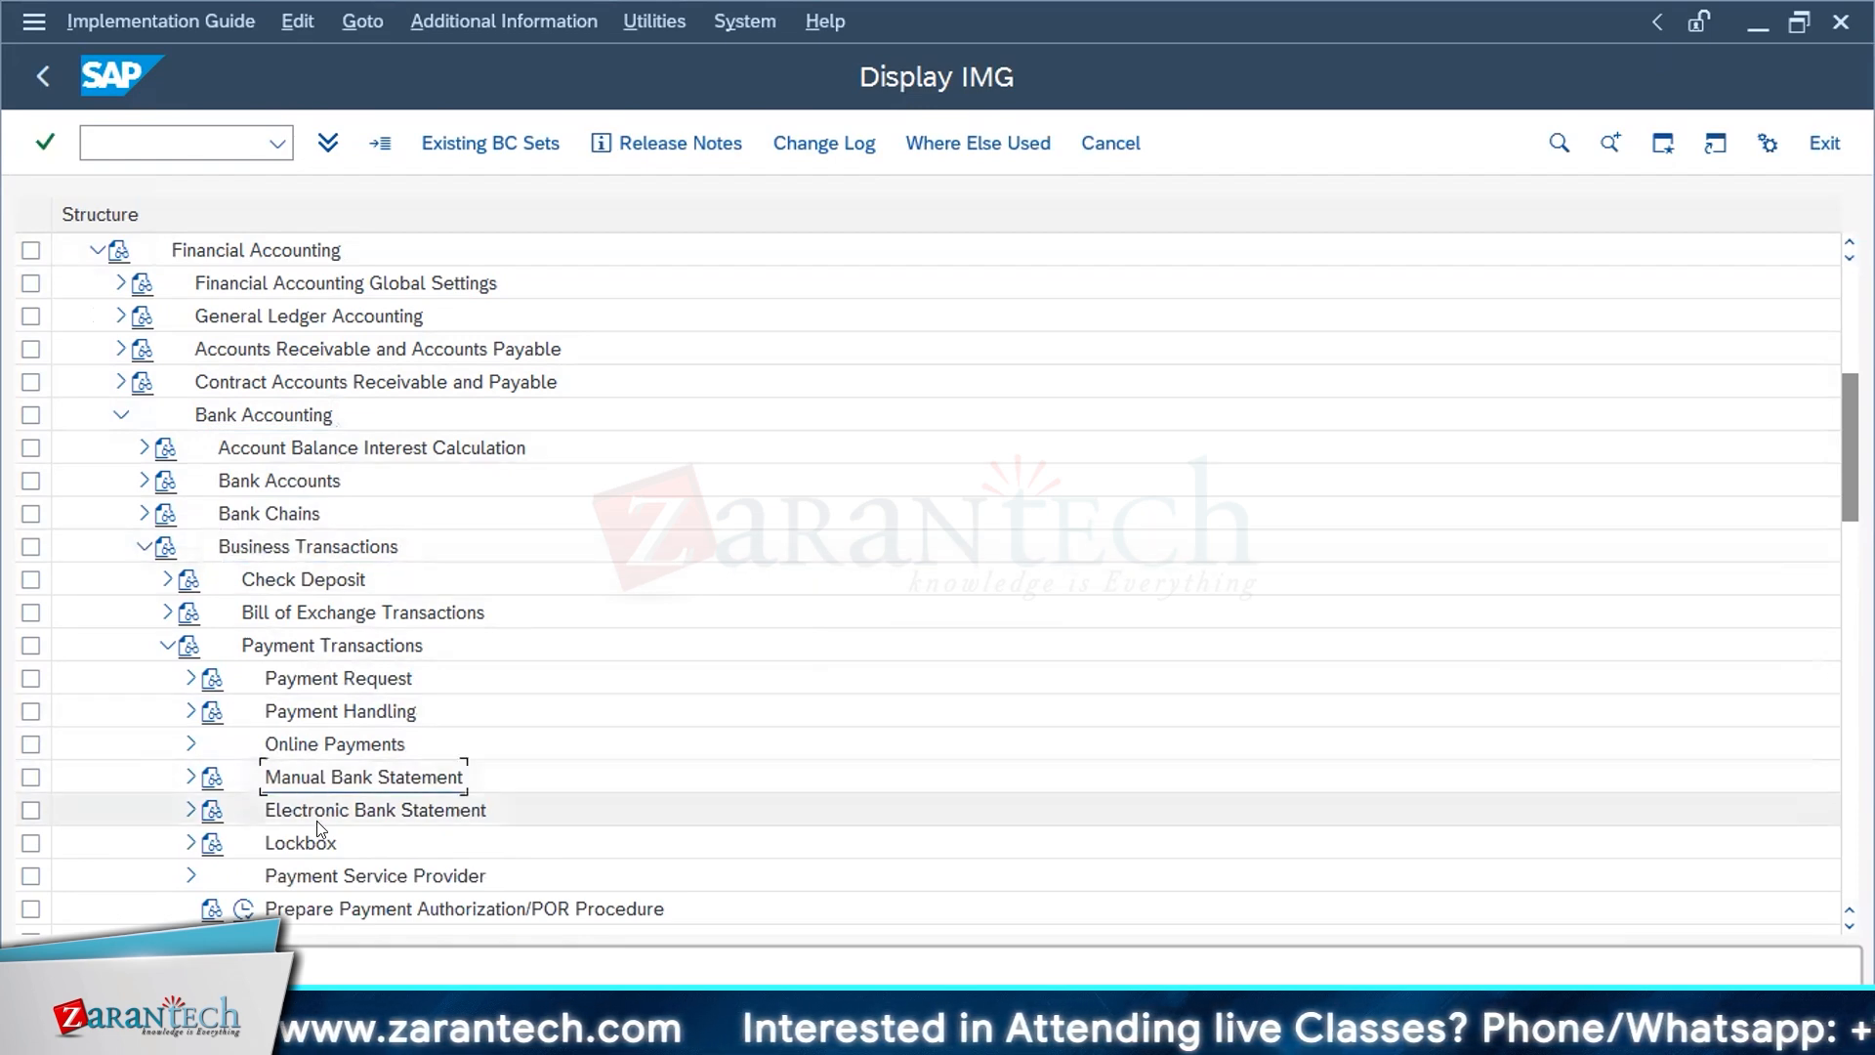
{"action": "left_click", "coordinate": [318, 819]}
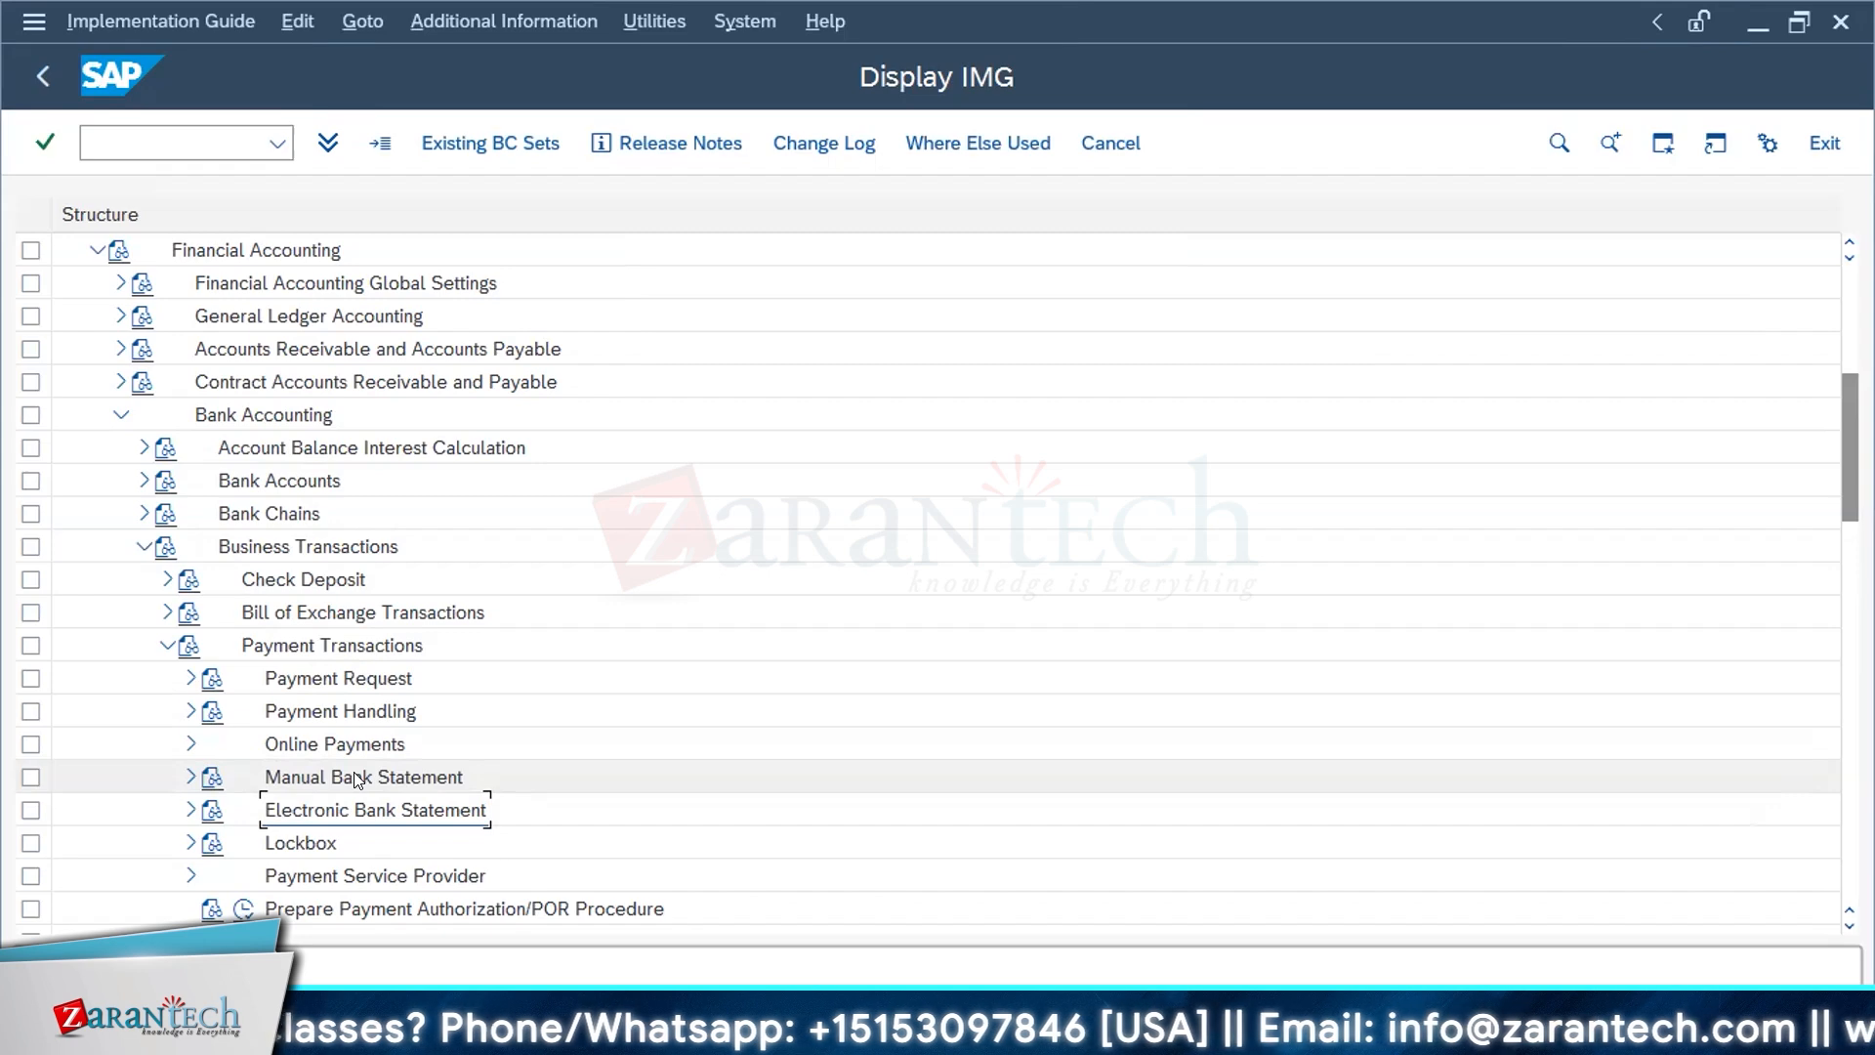
{"action": "left_click", "coordinate": [186, 811]}
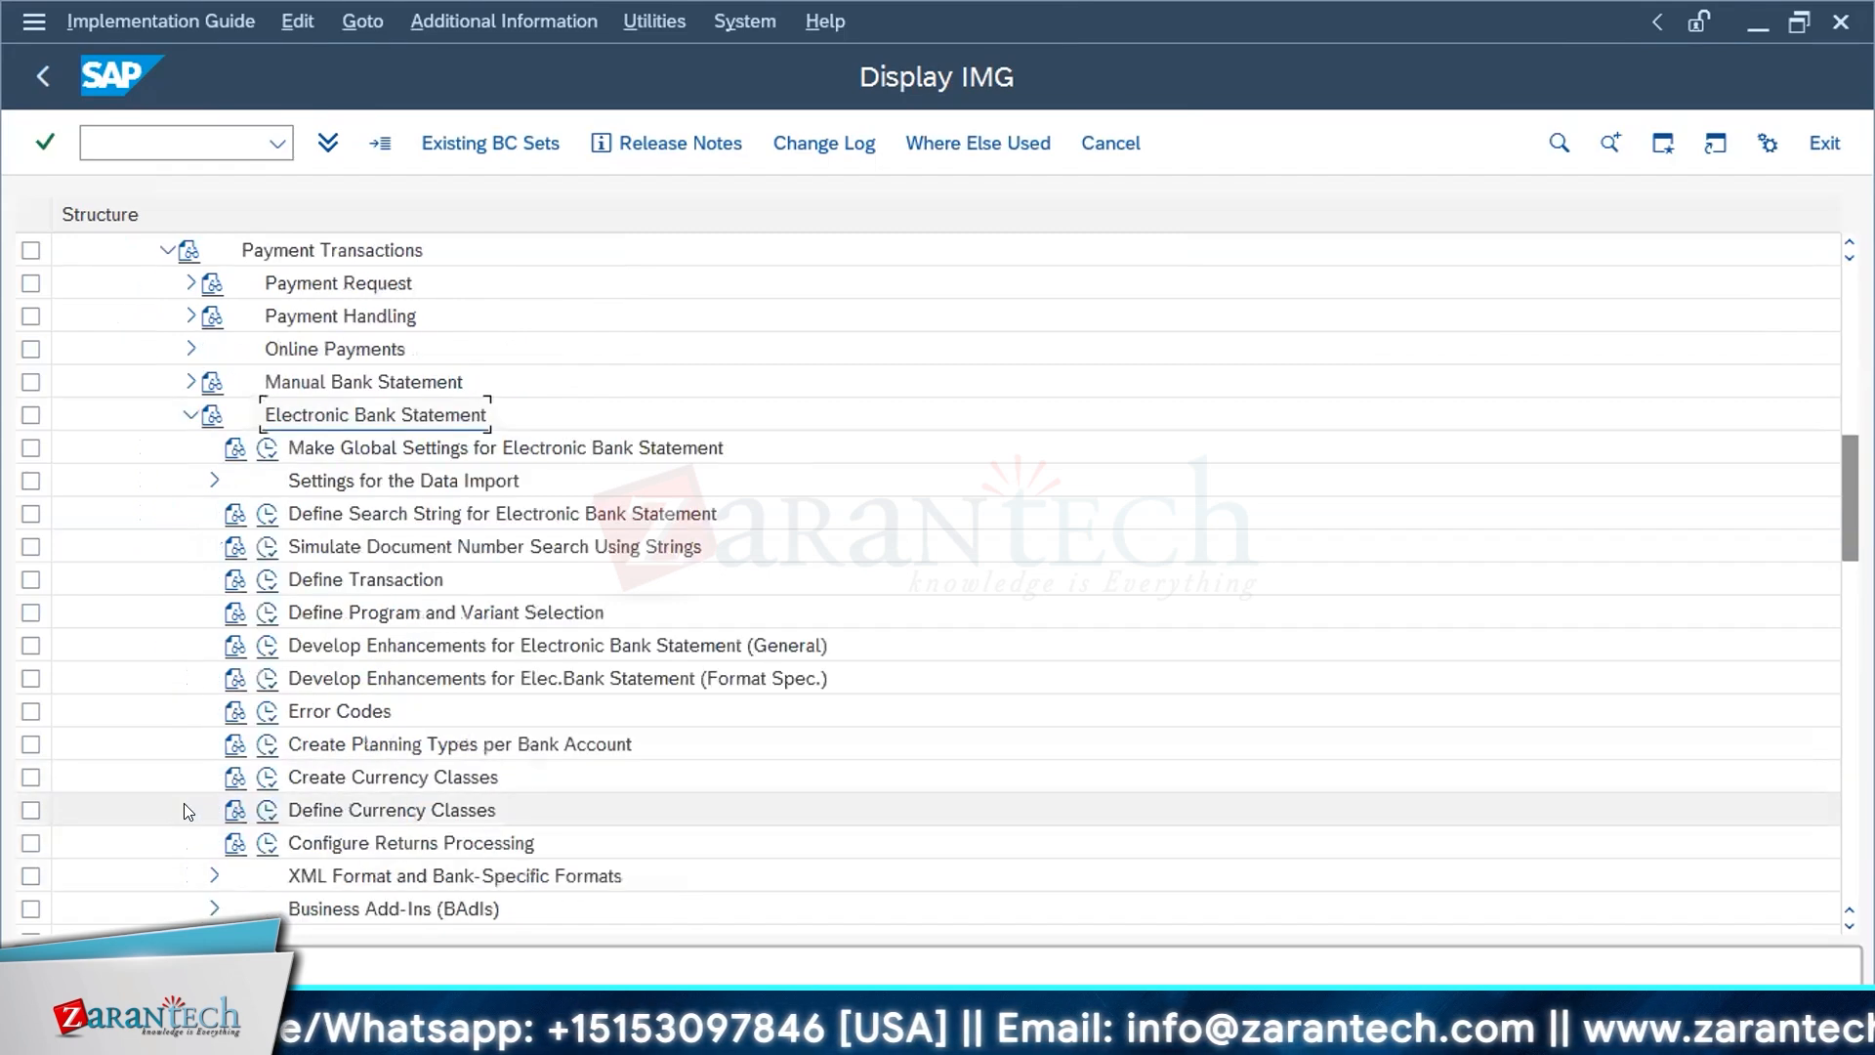
Step: Open the global settings for the electronic bank statement with chart of accounts 91A0, widen the dialog structure and review the account symbols
{"action": "left_click", "coordinate": [261, 451]}
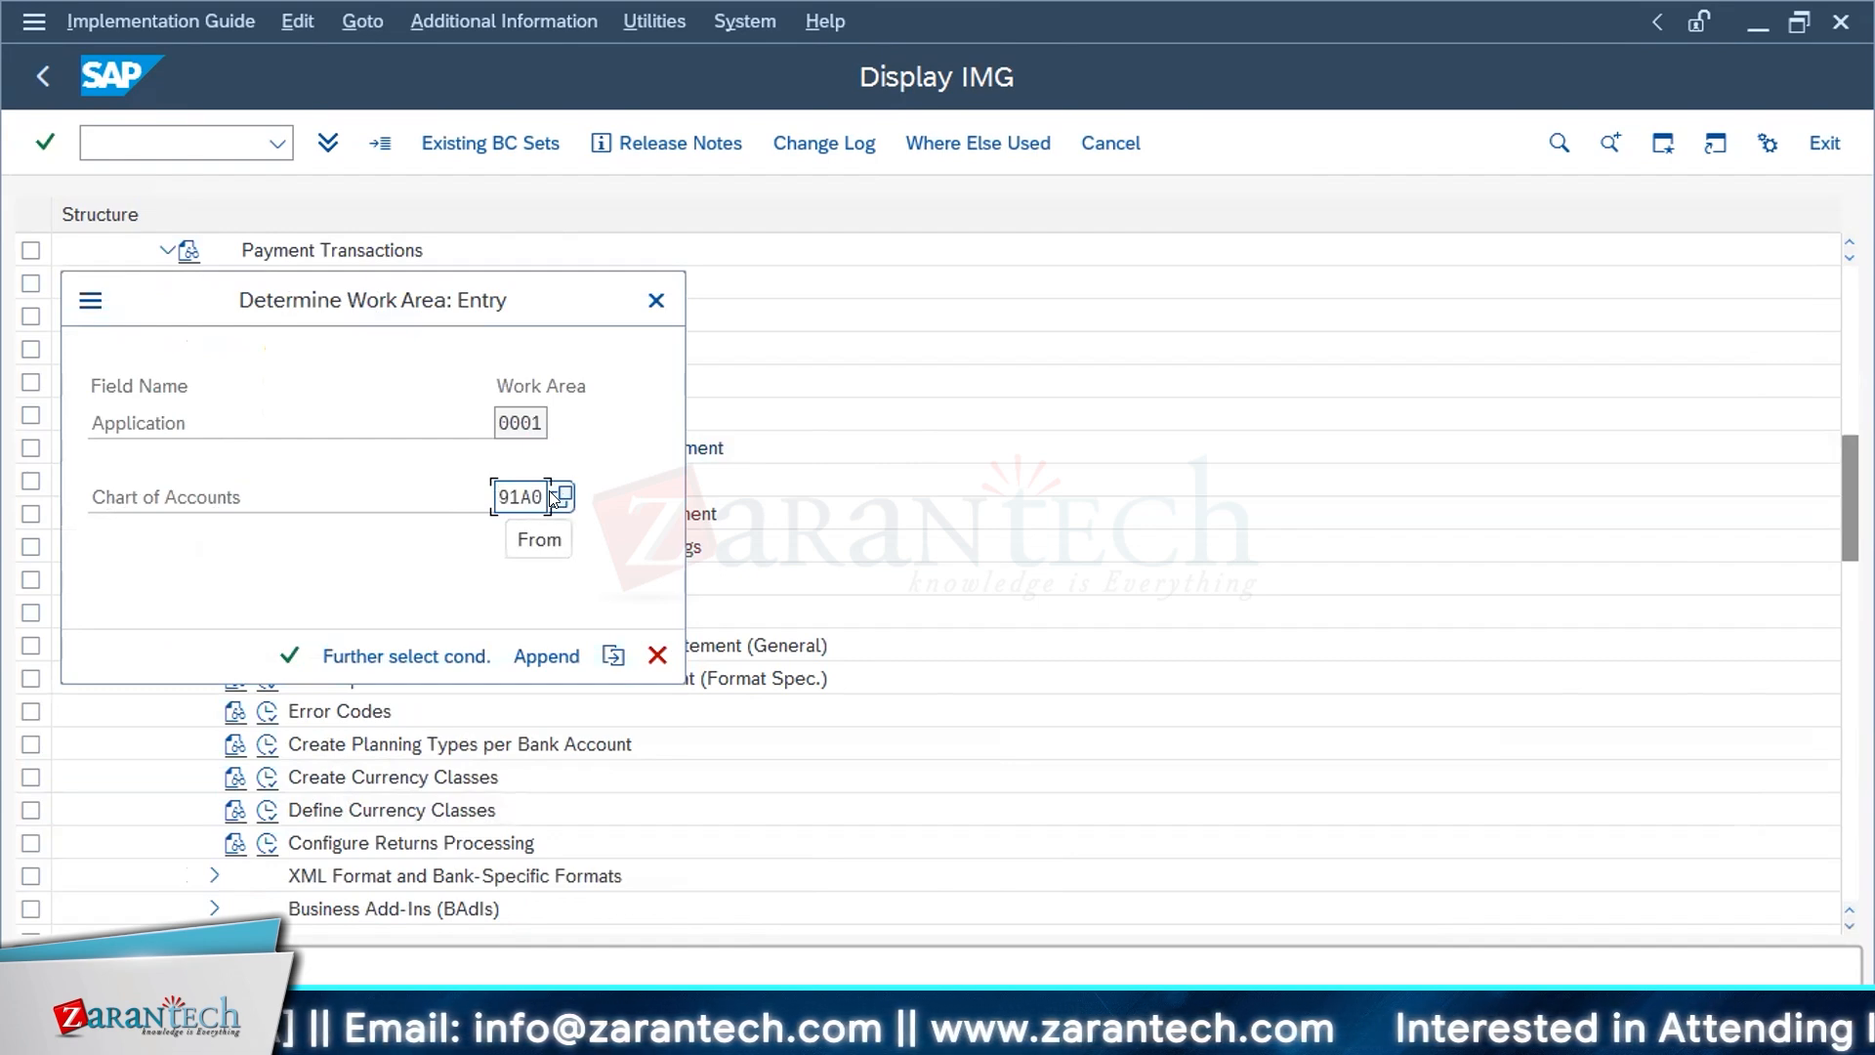
{"action": "left_click", "coordinate": [290, 656]}
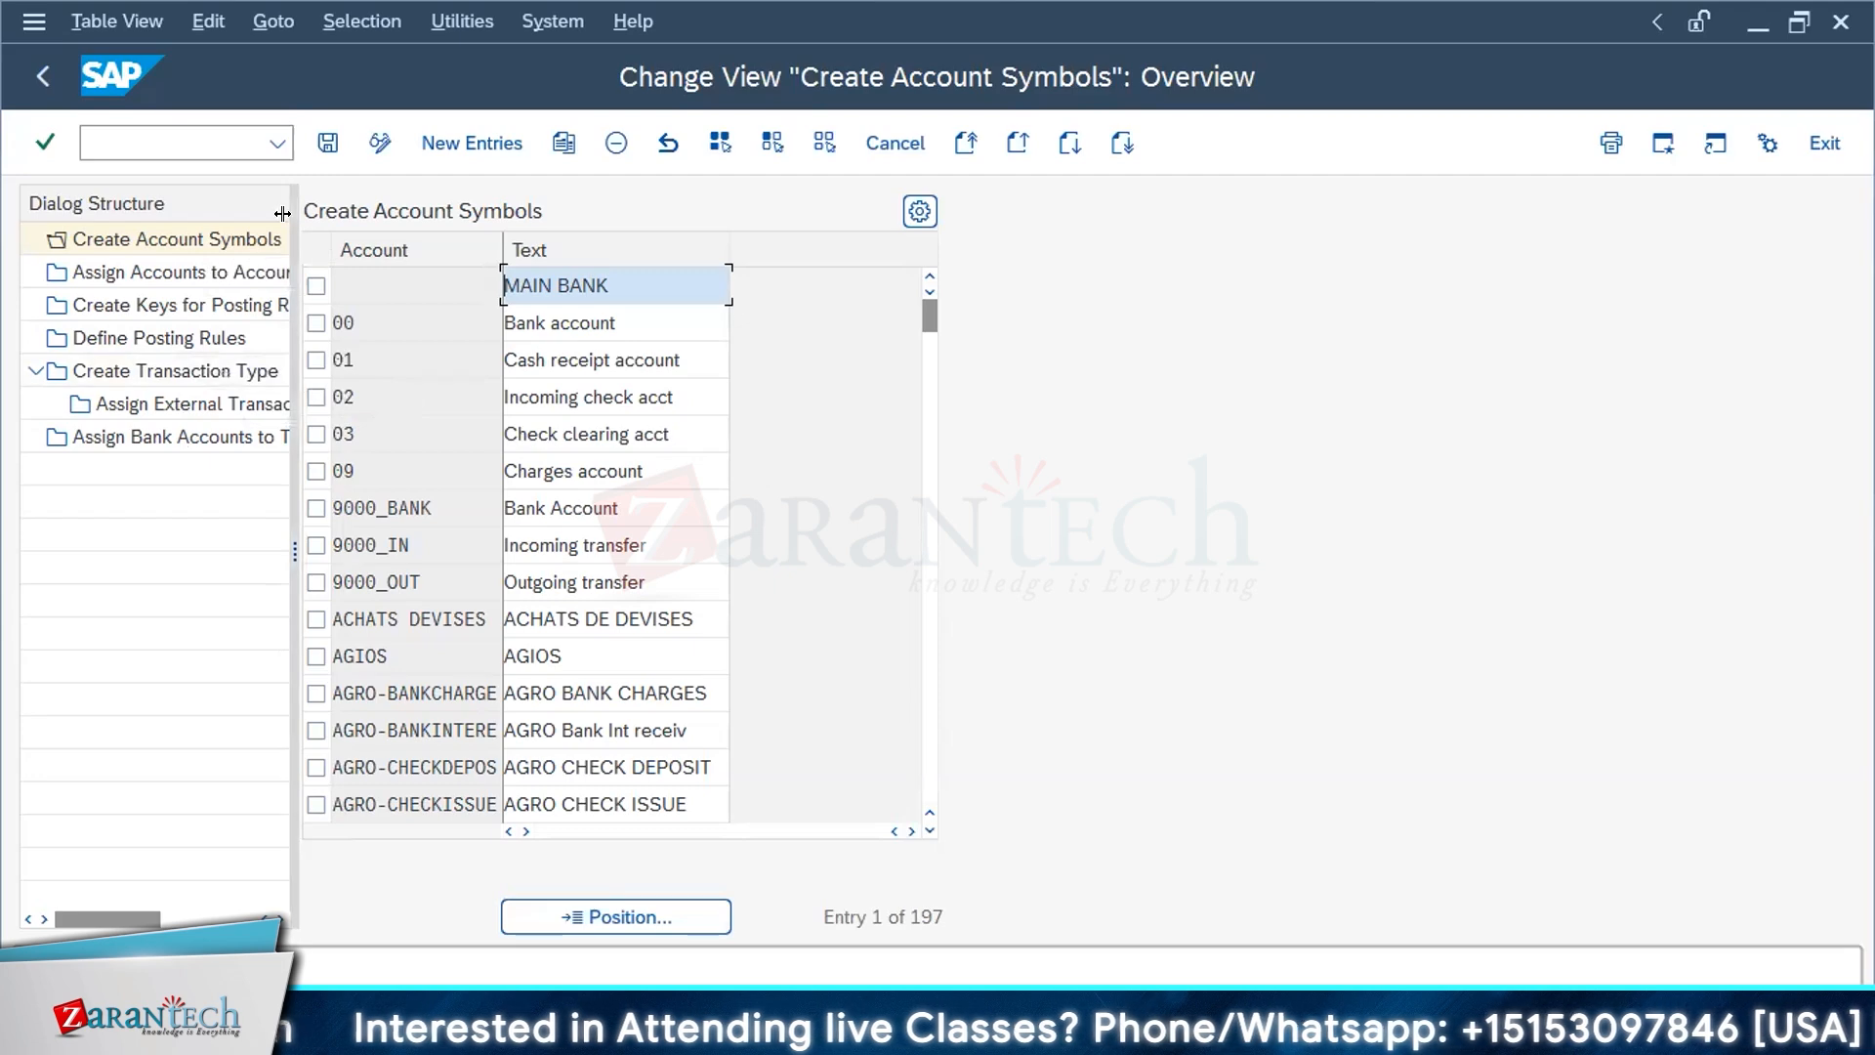
{"action": "left_click_drag", "start_coordinate": [282, 212], "coordinate": [419, 213]}
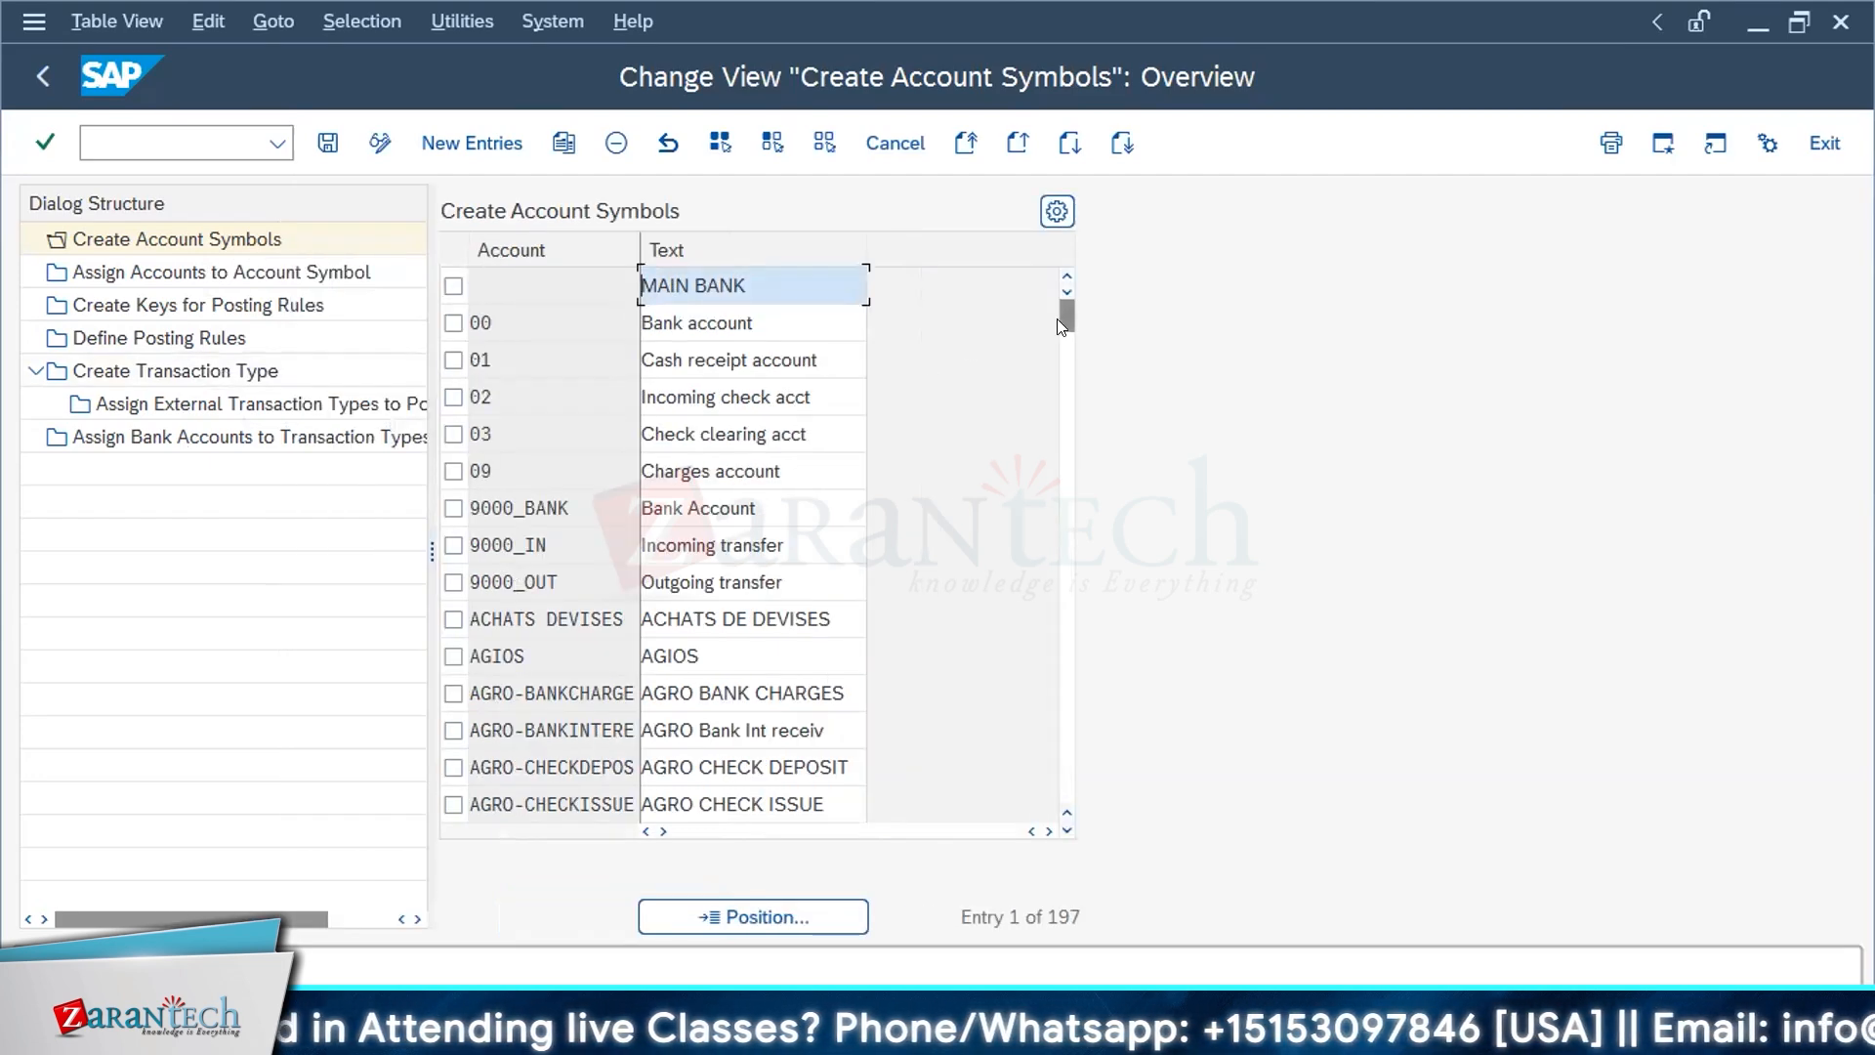
{"action": "scroll", "coordinate": [603, 604], "scroll_direction": "down", "scroll_amount": 1}
{"action": "scroll", "coordinate": [604, 604], "scroll_direction": "down", "scroll_amount": 3}
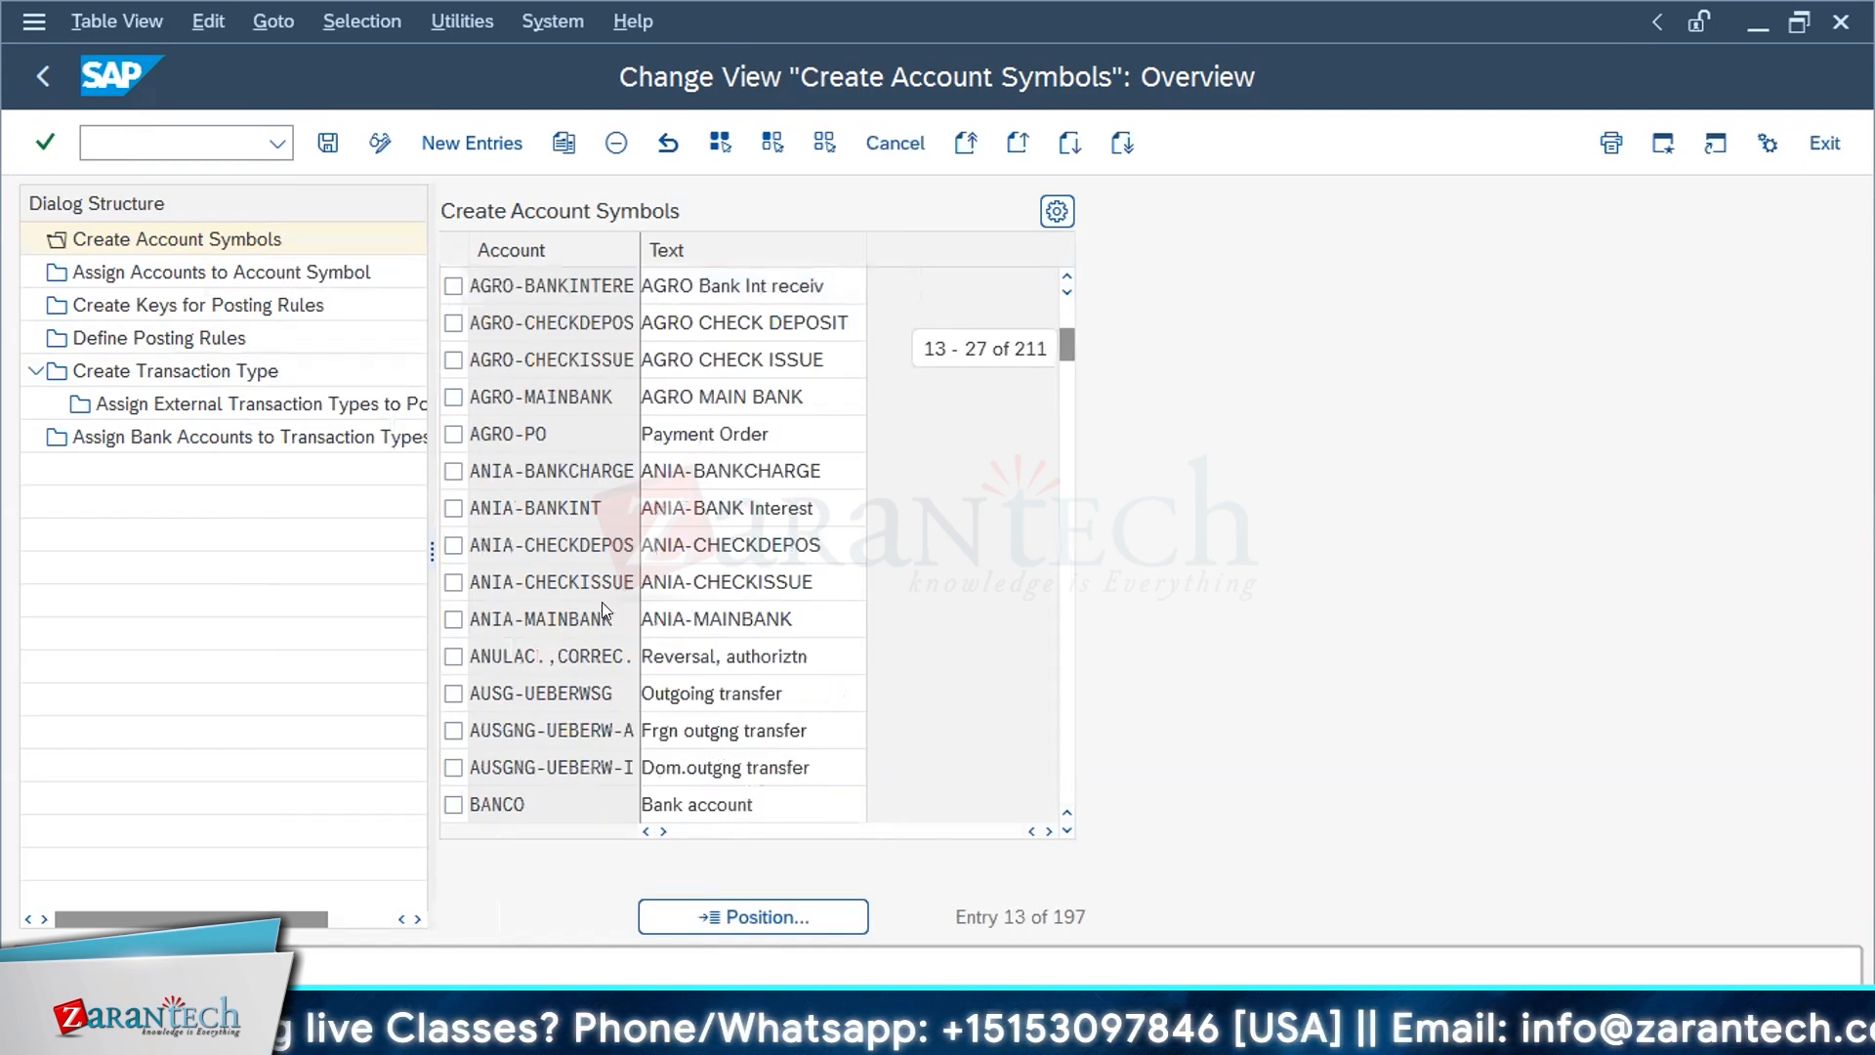
{"action": "scroll", "coordinate": [654, 545], "scroll_direction": "down", "scroll_amount": 1}
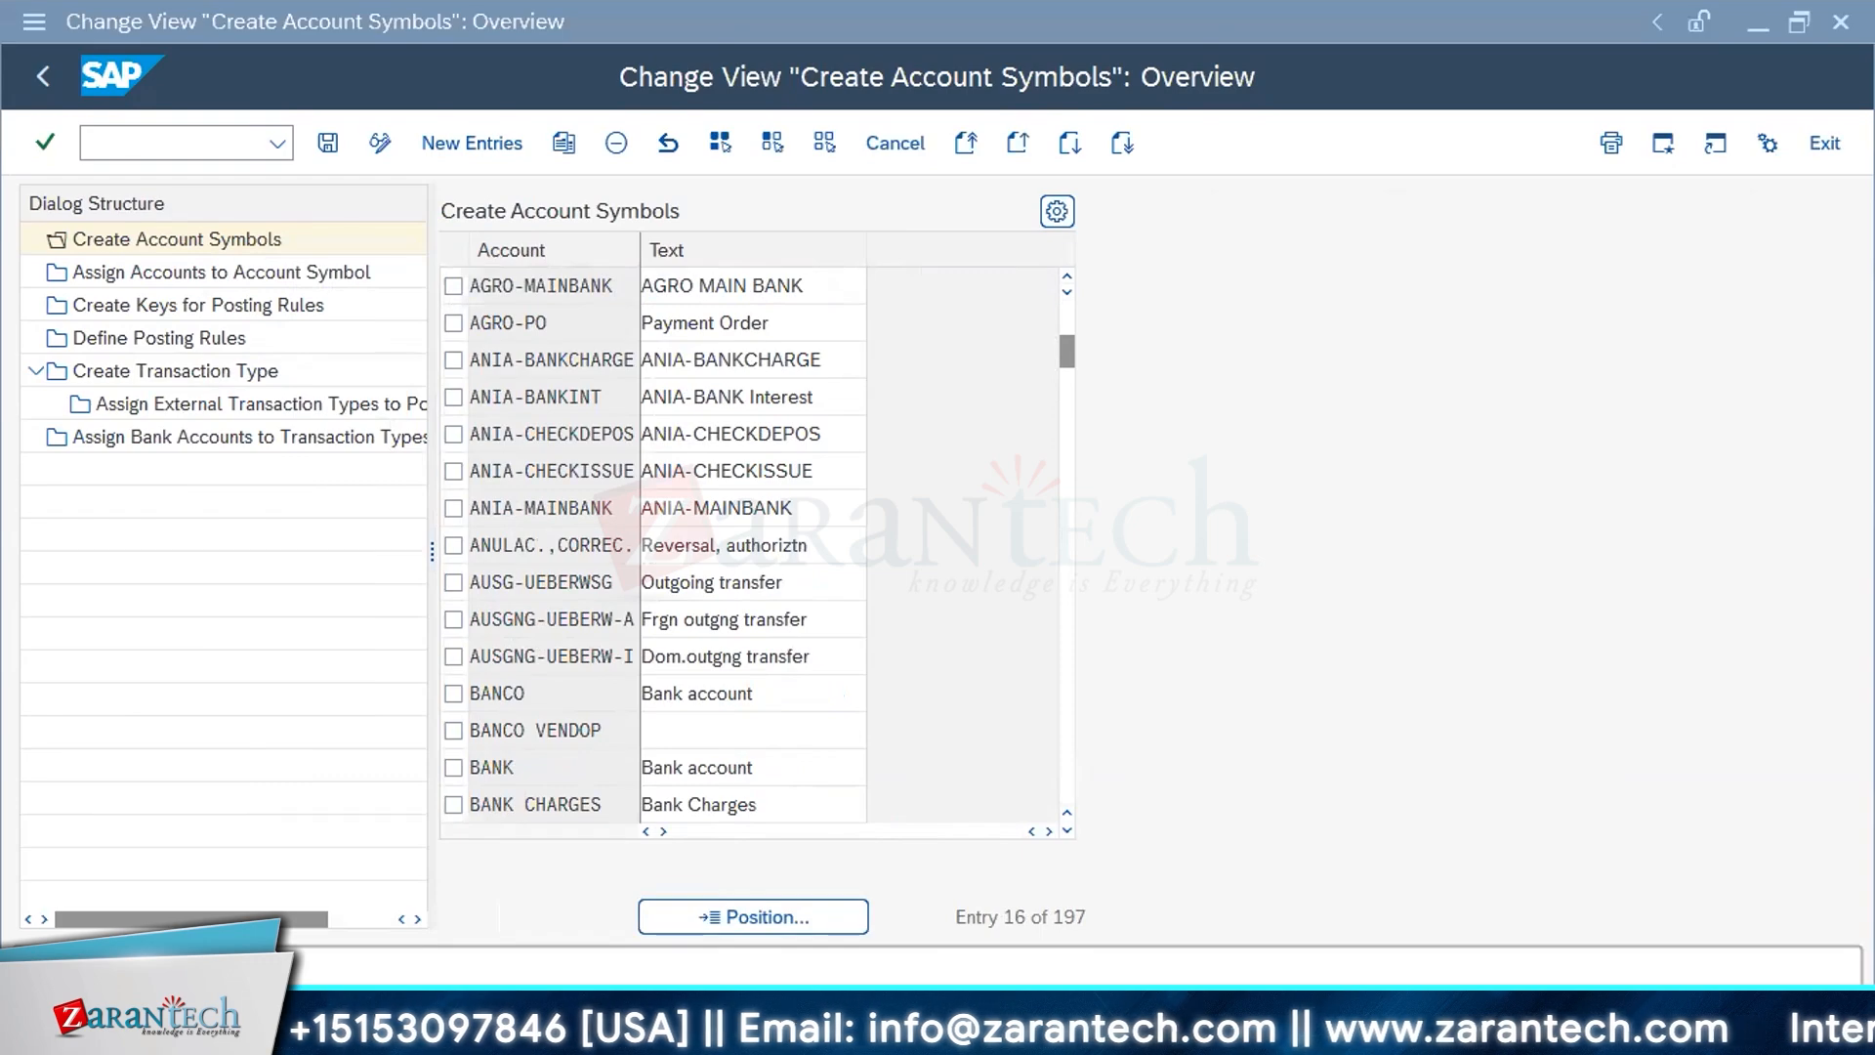
Step: Switch to the SAP FI Bank Configuration document in Word and review its global settings and Create Account Symbols screenshots
{"action": "key", "text": "alt+Tab"}
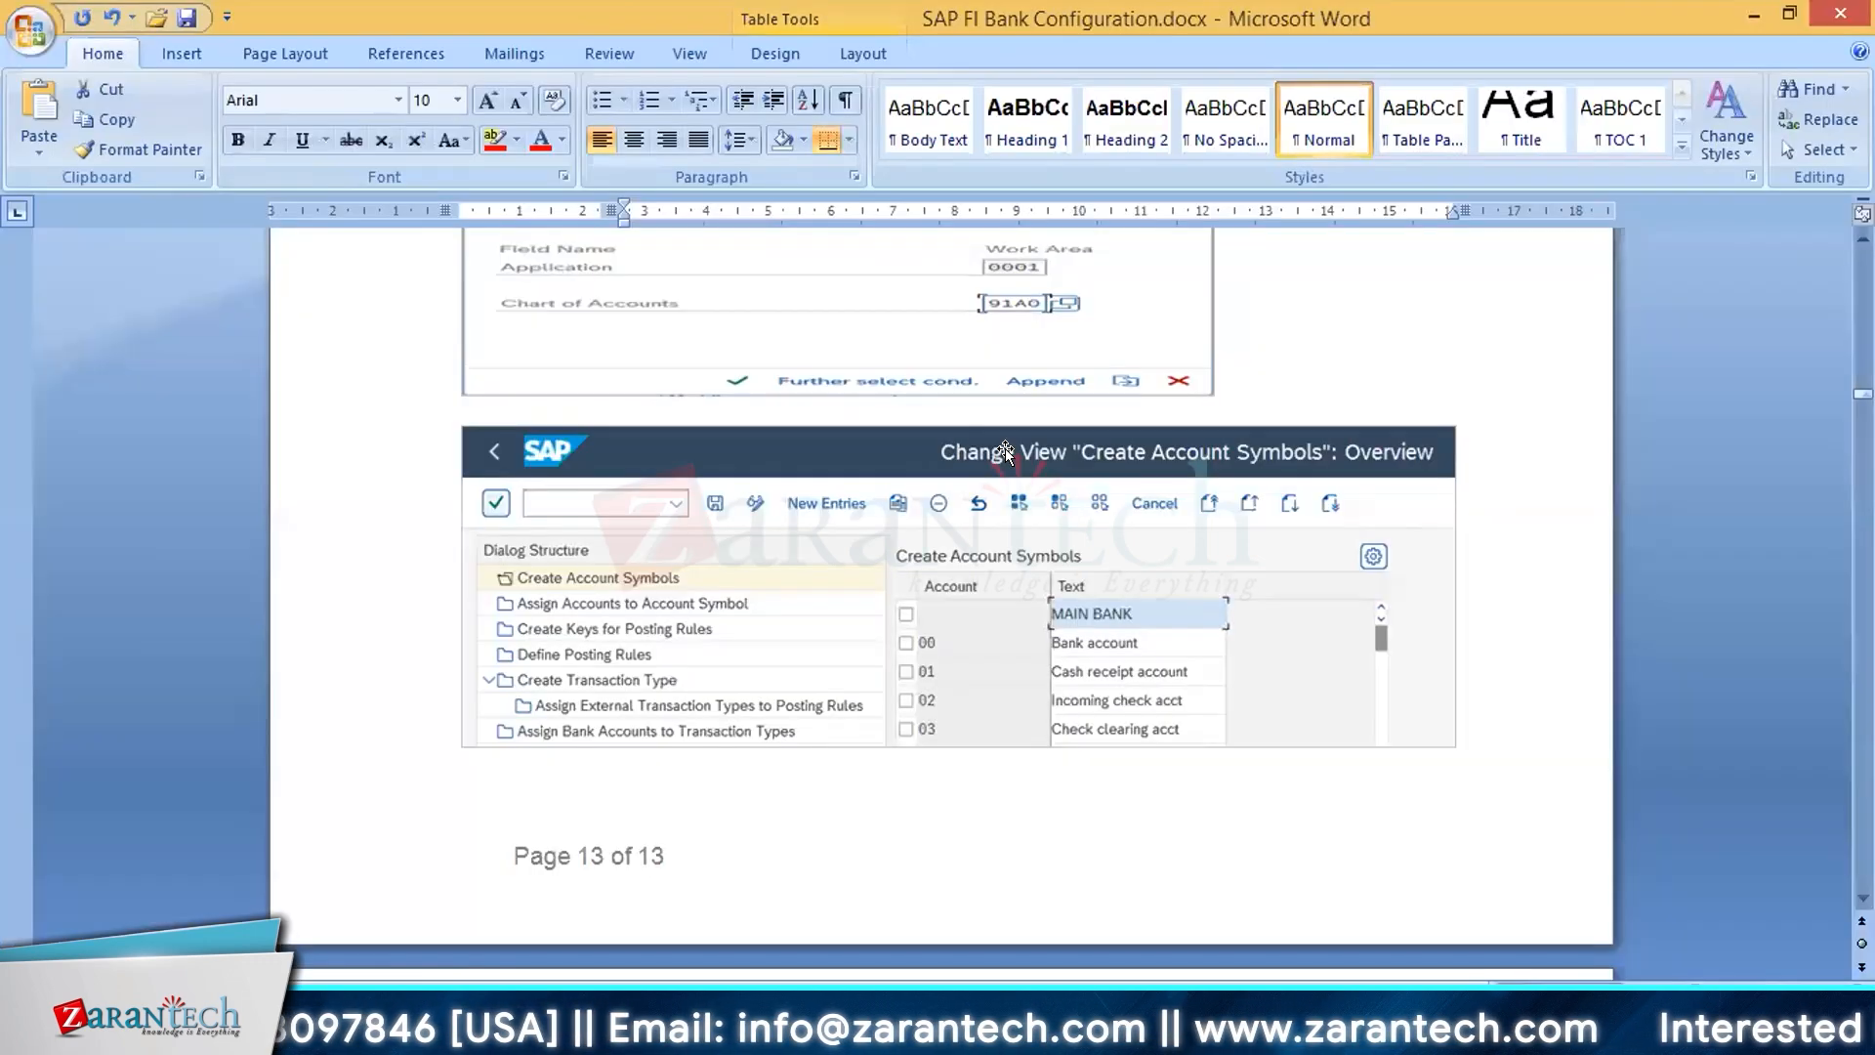
{"action": "scroll", "coordinate": [1006, 452], "scroll_direction": "up", "scroll_amount": 8}
{"action": "scroll", "coordinate": [1006, 452], "scroll_direction": "up", "scroll_amount": 6}
{"action": "scroll", "coordinate": [1005, 452], "scroll_direction": "down", "scroll_amount": 20}
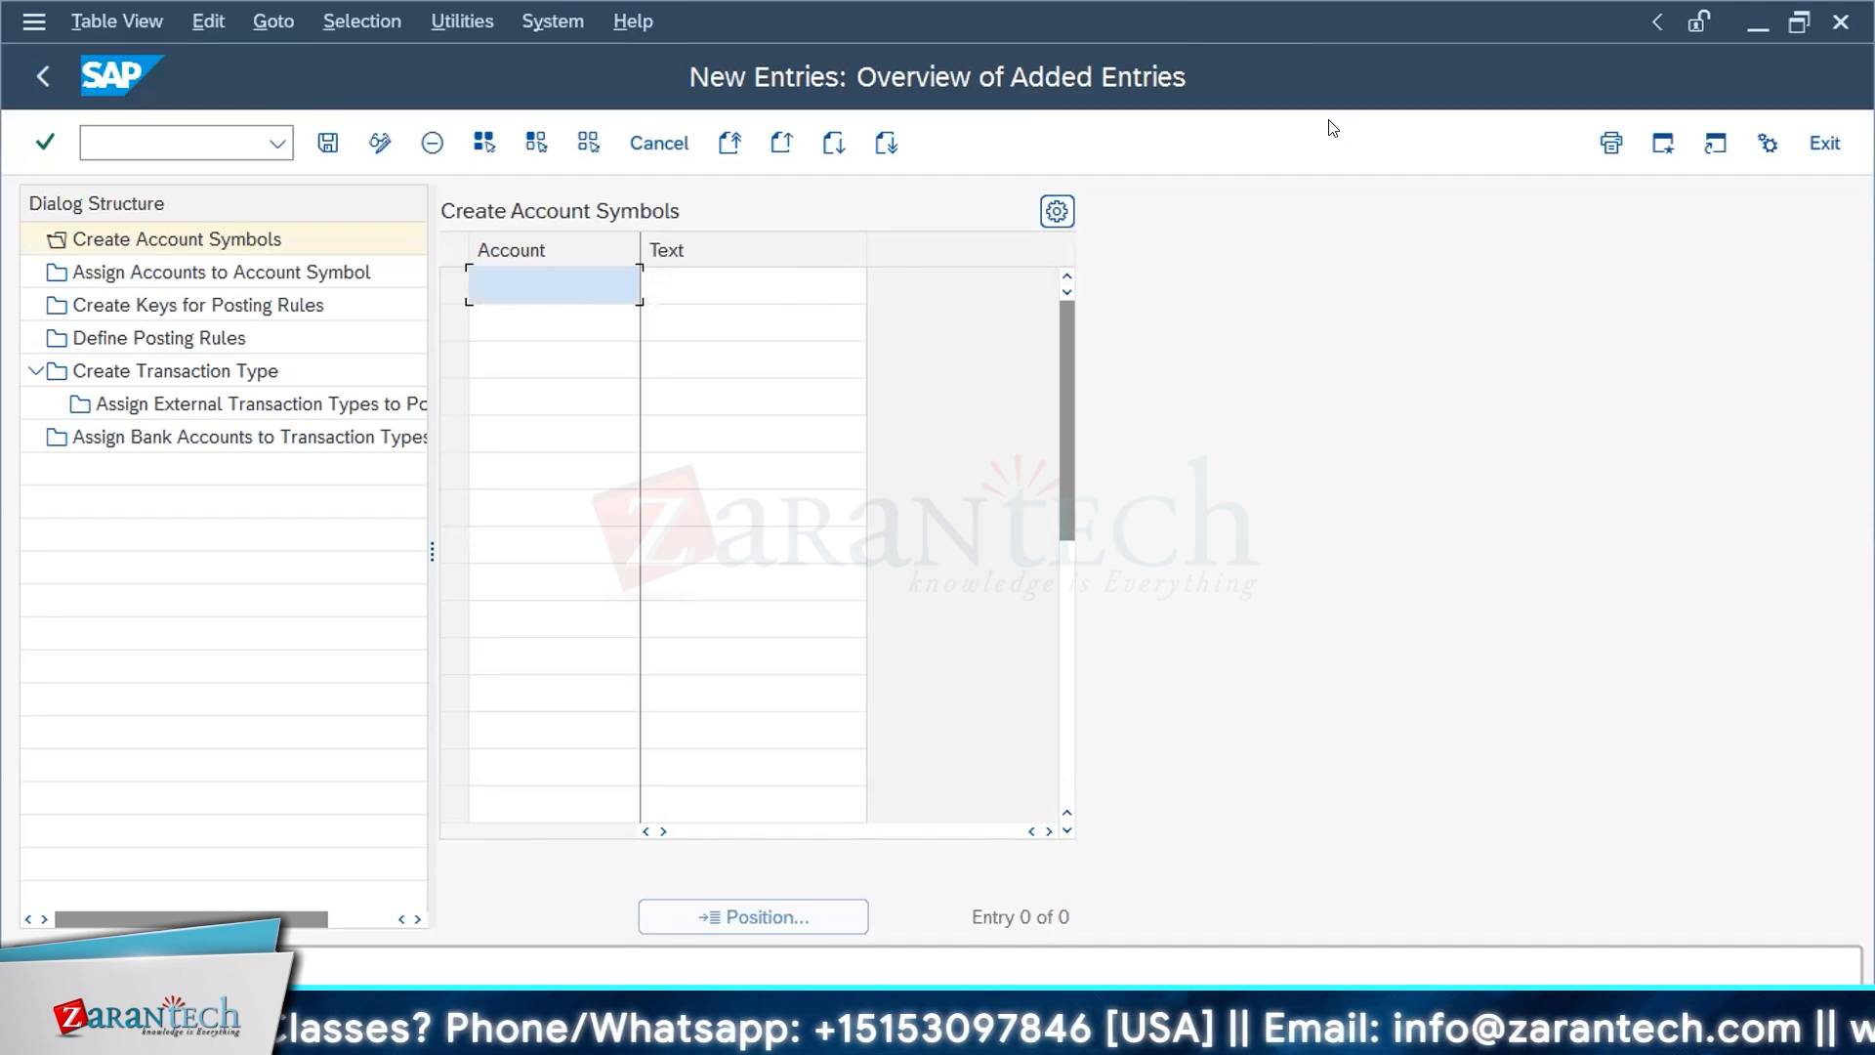
Step: Return from SAP's new account symbol entries to the Word document and review the Create Account Symbols overview on page 13
{"action": "key", "text": "alt+Tab"}
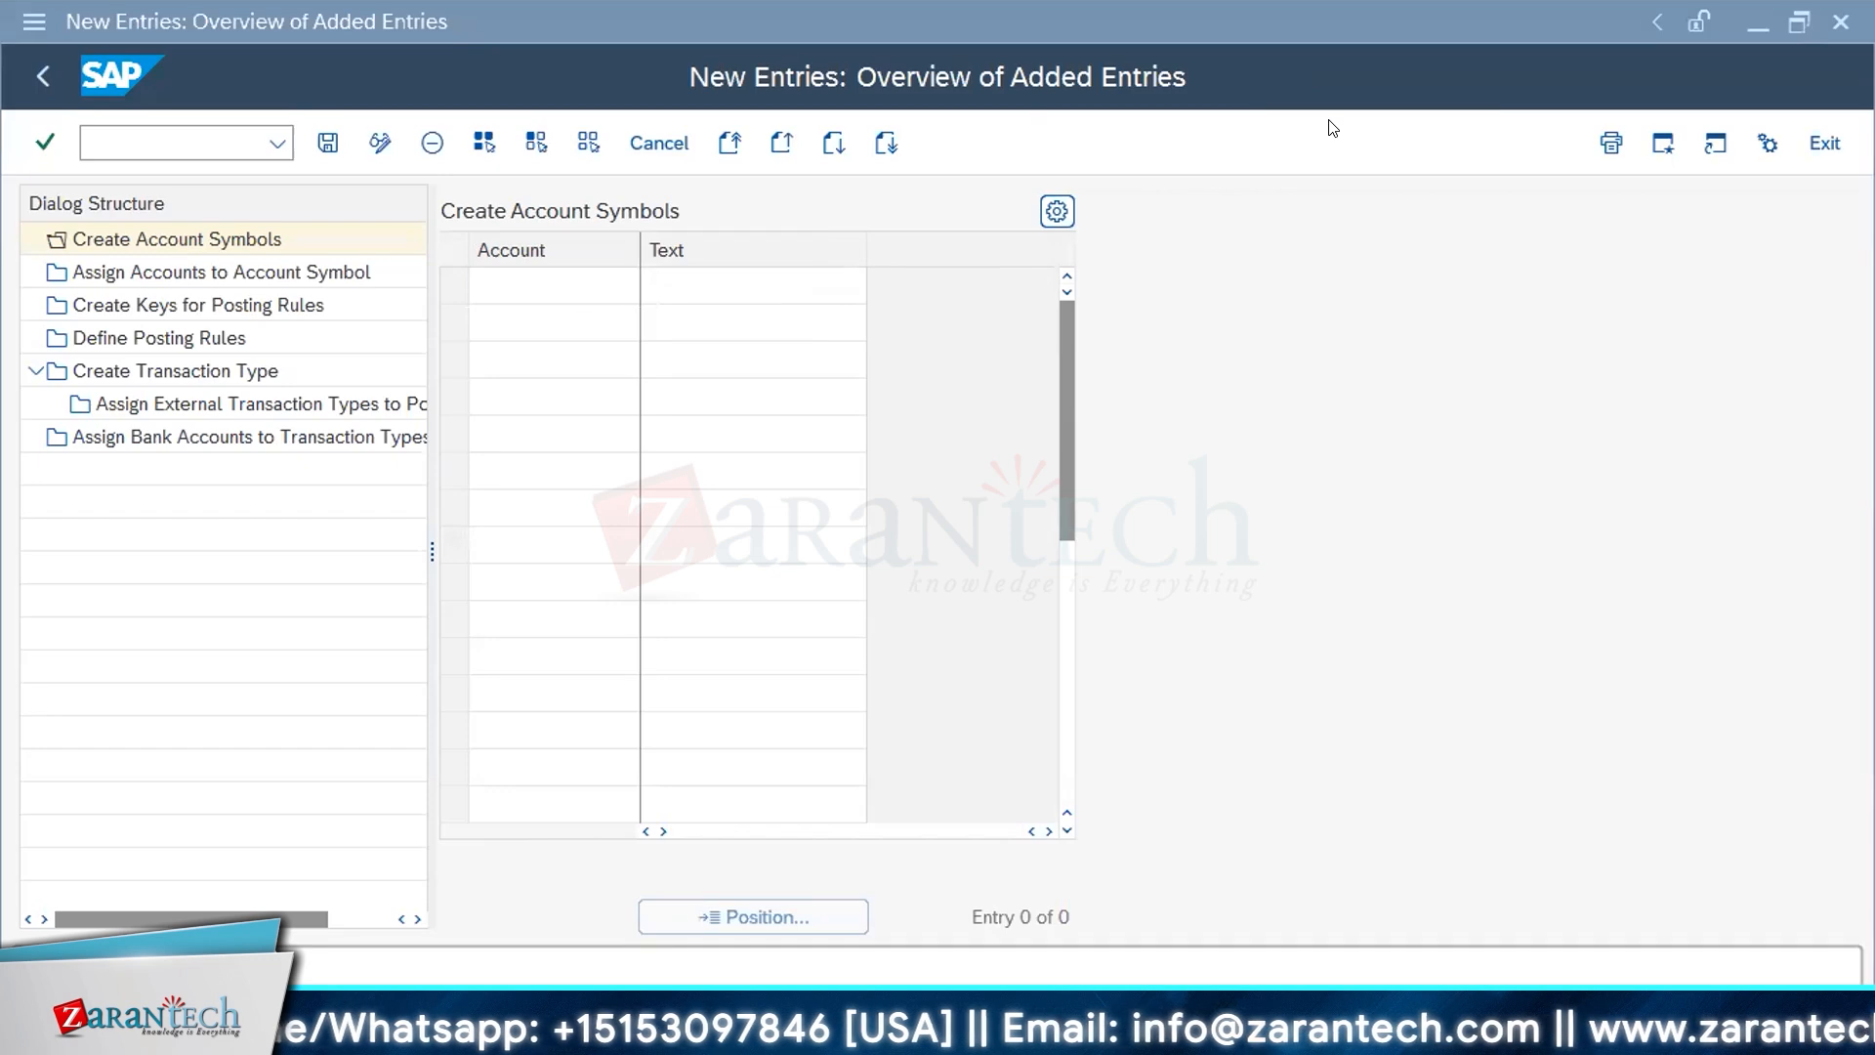
{"action": "key", "text": "alt+Tab"}
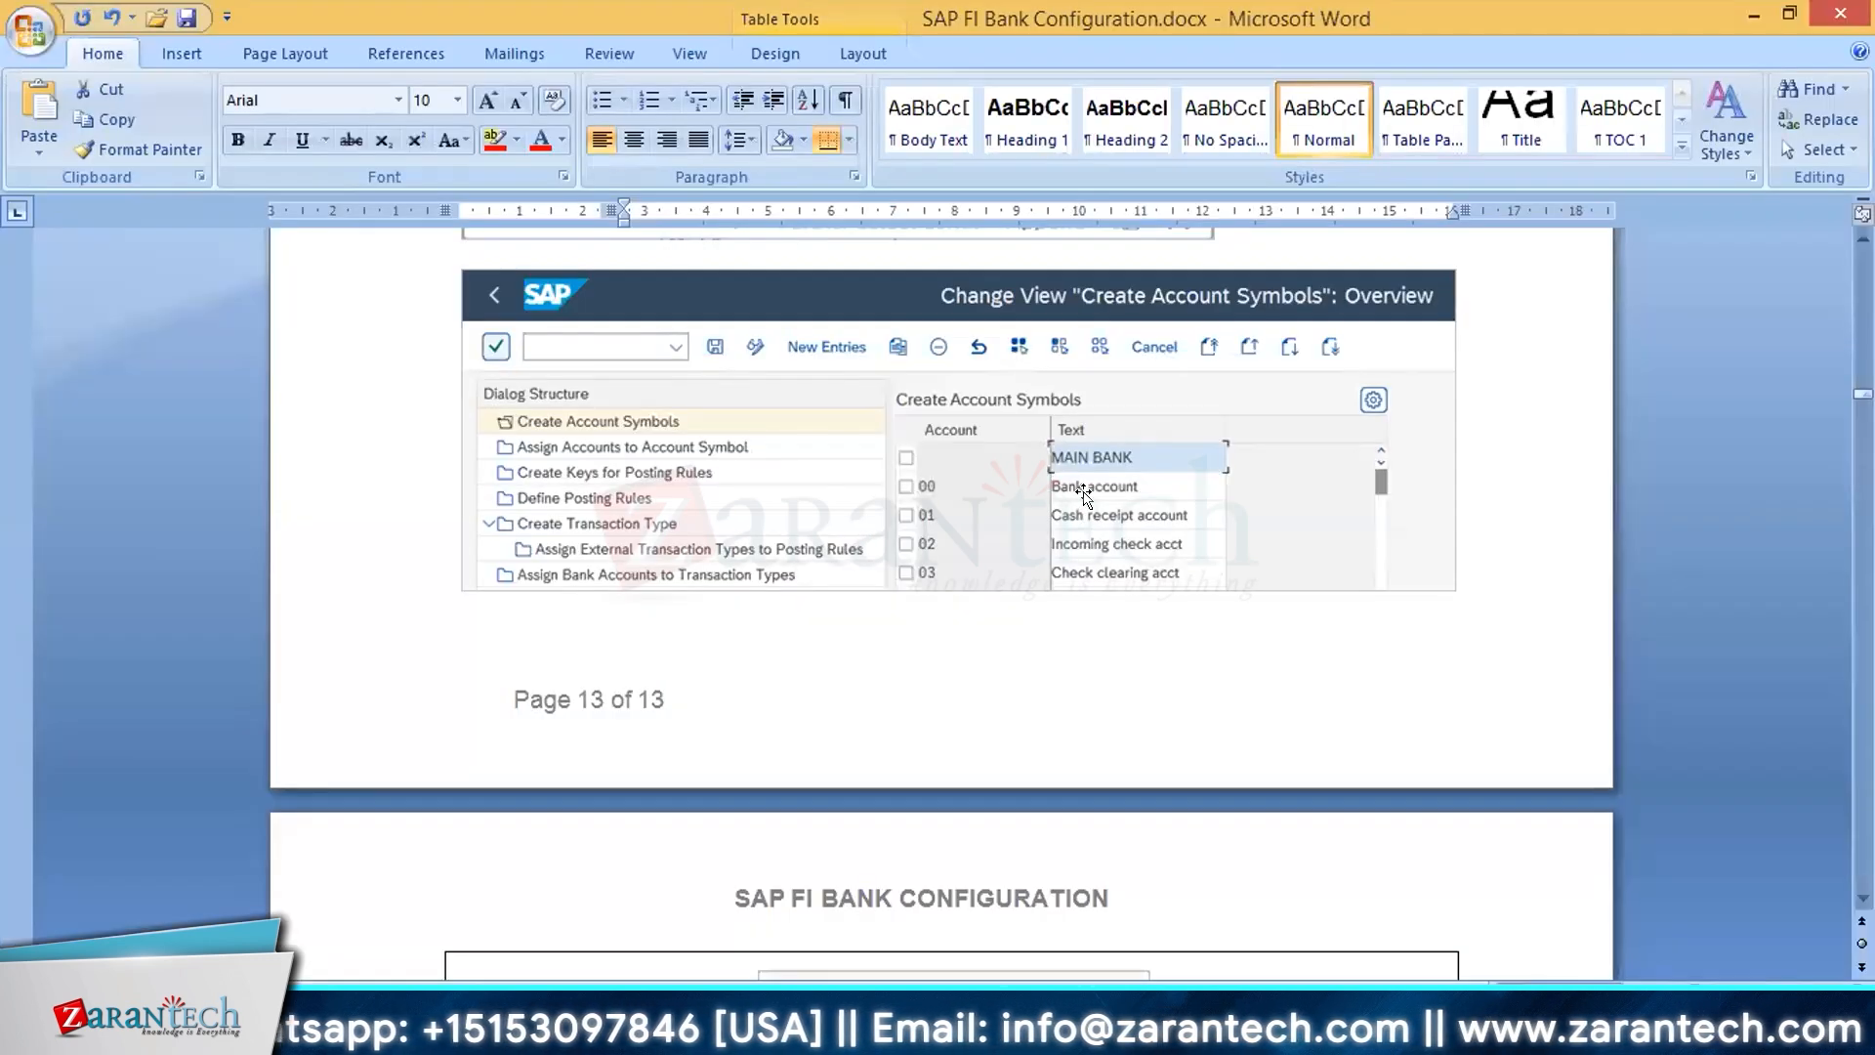
{"action": "left_click", "coordinate": [1084, 493]}
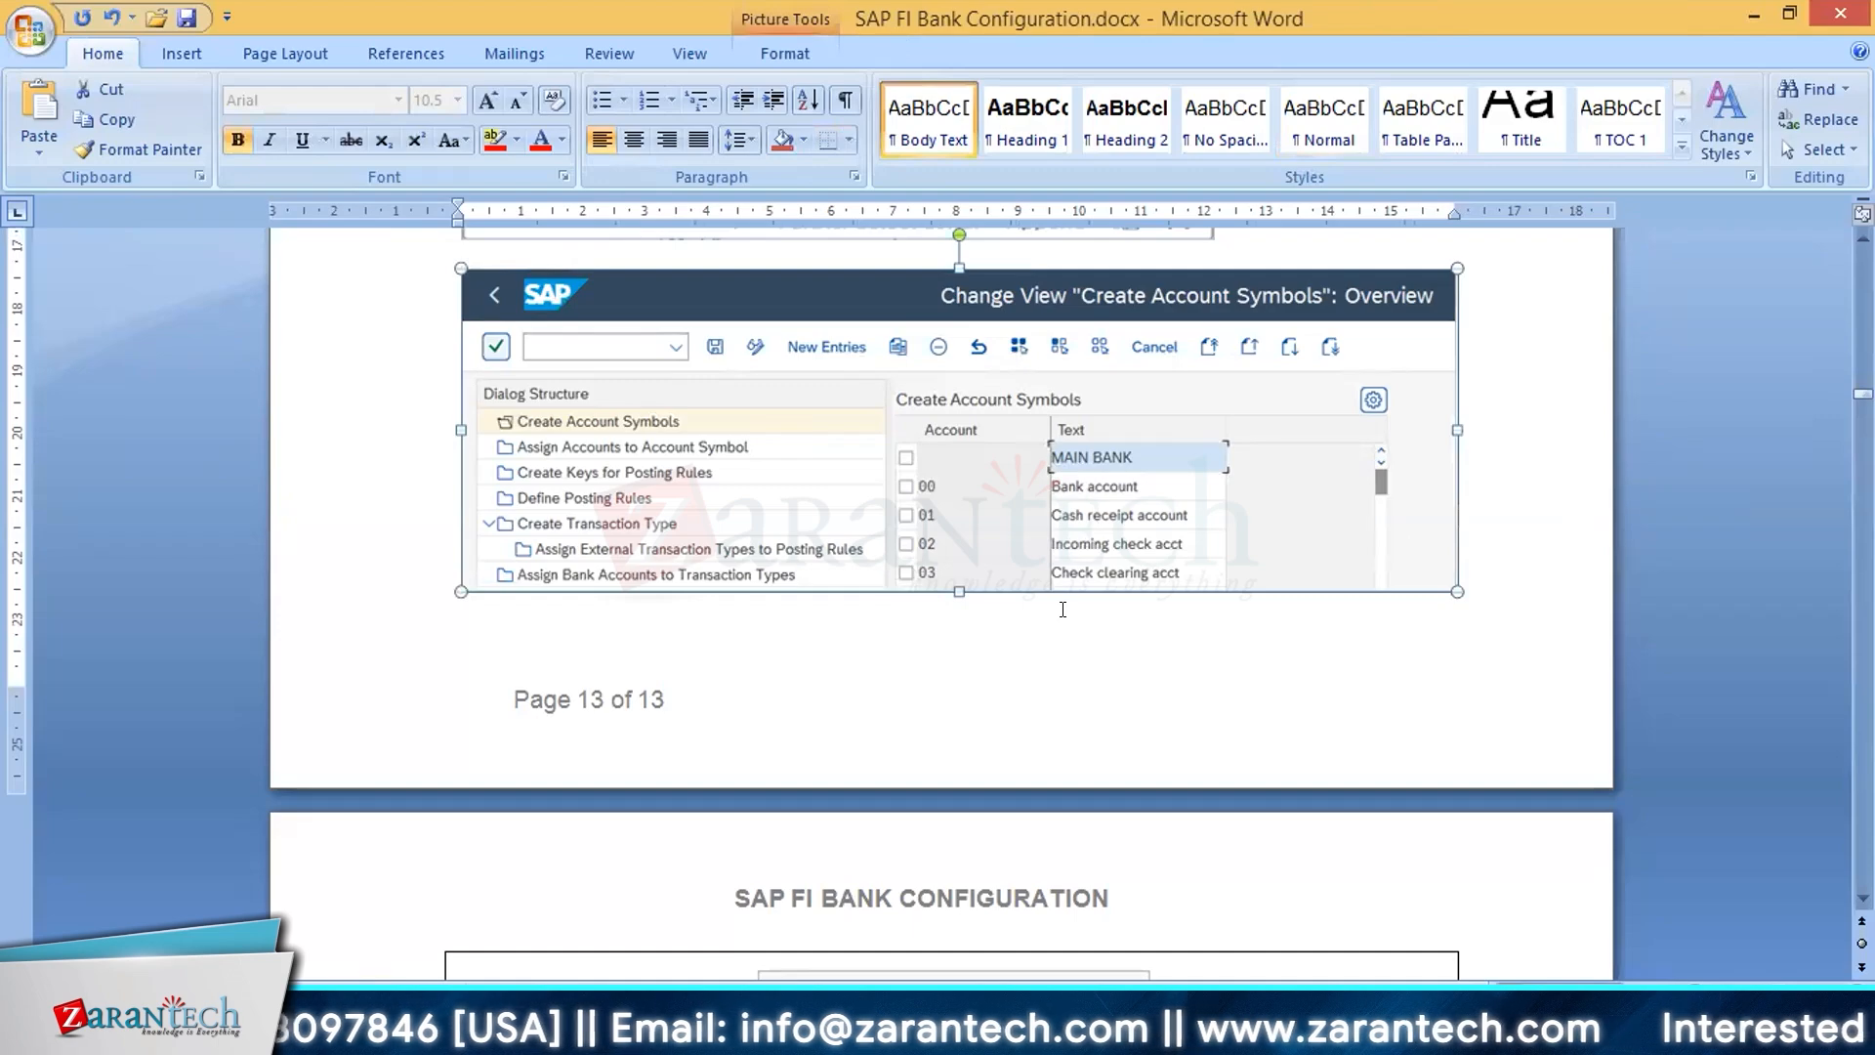
{"action": "scroll", "coordinate": [1064, 624], "scroll_direction": "down", "scroll_amount": 3}
{"action": "scroll", "coordinate": [1064, 624], "scroll_direction": "down", "scroll_amount": 6}
{"action": "scroll", "coordinate": [1060, 616], "scroll_direction": "up", "scroll_amount": 13}
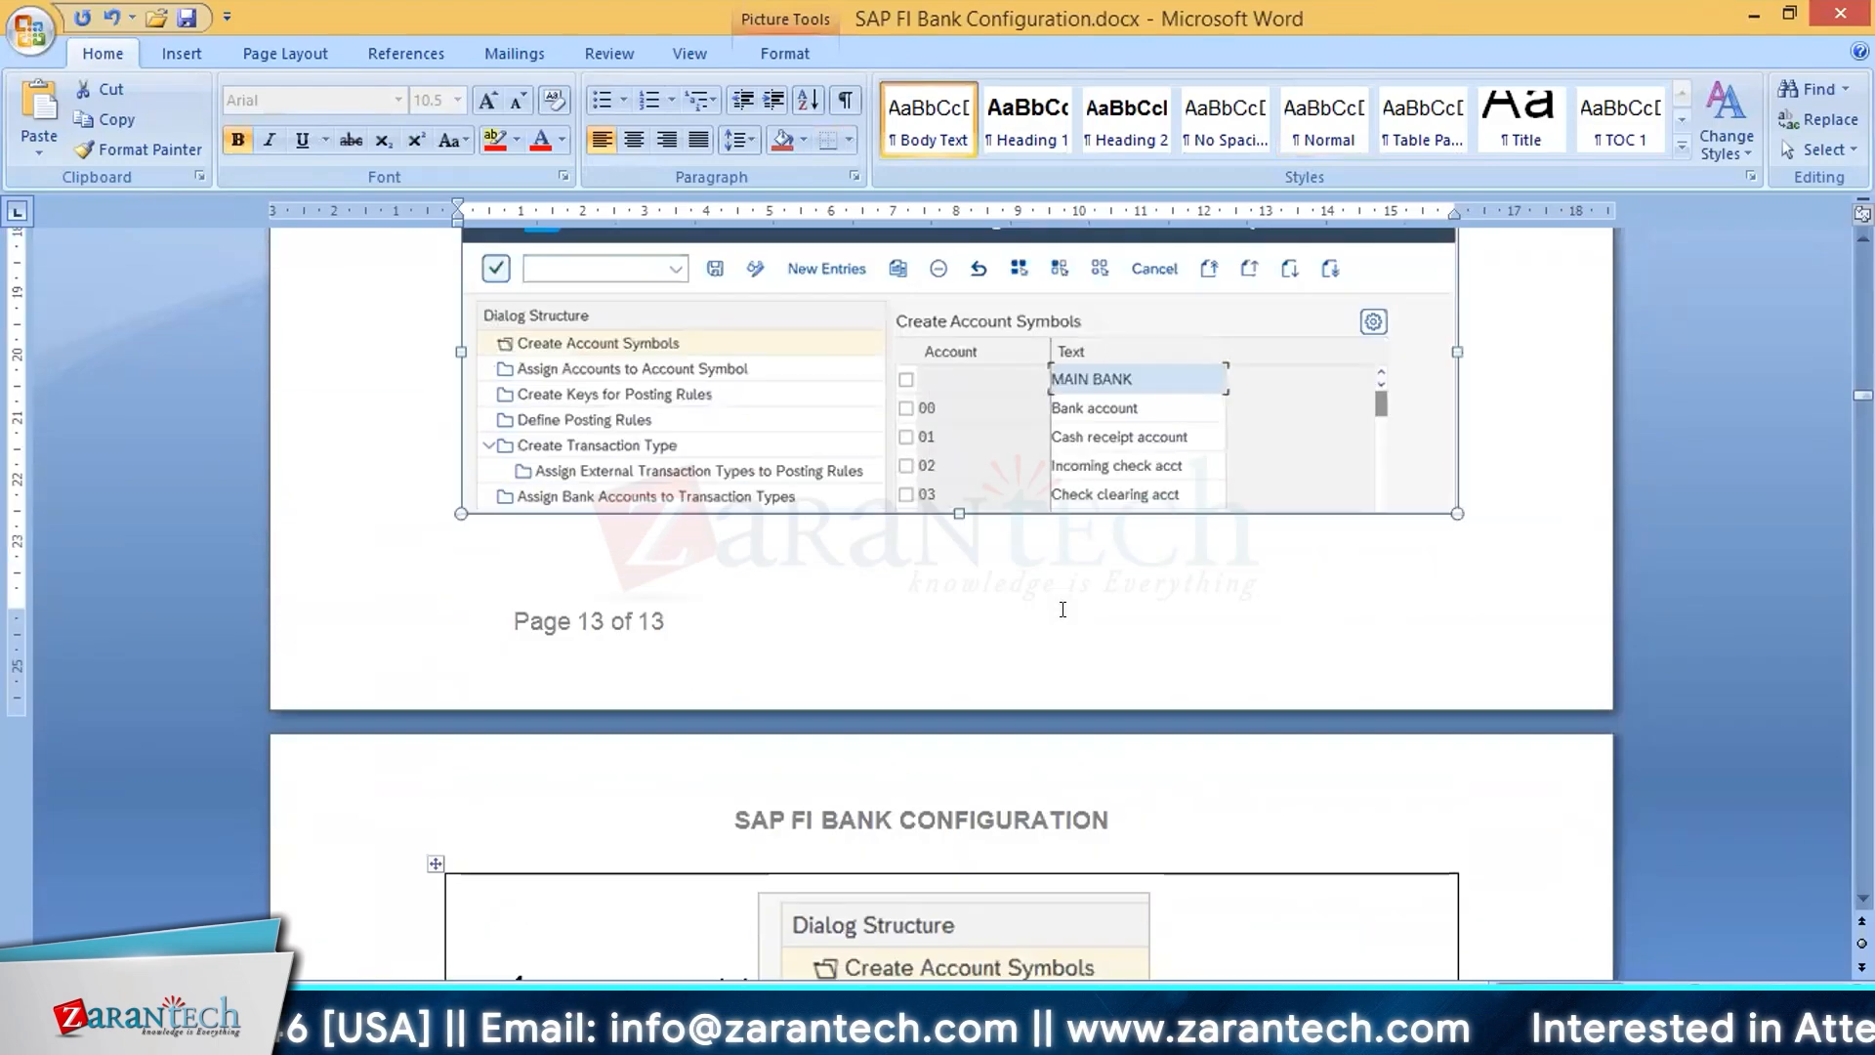
{"action": "scroll", "coordinate": [1055, 610], "scroll_direction": "down", "scroll_amount": 2}
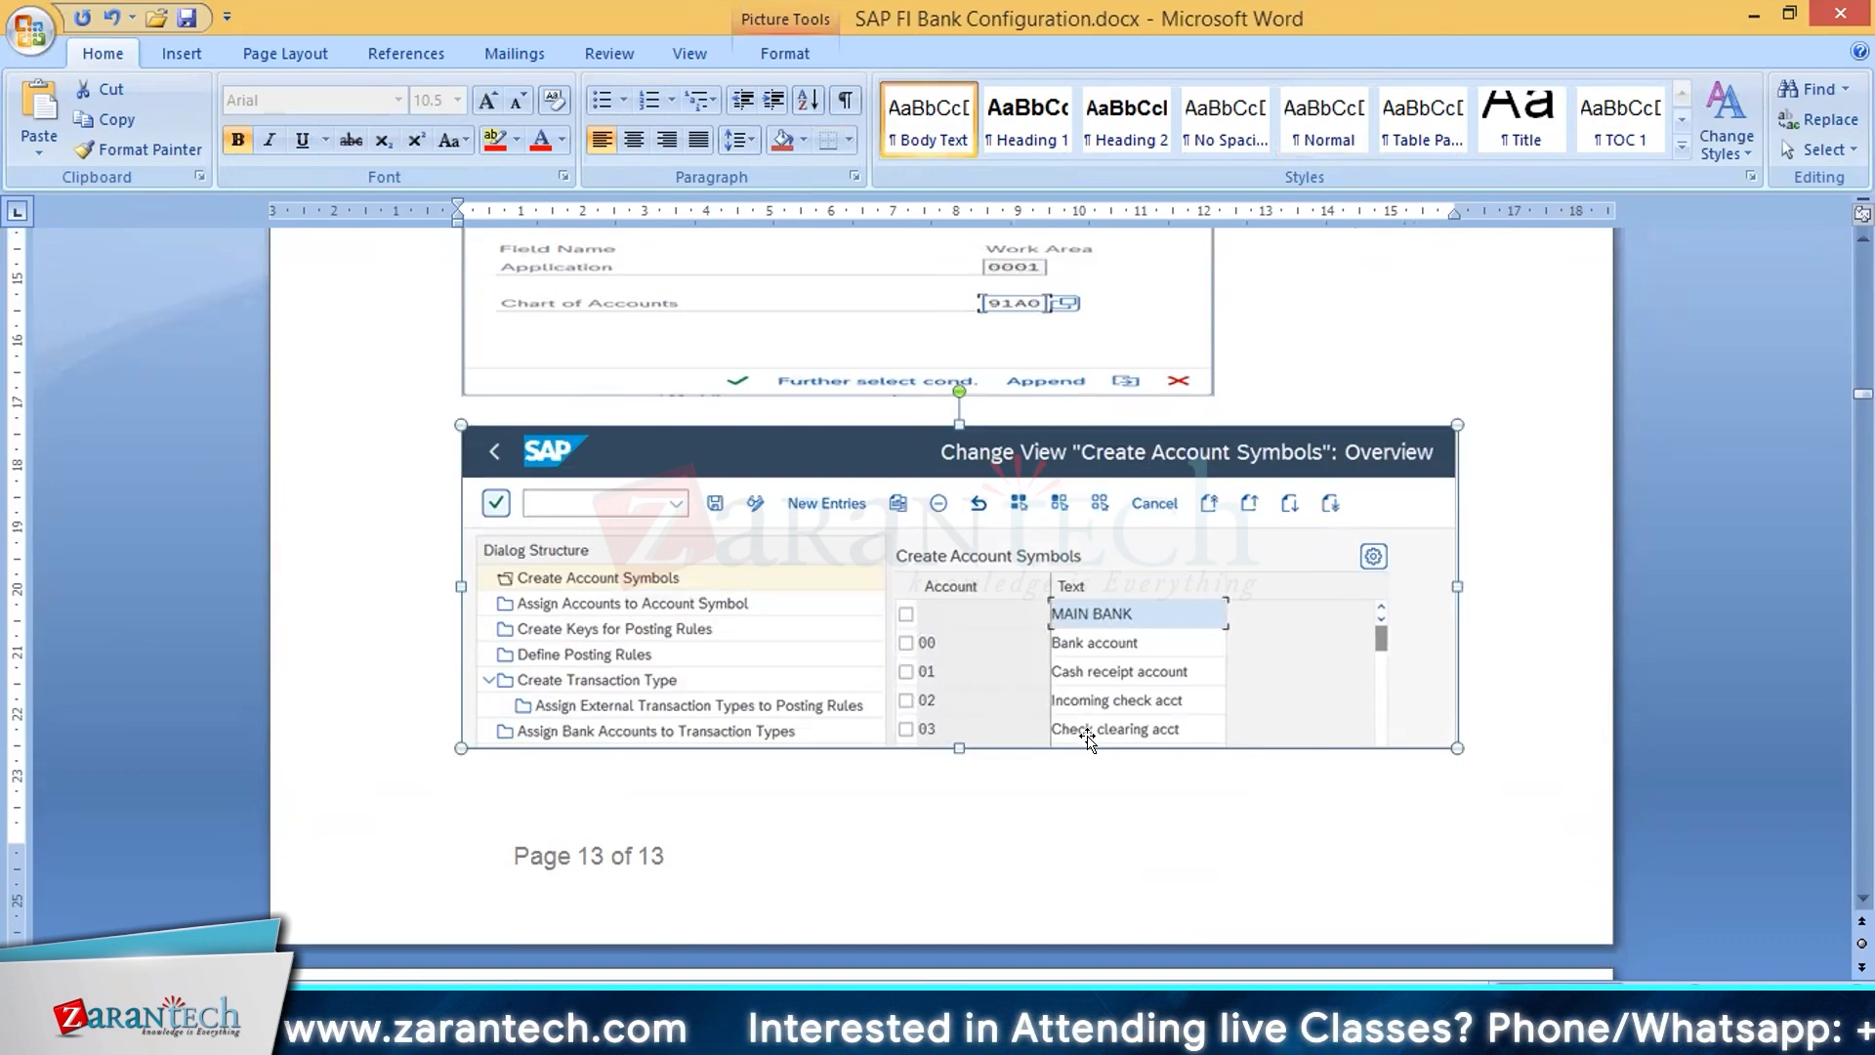
Step: Read the document's Create account symbol section, from its purpose description to the table of new entries to maintain
{"action": "scroll", "coordinate": [1087, 739], "scroll_direction": "down", "scroll_amount": 15}
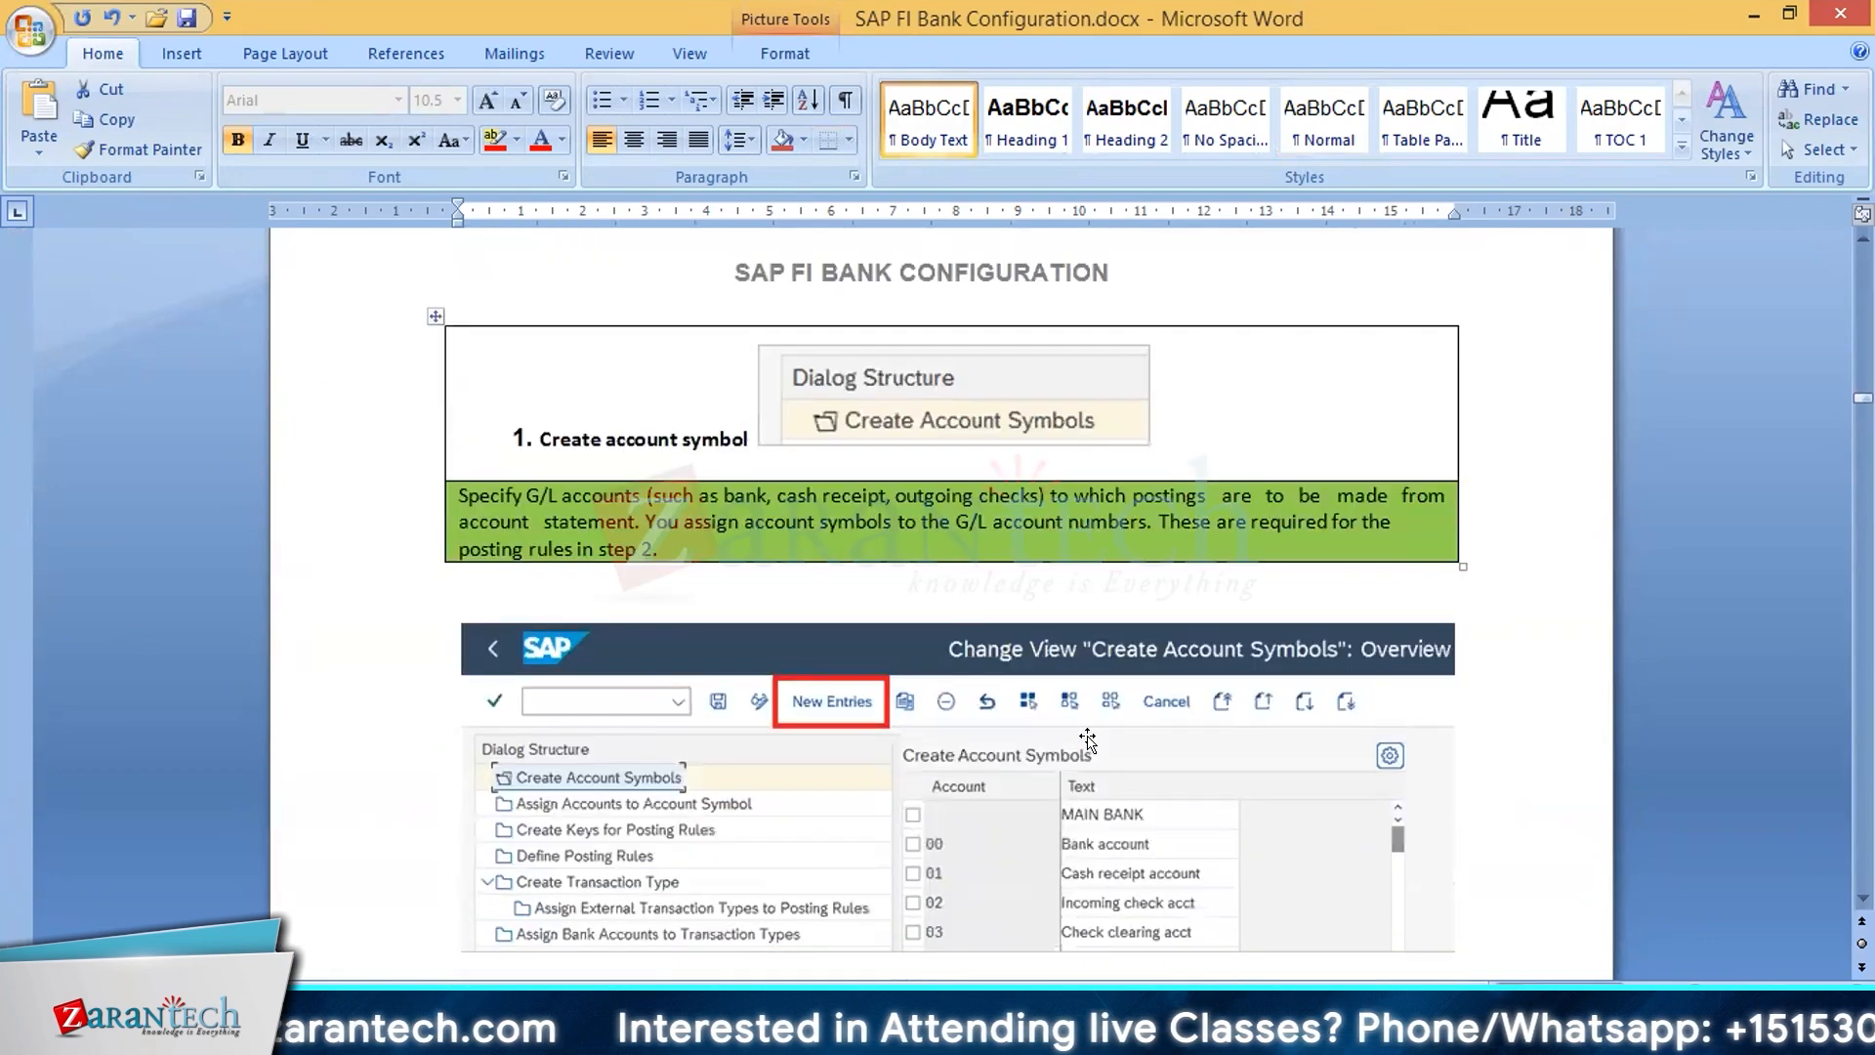
{"action": "scroll", "coordinate": [1087, 739], "scroll_direction": "down", "scroll_amount": 3}
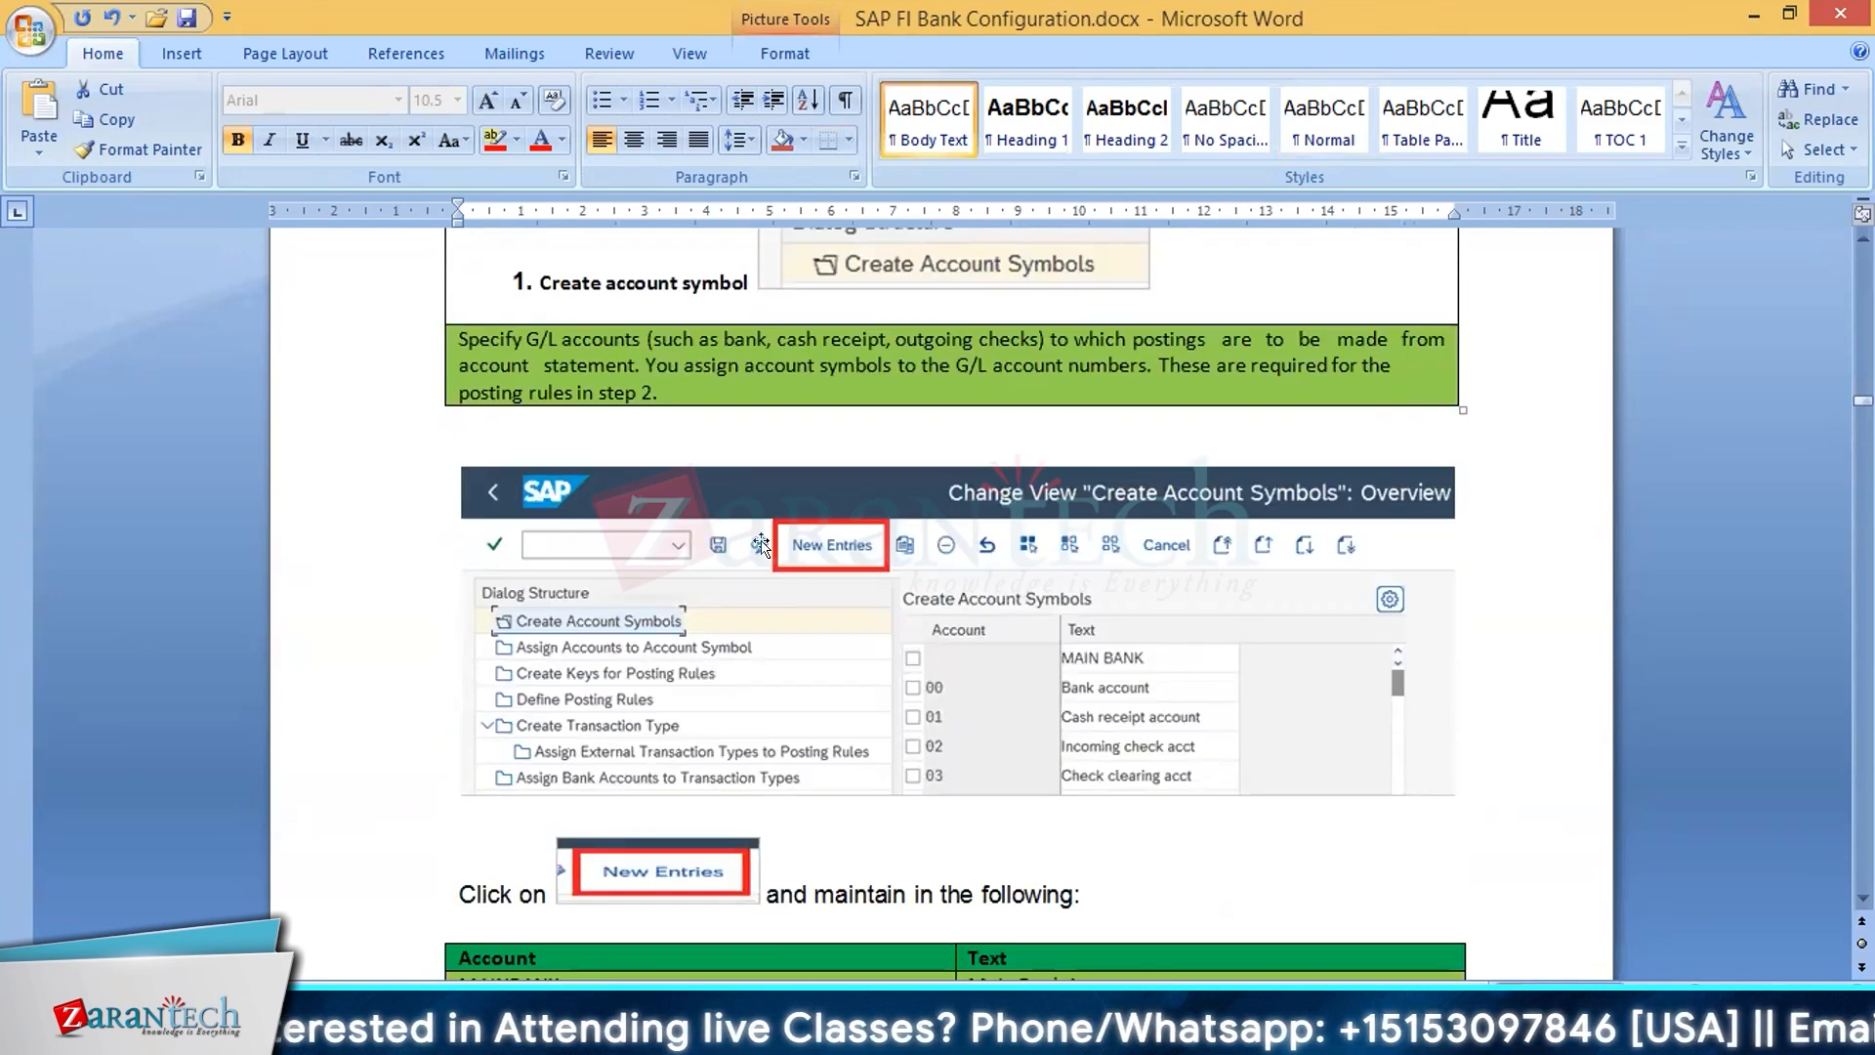
{"action": "scroll", "coordinate": [806, 550], "scroll_direction": "down", "scroll_amount": 7}
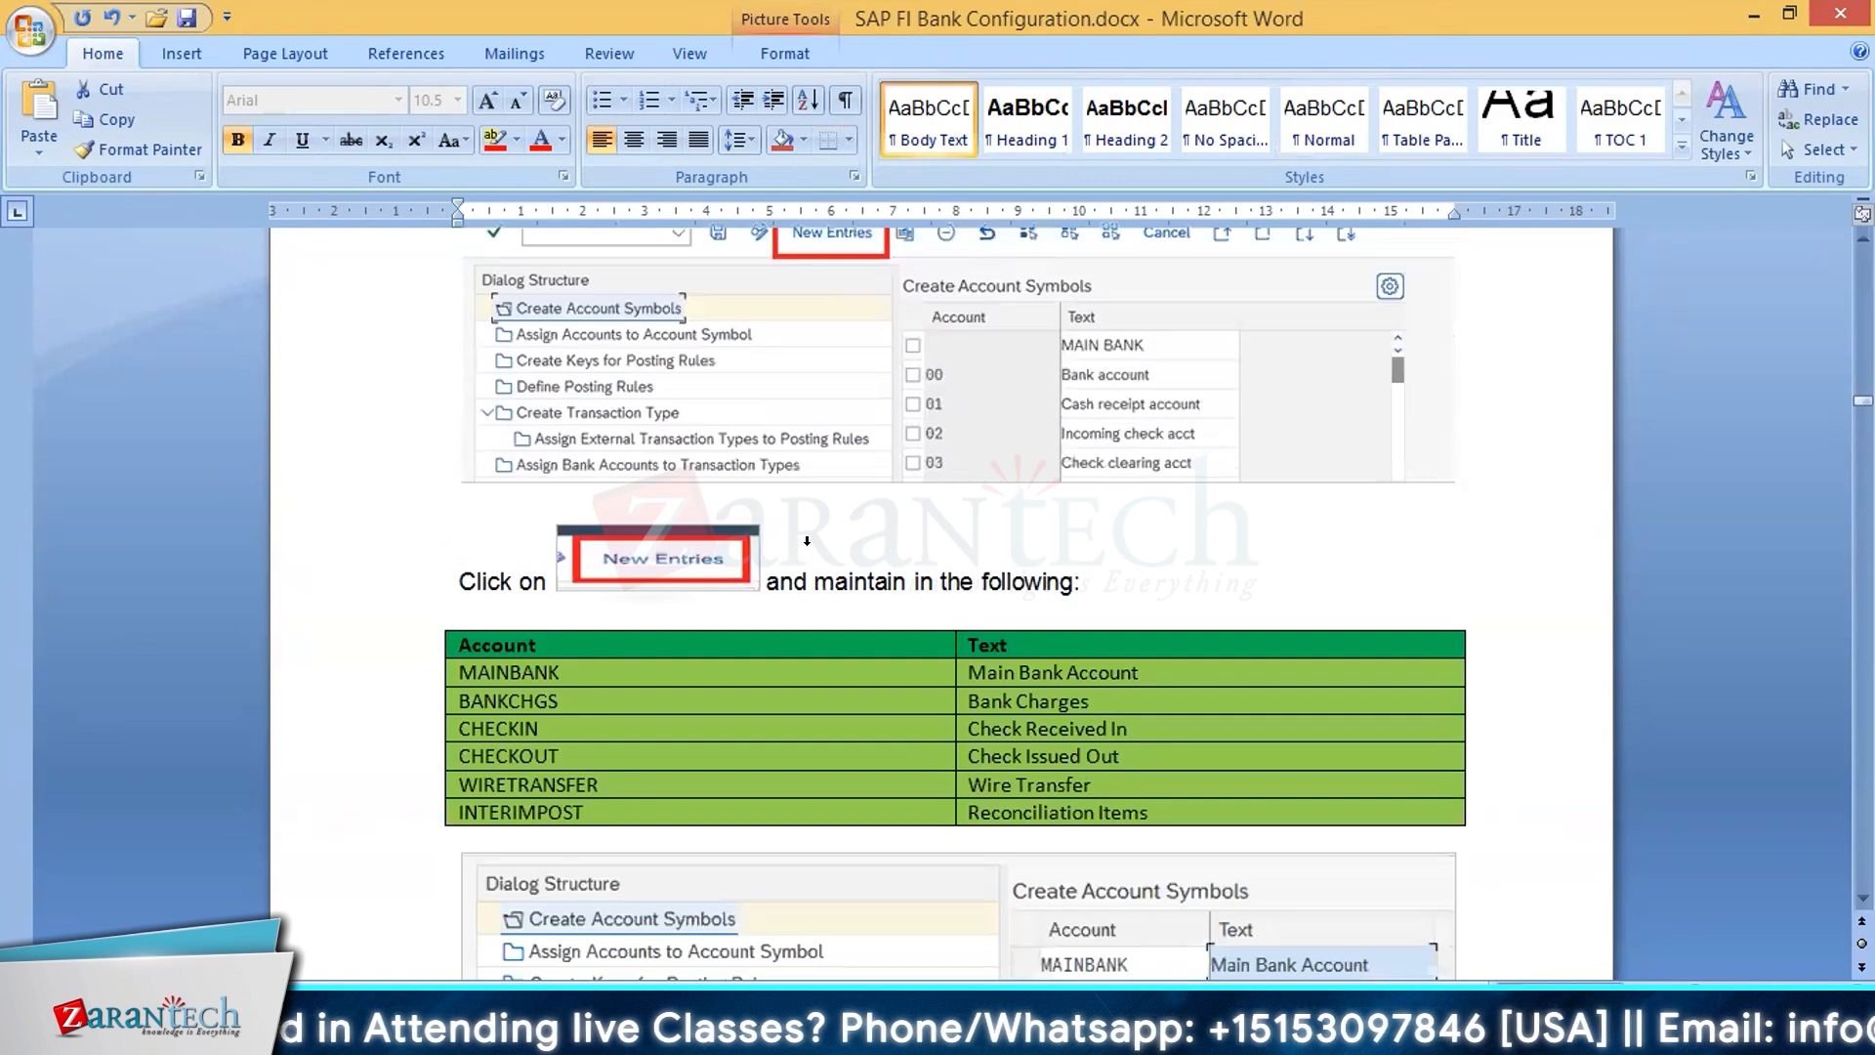
{"action": "scroll", "coordinate": [669, 576], "scroll_direction": "down", "scroll_amount": 1}
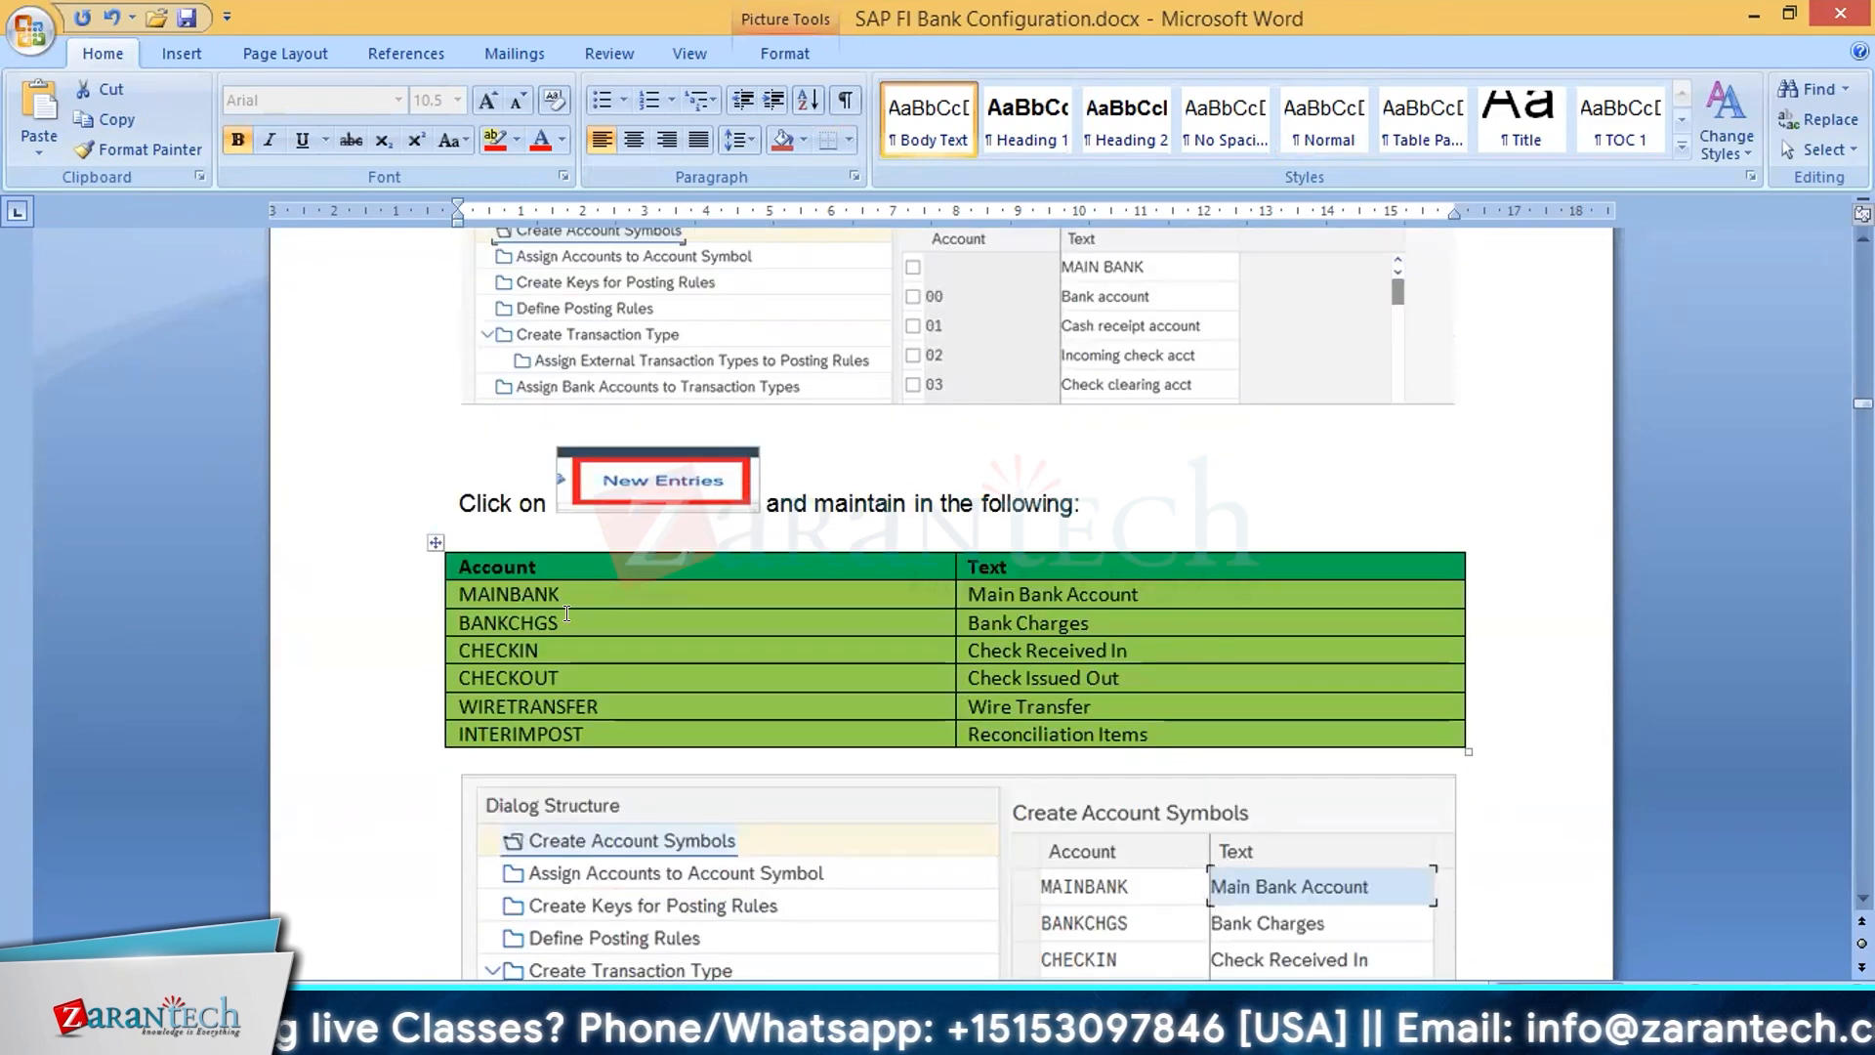
Step: Go through the account symbols table row by row from BANKCHGS to INTERIMPOST, including the Reconciliation Items text
{"action": "left_click", "coordinate": [566, 617]}
{"action": "left_click", "coordinate": [574, 645]}
{"action": "left_click", "coordinate": [583, 676]}
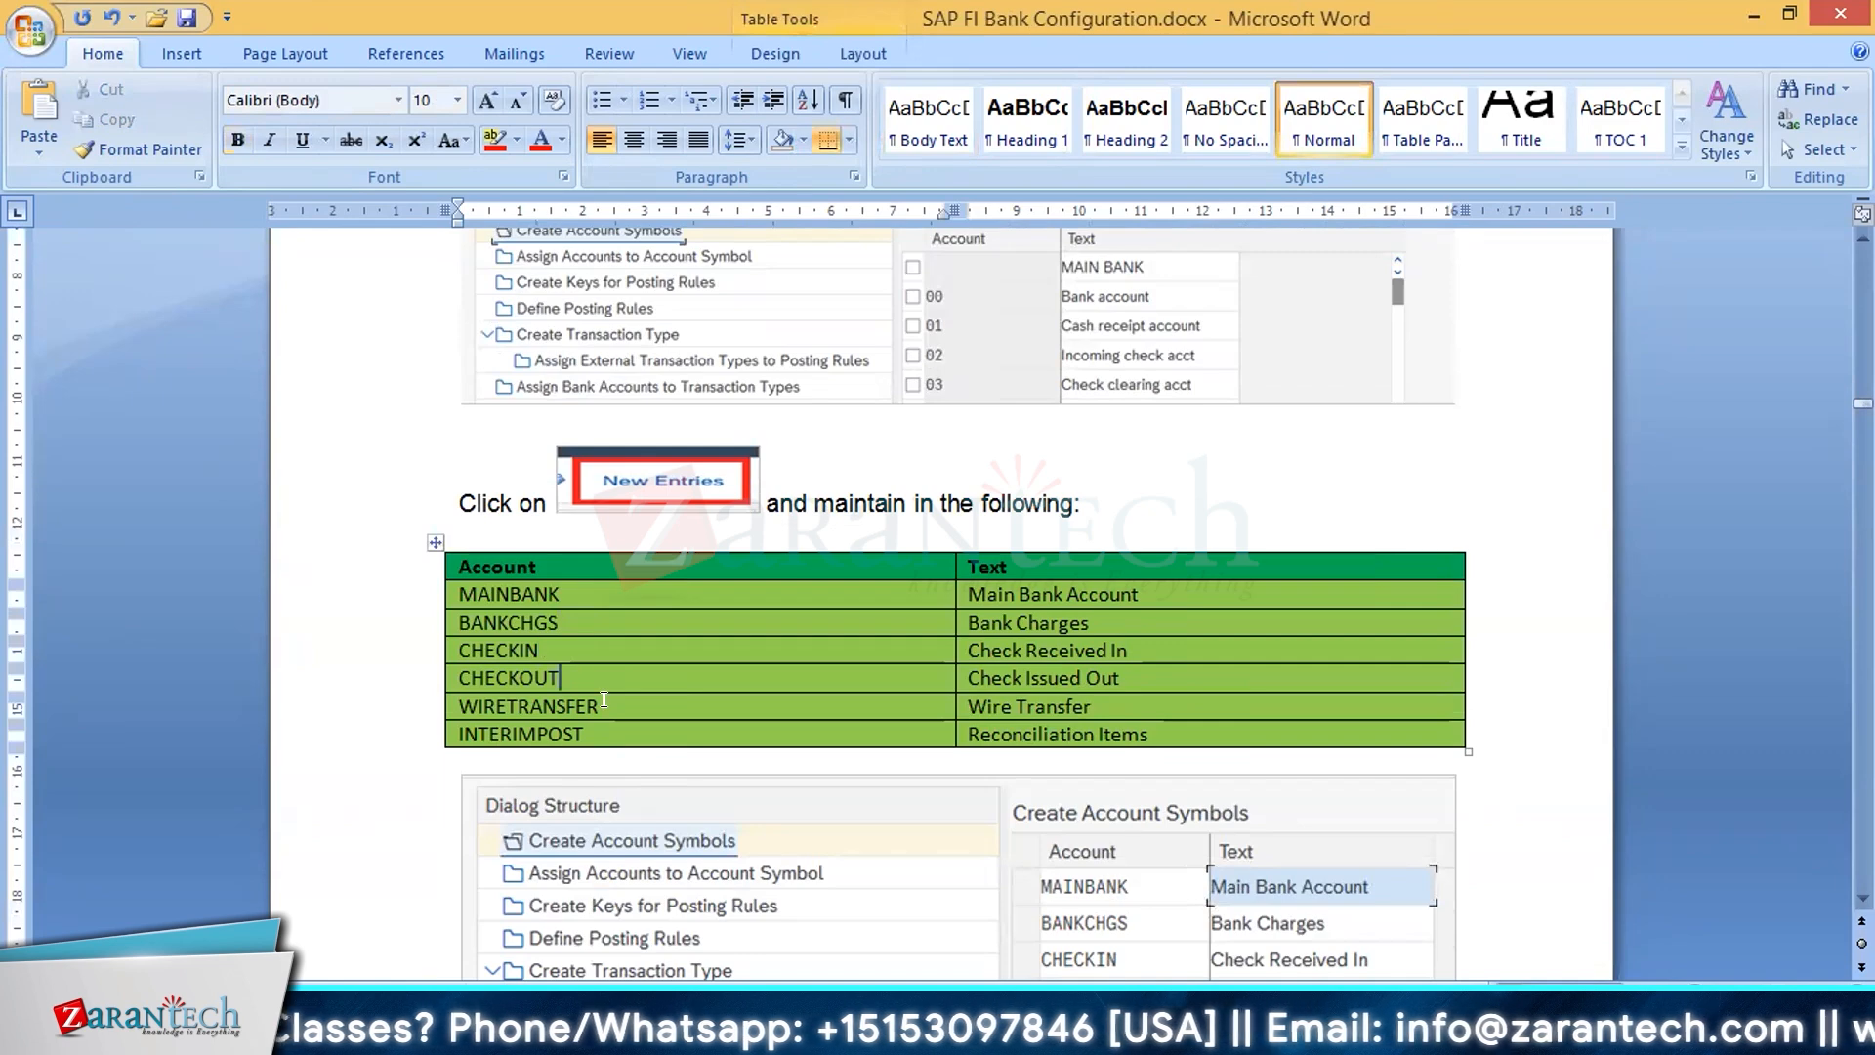
{"action": "left_click", "coordinate": [604, 699]}
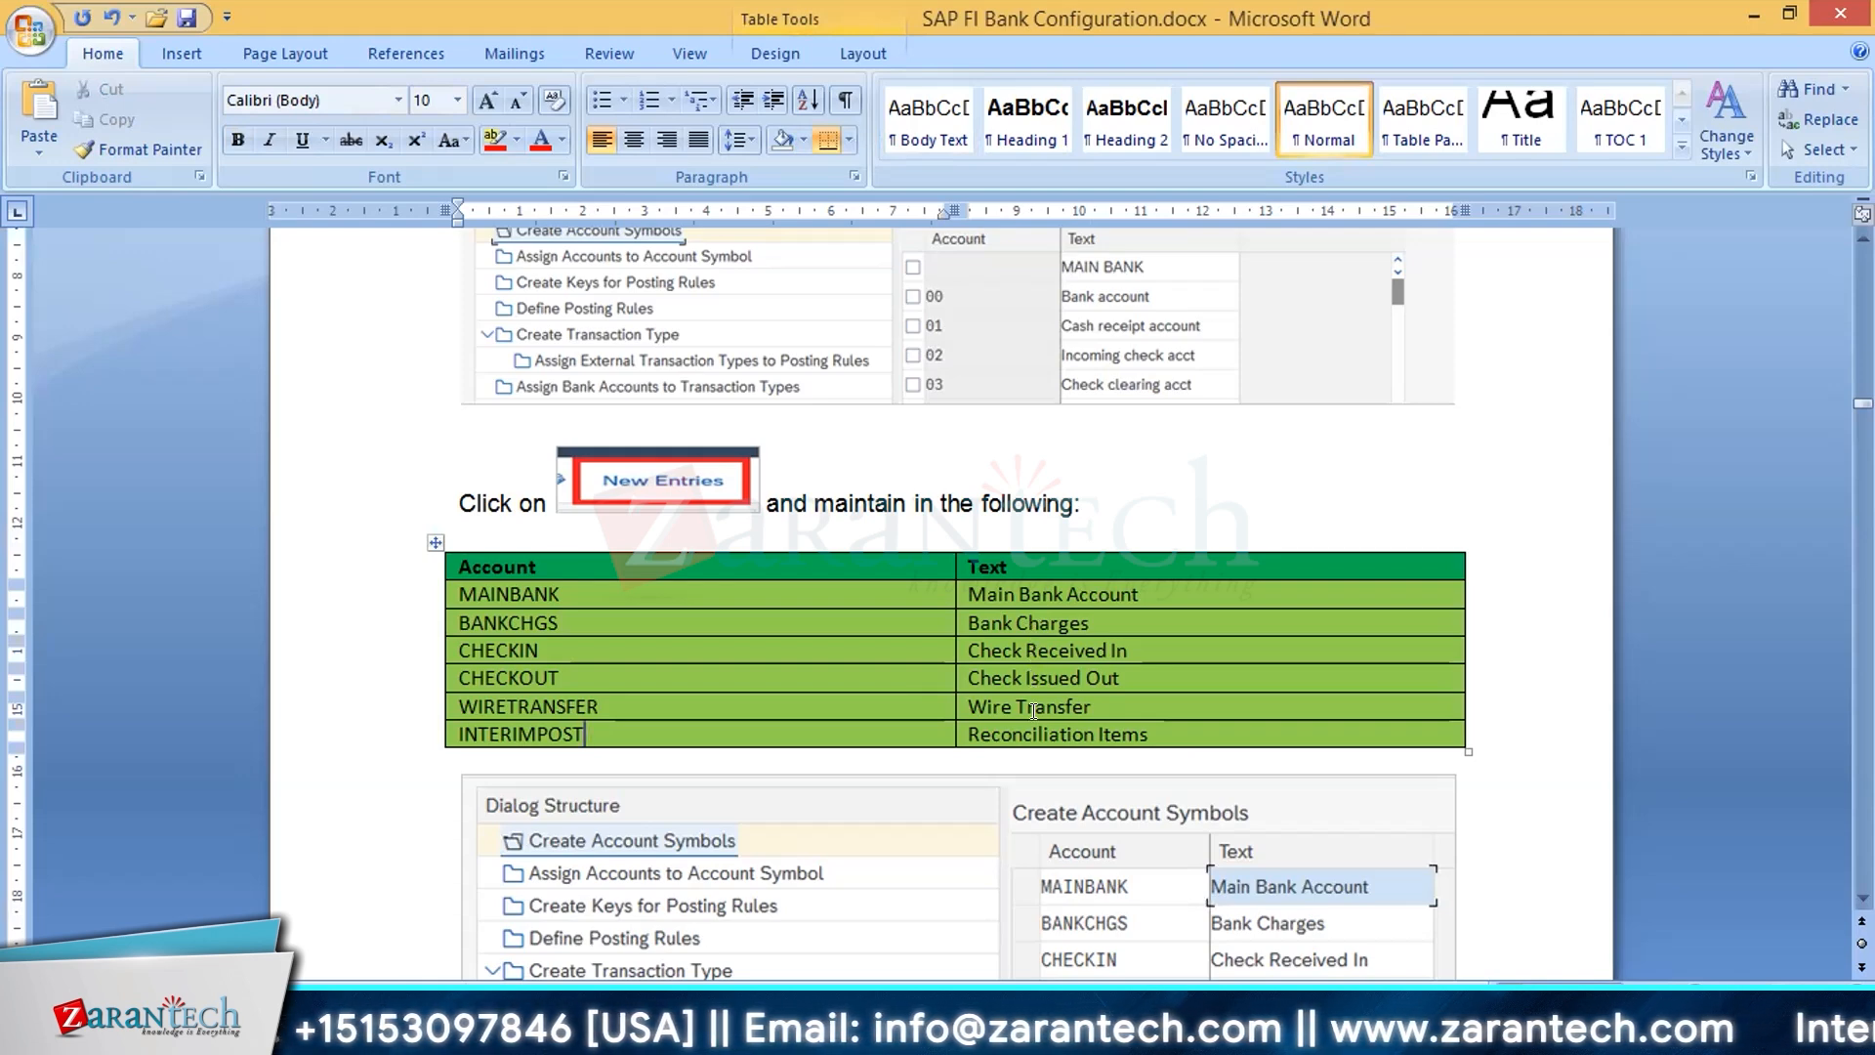
{"action": "left_click", "coordinate": [1043, 735]}
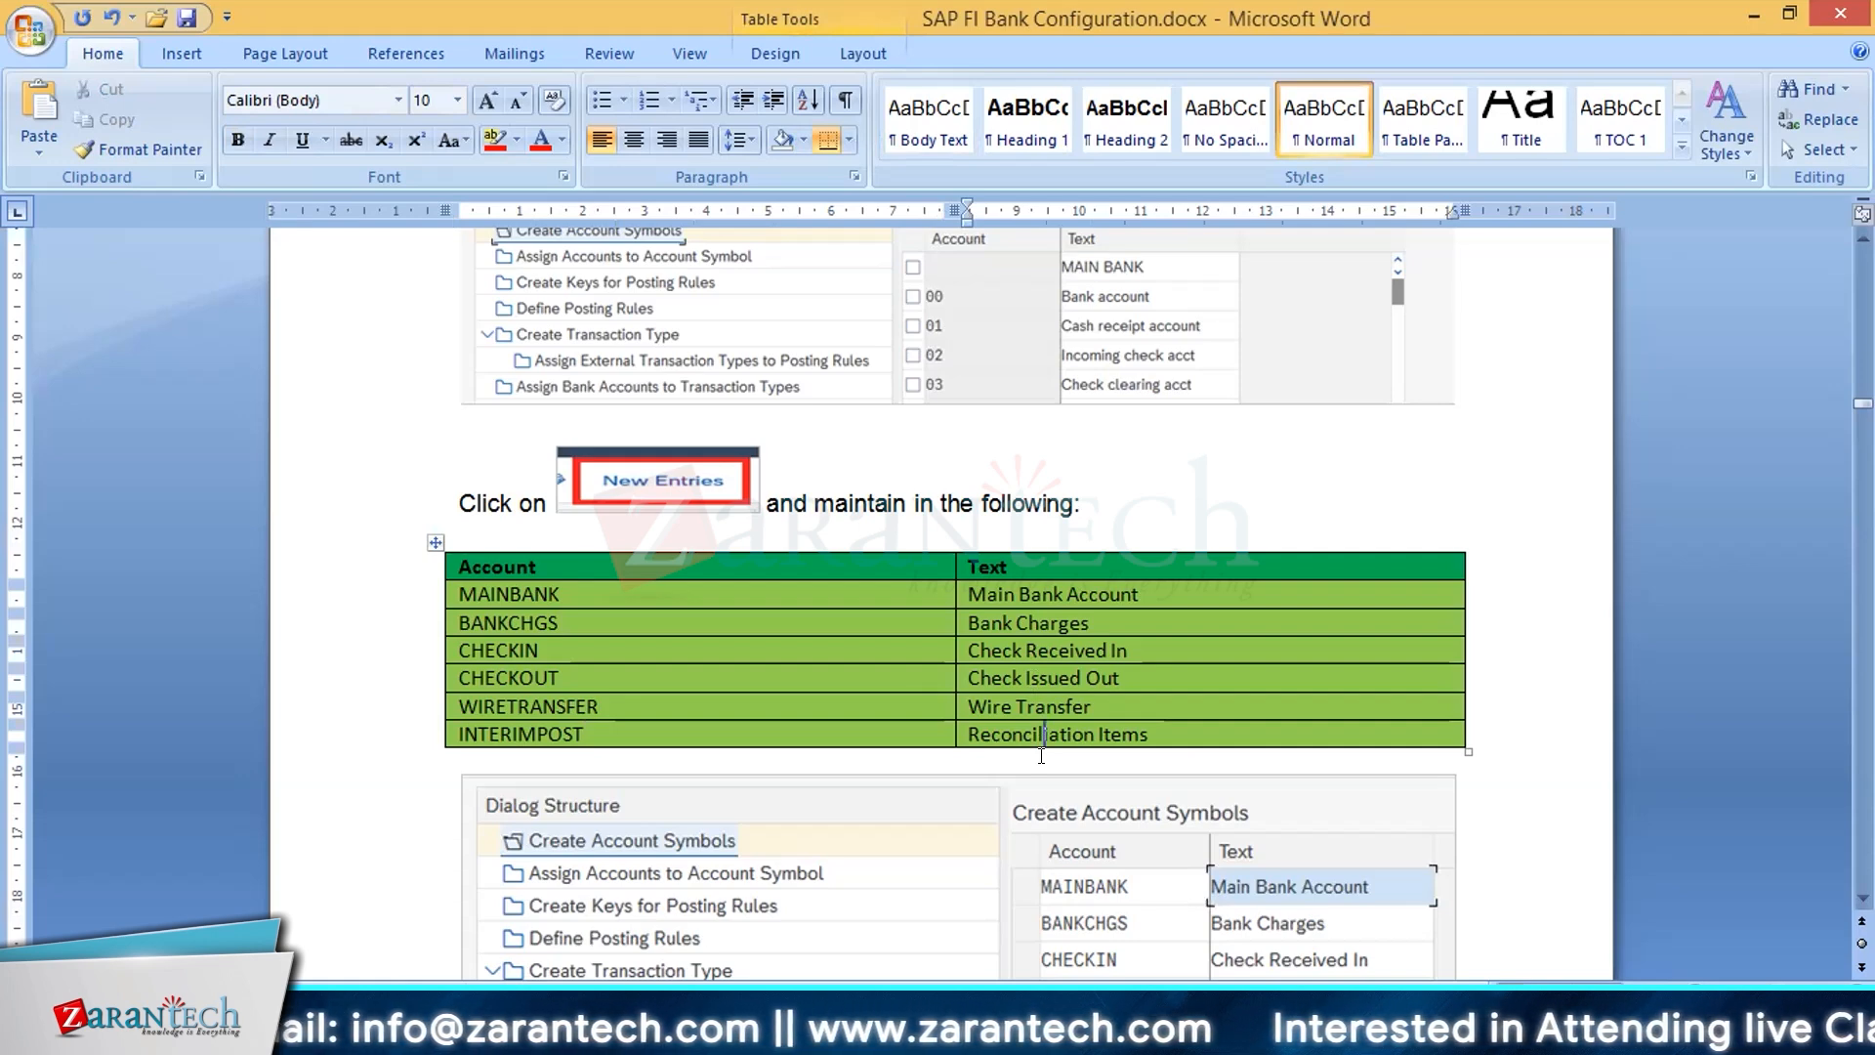
Step: Compare the account symbols table with the New Entries instruction and the completed Create Account Symbols screenshot, through to the save instruction on page 14
{"action": "scroll", "coordinate": [1133, 680], "scroll_direction": "down", "scroll_amount": 3}
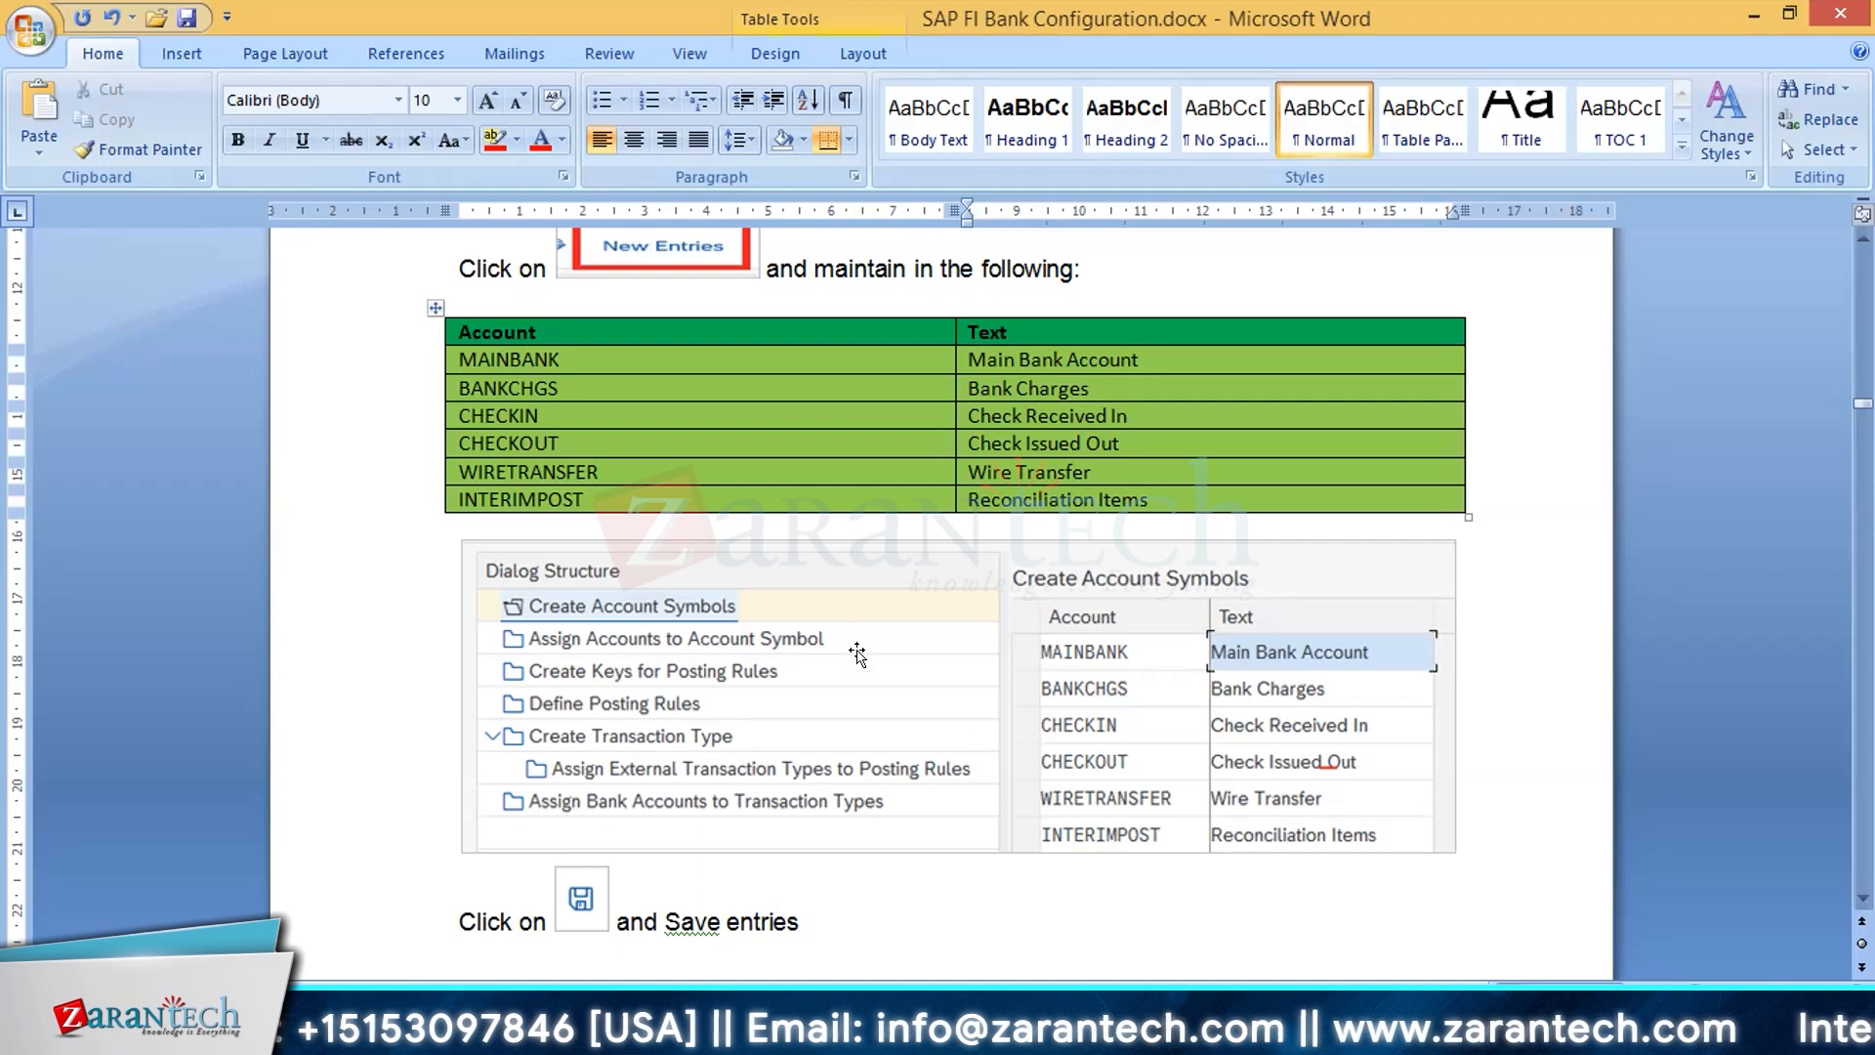
{"action": "scroll", "coordinate": [857, 654], "scroll_direction": "up", "scroll_amount": 1}
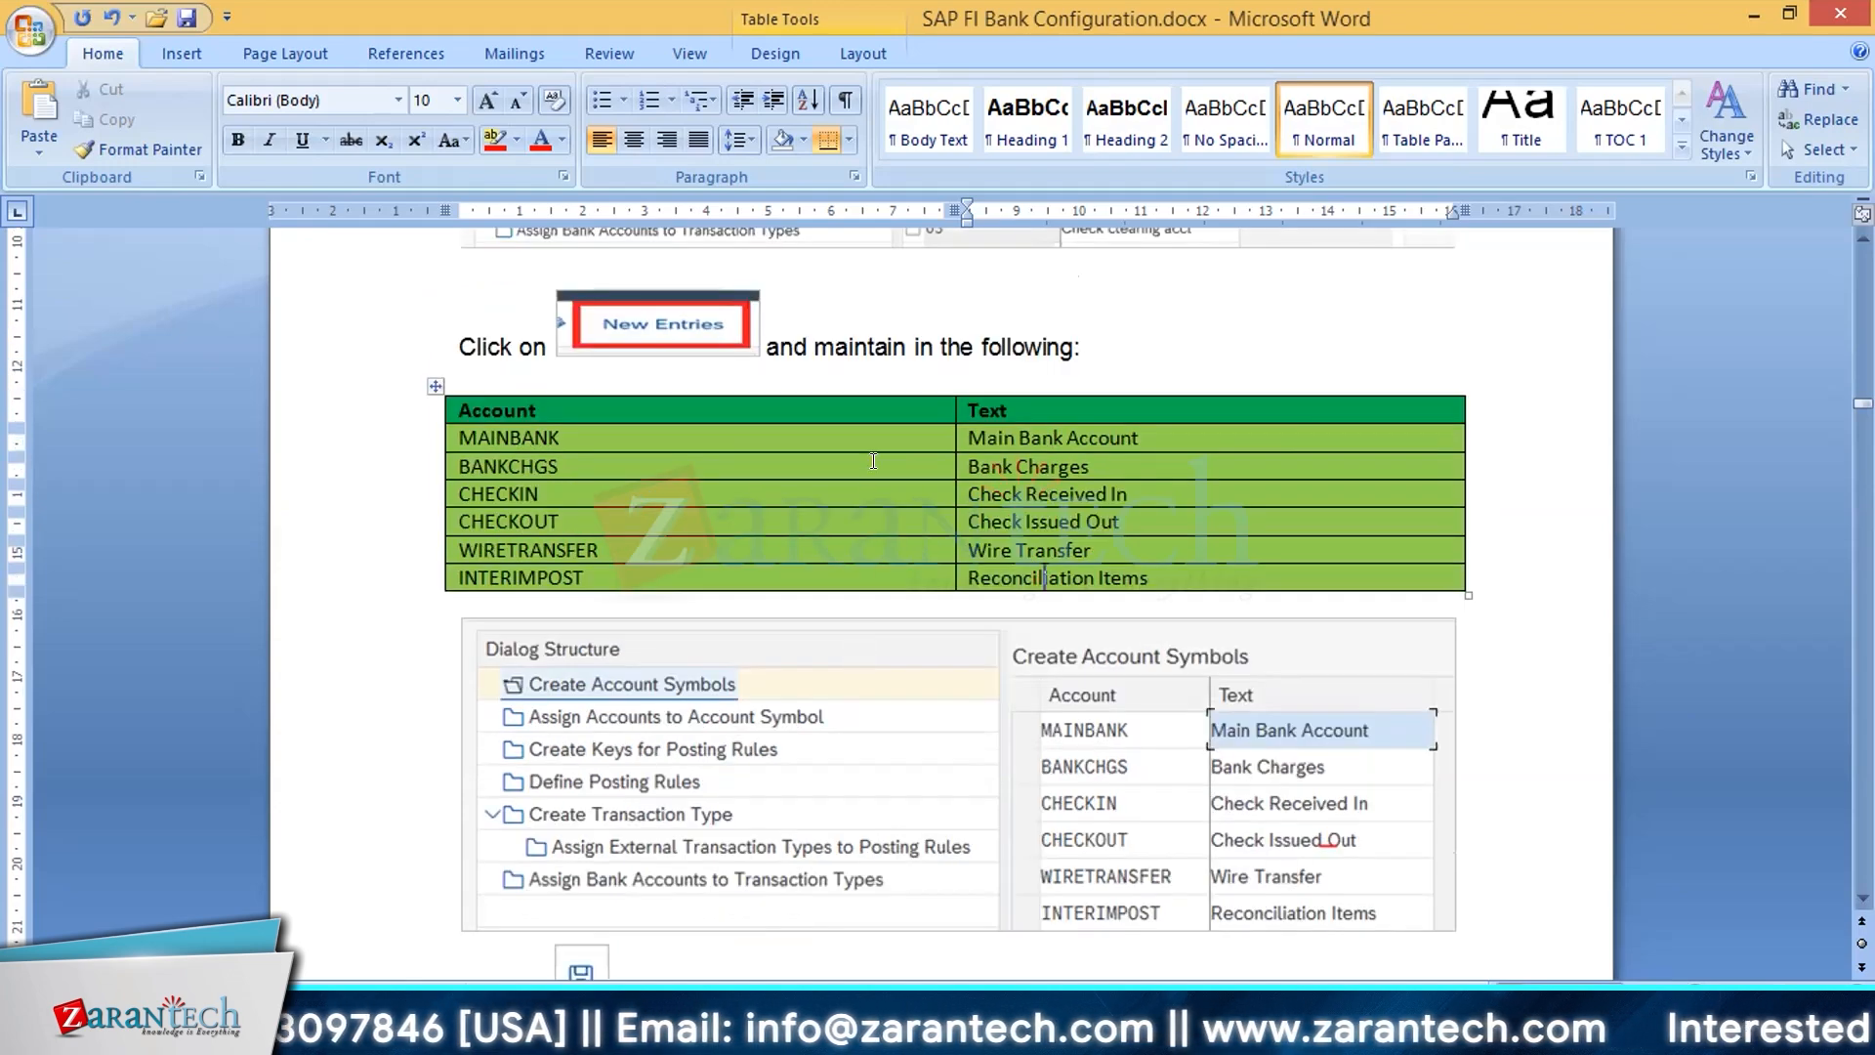
{"action": "scroll", "coordinate": [870, 466], "scroll_direction": "up", "scroll_amount": 5}
{"action": "scroll", "coordinate": [870, 465], "scroll_direction": "down", "scroll_amount": 4}
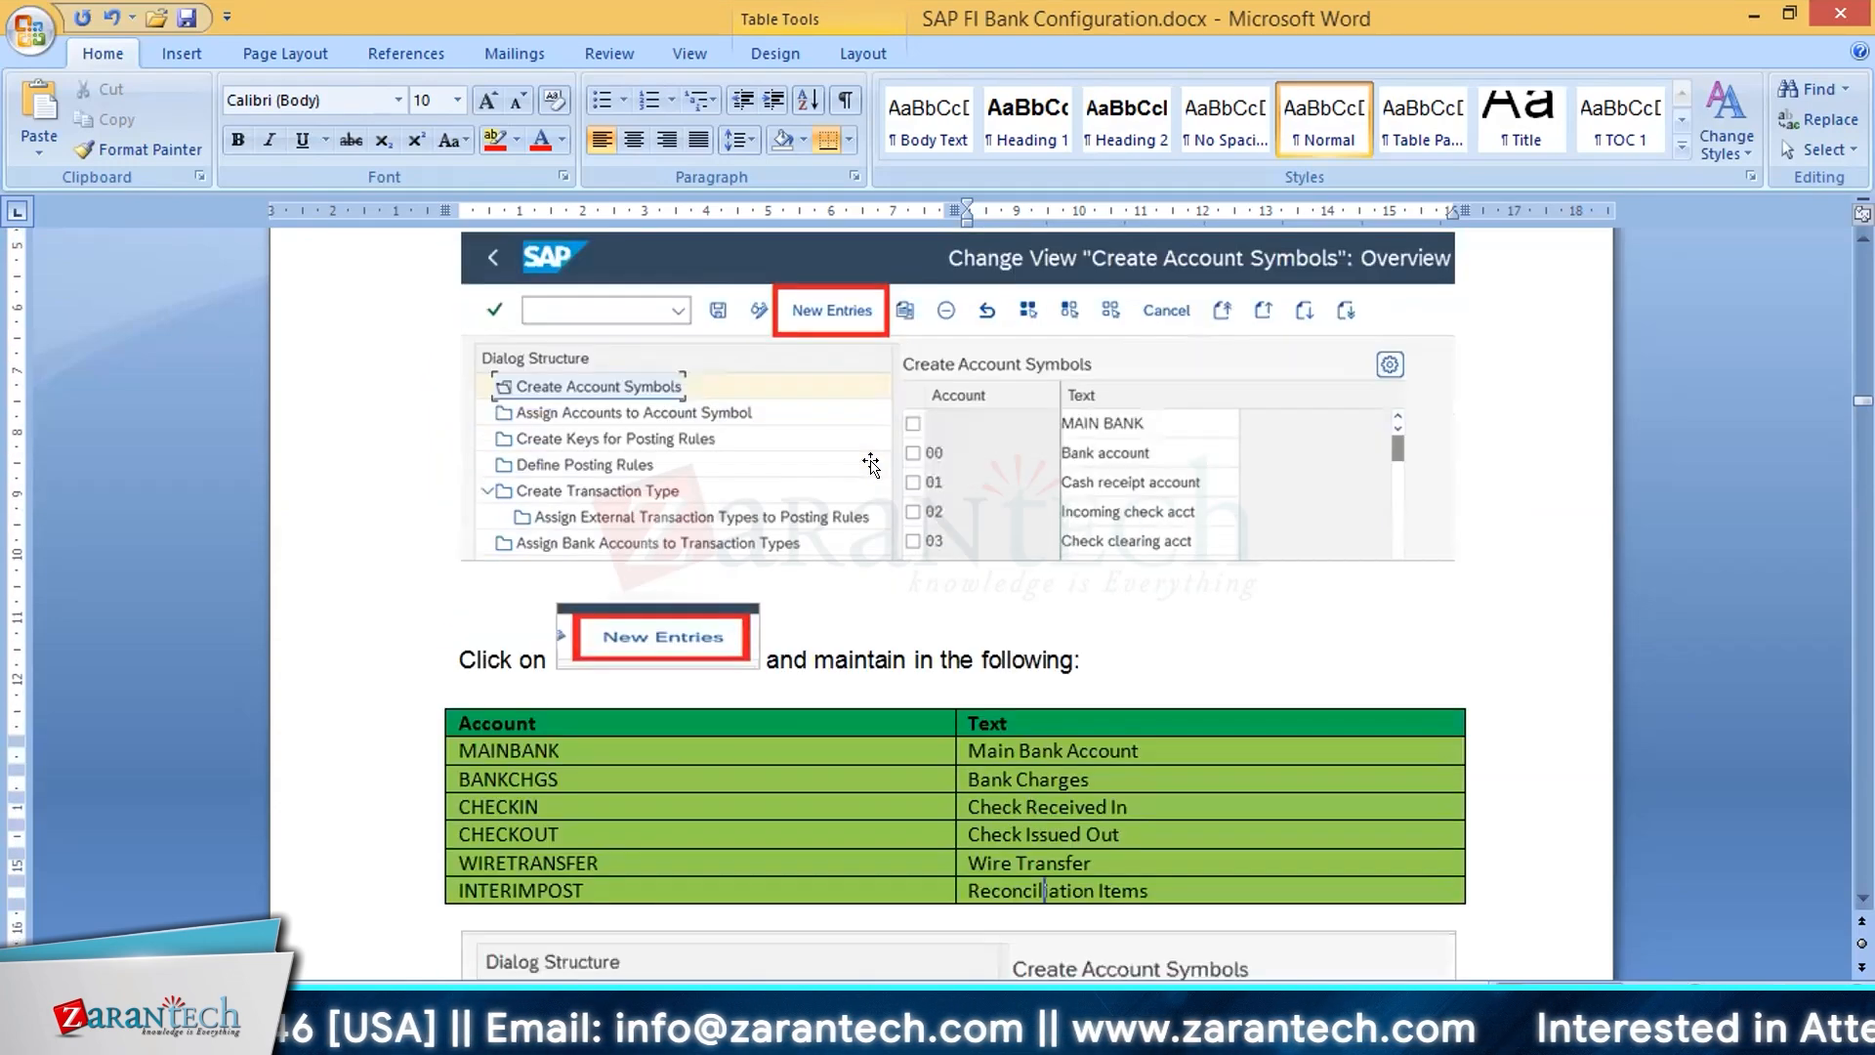
{"action": "scroll", "coordinate": [873, 461], "scroll_direction": "down", "scroll_amount": 3}
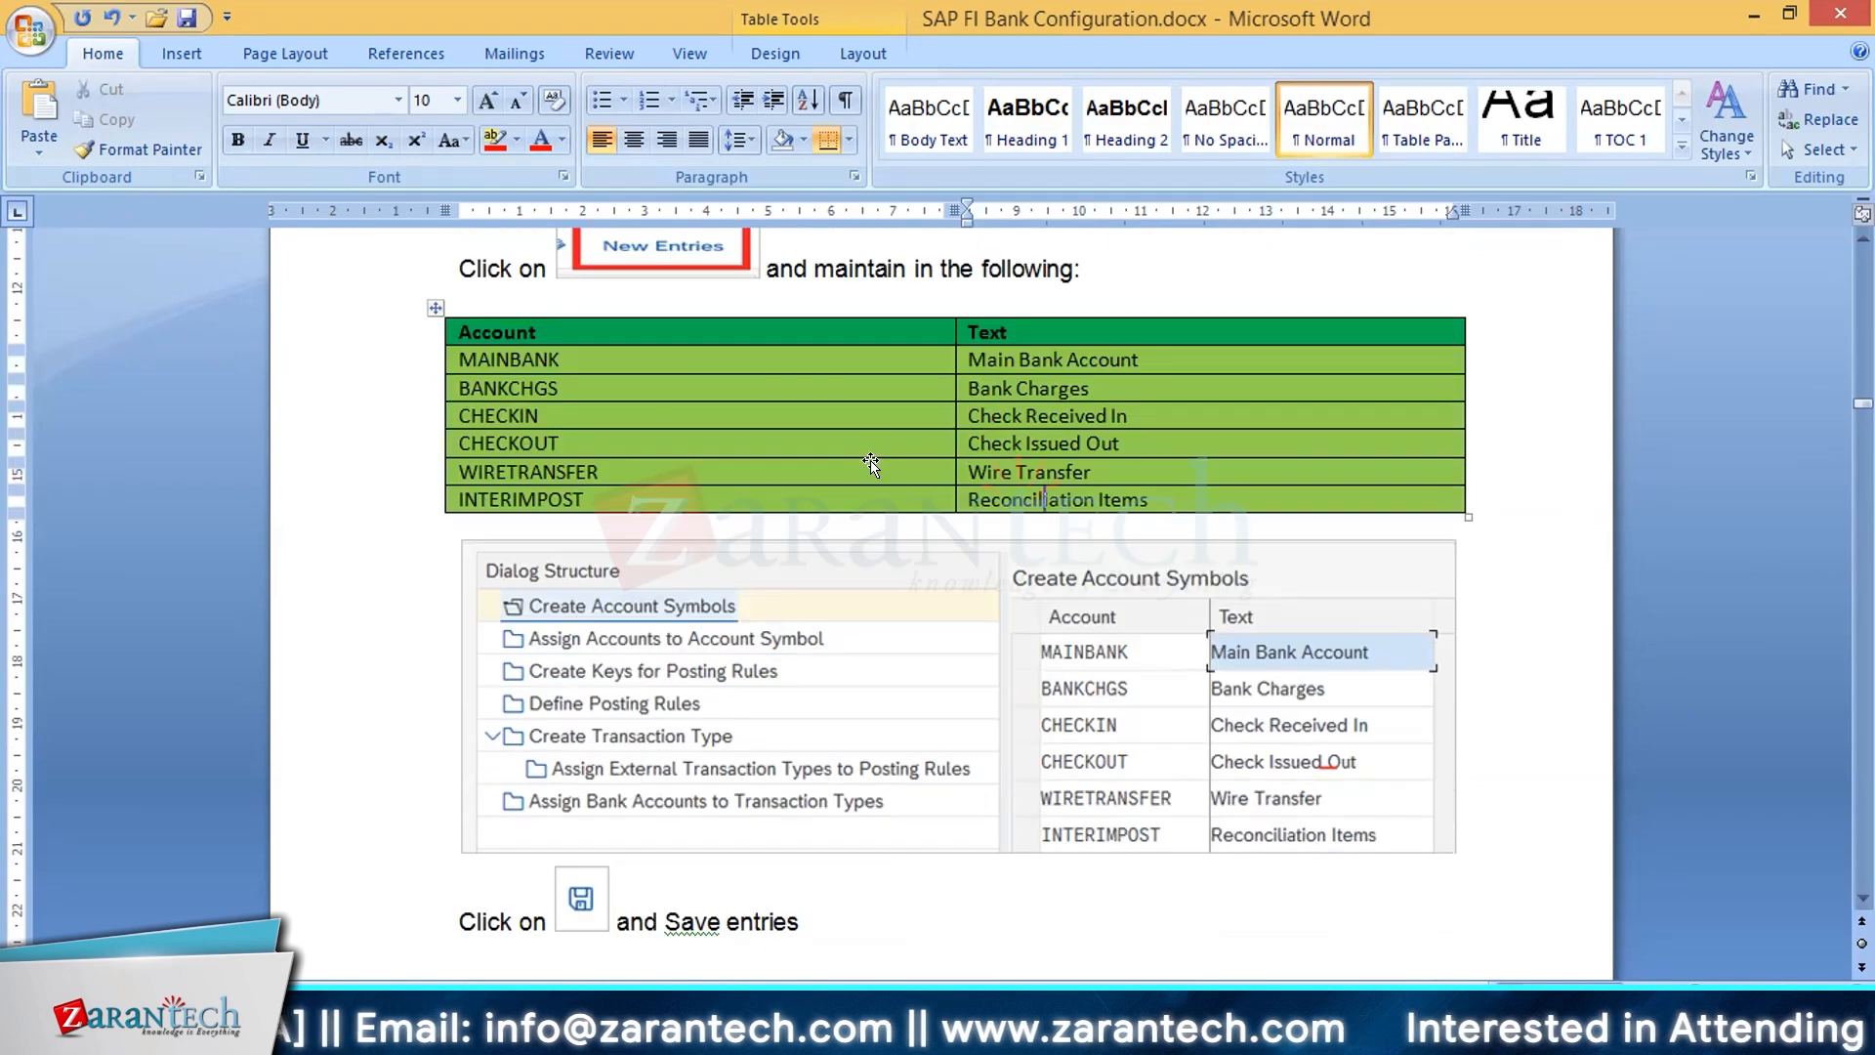
{"action": "scroll", "coordinate": [870, 463], "scroll_direction": "down", "scroll_amount": 1}
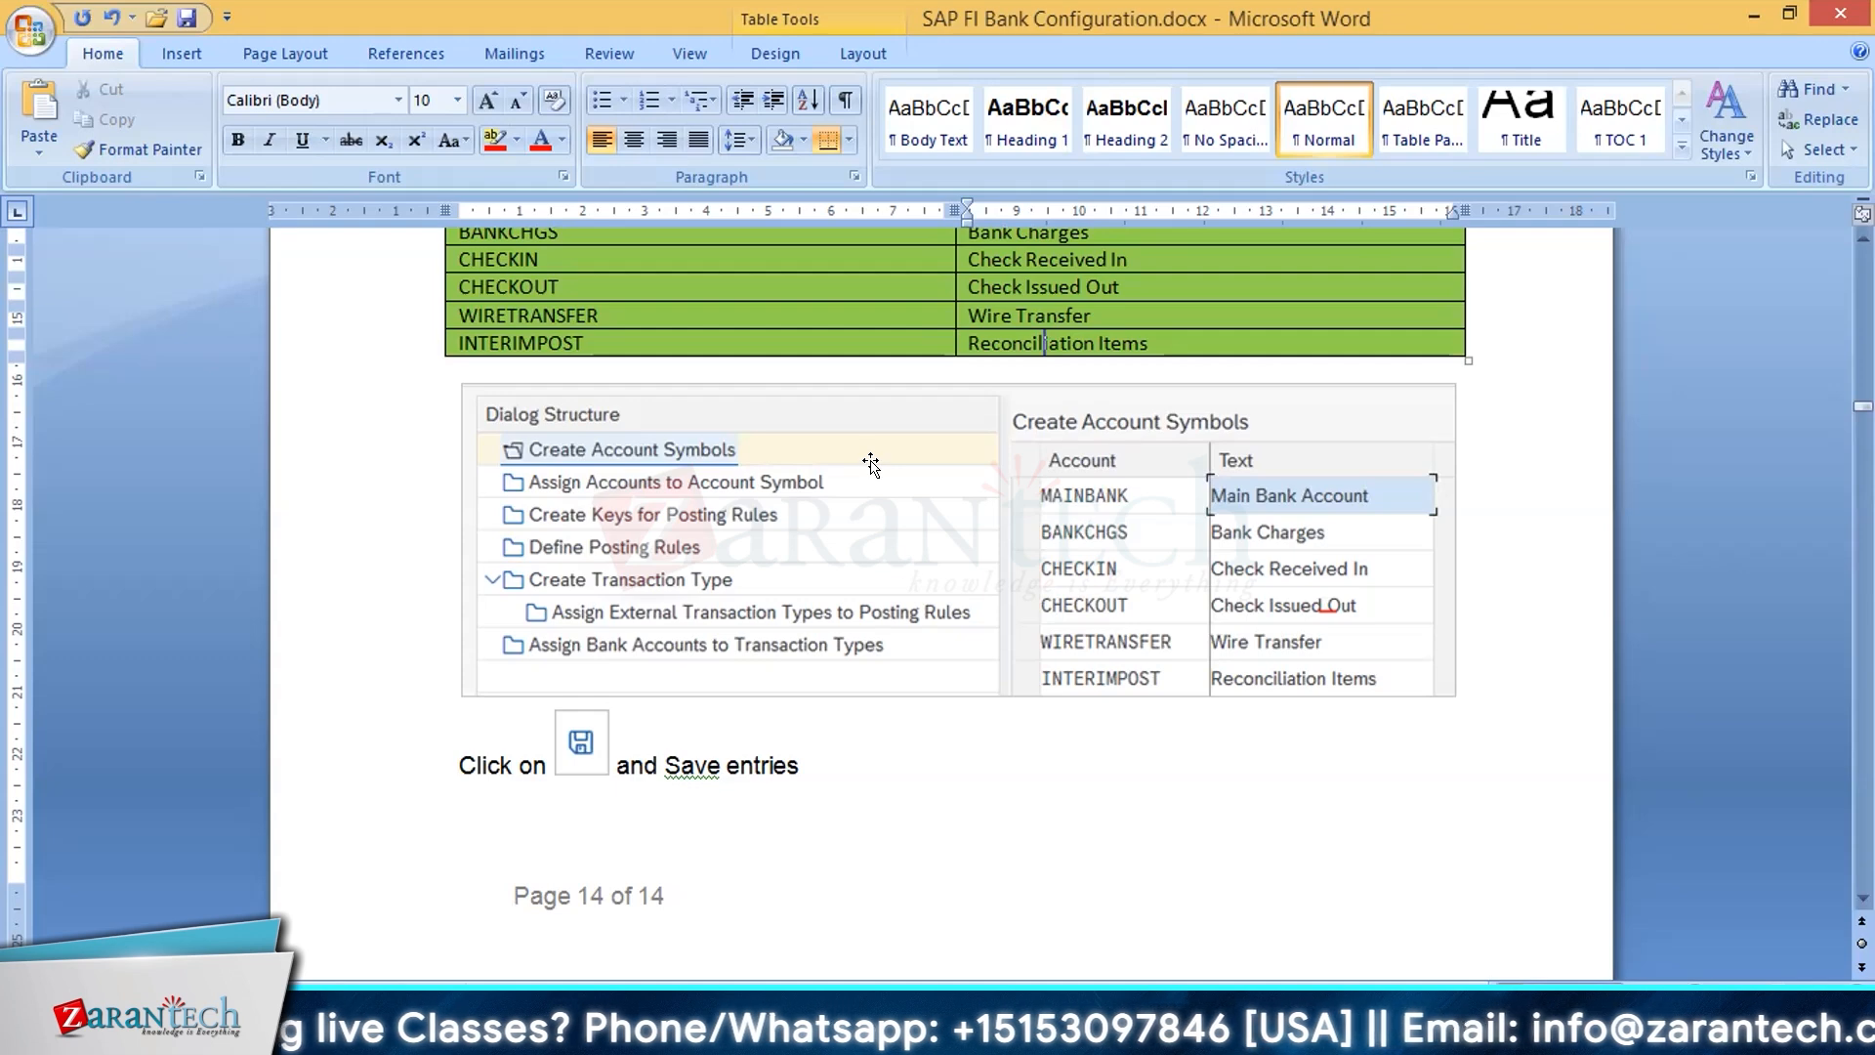
Step: Review the document's section 2, Assign accounts to account symbols, and switch away from the Word document
{"action": "scroll", "coordinate": [1066, 587], "scroll_direction": "down", "scroll_amount": 4}
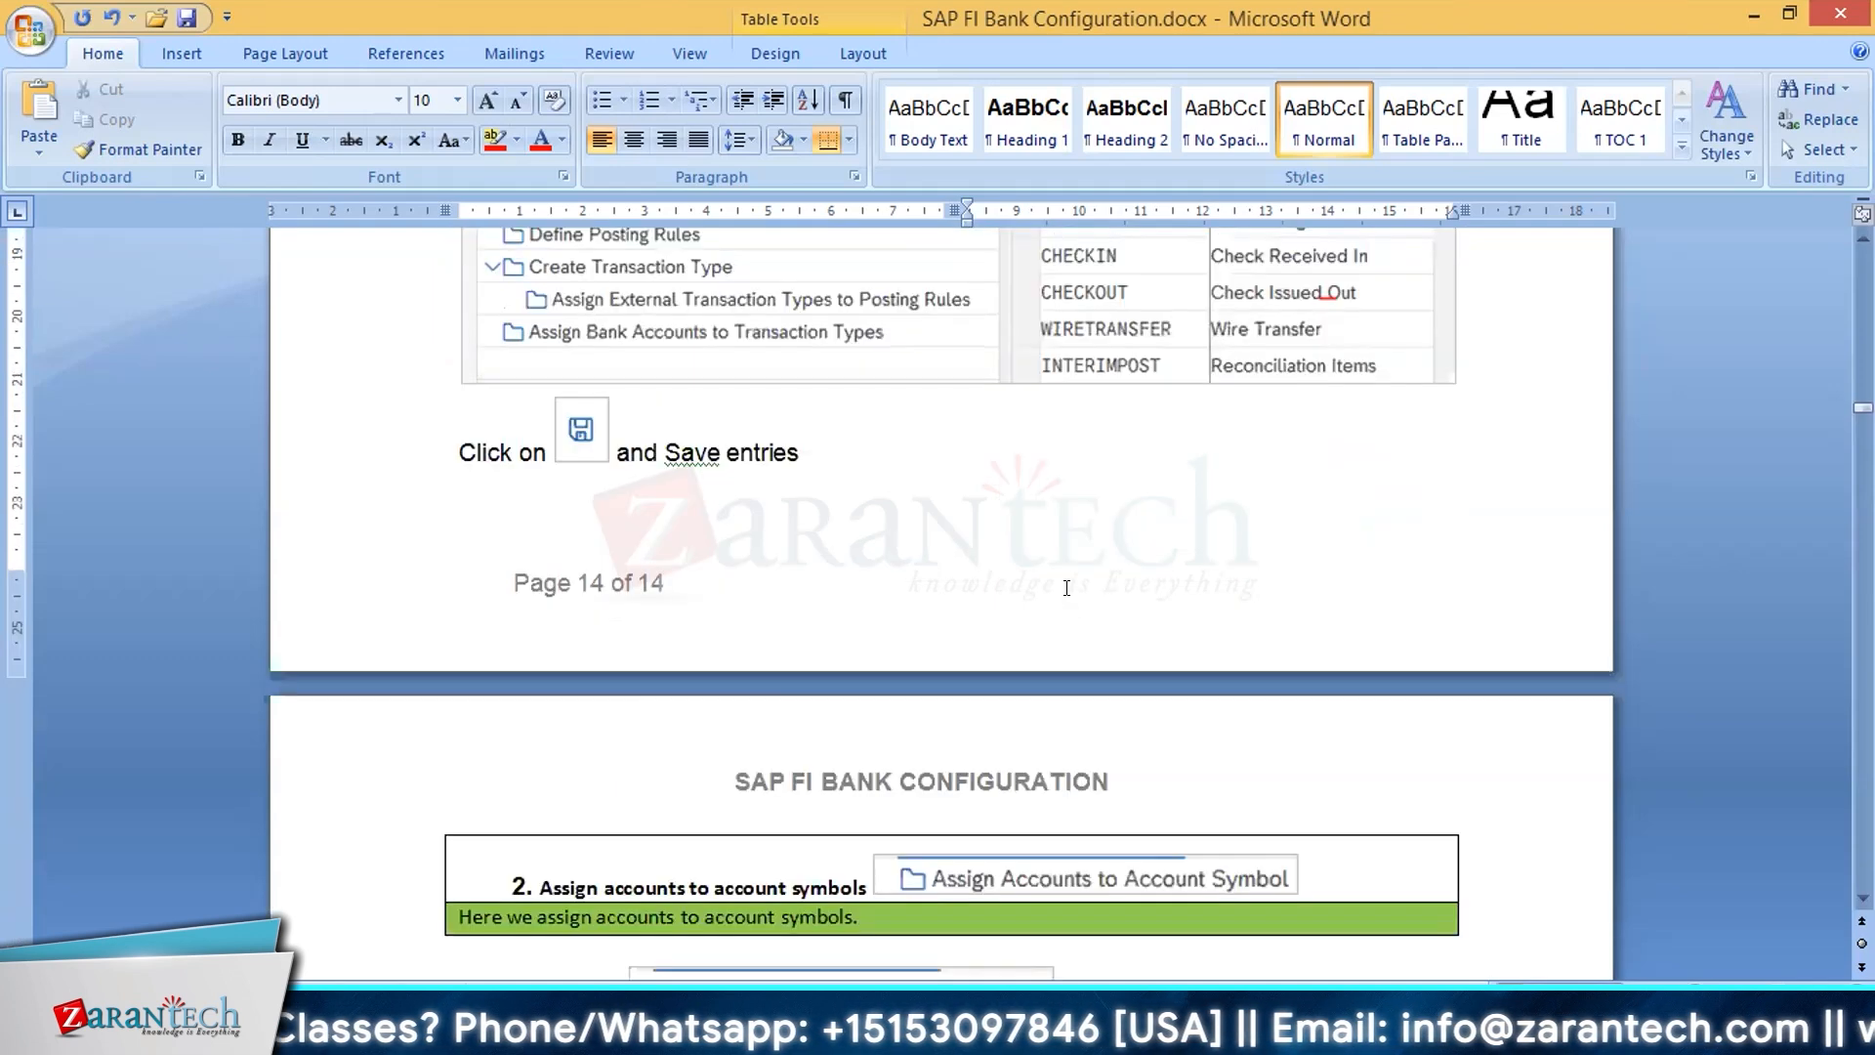
{"action": "scroll", "coordinate": [1066, 587], "scroll_direction": "down", "scroll_amount": 7}
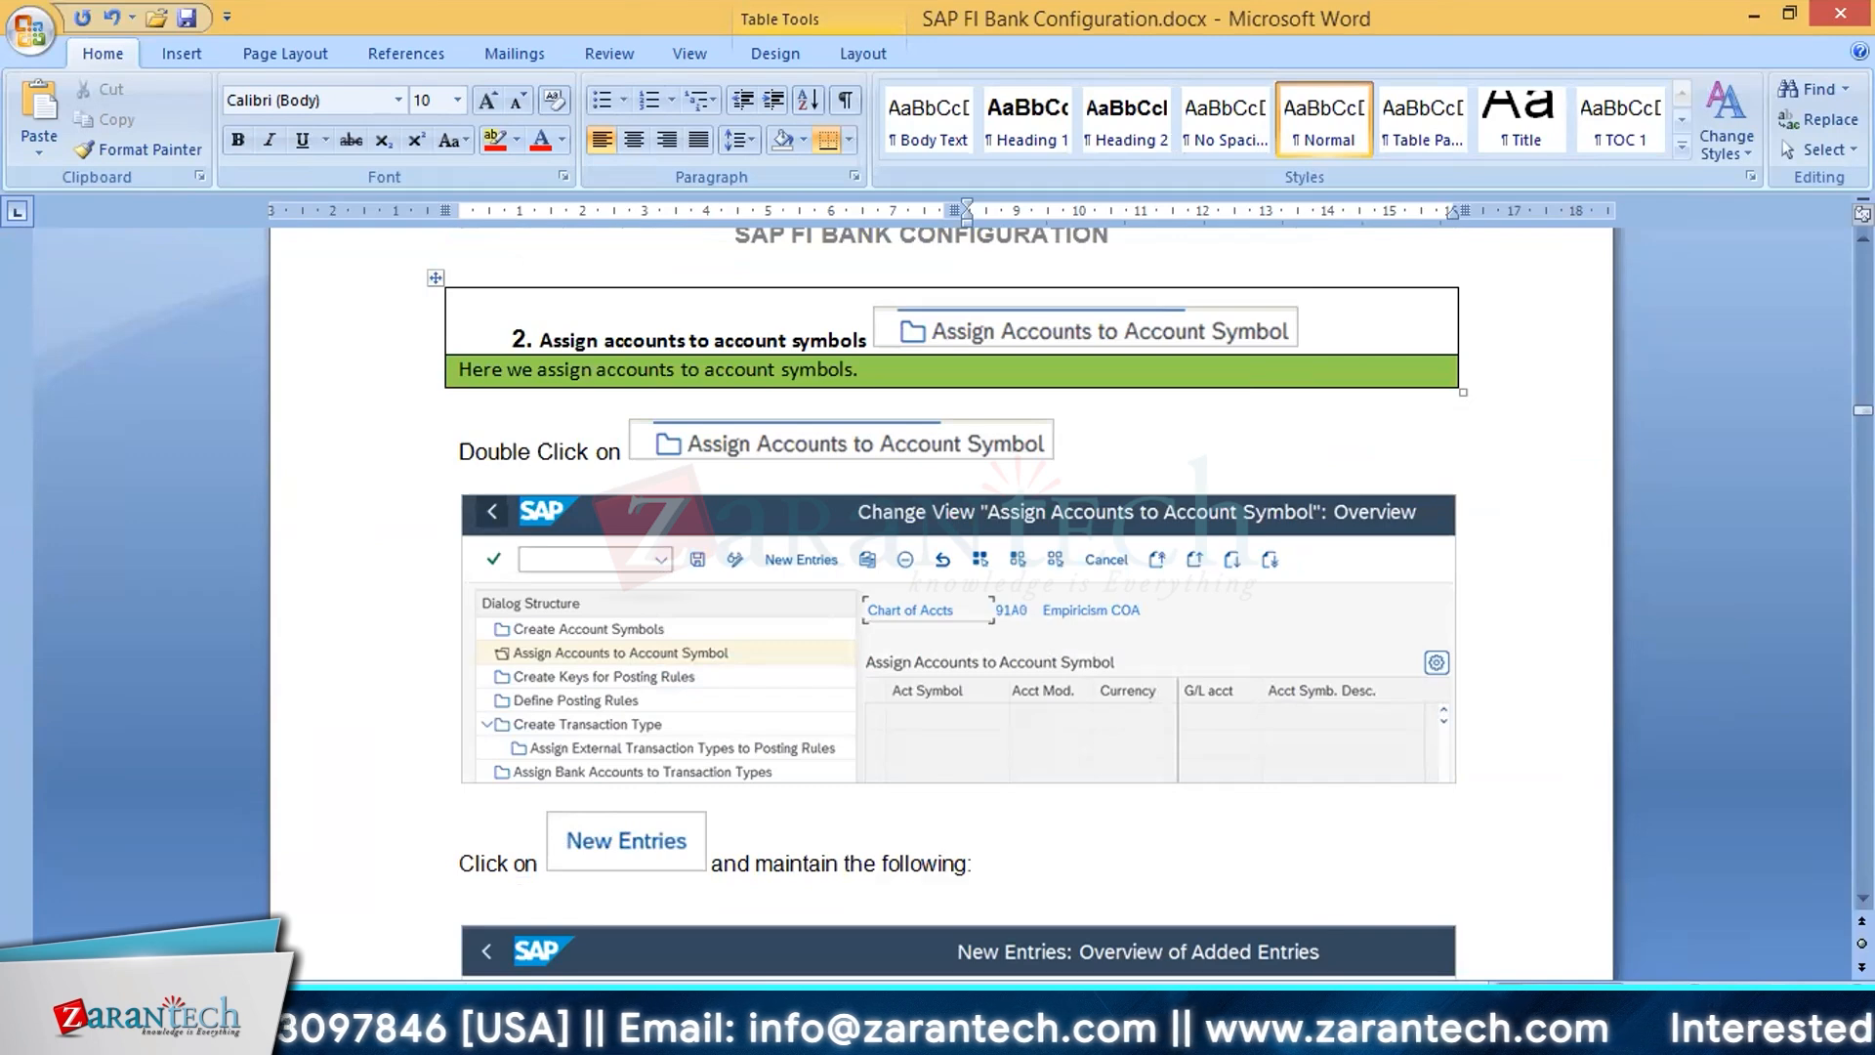
{"action": "key", "text": "alt+Tab"}
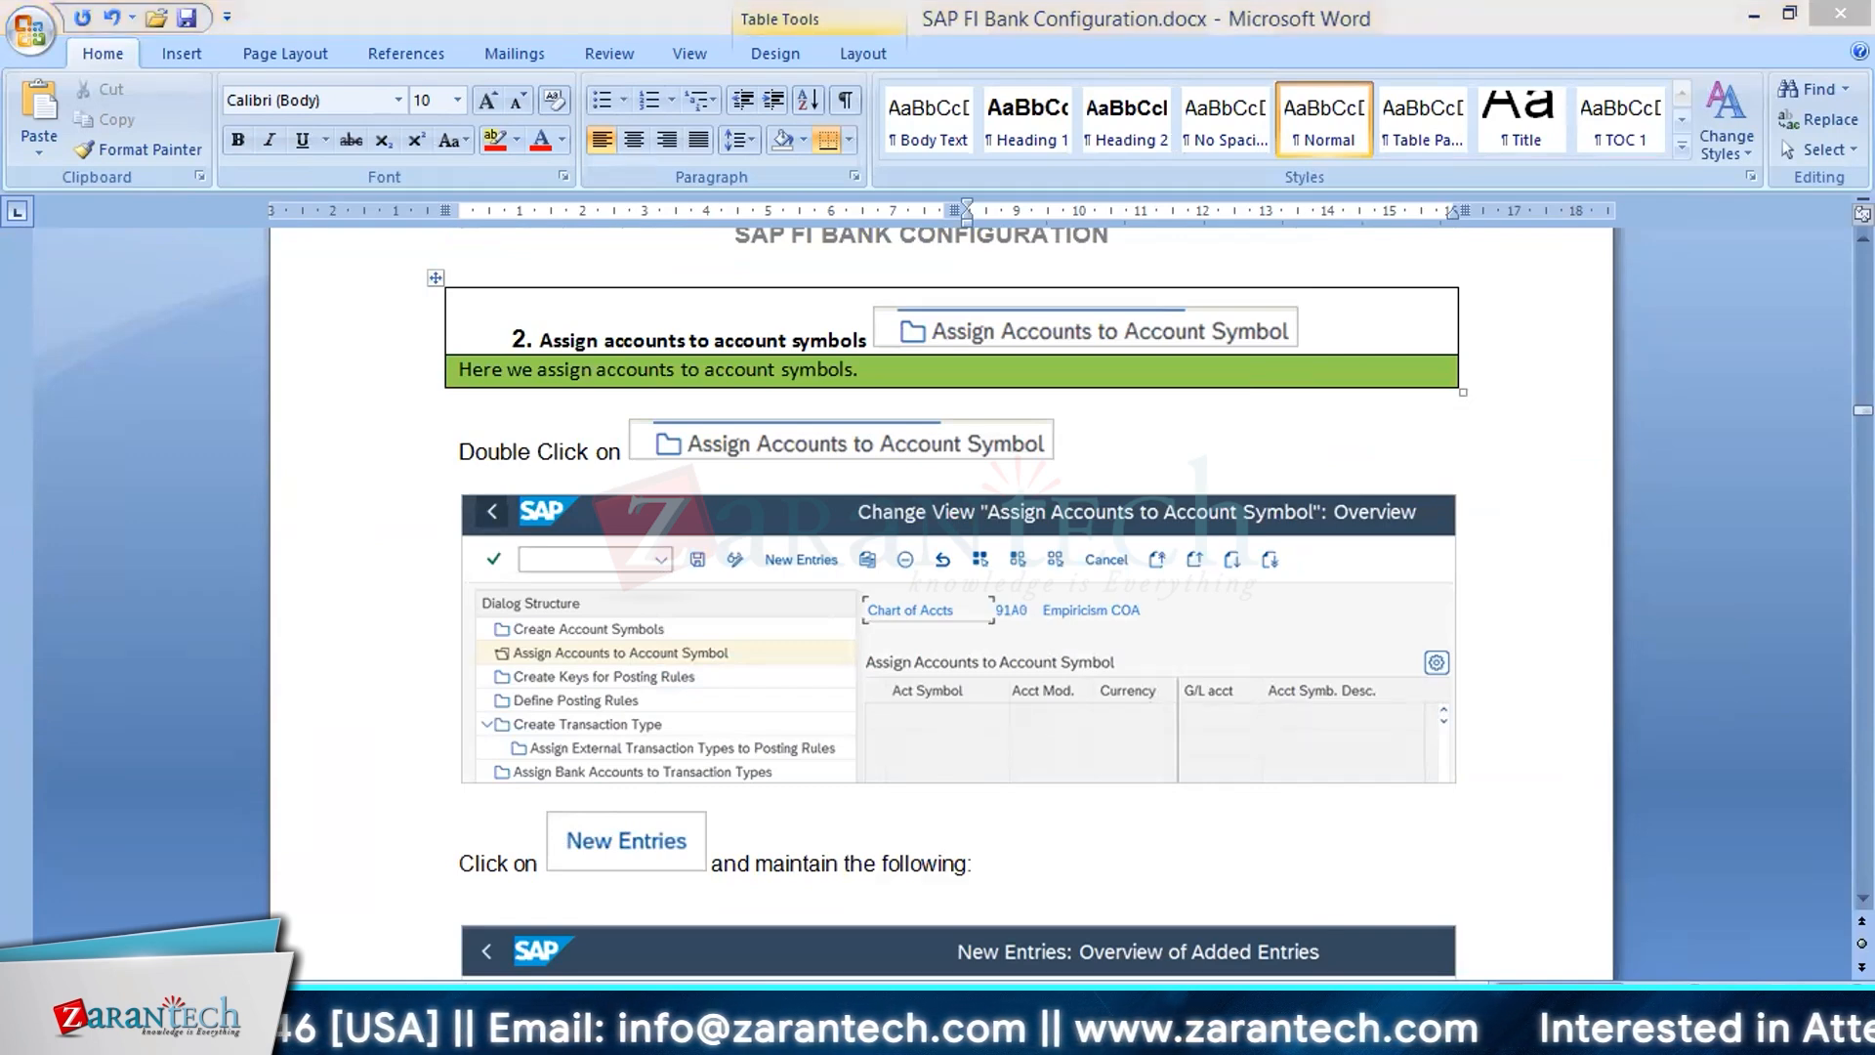
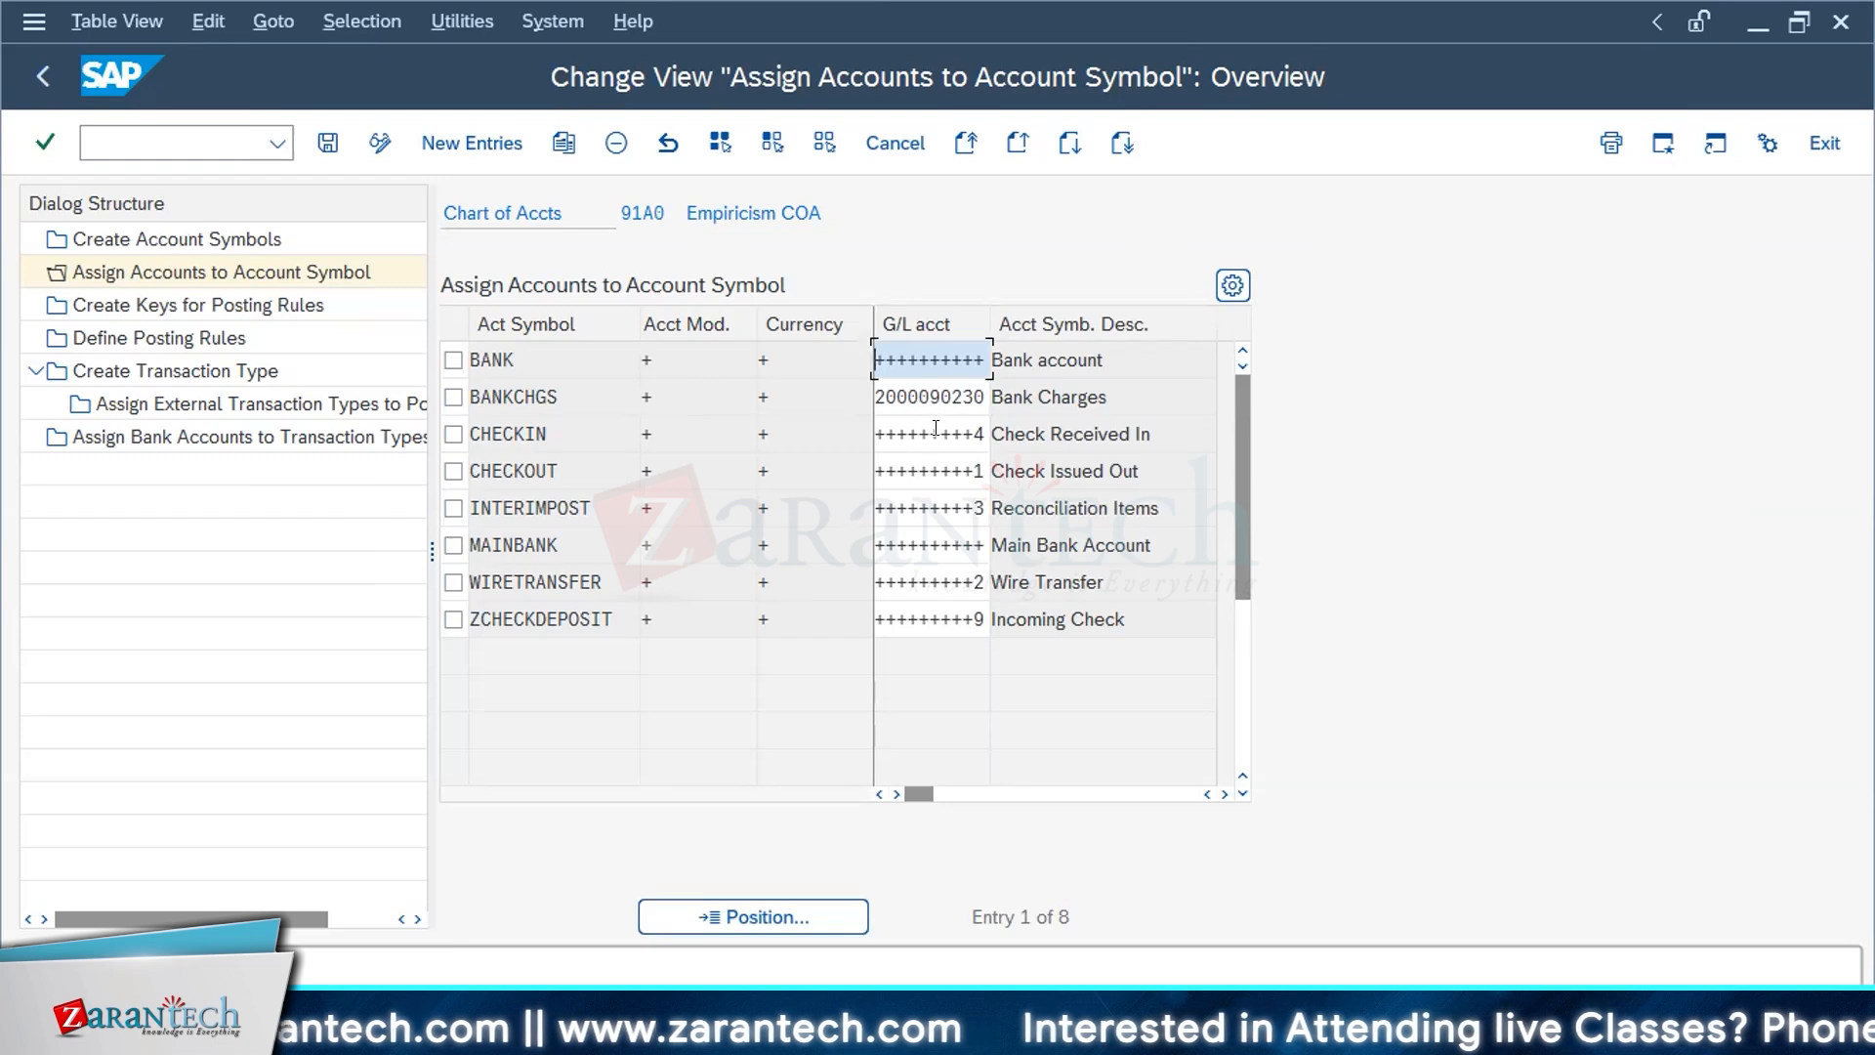
Step: Review the G/L account assignments of the account symbols for chart of accounts 91A0, cross-checking with the Create Account Symbols list
{"action": "left_click", "coordinate": [935, 430]}
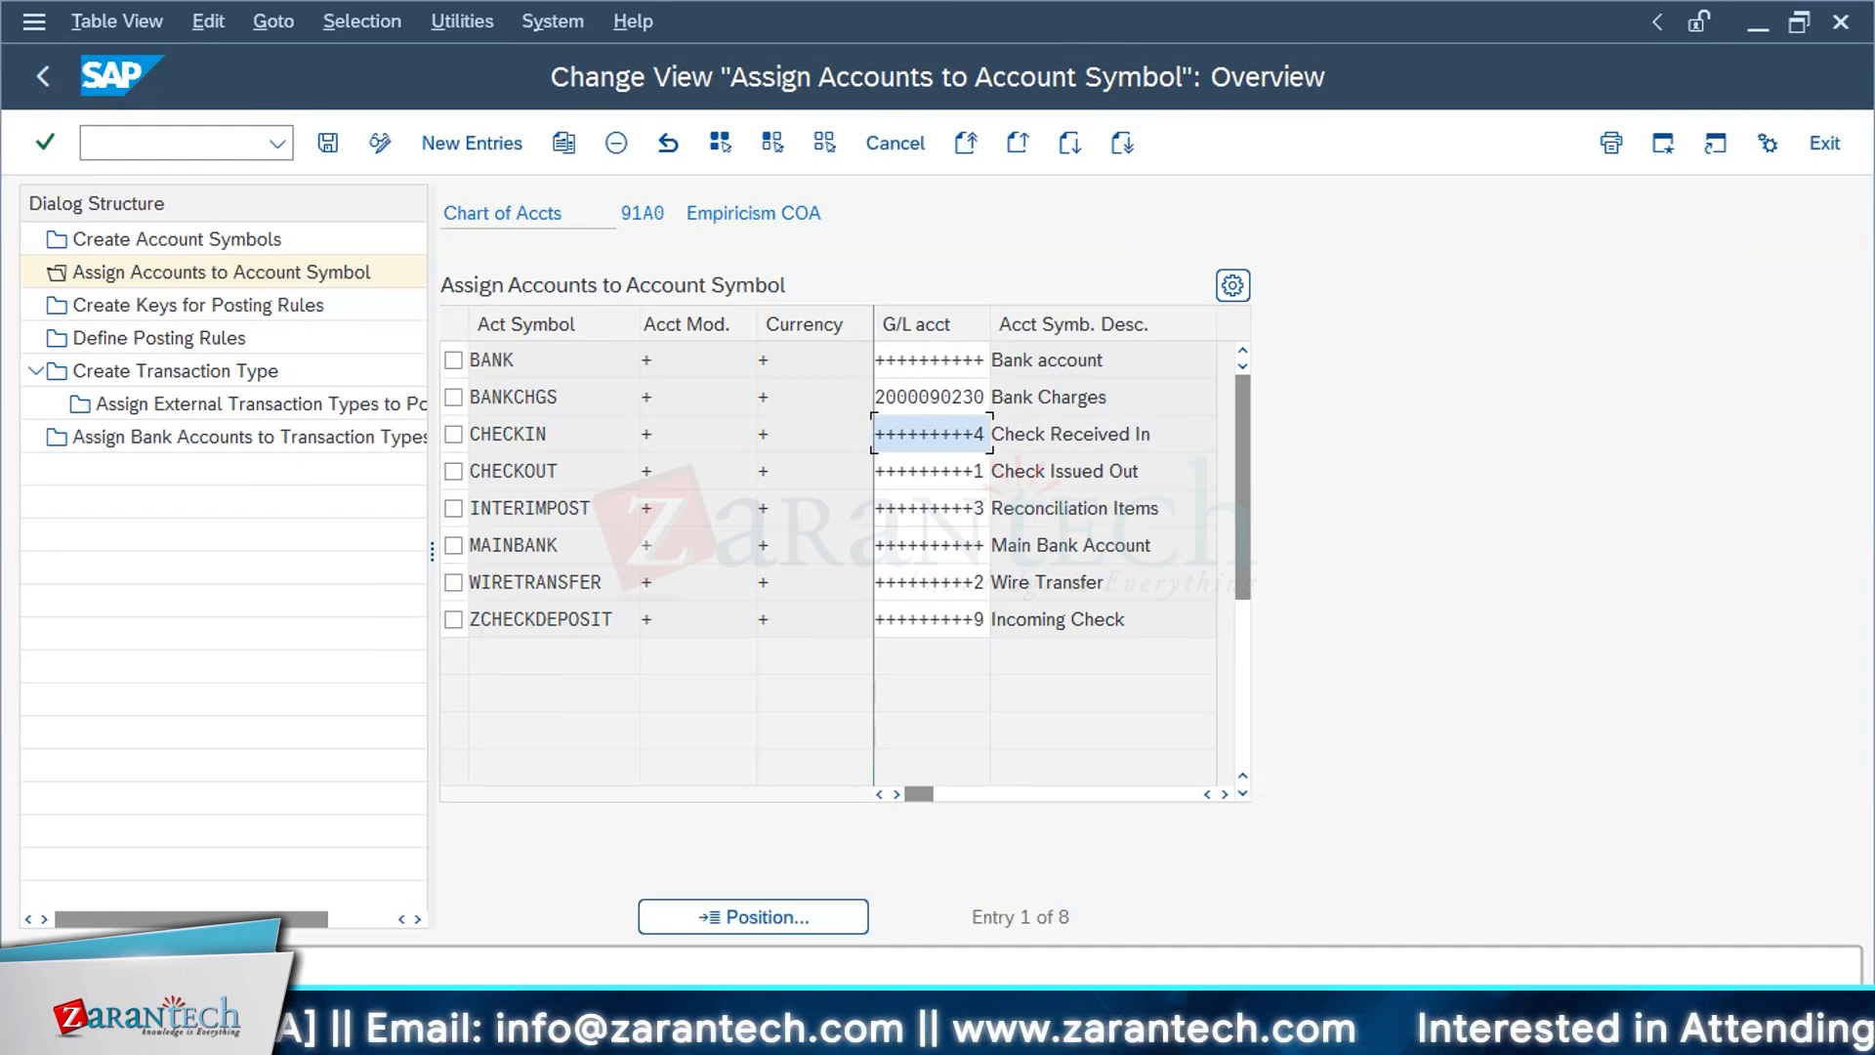
{"action": "key", "text": "alt+Tab"}
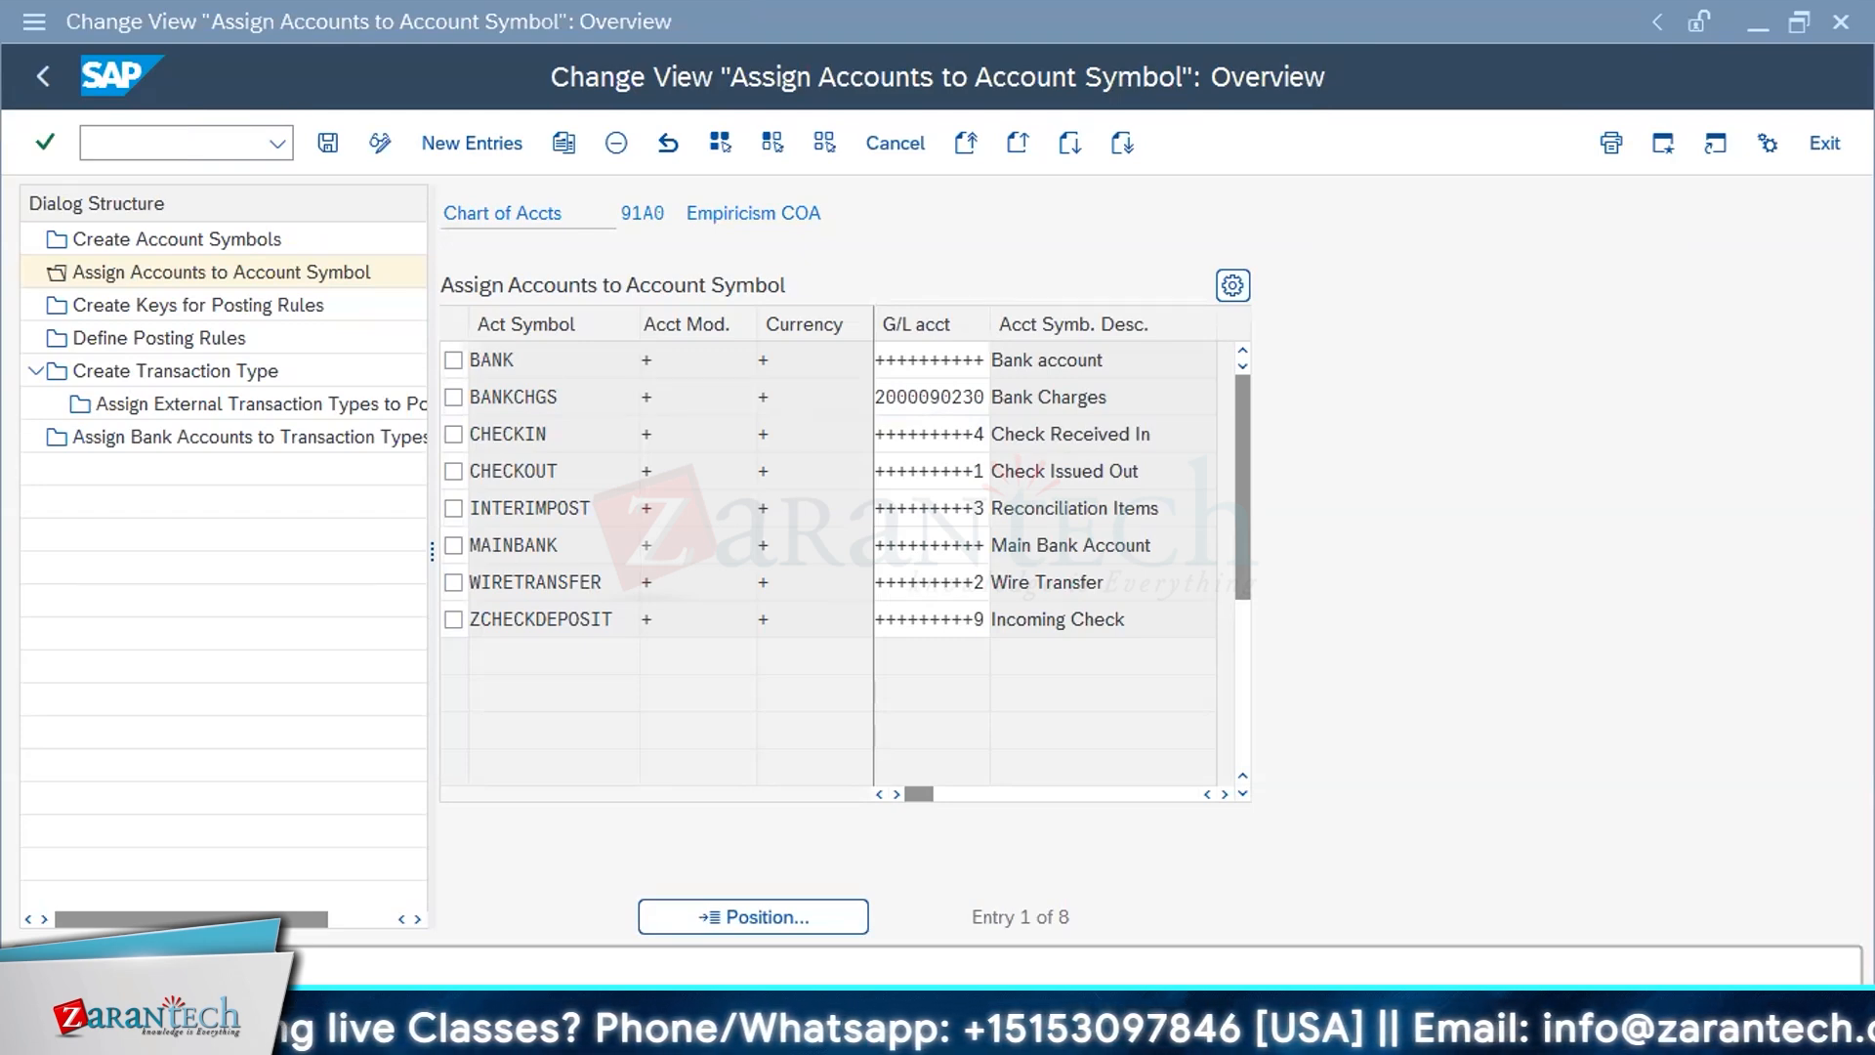
{"action": "key", "text": "alt+Tab"}
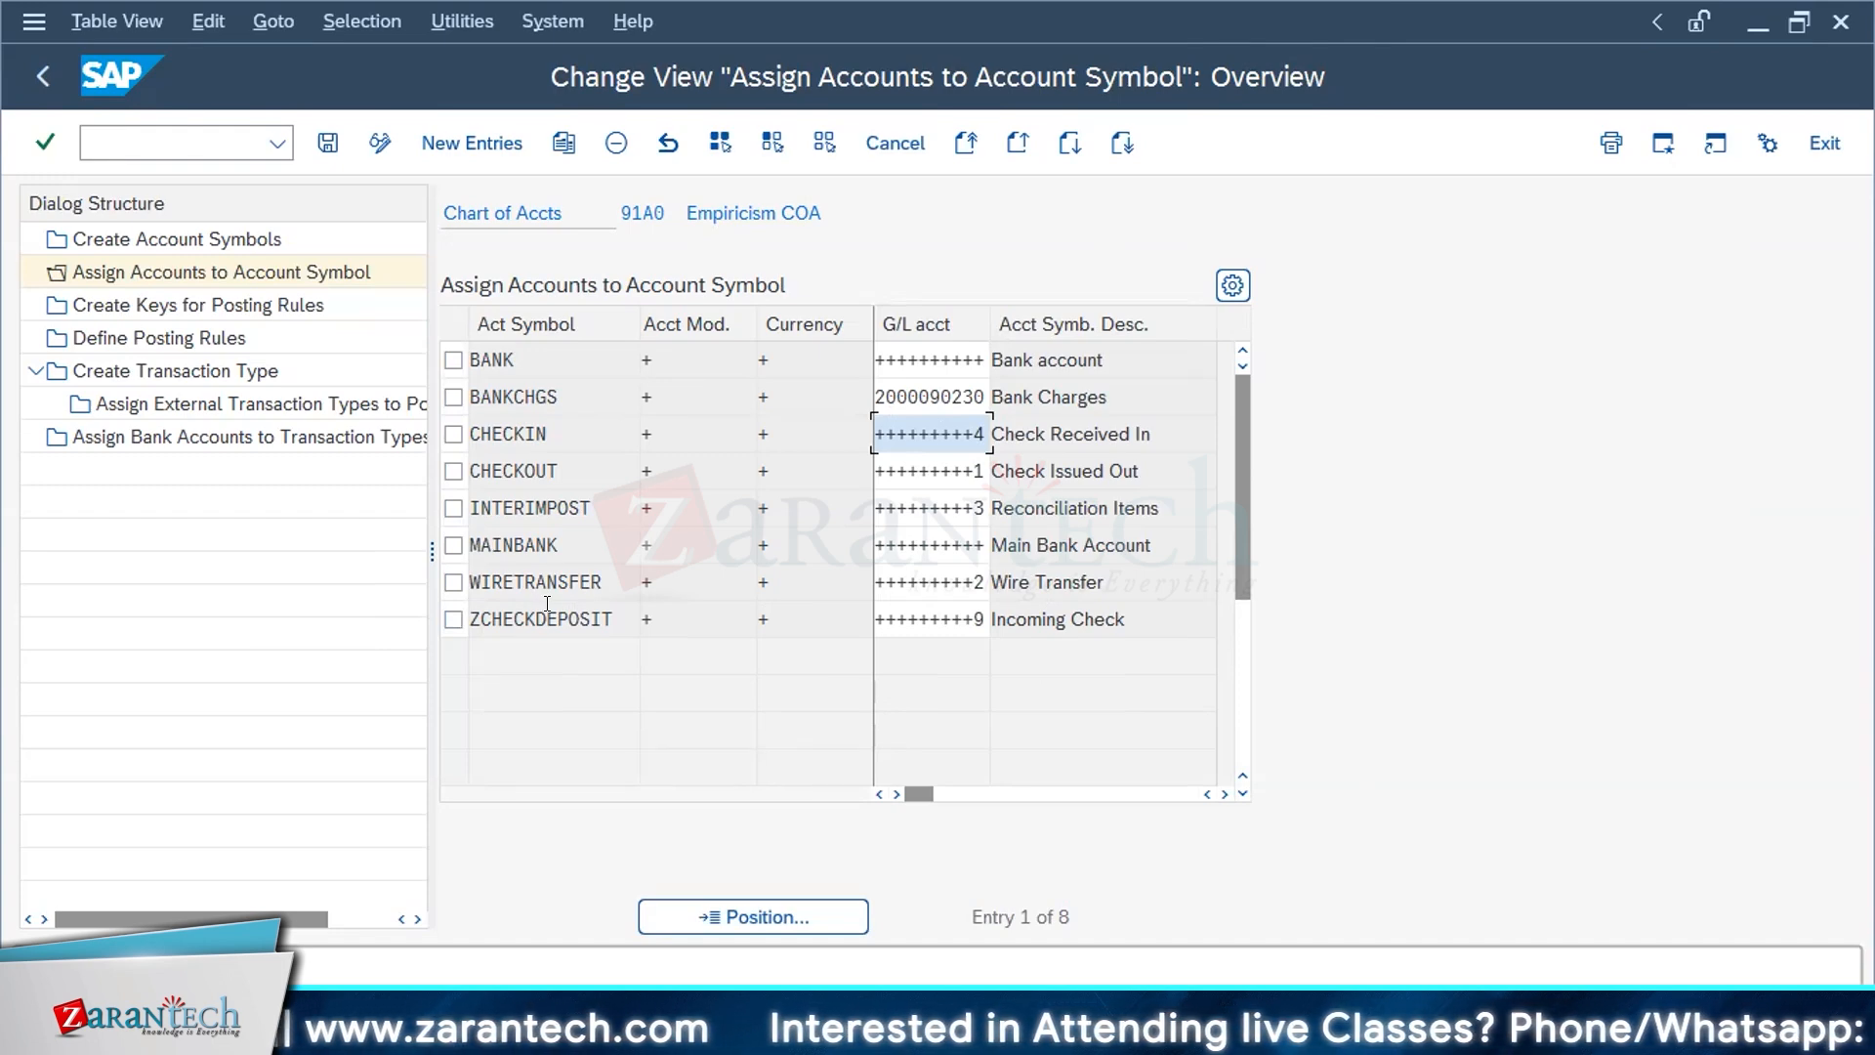
{"action": "double_click", "coordinate": [615, 209]}
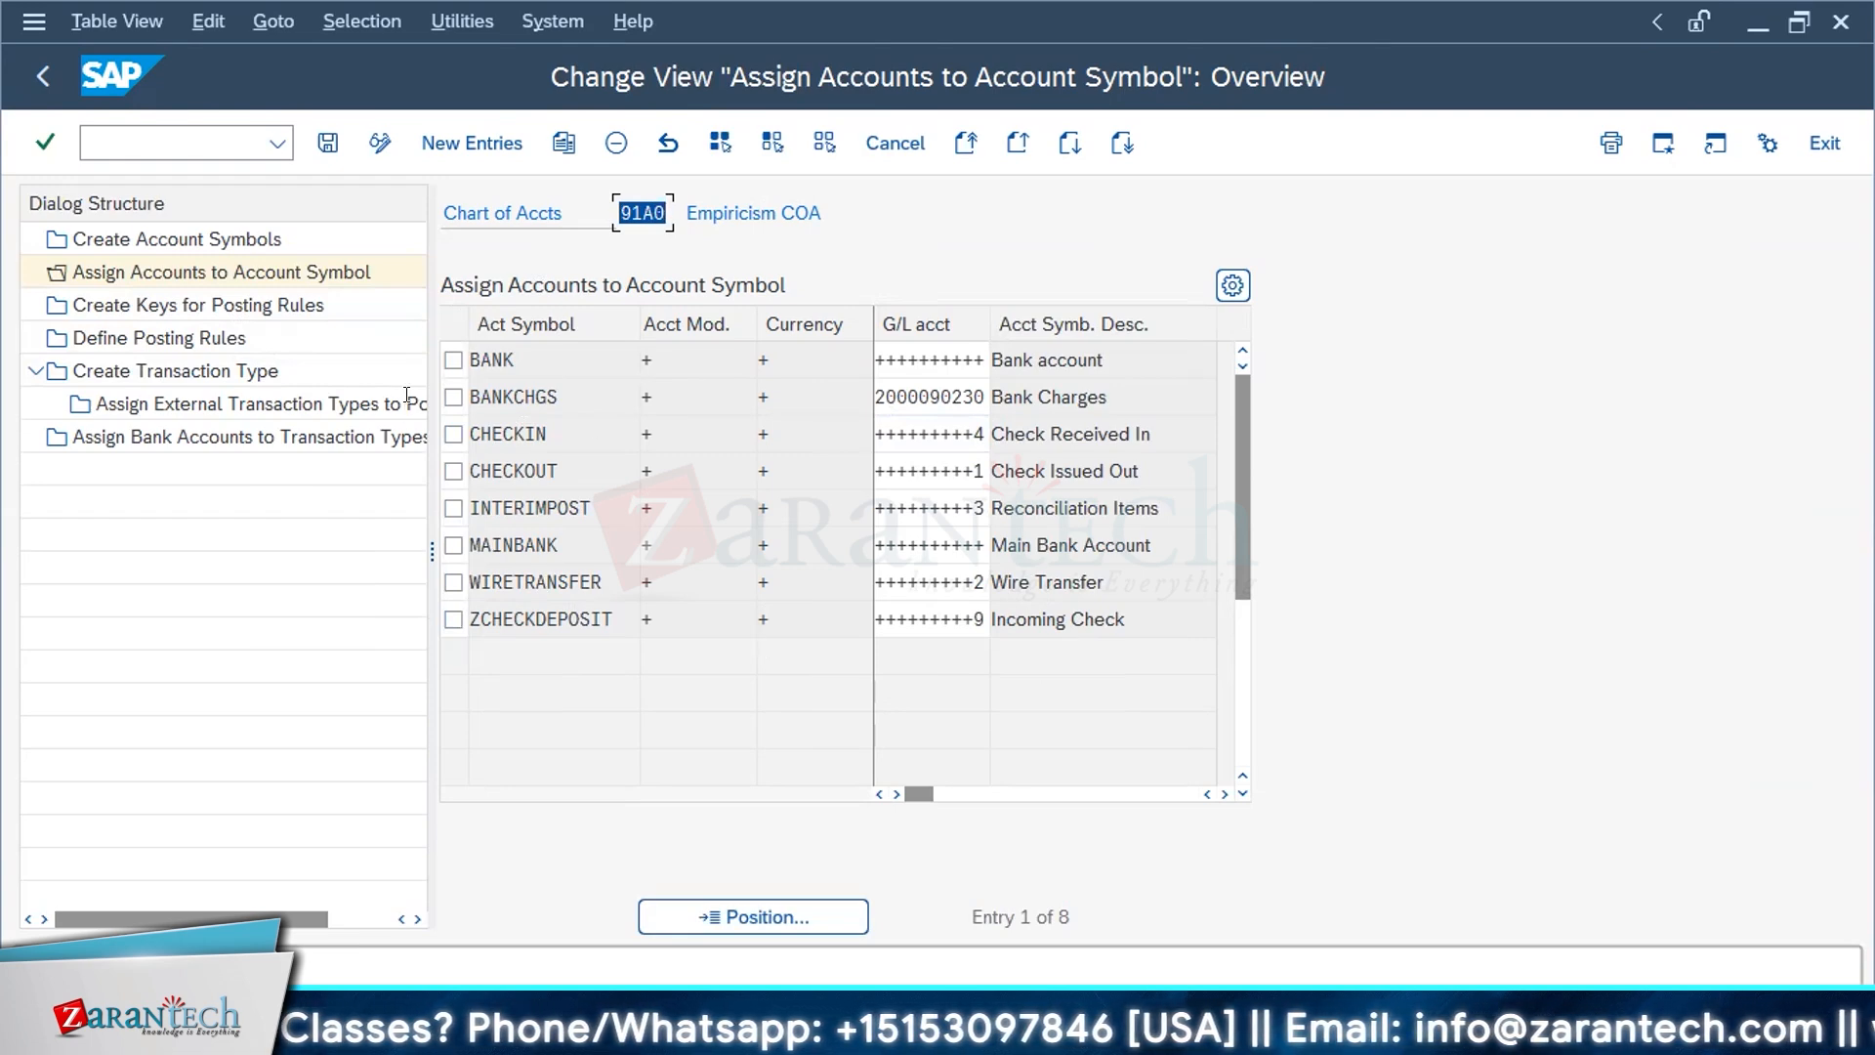
{"action": "left_click", "coordinate": [513, 433]}
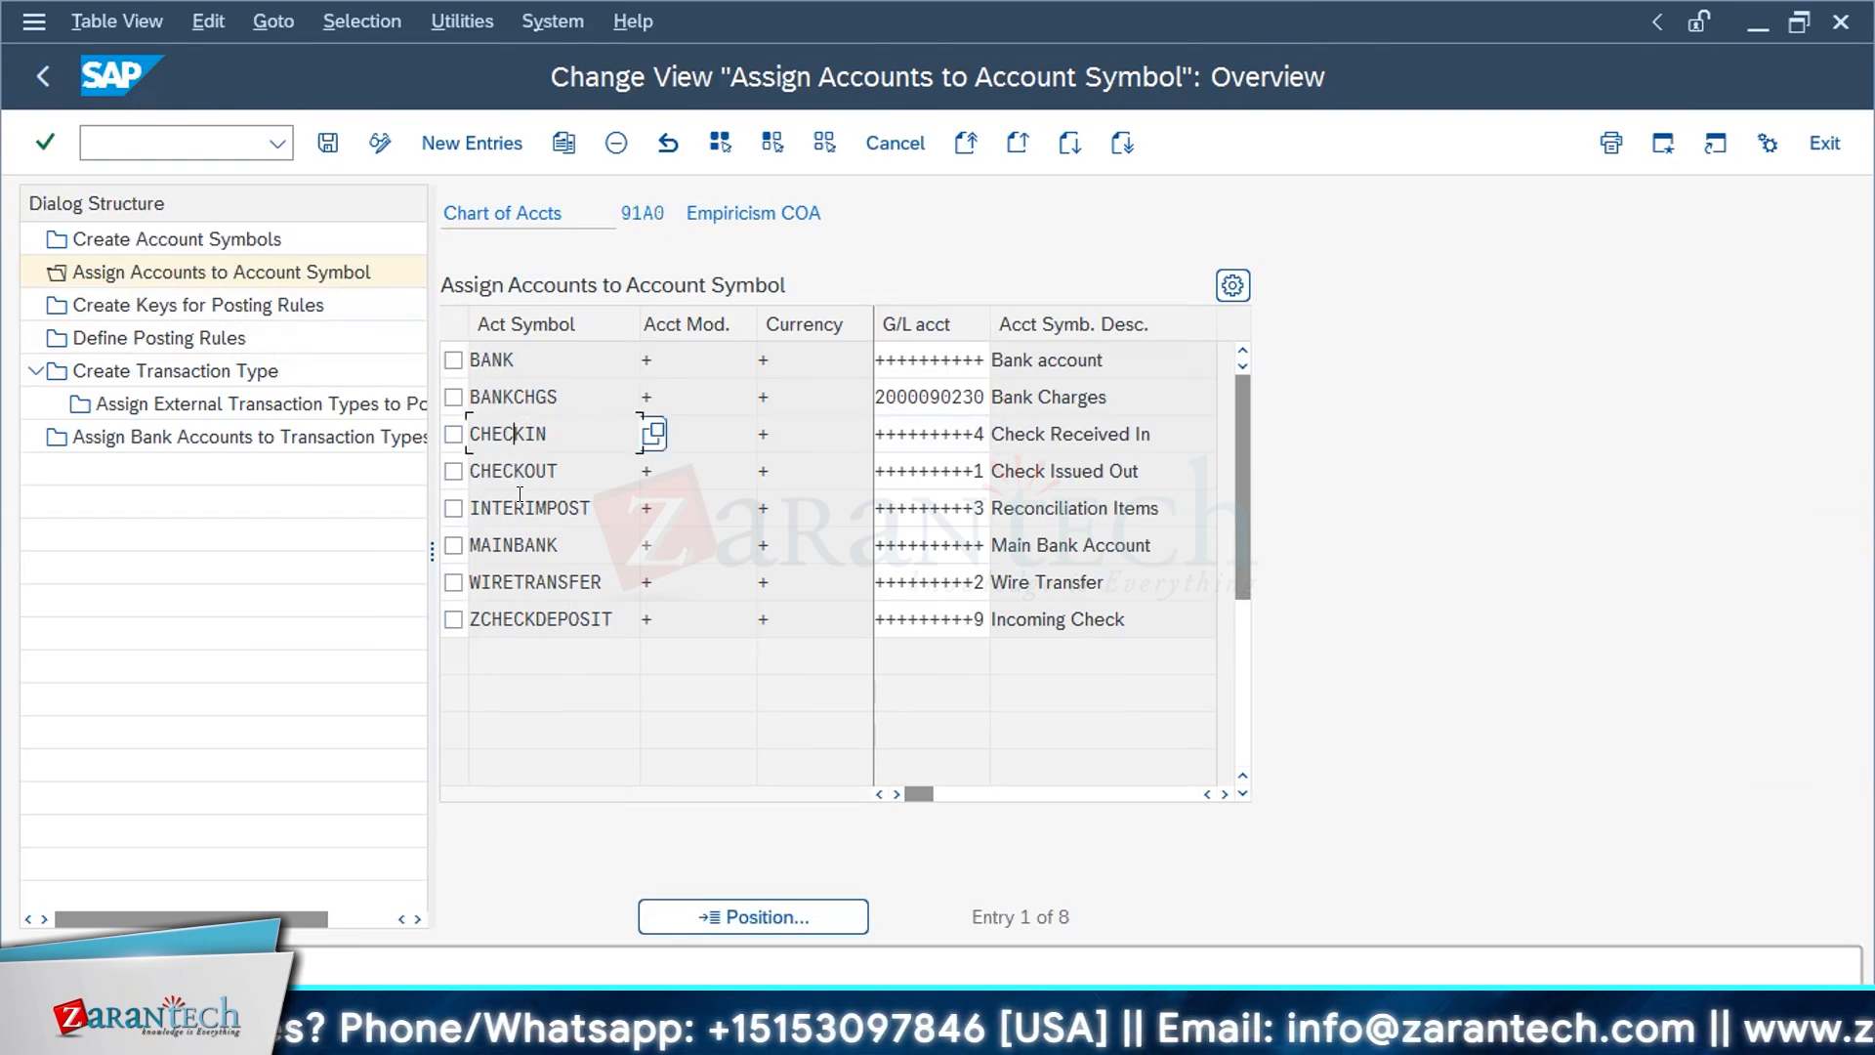
{"action": "key", "text": "Down"}
{"action": "key", "text": "Down"}
{"action": "key", "text": "Down"}
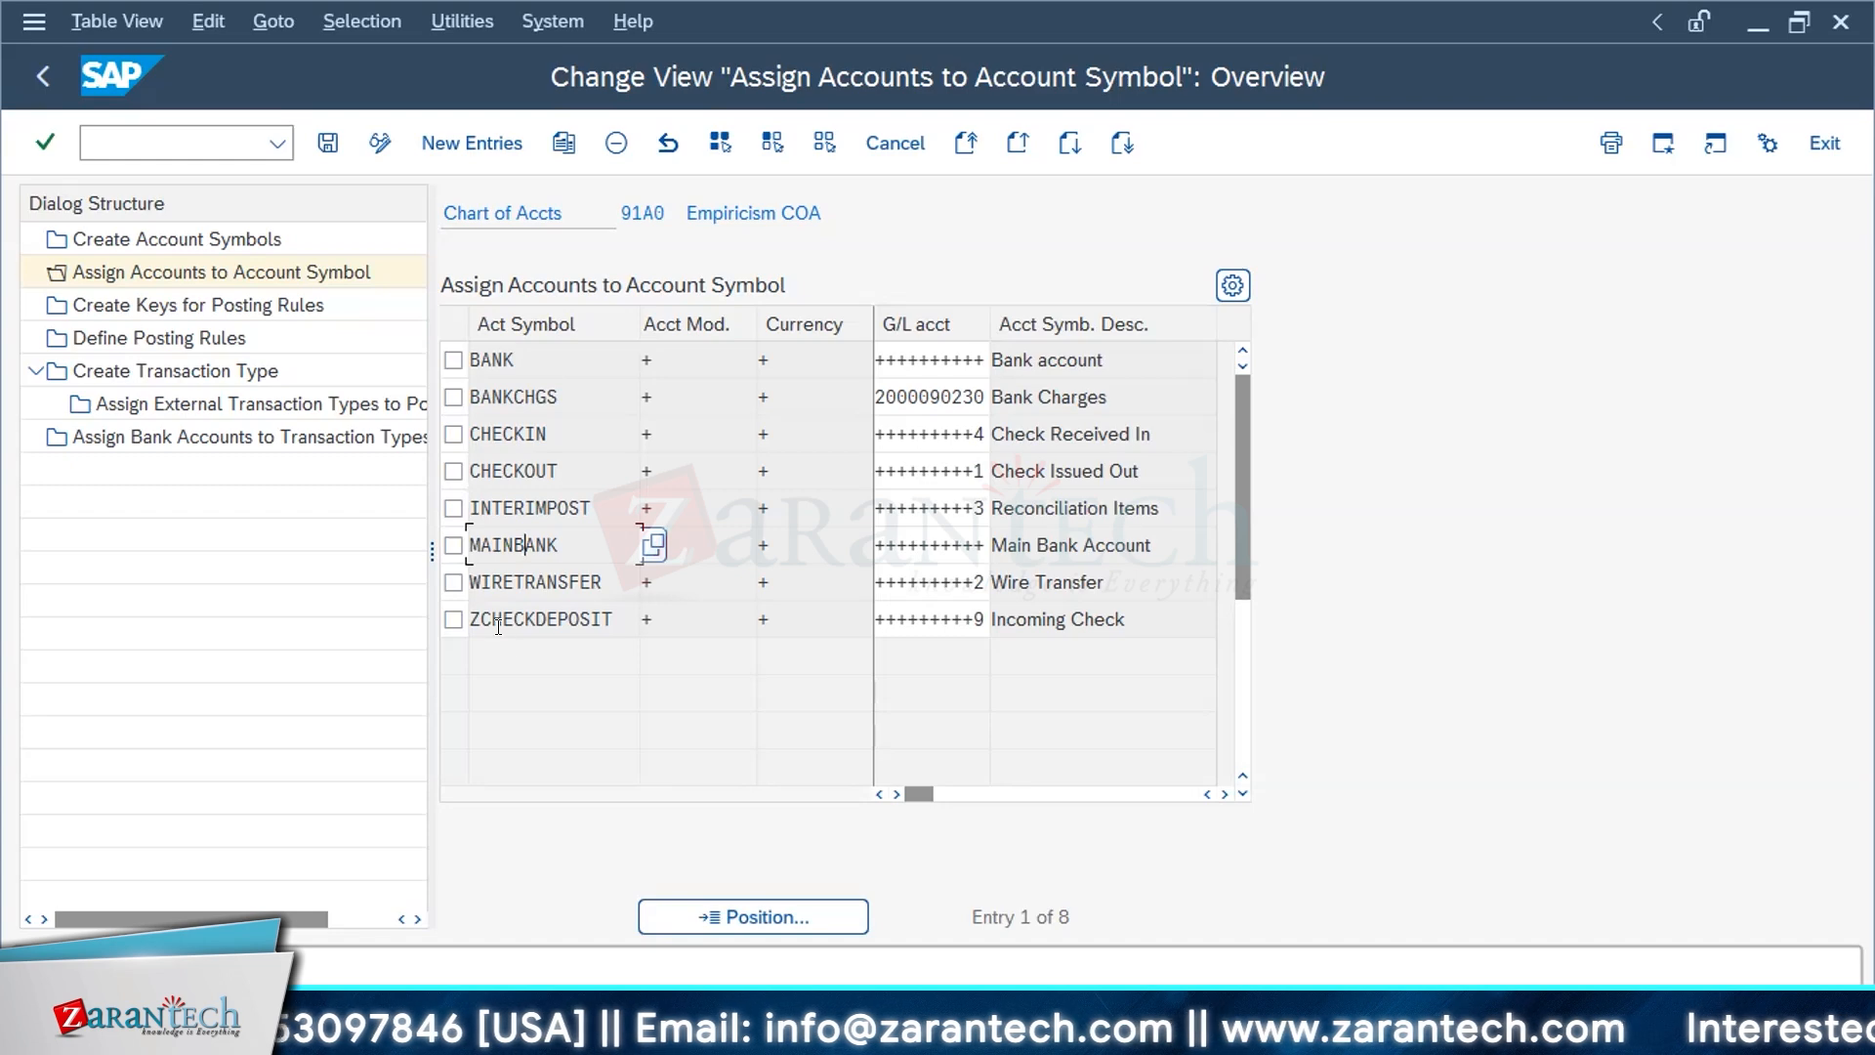
{"action": "double_click", "coordinate": [214, 245]}
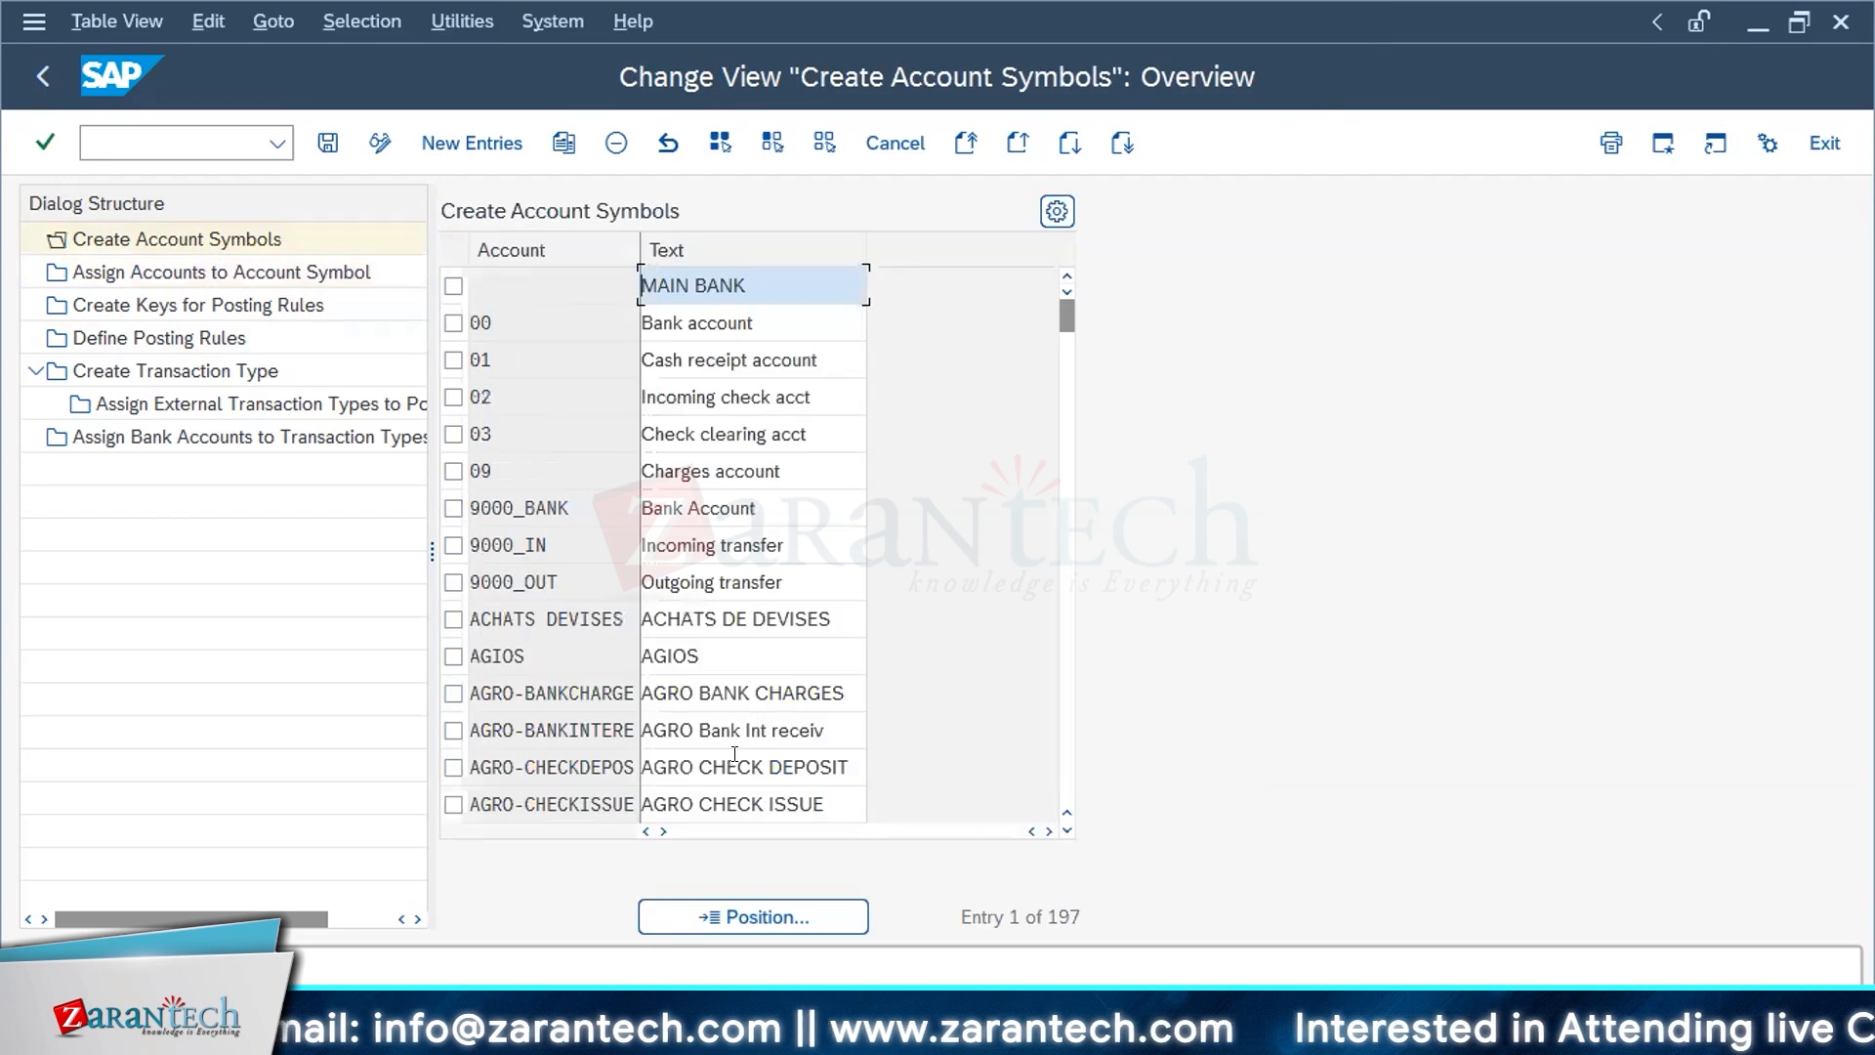
{"action": "double_click", "coordinate": [224, 273]}
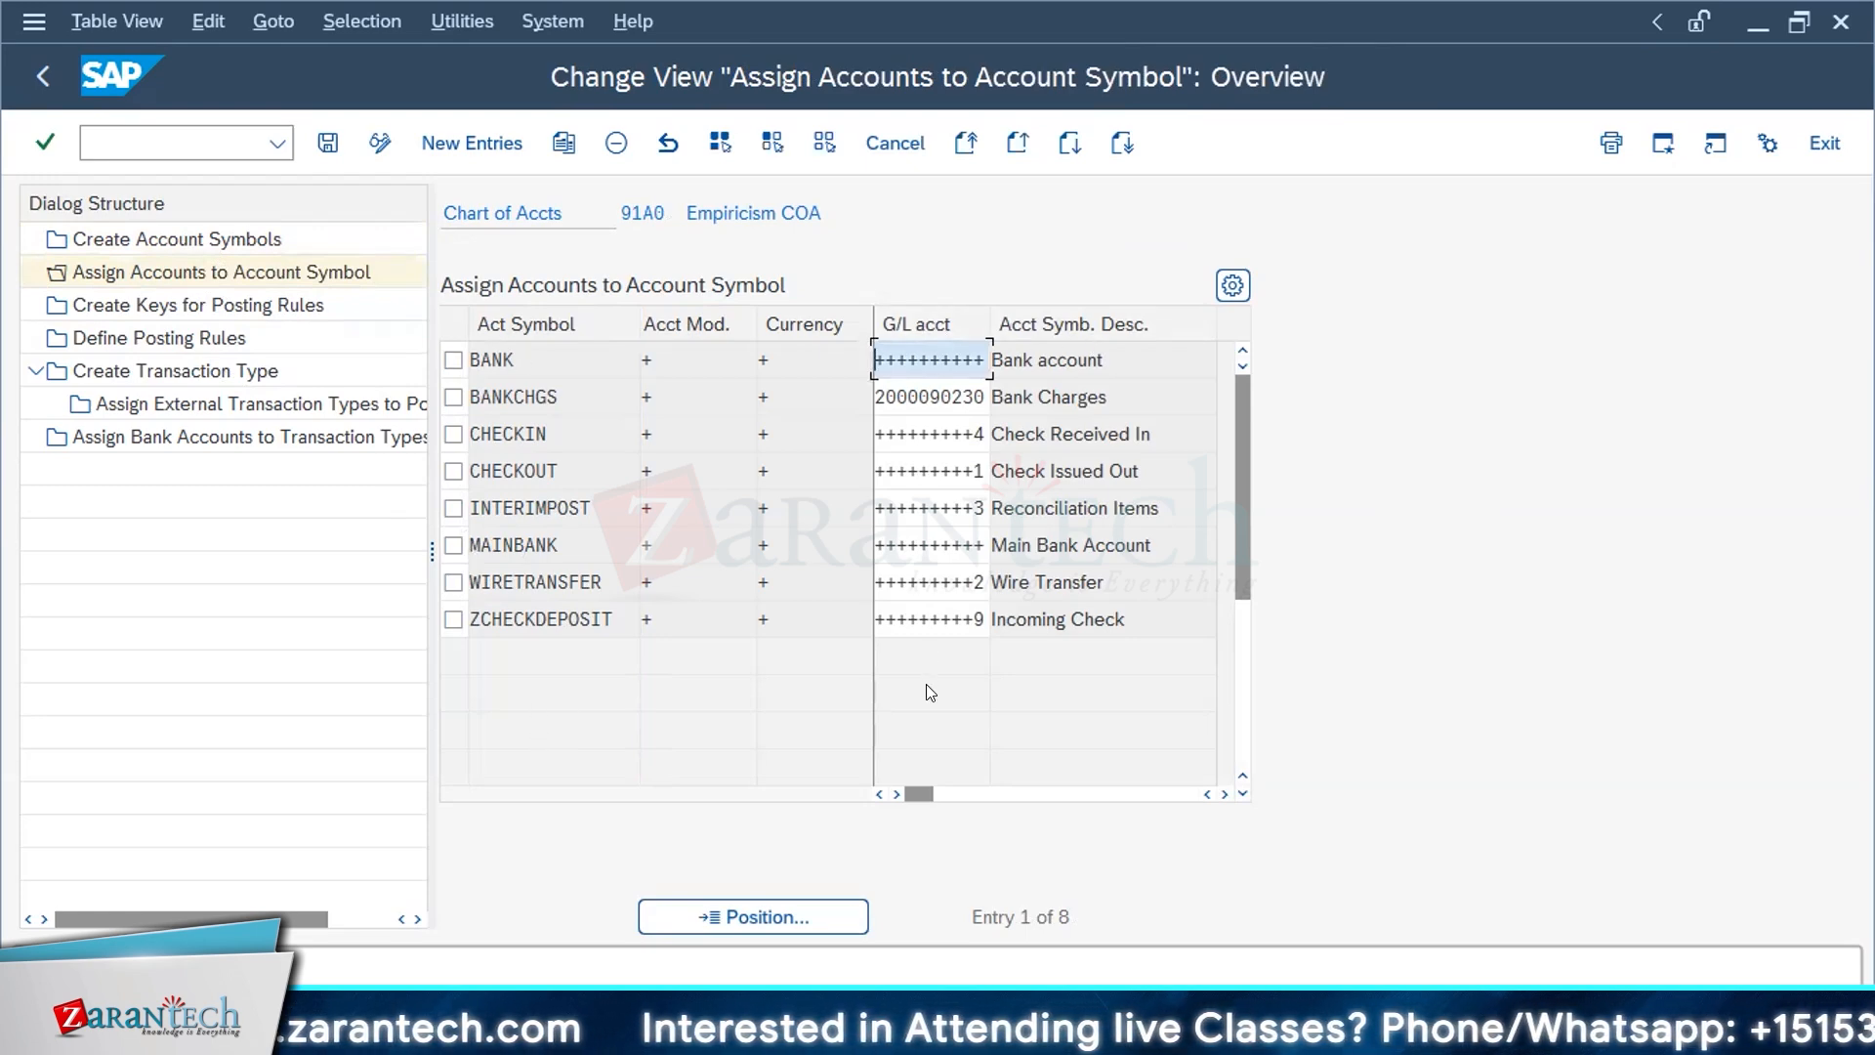
Step: Look through Create Keys for Posting Rules as far as A101 to A105, view the blank new entries table and exit
{"action": "left_click", "coordinate": [202, 308]}
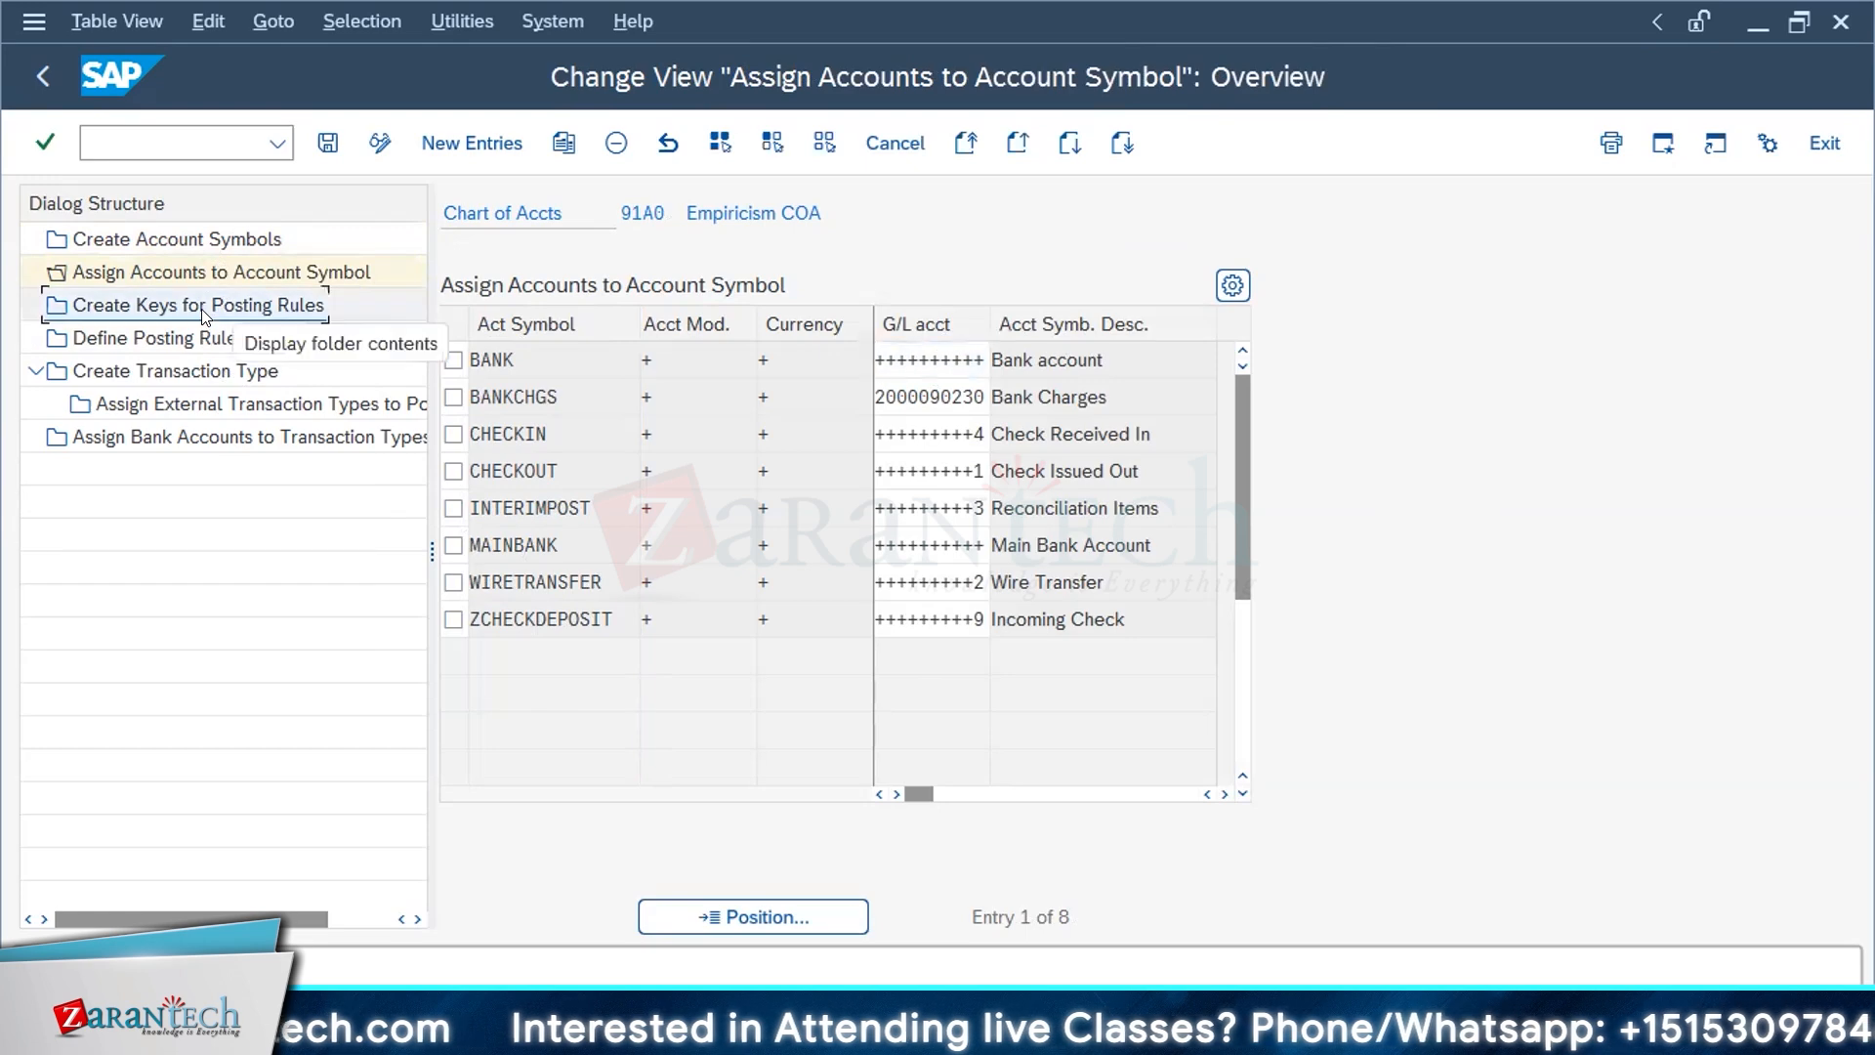
{"action": "double_click", "coordinate": [201, 309]}
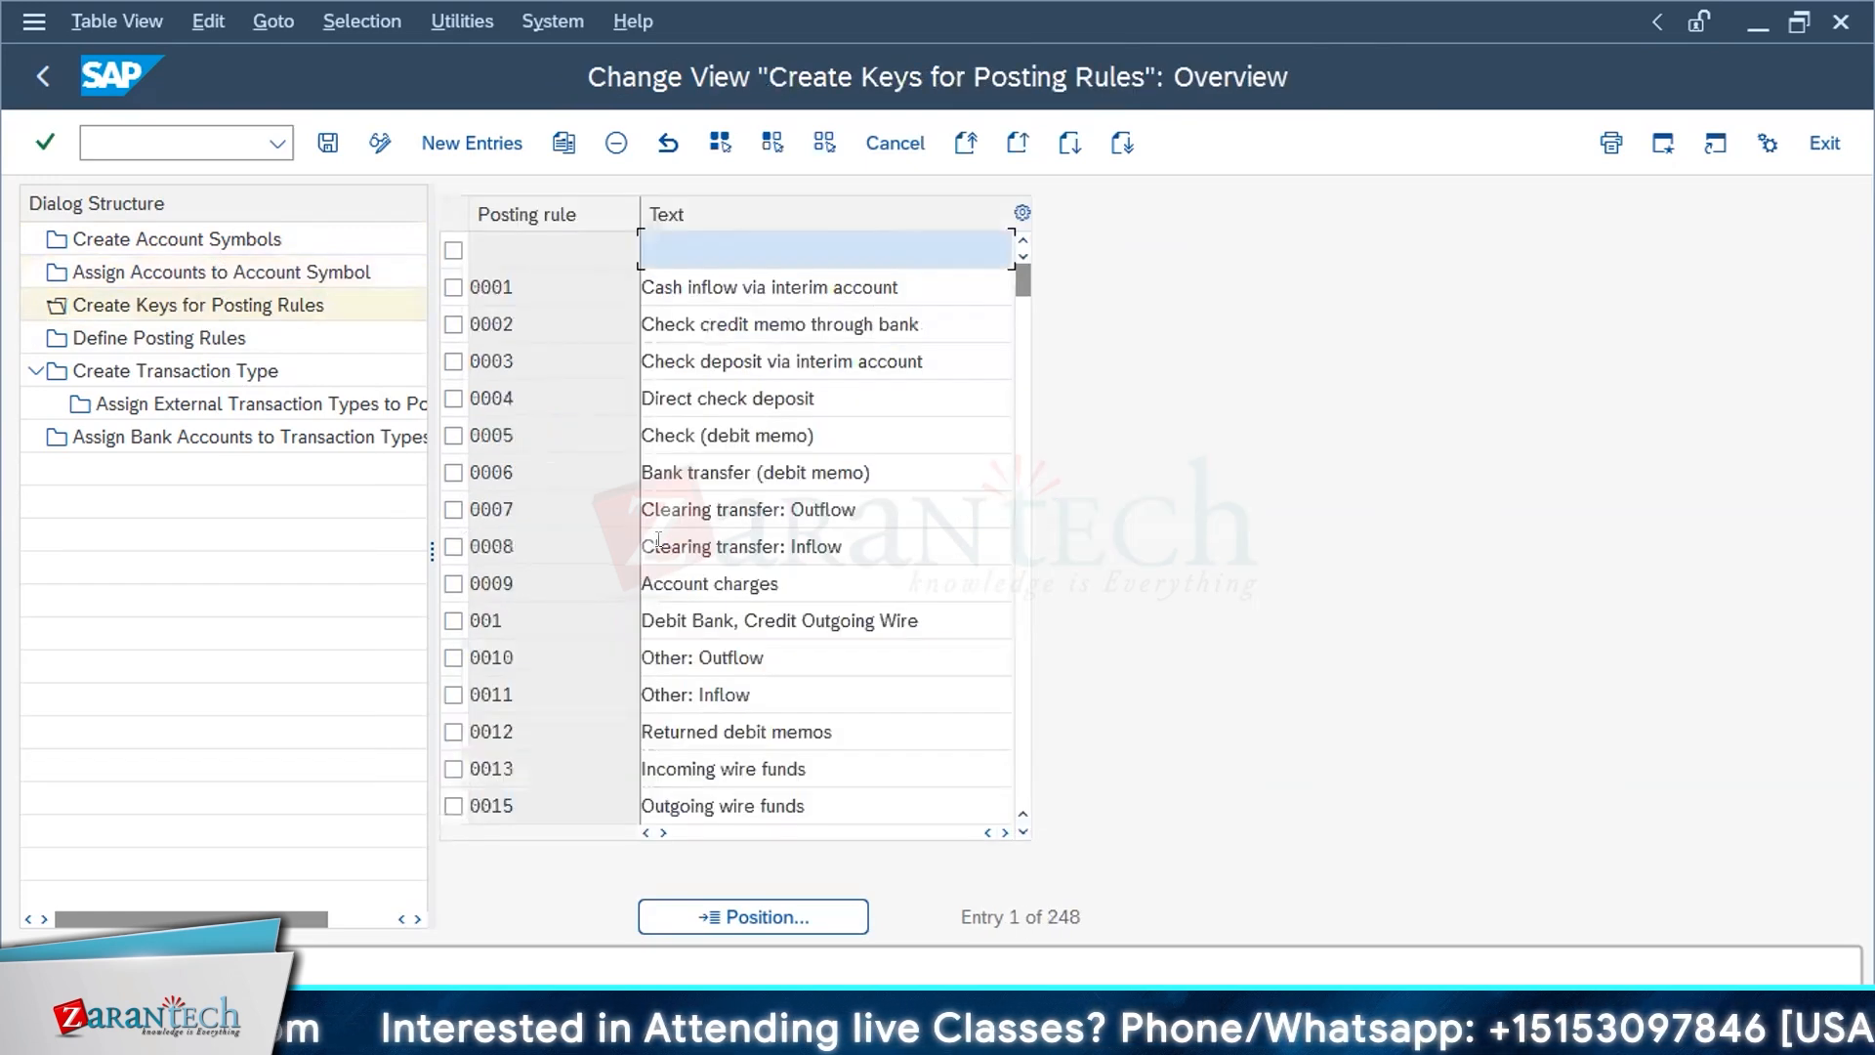
{"action": "scroll", "coordinate": [962, 690], "scroll_direction": "down", "scroll_amount": 1}
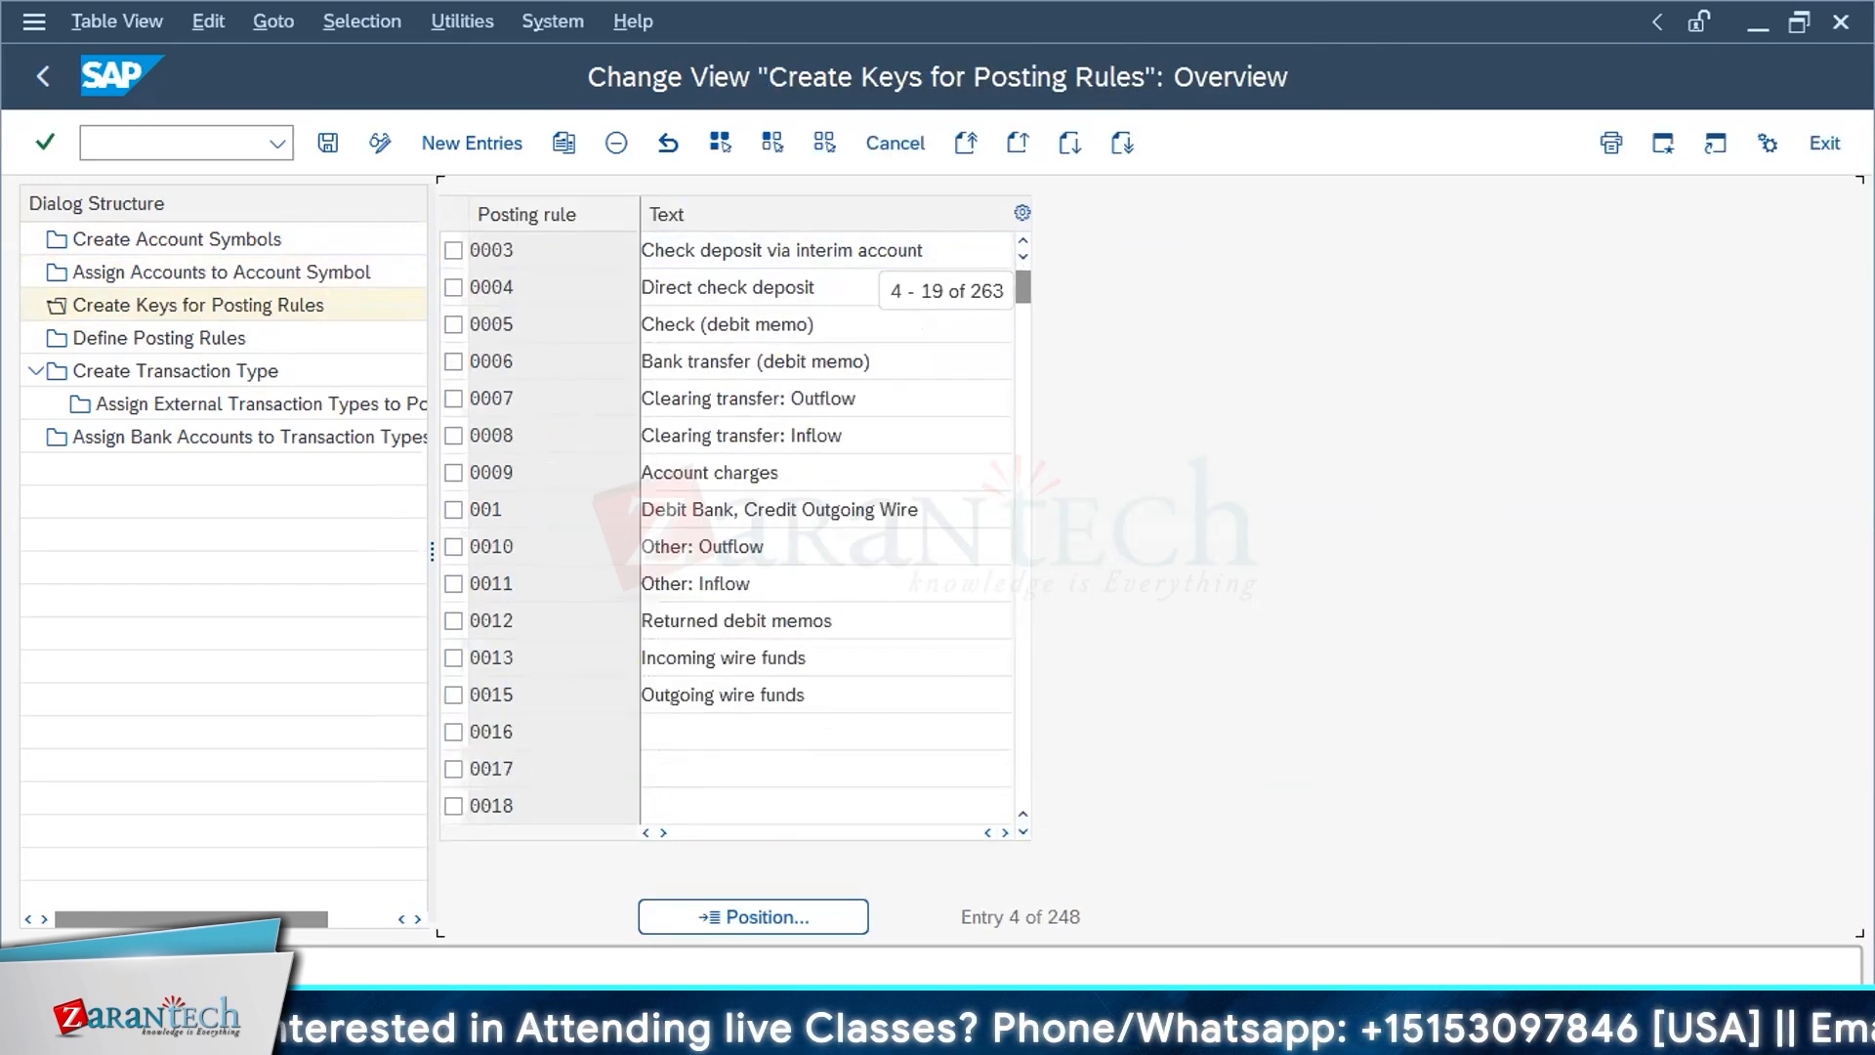
{"action": "scroll", "coordinate": [961, 690], "scroll_direction": "down", "scroll_amount": 7}
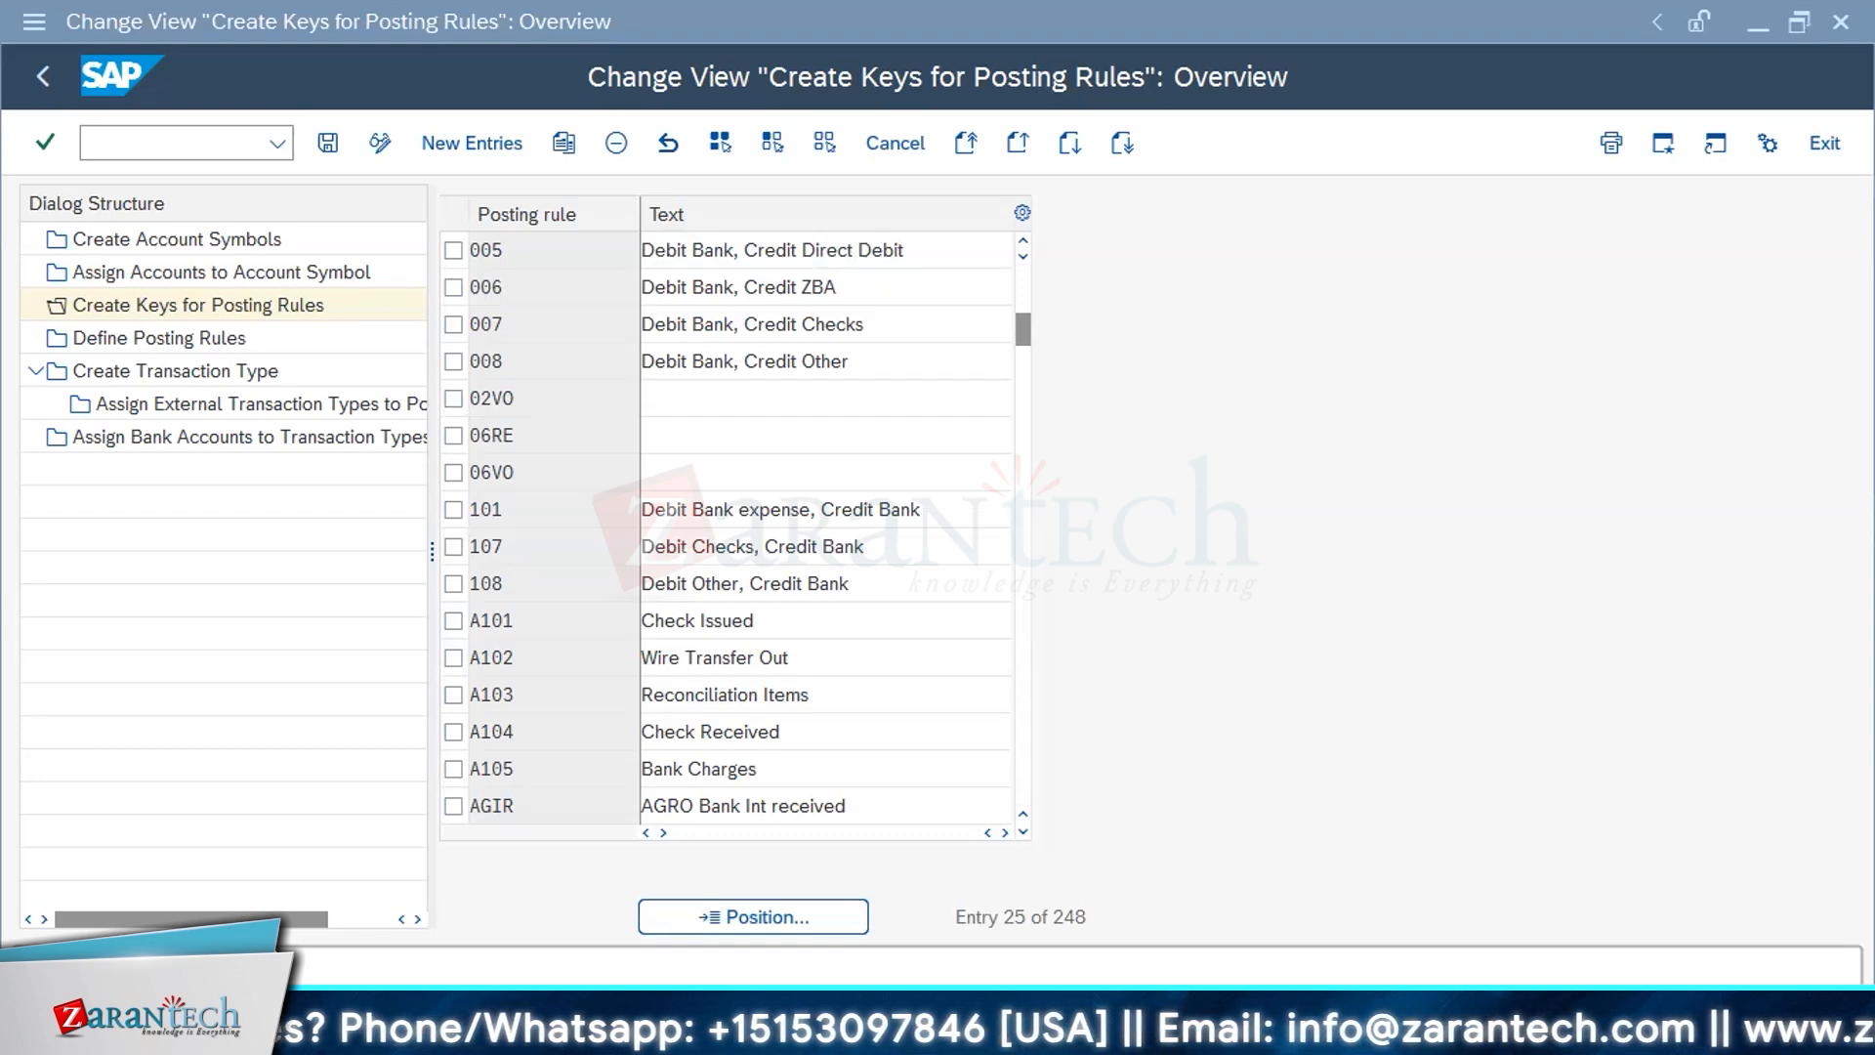
{"action": "left_click", "coordinate": [470, 143]}
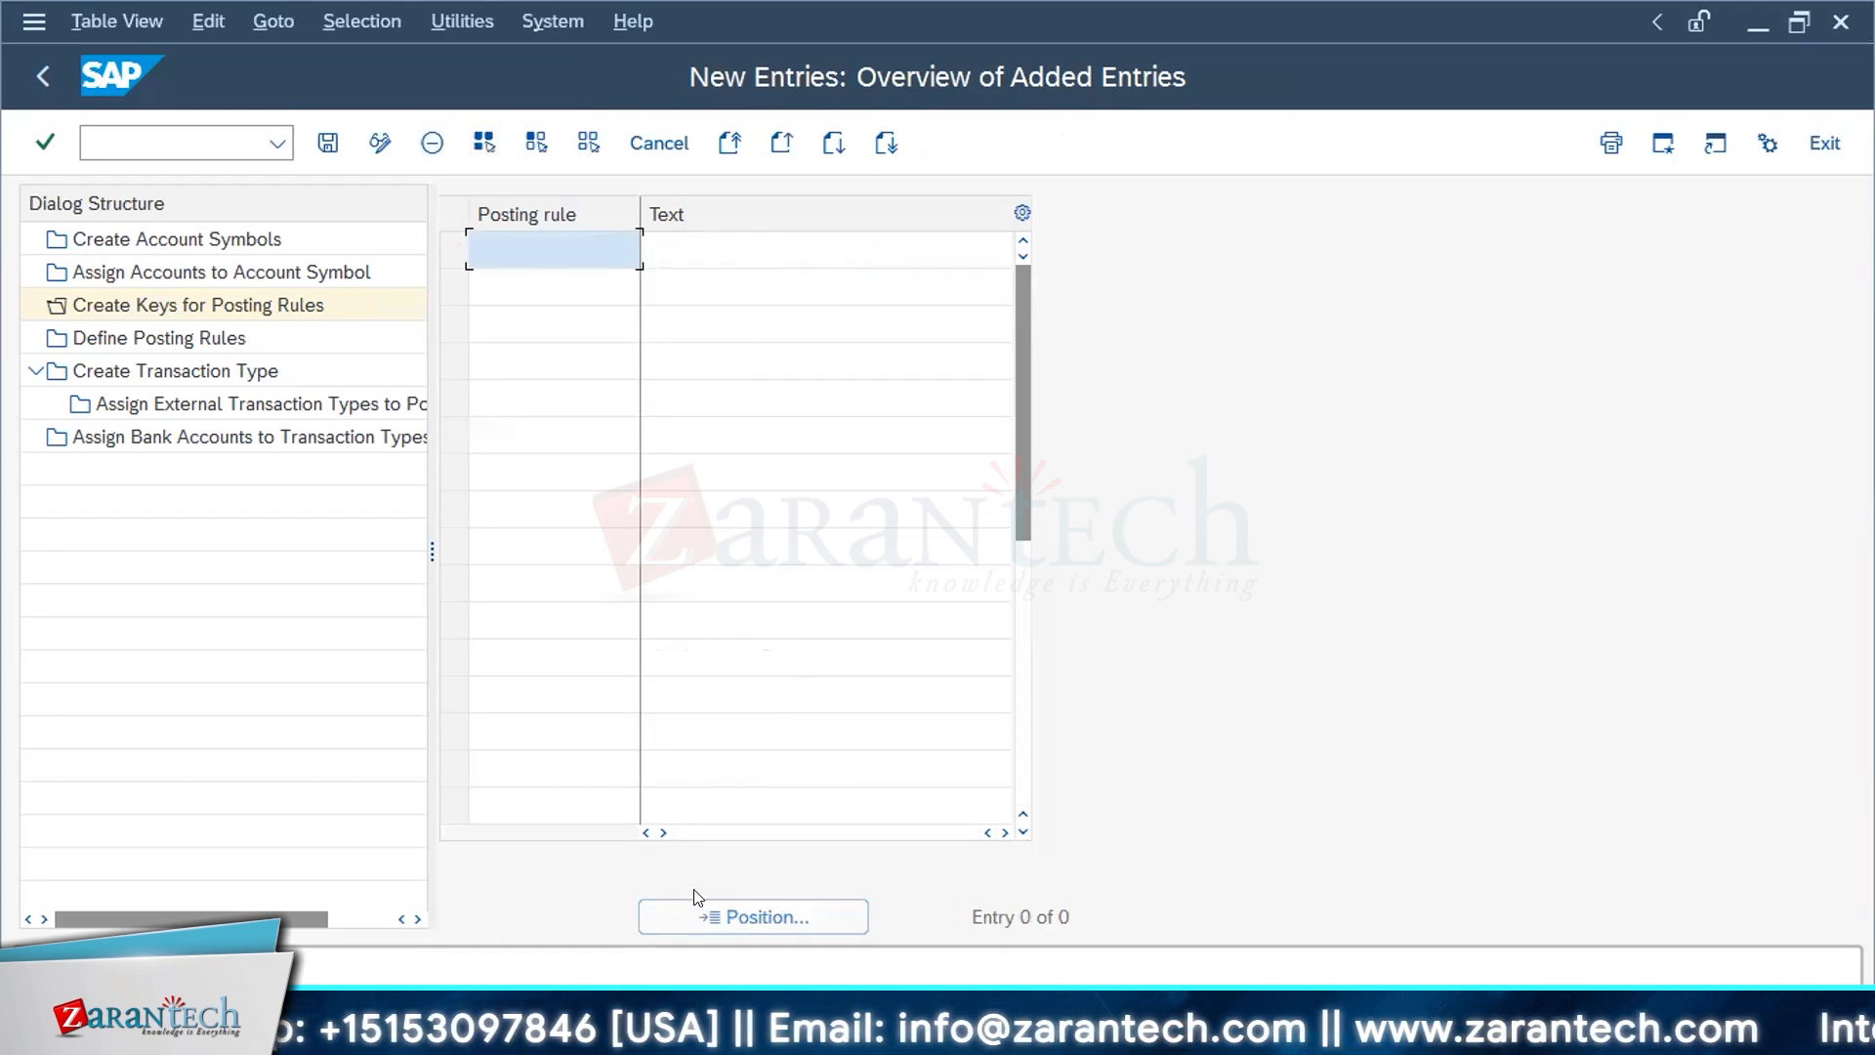
{"action": "left_click", "coordinate": [1824, 142]}
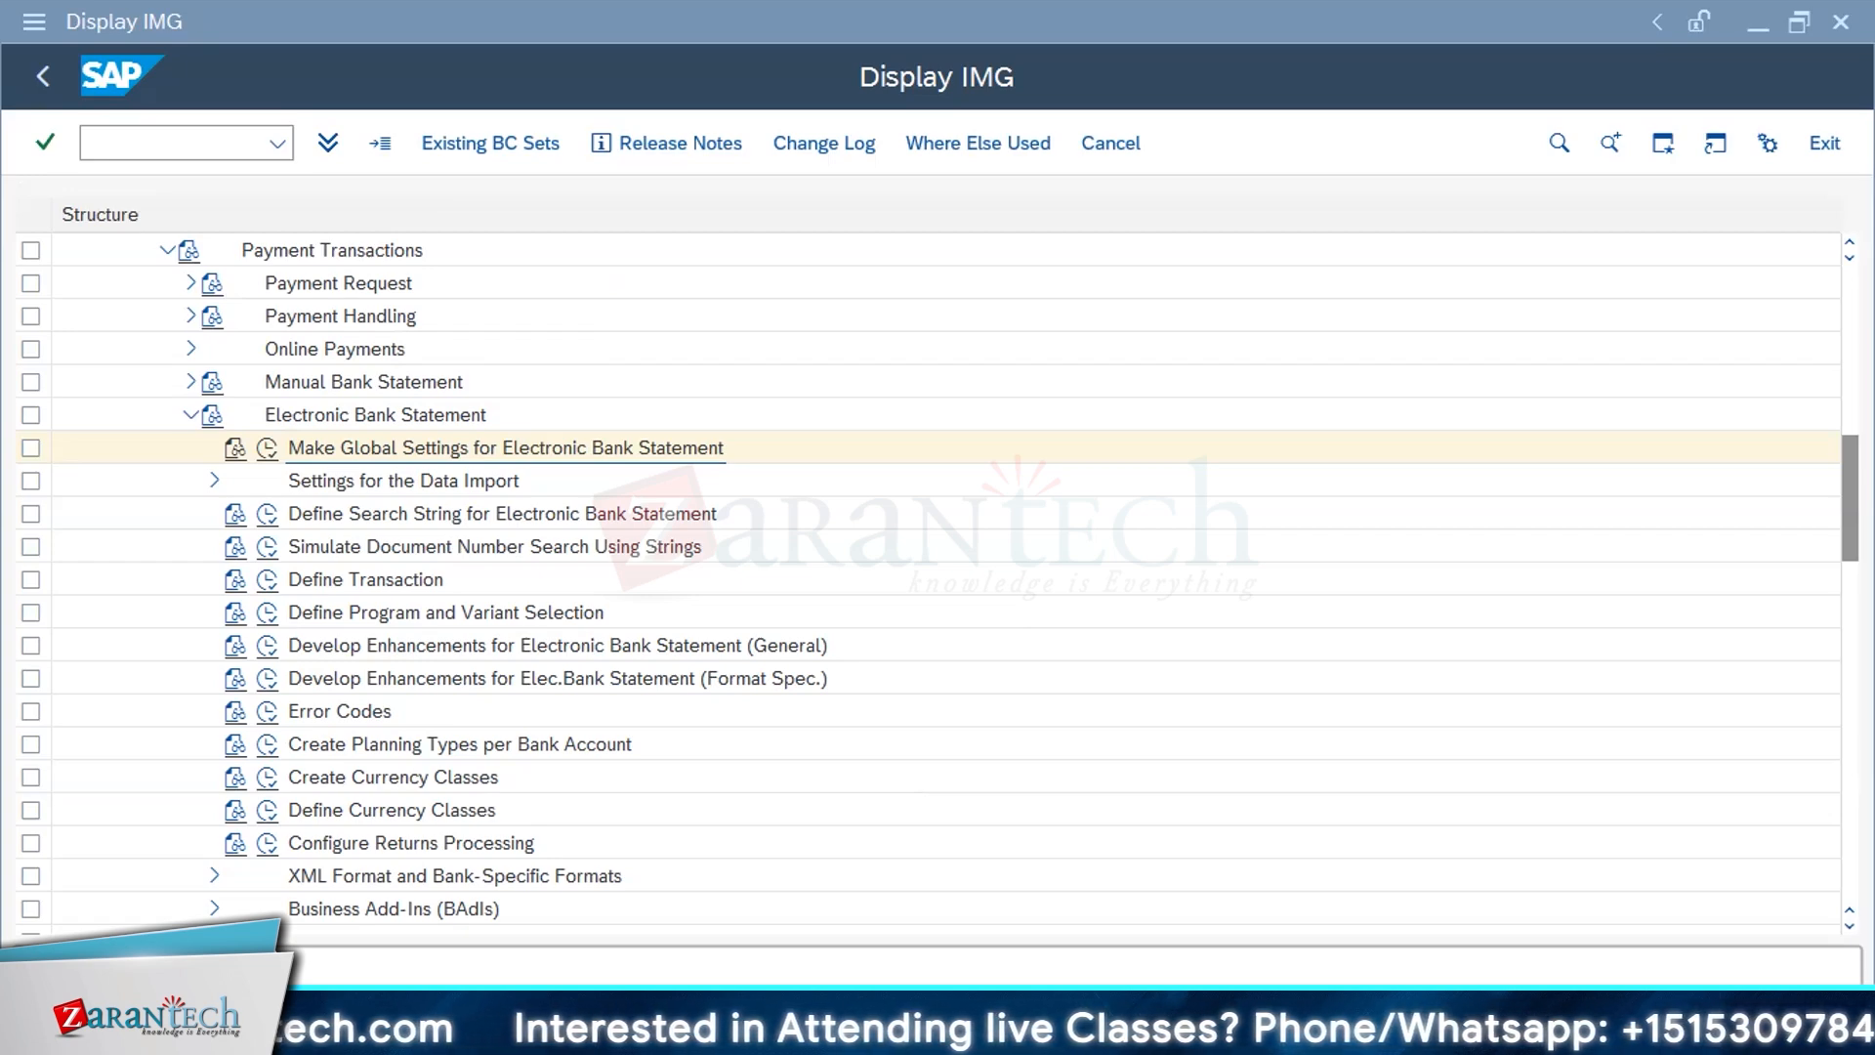
Step: Reopen Make Global Settings for Electronic Bank Statement with chart of accounts 91A0 and display Create Keys for Posting Rules
{"action": "left_click", "coordinate": [262, 449]}
{"action": "left_click", "coordinate": [261, 449]}
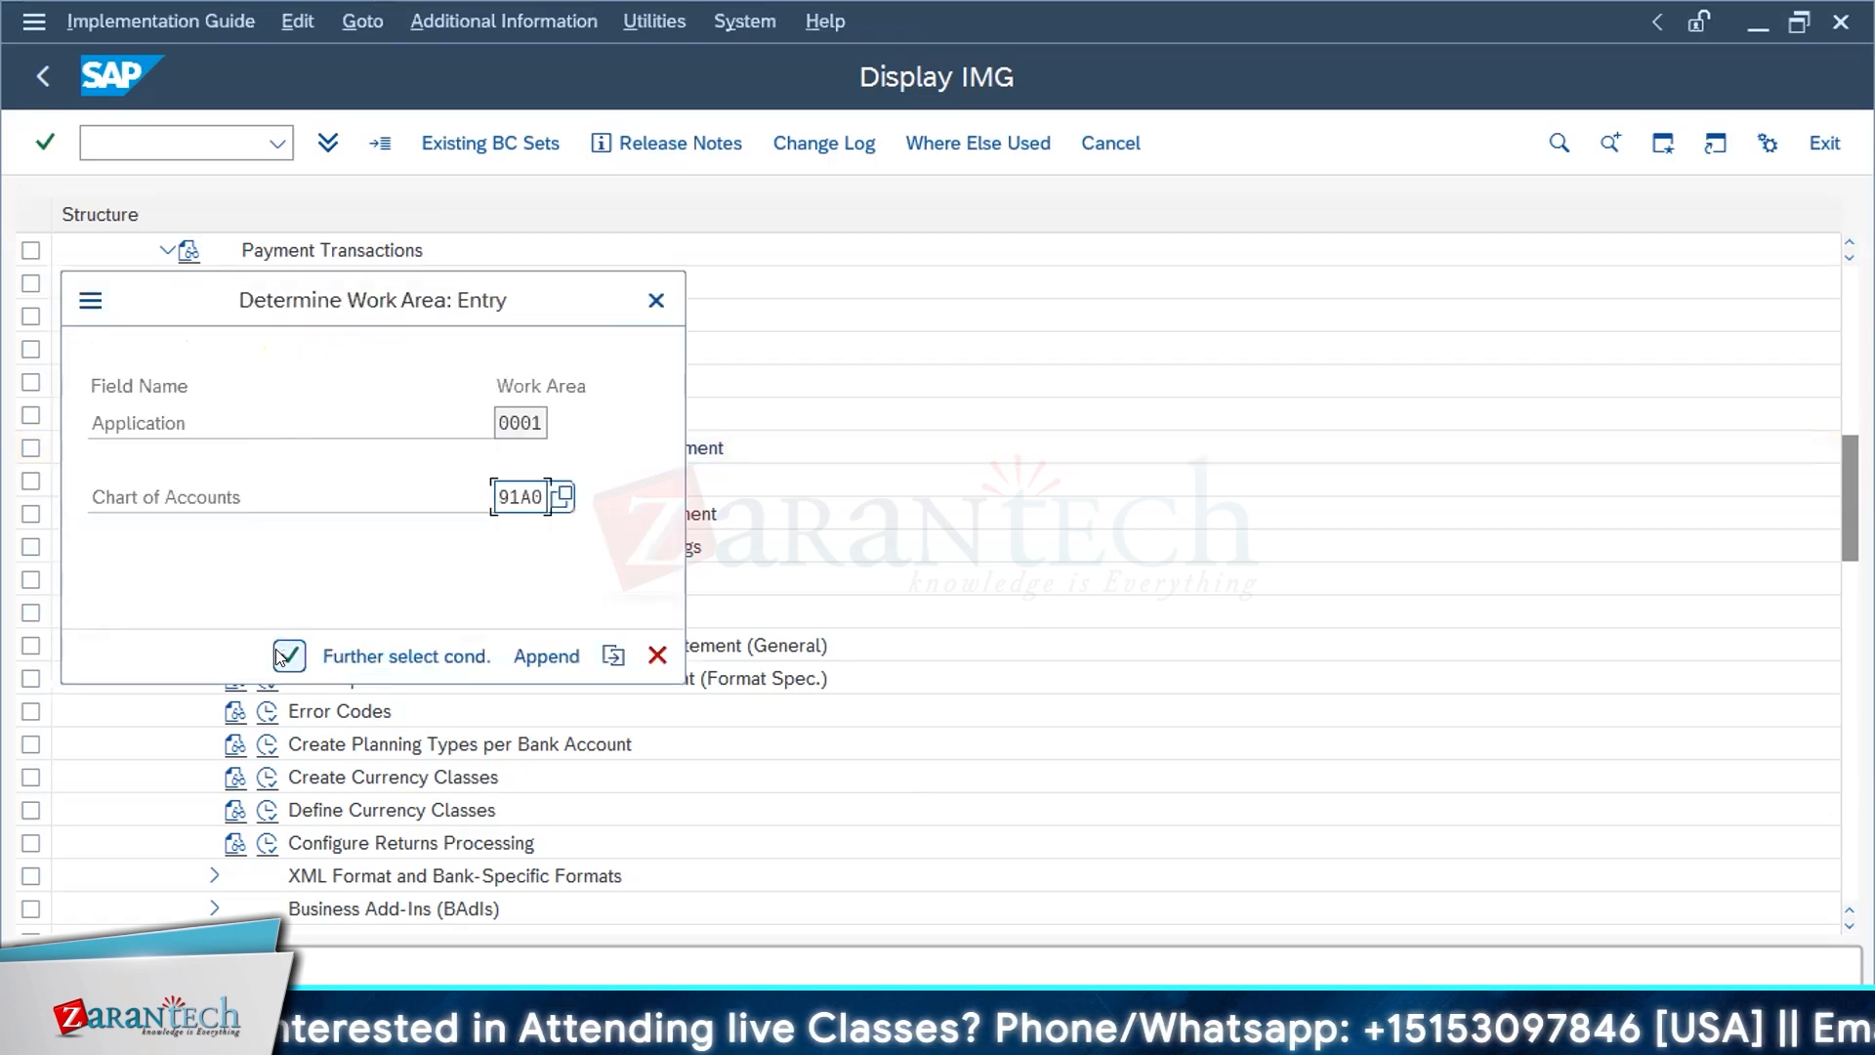
{"action": "left_click", "coordinate": [285, 655]}
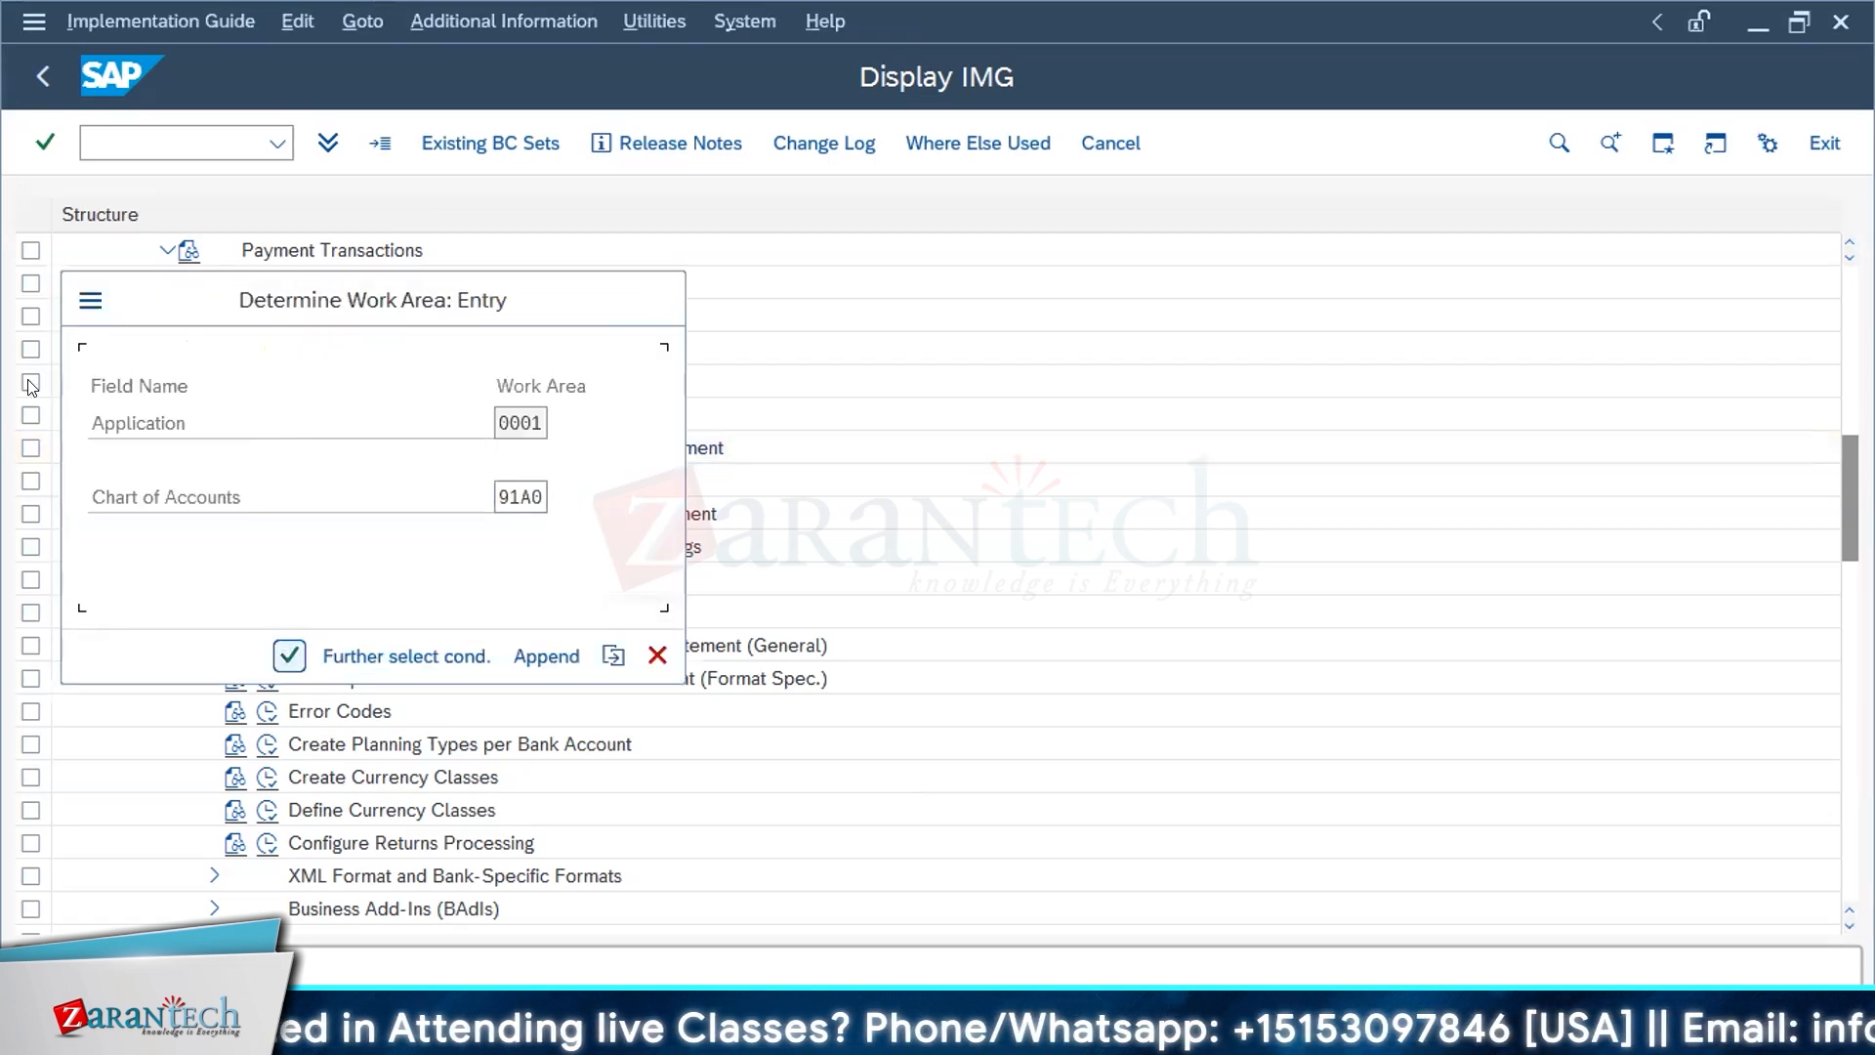
{"action": "double_click", "coordinate": [160, 303]}
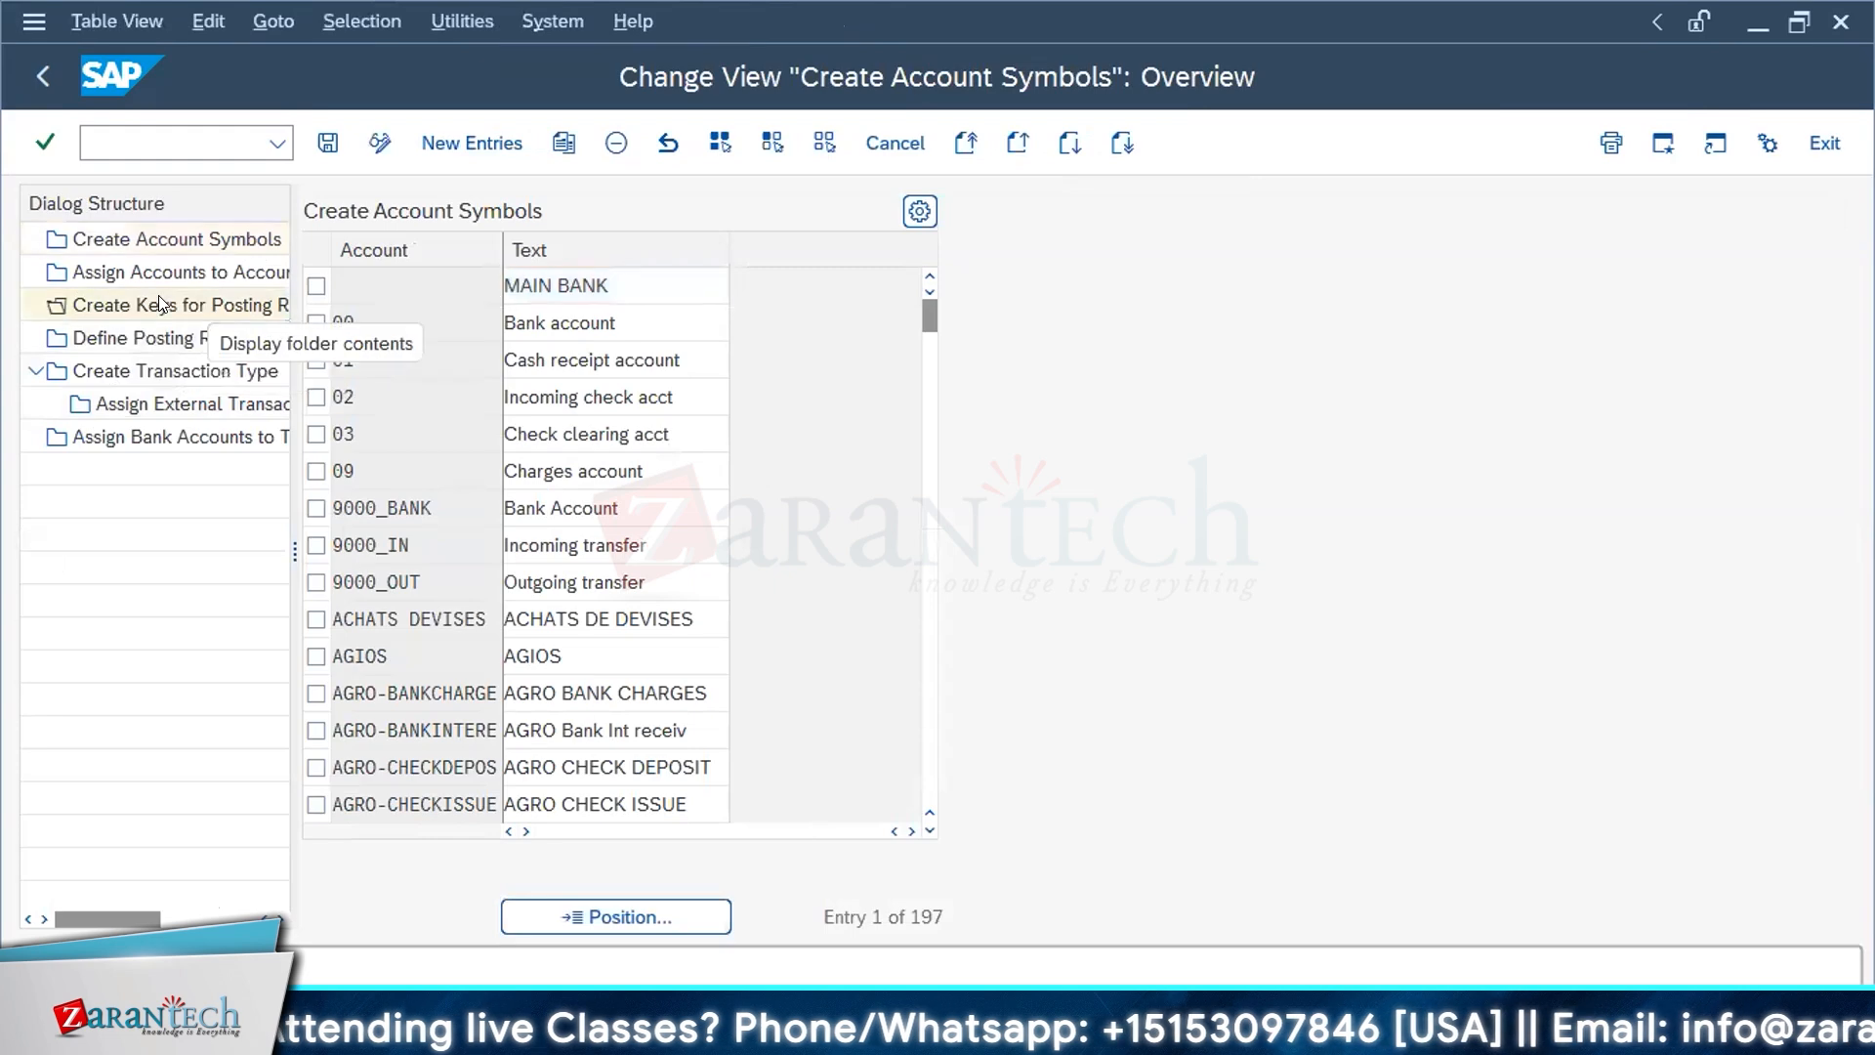
Step: Mark the posting rule keys A101, A102, A103, A104 and A105
{"action": "scroll", "coordinate": [562, 656], "scroll_direction": "down", "scroll_amount": 1}
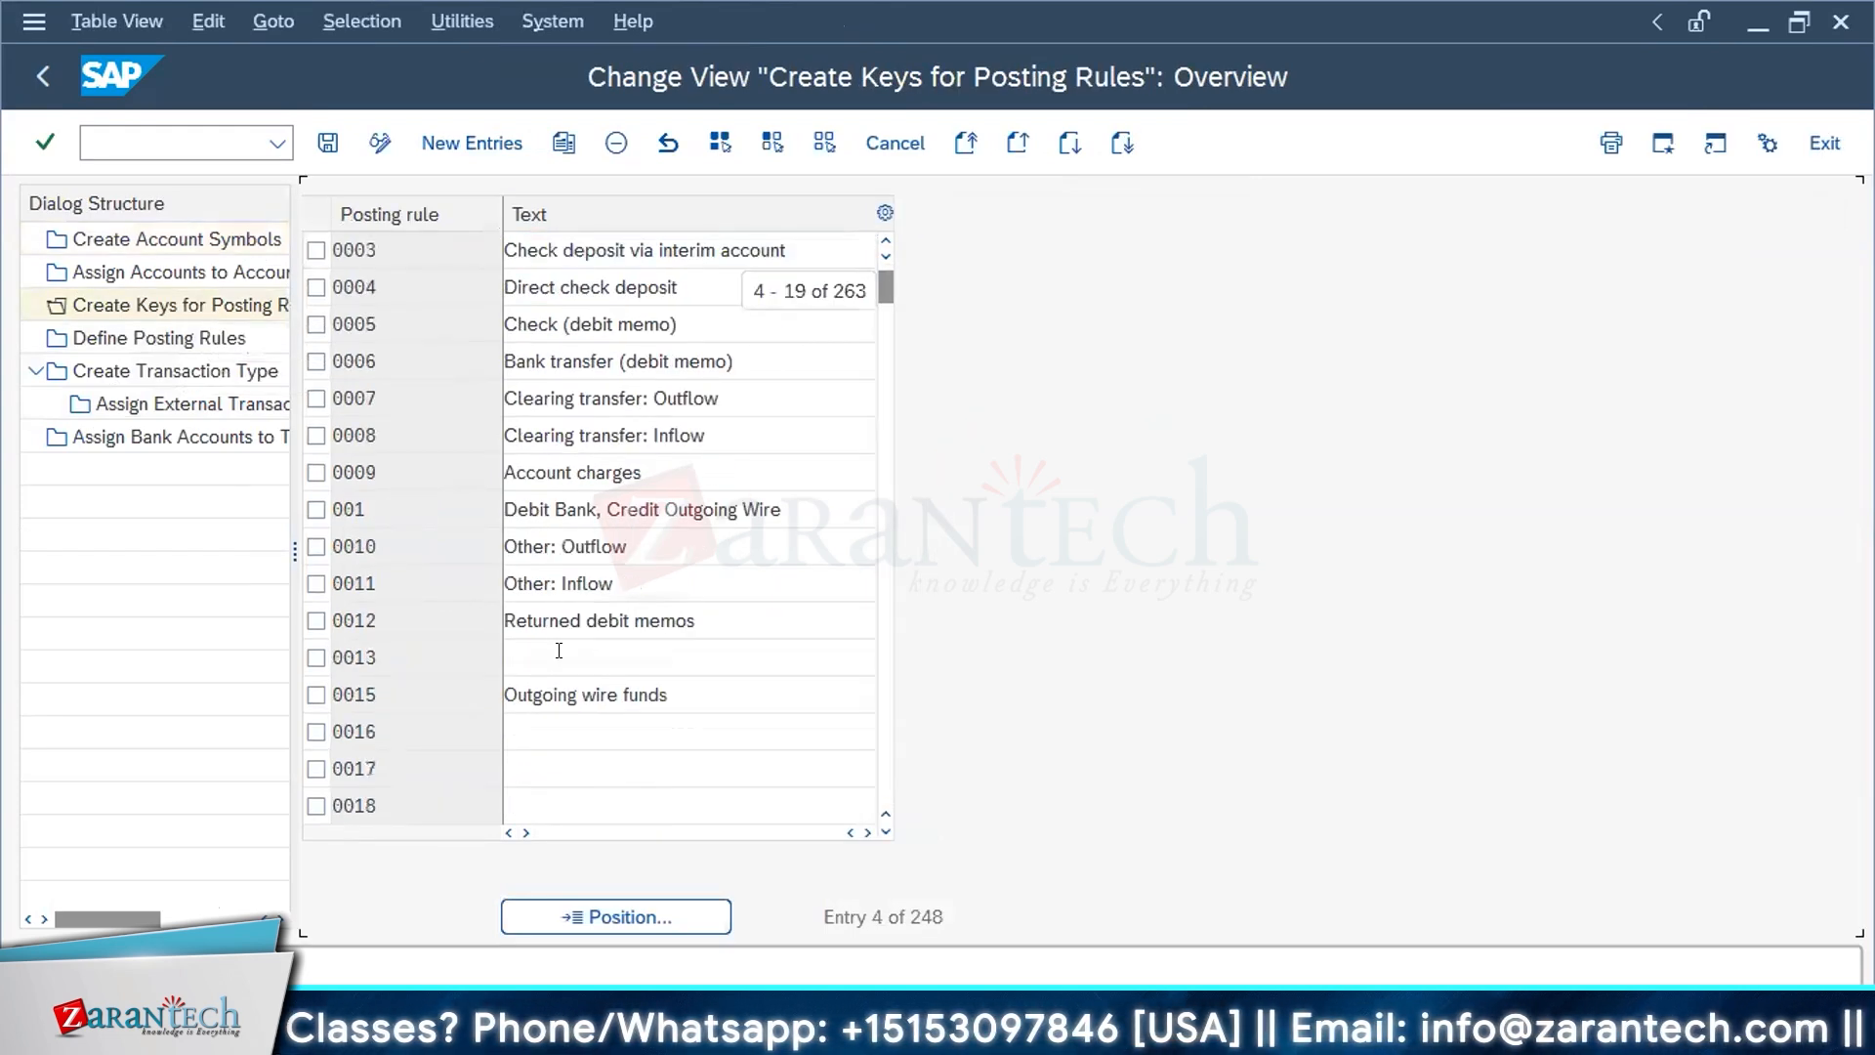
{"action": "scroll", "coordinate": [558, 650], "scroll_direction": "down", "scroll_amount": 9}
{"action": "left_click", "coordinate": [315, 398]}
{"action": "left_click", "coordinate": [315, 434]}
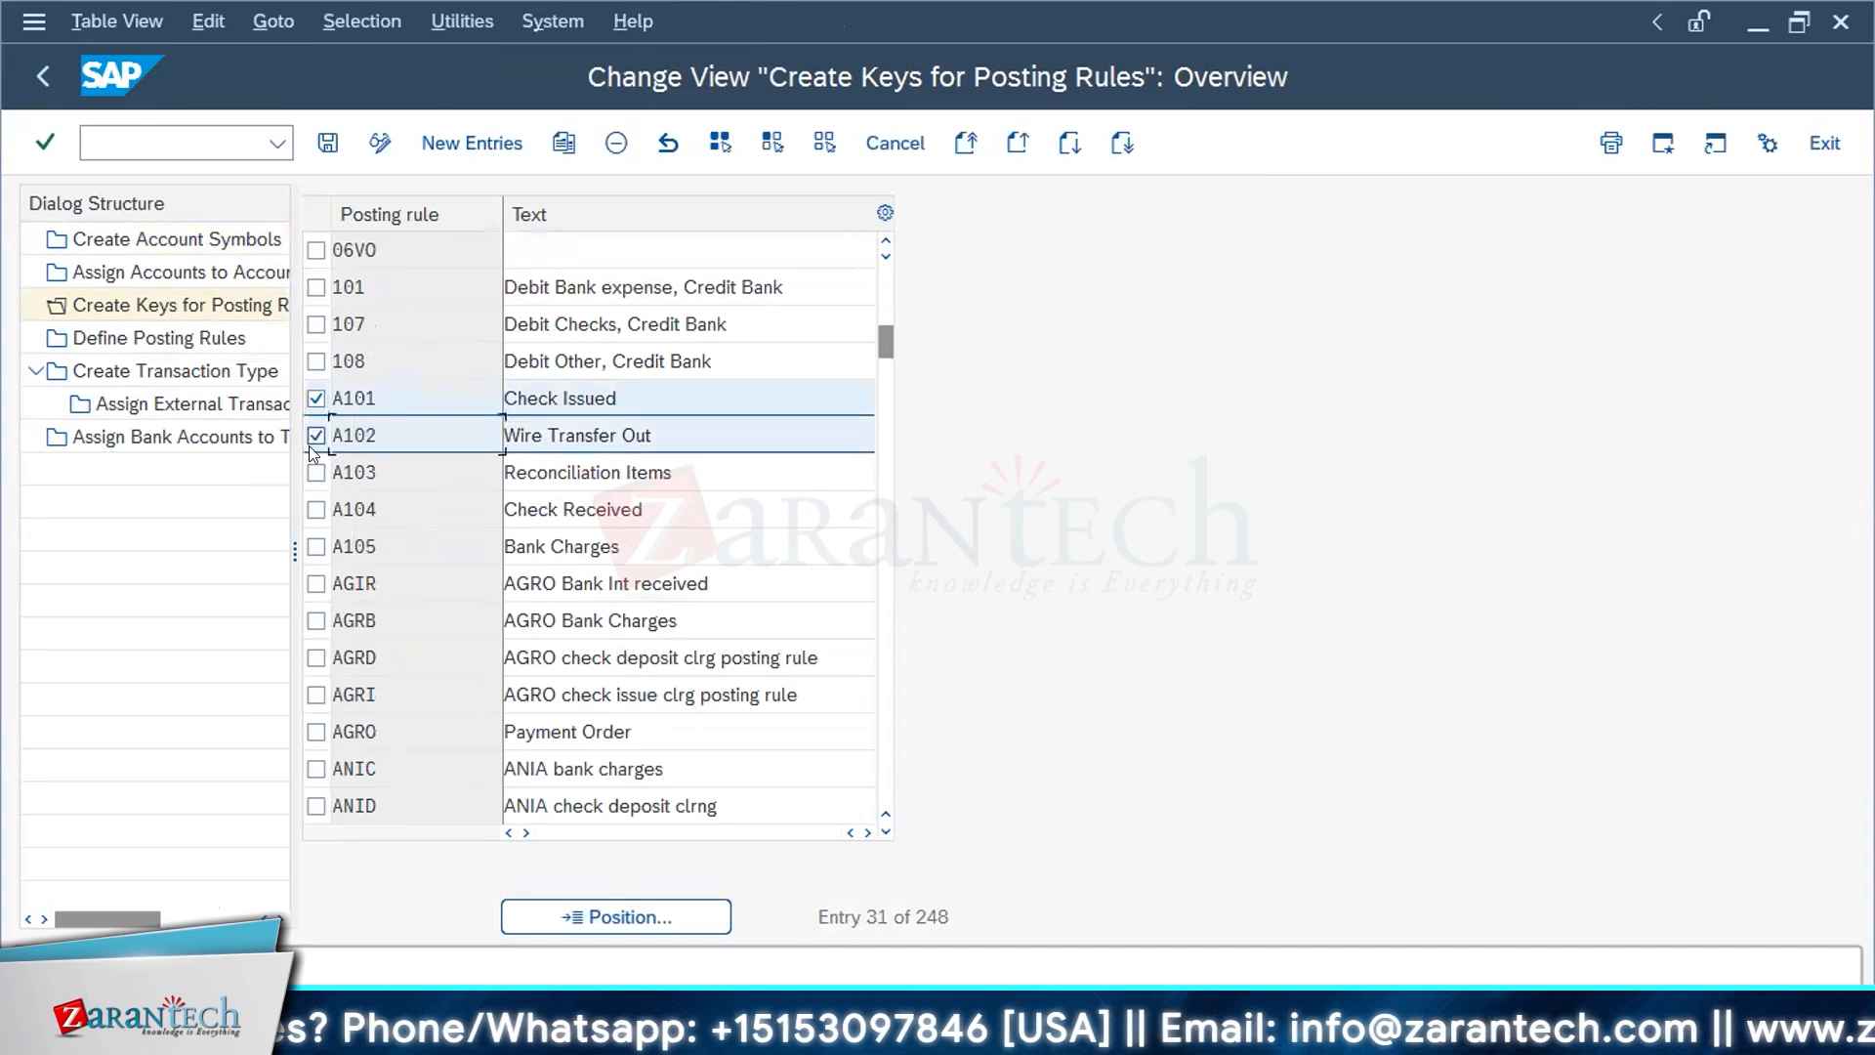
{"action": "left_click", "coordinate": [316, 472]}
{"action": "left_click", "coordinate": [316, 508]}
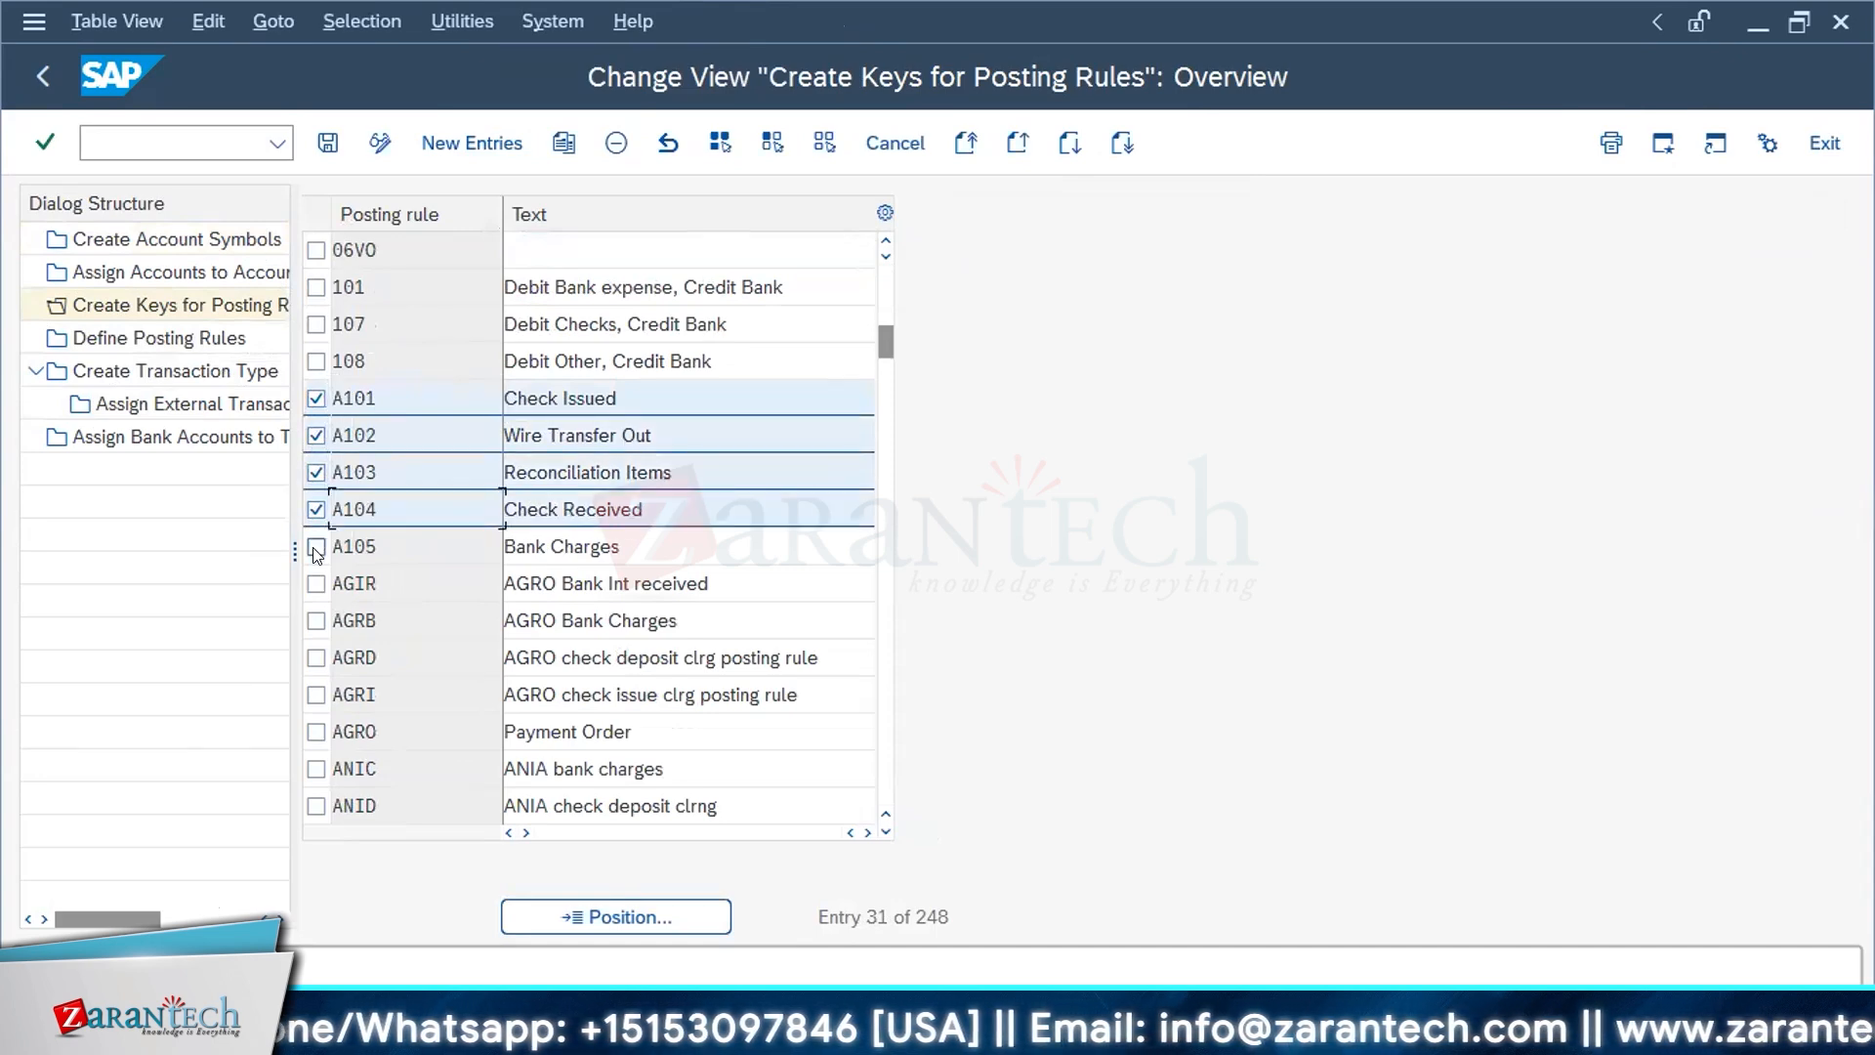
{"action": "left_click", "coordinate": [315, 547]}
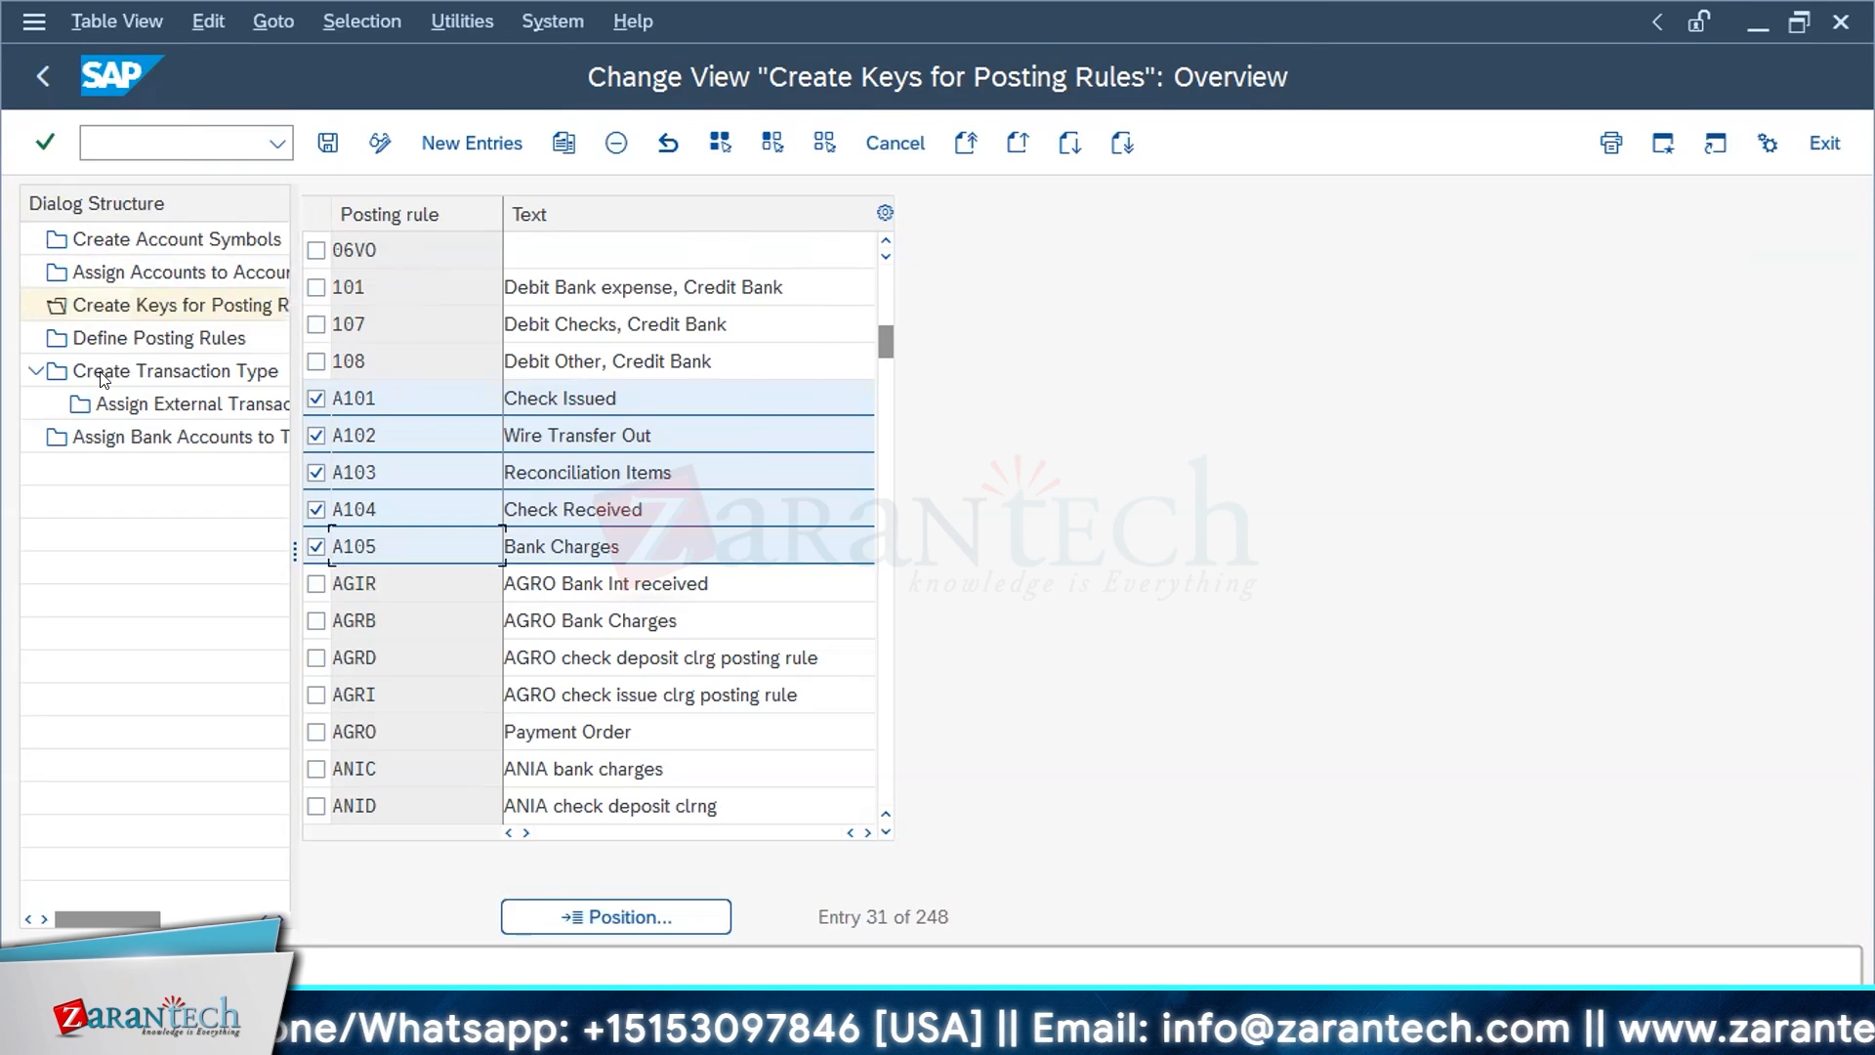
Step: Display Define Posting Rules, mark rule A101 and open its details
{"action": "left_click", "coordinate": [109, 336]}
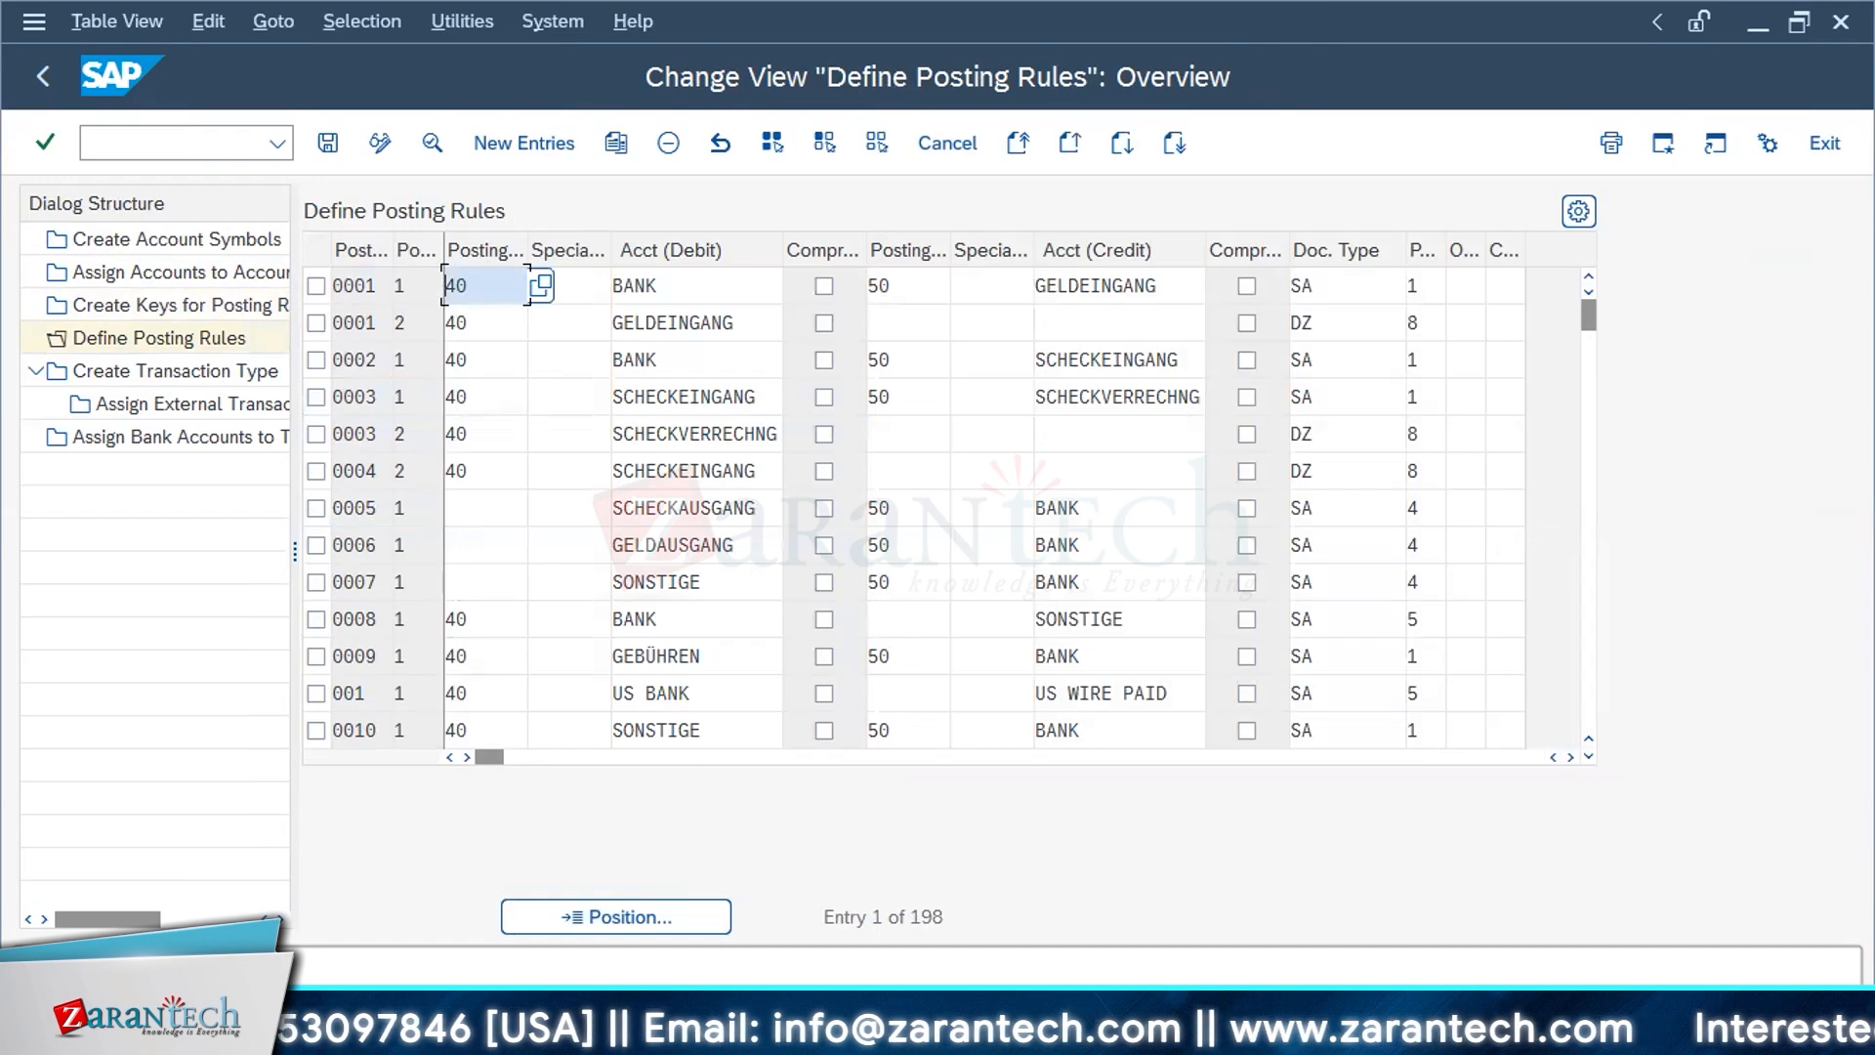
{"action": "key", "text": "alt+Tab"}
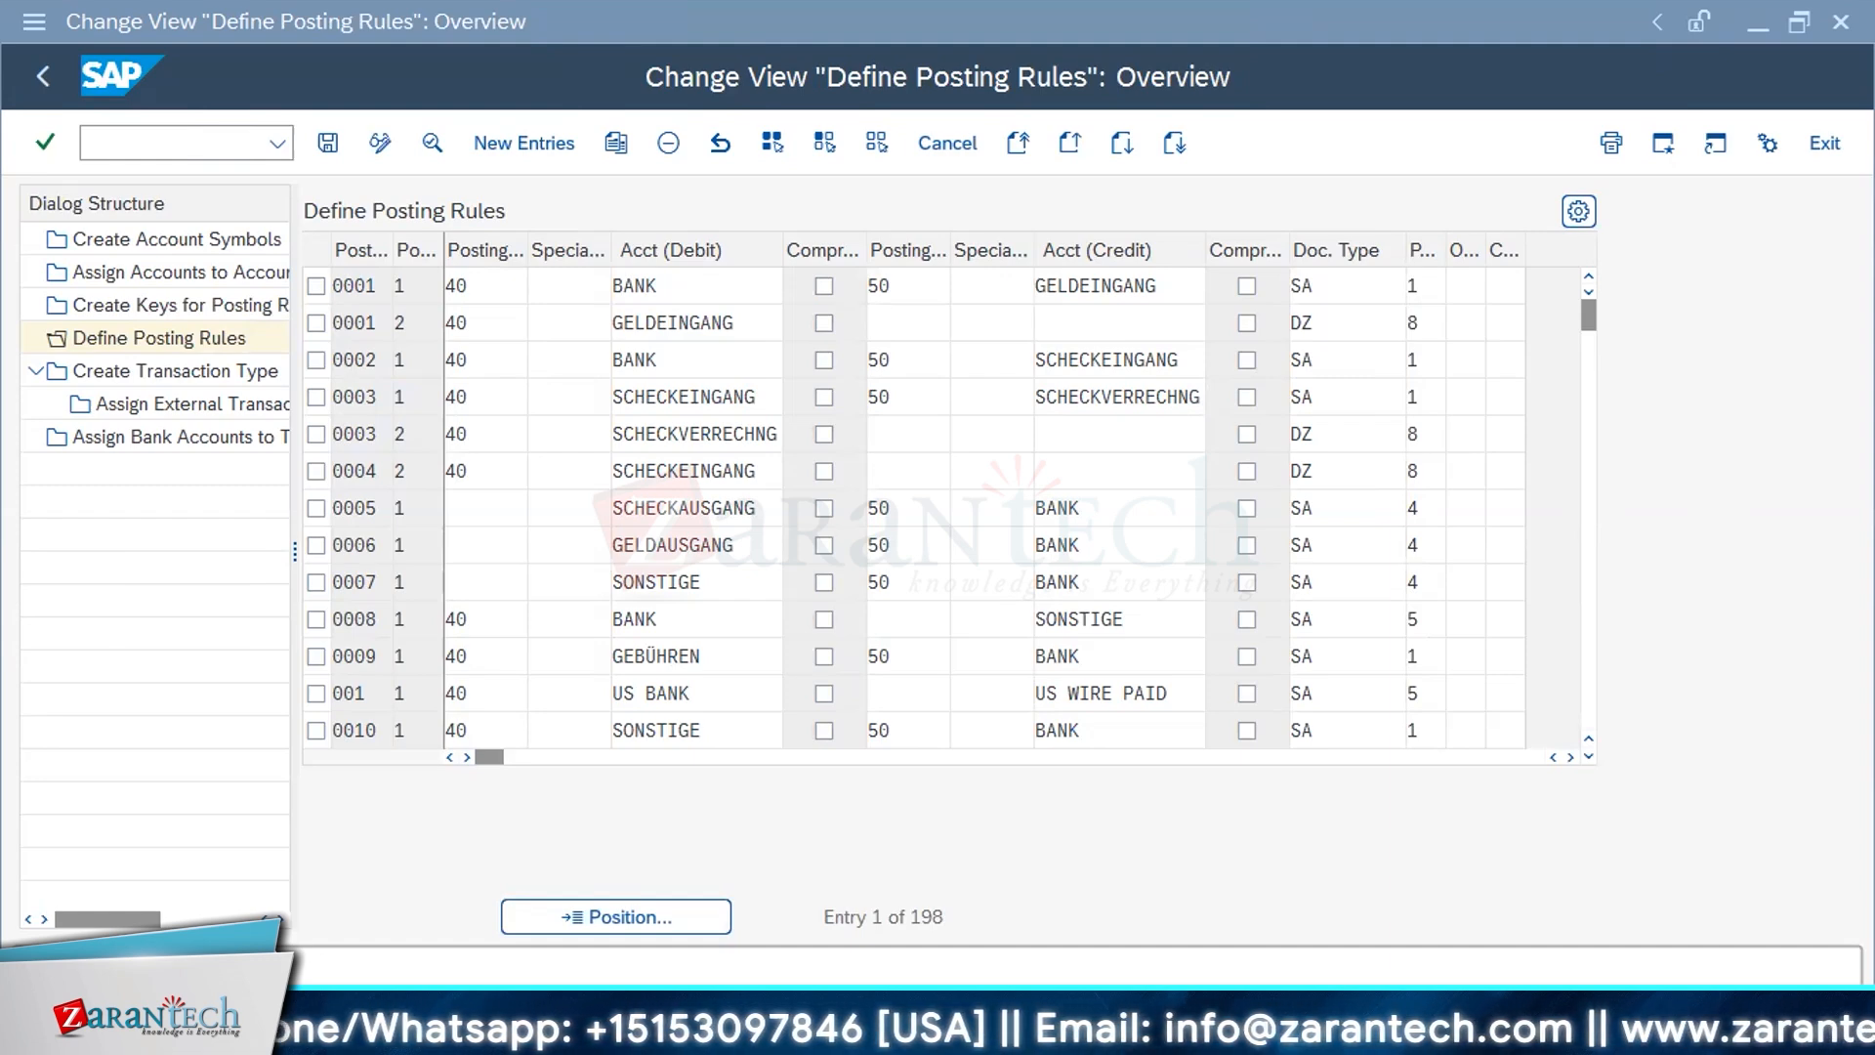
{"action": "scroll", "coordinate": [375, 530], "scroll_direction": "down", "scroll_amount": 1}
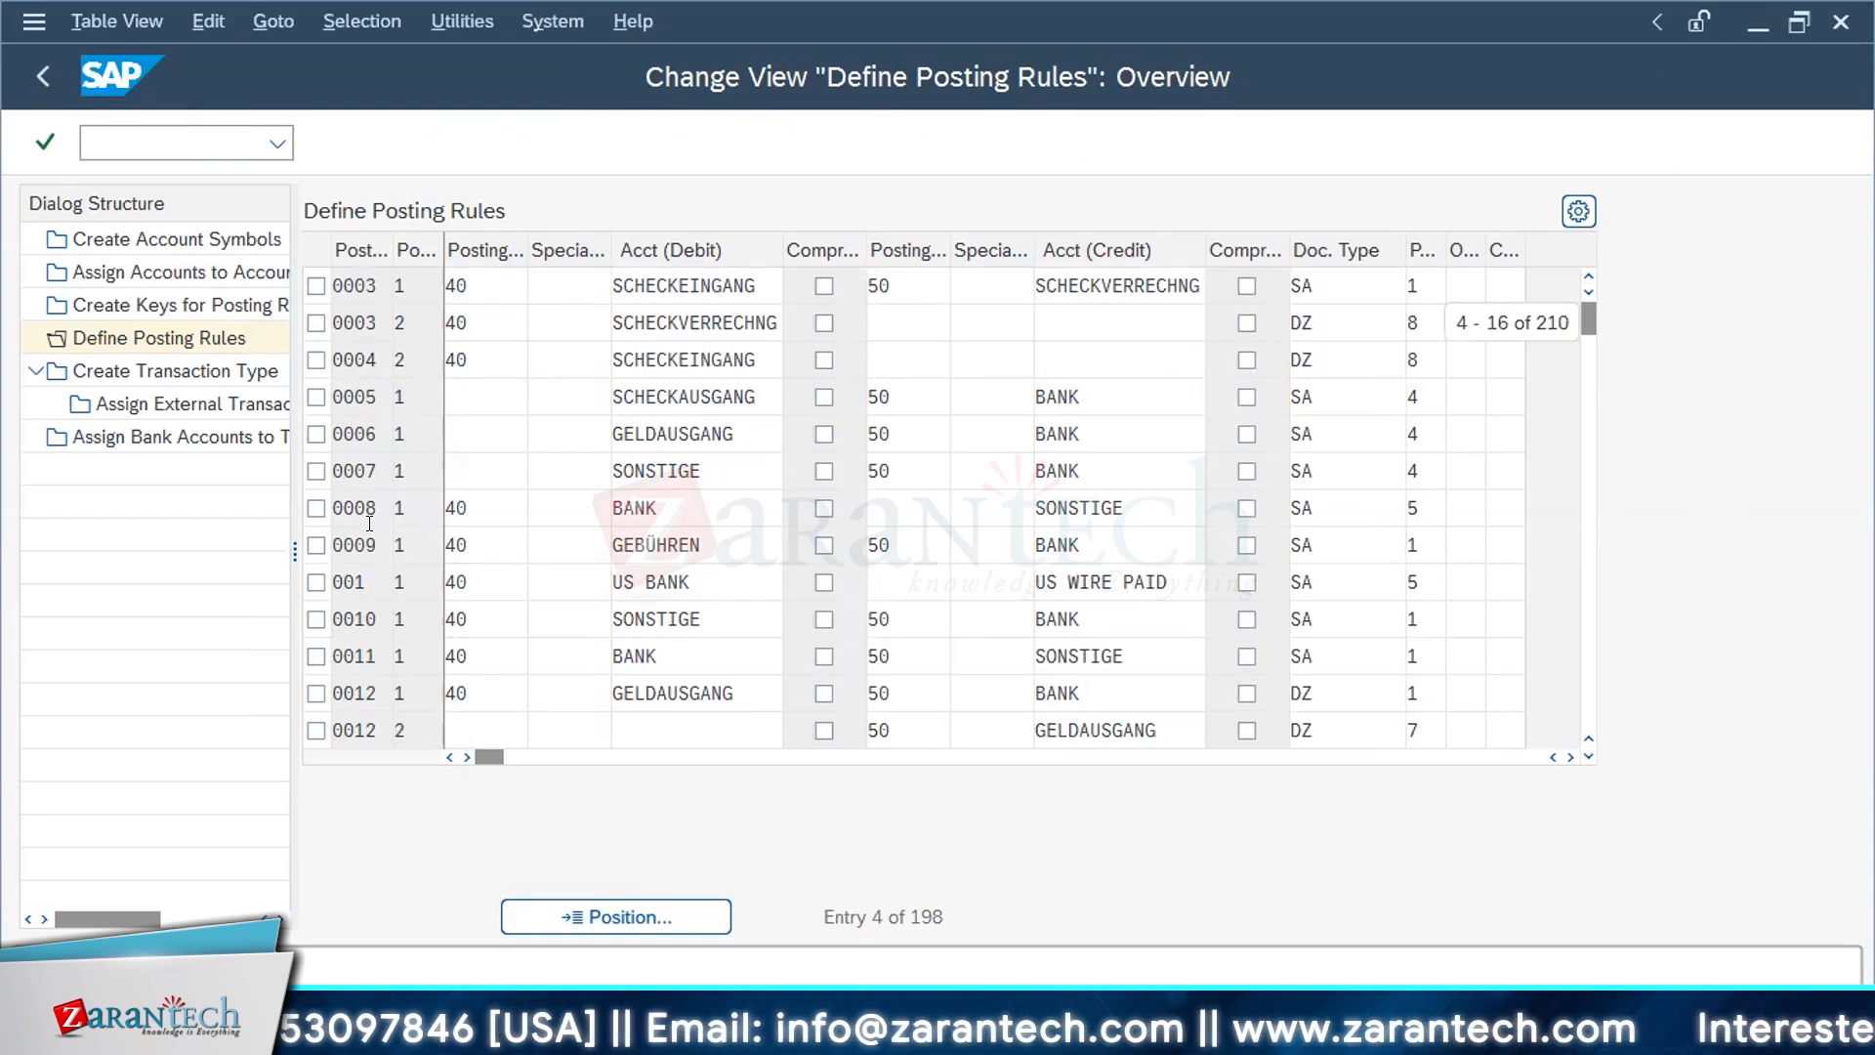
{"action": "scroll", "coordinate": [369, 523], "scroll_direction": "down", "scroll_amount": 7}
{"action": "left_click", "coordinate": [316, 470]}
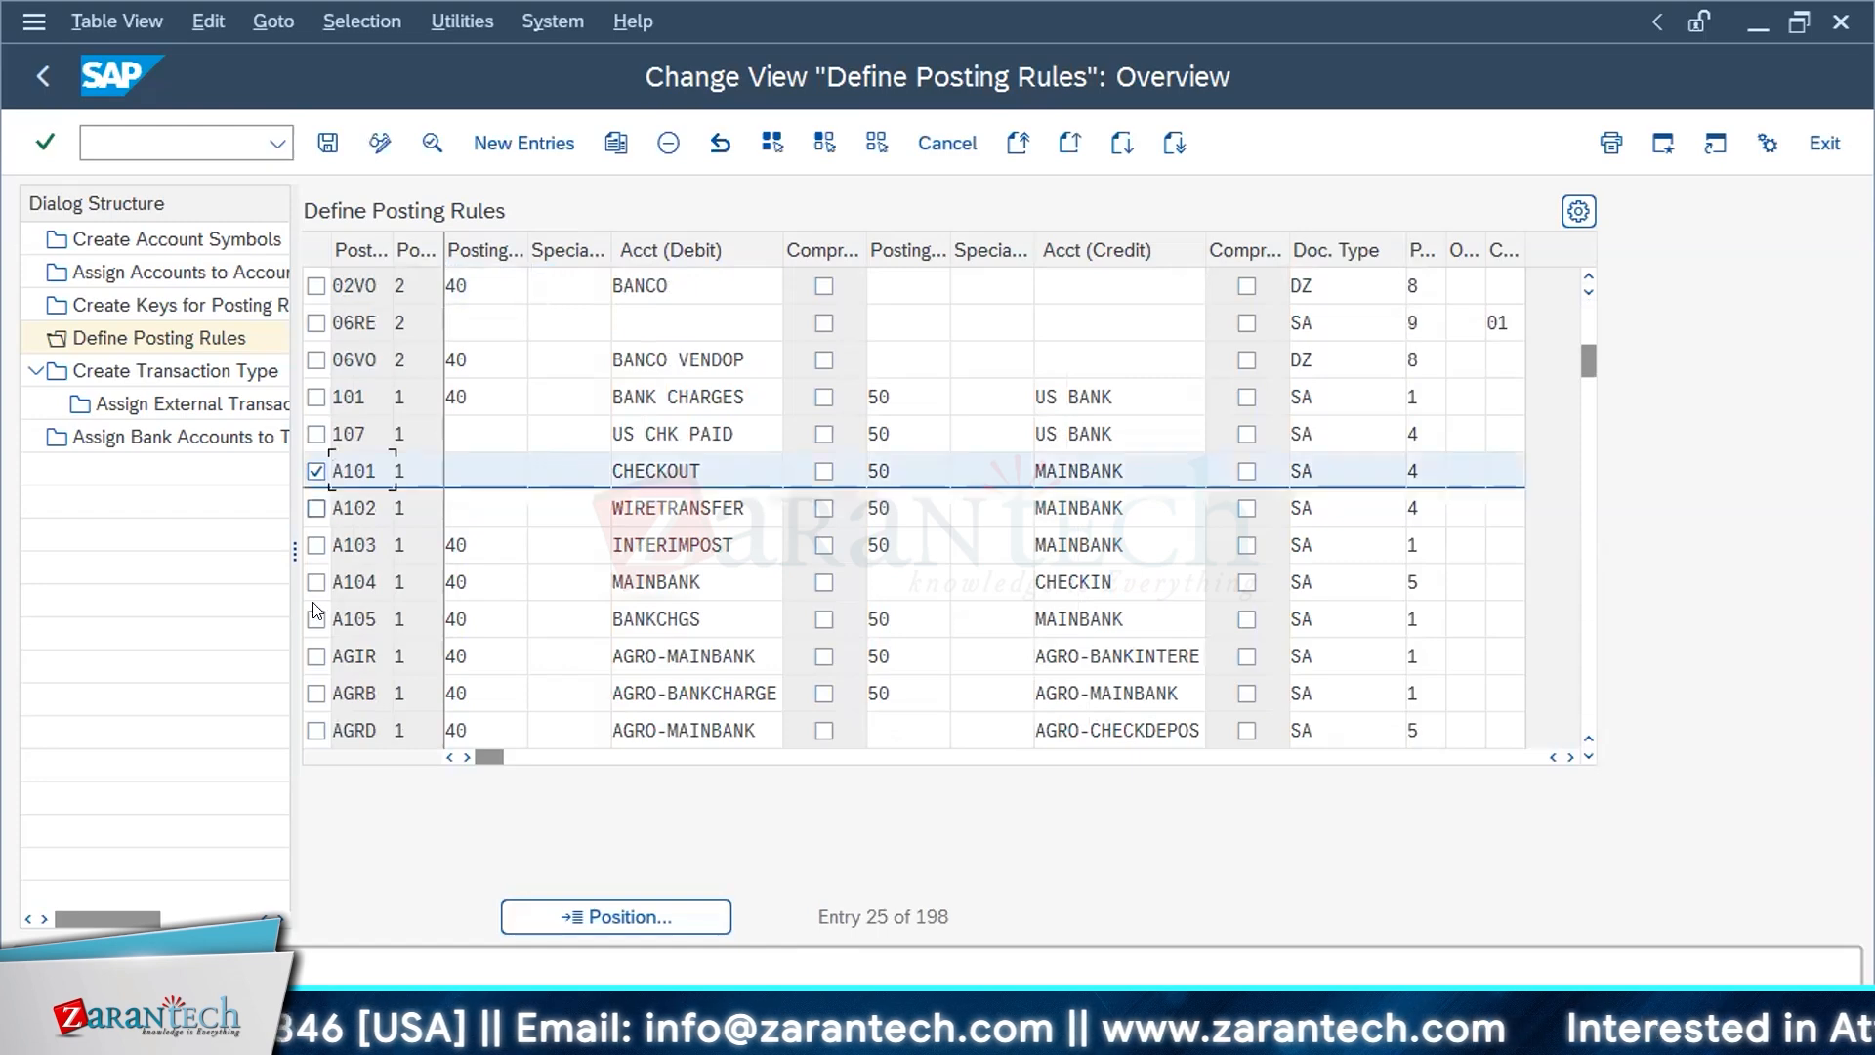
{"action": "double_click", "coordinate": [373, 483]}
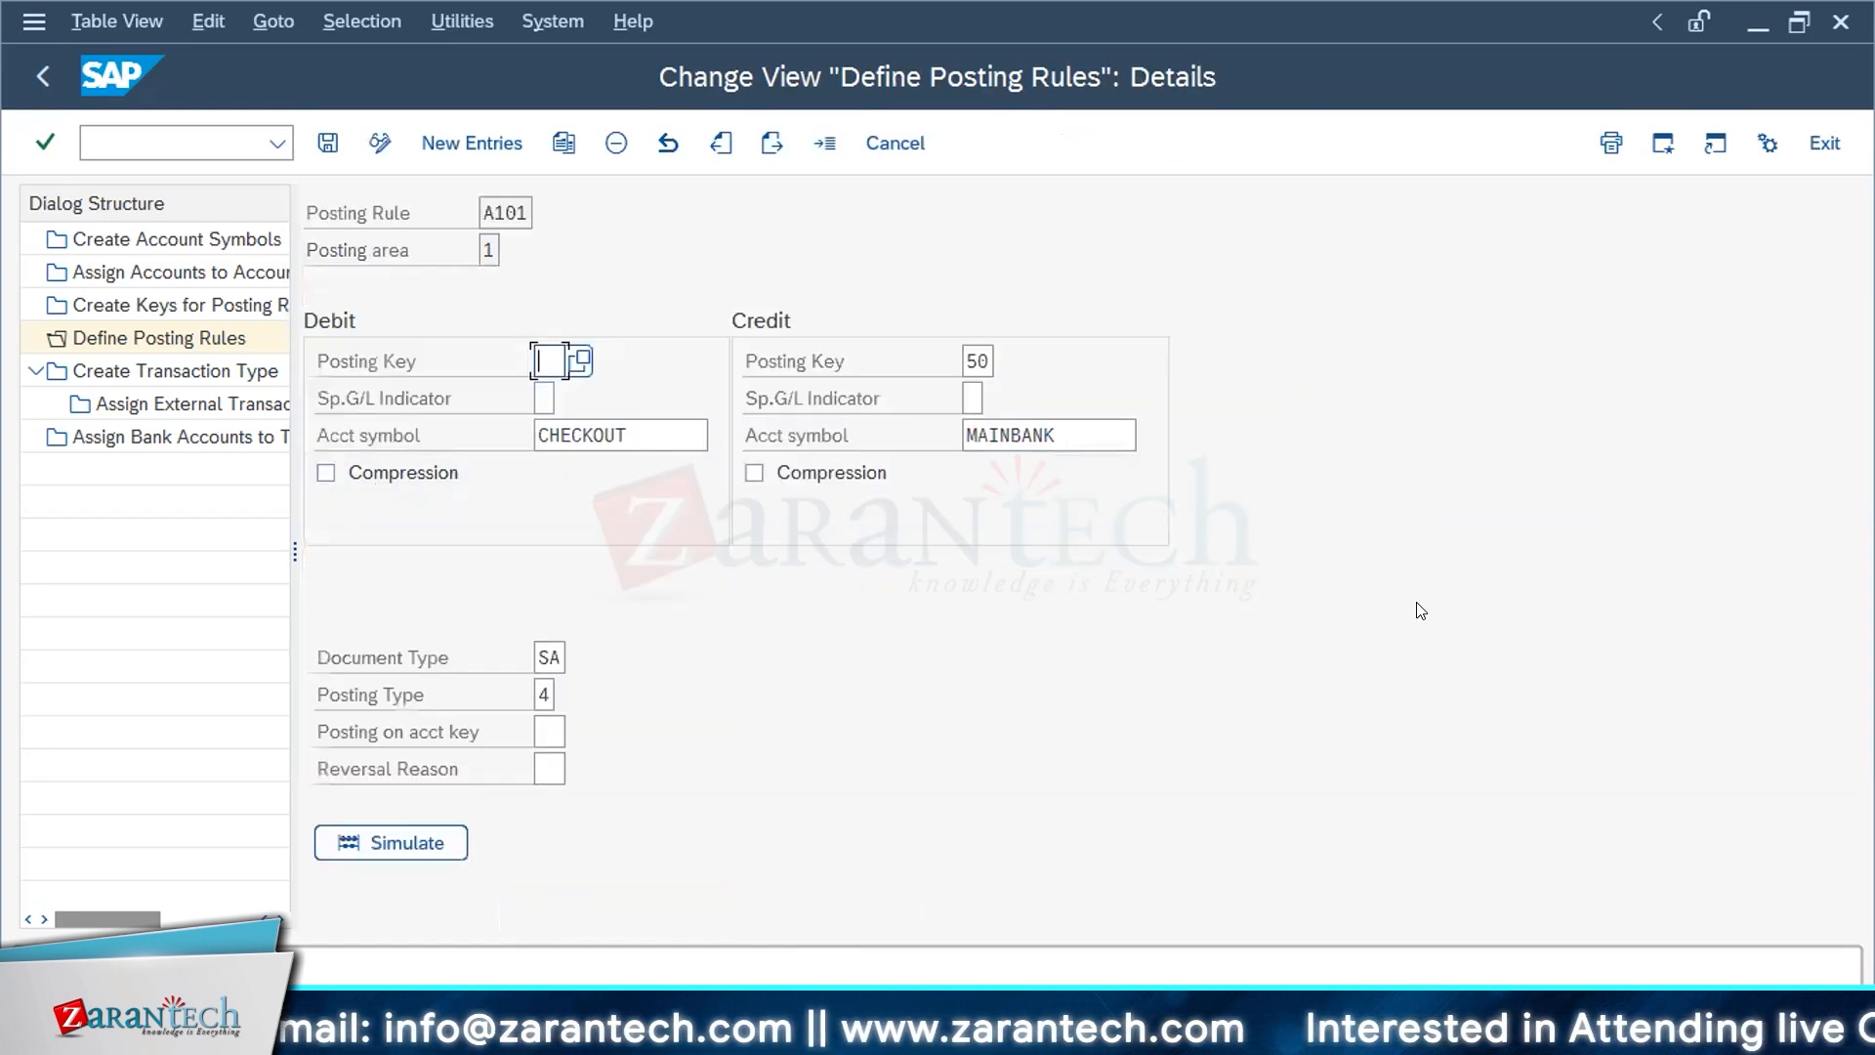
Step: Examine posting rule A101's credit account symbol and look through the possible posting keys for its credit side
{"action": "left_click_drag", "start_coordinate": [504, 211], "coordinate": [516, 213]}
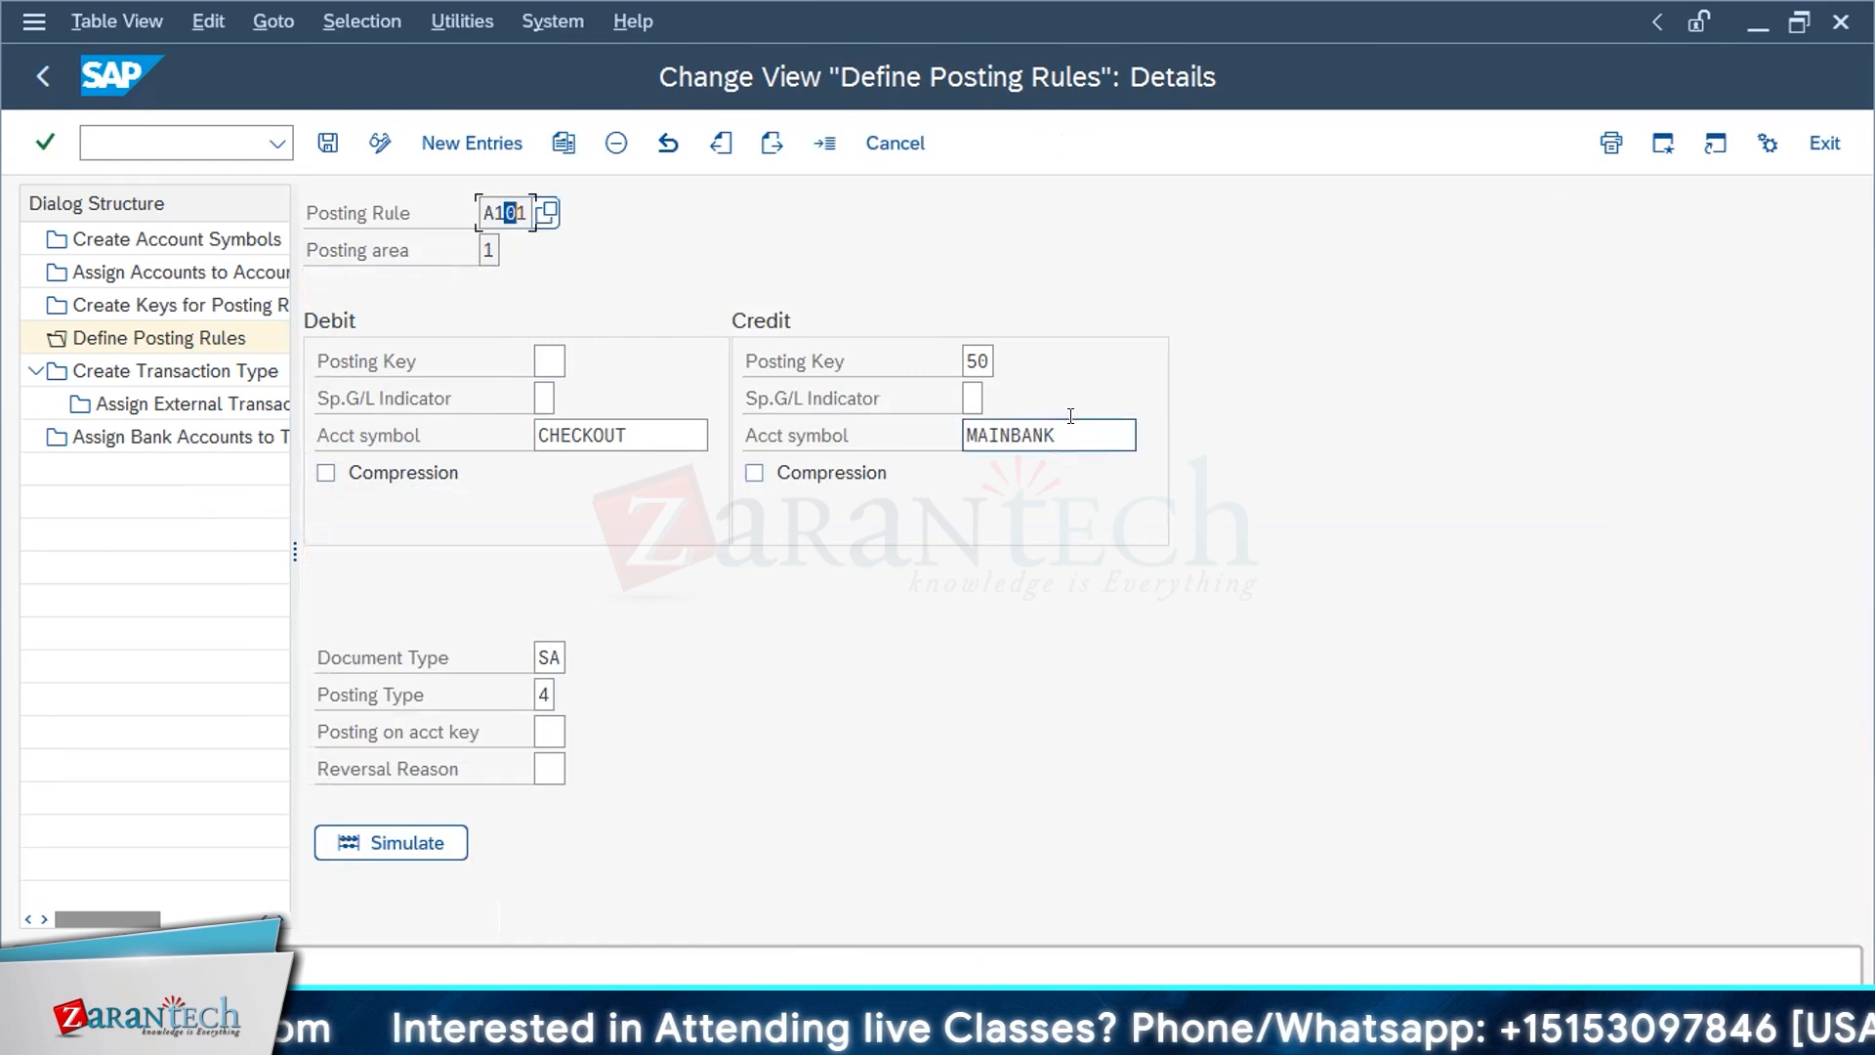
{"action": "left_click_drag", "start_coordinate": [1067, 426], "coordinate": [832, 431]}
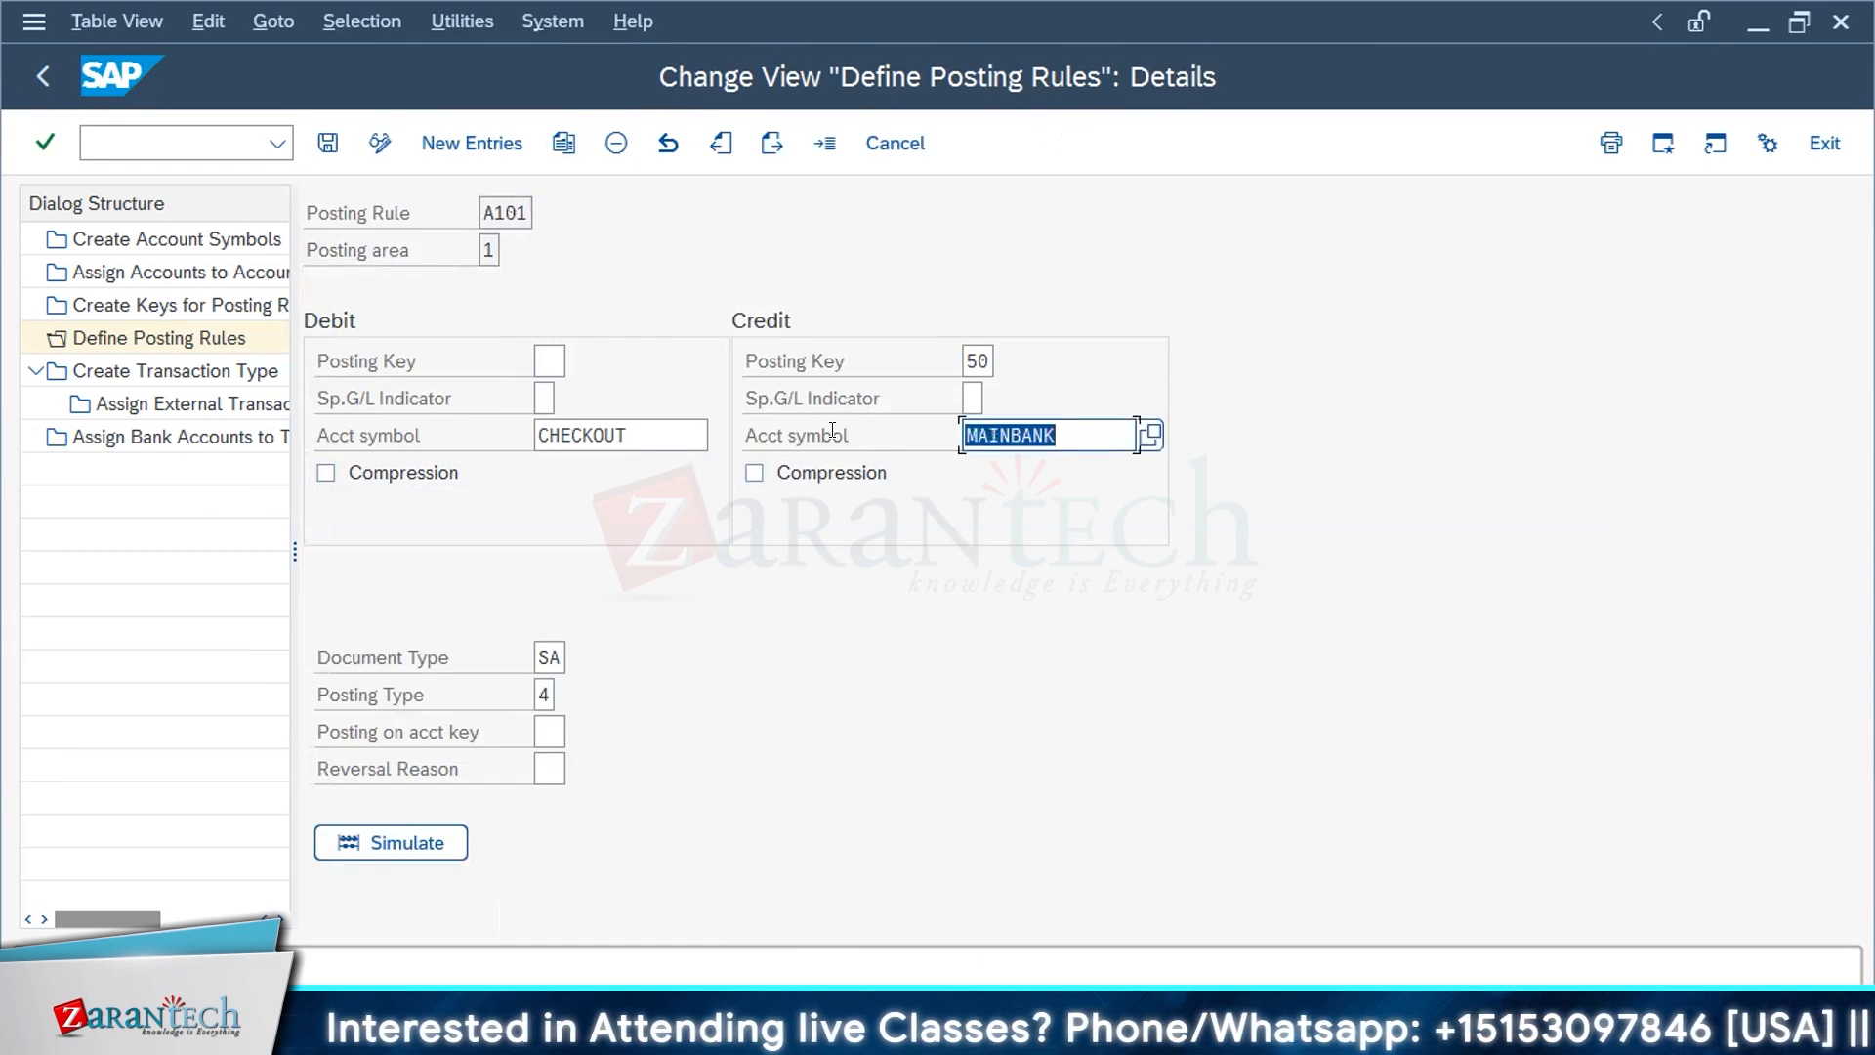
{"action": "left_click", "coordinate": [968, 362]}
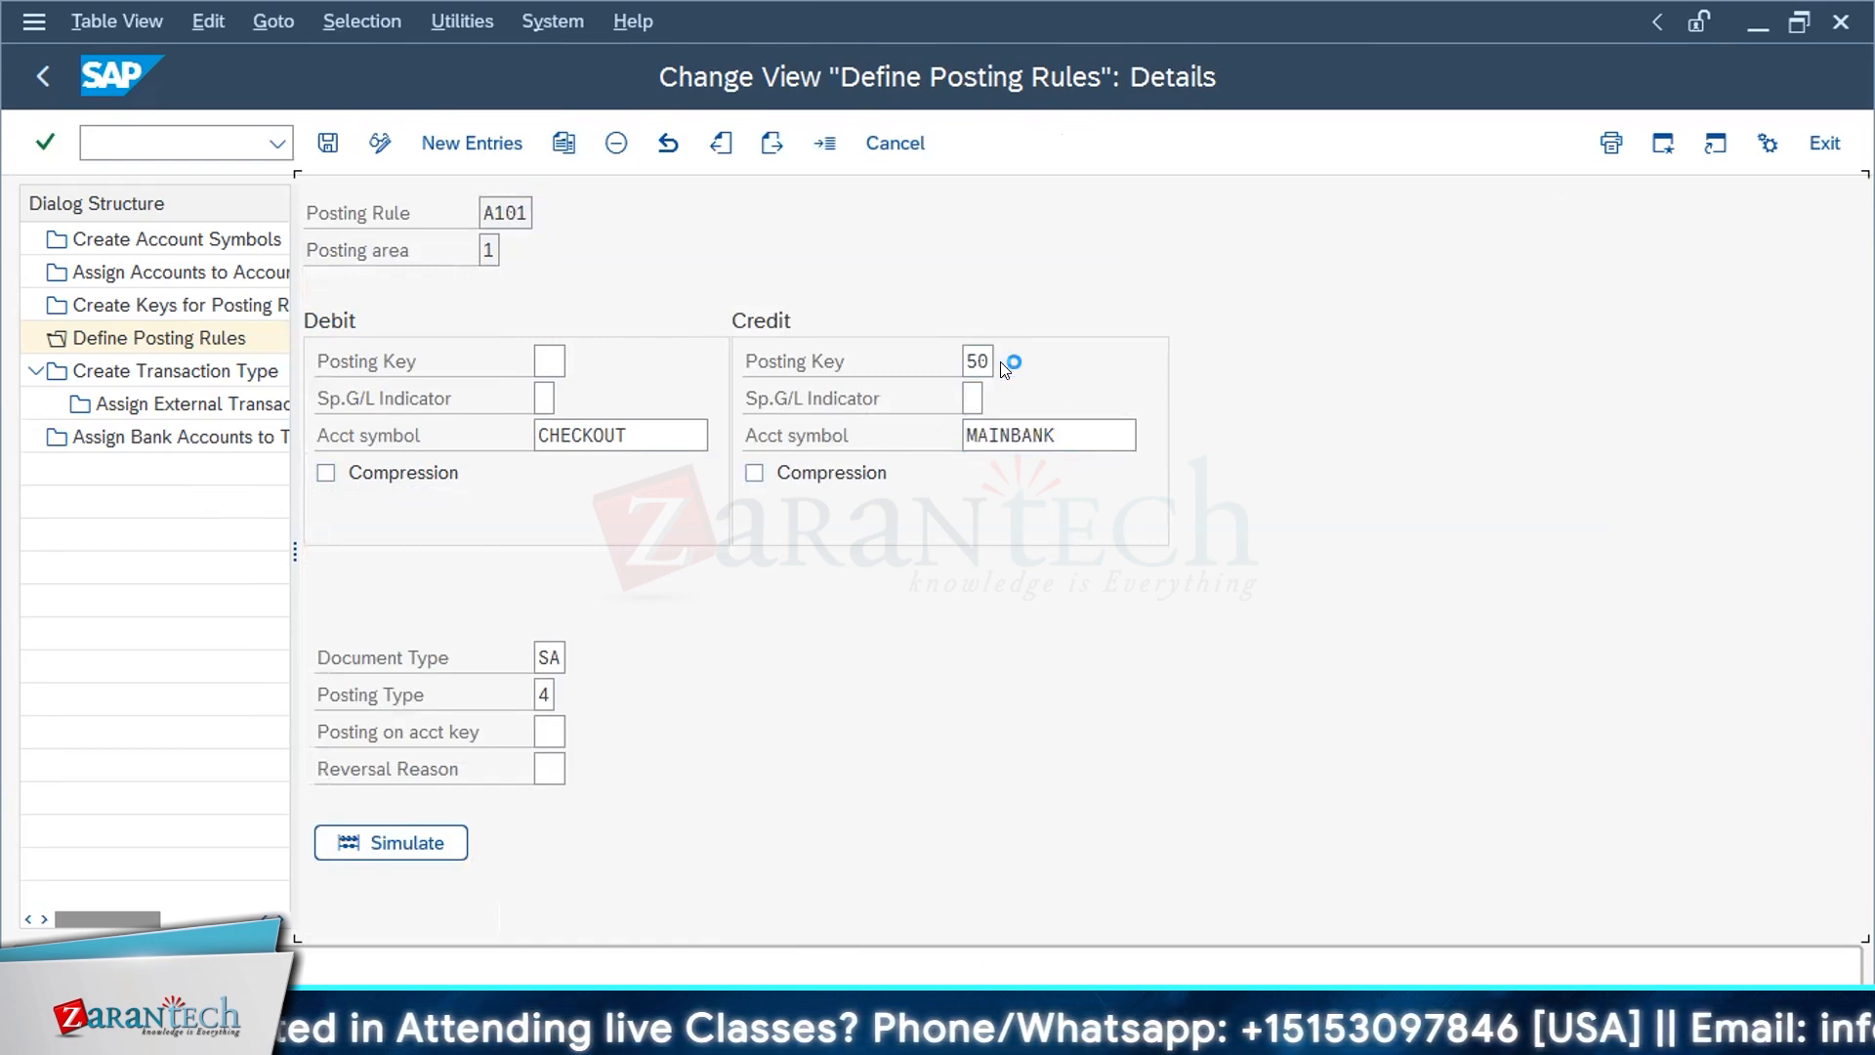
{"action": "left_click", "coordinate": [1008, 361]}
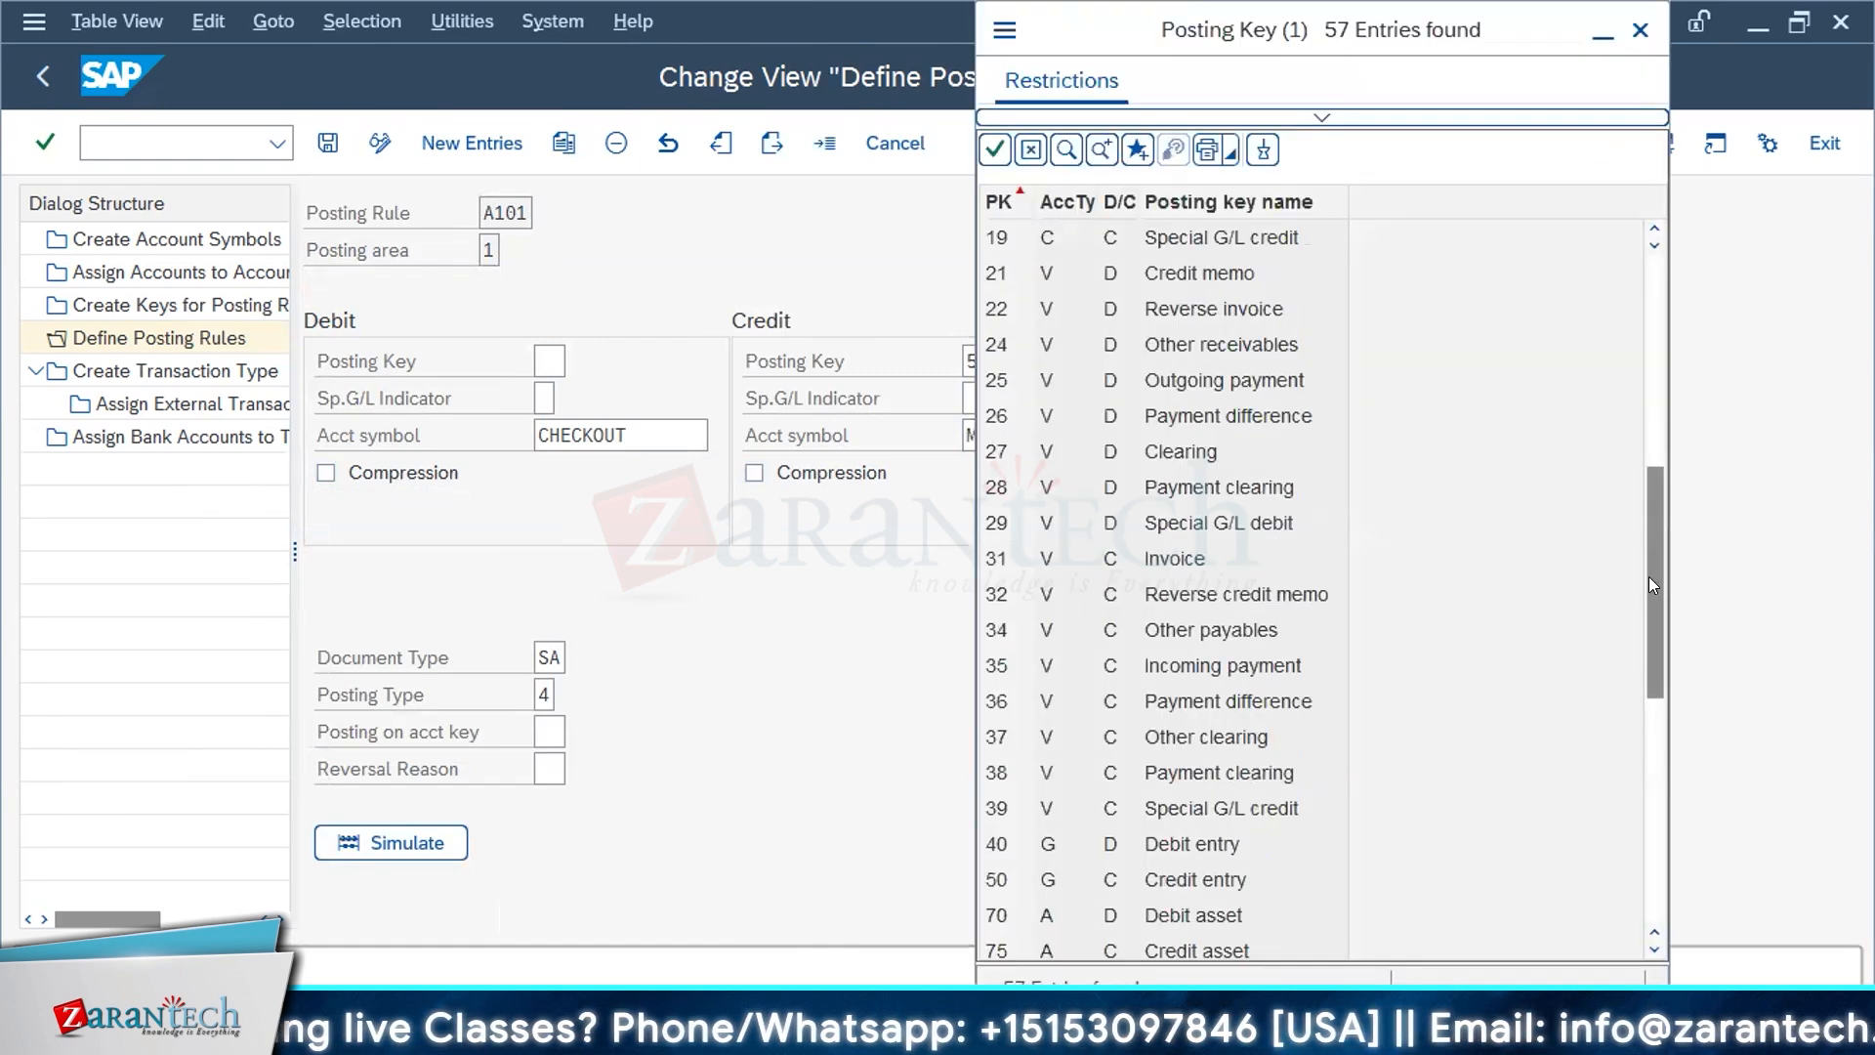
{"action": "scroll", "coordinate": [1108, 523], "scroll_direction": "up", "scroll_amount": 3}
{"action": "scroll", "coordinate": [1107, 572], "scroll_direction": "down", "scroll_amount": 12}
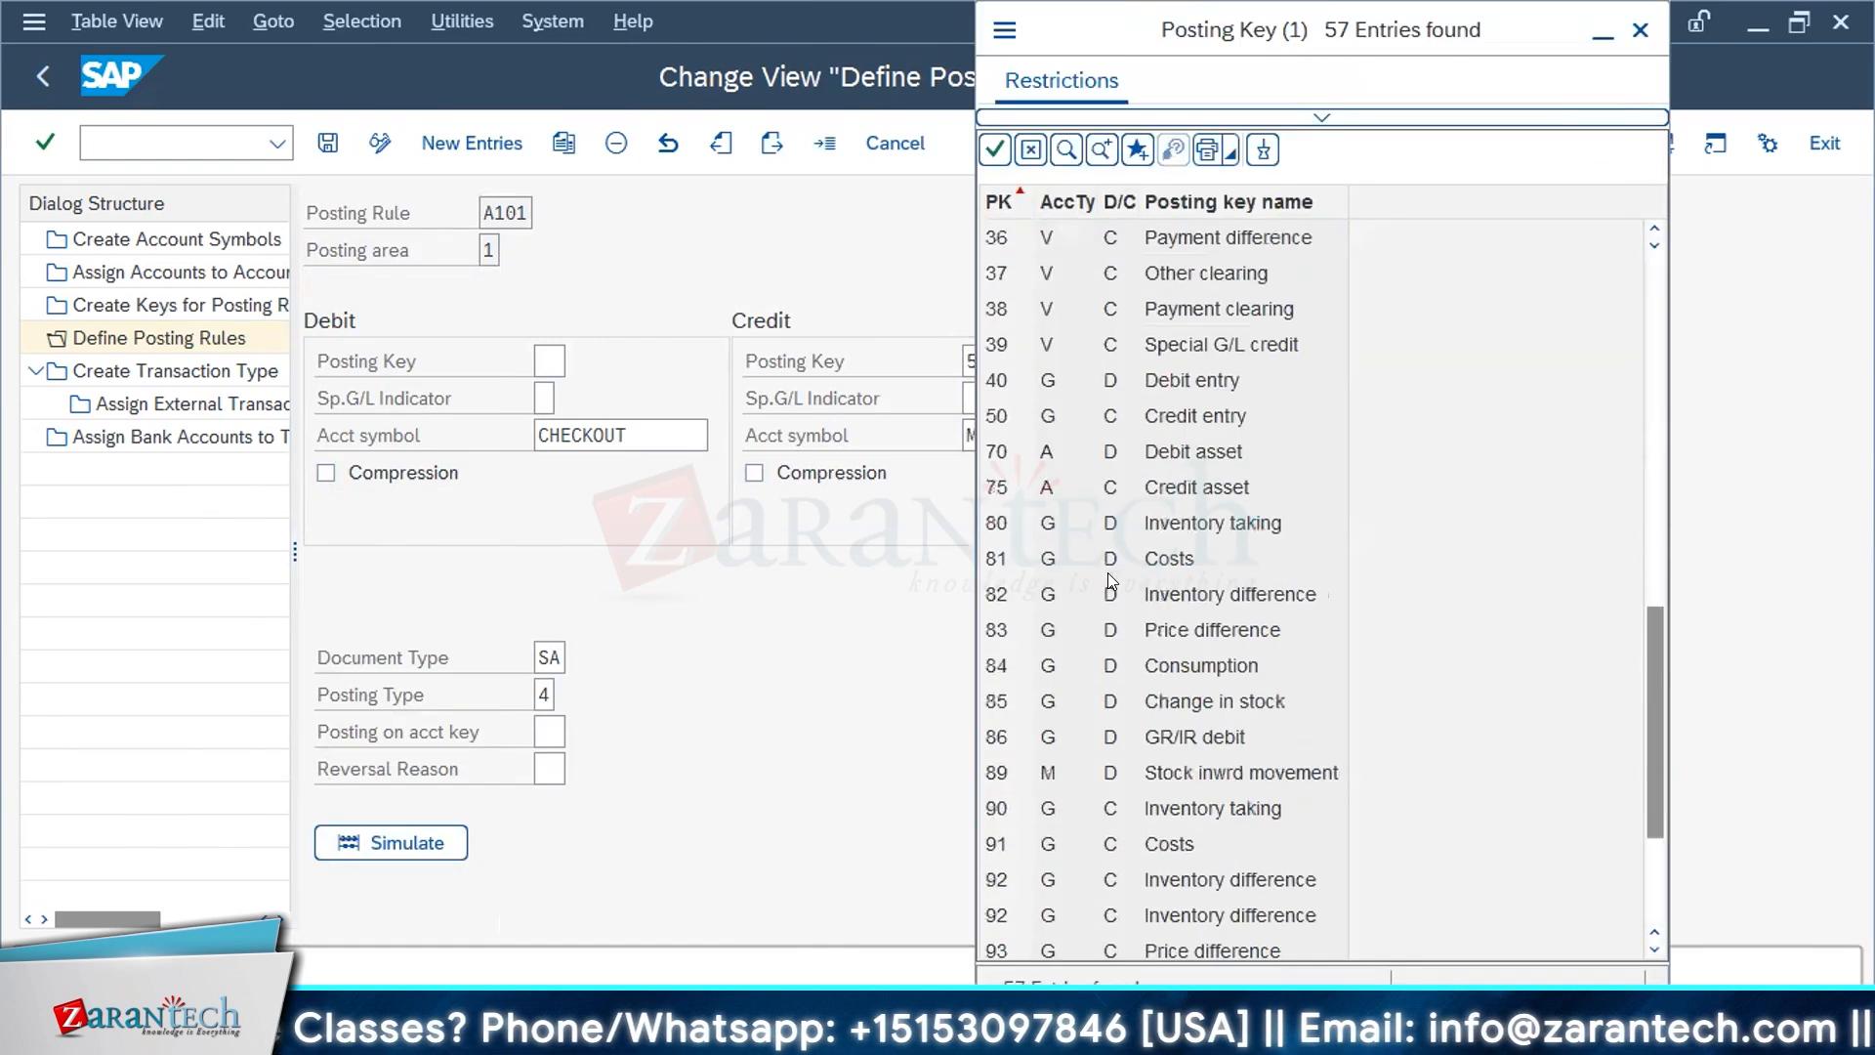
{"action": "scroll", "coordinate": [1107, 572], "scroll_direction": "up", "scroll_amount": 2}
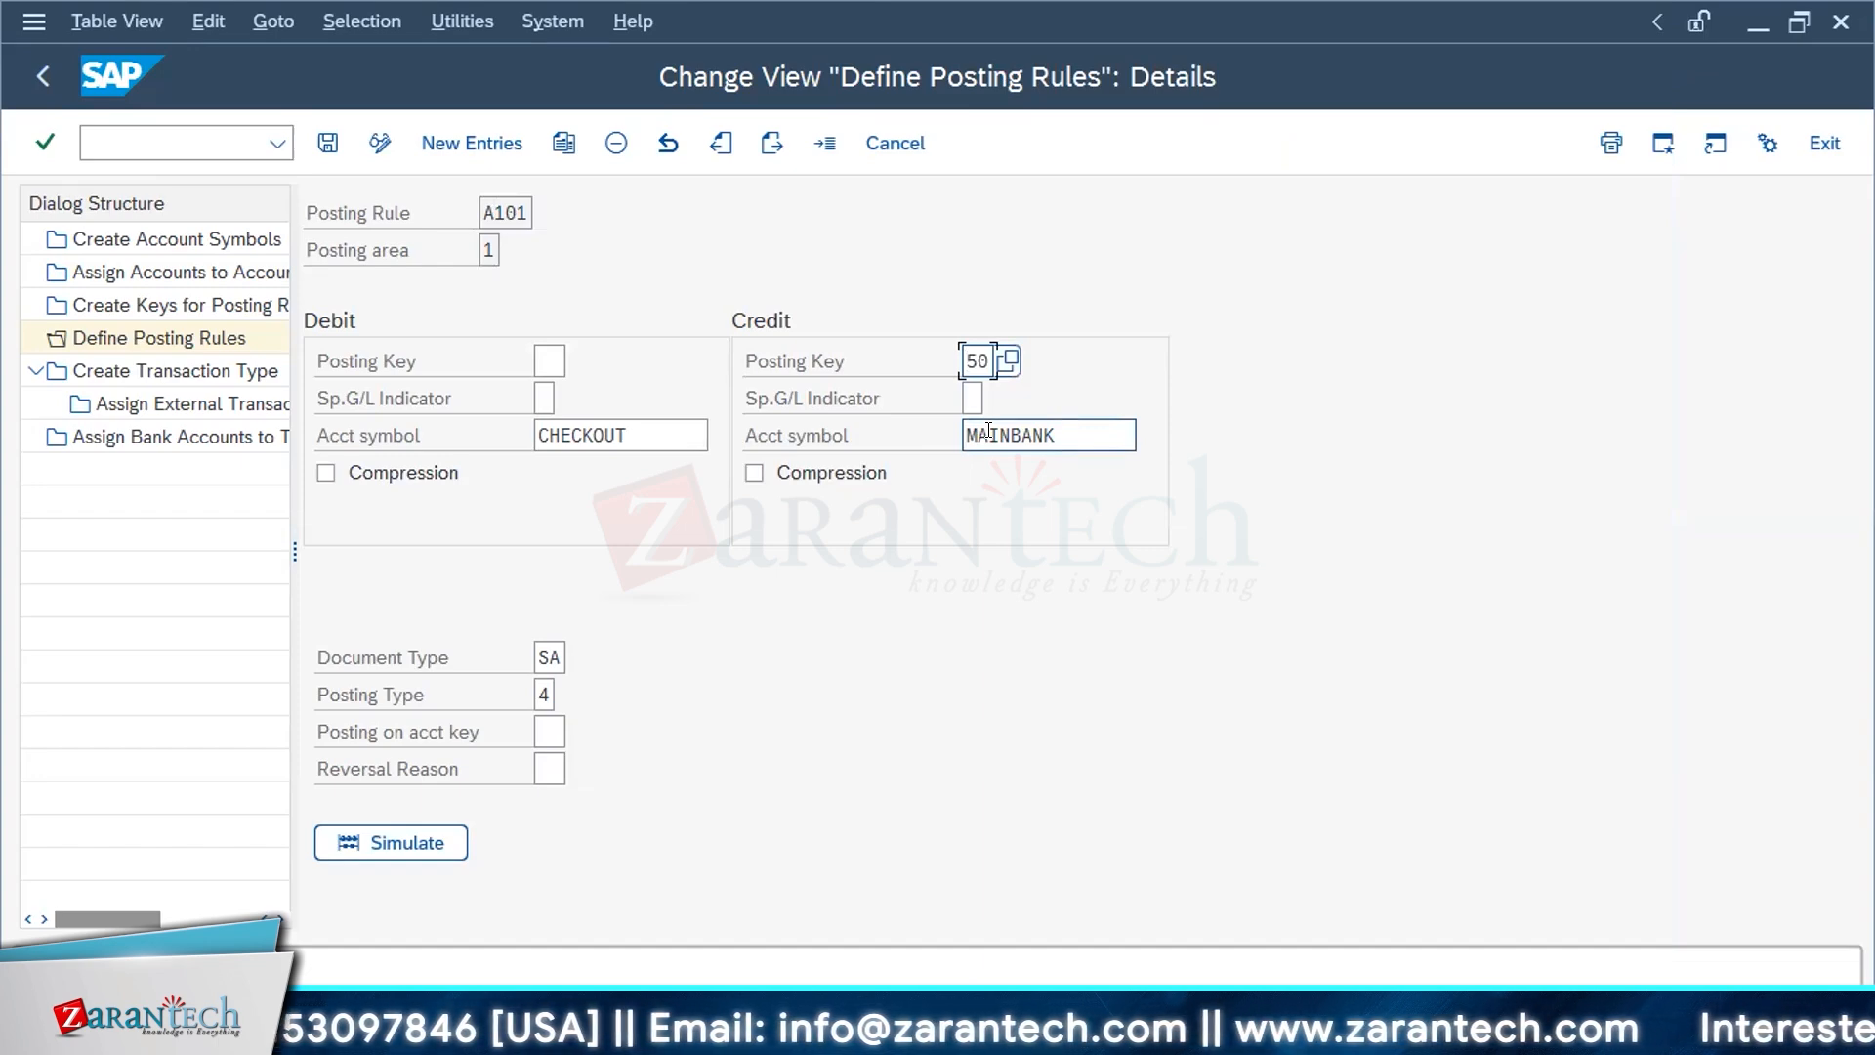
Step: Check posting rule A101's document type and display the possible values for its posting type
{"action": "left_click", "coordinate": [543, 655]}
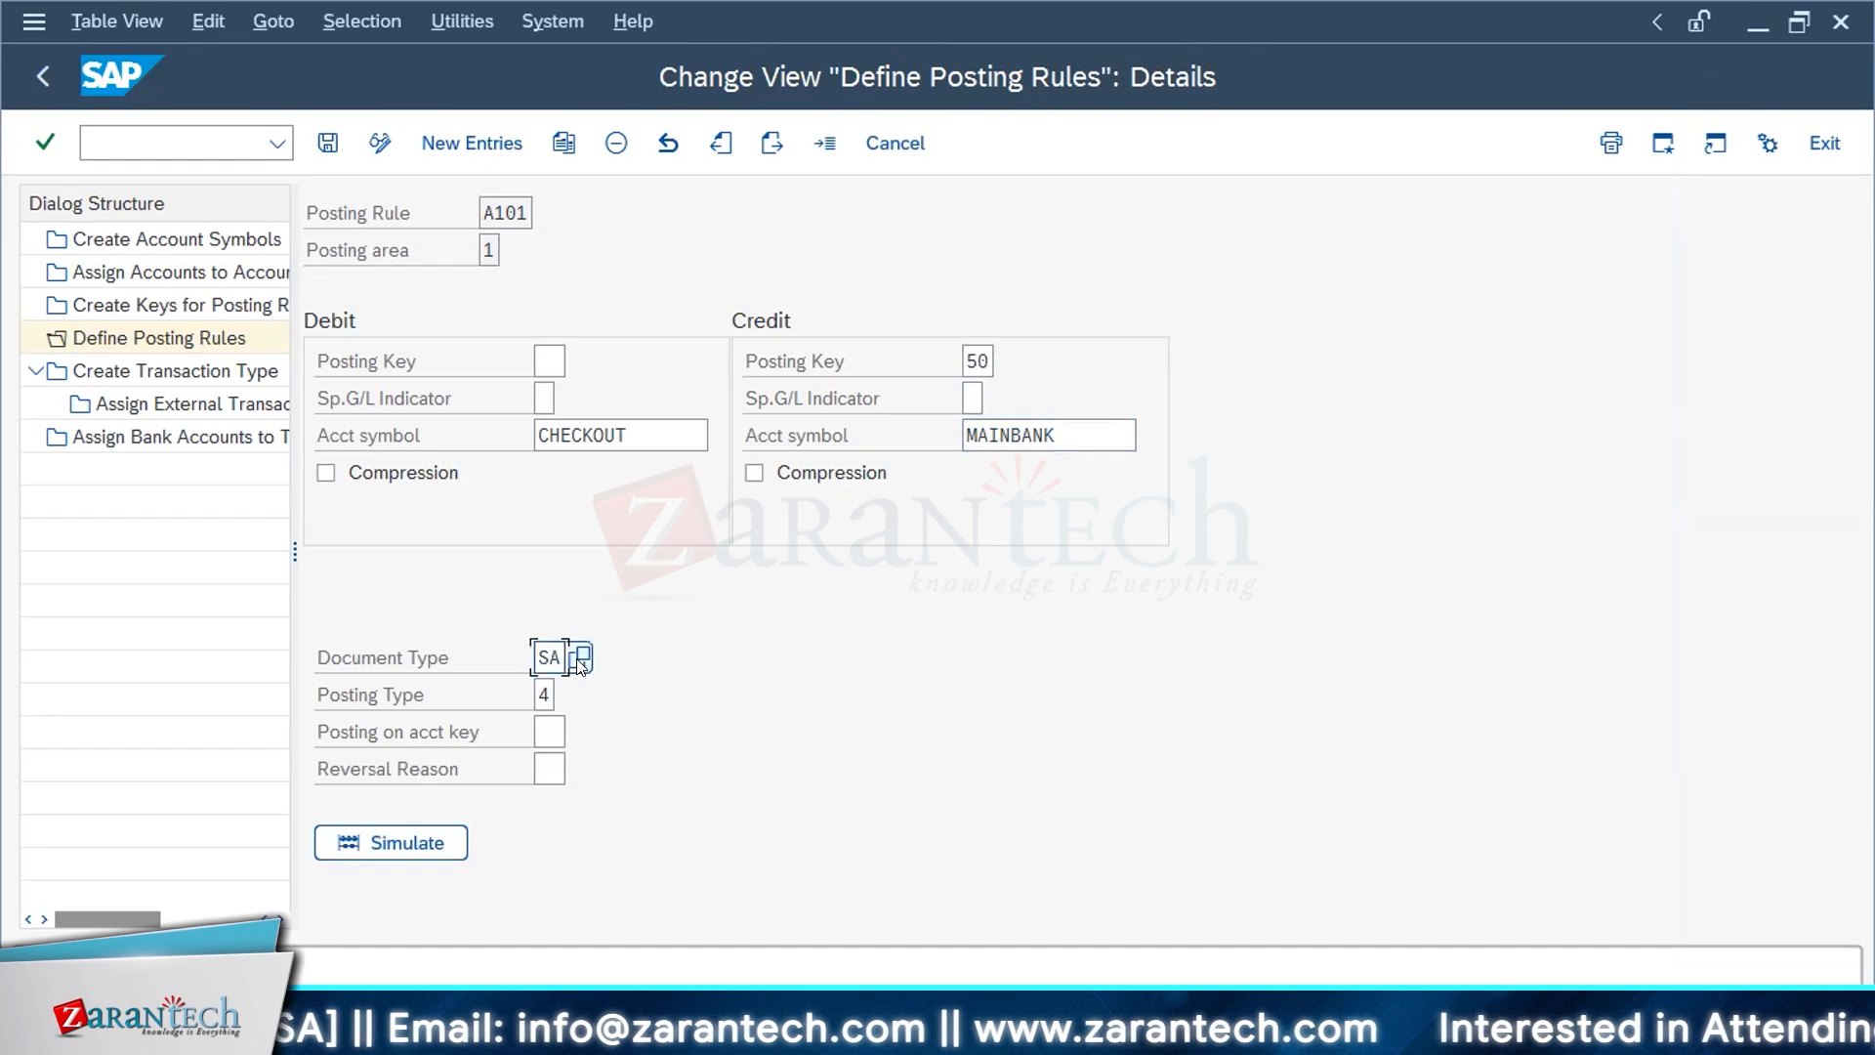
{"action": "left_click", "coordinate": [543, 695]}
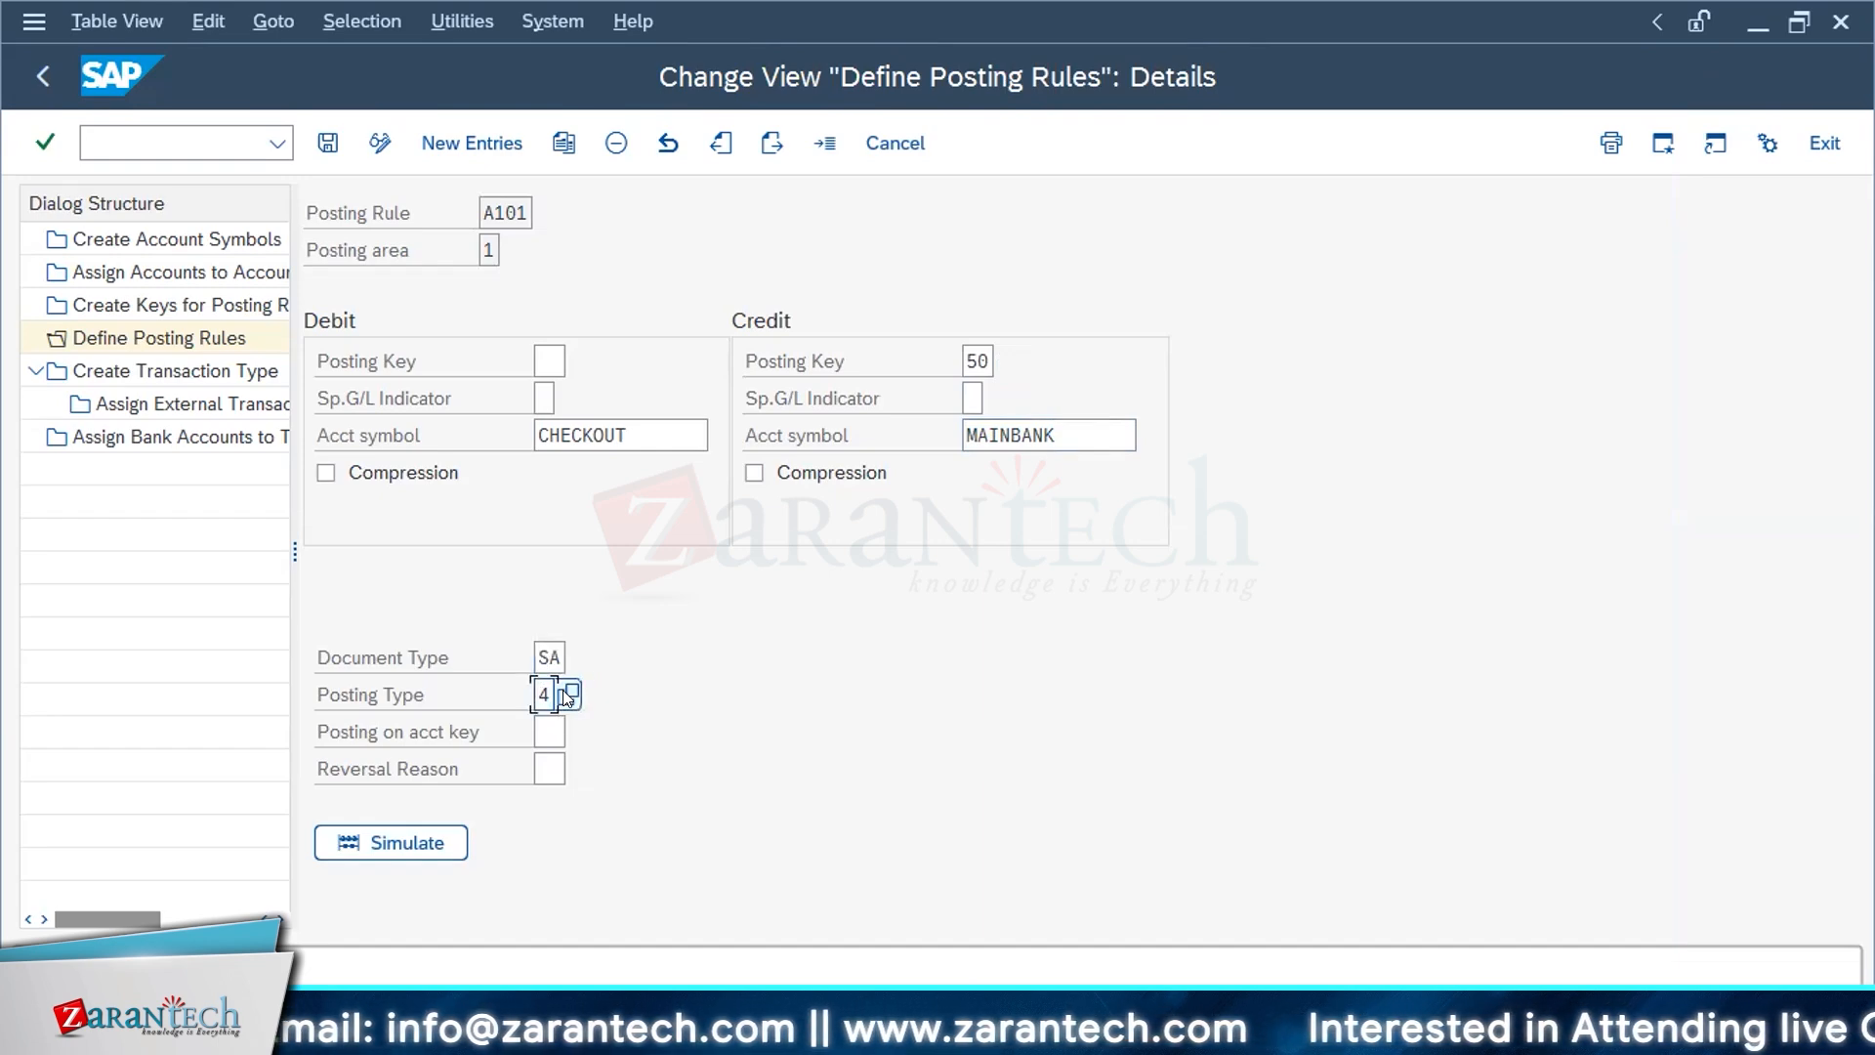
{"action": "left_click", "coordinate": [564, 696]}
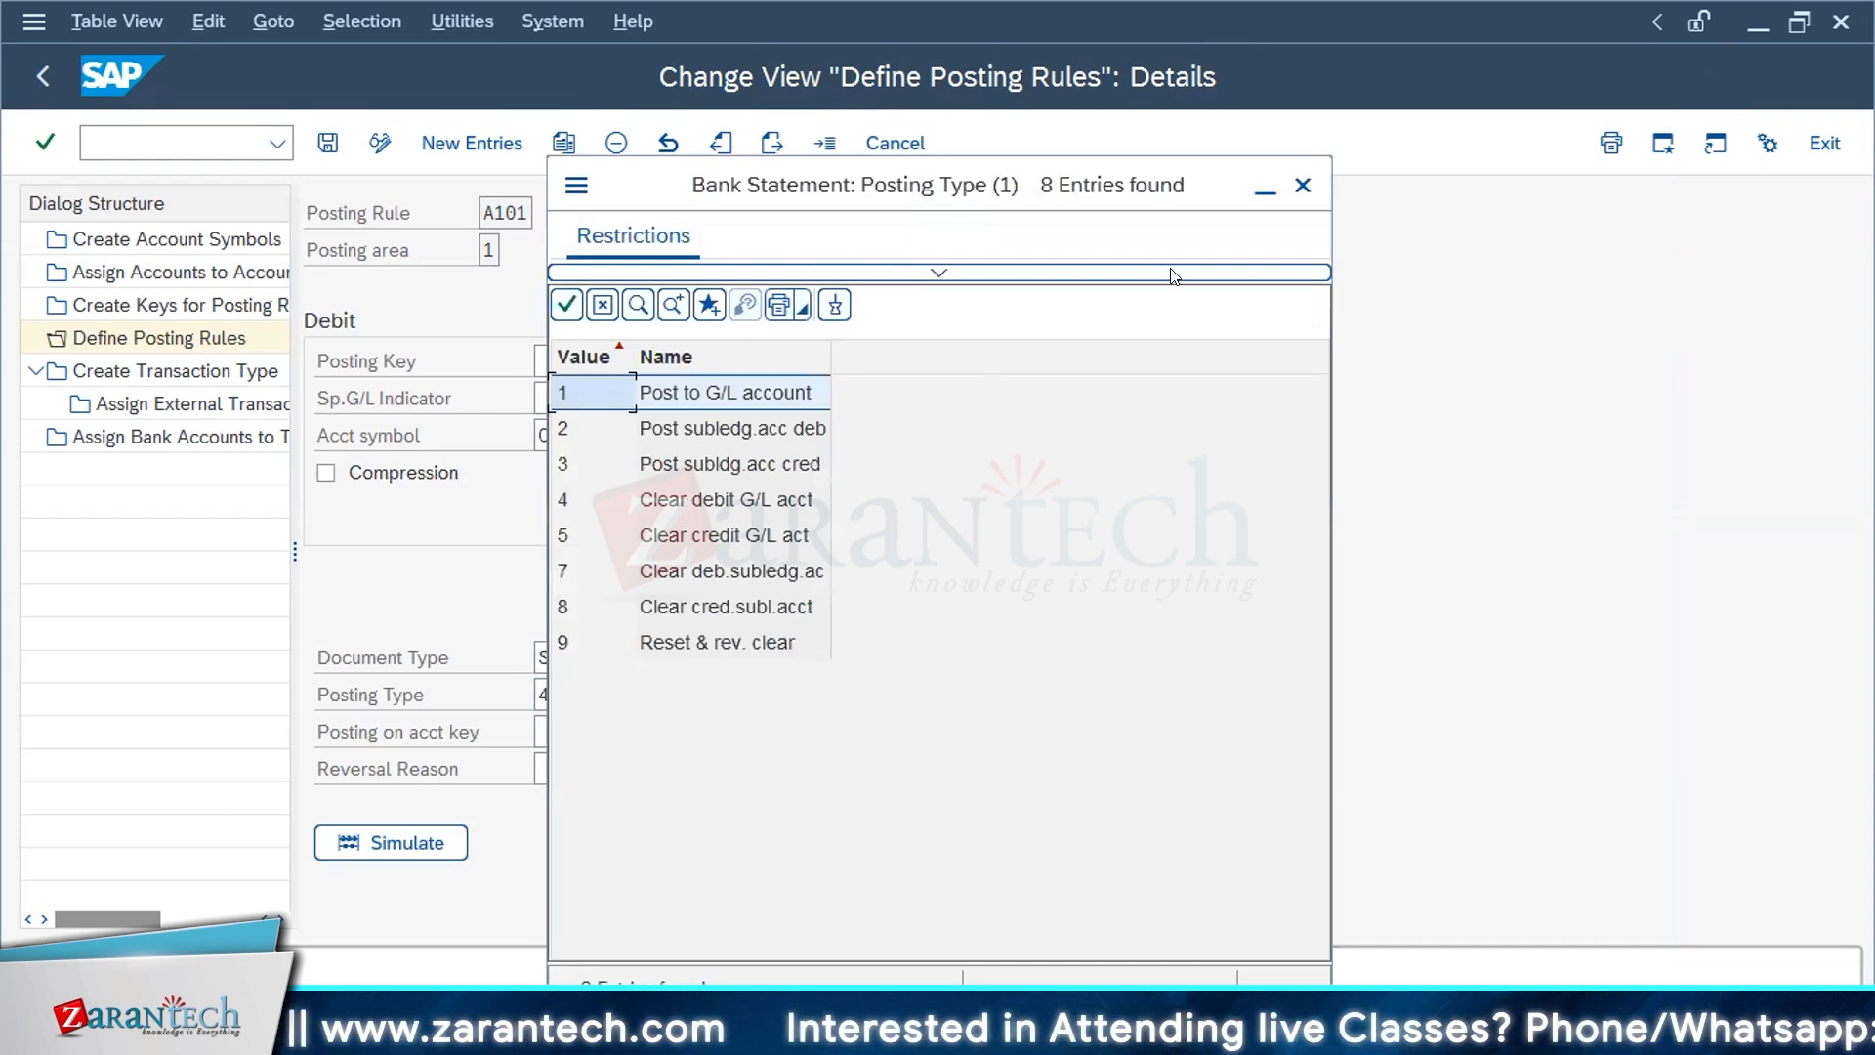
Step: Leave posting rule A101's details and open the details of posting rule A105
{"action": "left_click", "coordinate": [1303, 184]}
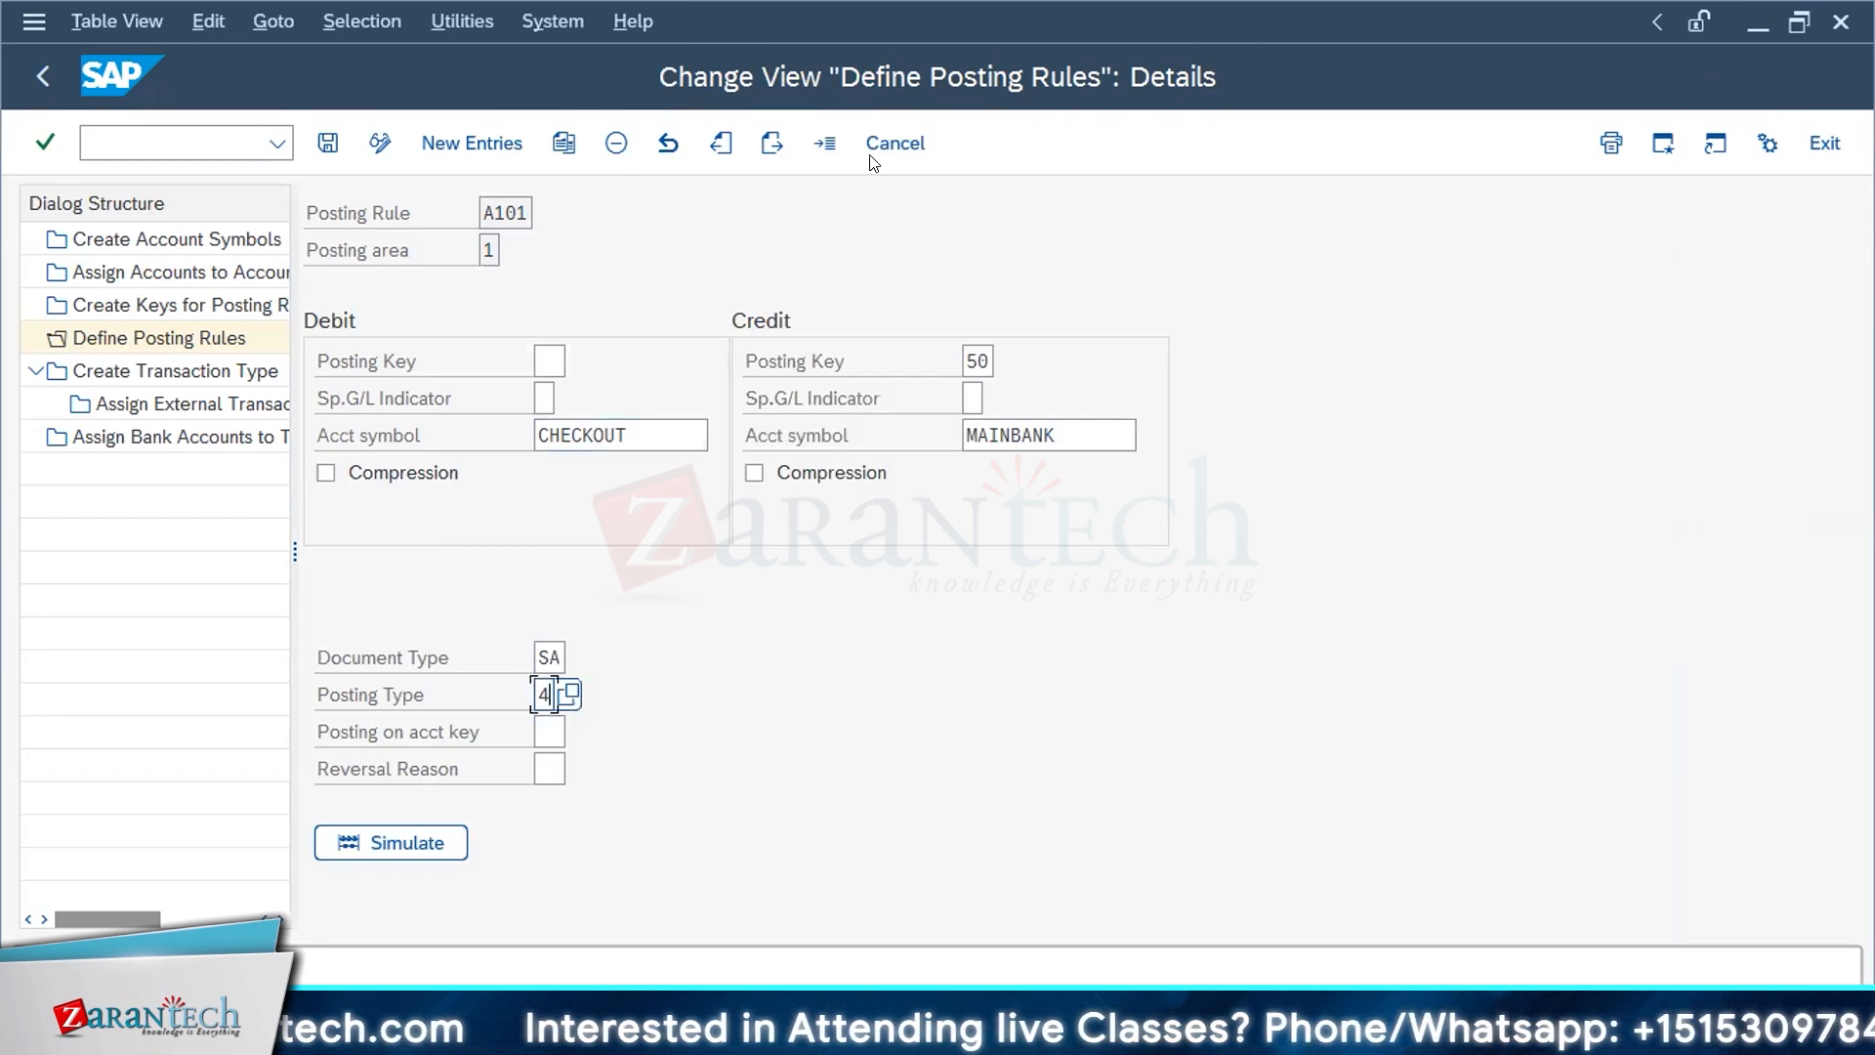
{"action": "left_click", "coordinate": [894, 142]}
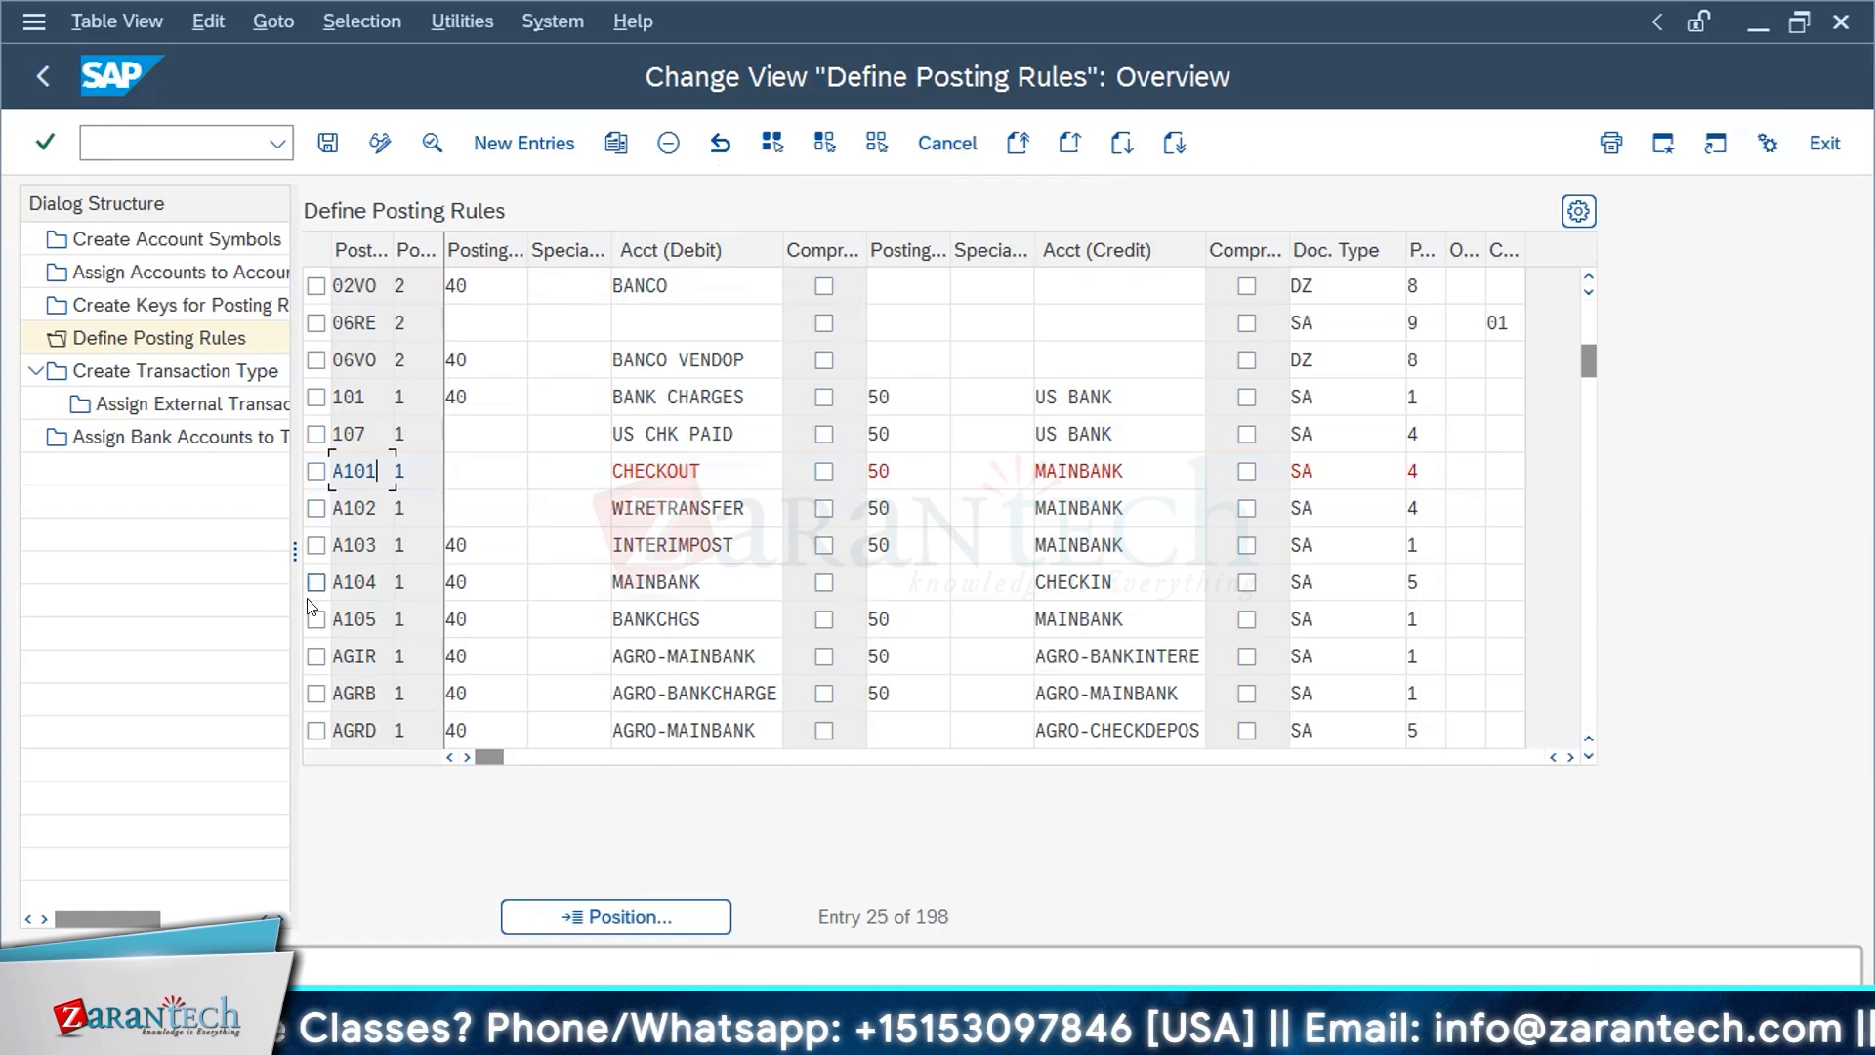
{"action": "left_click", "coordinate": [316, 621]}
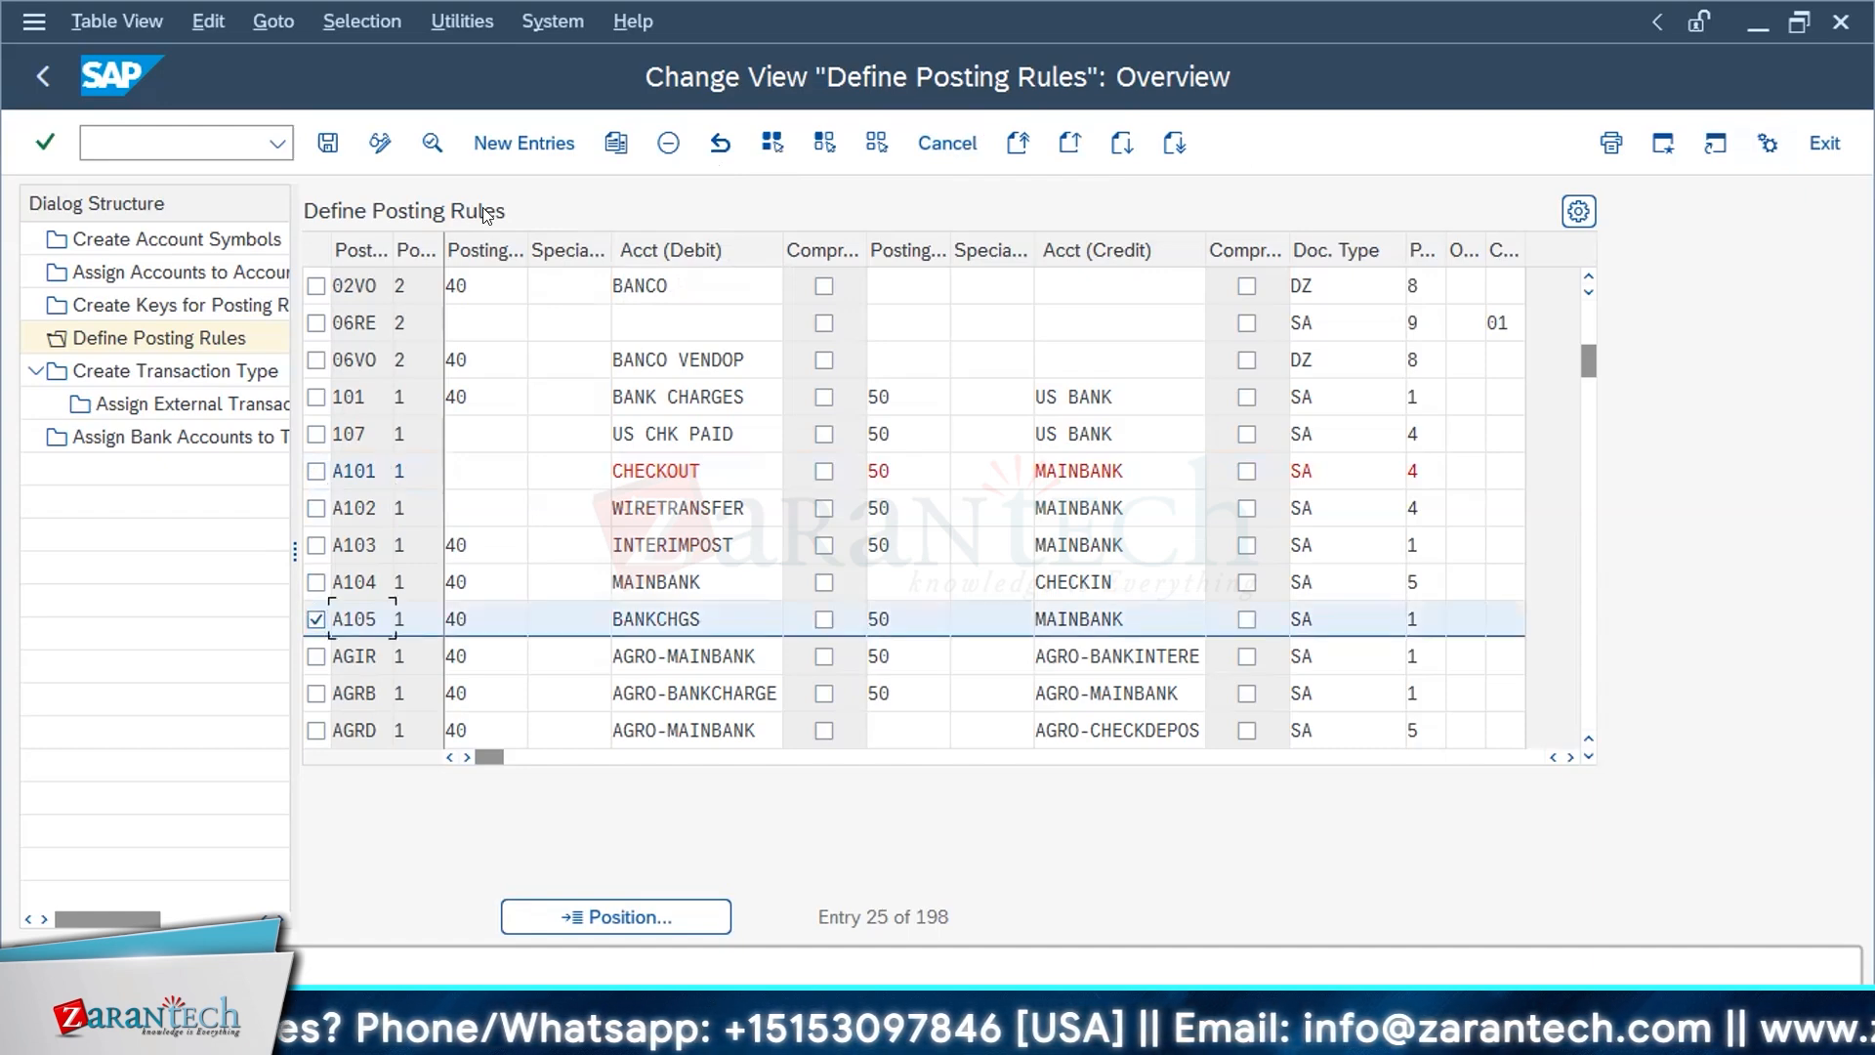
{"action": "double_click", "coordinate": [485, 615]}
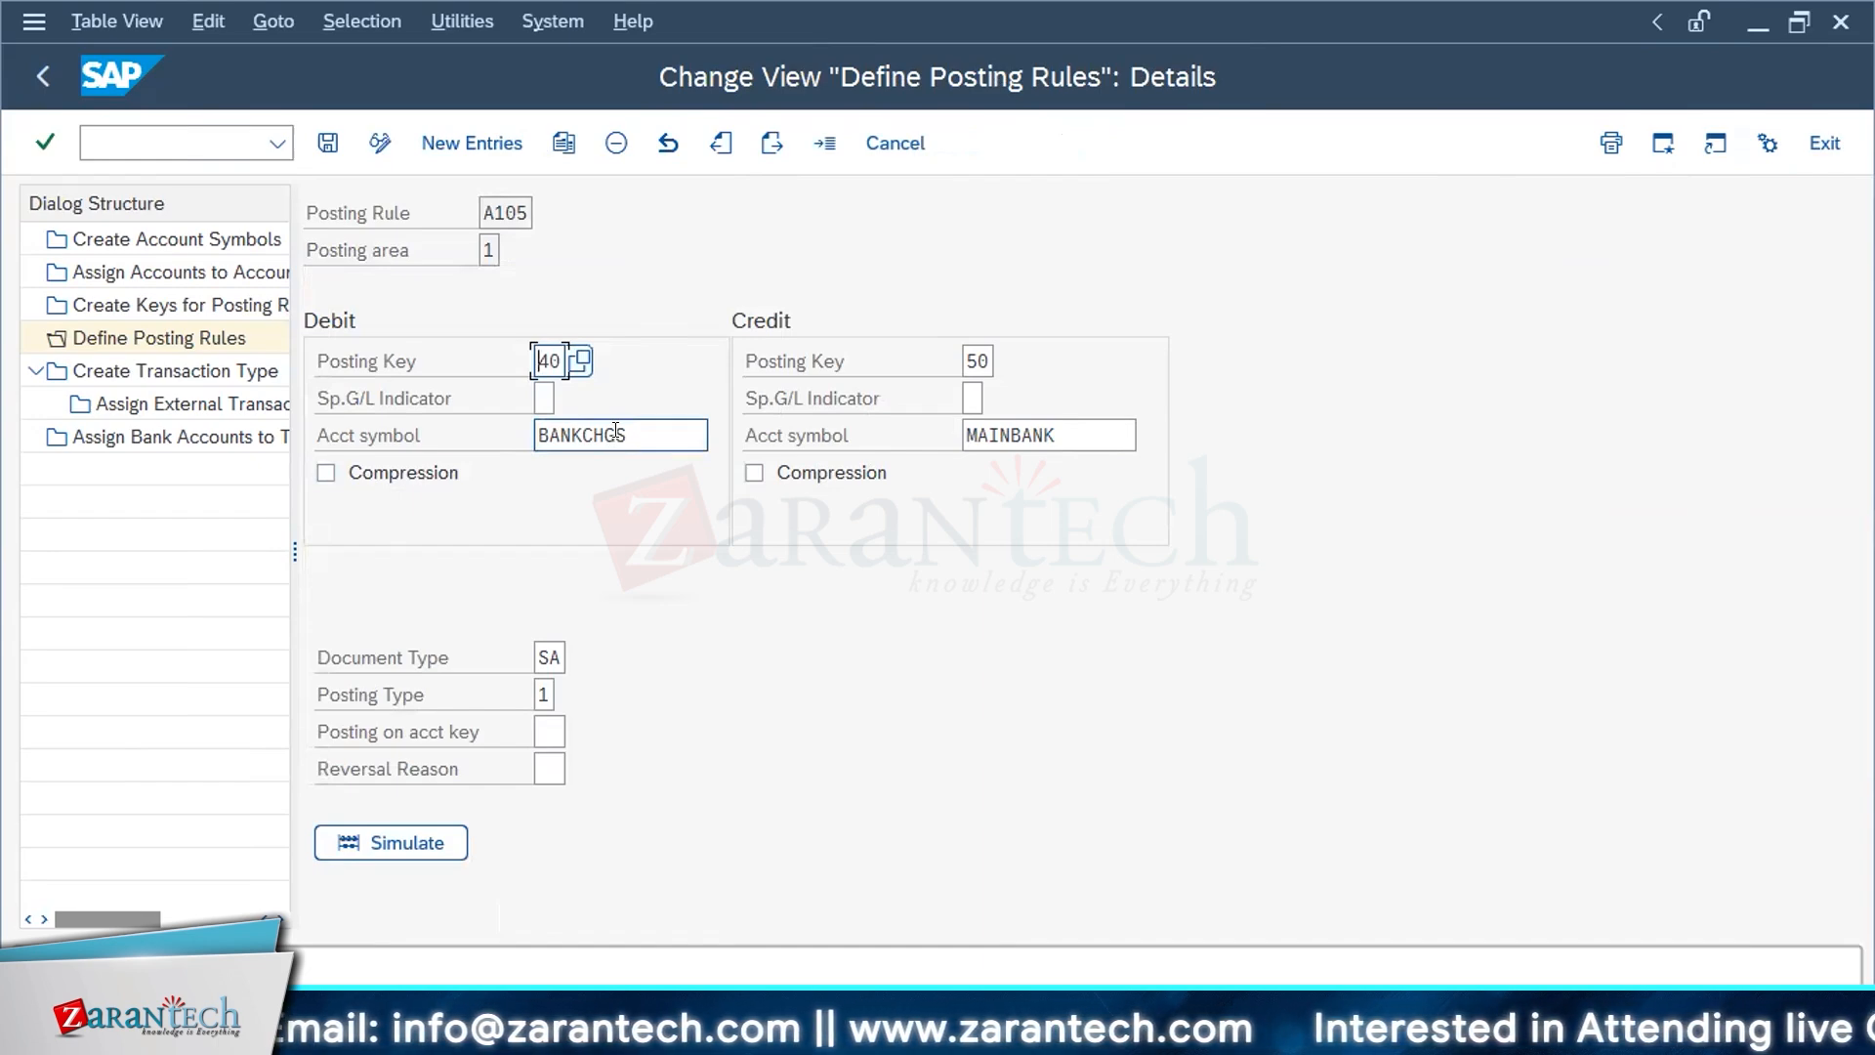
Step: Look through the possible posting types for rule A105, including the clearing options, and return to the posting rules overview with A105 unmarked
{"action": "left_click", "coordinate": [545, 694]}
{"action": "left_click", "coordinate": [564, 692]}
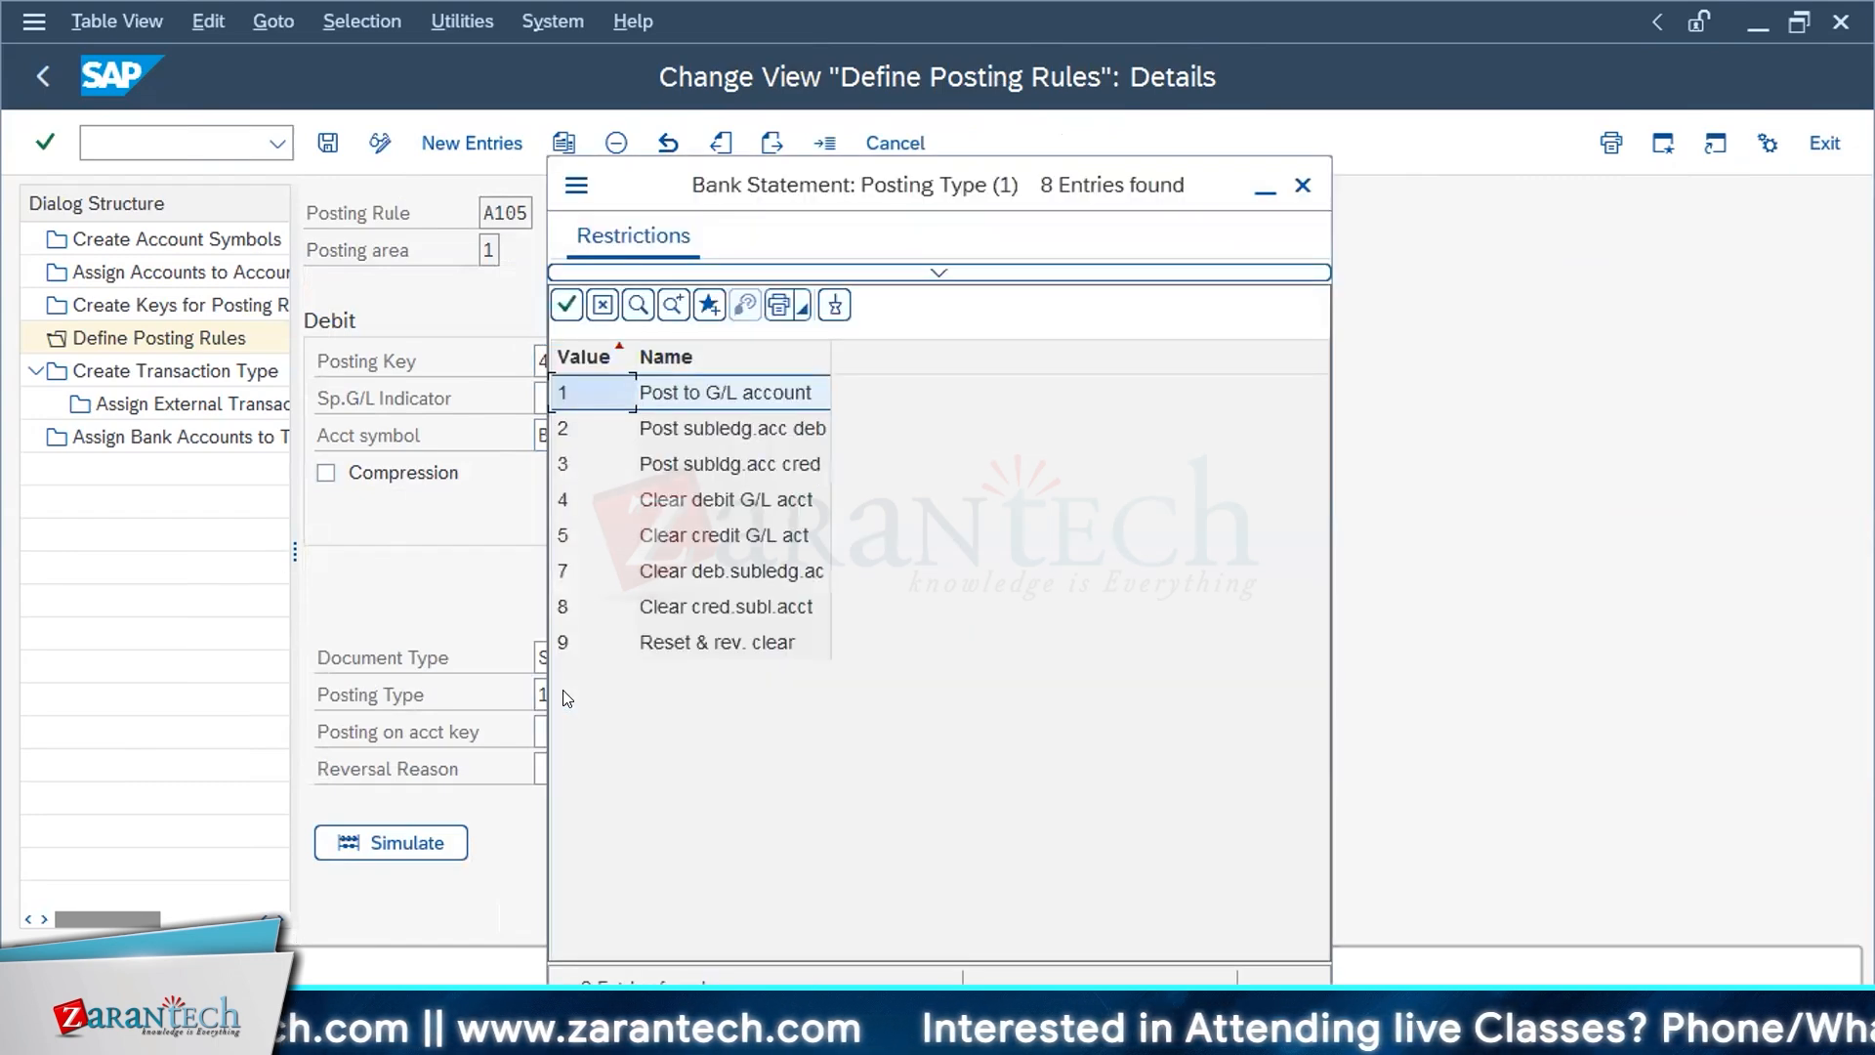
{"action": "left_click_drag", "start_coordinate": [831, 350], "coordinate": [971, 353]}
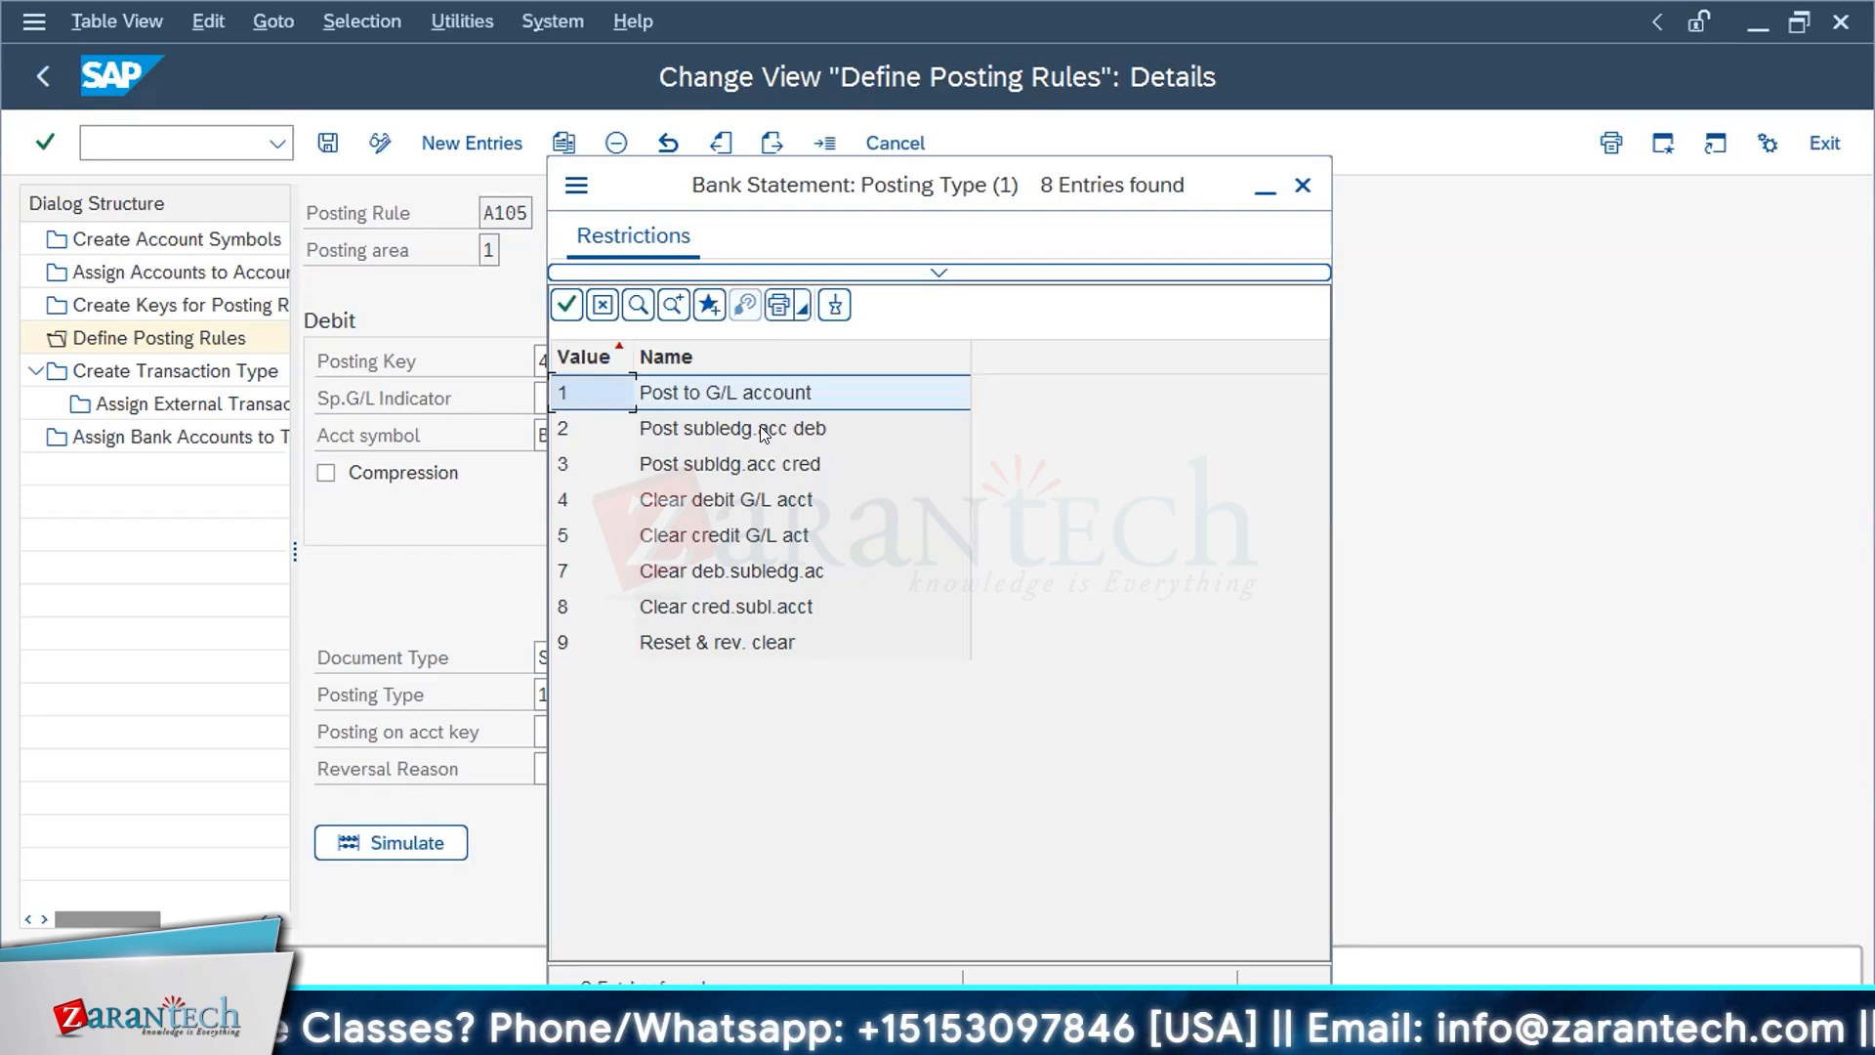
{"action": "left_click", "coordinate": [771, 503]}
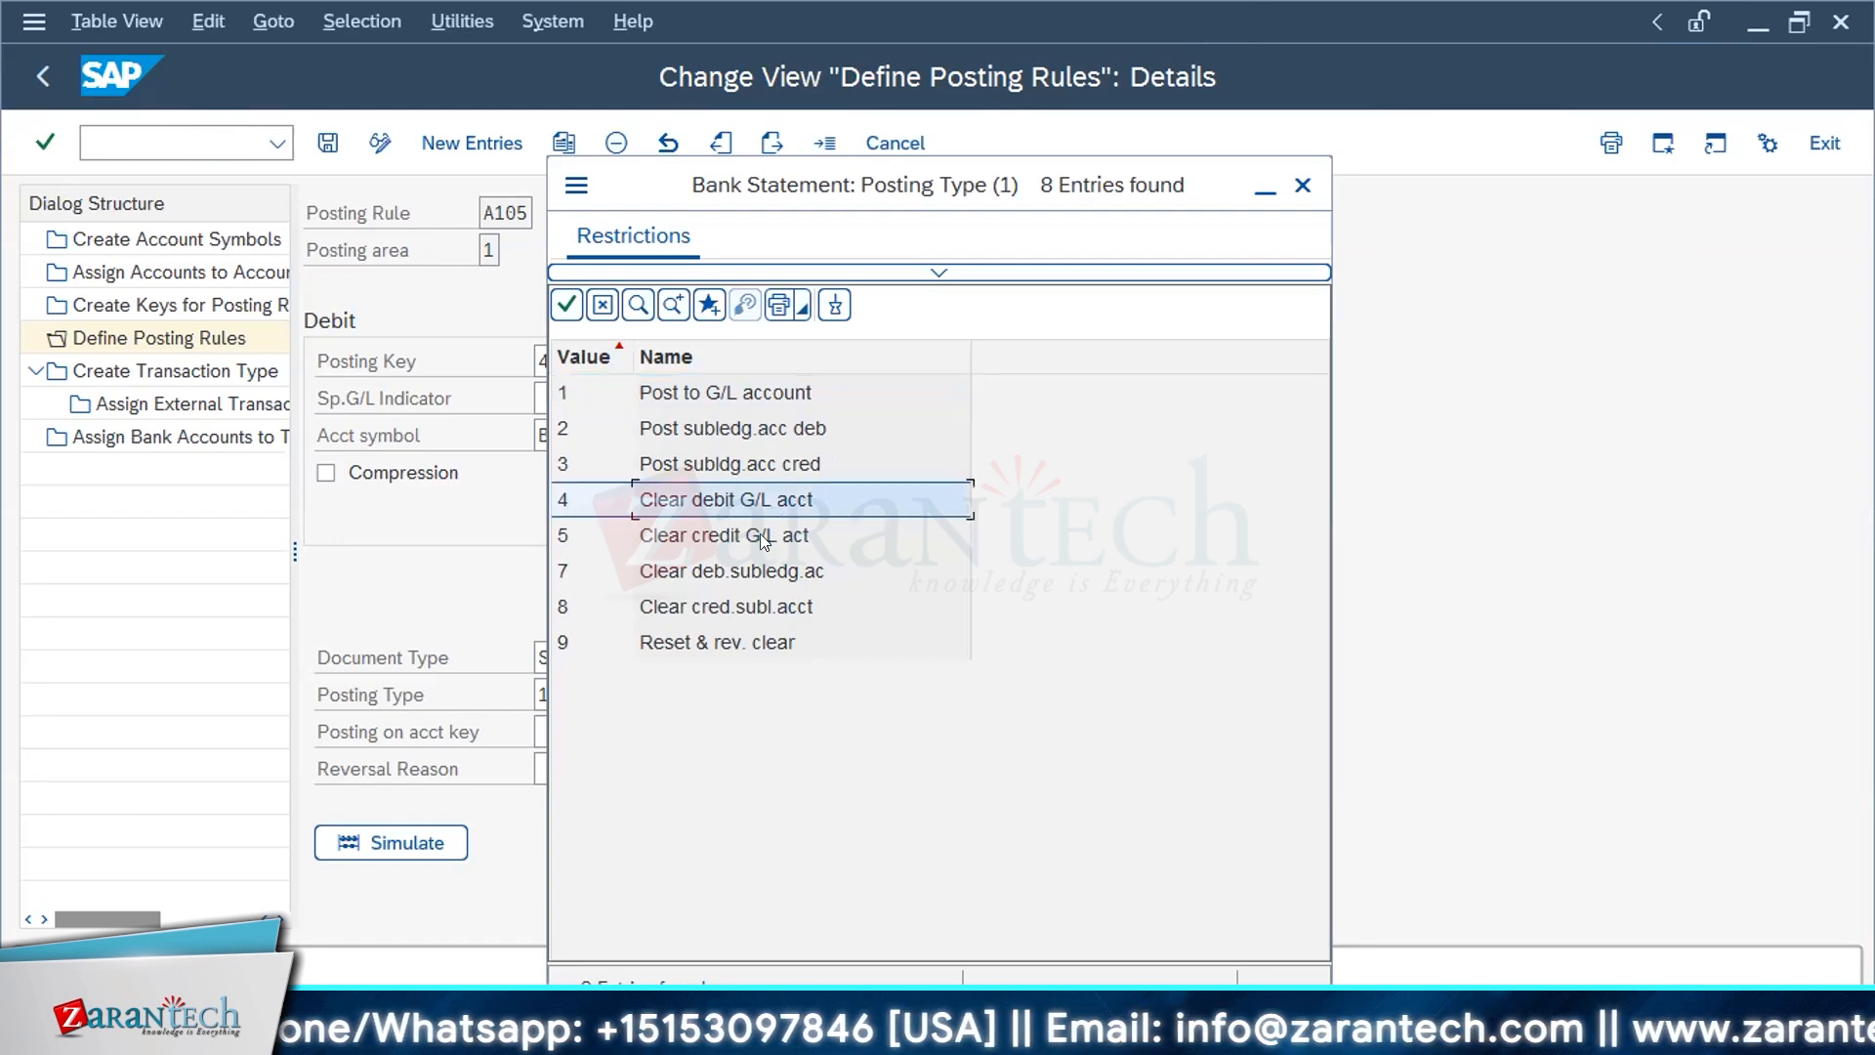
{"action": "left_click", "coordinate": [760, 534]}
{"action": "left_click", "coordinate": [759, 572]}
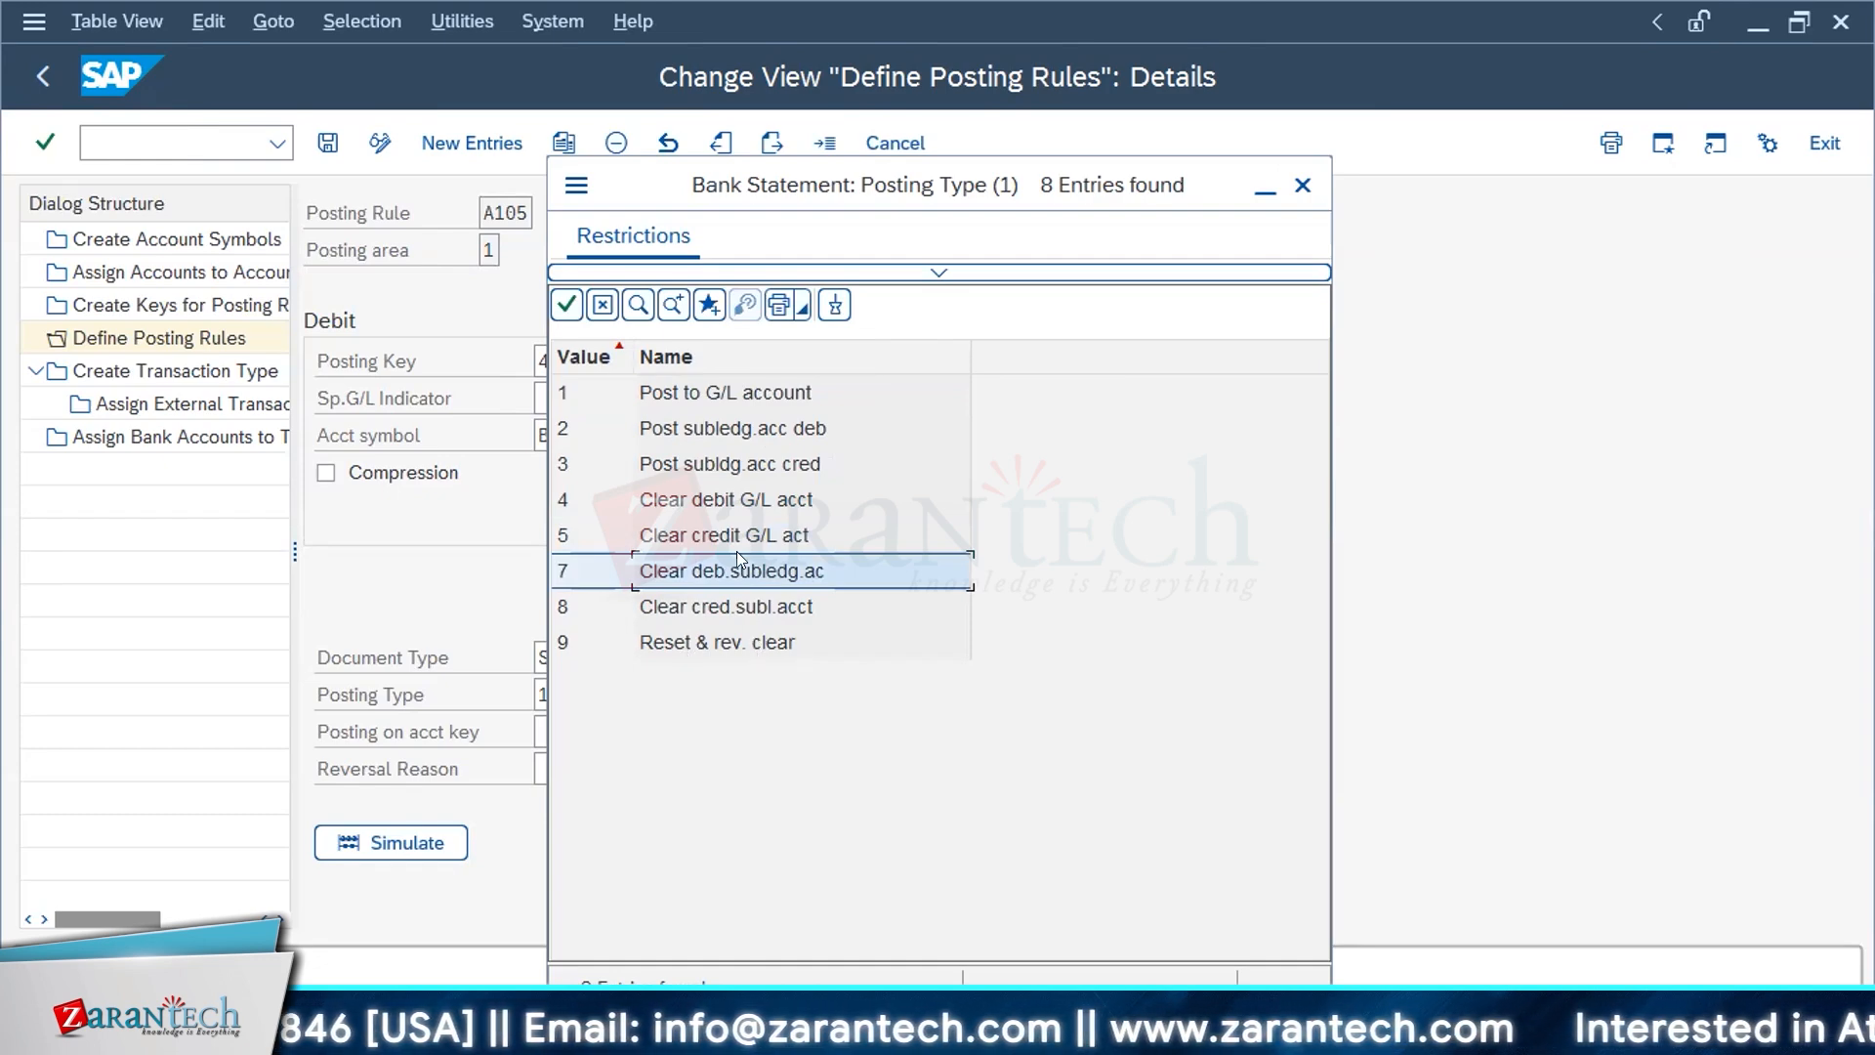
{"action": "left_click", "coordinate": [1303, 185]}
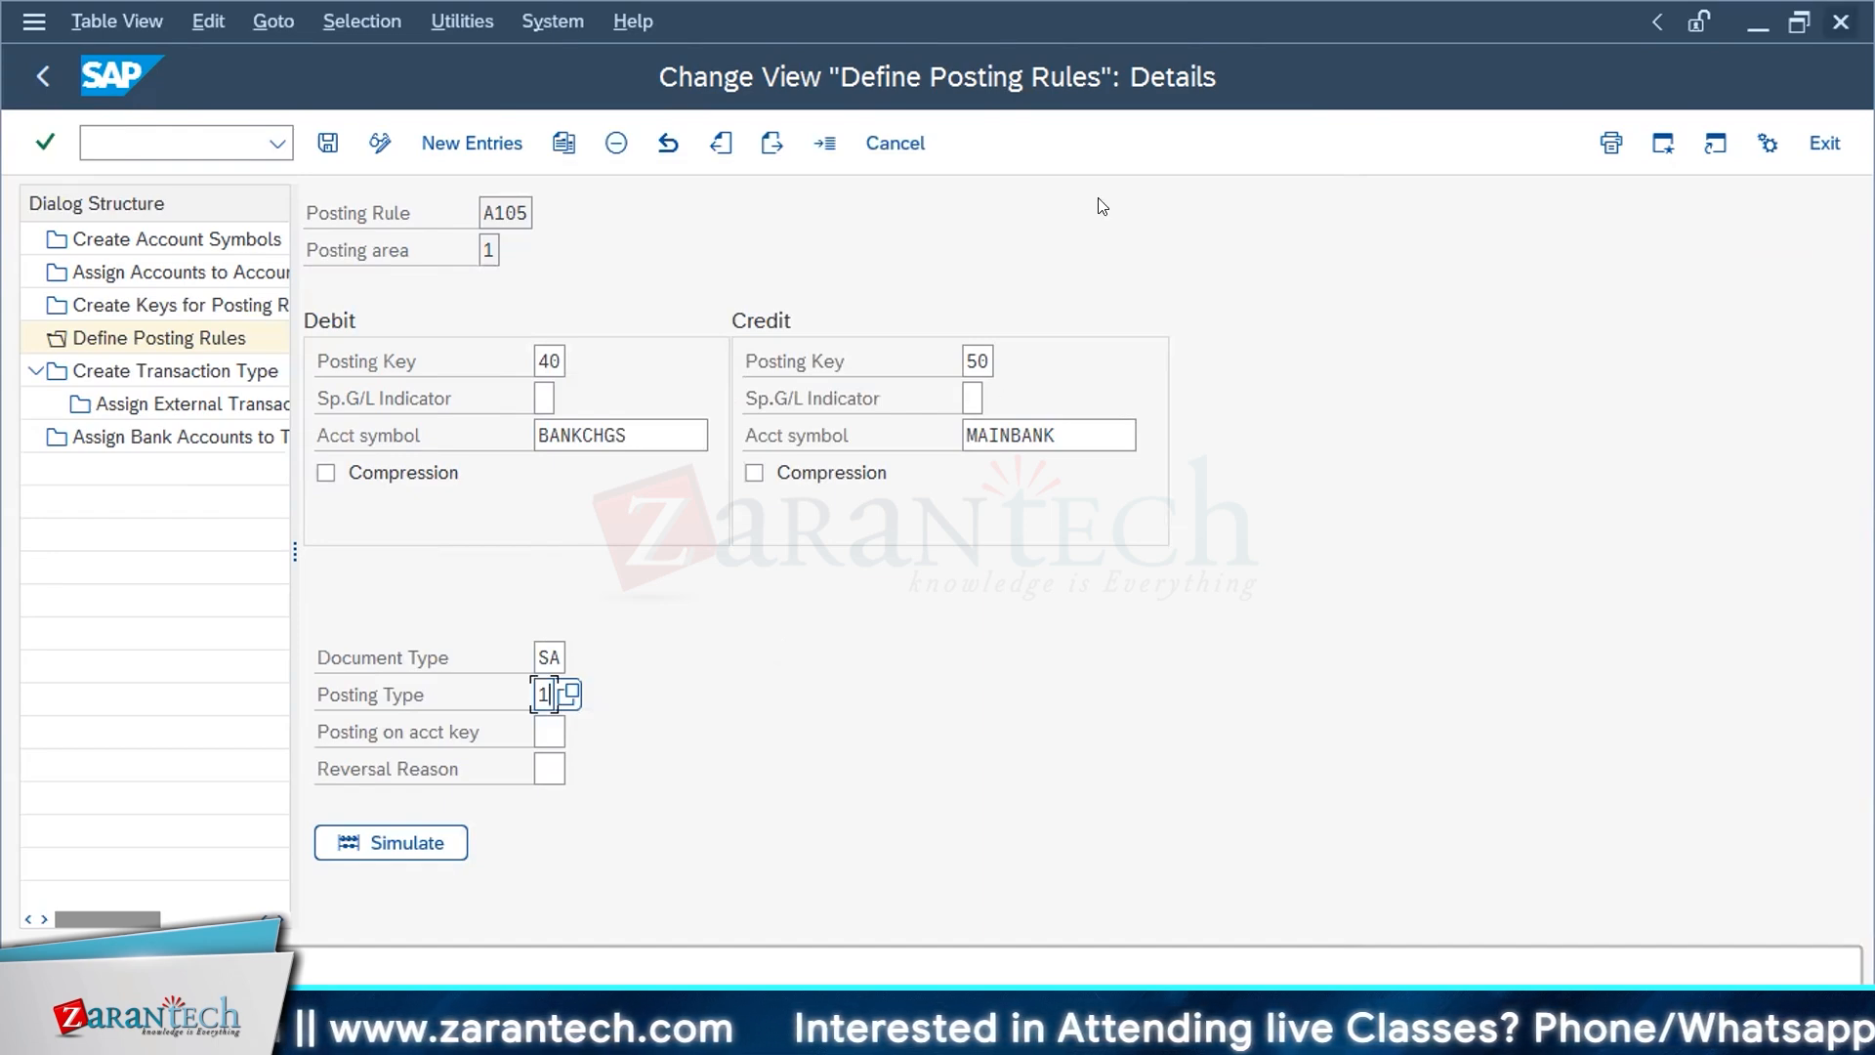
{"action": "left_click", "coordinate": [865, 142]}
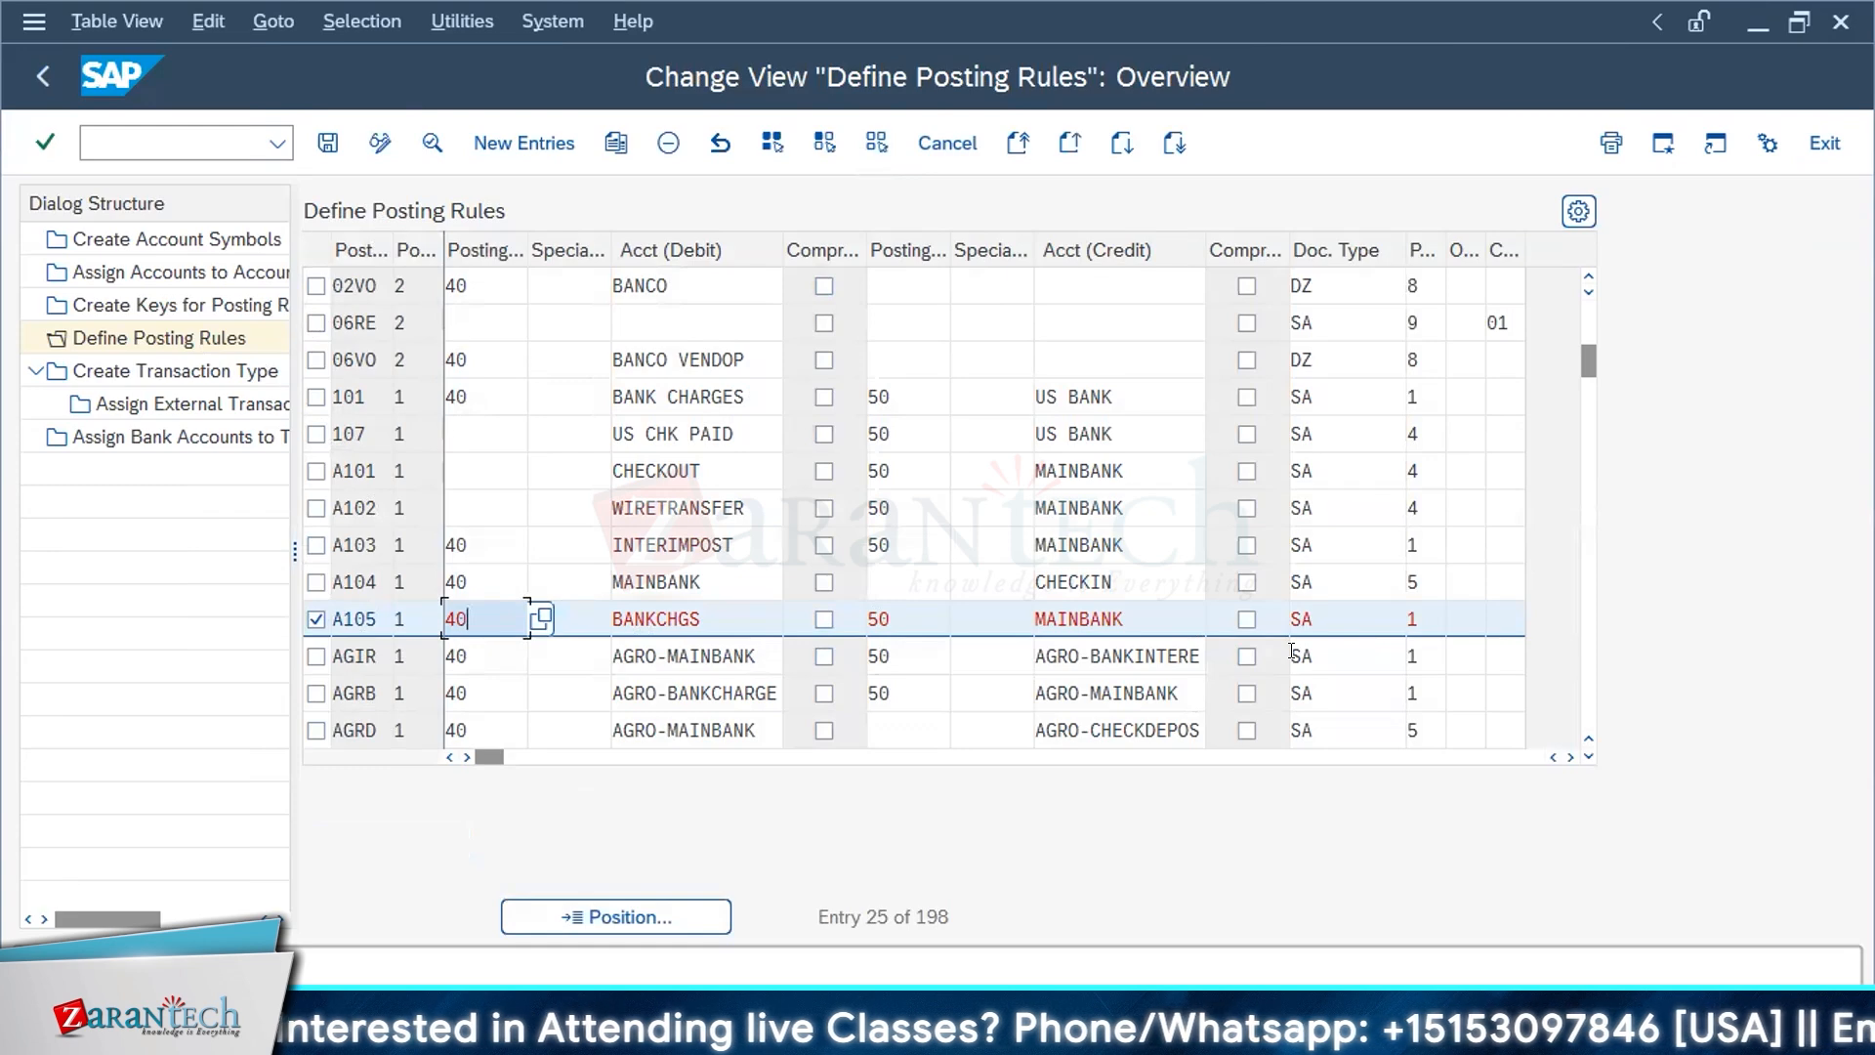
{"action": "left_click", "coordinate": [315, 619]}
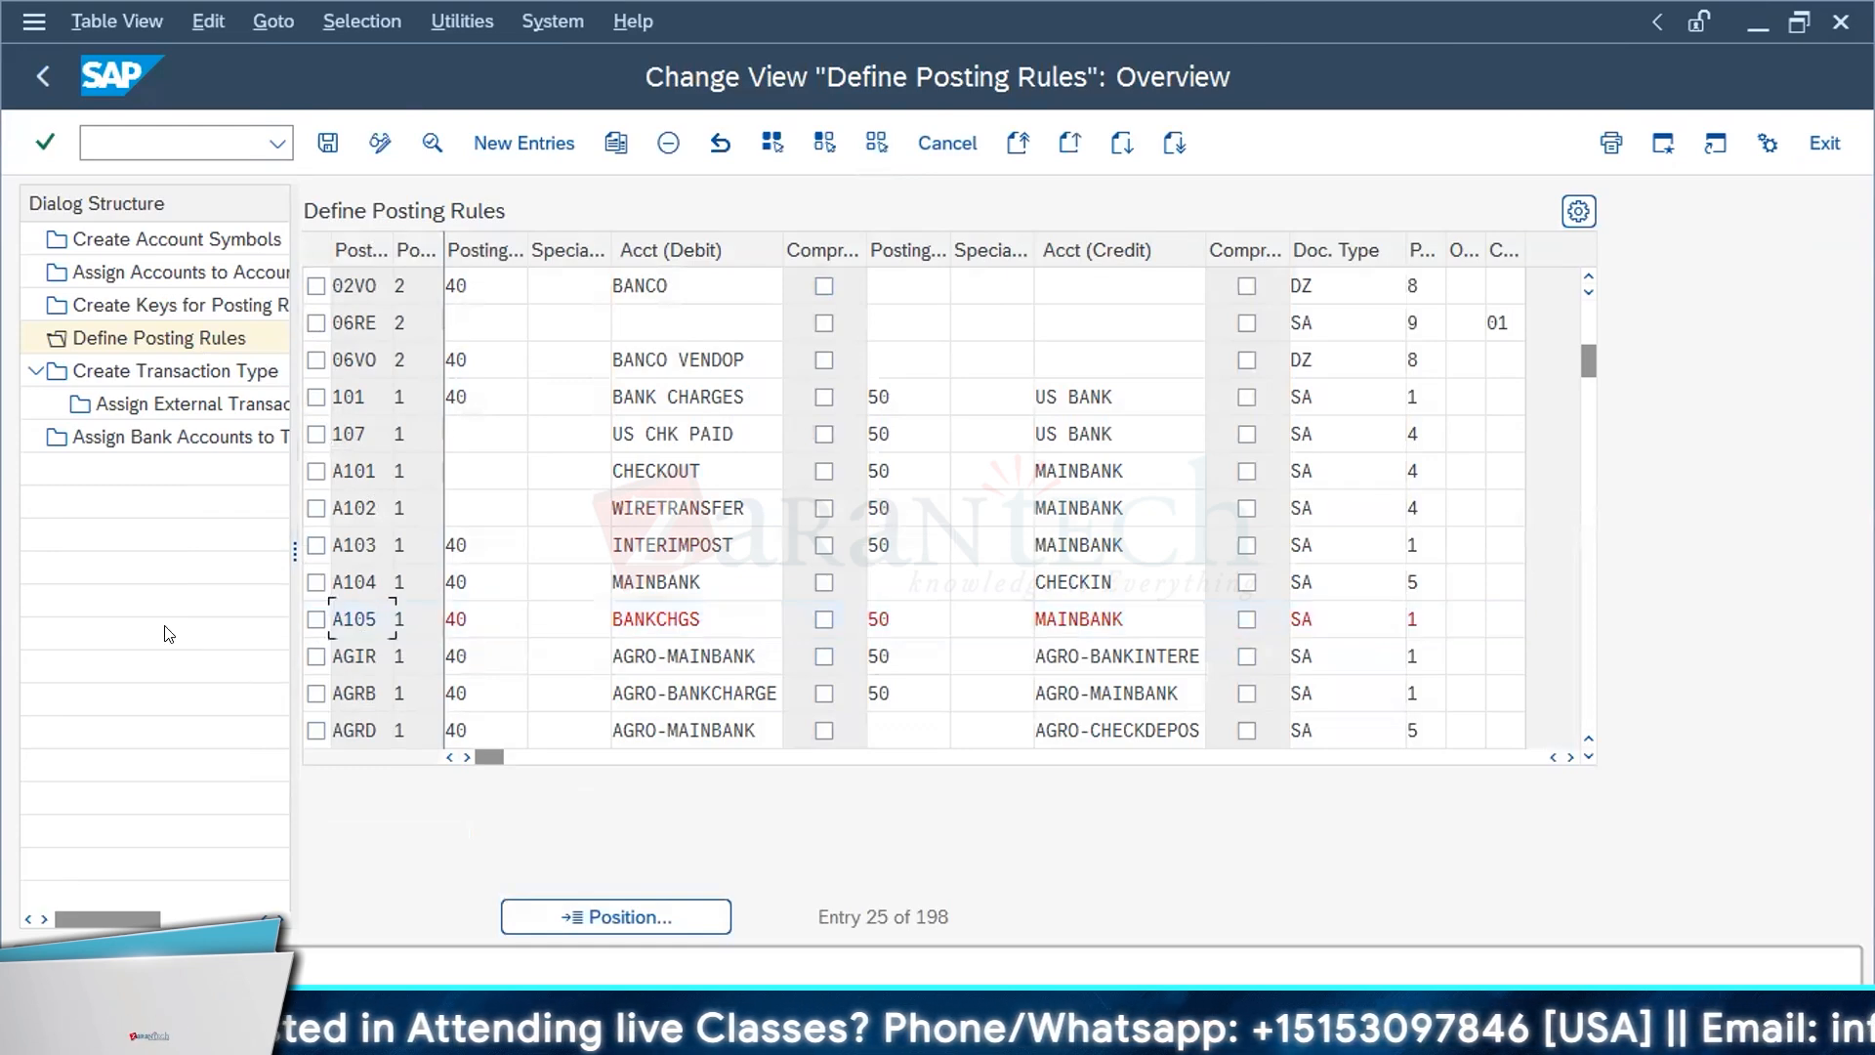
Step: Display Create Transaction Type and look through the list of defined transaction types
{"action": "double_click", "coordinate": [189, 382]}
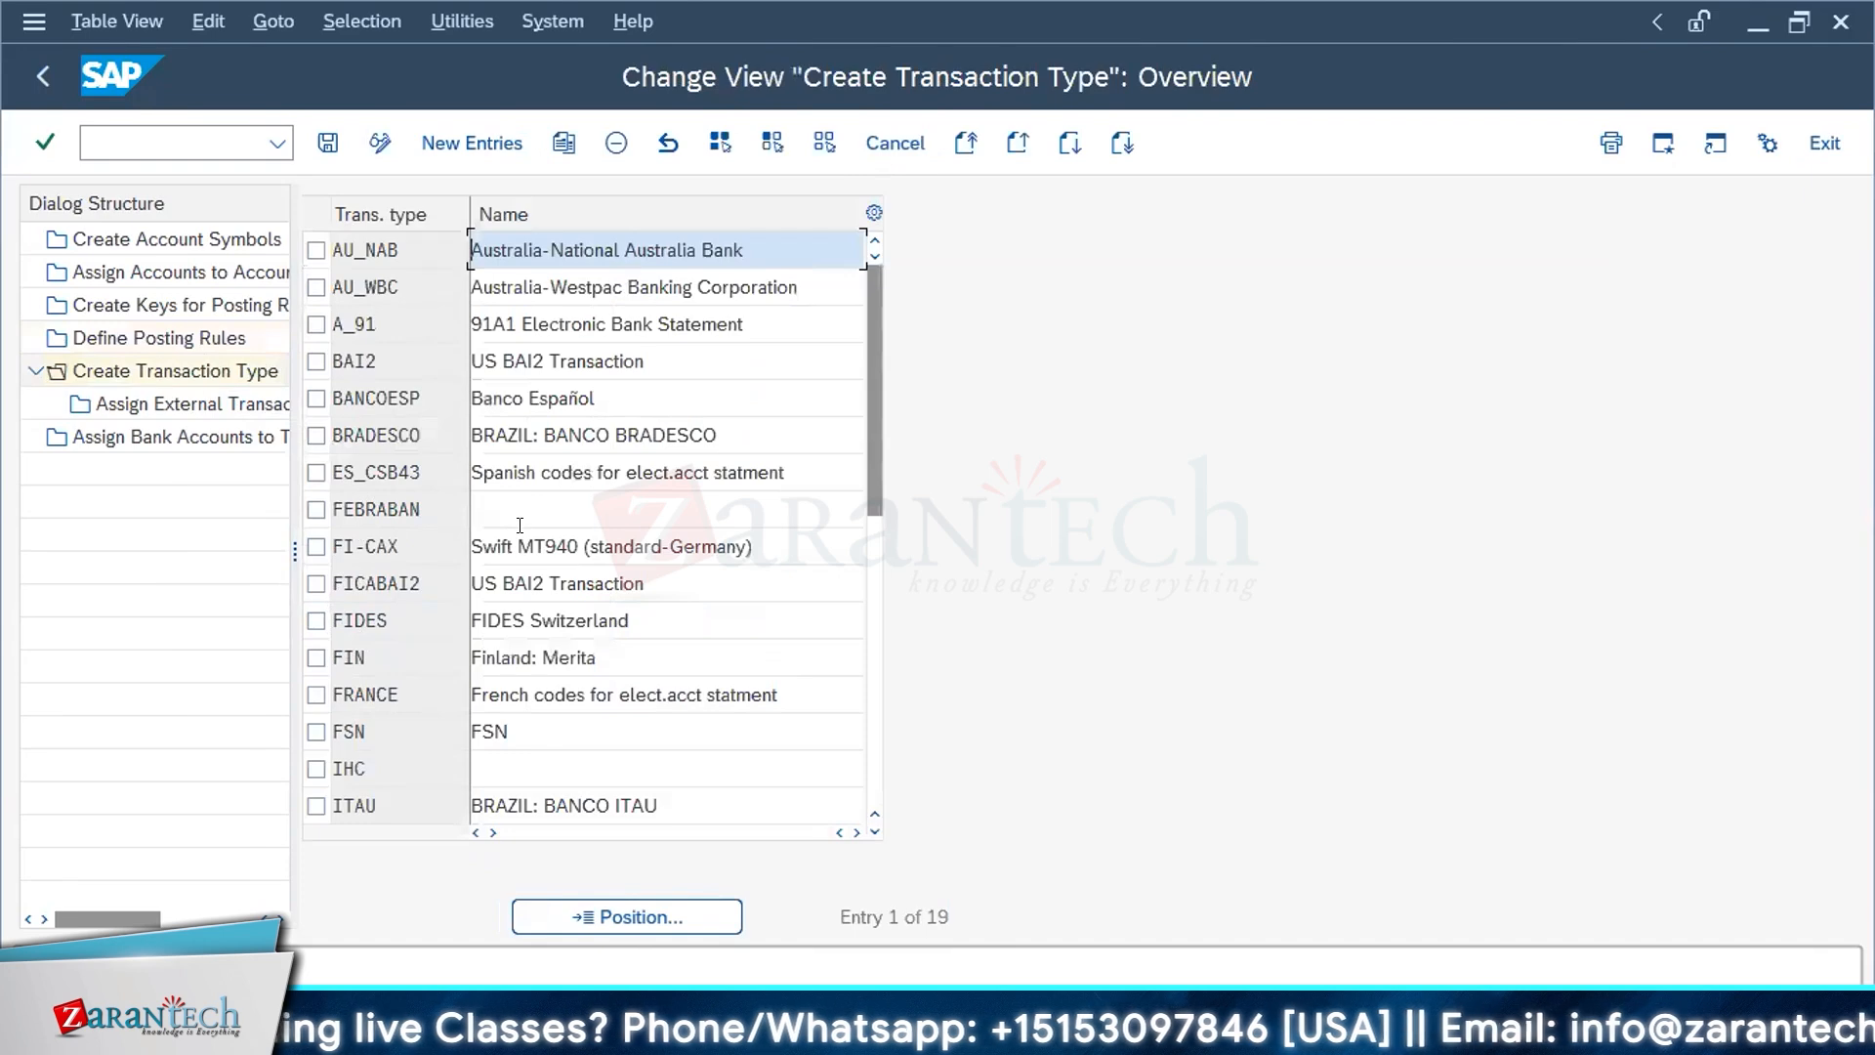
{"action": "scroll", "coordinate": [574, 554], "scroll_direction": "down", "scroll_amount": 4}
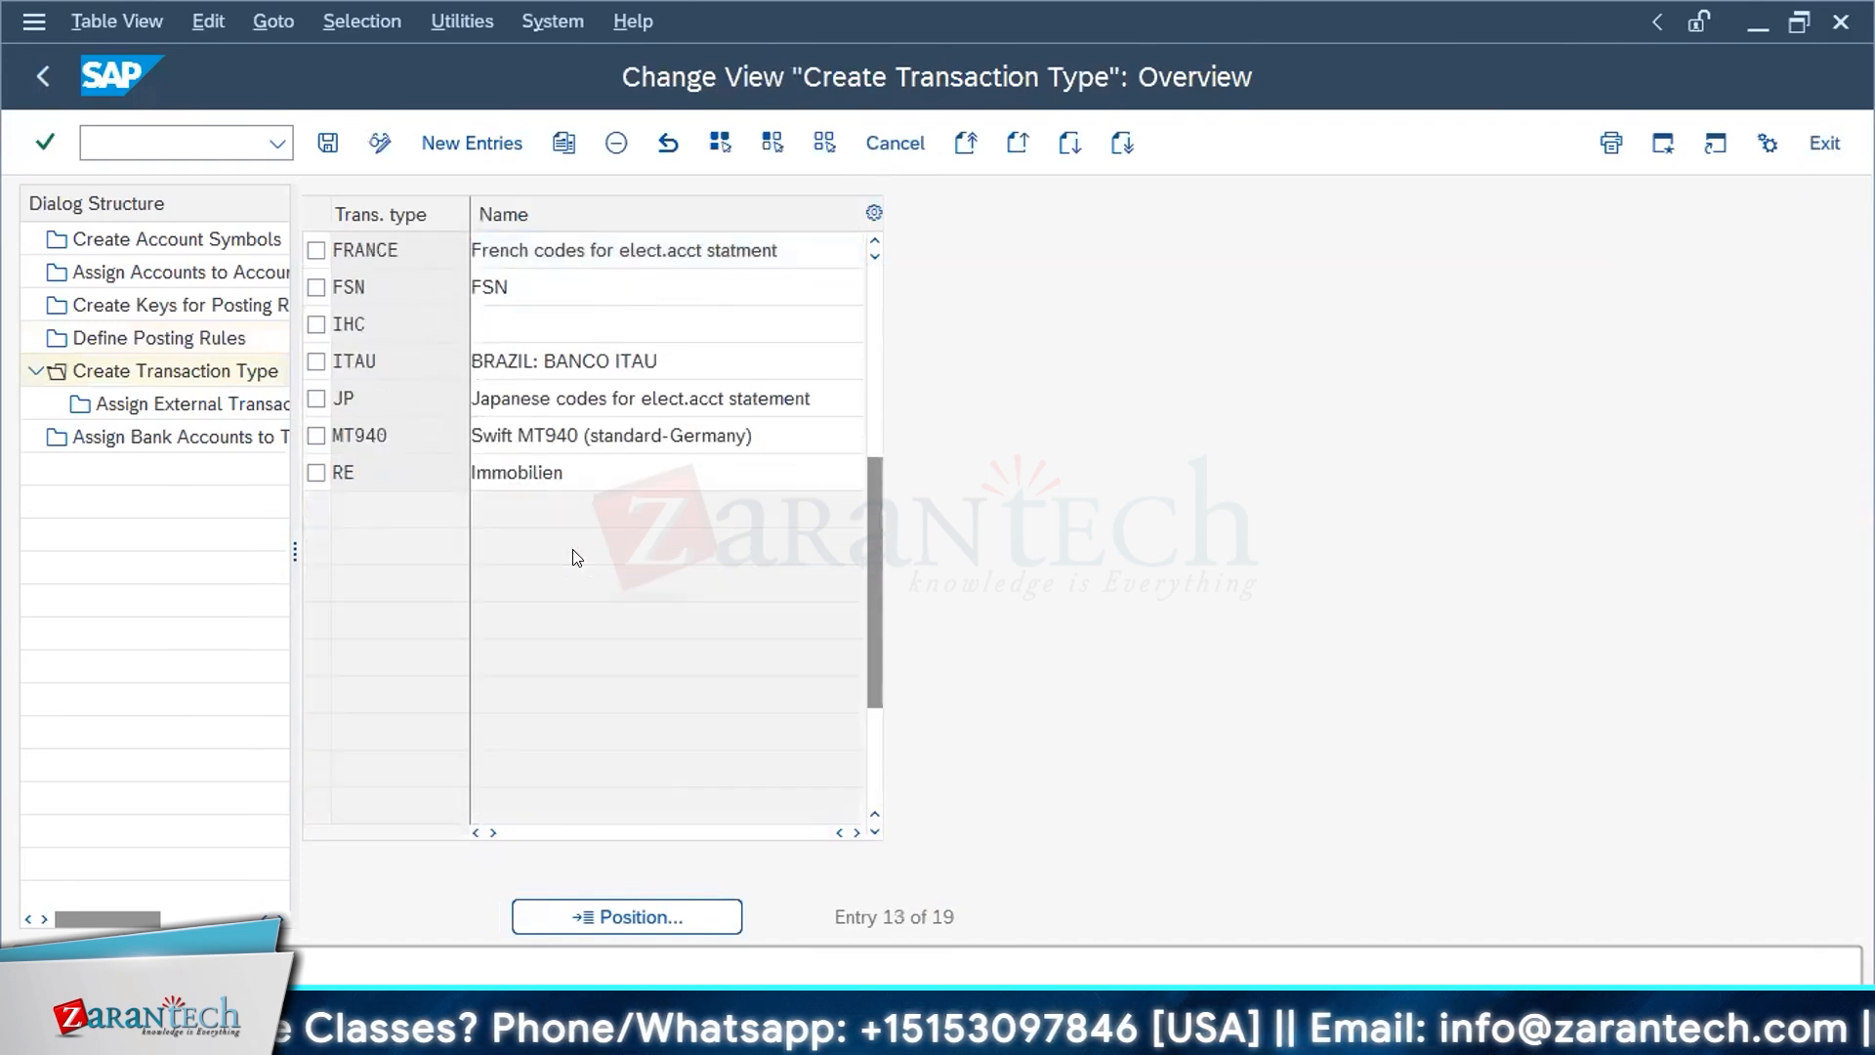
{"action": "scroll", "coordinate": [568, 545], "scroll_direction": "up", "scroll_amount": 1}
{"action": "scroll", "coordinate": [568, 544], "scroll_direction": "up", "scroll_amount": 1}
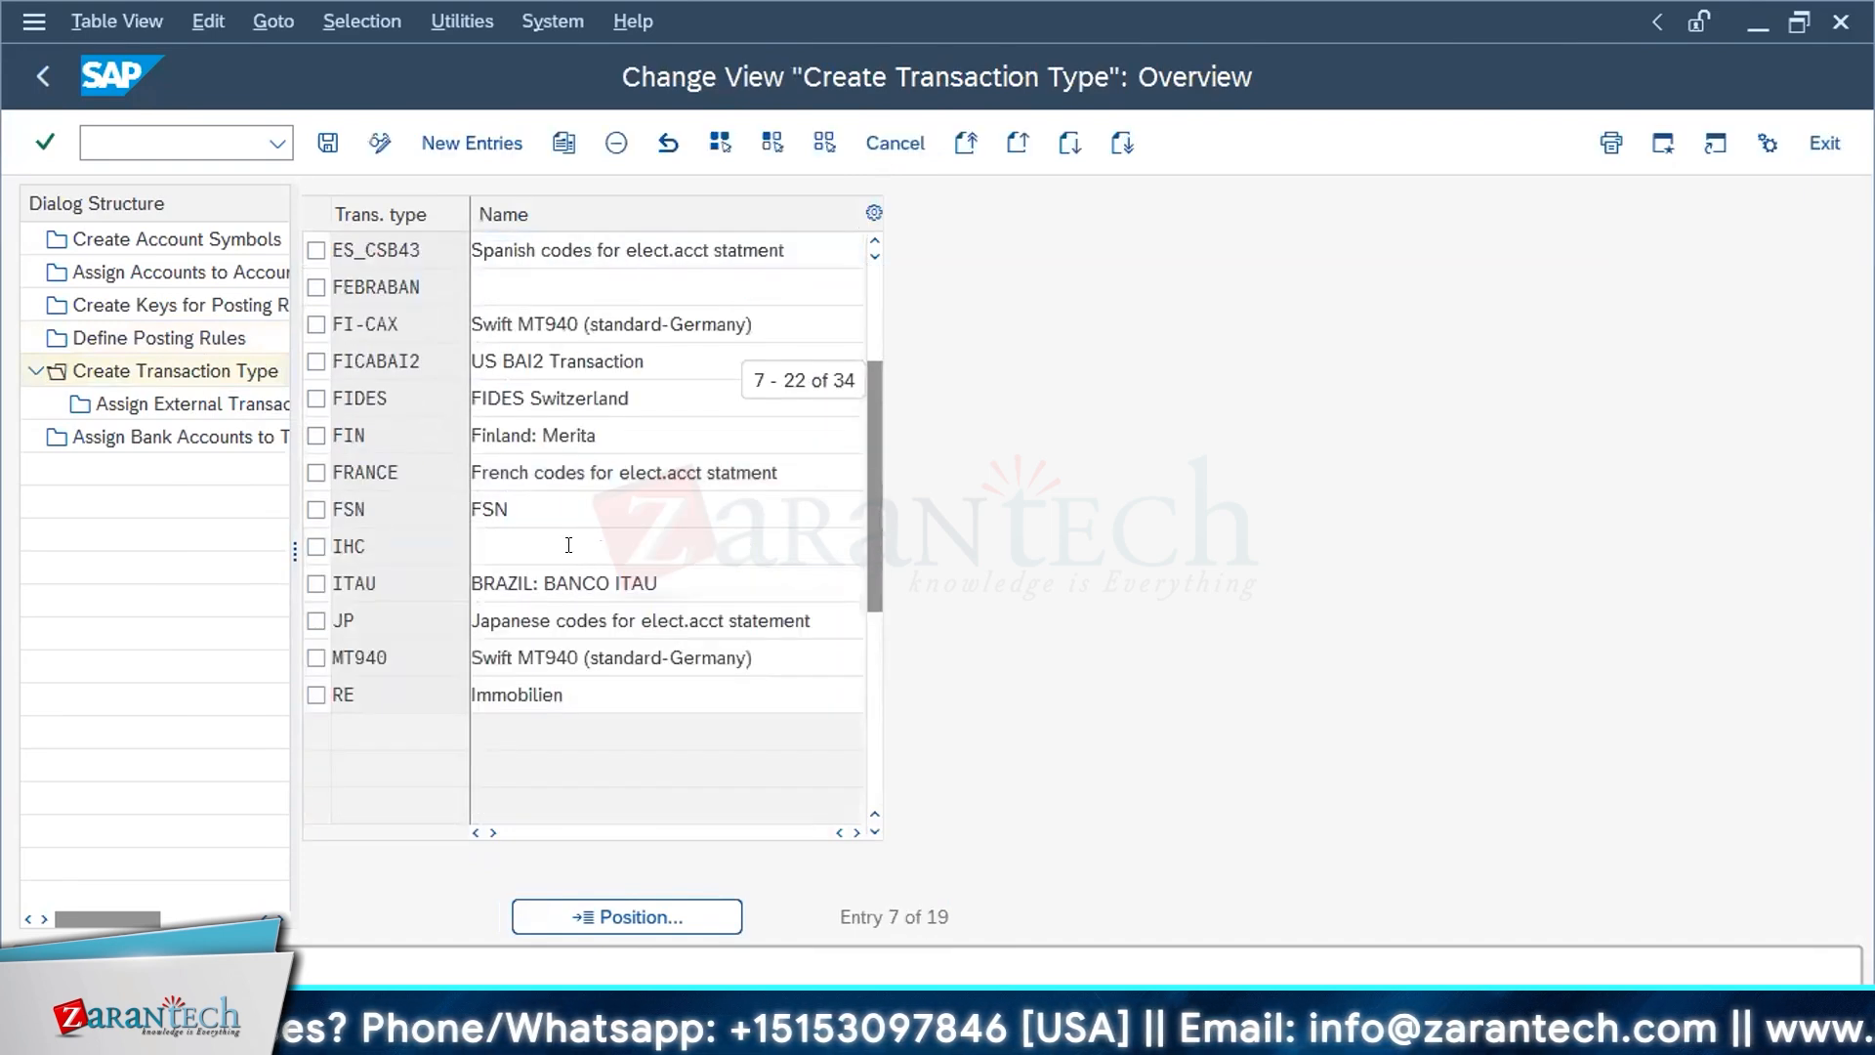
{"action": "scroll", "coordinate": [568, 544], "scroll_direction": "up", "scroll_amount": 2}
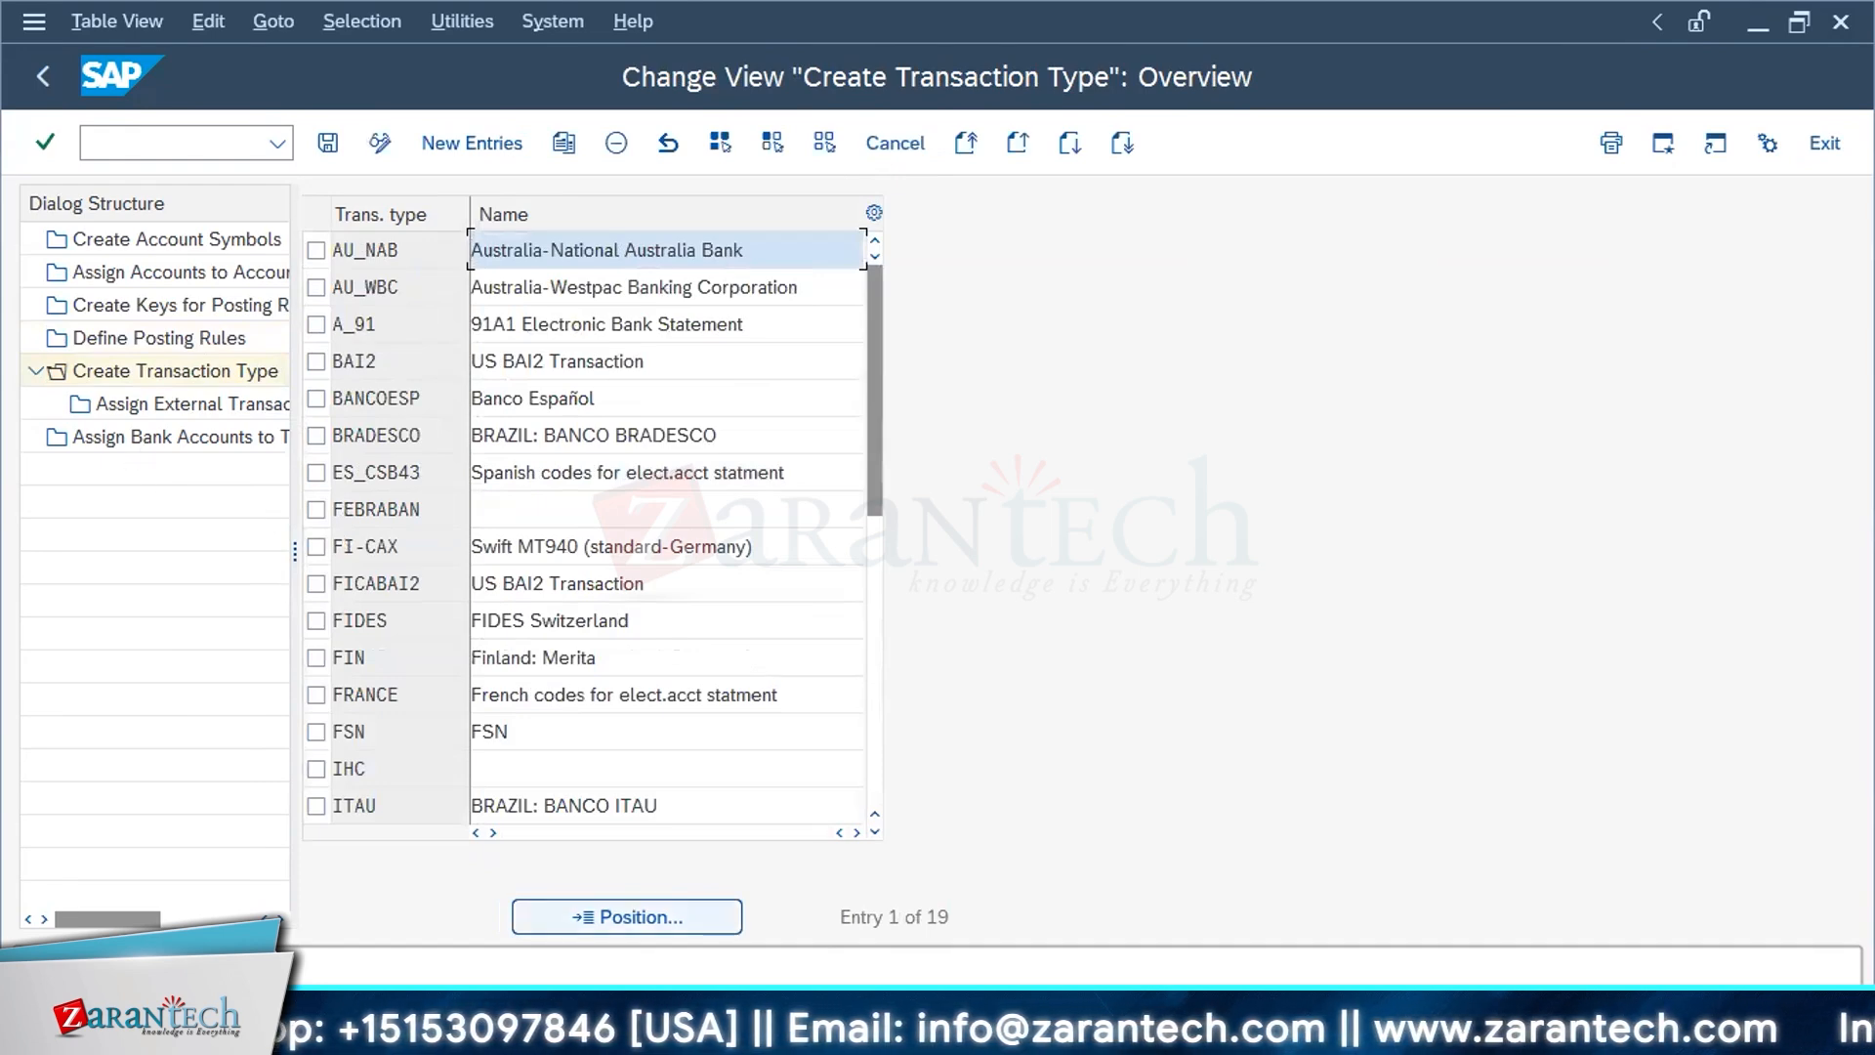
{"action": "key", "text": "alt+Tab"}
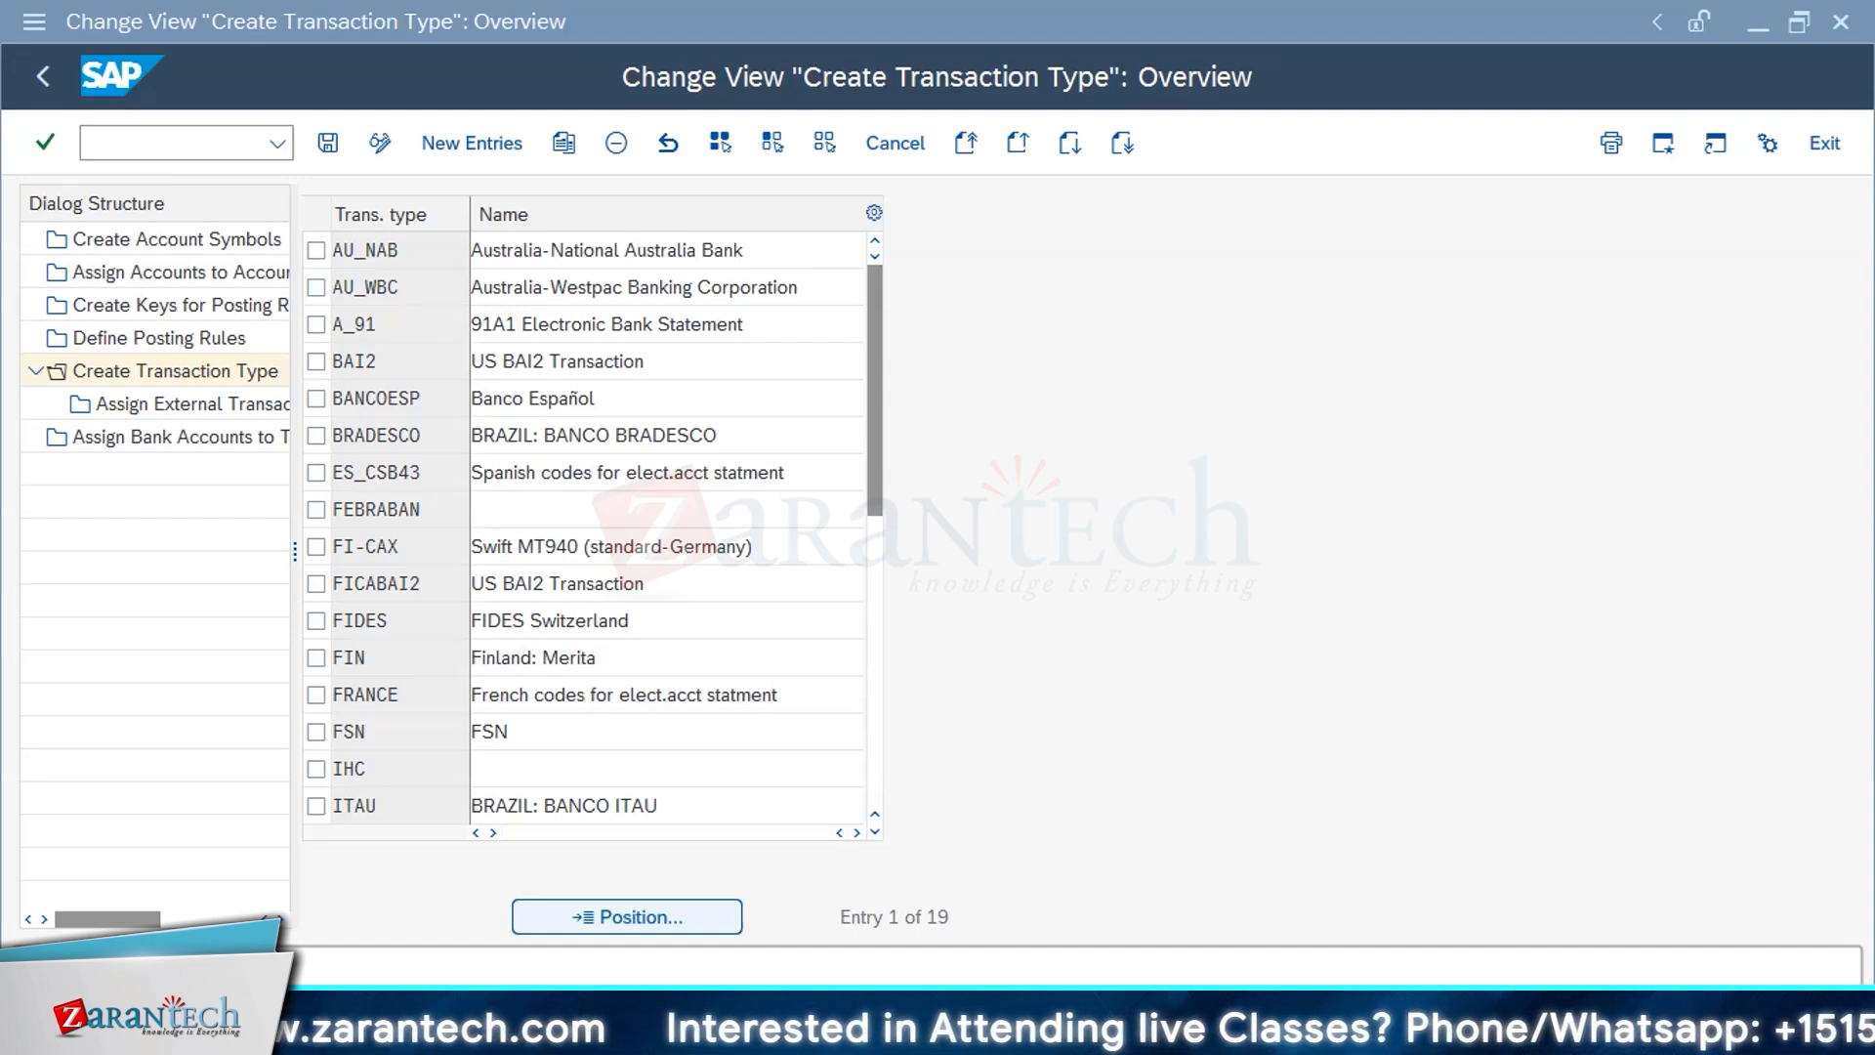
{"action": "left_click", "coordinate": [182, 377]}
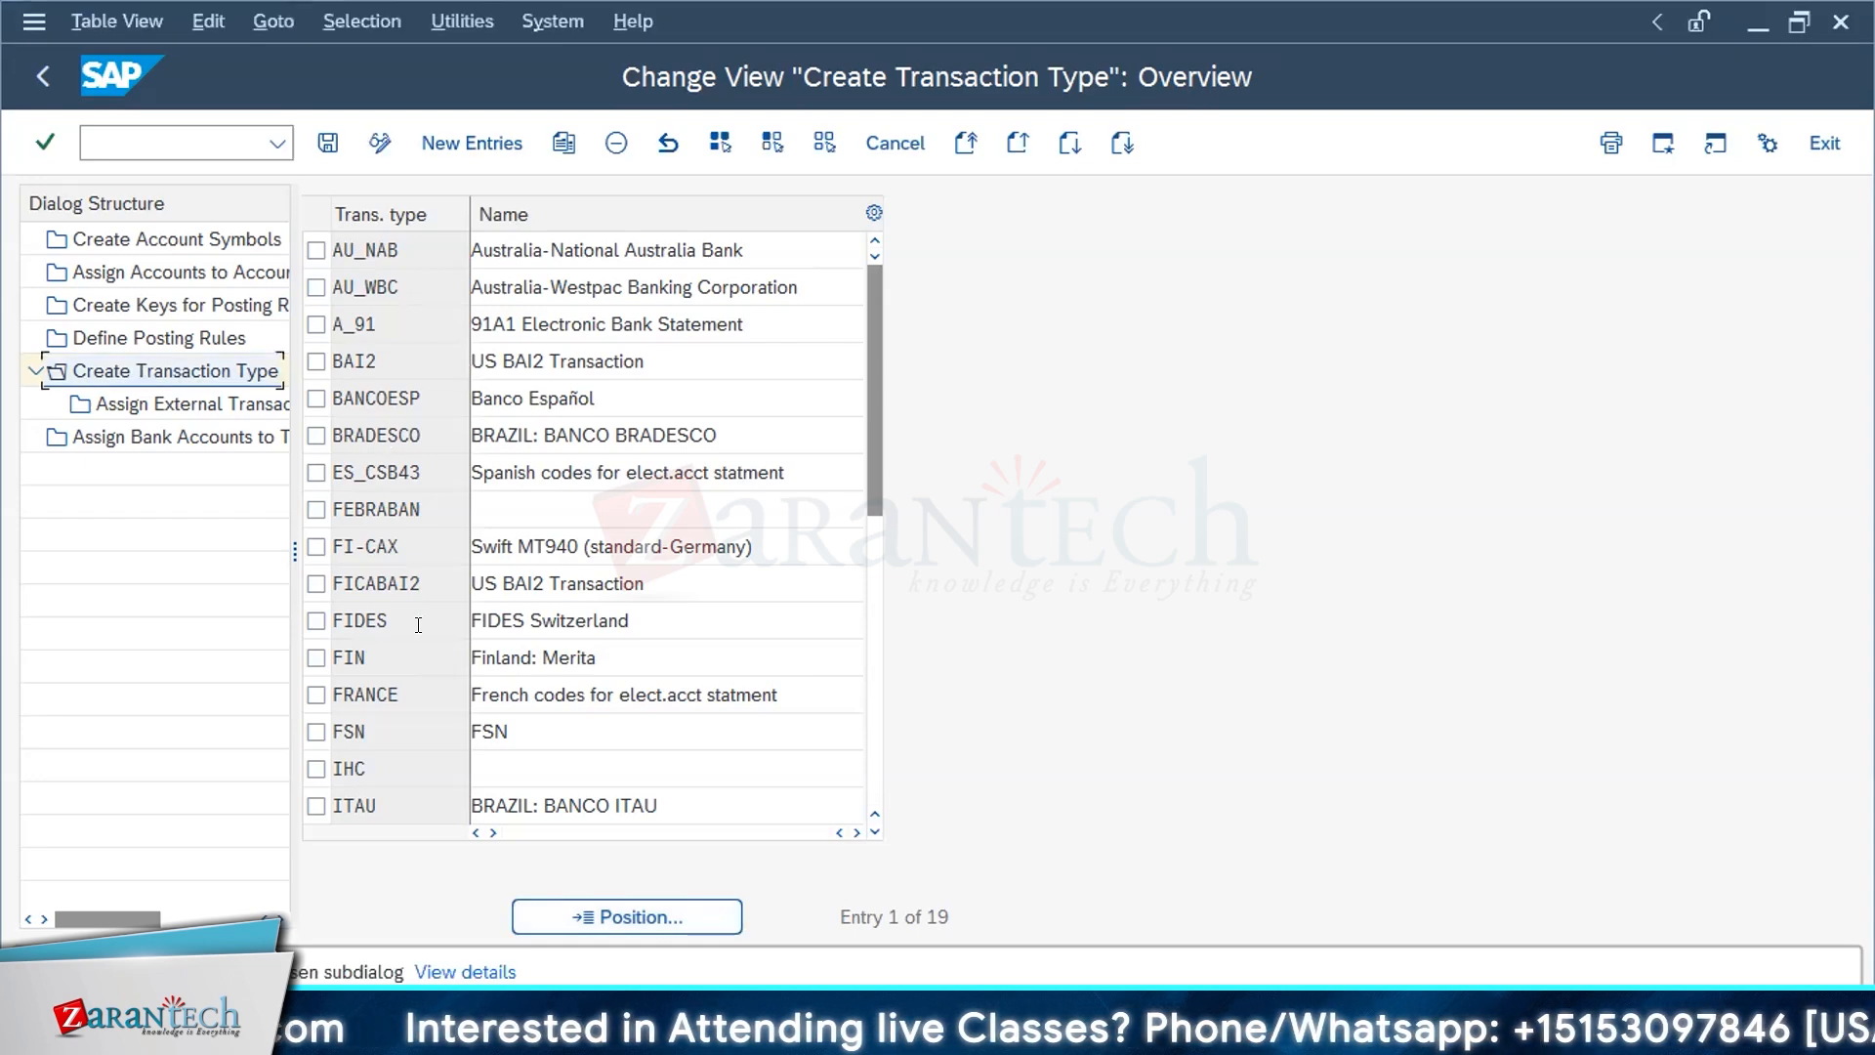
{"action": "scroll", "coordinate": [422, 625], "scroll_direction": "down", "scroll_amount": 4}
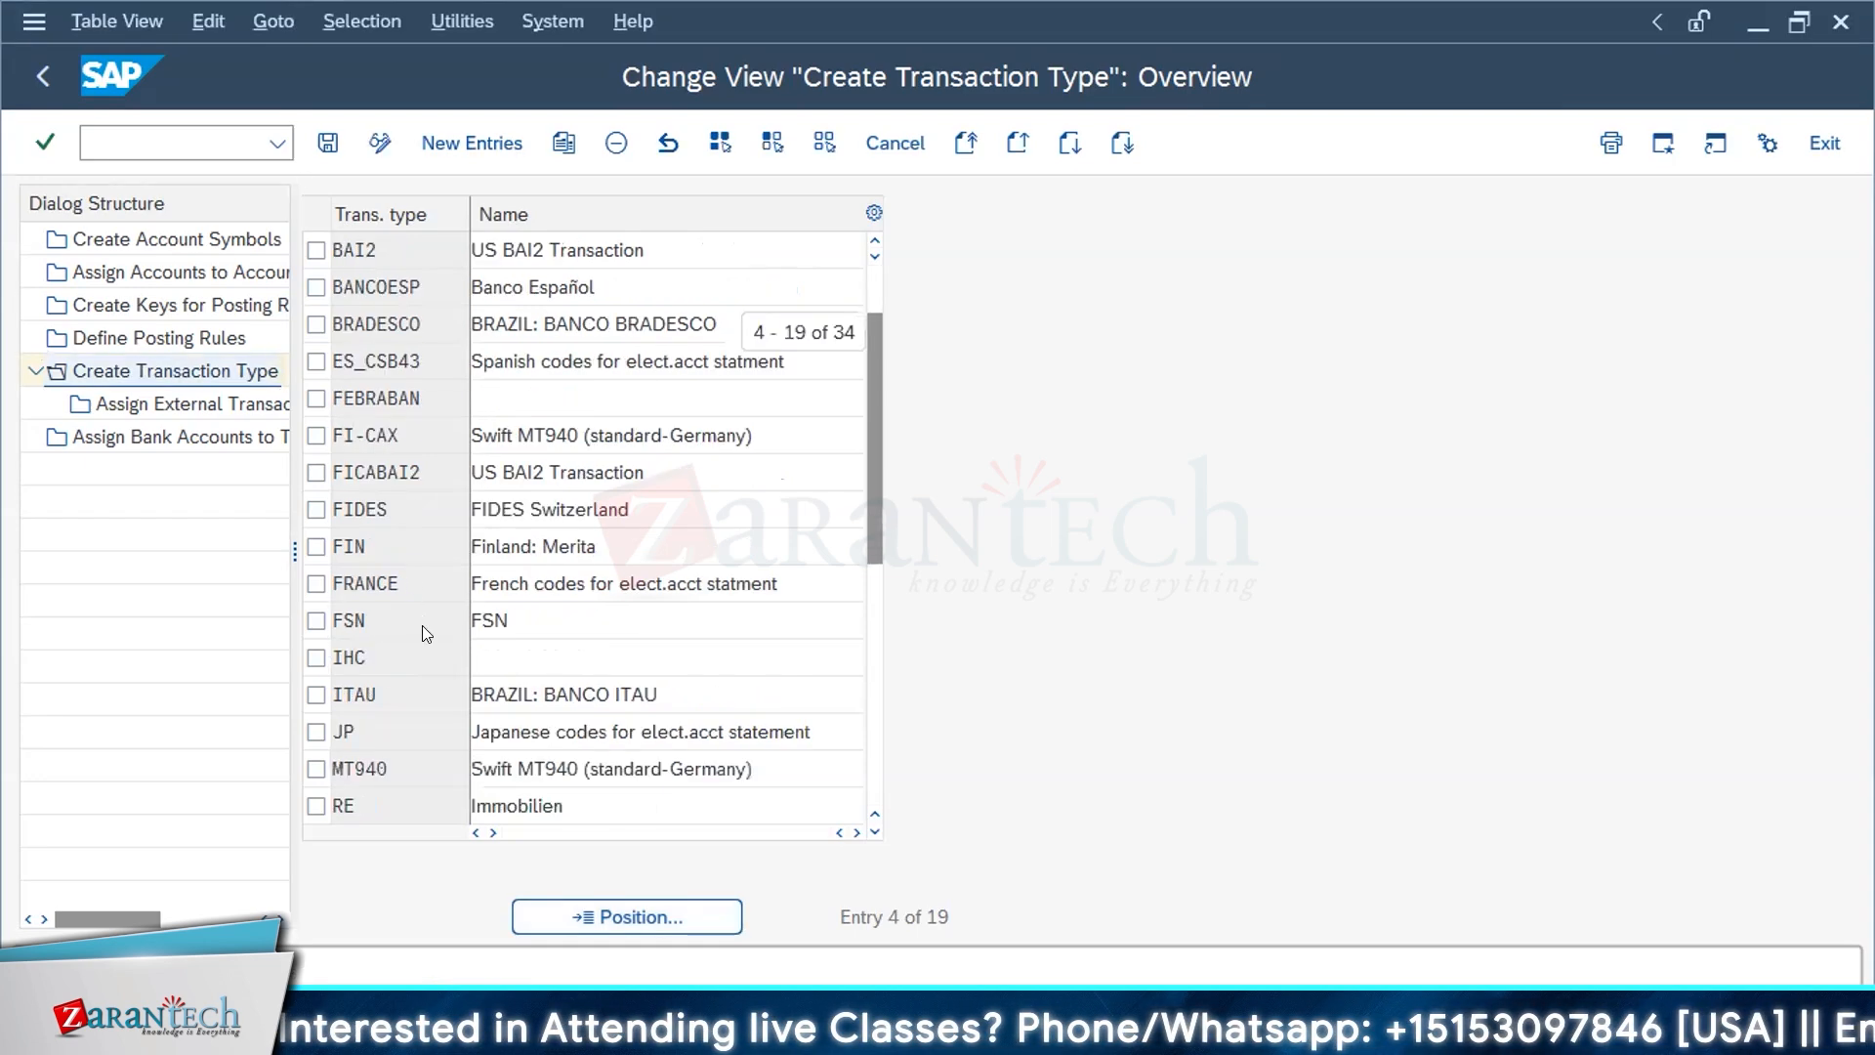
{"action": "scroll", "coordinate": [422, 625], "scroll_direction": "up", "scroll_amount": 1}
{"action": "scroll", "coordinate": [425, 633], "scroll_direction": "up", "scroll_amount": 3}
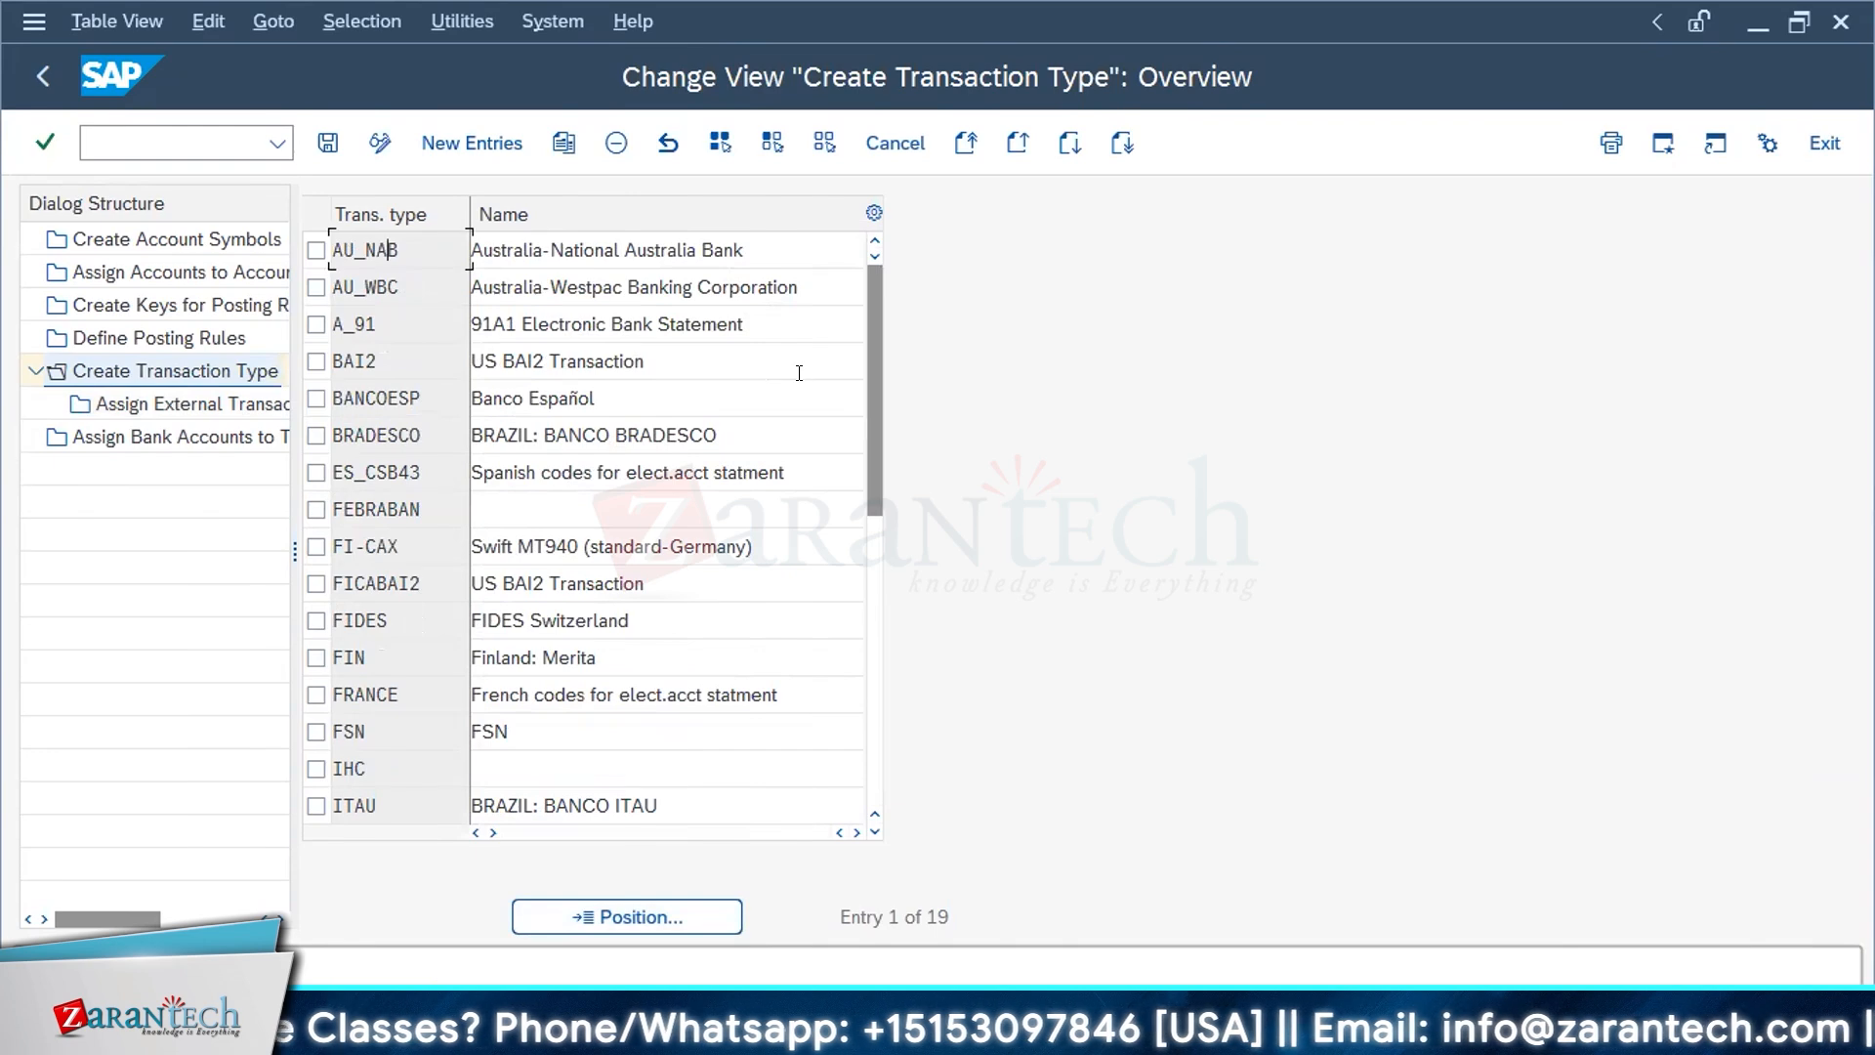
{"action": "scroll", "coordinate": [799, 373], "scroll_direction": "down", "scroll_amount": 1}
{"action": "scroll", "coordinate": [799, 373], "scroll_direction": "down", "scroll_amount": 1}
Step: Try to open the external transaction type assignments without a marked transaction type, and look through the transaction types again
{"action": "double_click", "coordinate": [185, 403]}
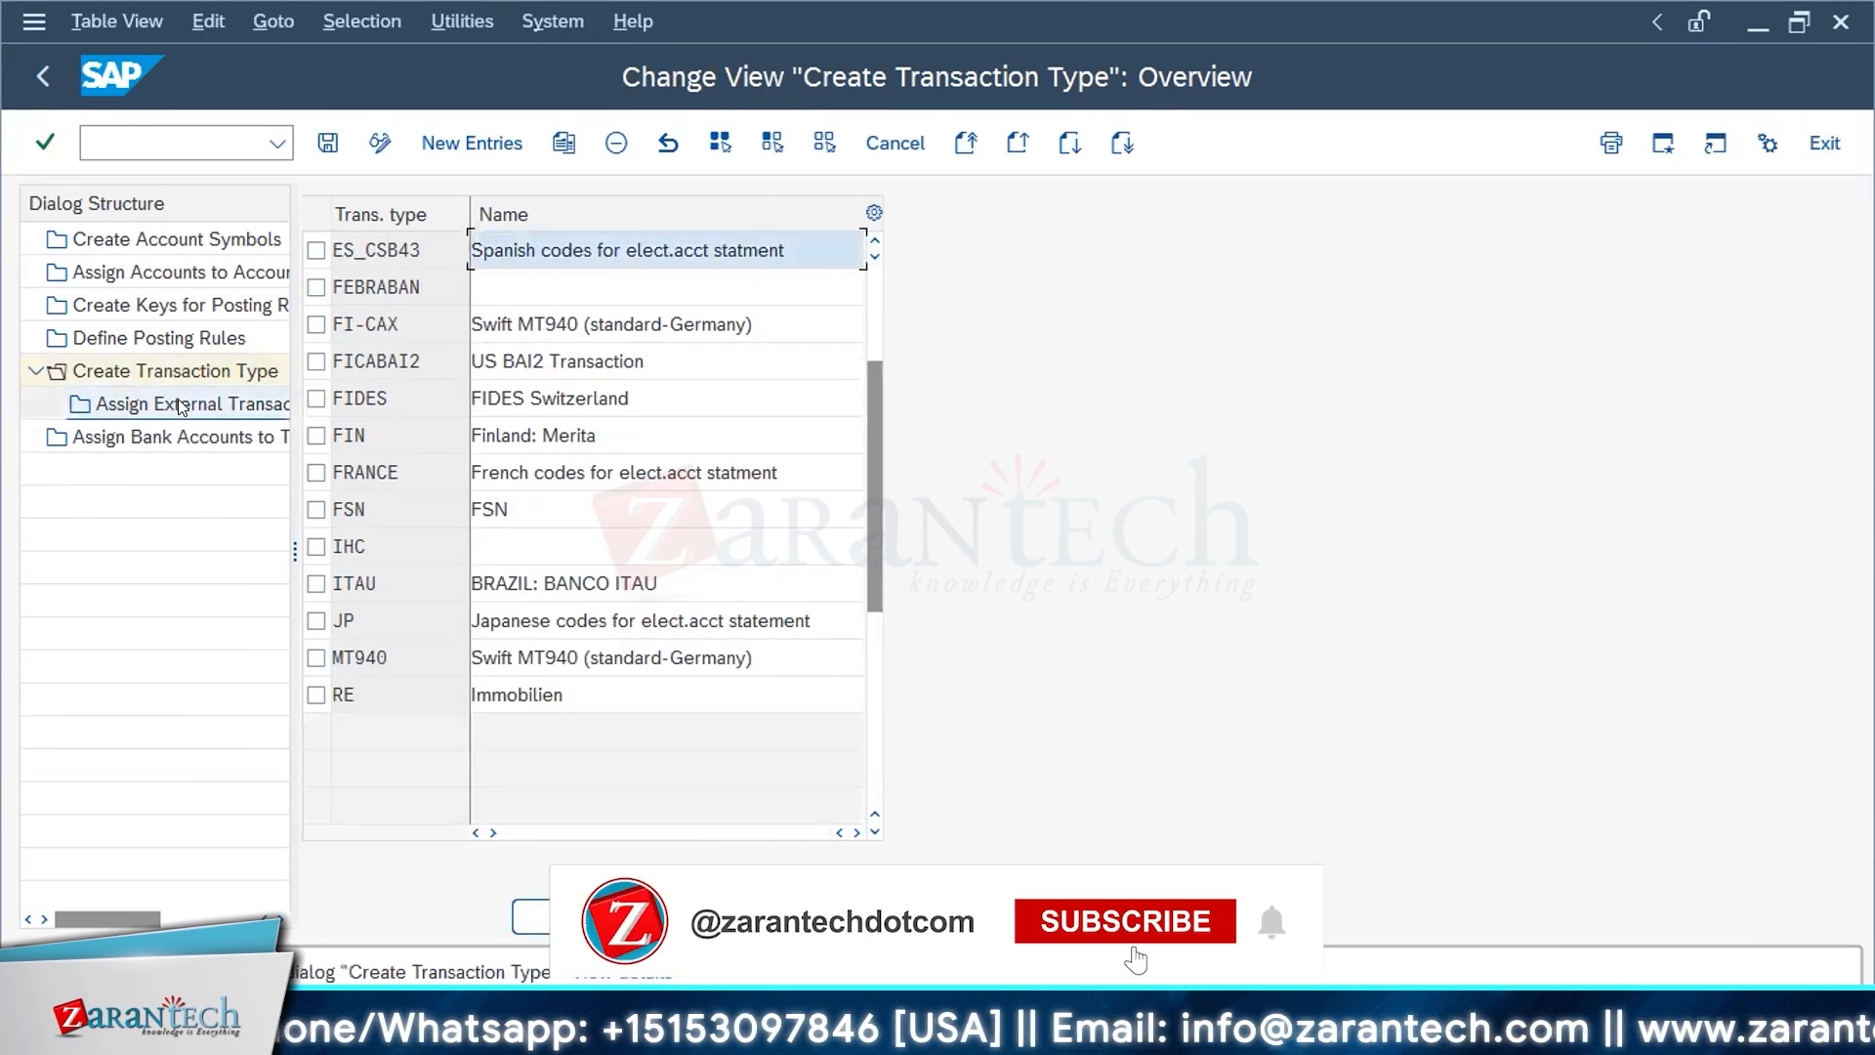
{"action": "left_click_drag", "start_coordinate": [865, 363], "coordinate": [865, 285]}
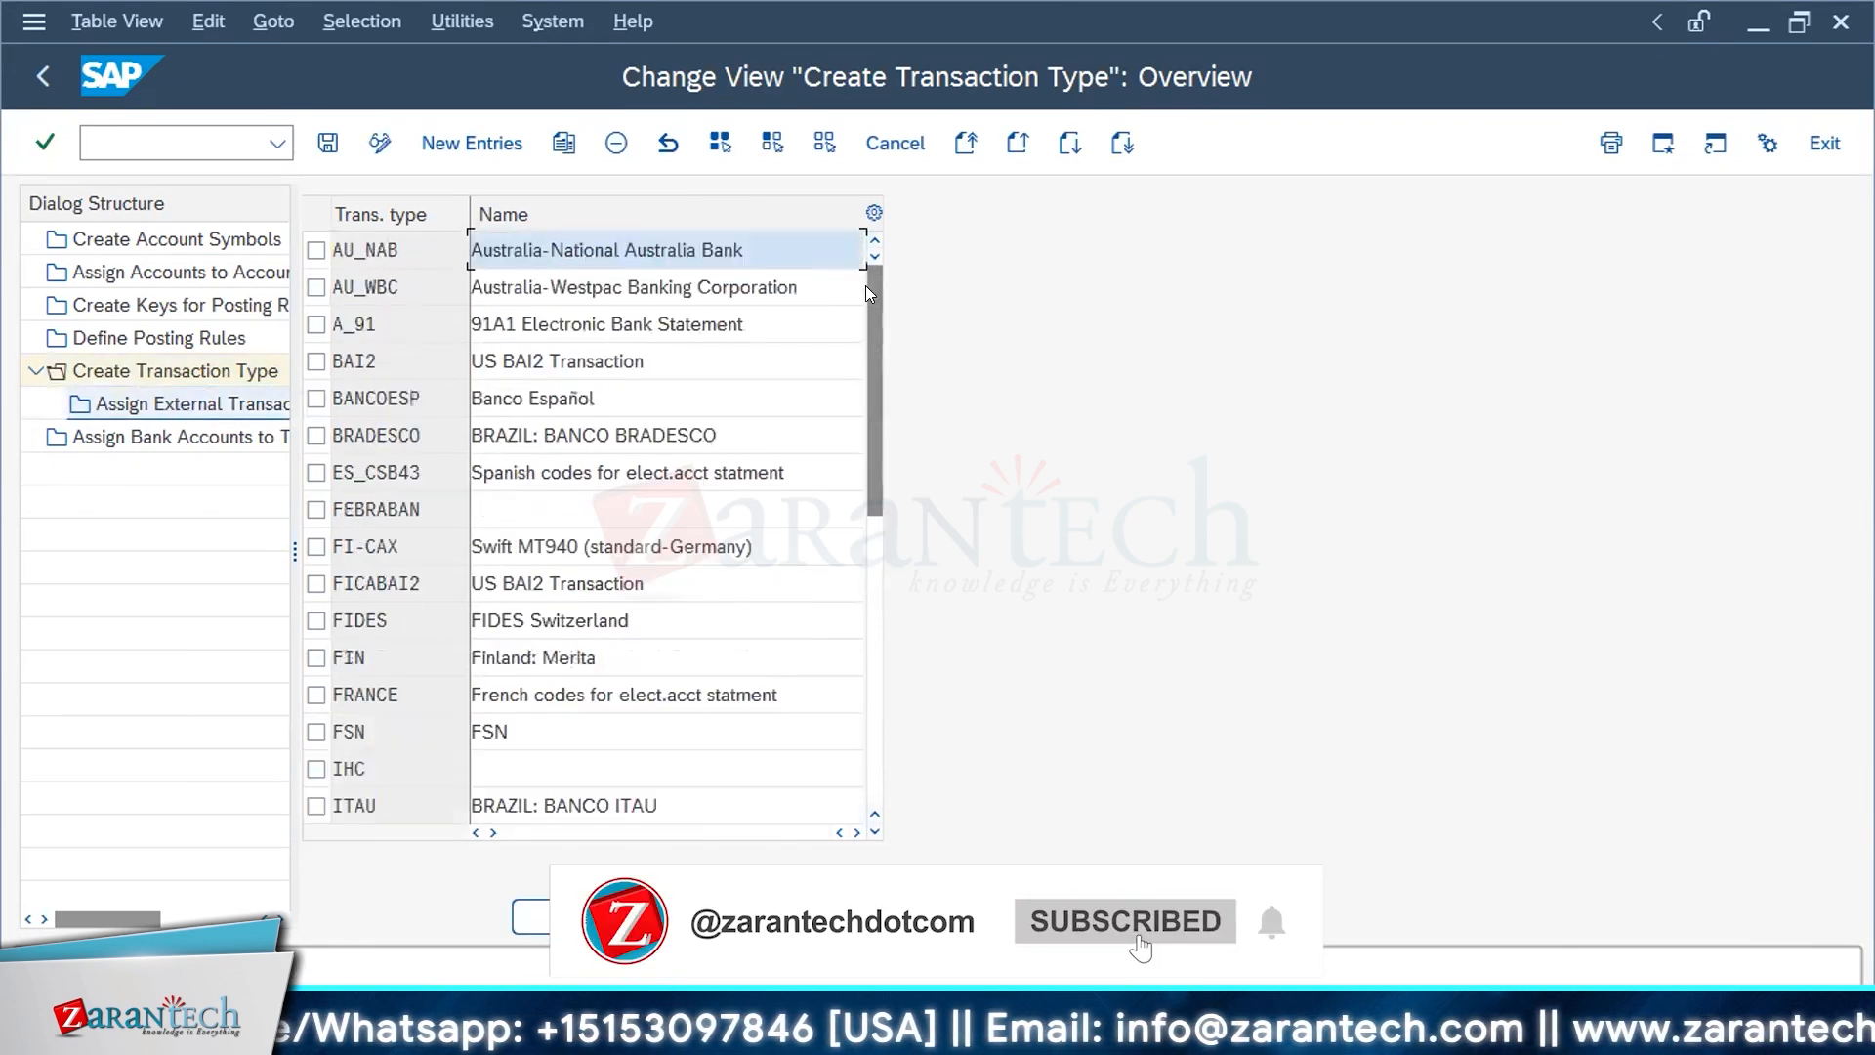
{"action": "left_click", "coordinate": [182, 372]}
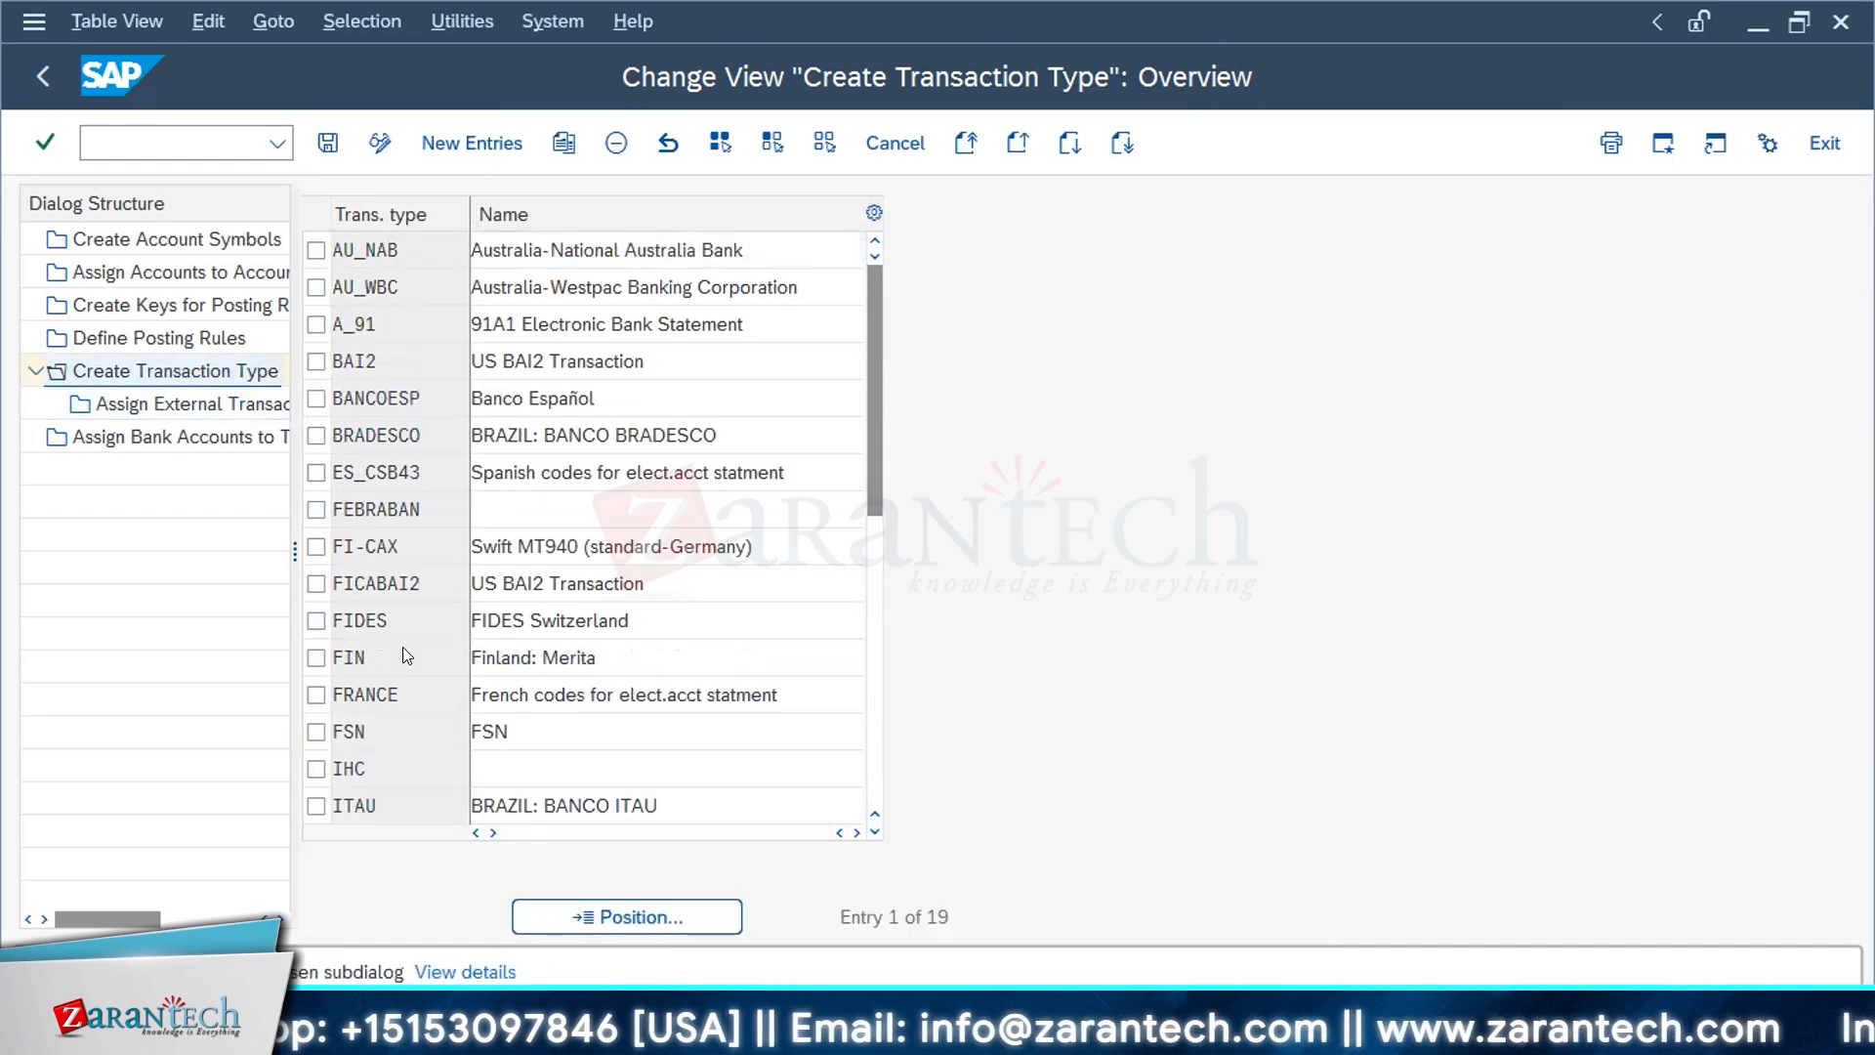
{"action": "scroll", "coordinate": [403, 647], "scroll_direction": "down", "scroll_amount": 3}
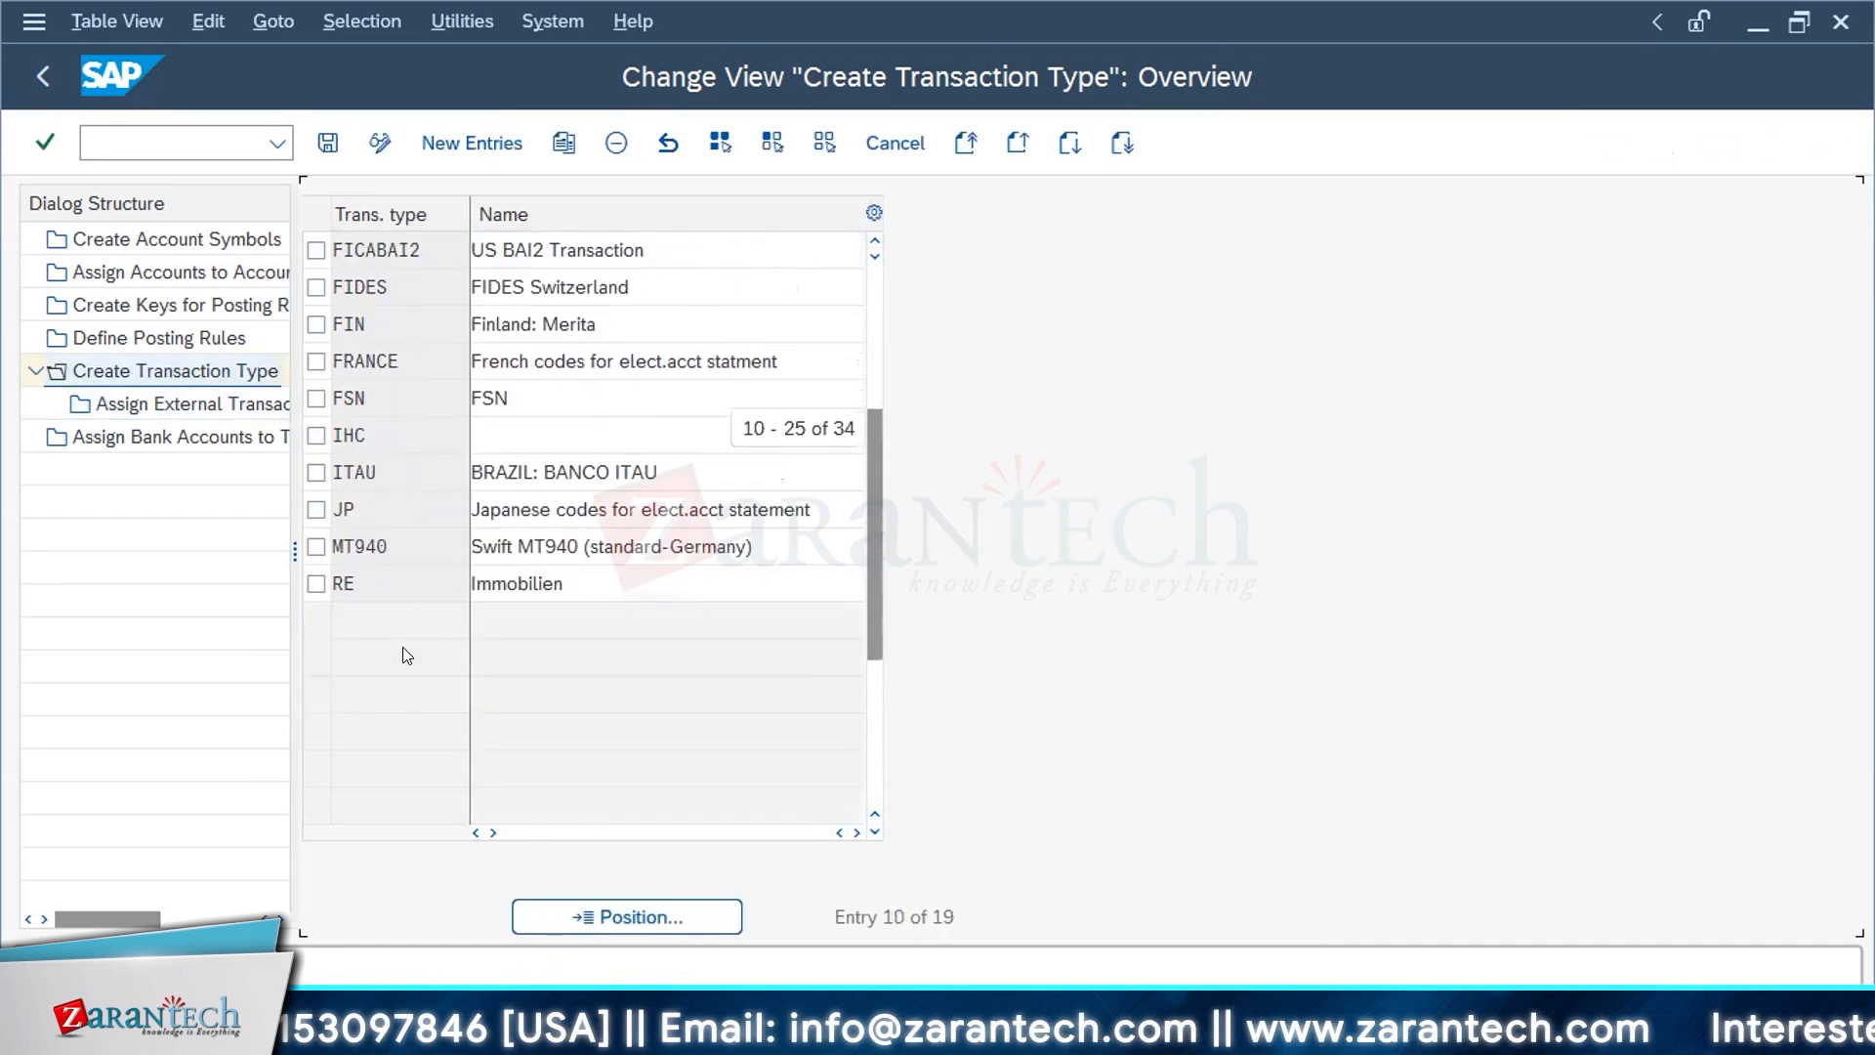
{"action": "scroll", "coordinate": [404, 649], "scroll_direction": "down", "scroll_amount": 1}
{"action": "scroll", "coordinate": [404, 648], "scroll_direction": "up", "scroll_amount": 4}
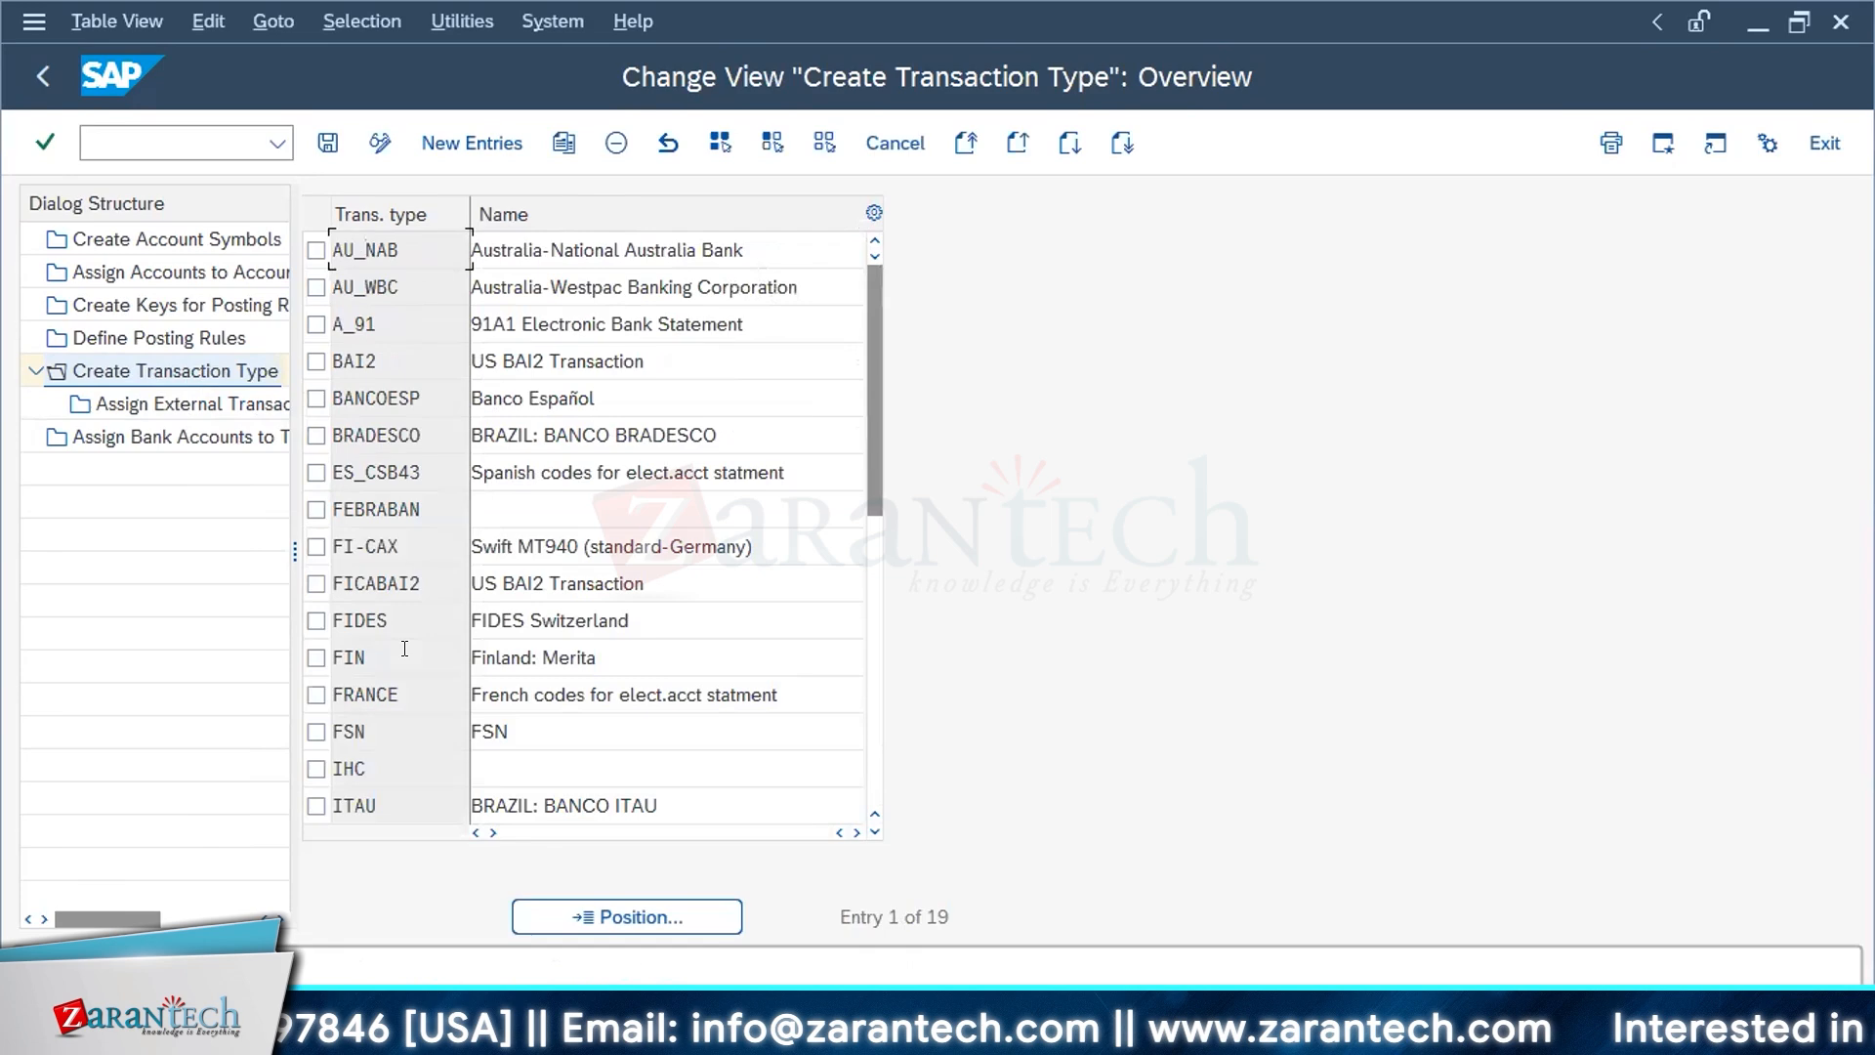
Step: Mark transaction type A_91 (91A1 Electronic Bank Statement) and switch the view to display mode
{"action": "left_click", "coordinate": [581, 324]}
{"action": "left_click", "coordinate": [316, 325]}
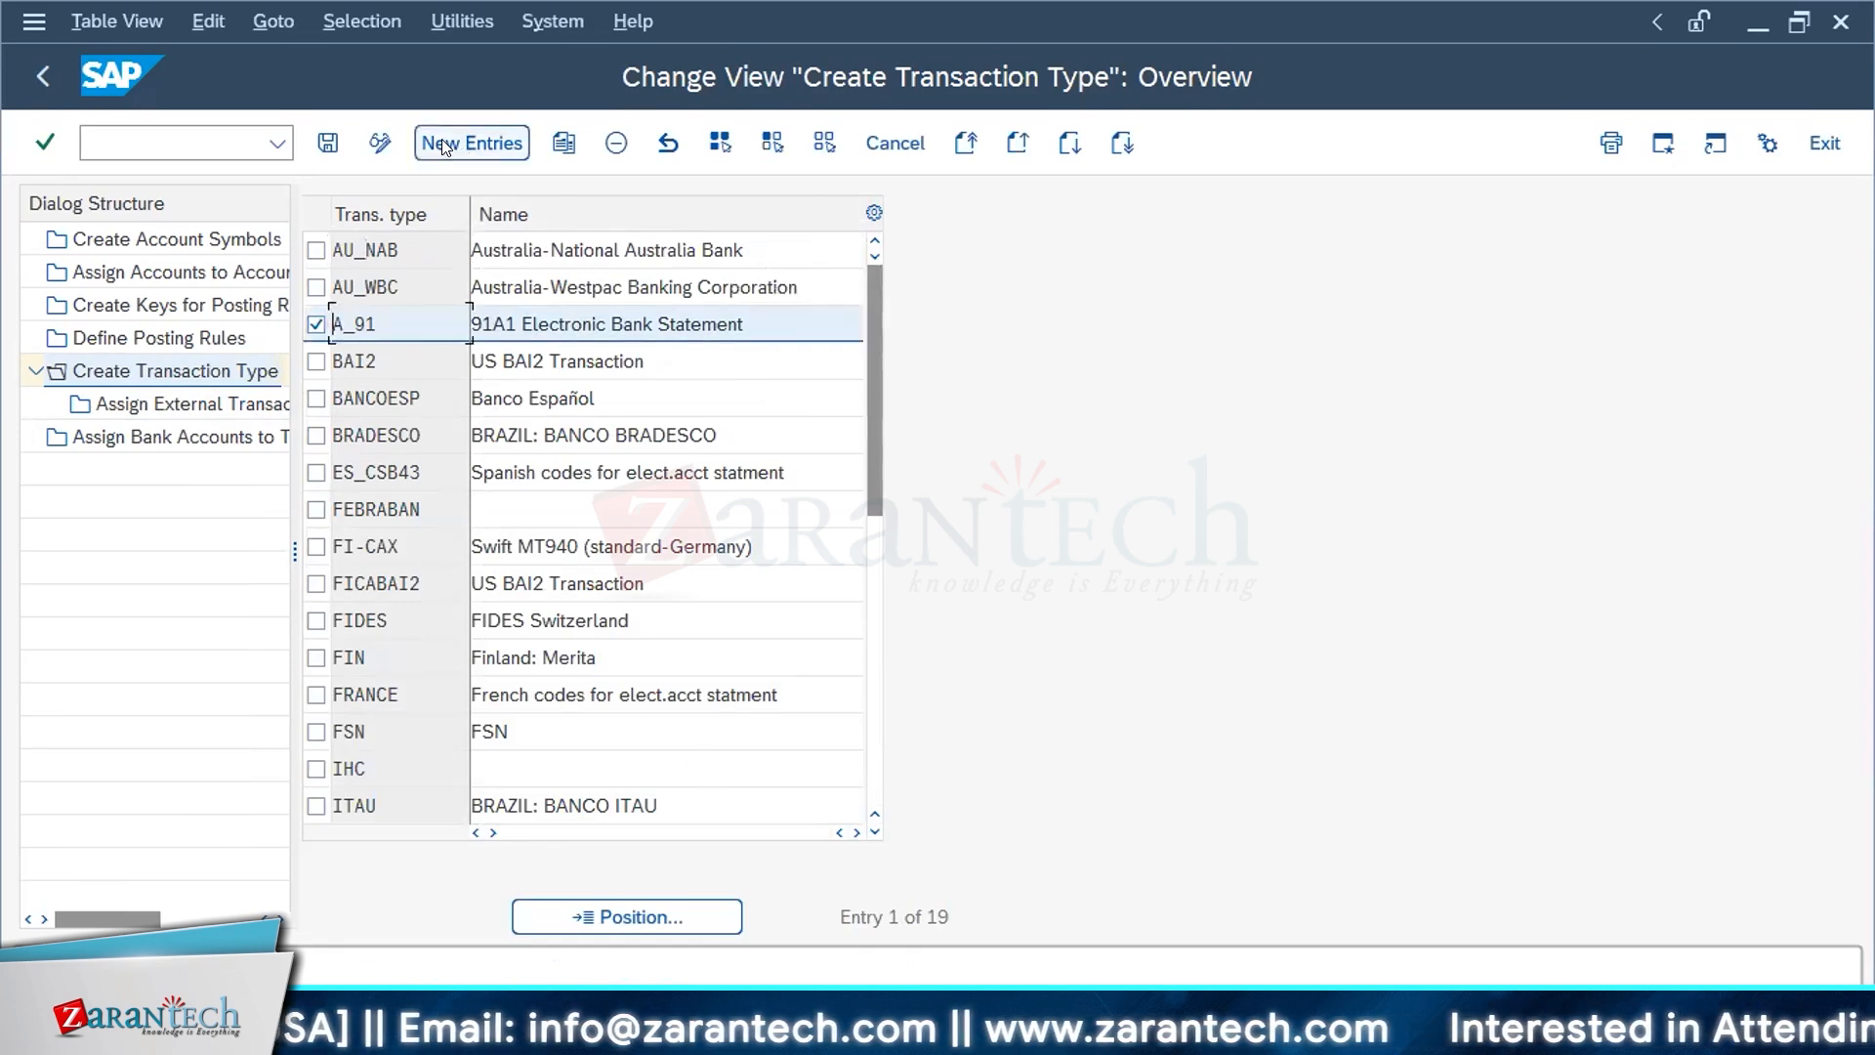
{"action": "left_click", "coordinate": [380, 143]}
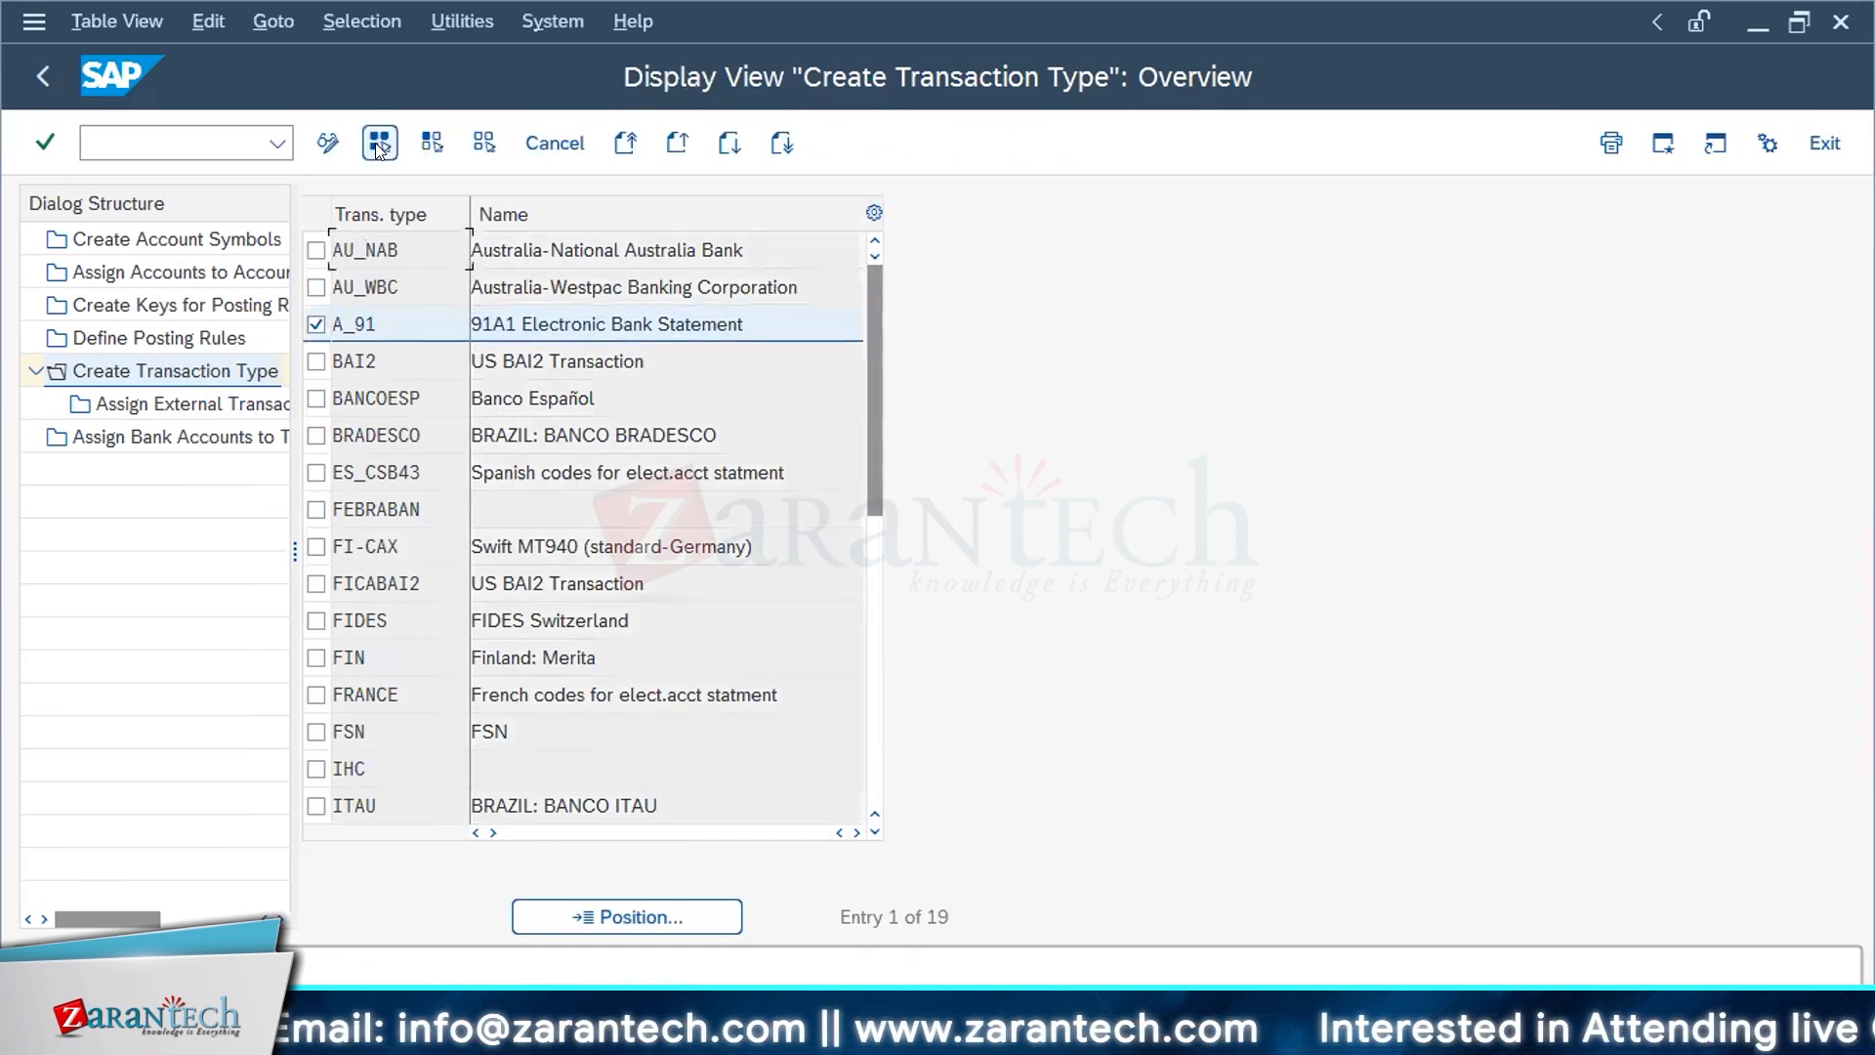
{"action": "left_click", "coordinate": [404, 316]}
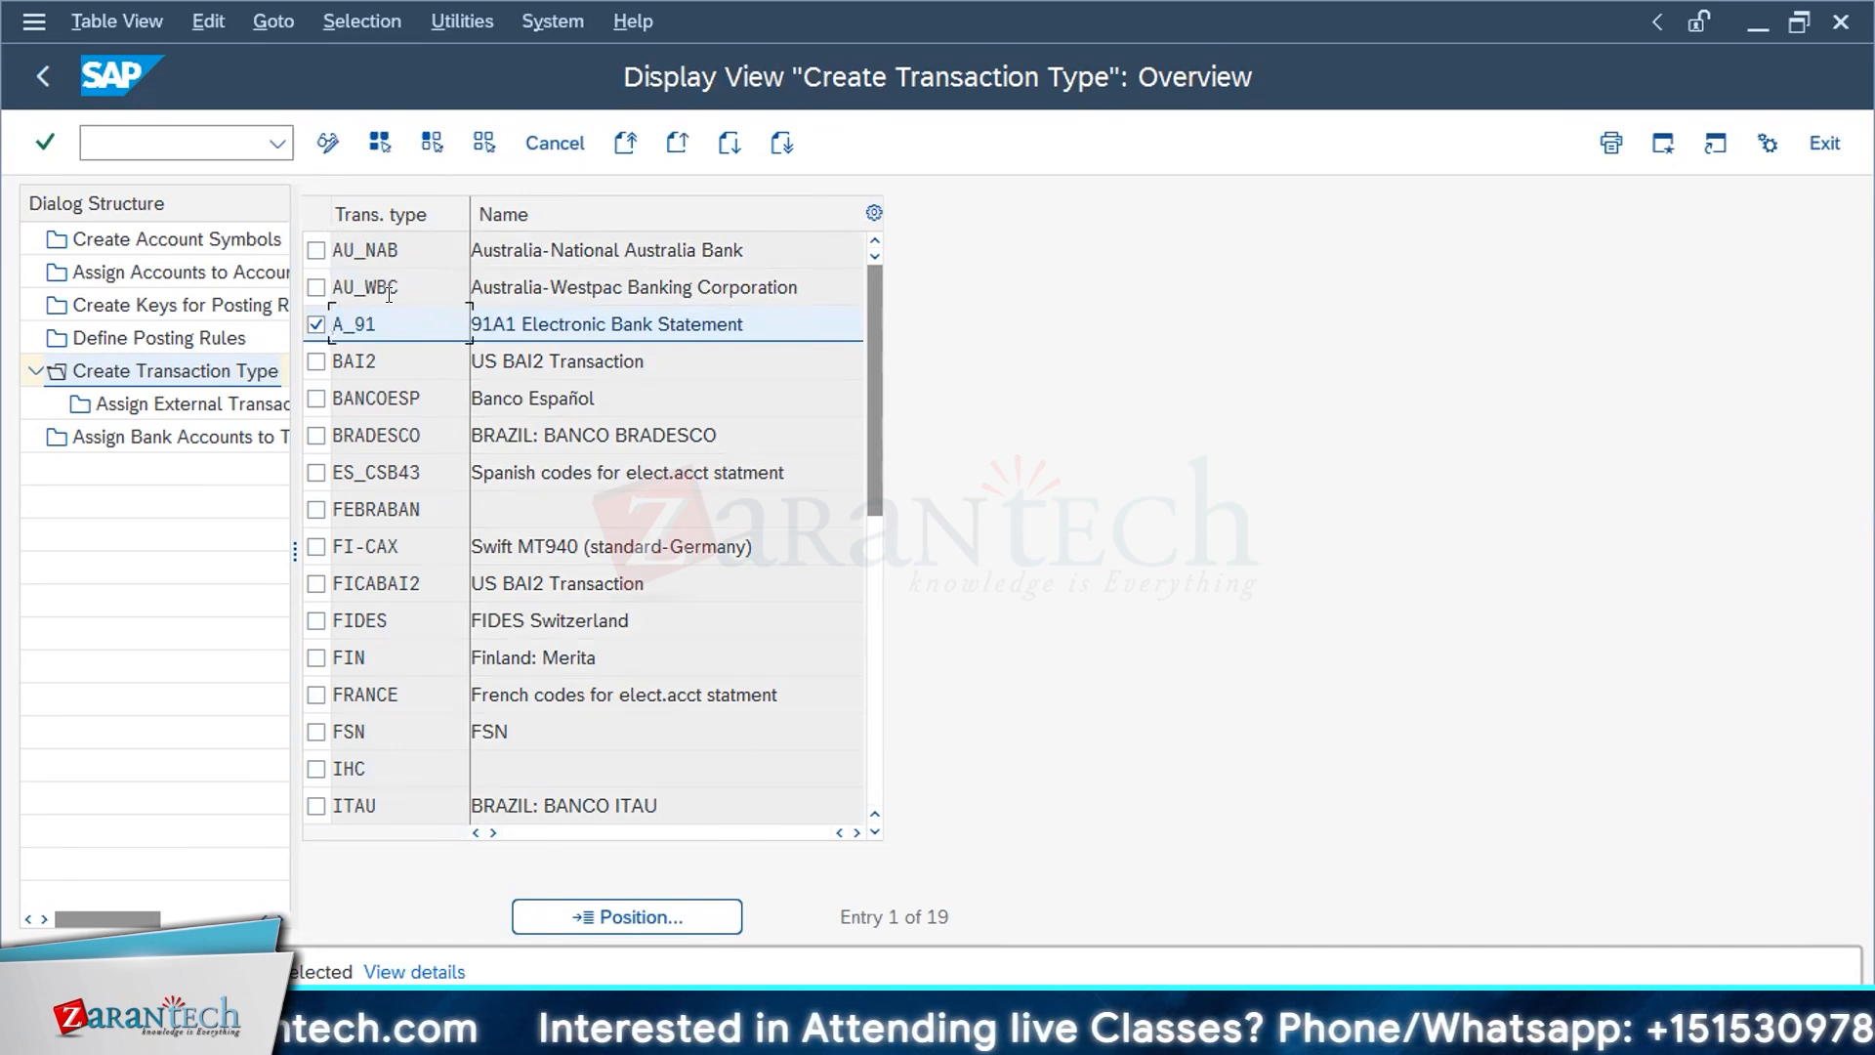
Step: Display the assignment of external transaction types to posting rules for A_91 and widen the Posting rule column
{"action": "double_click", "coordinate": [122, 405]}
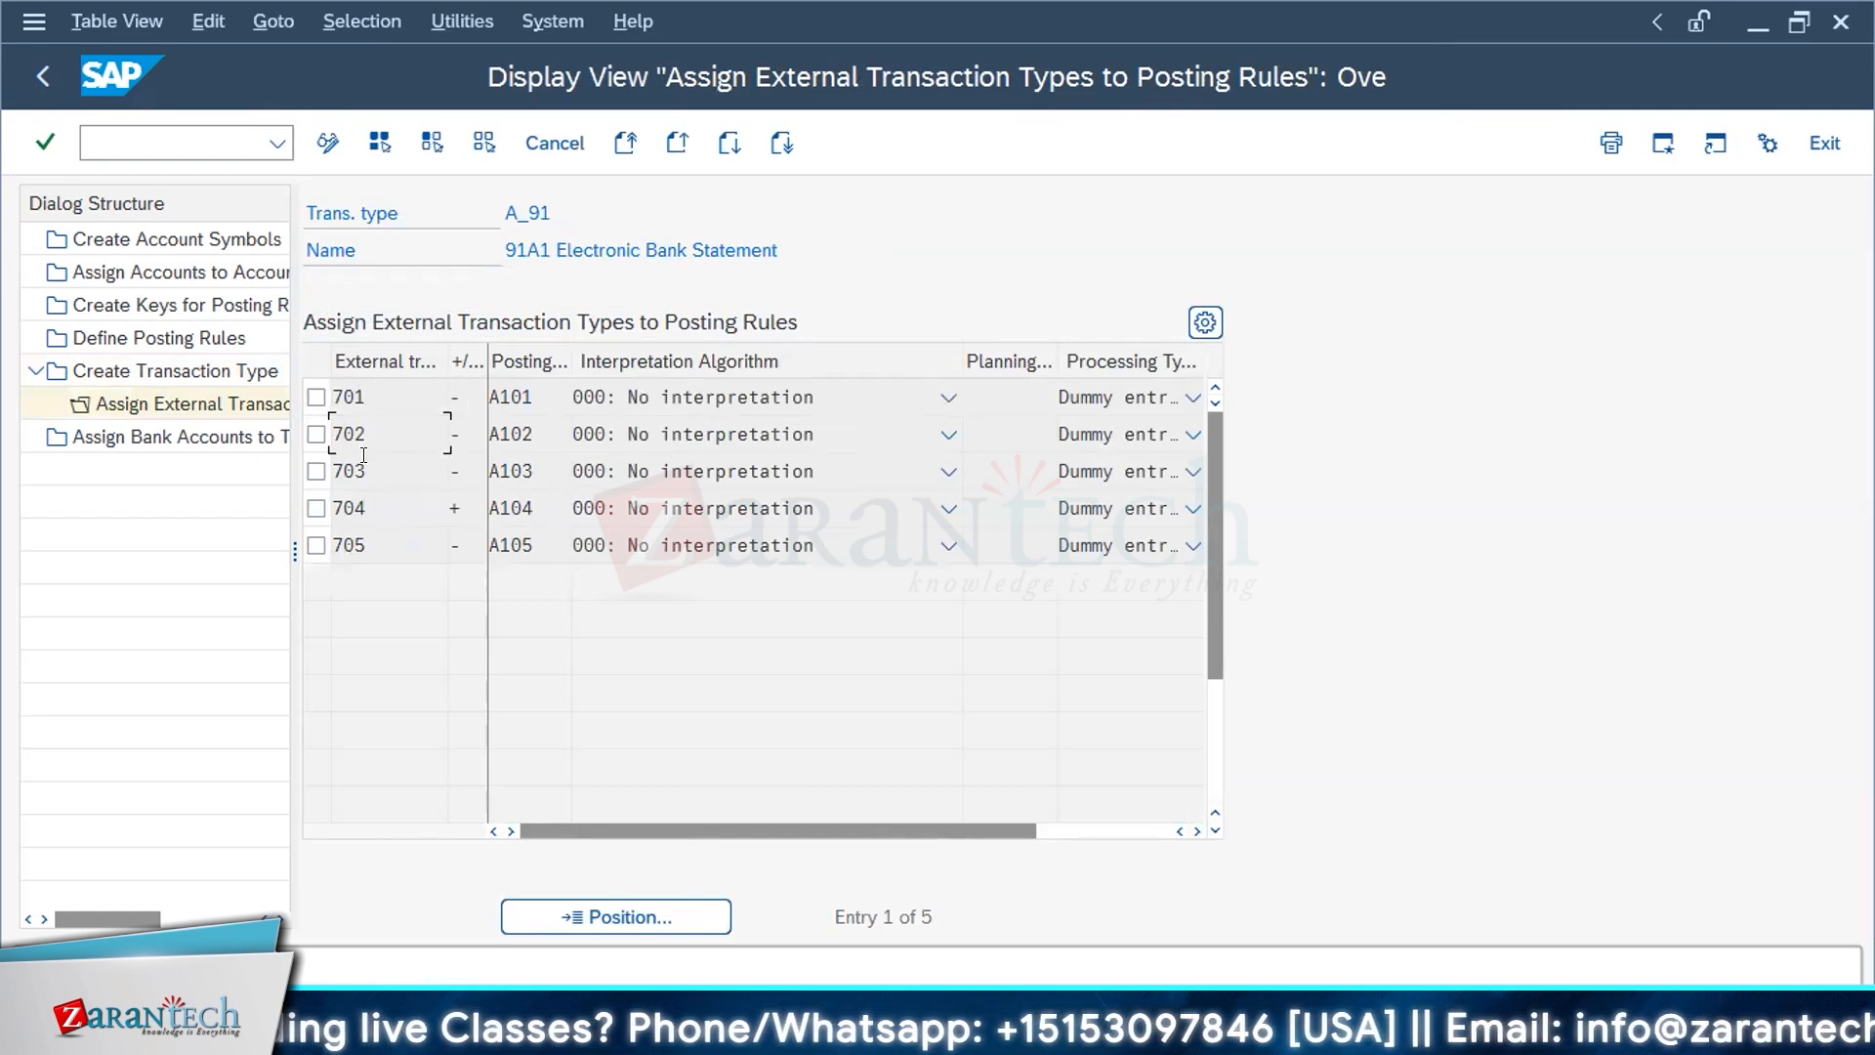
{"action": "left_click", "coordinate": [364, 506]}
{"action": "left_click", "coordinate": [520, 406]}
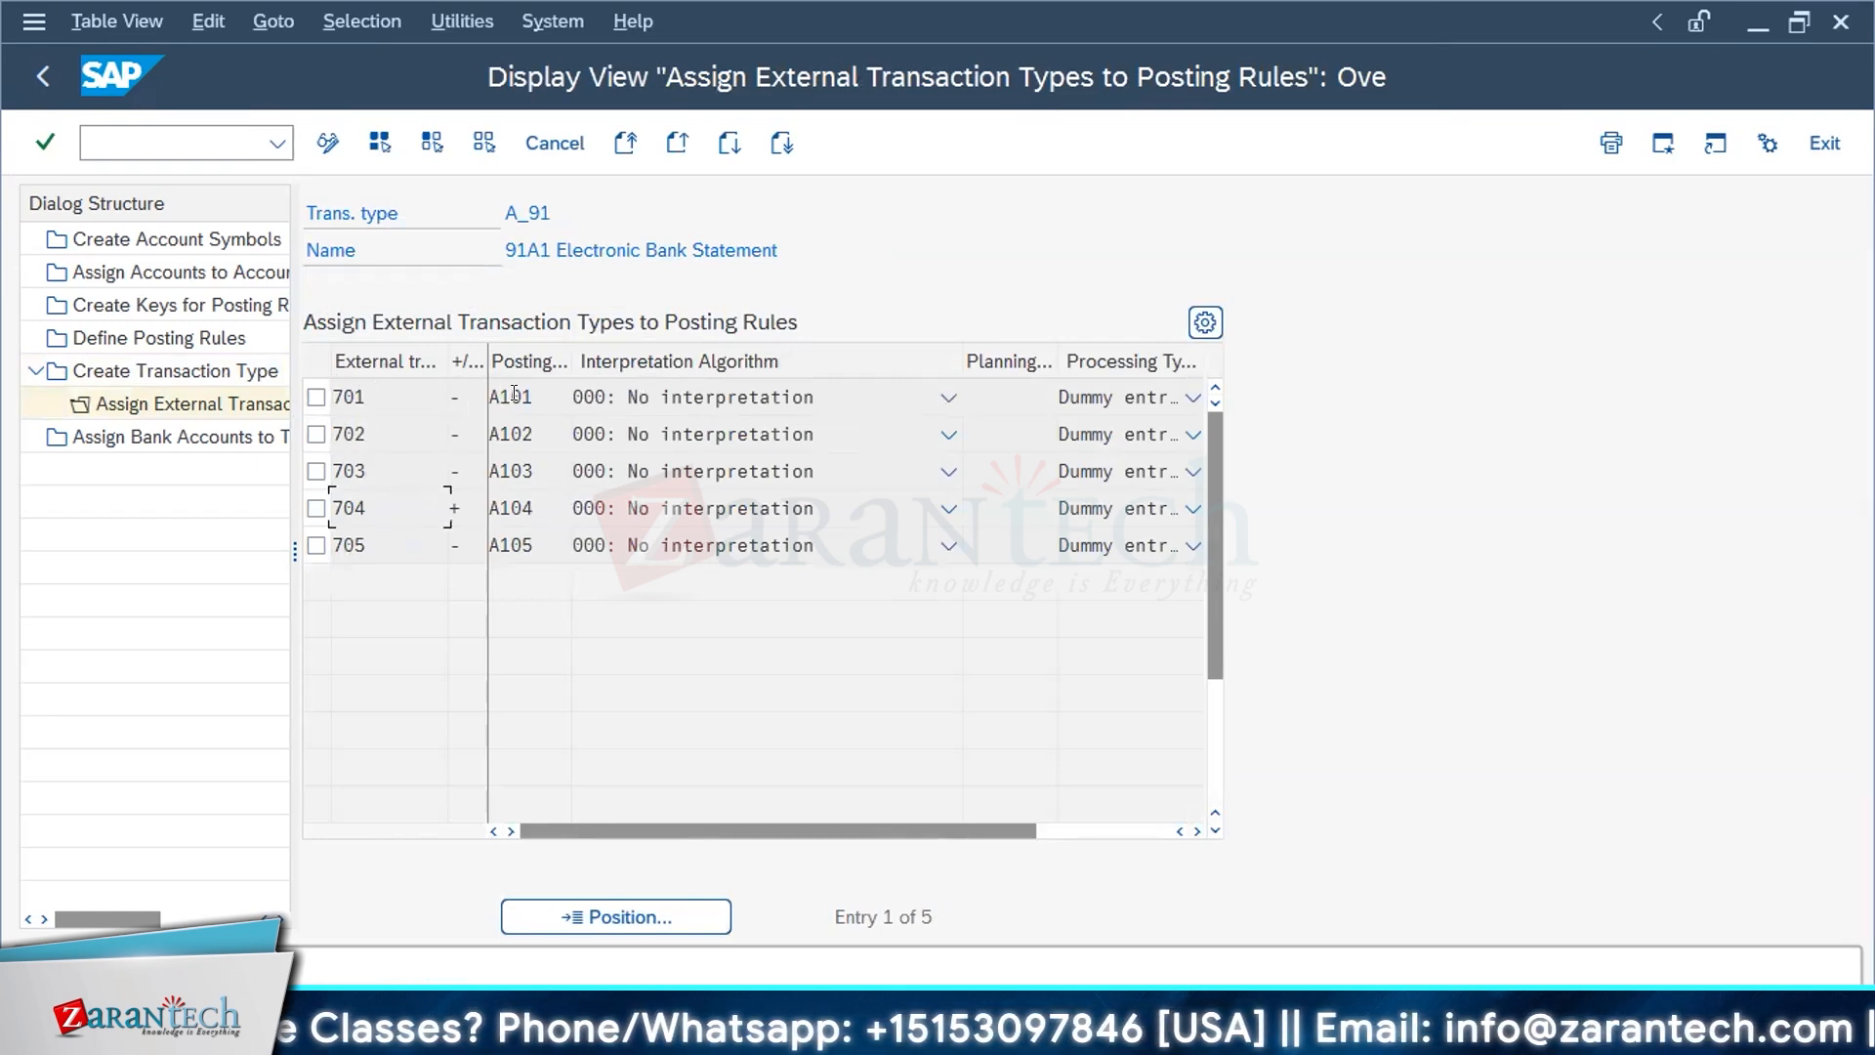
{"action": "left_click_drag", "start_coordinate": [563, 348], "coordinate": [675, 349]}
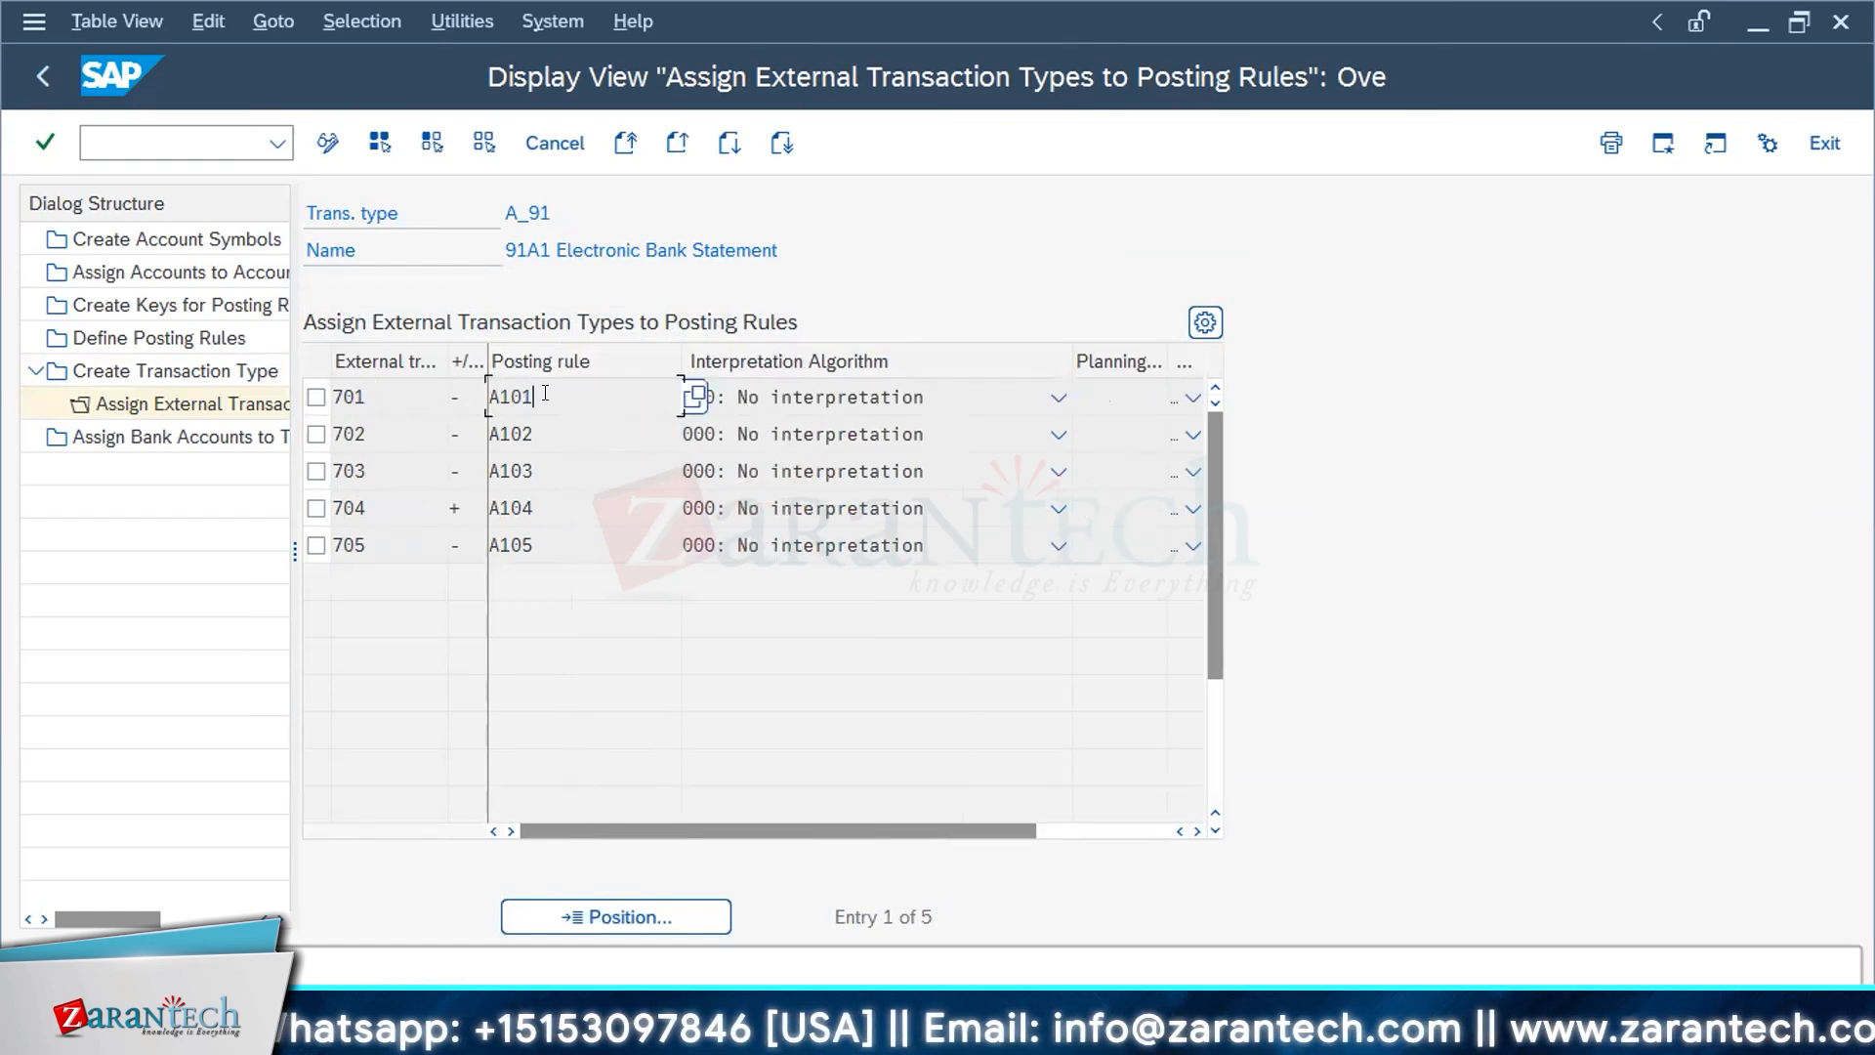
{"action": "left_click", "coordinate": [337, 400]}
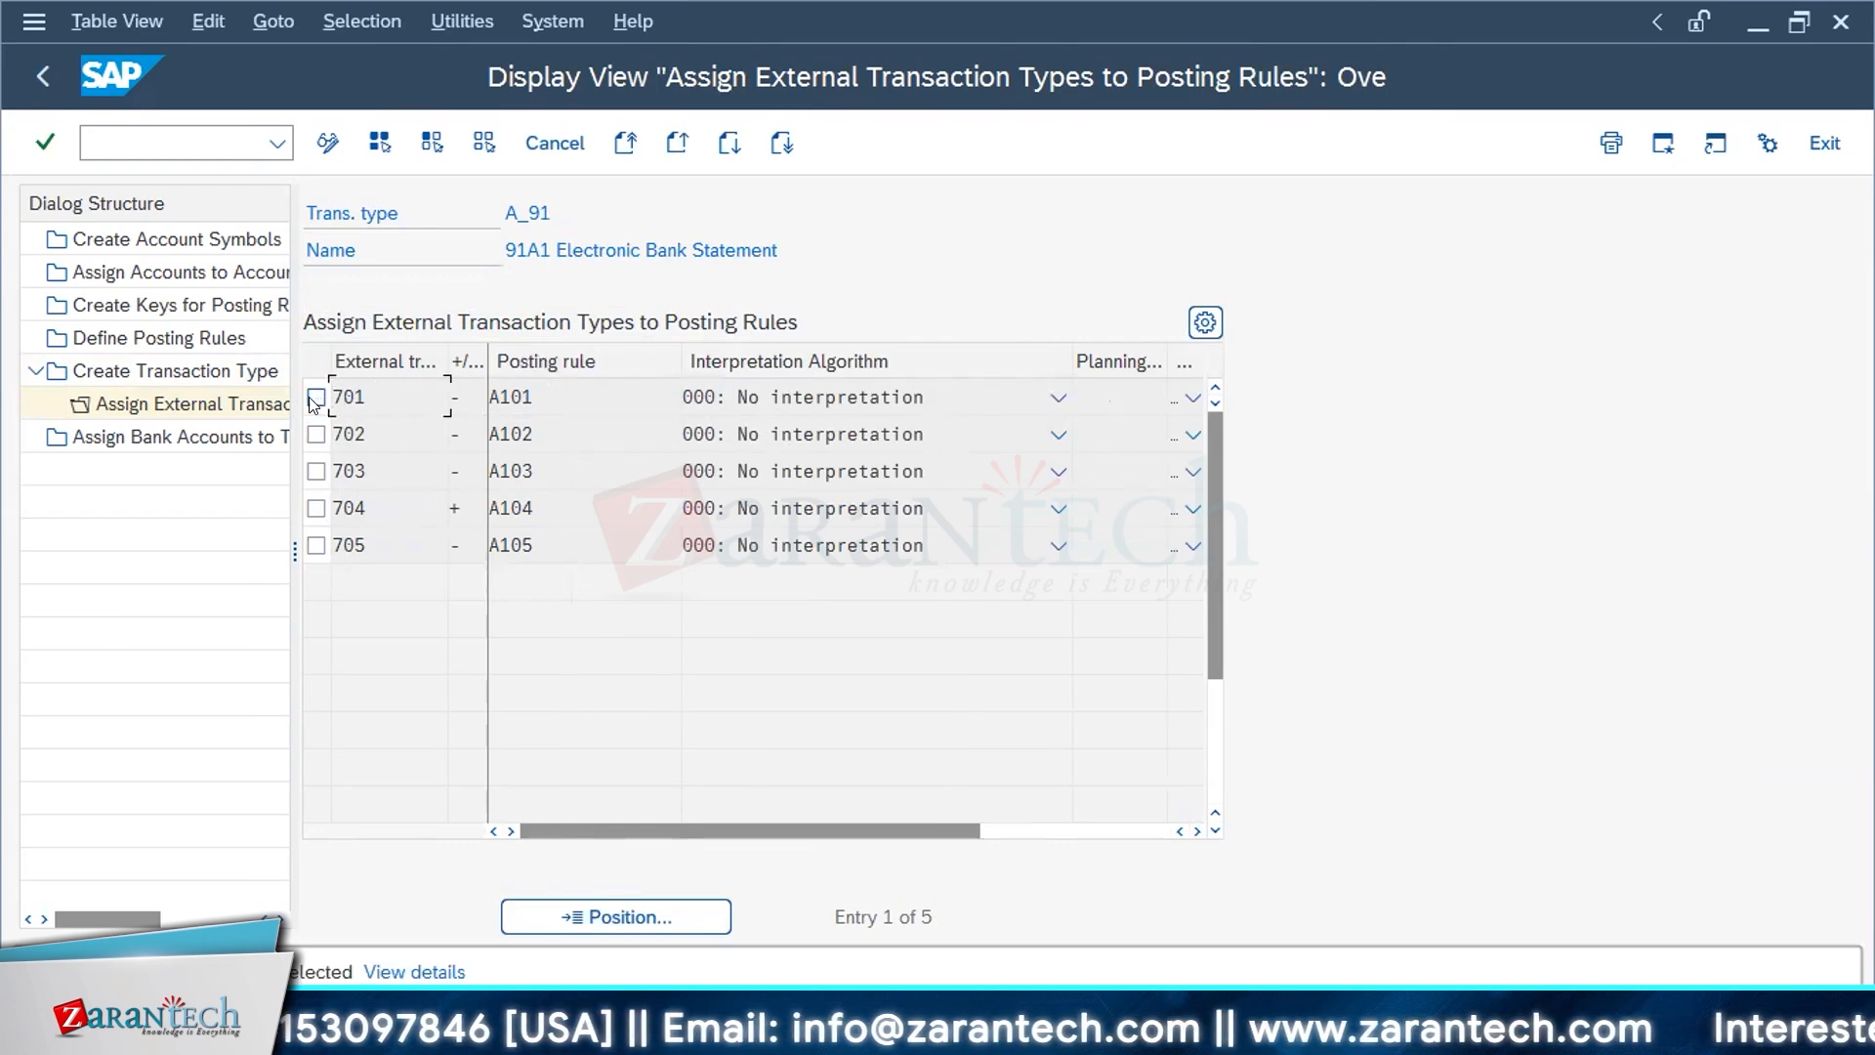
Step: Display Assign Bank Accounts to Transaction Types and look through the bank account entries
{"action": "left_click", "coordinate": [207, 444]}
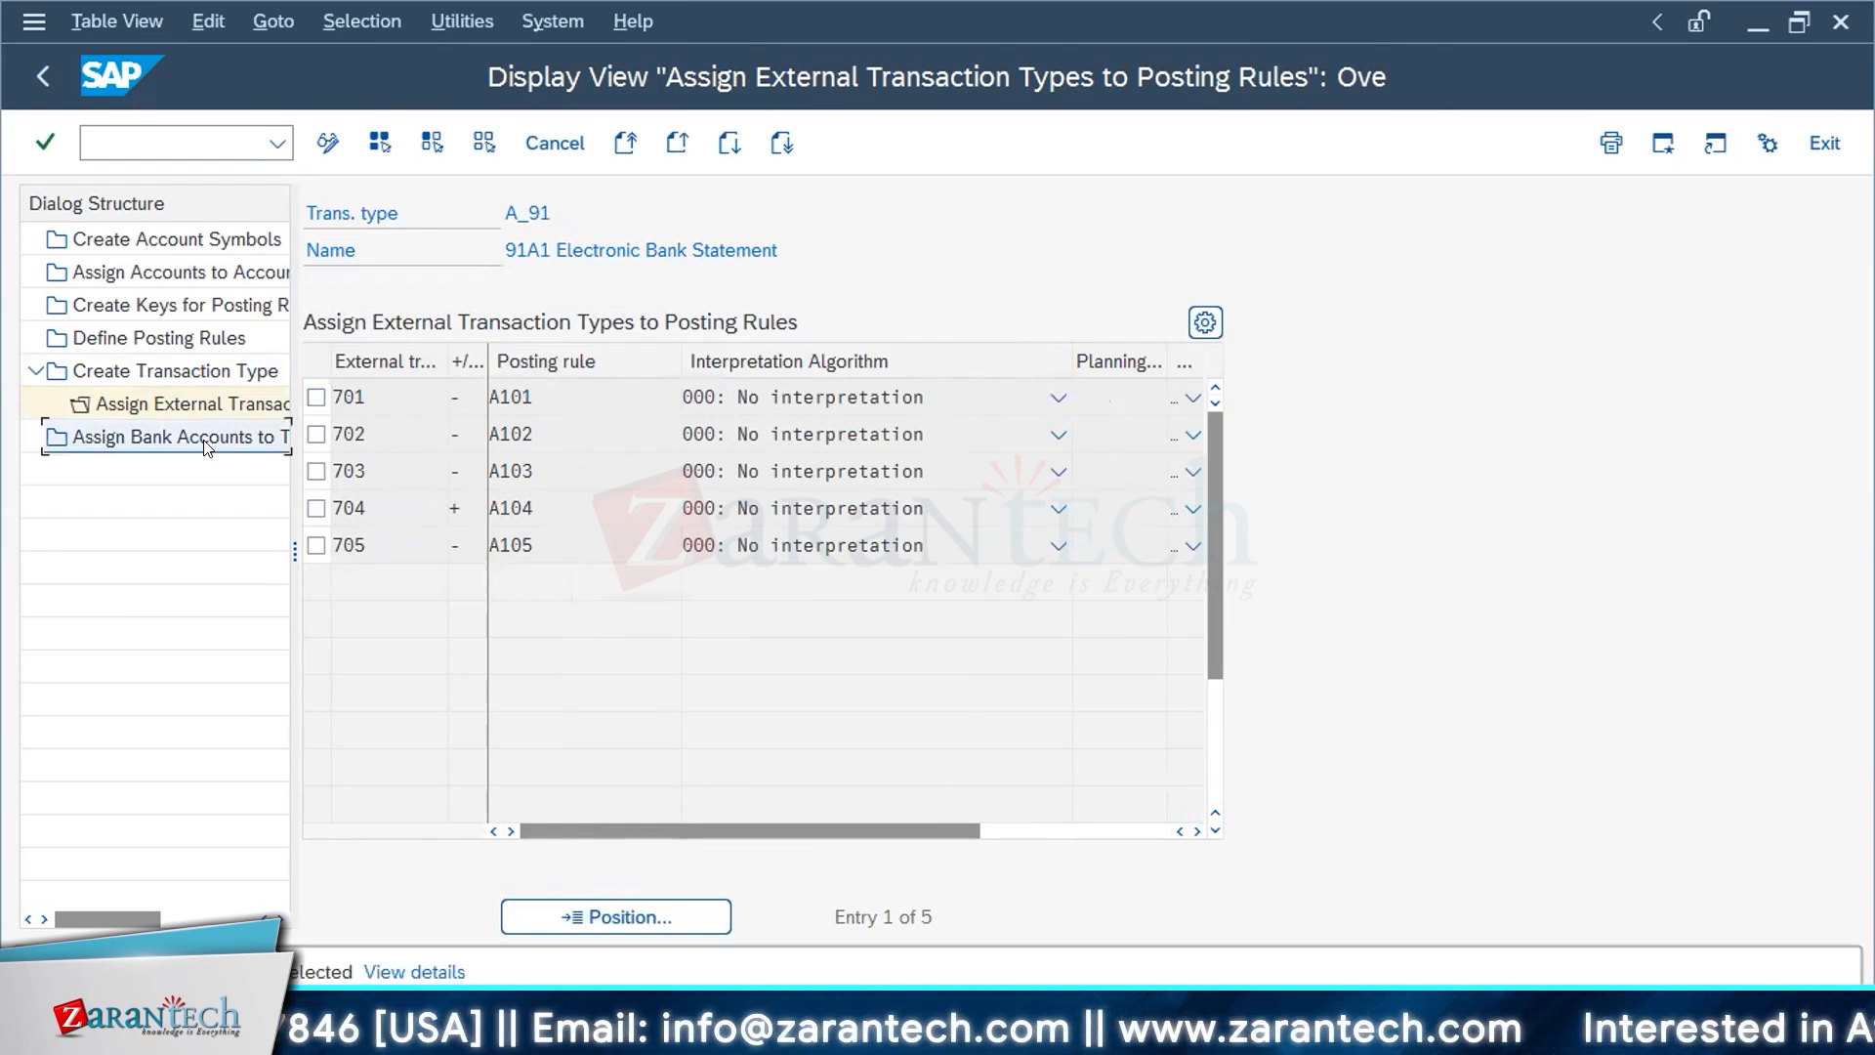
{"action": "double_click", "coordinate": [207, 444]}
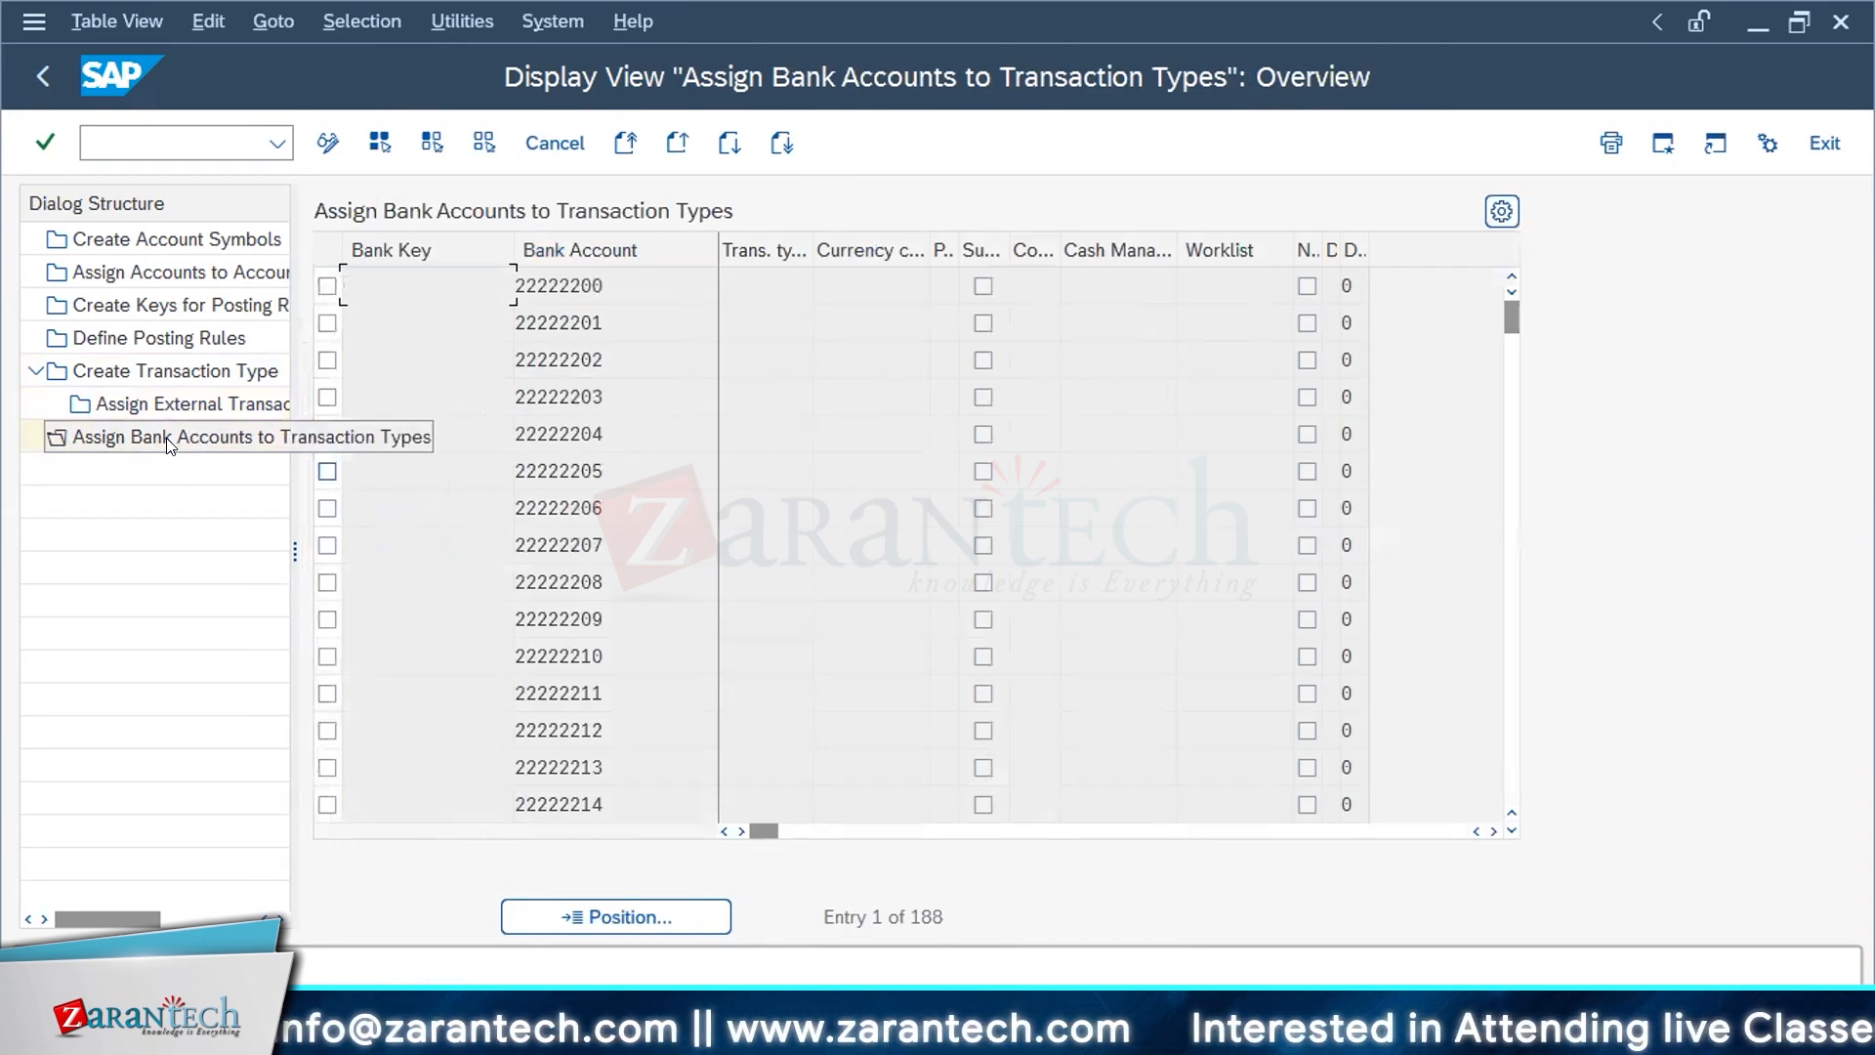
{"action": "scroll", "coordinate": [644, 582], "scroll_direction": "down", "scroll_amount": 1}
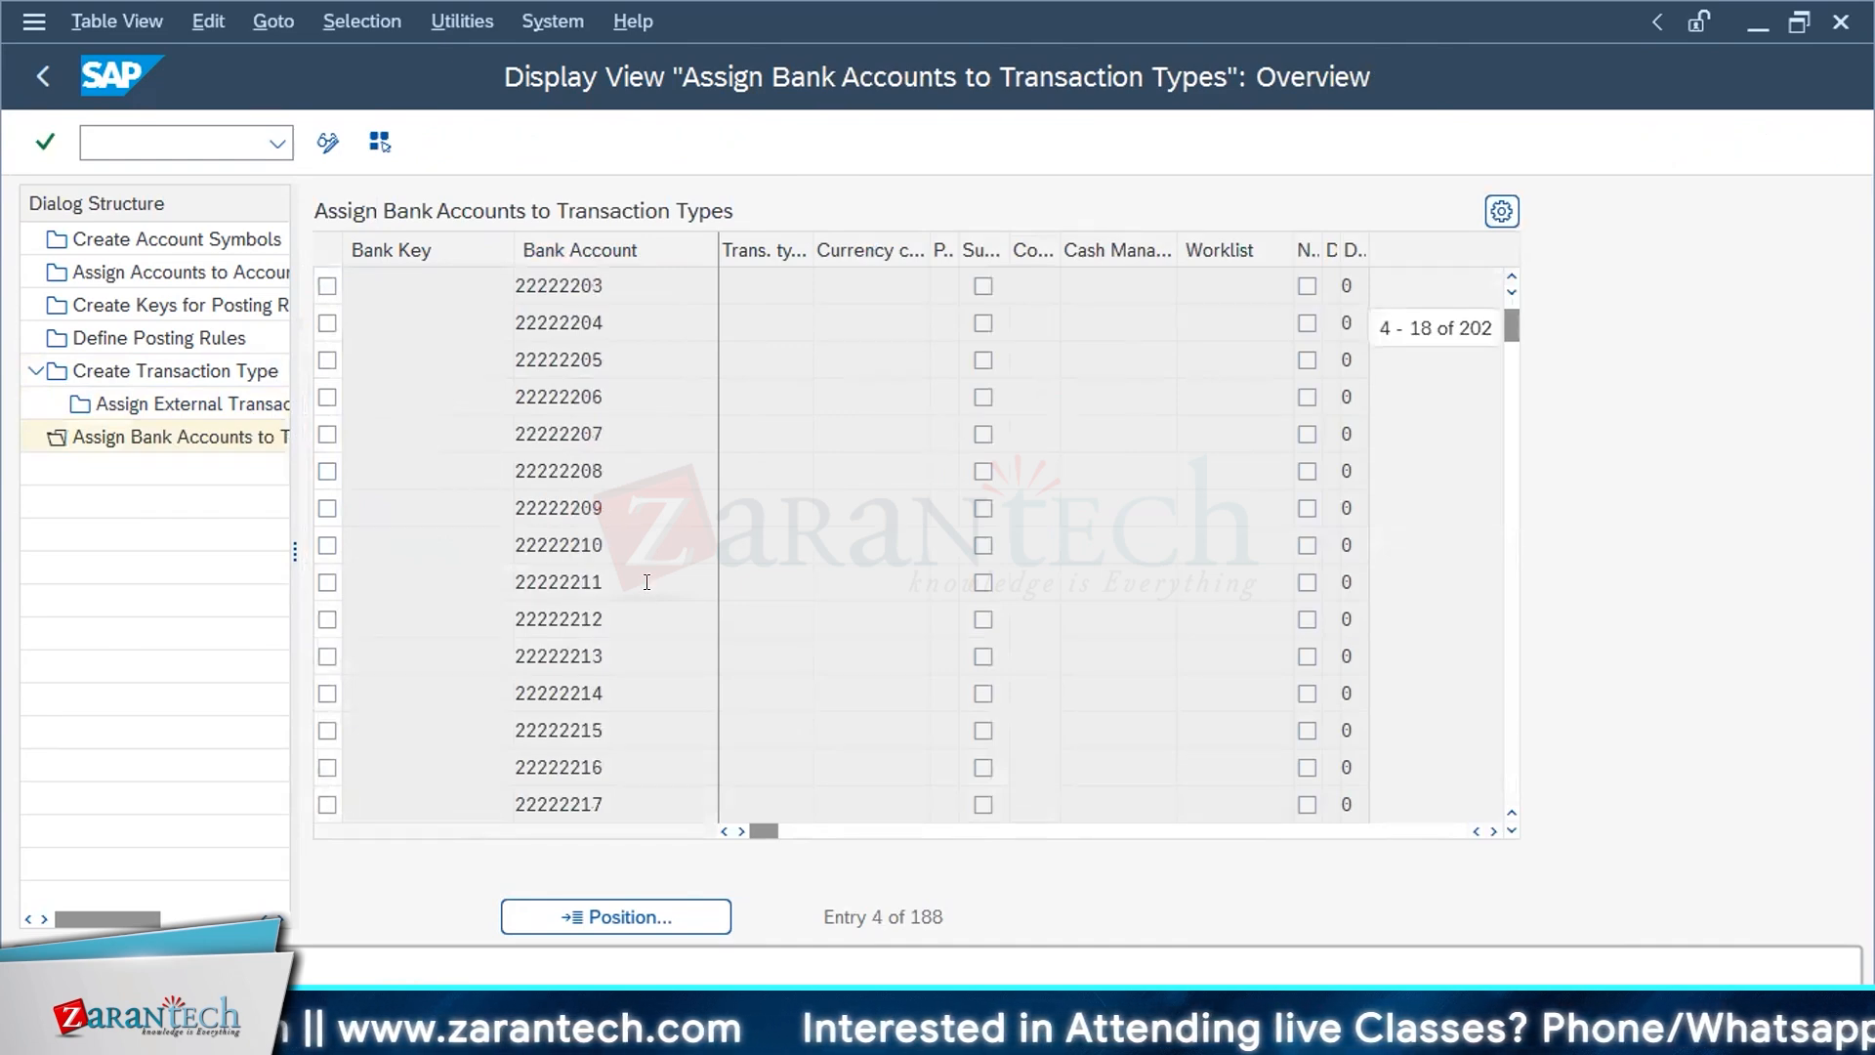
{"action": "scroll", "coordinate": [647, 582], "scroll_direction": "down", "scroll_amount": 17}
{"action": "scroll", "coordinate": [646, 582], "scroll_direction": "down", "scroll_amount": 4}
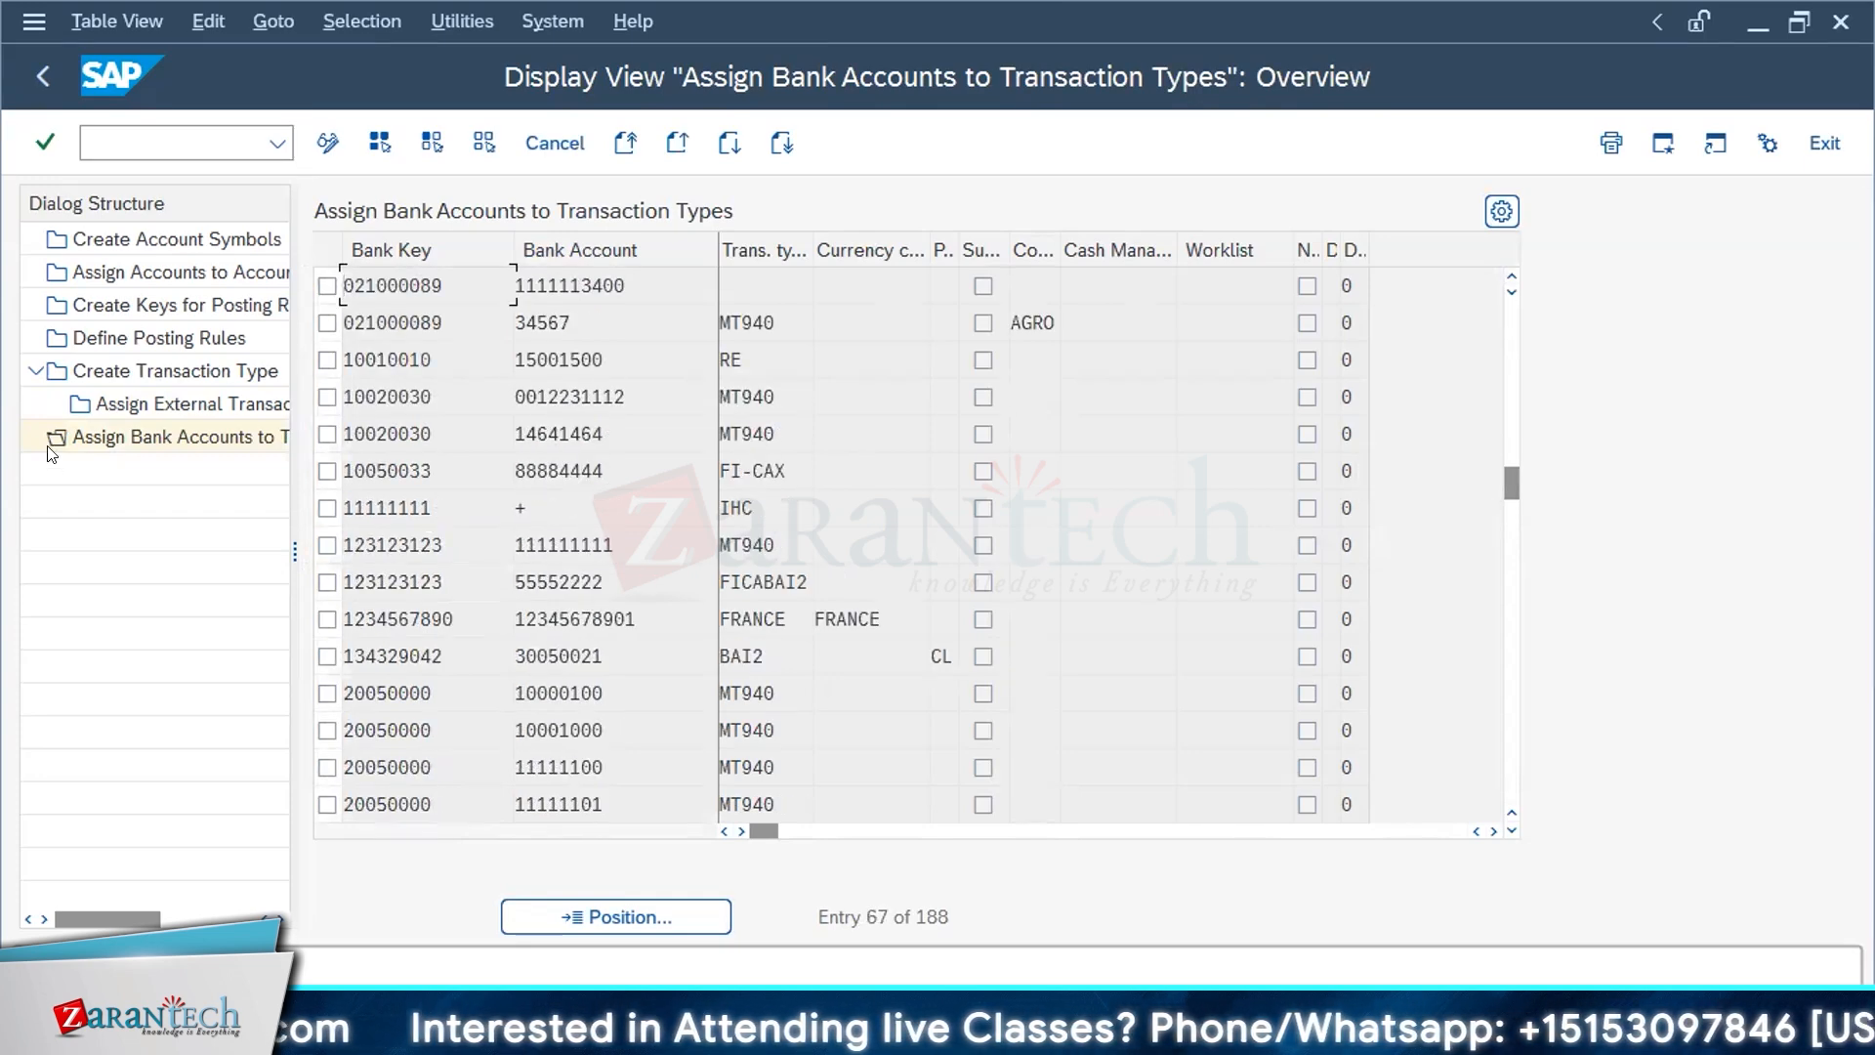
Step: Look through the remaining bank account entries in Assign Bank Accounts to Transaction Types and exit to the IMG structure
{"action": "left_click", "coordinate": [186, 444]}
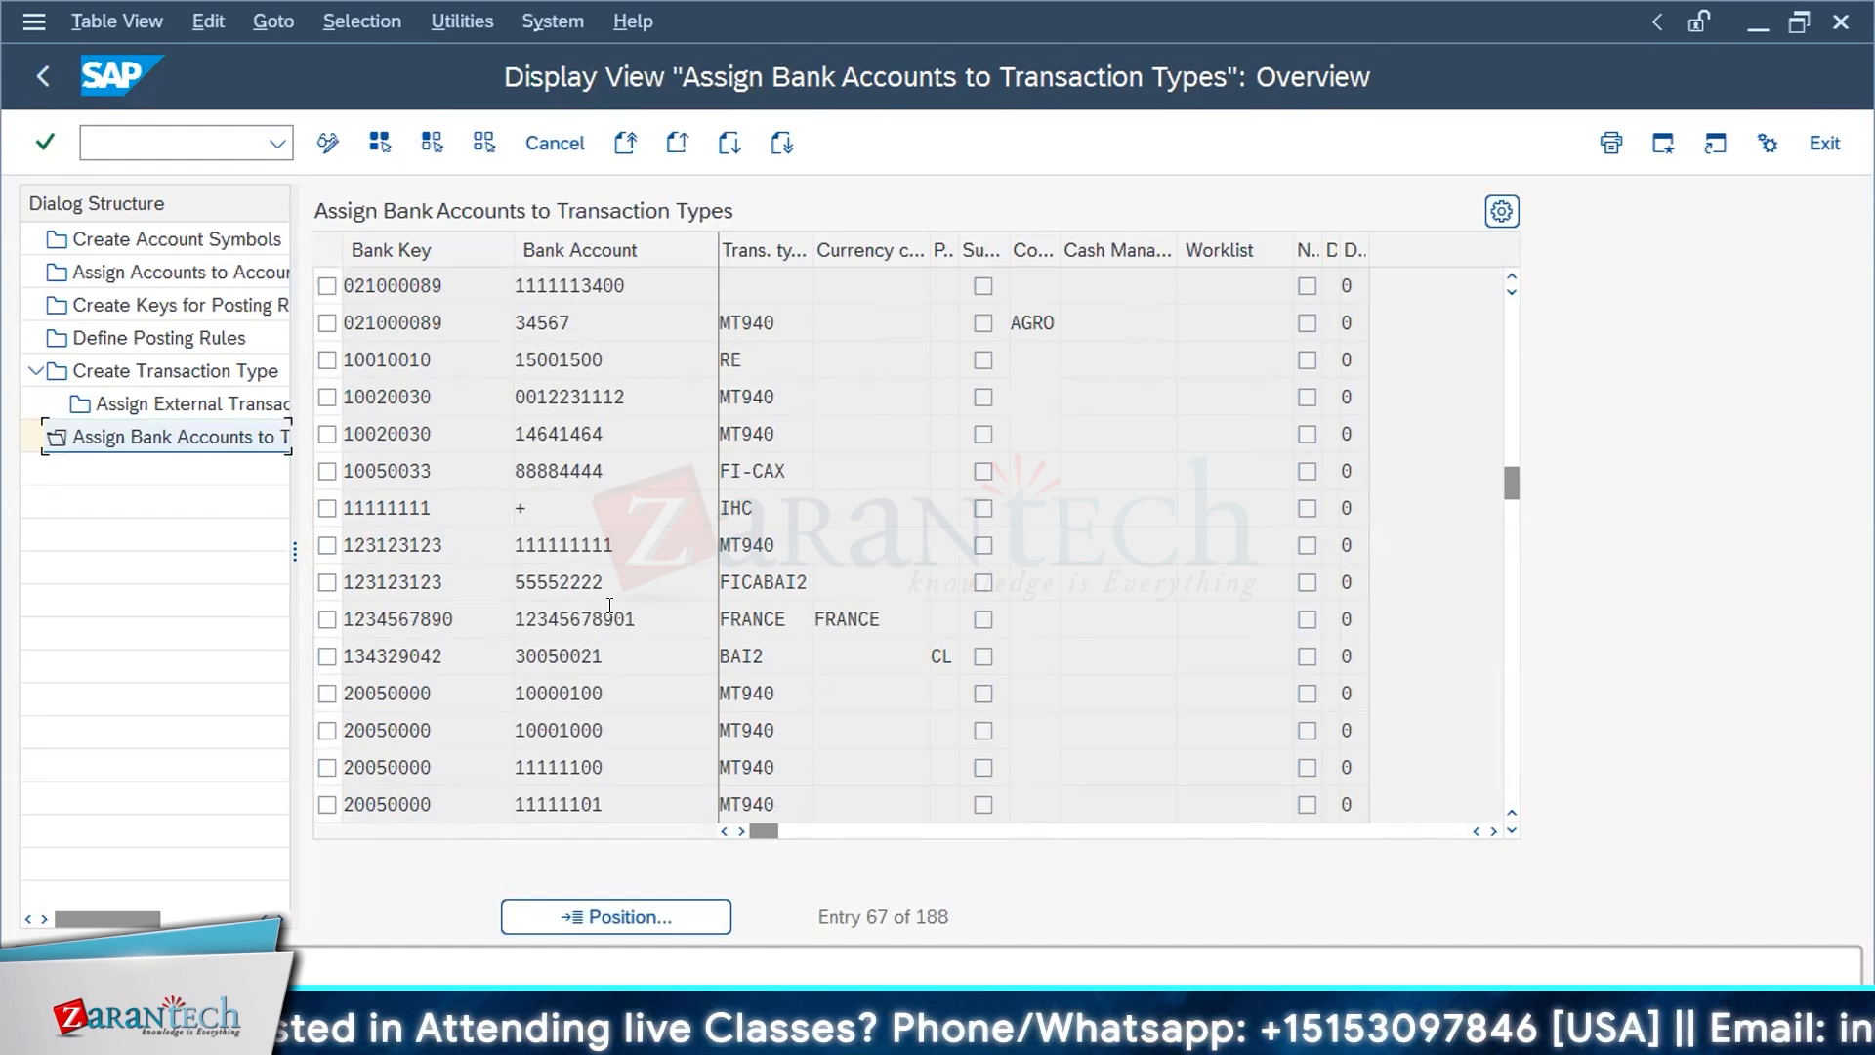
{"action": "left_click", "coordinate": [408, 582]}
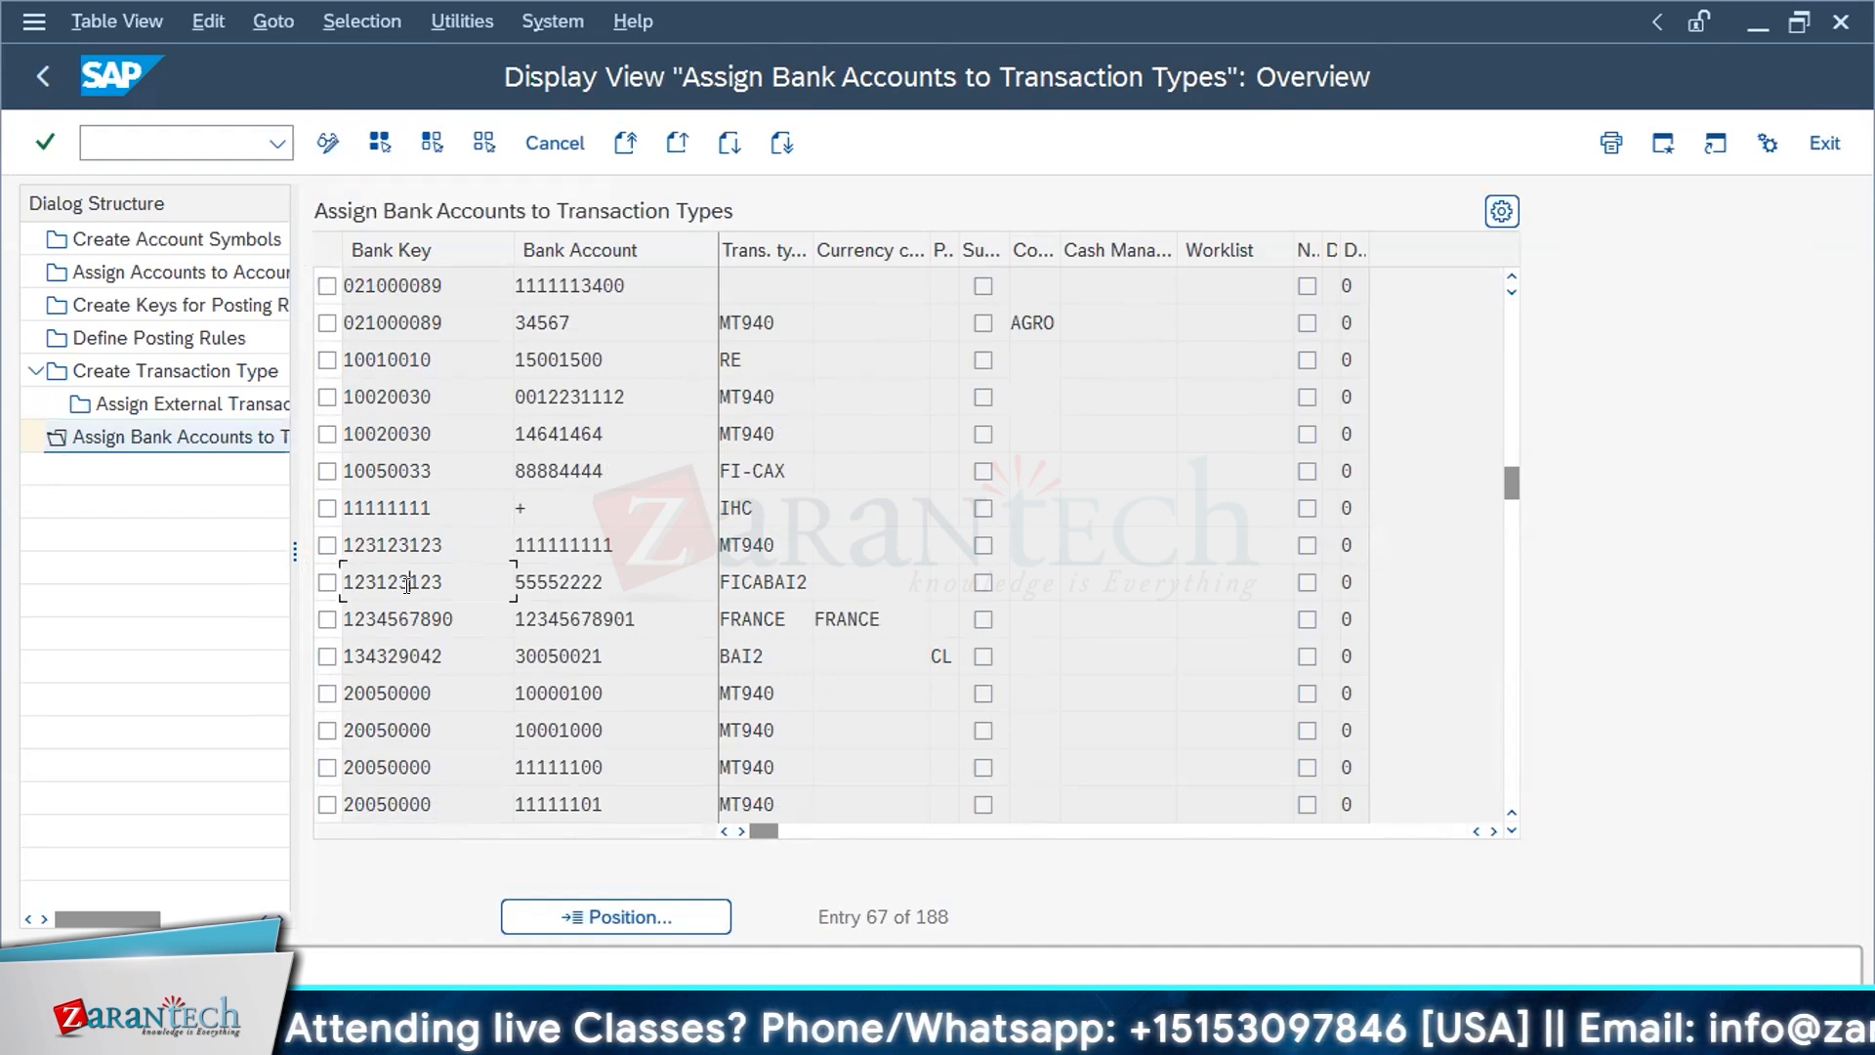
{"action": "scroll", "coordinate": [406, 584], "scroll_direction": "down", "scroll_amount": 1}
{"action": "scroll", "coordinate": [406, 584], "scroll_direction": "down", "scroll_amount": 11}
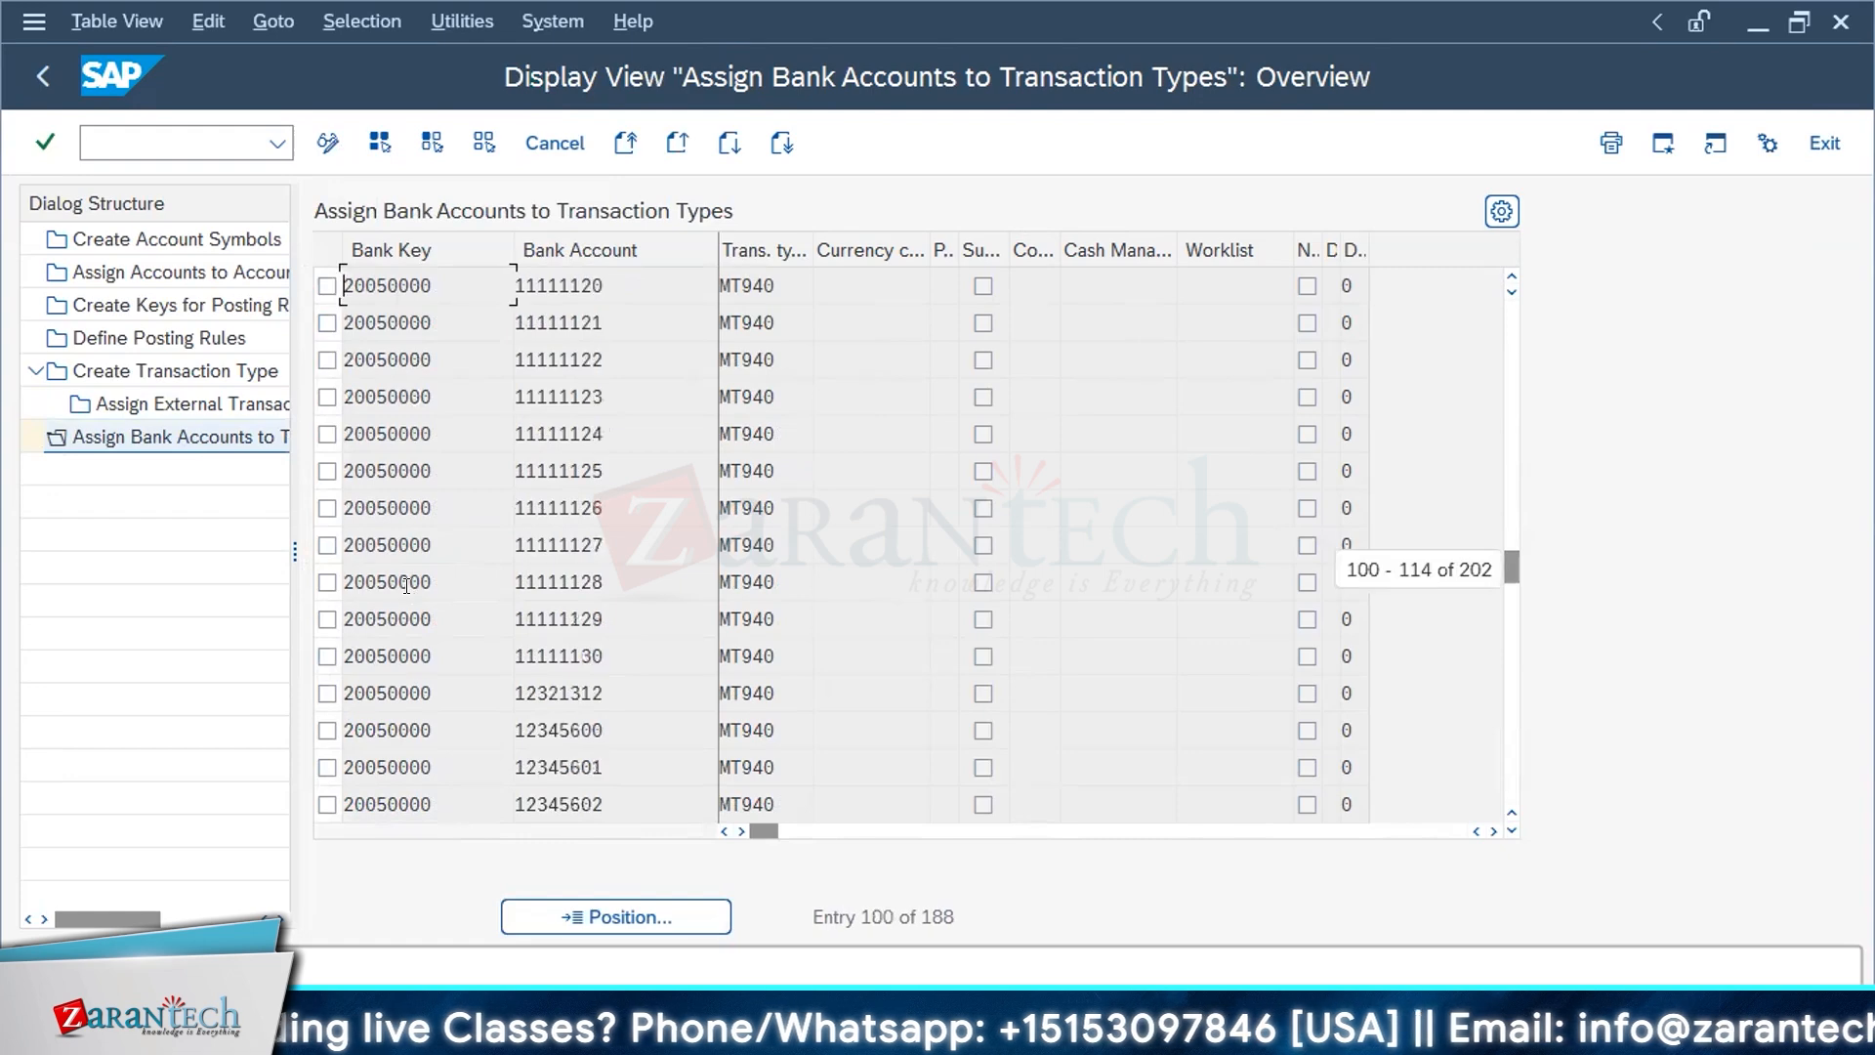
{"action": "scroll", "coordinate": [407, 584], "scroll_direction": "up", "scroll_amount": 1}
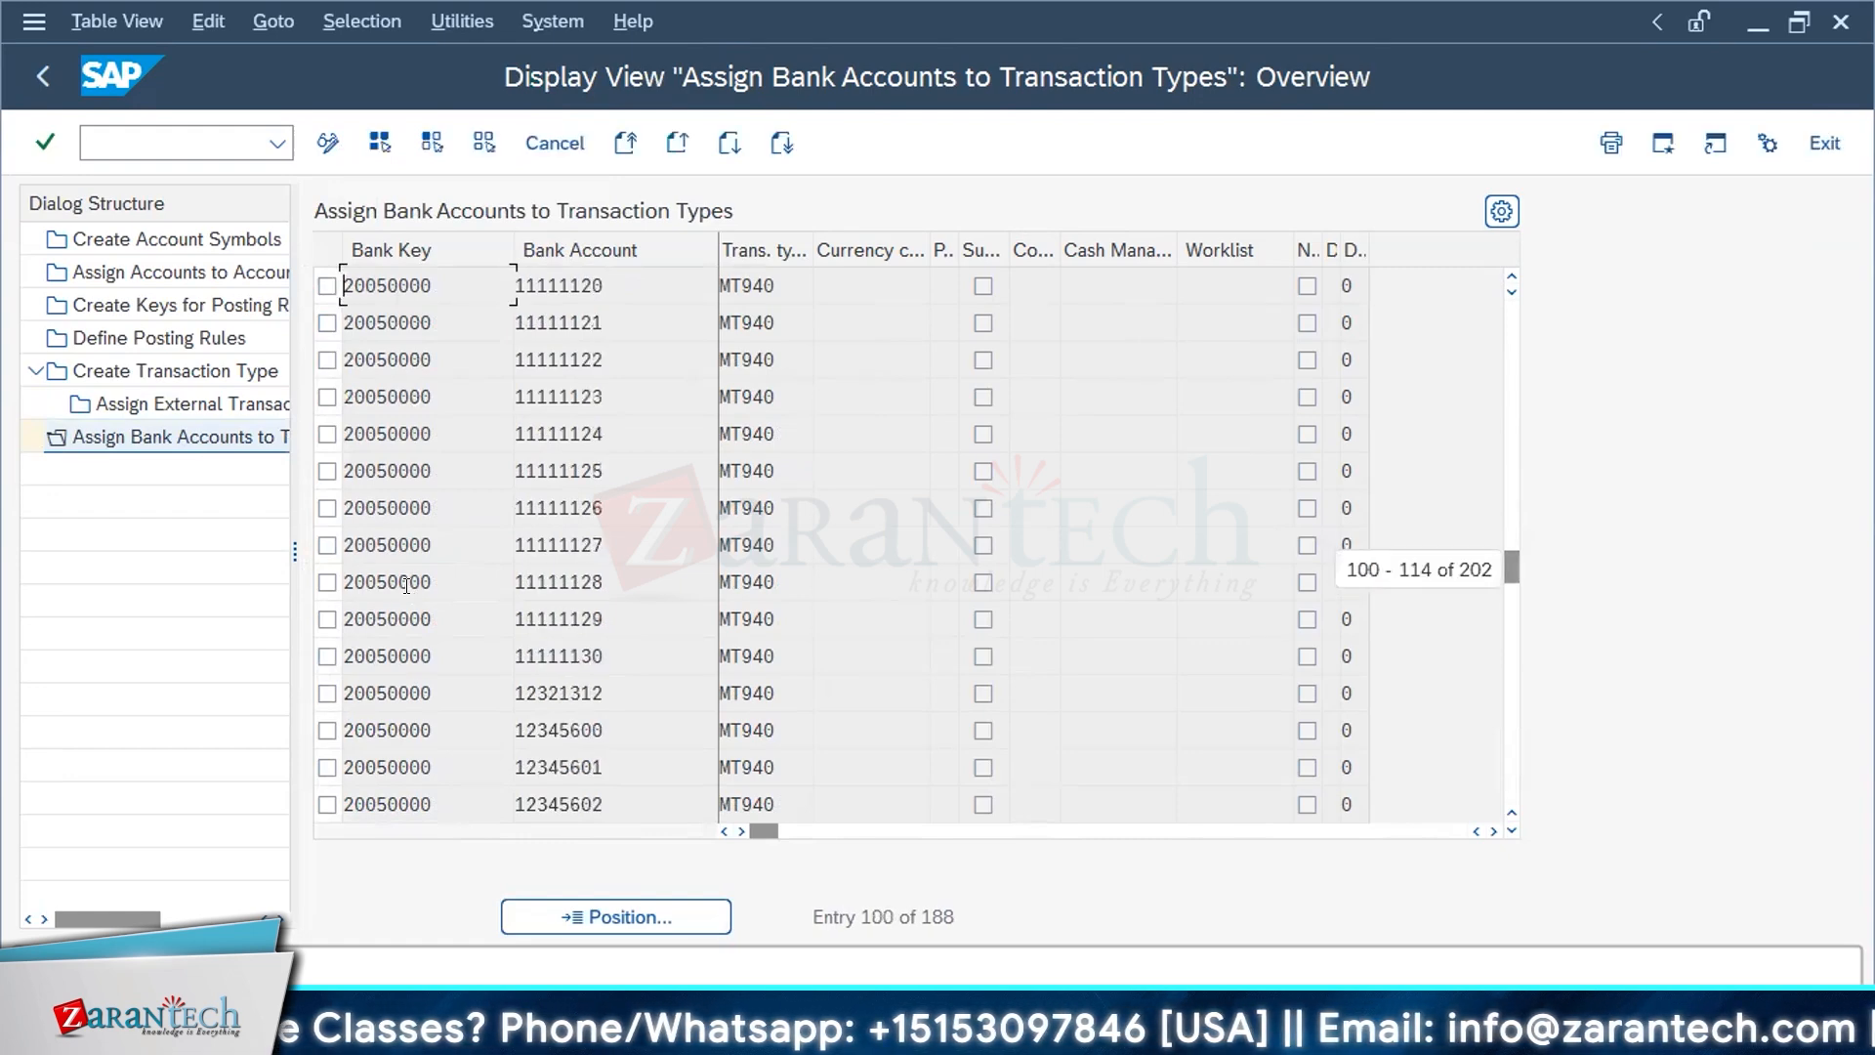
{"action": "scroll", "coordinate": [406, 584], "scroll_direction": "down", "scroll_amount": 12}
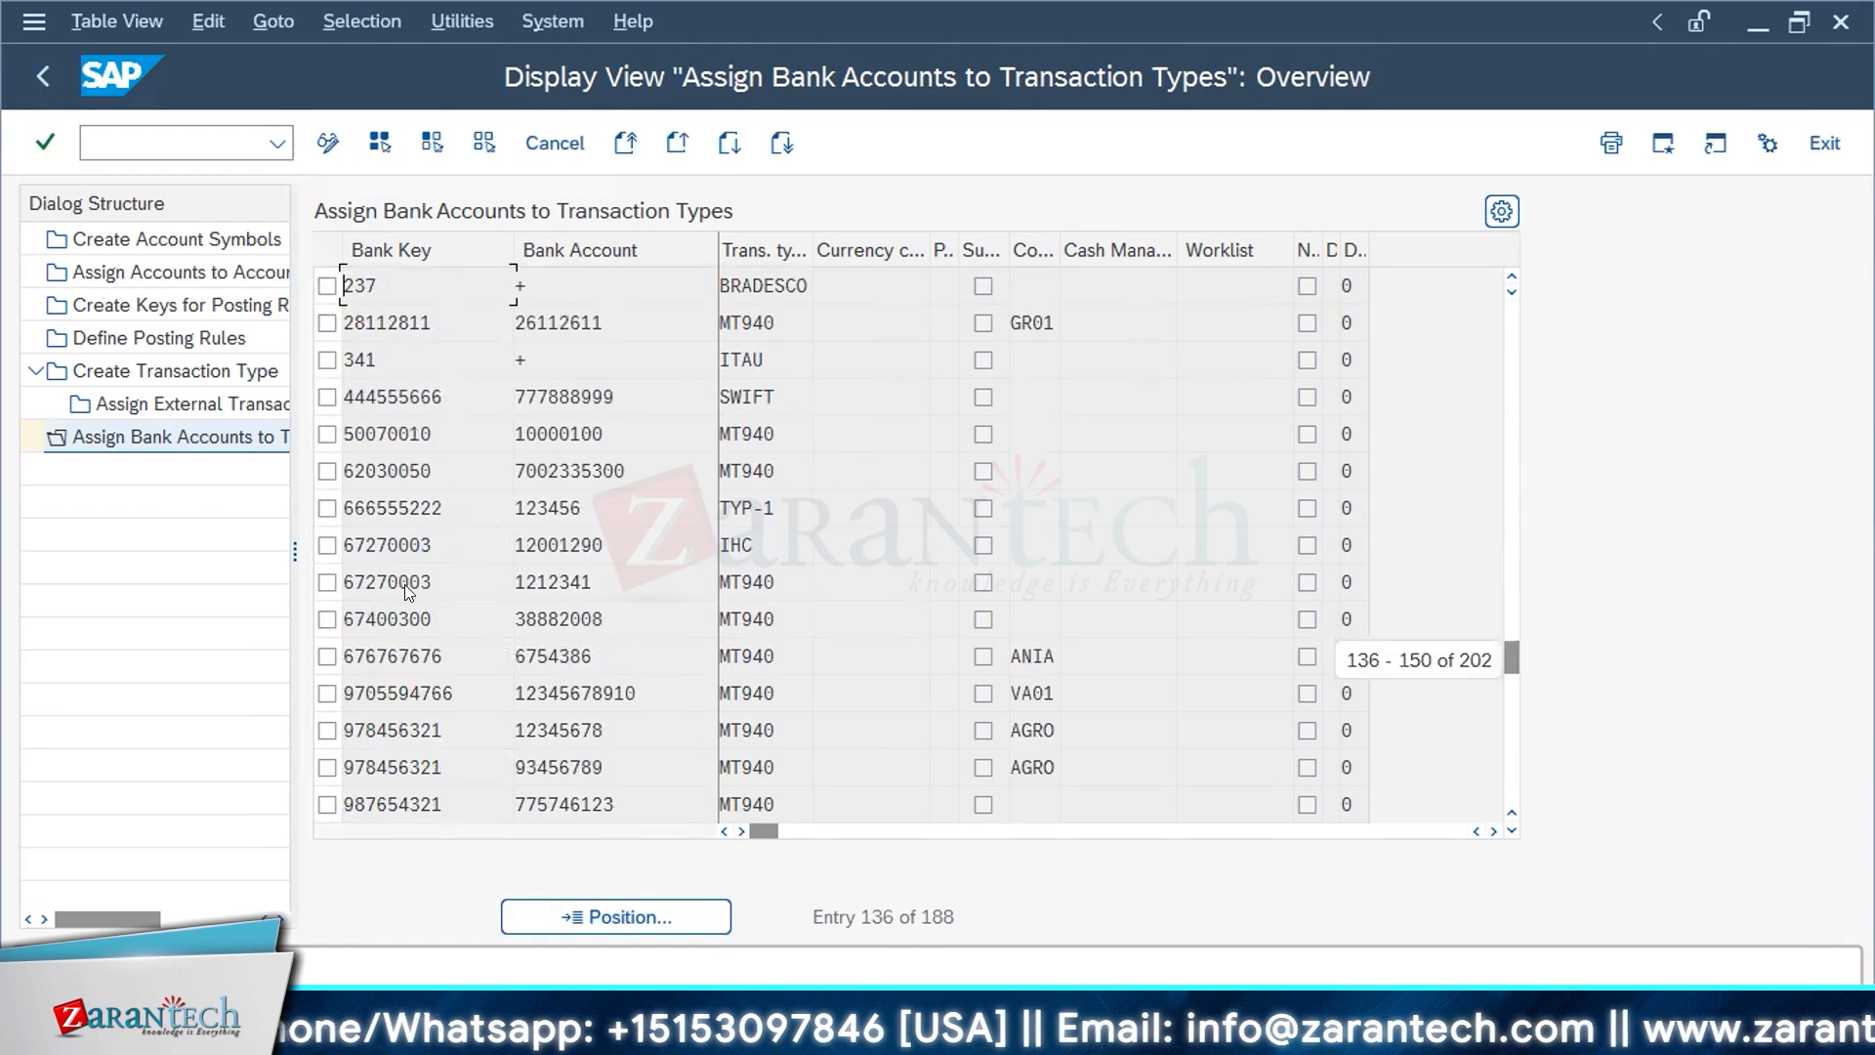
{"action": "scroll", "coordinate": [404, 586], "scroll_direction": "up", "scroll_amount": 6}
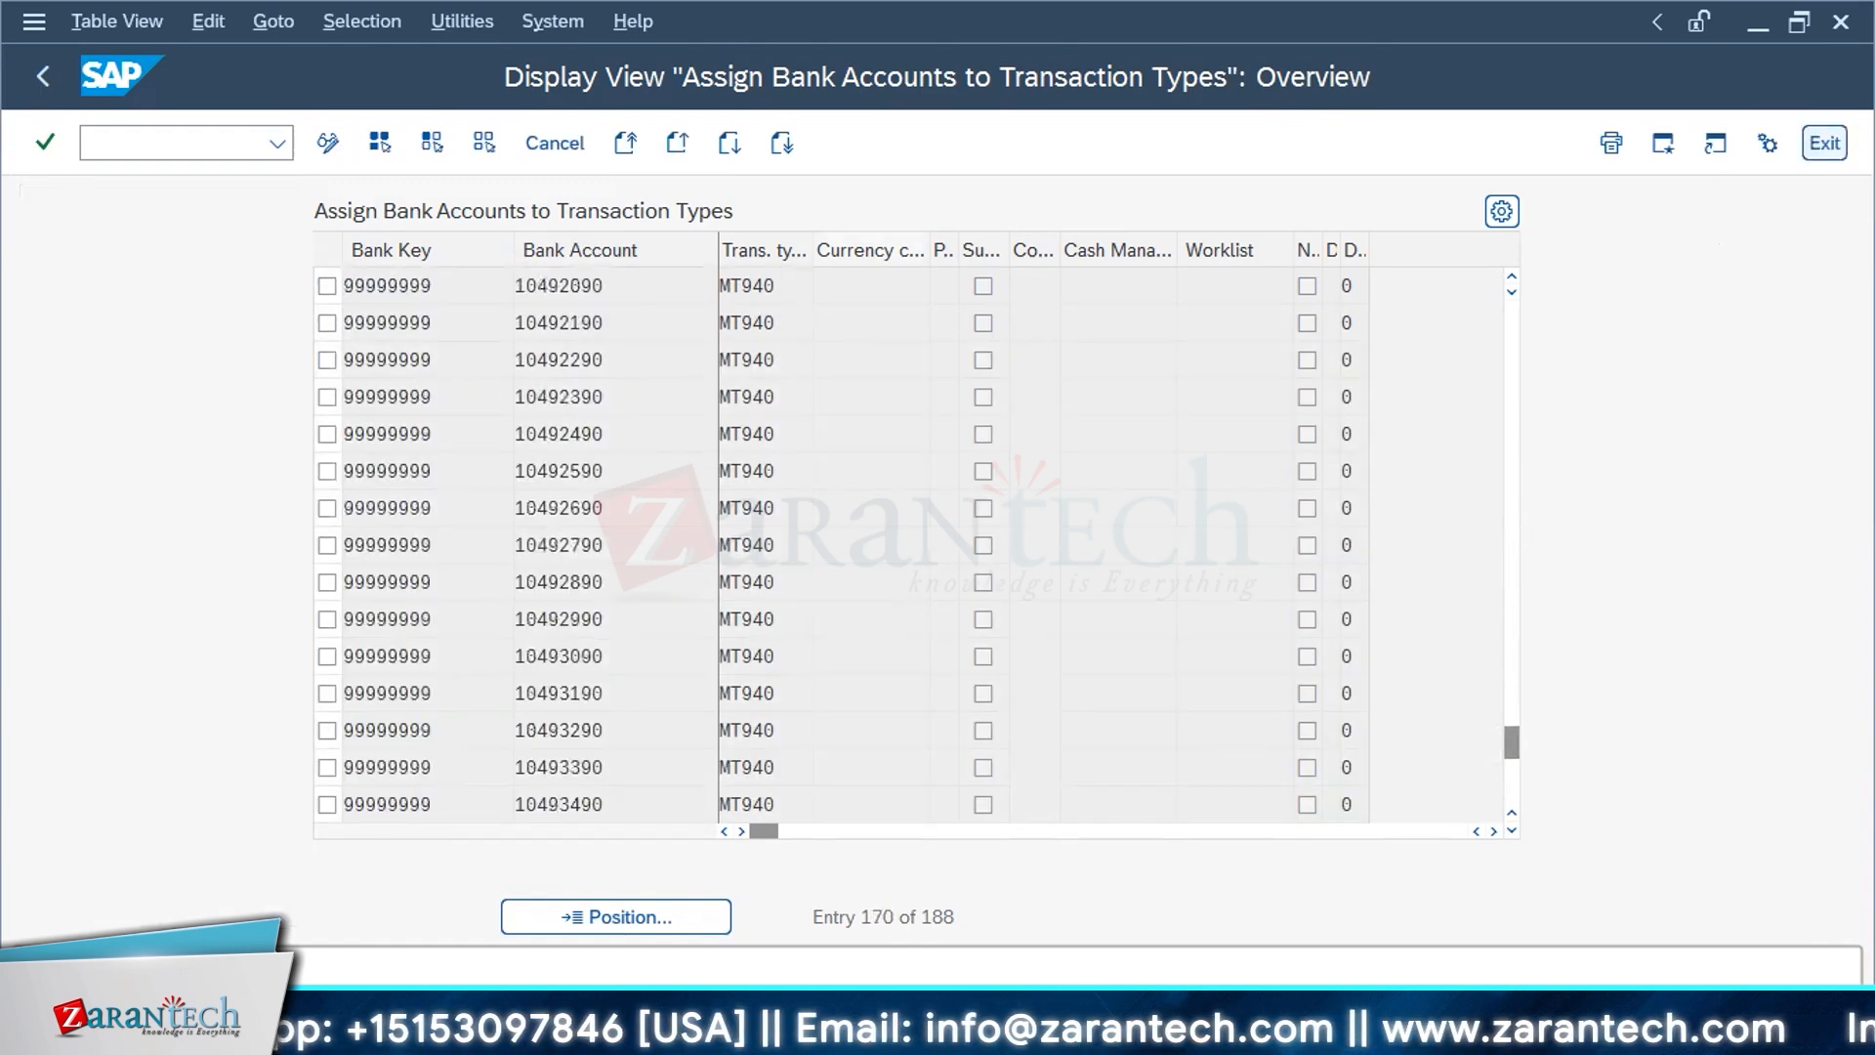
{"action": "left_click", "coordinate": [1824, 143]}
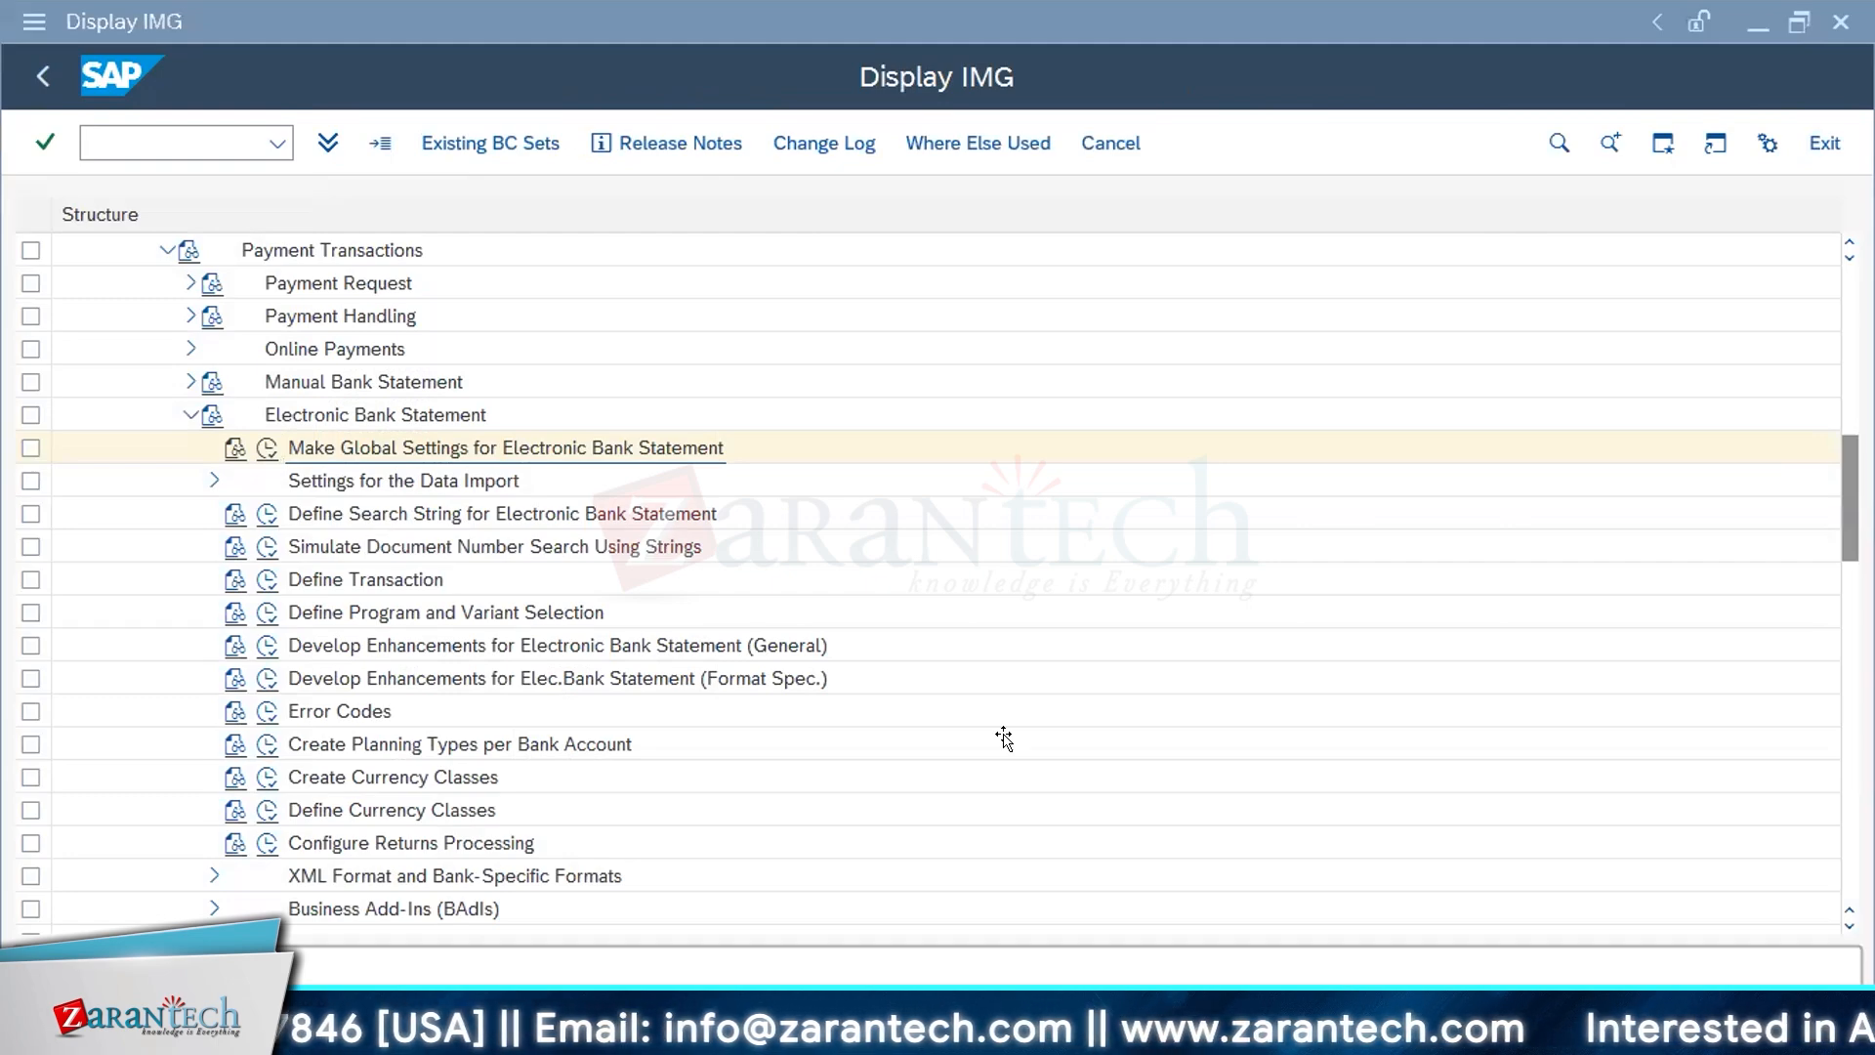
Step: Switch to SAP FI Bank Configuration.docx in Word and go back to section 6 on assigning external transaction types to posting rules
{"action": "key", "text": "alt+Tab"}
{"action": "scroll", "coordinate": [1009, 738], "scroll_direction": "down", "scroll_amount": 10}
{"action": "scroll", "coordinate": [1010, 738], "scroll_direction": "down", "scroll_amount": 15}
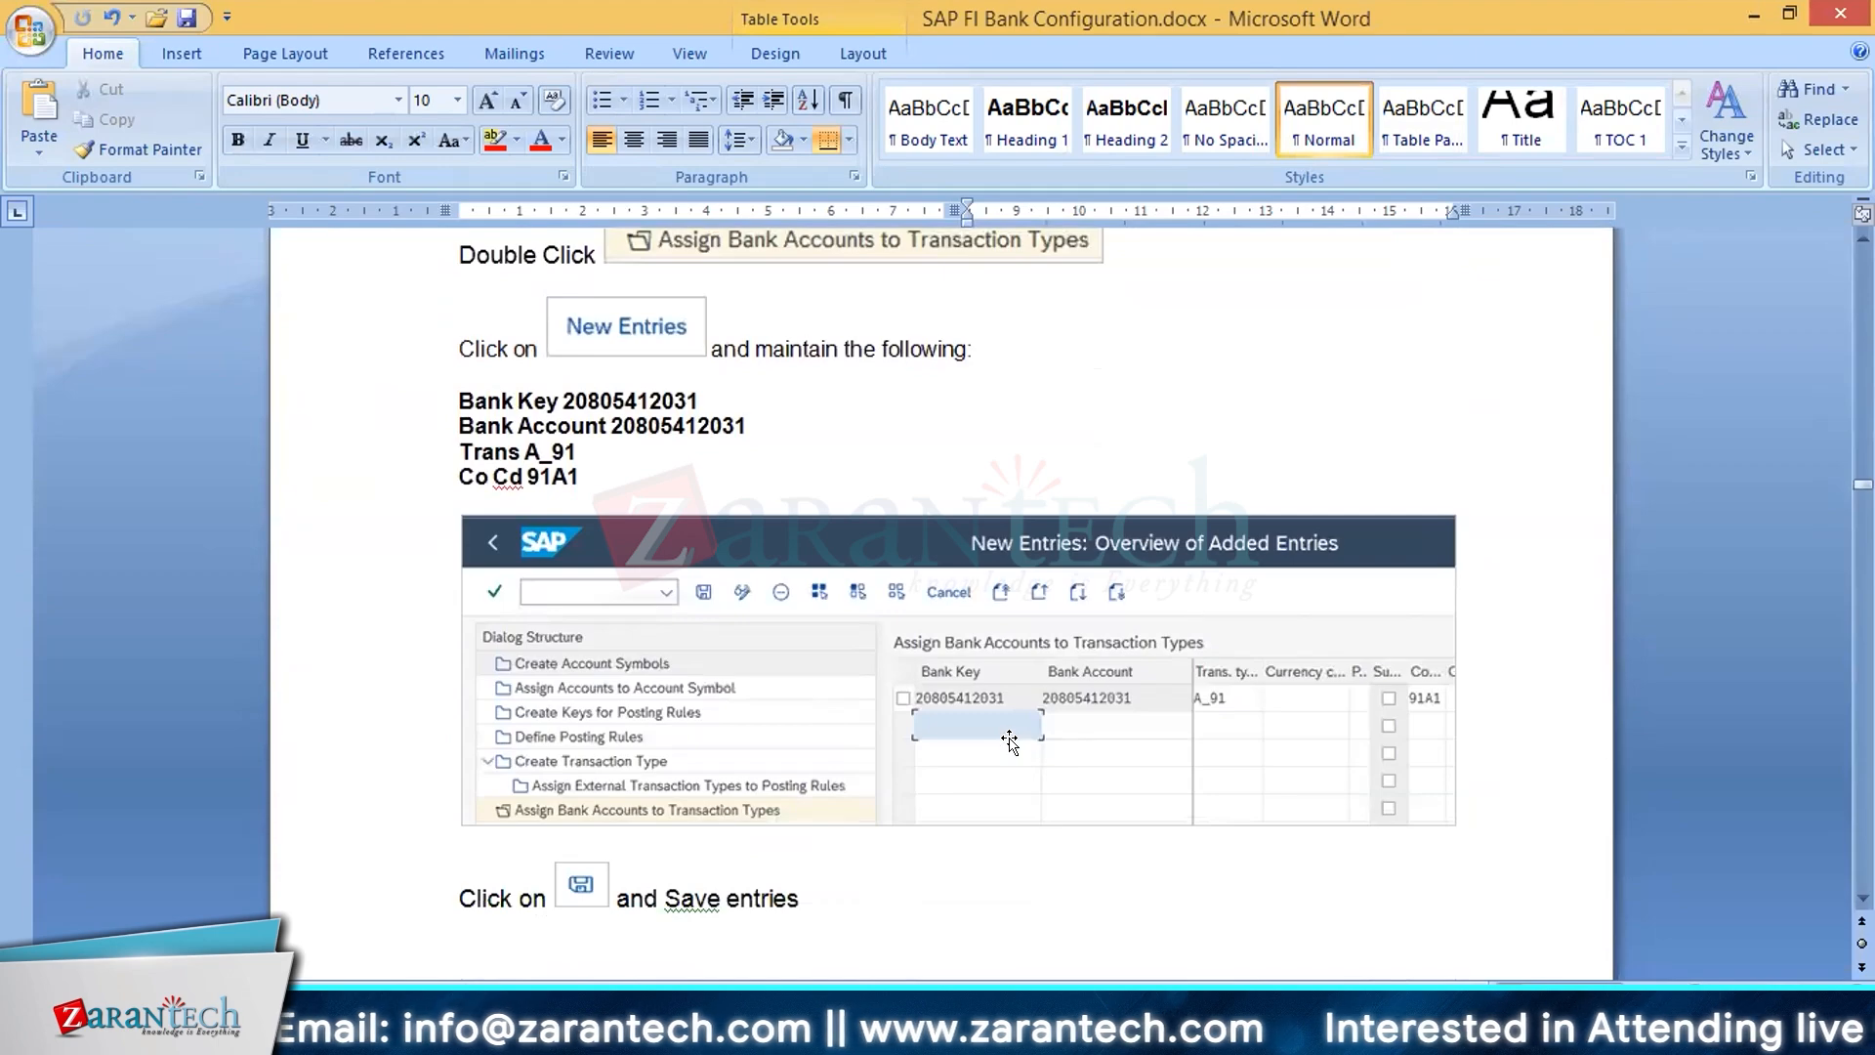
{"action": "scroll", "coordinate": [1010, 742], "scroll_direction": "up", "scroll_amount": 7}
{"action": "scroll", "coordinate": [1009, 739], "scroll_direction": "down", "scroll_amount": 14}
{"action": "scroll", "coordinate": [1009, 738], "scroll_direction": "up", "scroll_amount": 12}
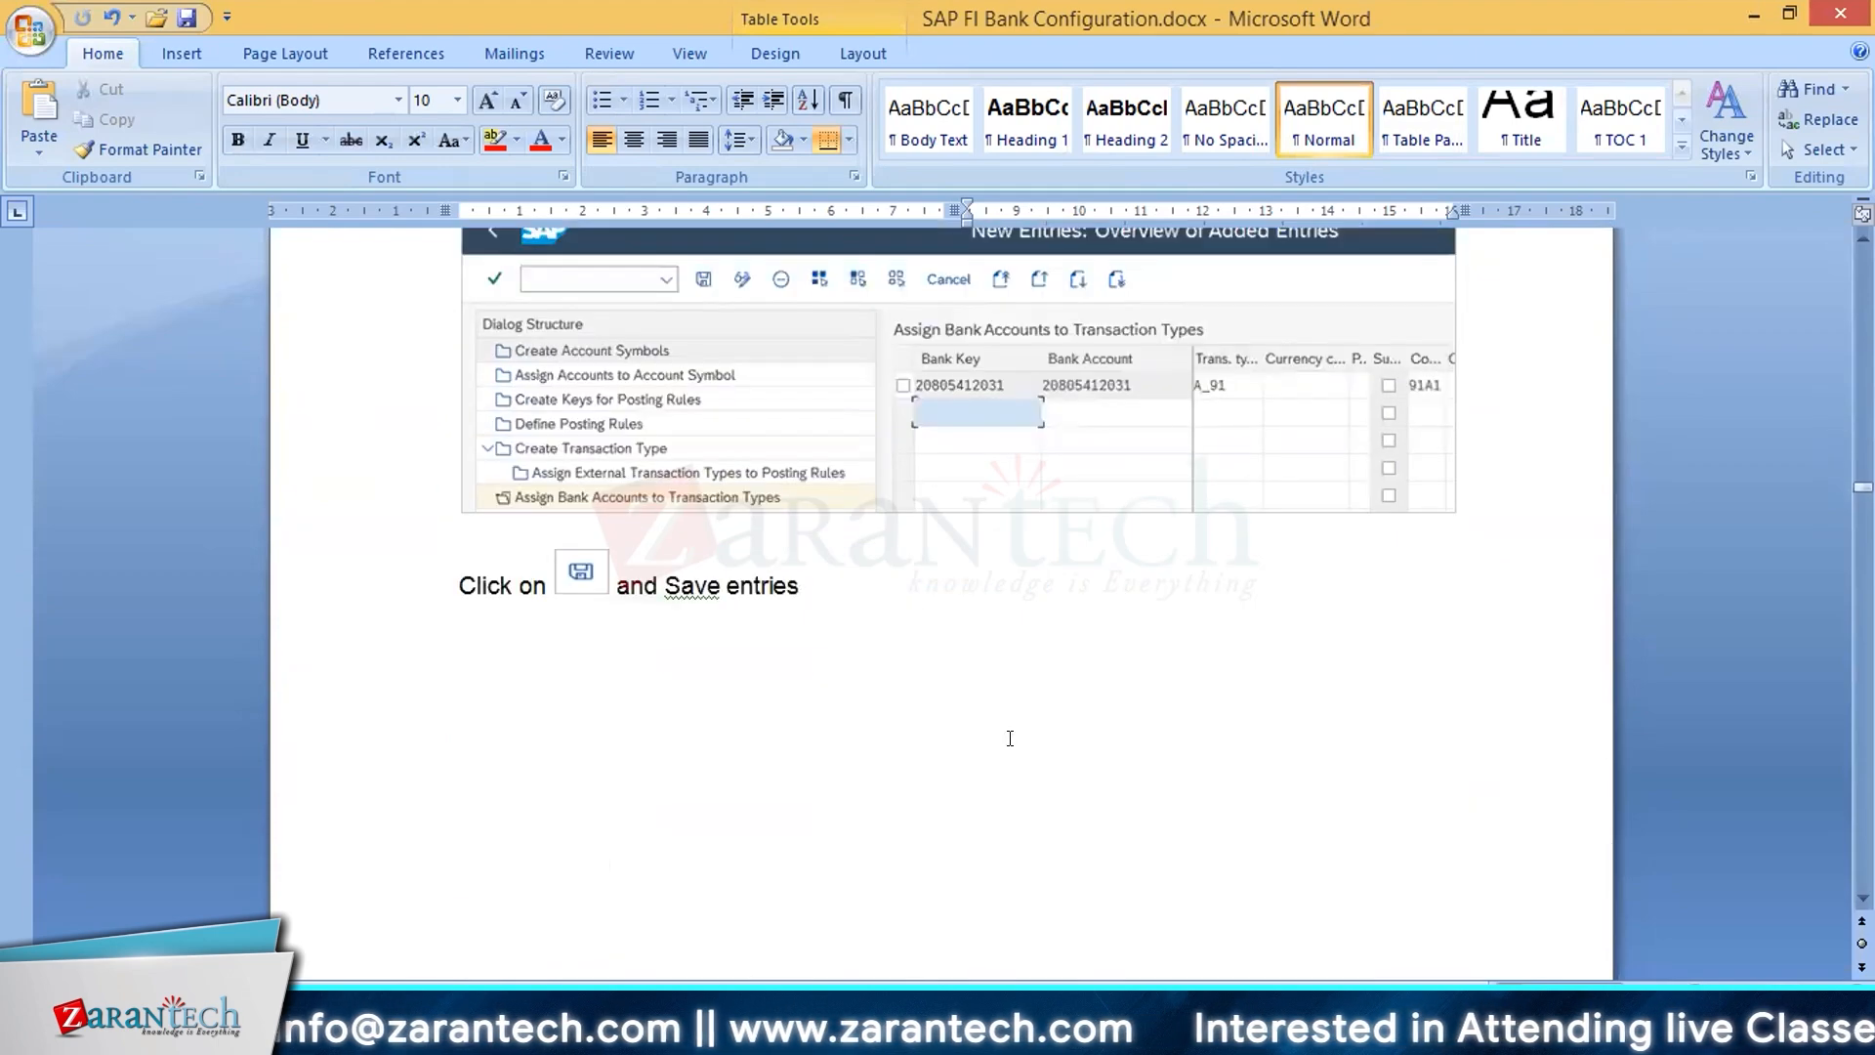
{"action": "scroll", "coordinate": [1107, 514], "scroll_direction": "up", "scroll_amount": 16}
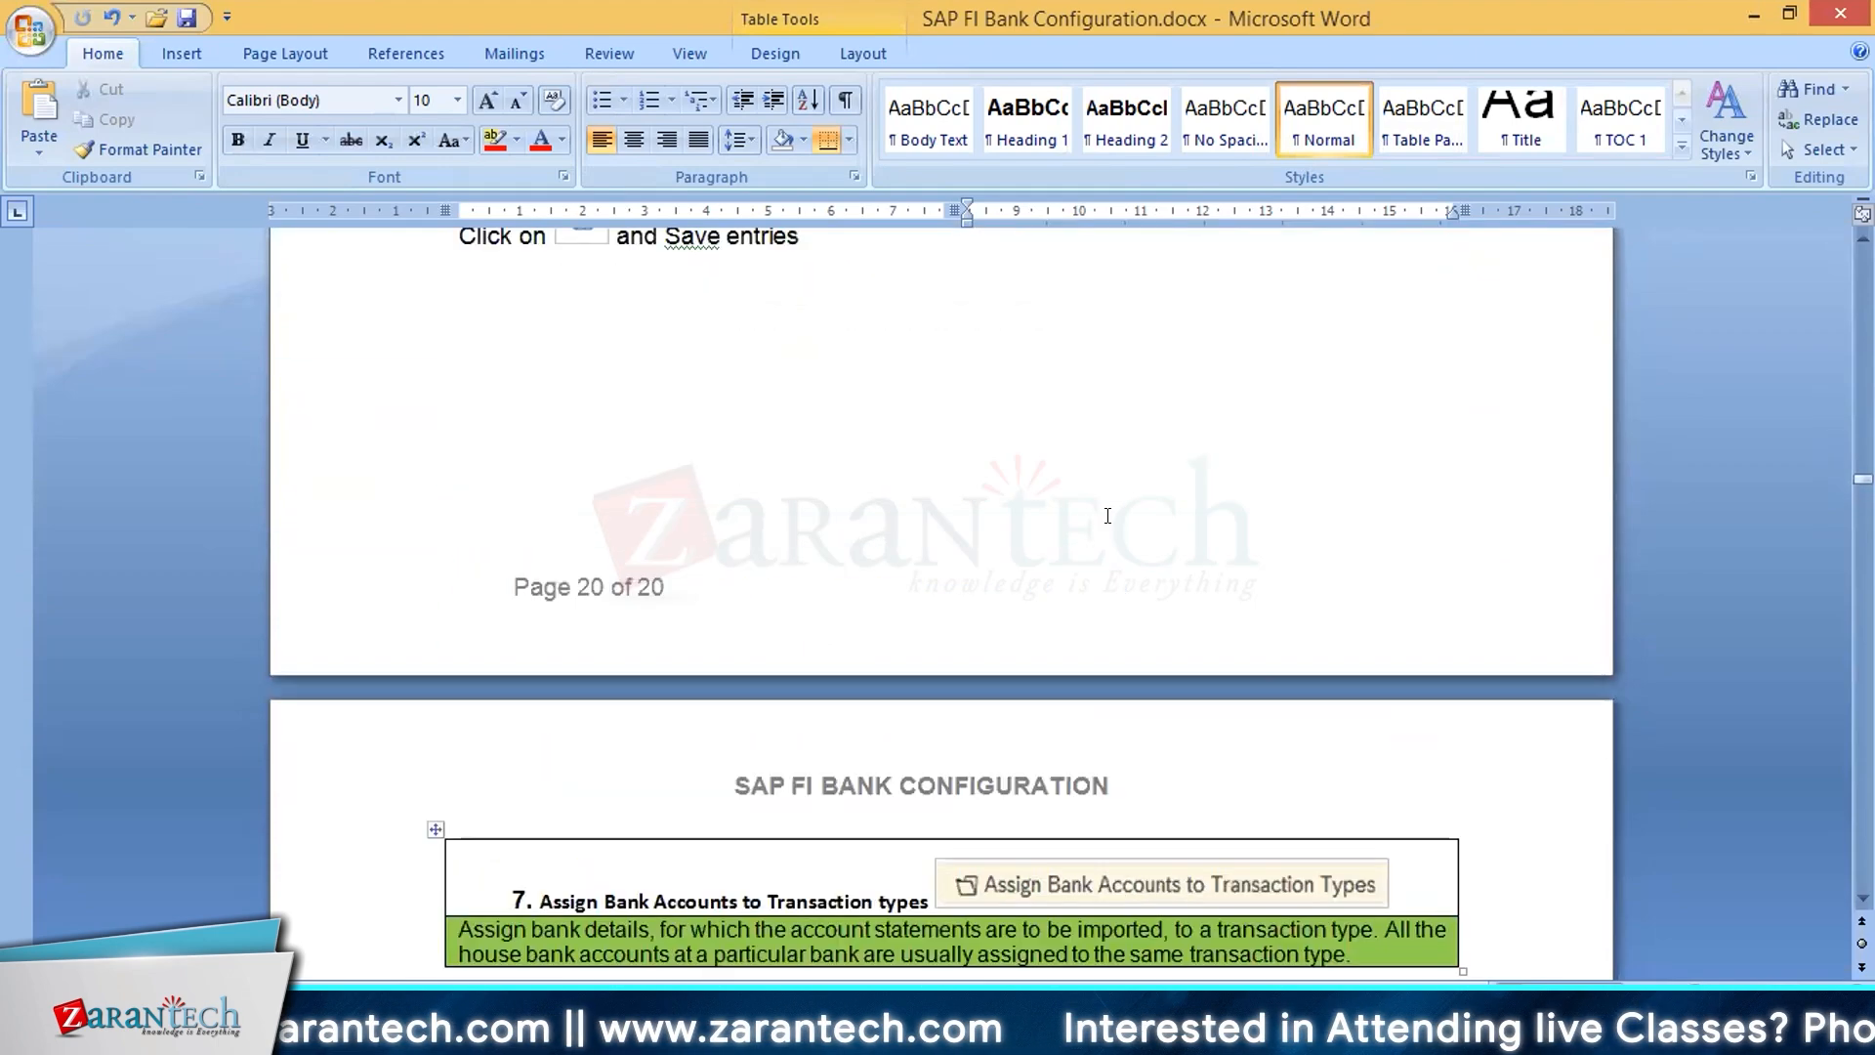
{"action": "scroll", "coordinate": [1107, 514], "scroll_direction": "down", "scroll_amount": 20}
{"action": "scroll", "coordinate": [1107, 514], "scroll_direction": "up", "scroll_amount": 5}
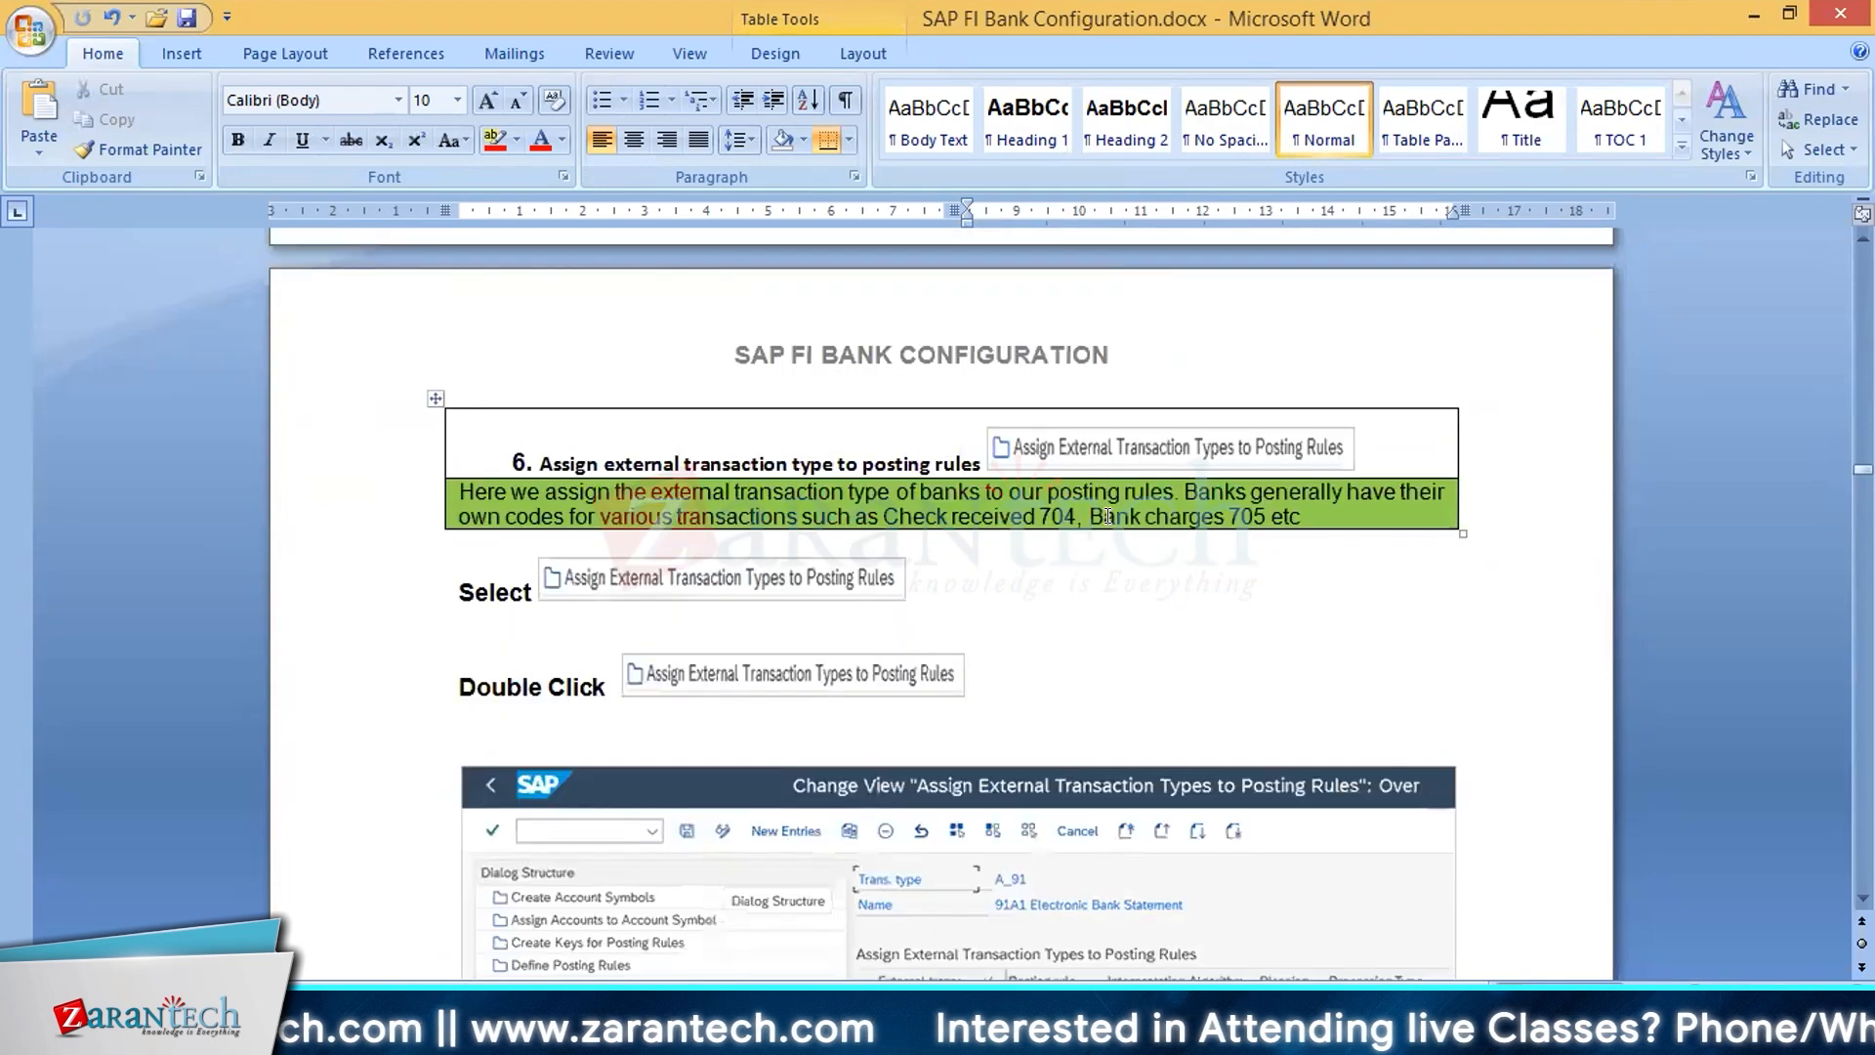
Step: Read the external transaction type entries in section 6 and the bank account assignment for transaction type A_91 in section 7
{"action": "scroll", "coordinate": [735, 469], "scroll_direction": "down", "scroll_amount": 7}
{"action": "scroll", "coordinate": [734, 468], "scroll_direction": "down", "scroll_amount": 5}
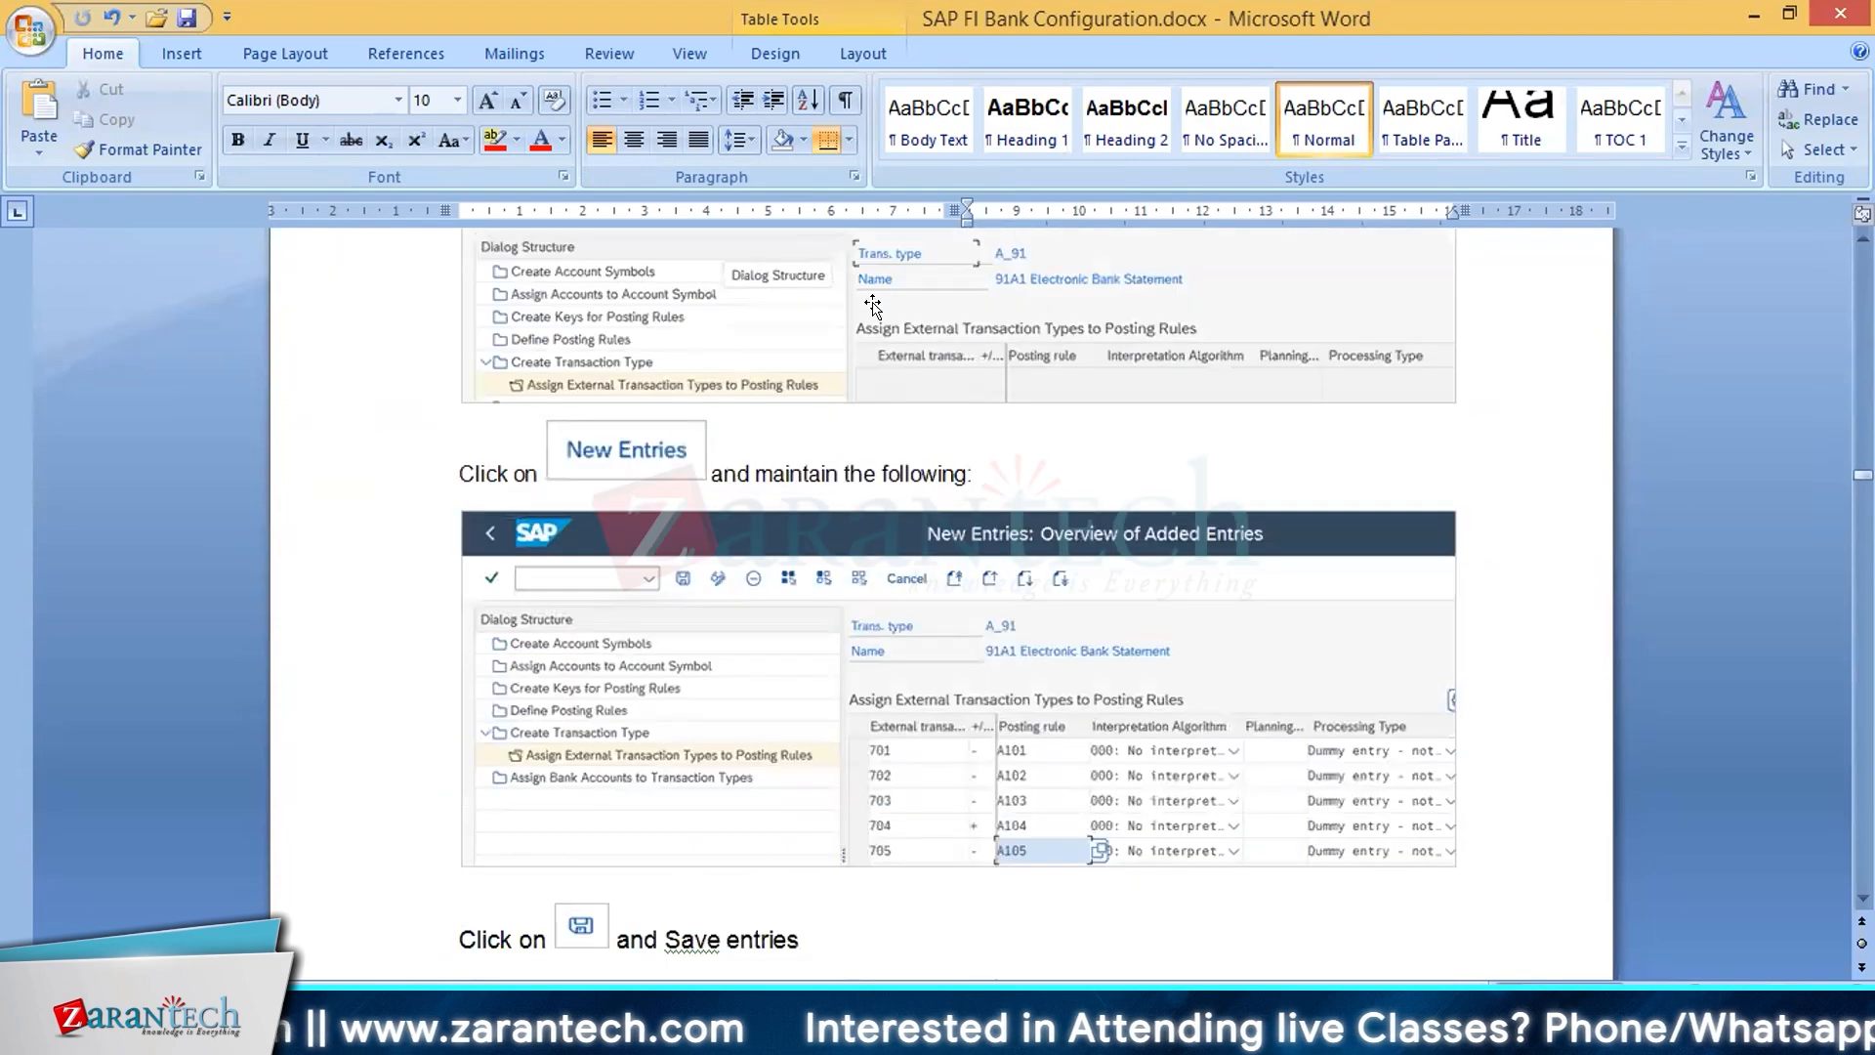
{"action": "scroll", "coordinate": [654, 547], "scroll_direction": "down", "scroll_amount": 4}
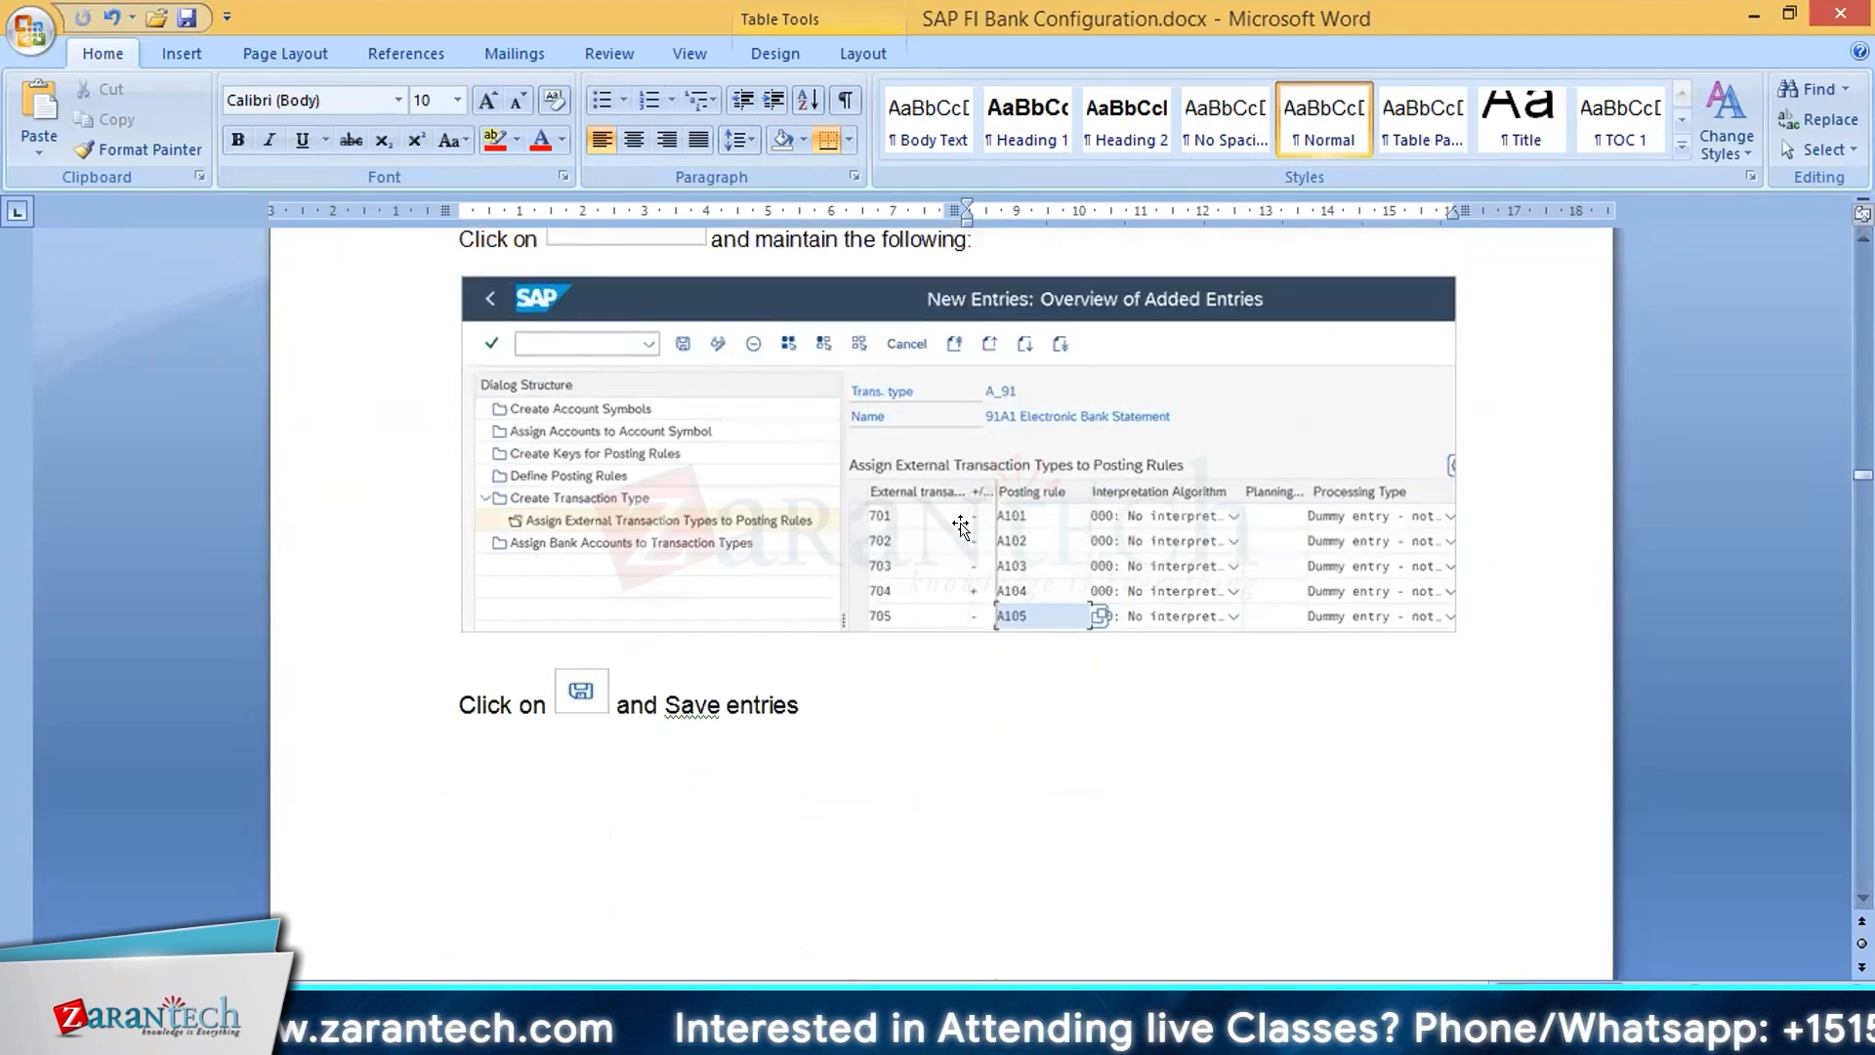
{"action": "scroll", "coordinate": [997, 562], "scroll_direction": "down", "scroll_amount": 9}
{"action": "scroll", "coordinate": [997, 562], "scroll_direction": "down", "scroll_amount": 4}
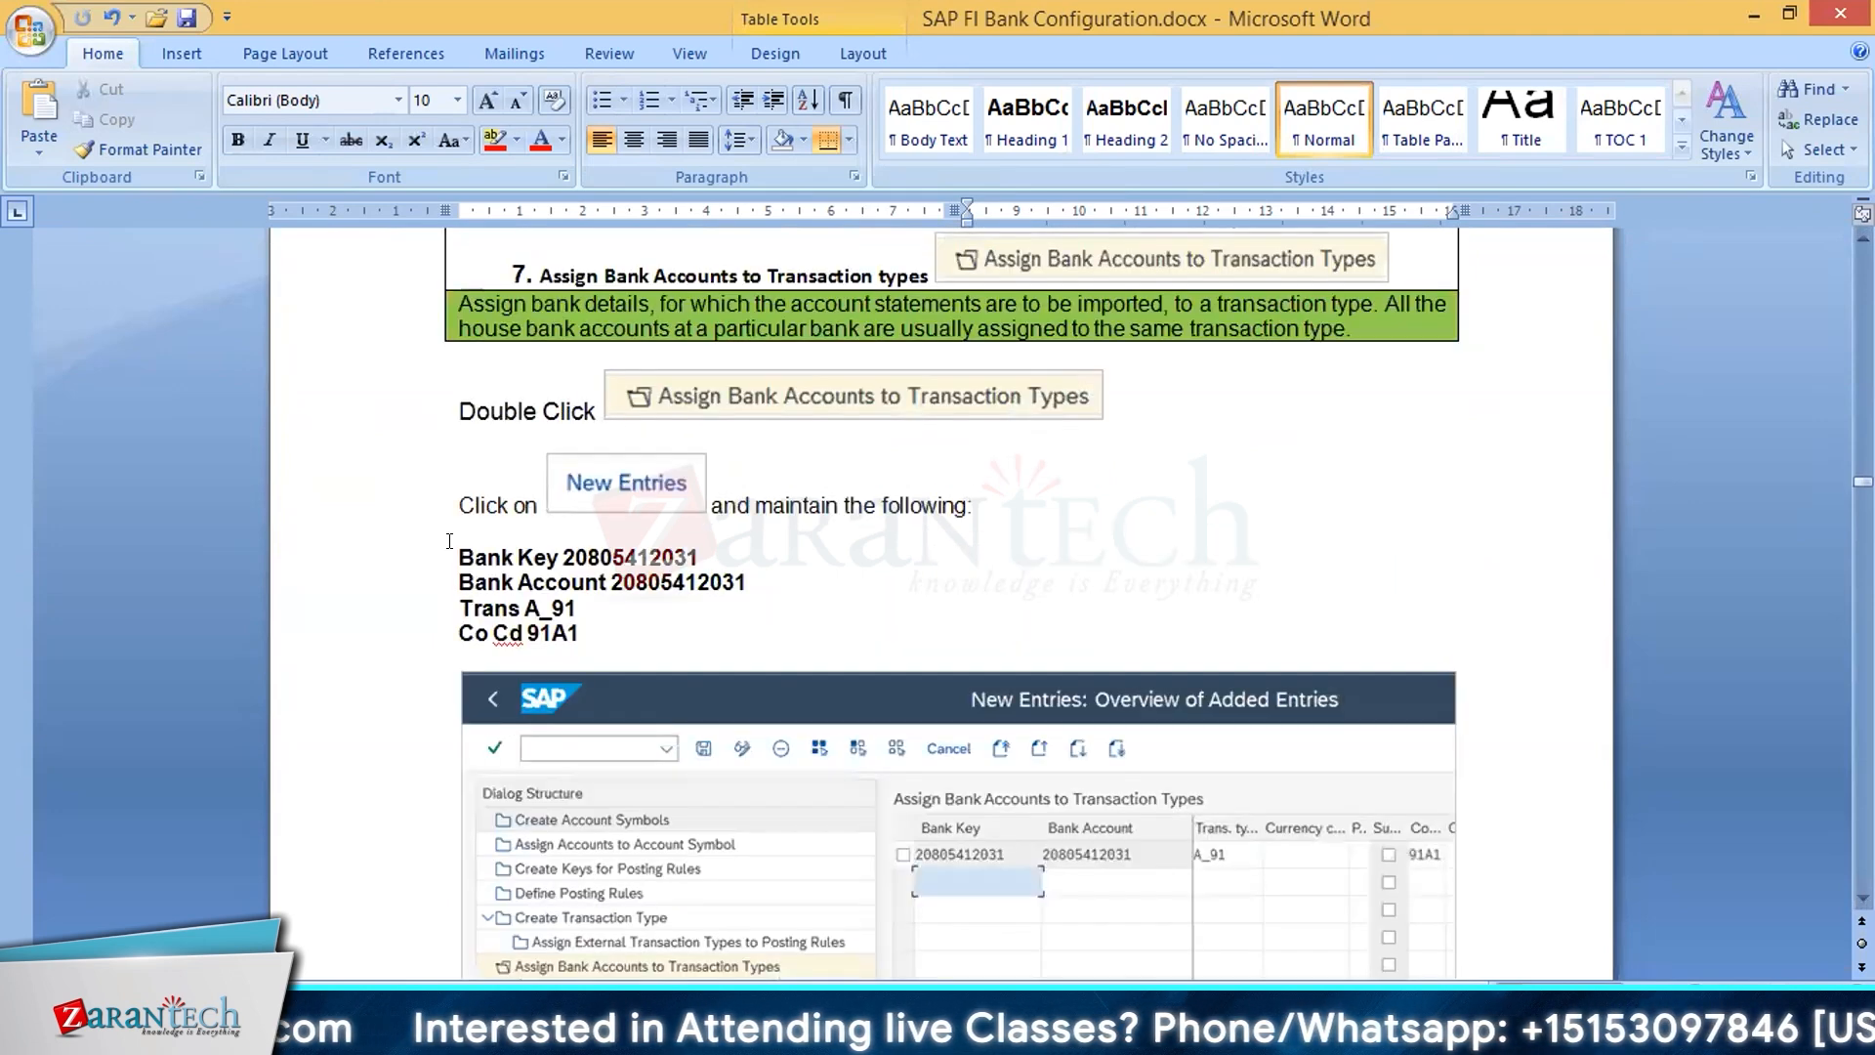
{"action": "left_click_drag", "start_coordinate": [451, 547], "coordinate": [739, 612]}
{"action": "left_click", "coordinate": [742, 617]}
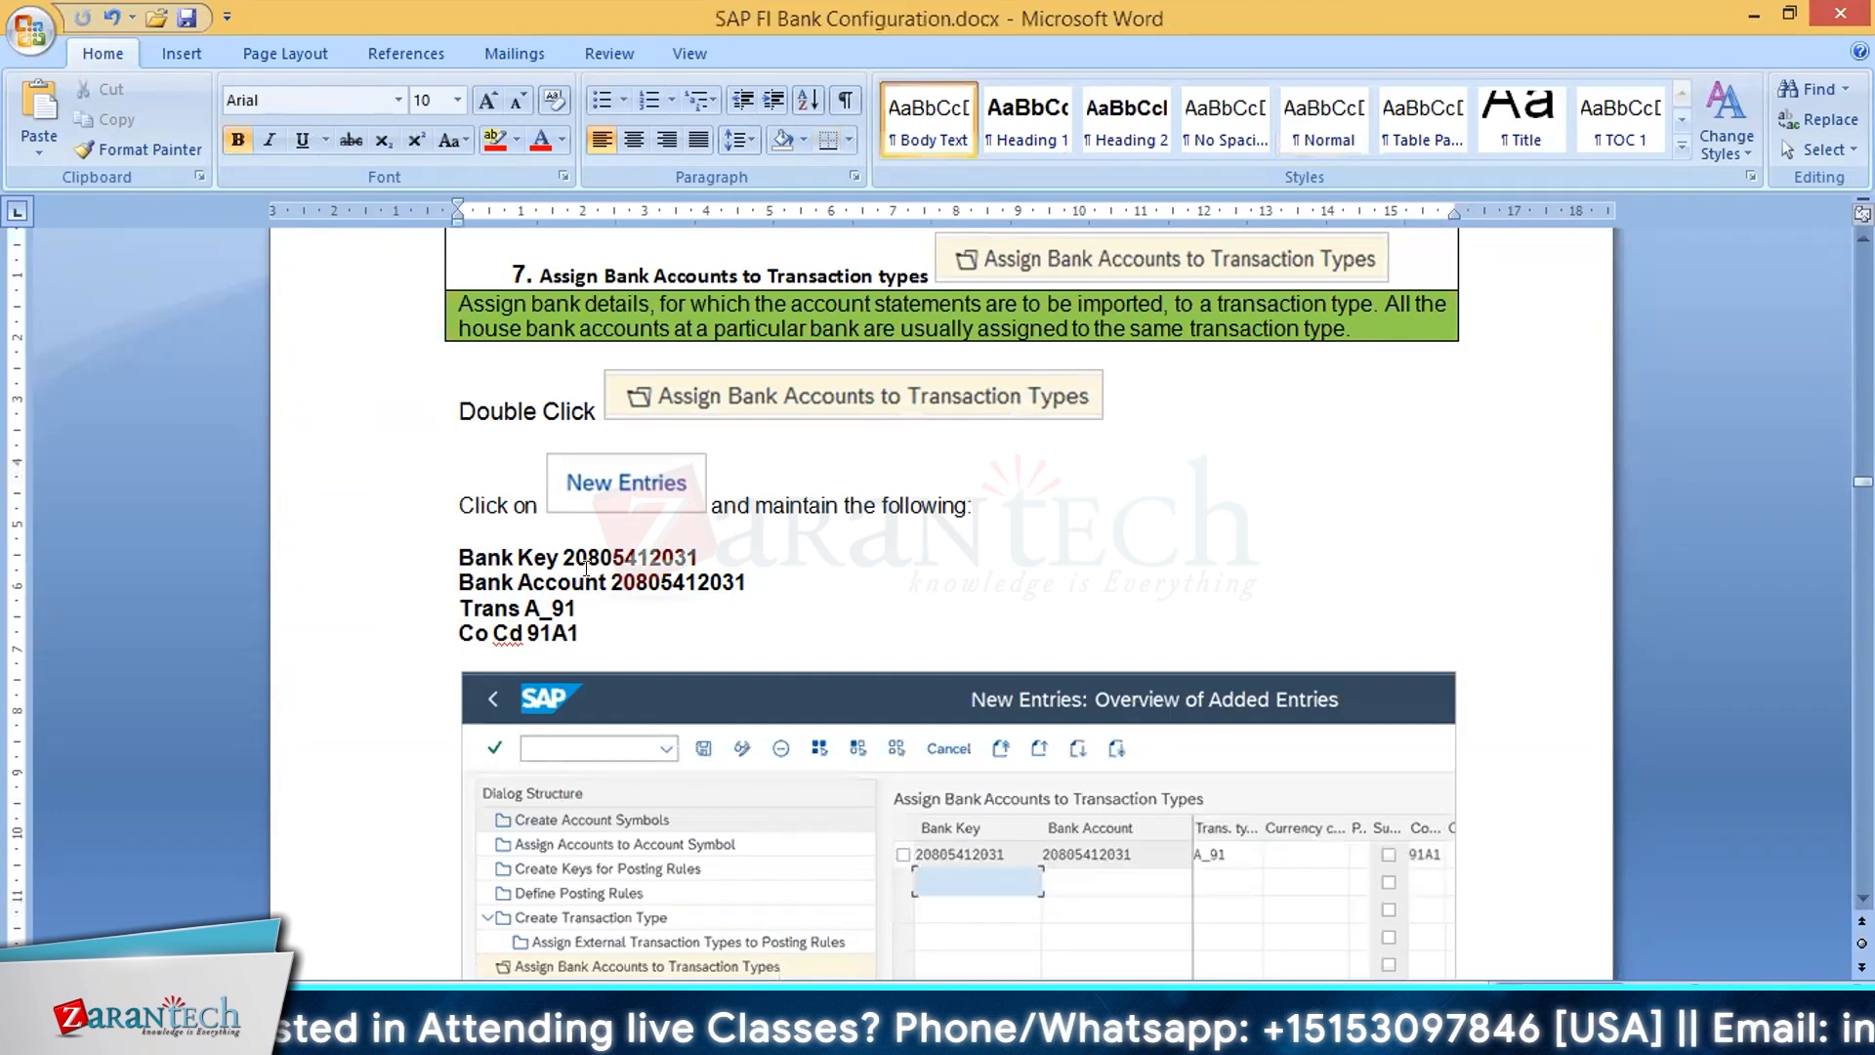
{"action": "scroll", "coordinate": [670, 619], "scroll_direction": "down", "scroll_amount": 3}
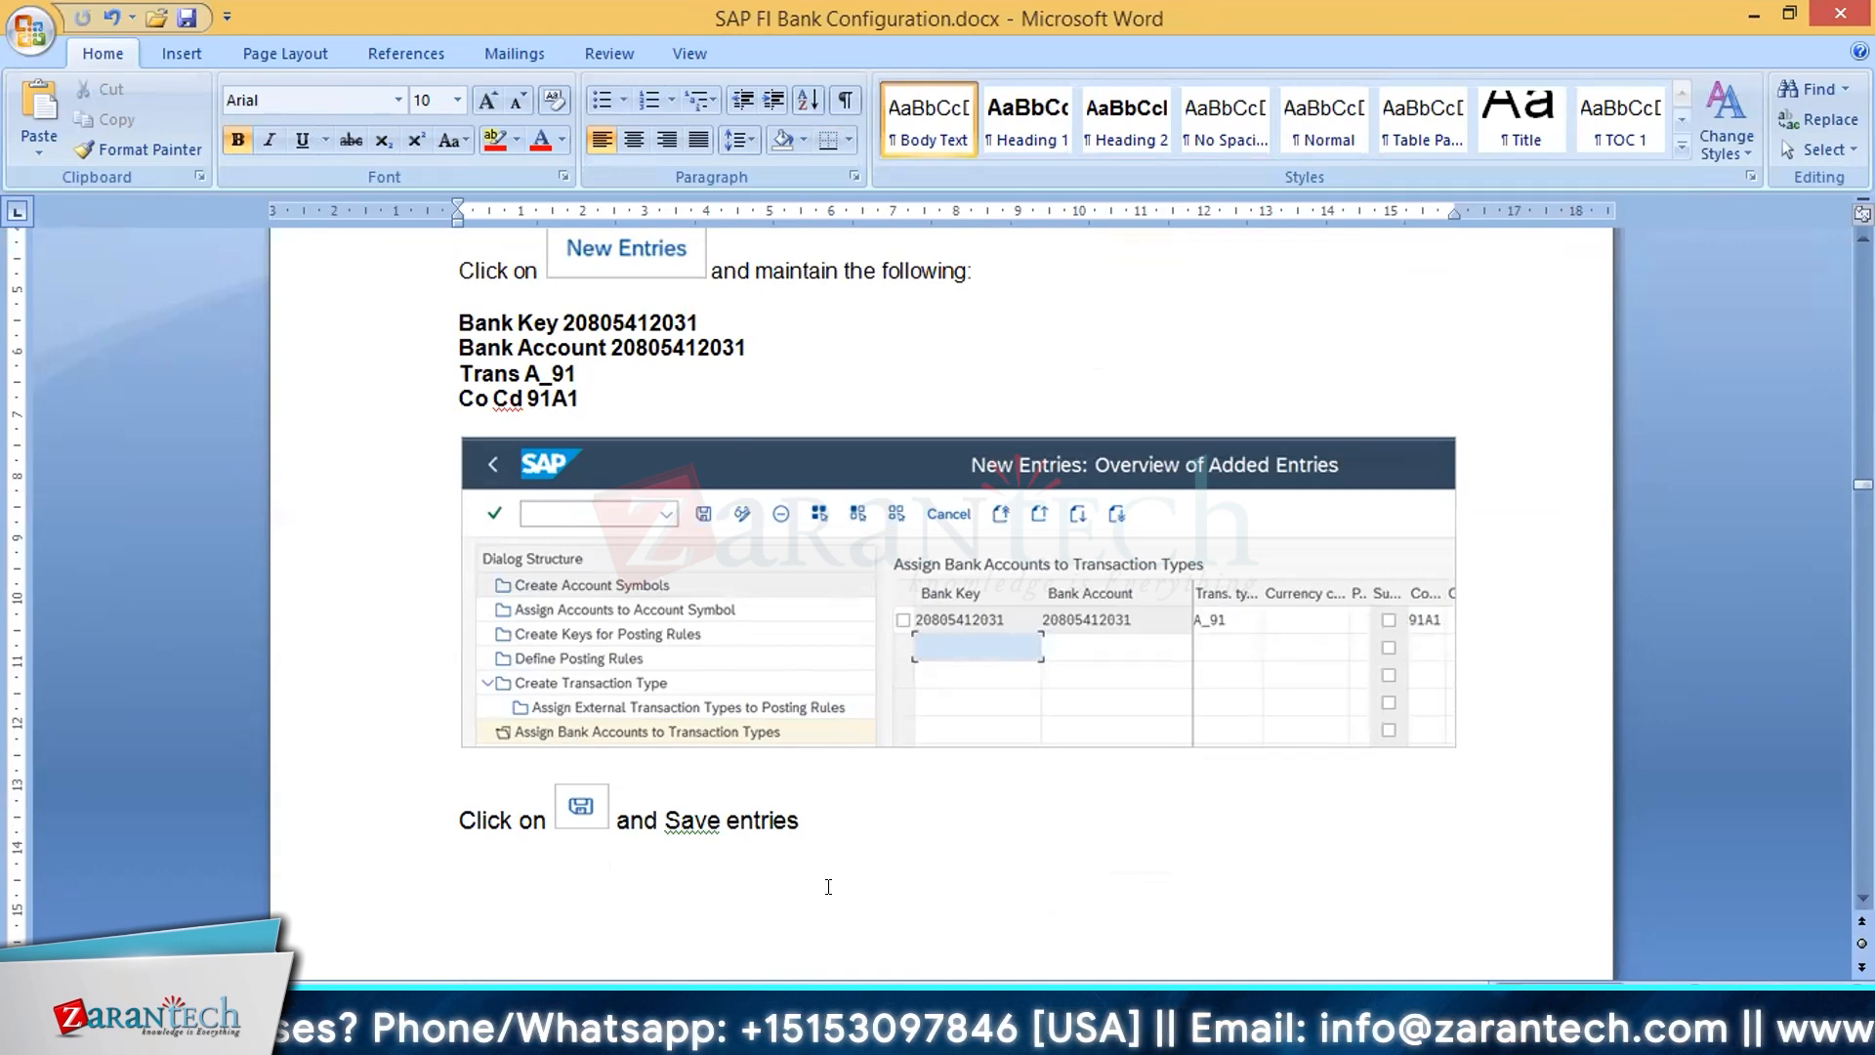
Step: Review section 8, Create and Assign Business Transactions, for the manual bank statement, including its transactions, posting rules and interpretation algorithm
{"action": "scroll", "coordinate": [828, 887], "scroll_direction": "down", "scroll_amount": 15}
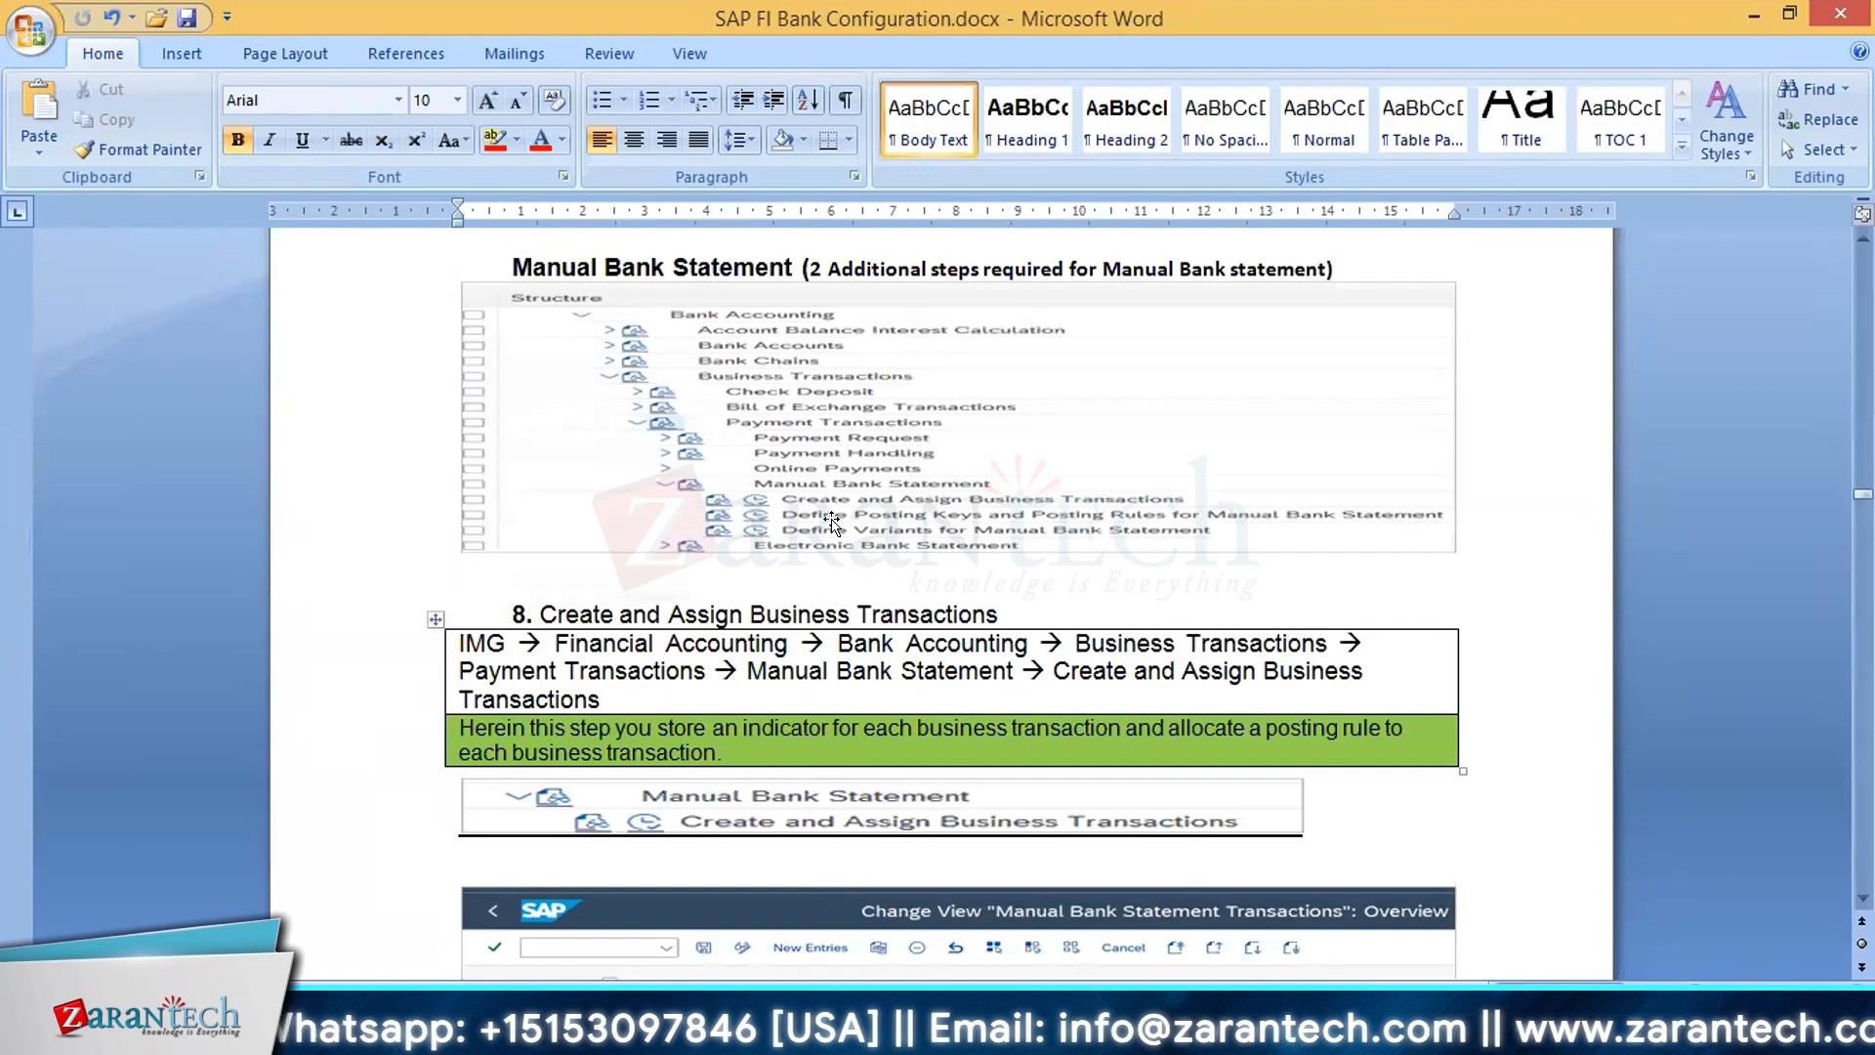
{"action": "scroll", "coordinate": [832, 523], "scroll_direction": "down", "scroll_amount": 3}
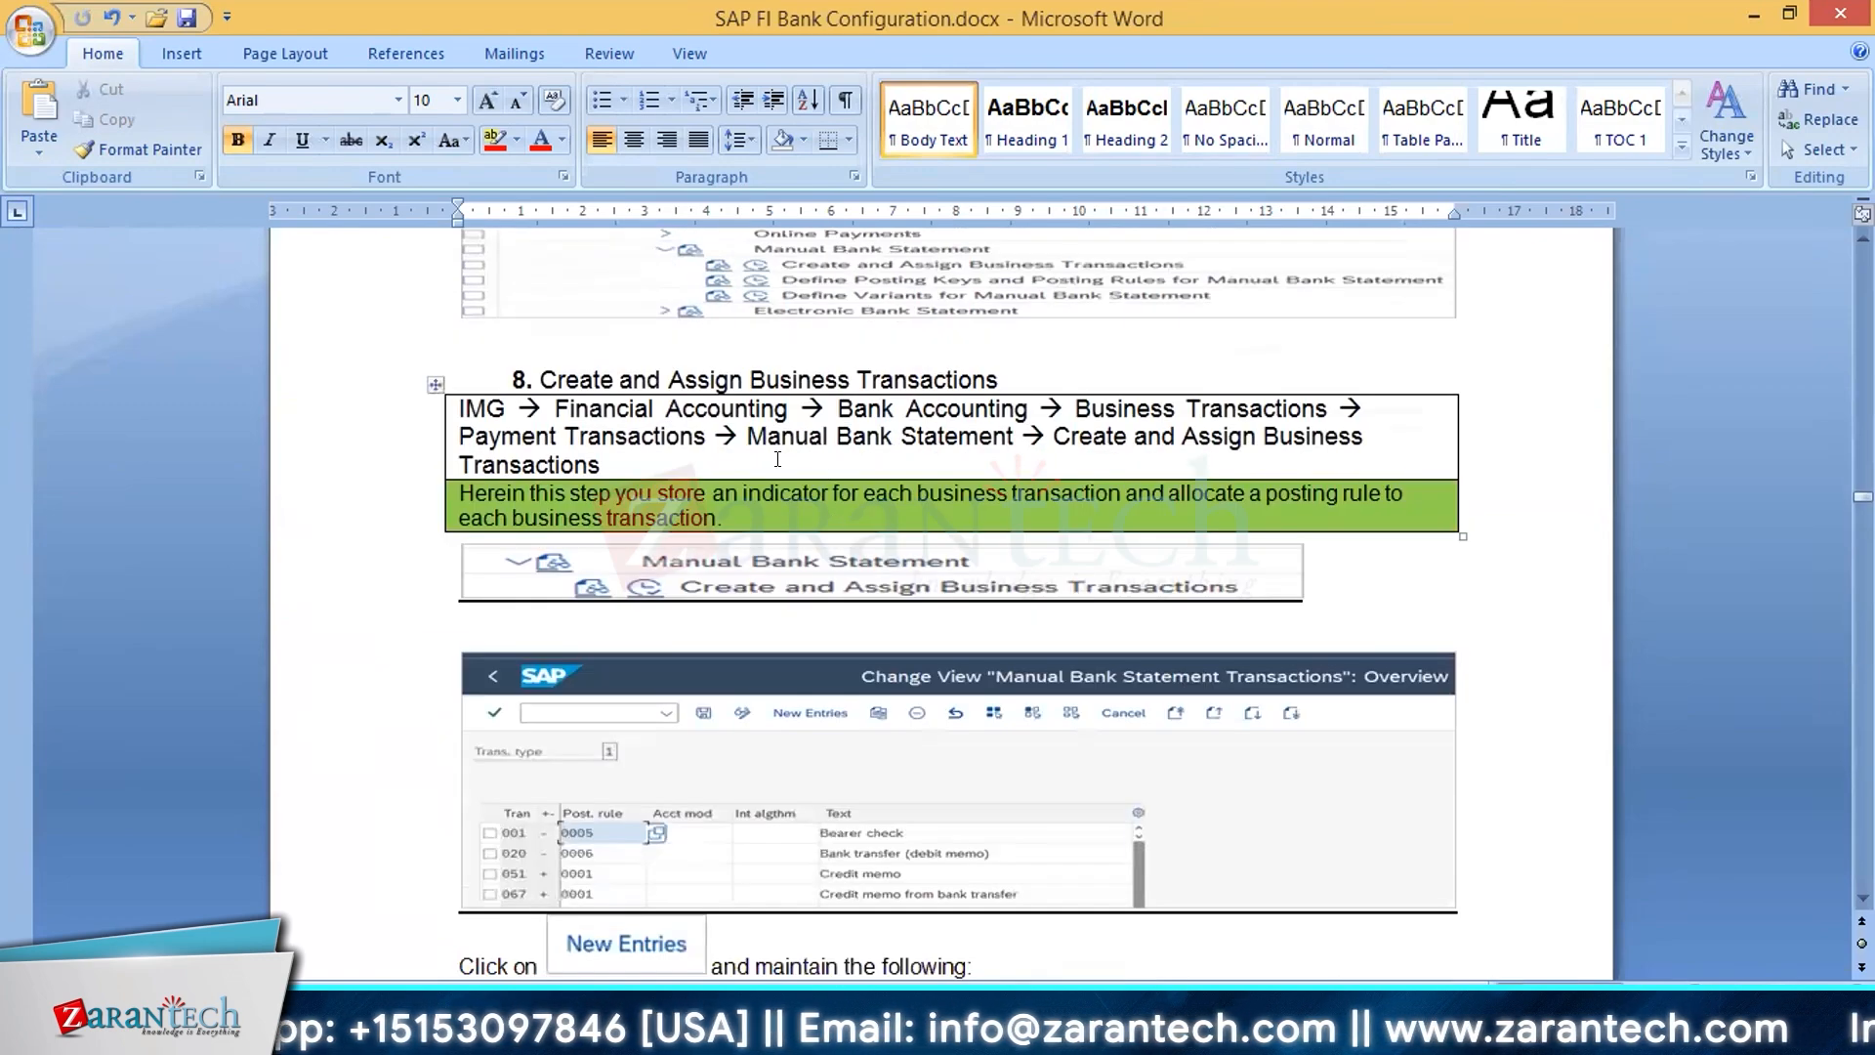
{"action": "scroll", "coordinate": [770, 523], "scroll_direction": "down", "scroll_amount": 3}
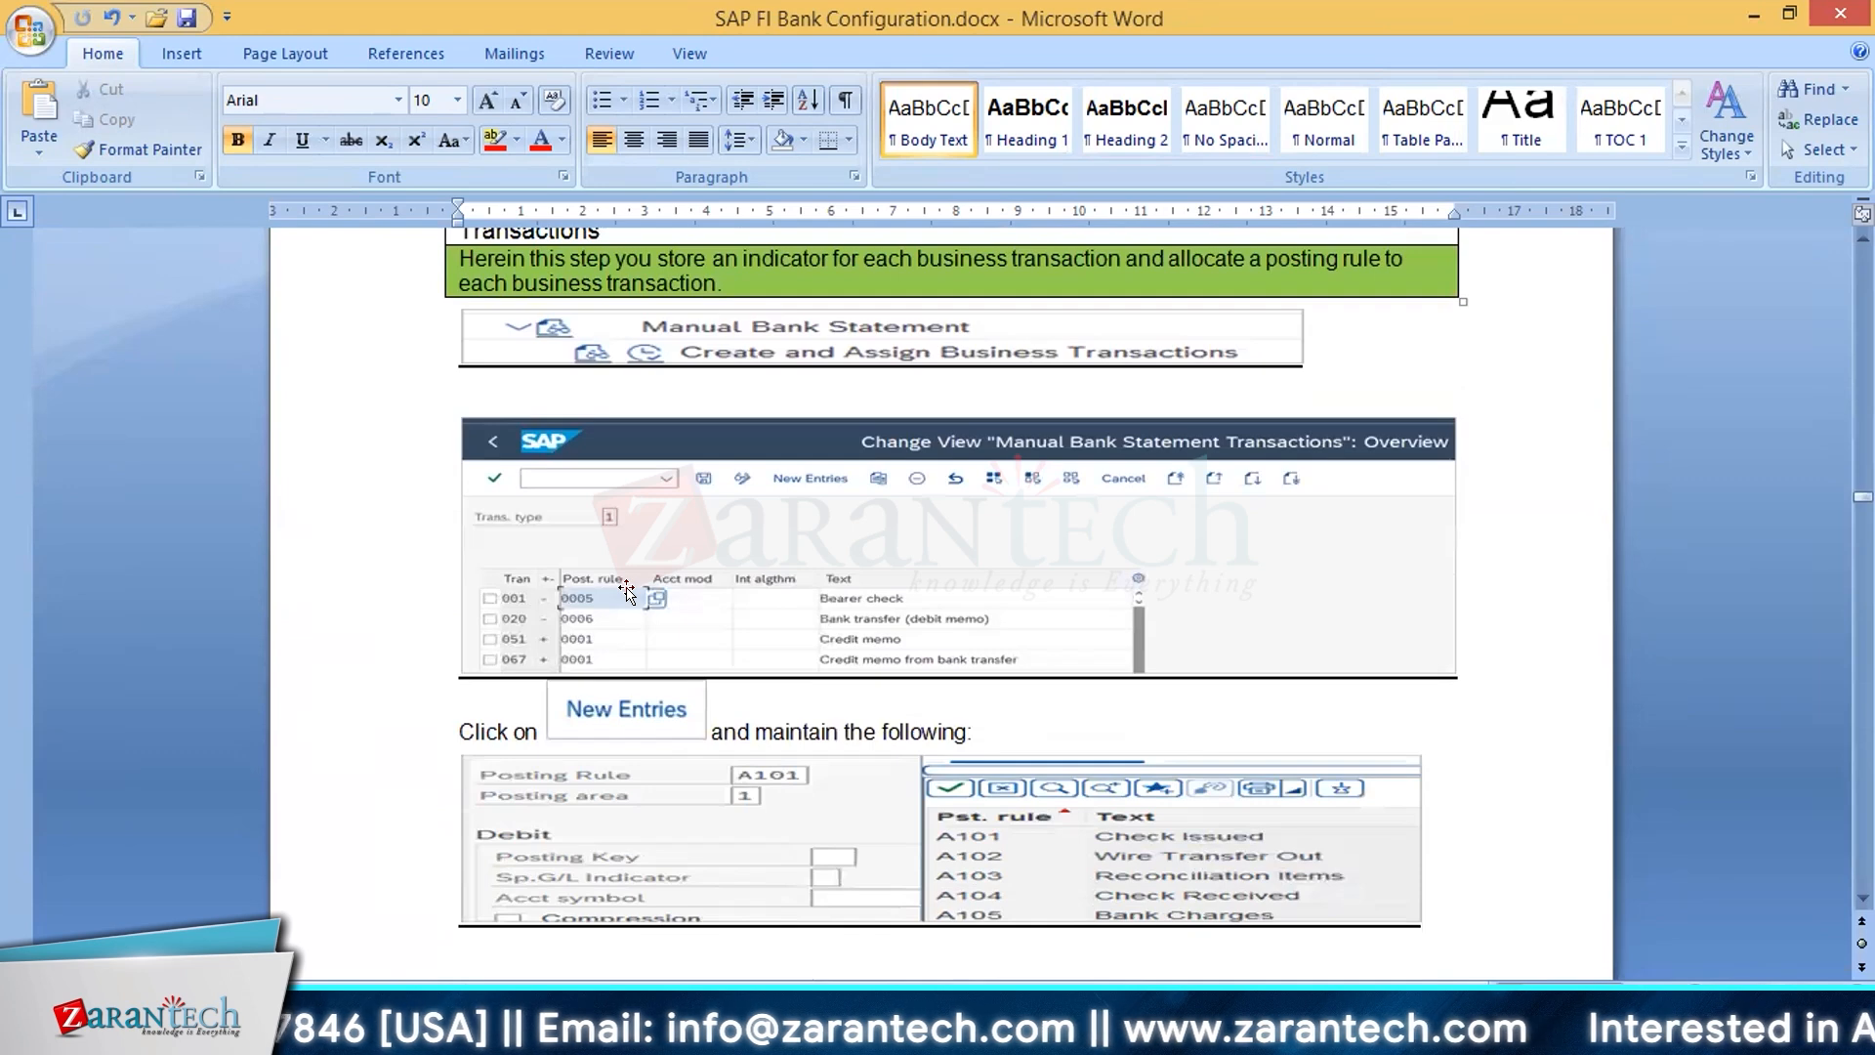
{"action": "scroll", "coordinate": [626, 592], "scroll_direction": "down", "scroll_amount": 3}
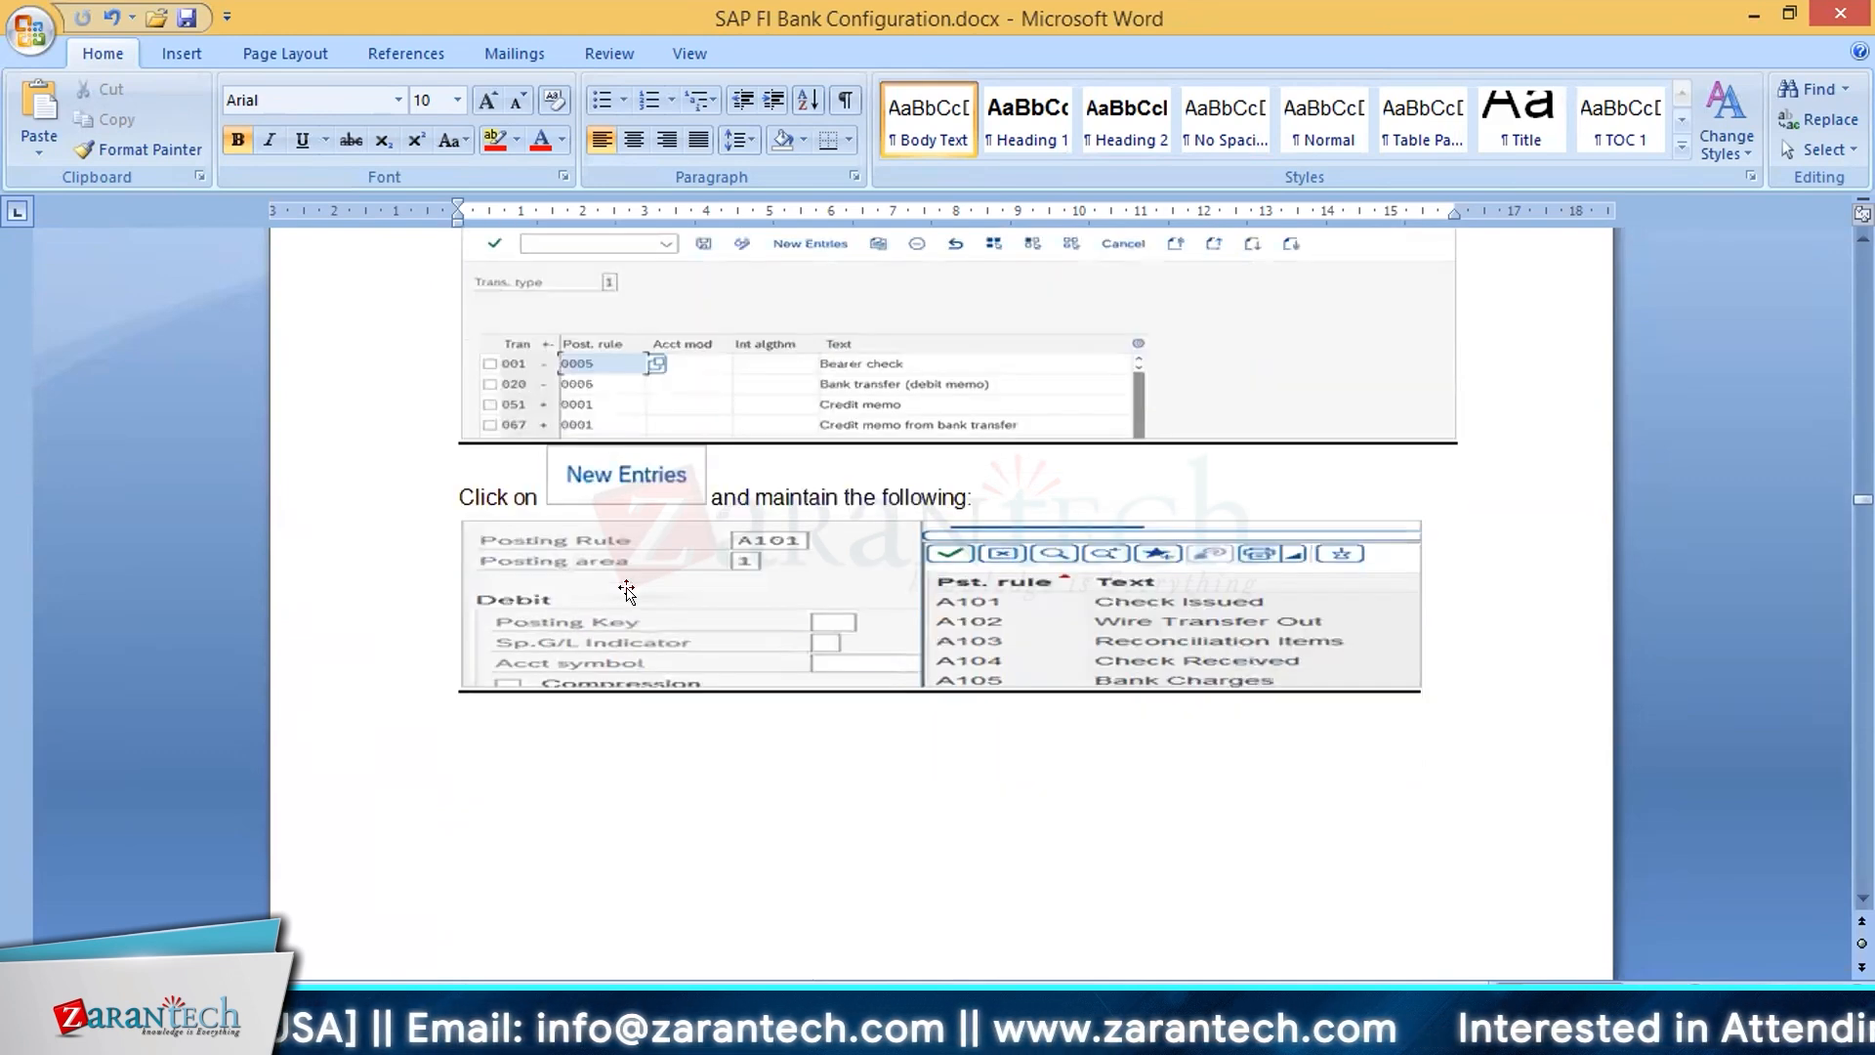
{"action": "scroll", "coordinate": [626, 591], "scroll_direction": "down", "scroll_amount": 4}
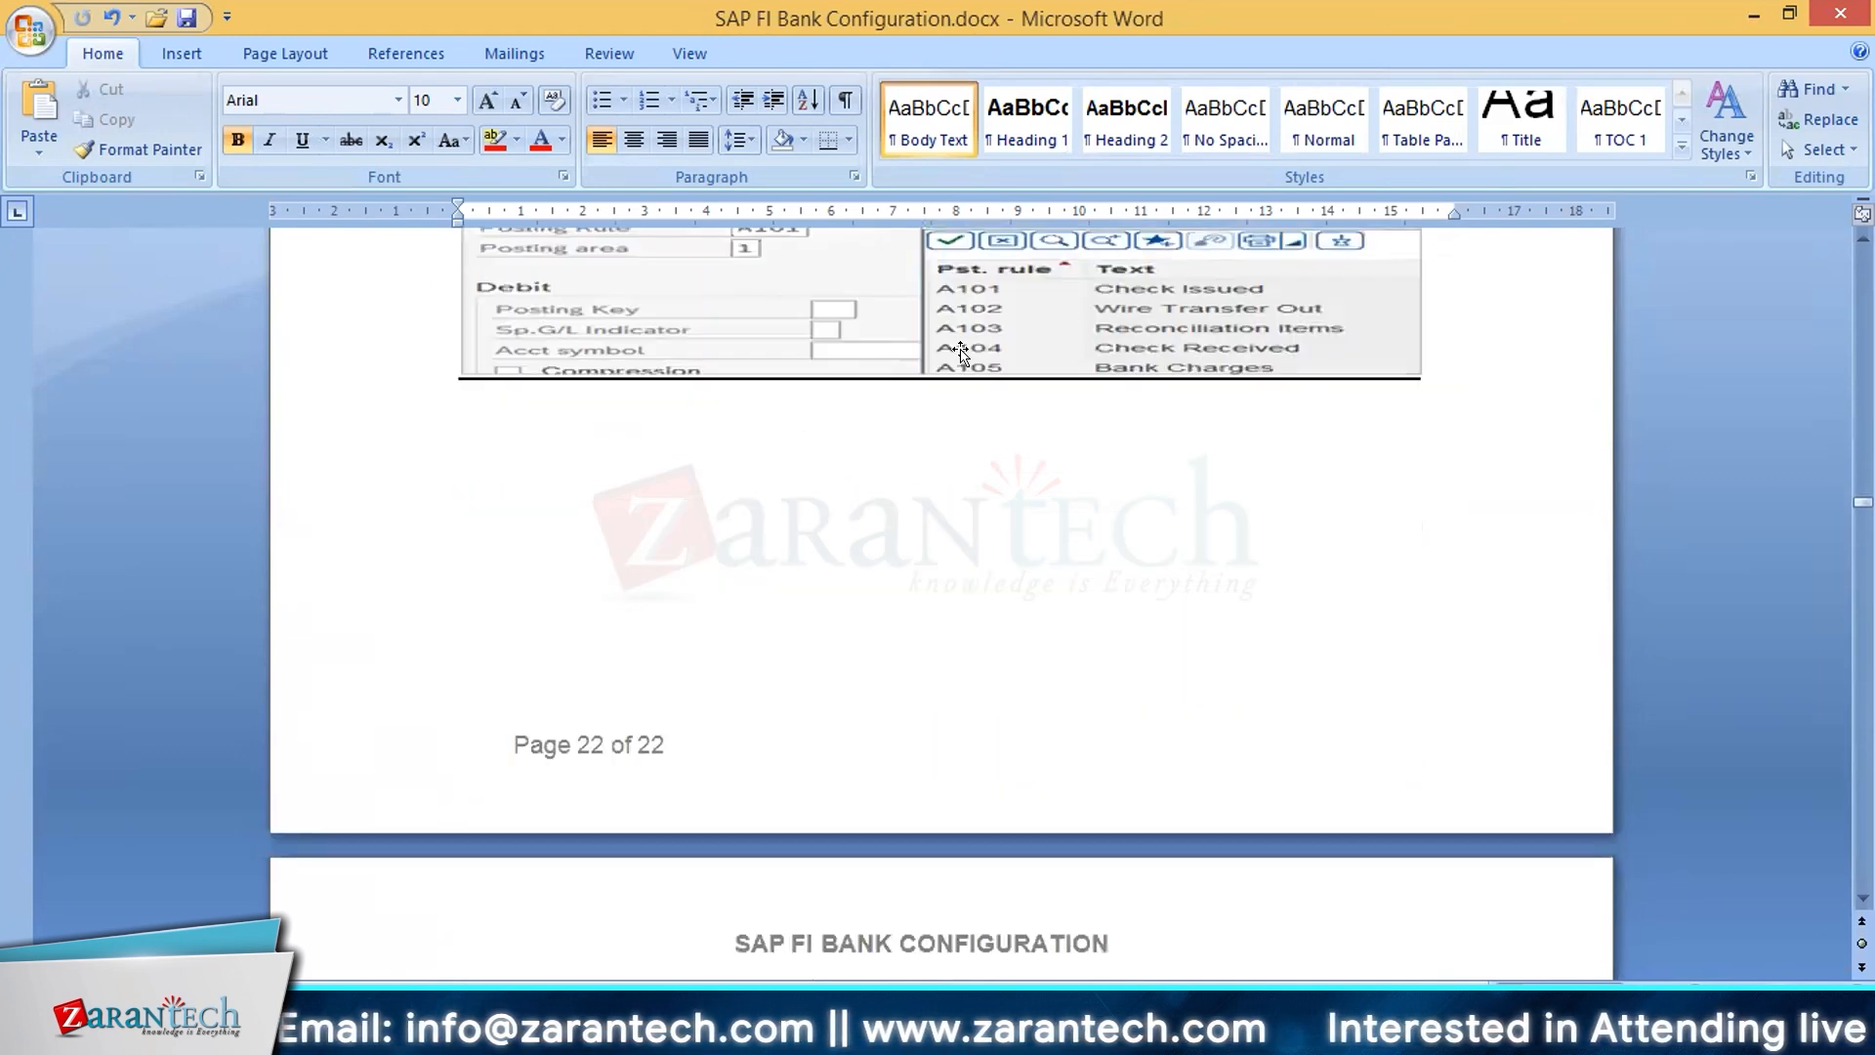
{"action": "scroll", "coordinate": [1049, 623], "scroll_direction": "down", "scroll_amount": 9}
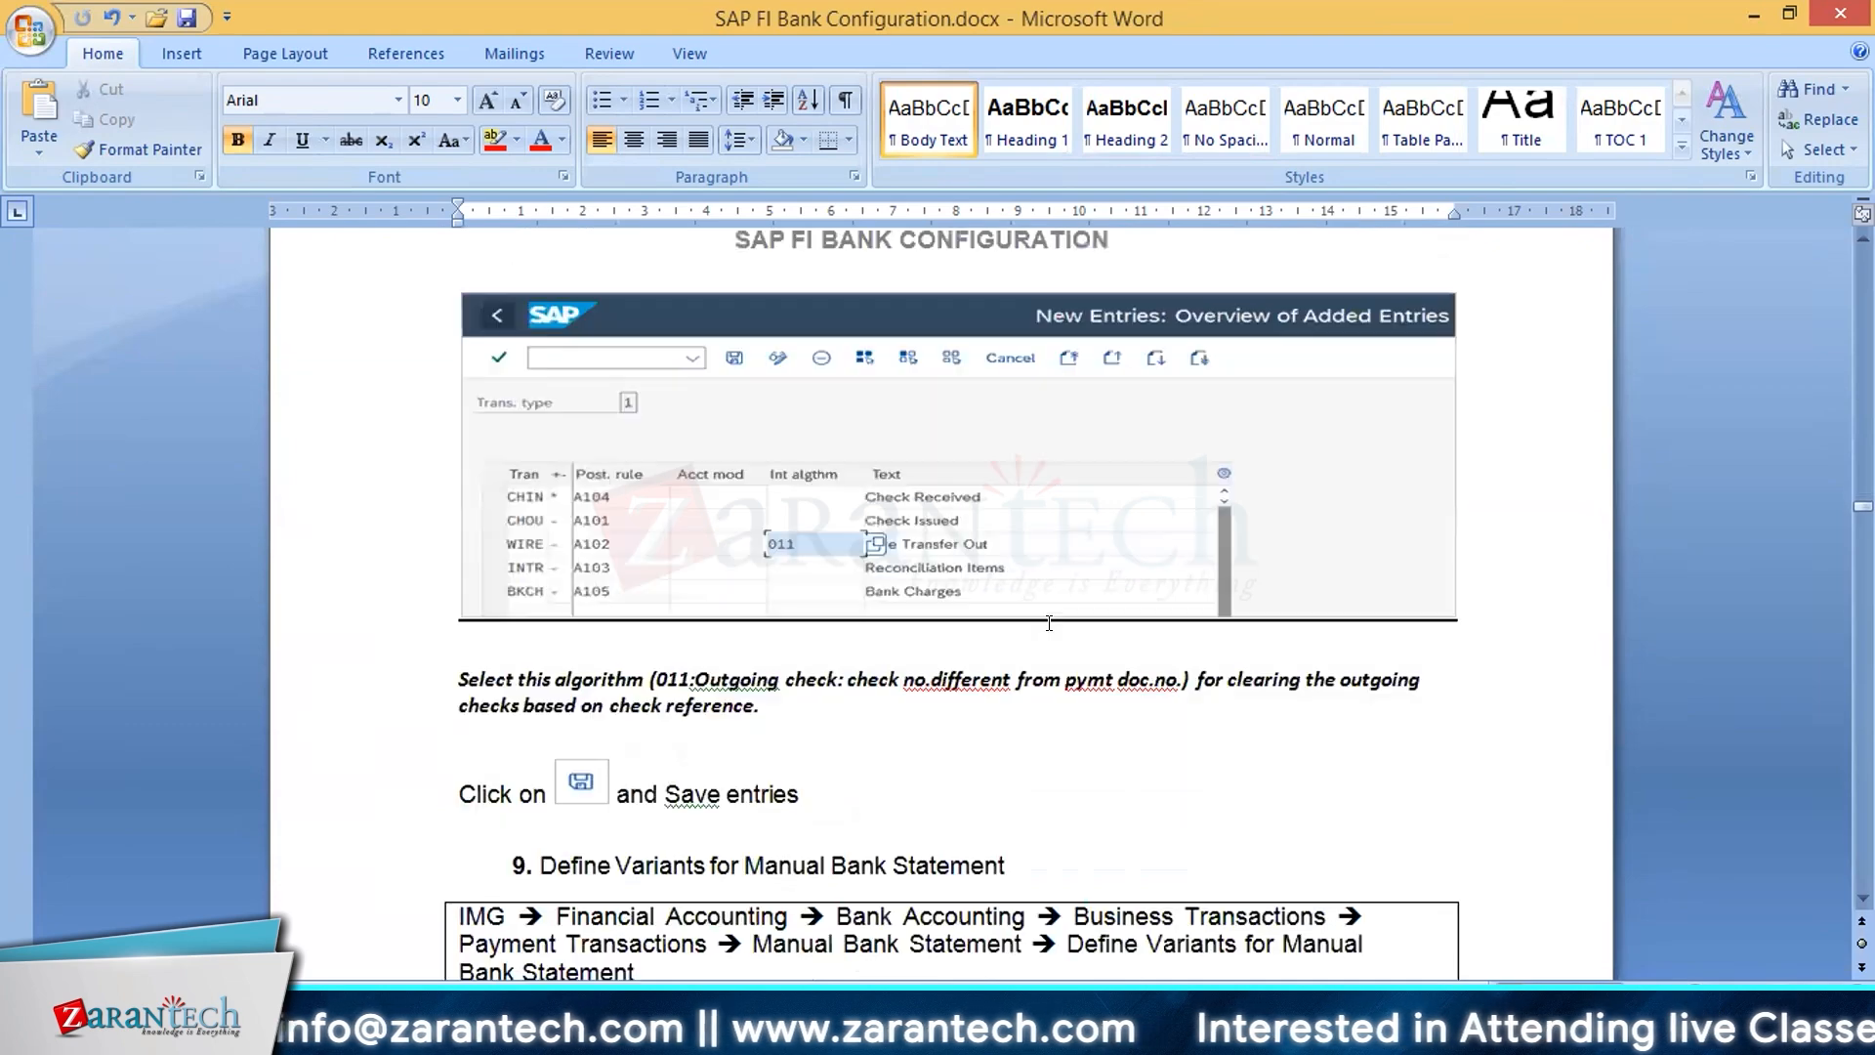
{"action": "scroll", "coordinate": [1049, 623], "scroll_direction": "down", "scroll_amount": 4}
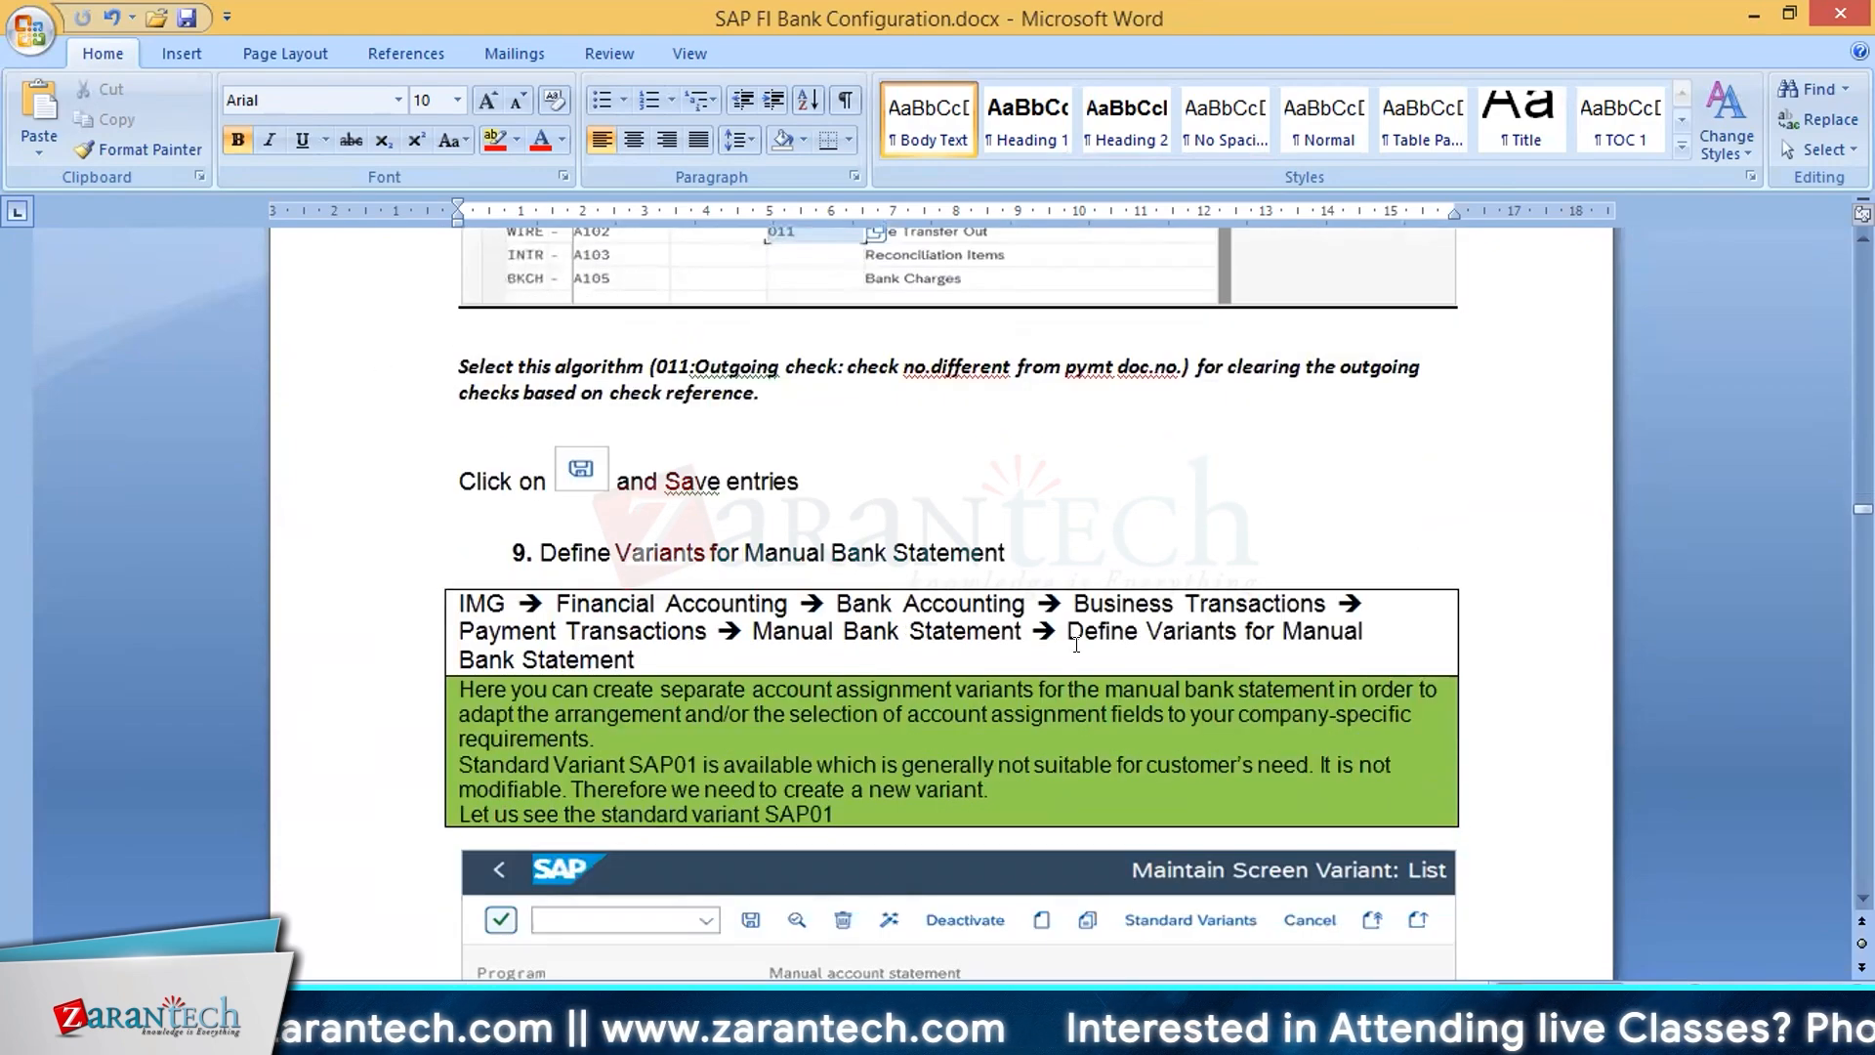
{"action": "scroll", "coordinate": [1119, 653], "scroll_direction": "up", "scroll_amount": 4}
{"action": "scroll", "coordinate": [1119, 652], "scroll_direction": "up", "scroll_amount": 1}
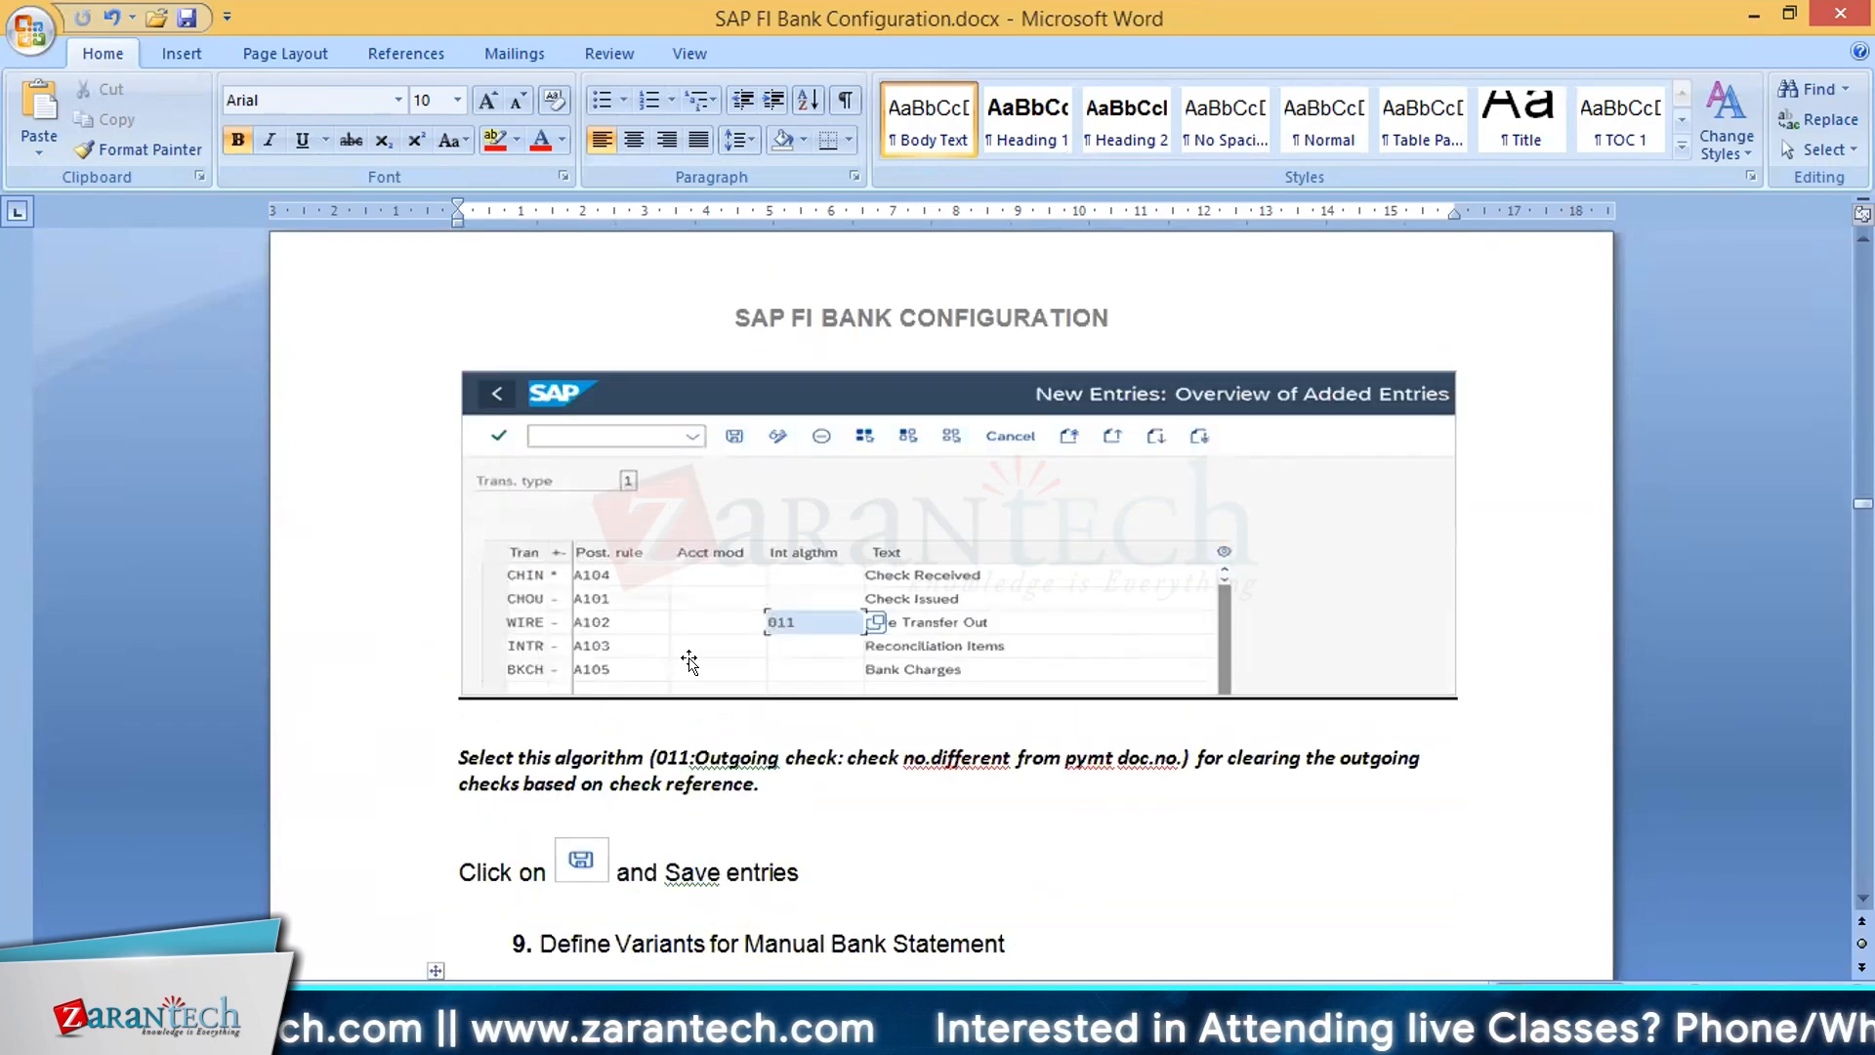
Step: Review section 9, Define Variants for Manual Bank Statement, from copying standard variant SAP01 to activating variant Z91A1
{"action": "scroll", "coordinate": [721, 672], "scroll_direction": "down", "scroll_amount": 8}
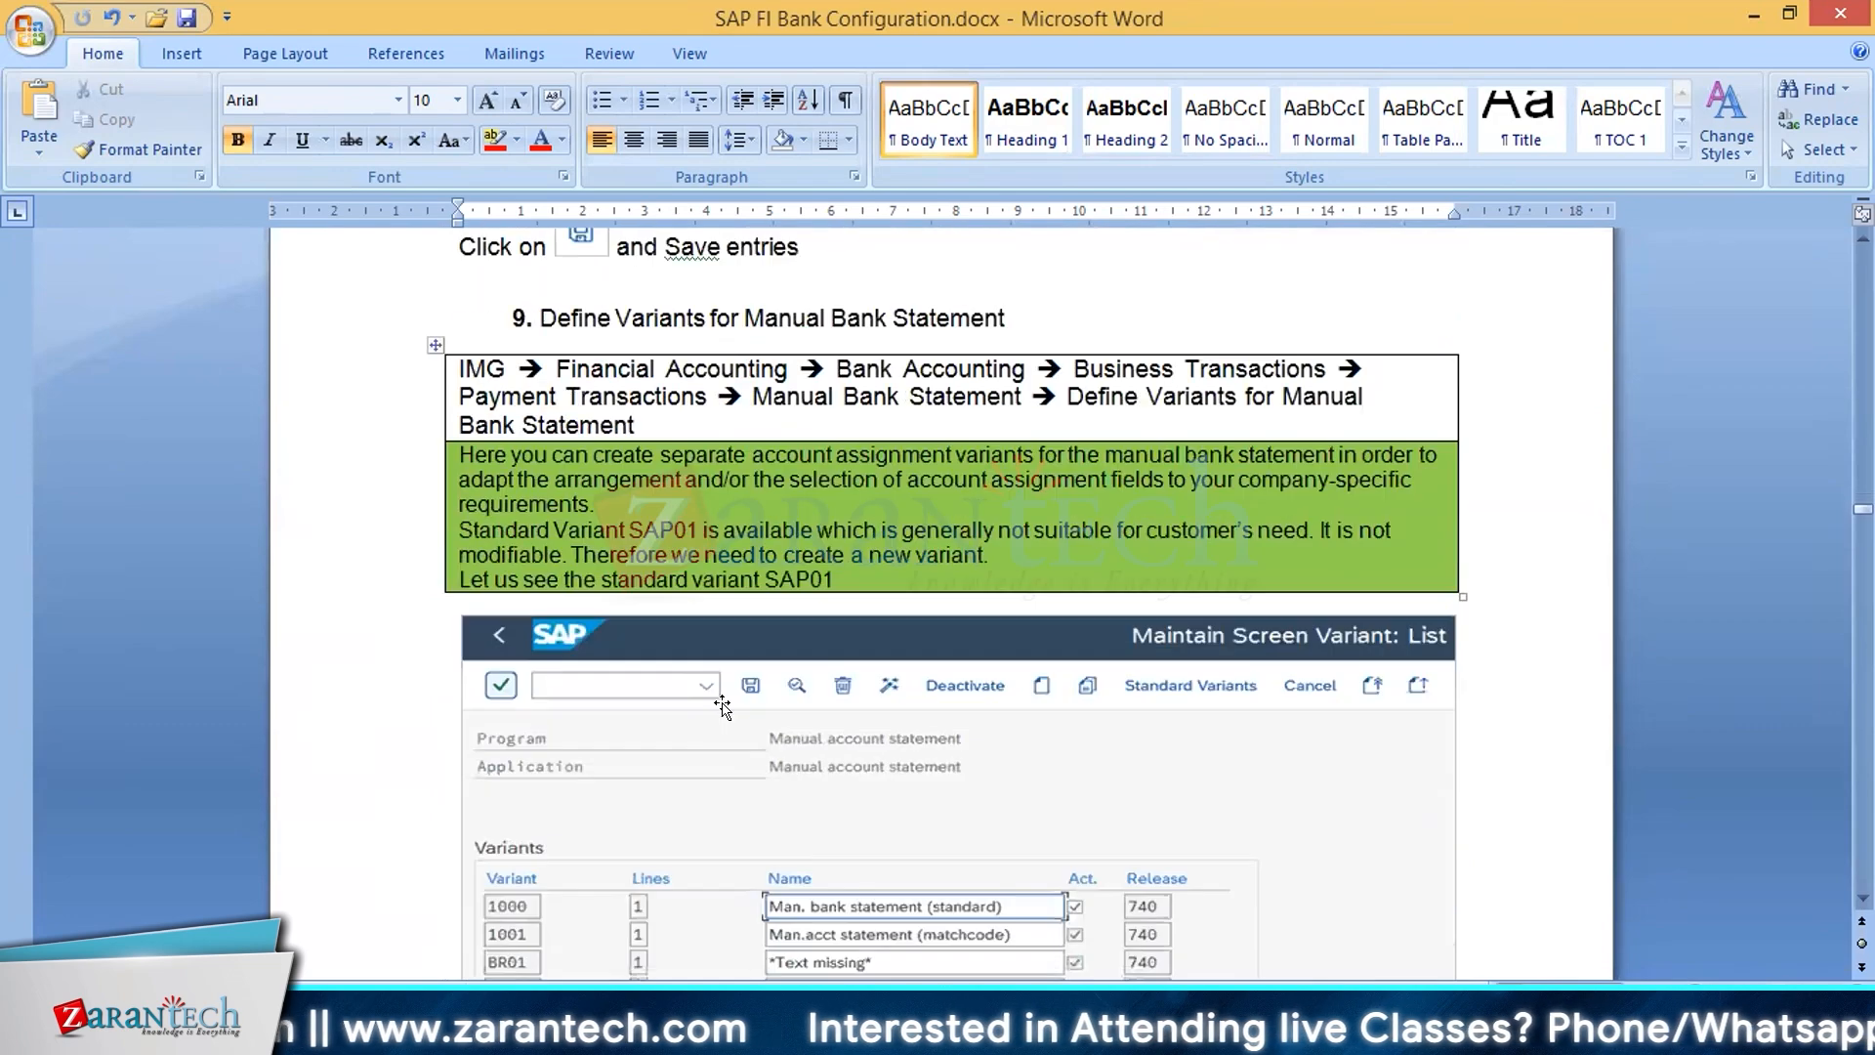
{"action": "scroll", "coordinate": [727, 711], "scroll_direction": "down", "scroll_amount": 20}
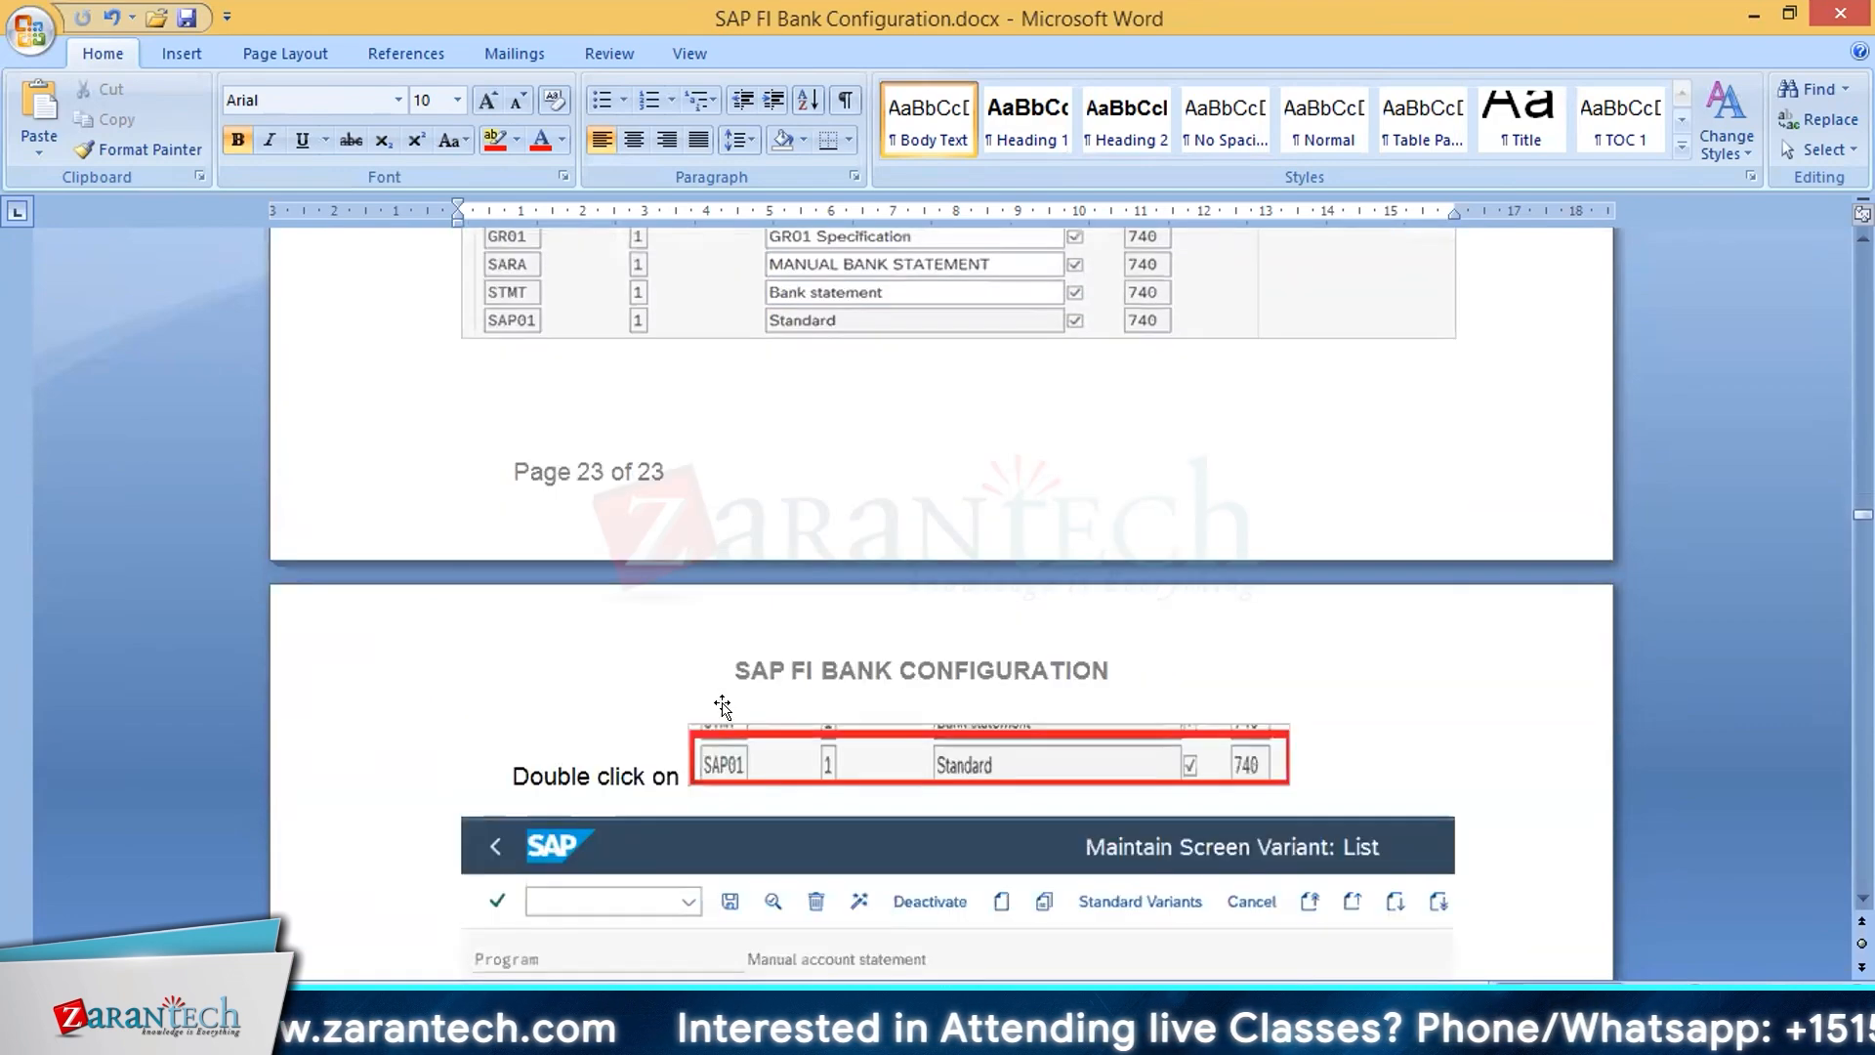
{"action": "scroll", "coordinate": [732, 713], "scroll_direction": "down", "scroll_amount": 15}
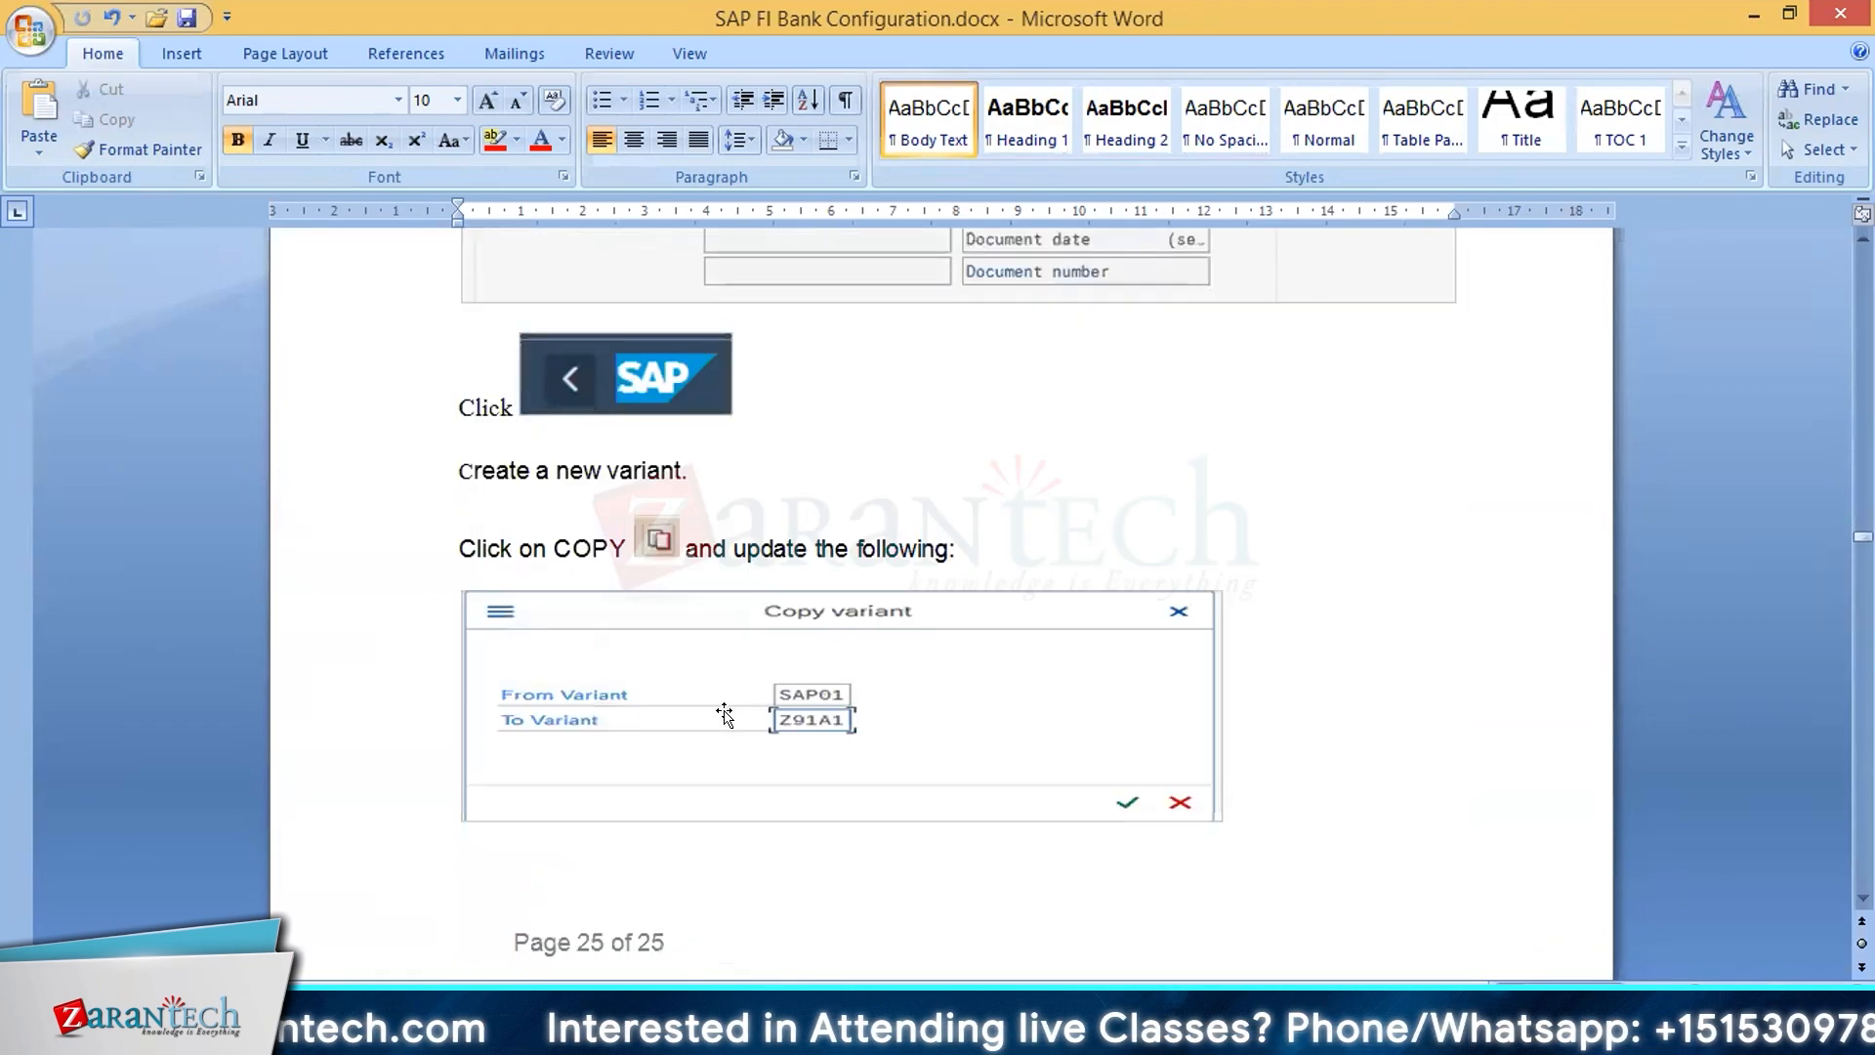
{"action": "scroll", "coordinate": [733, 708], "scroll_direction": "down", "scroll_amount": 18}
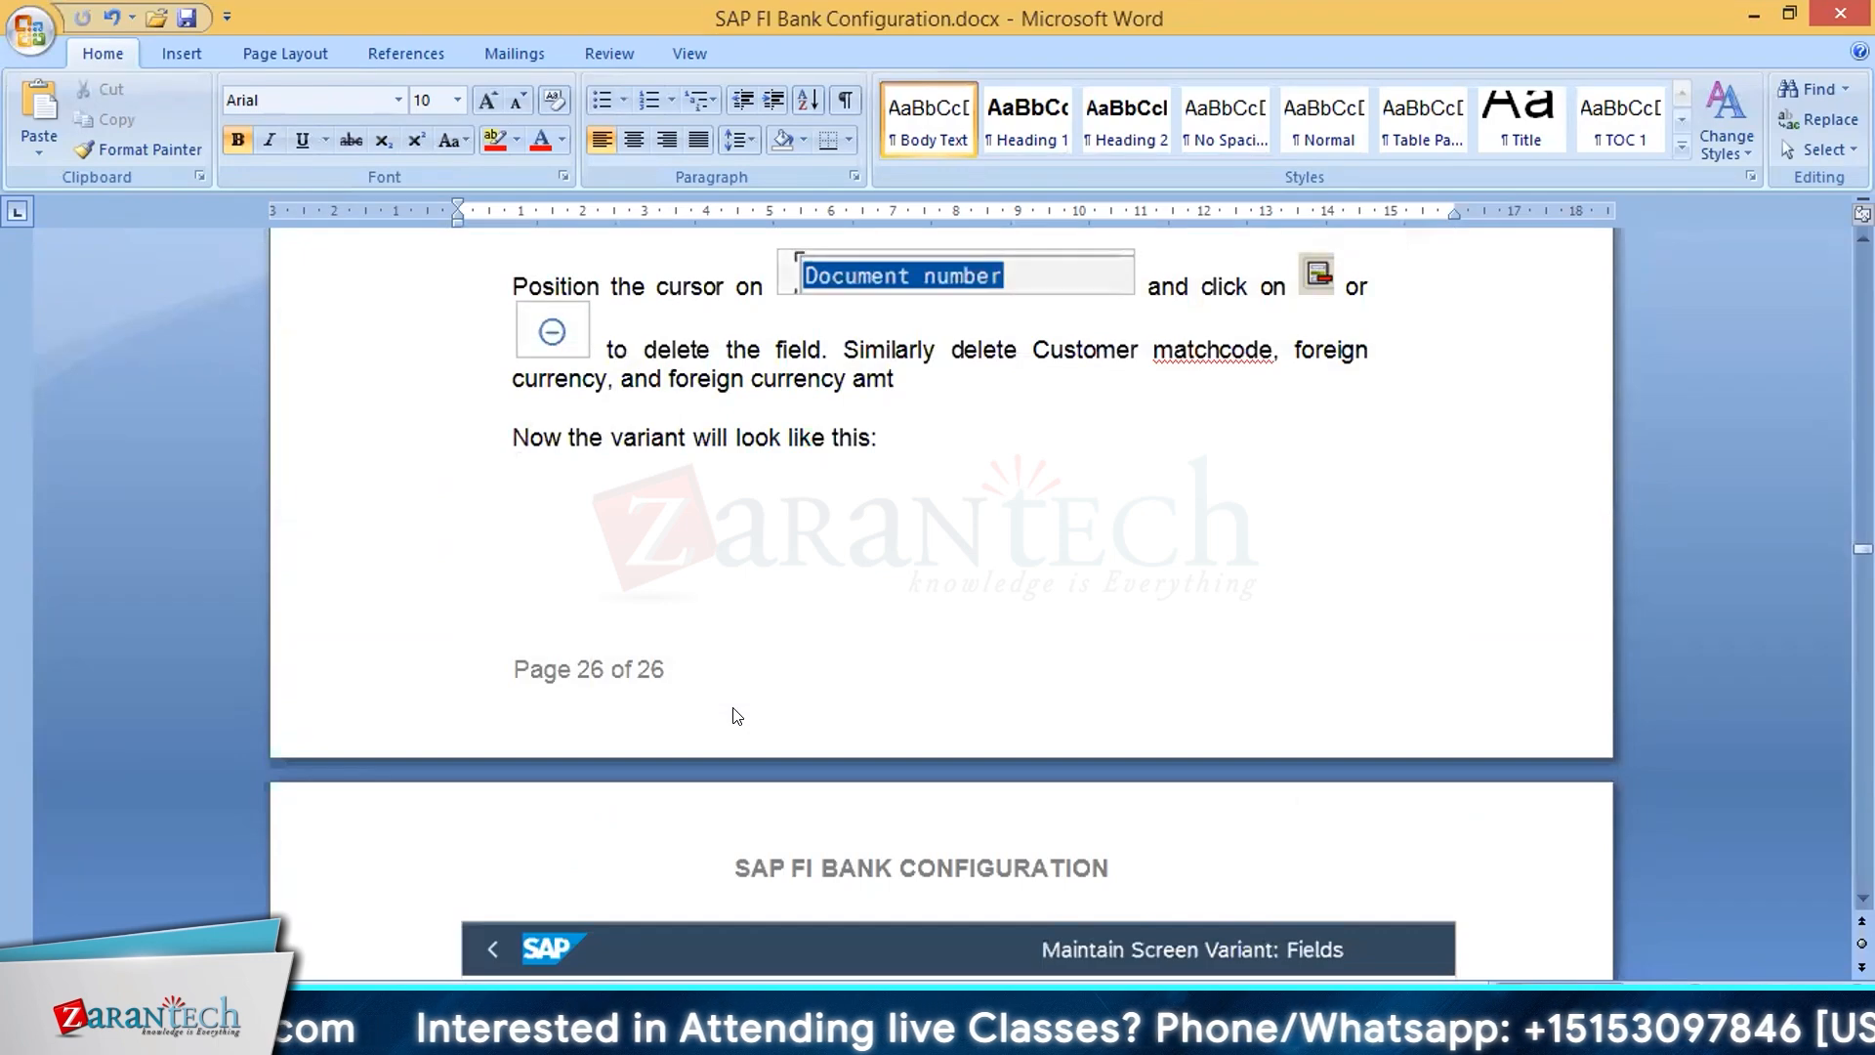
{"action": "scroll", "coordinate": [735, 702], "scroll_direction": "down", "scroll_amount": 14}
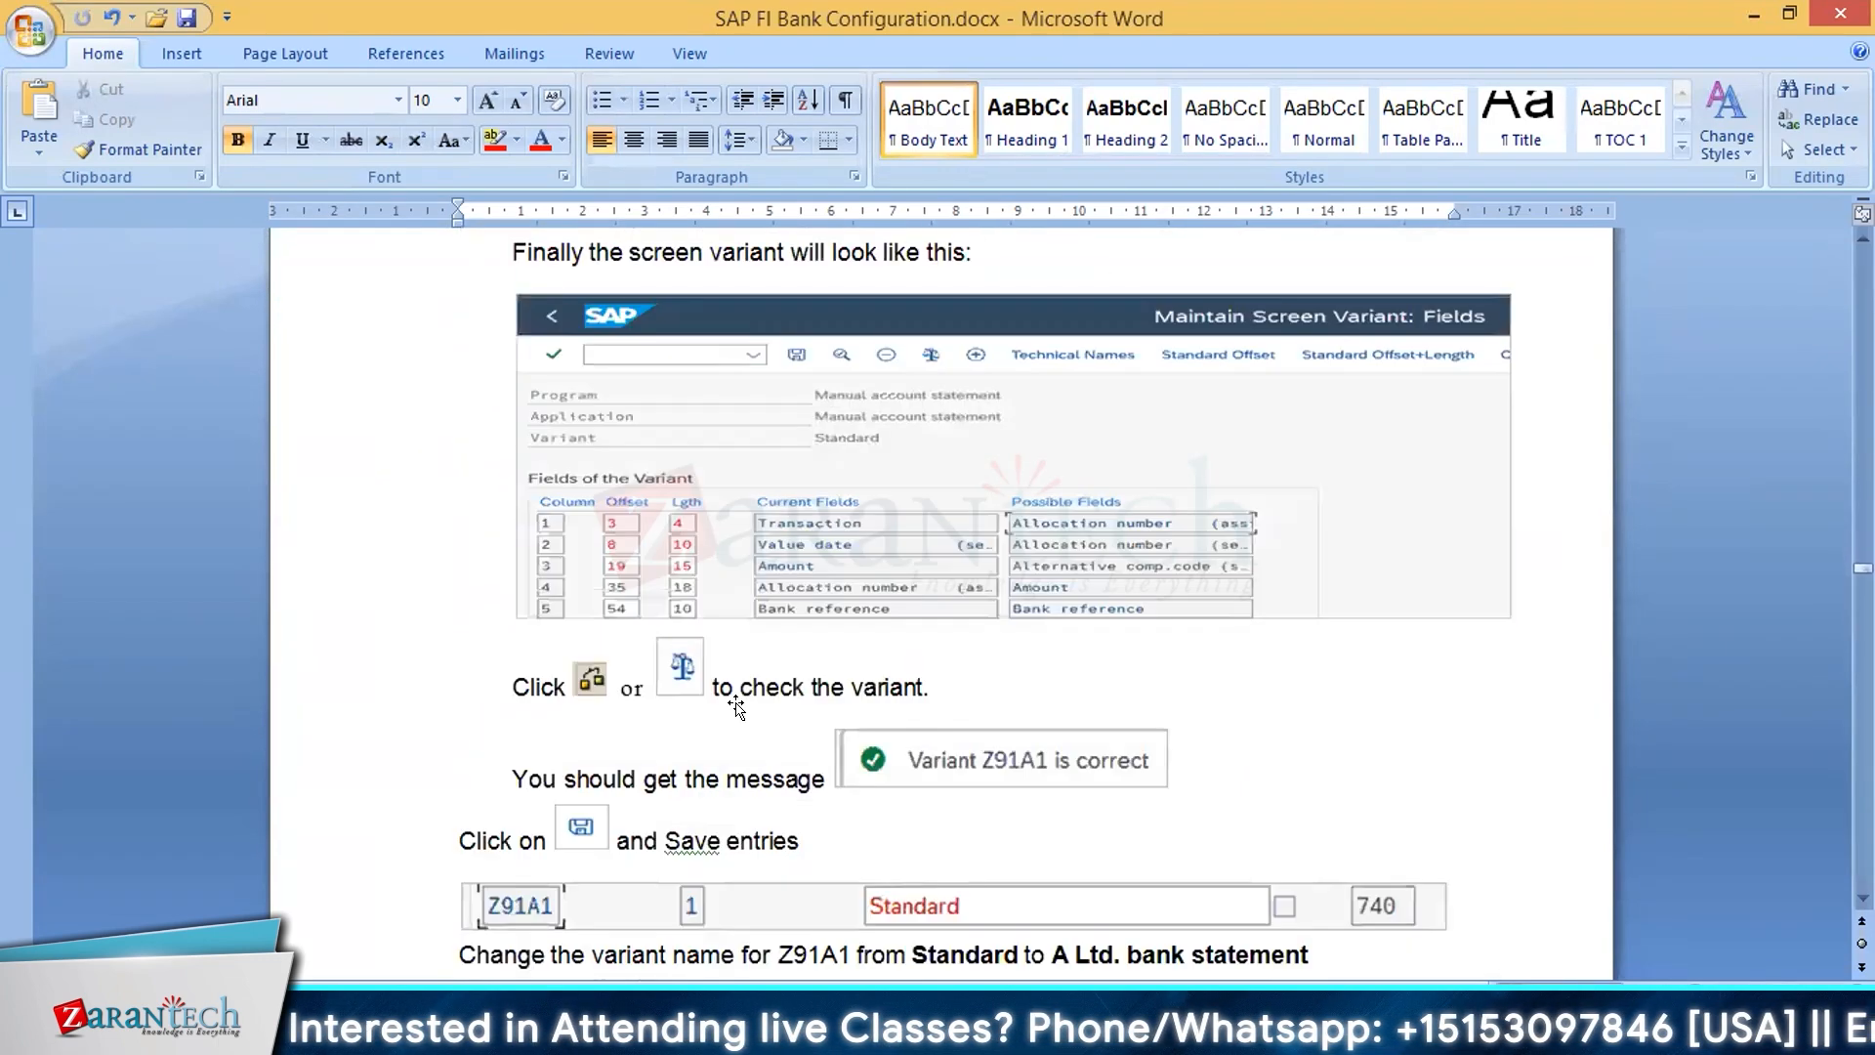
{"action": "scroll", "coordinate": [740, 700], "scroll_direction": "up", "scroll_amount": 5}
{"action": "scroll", "coordinate": [742, 700], "scroll_direction": "up", "scroll_amount": 10}
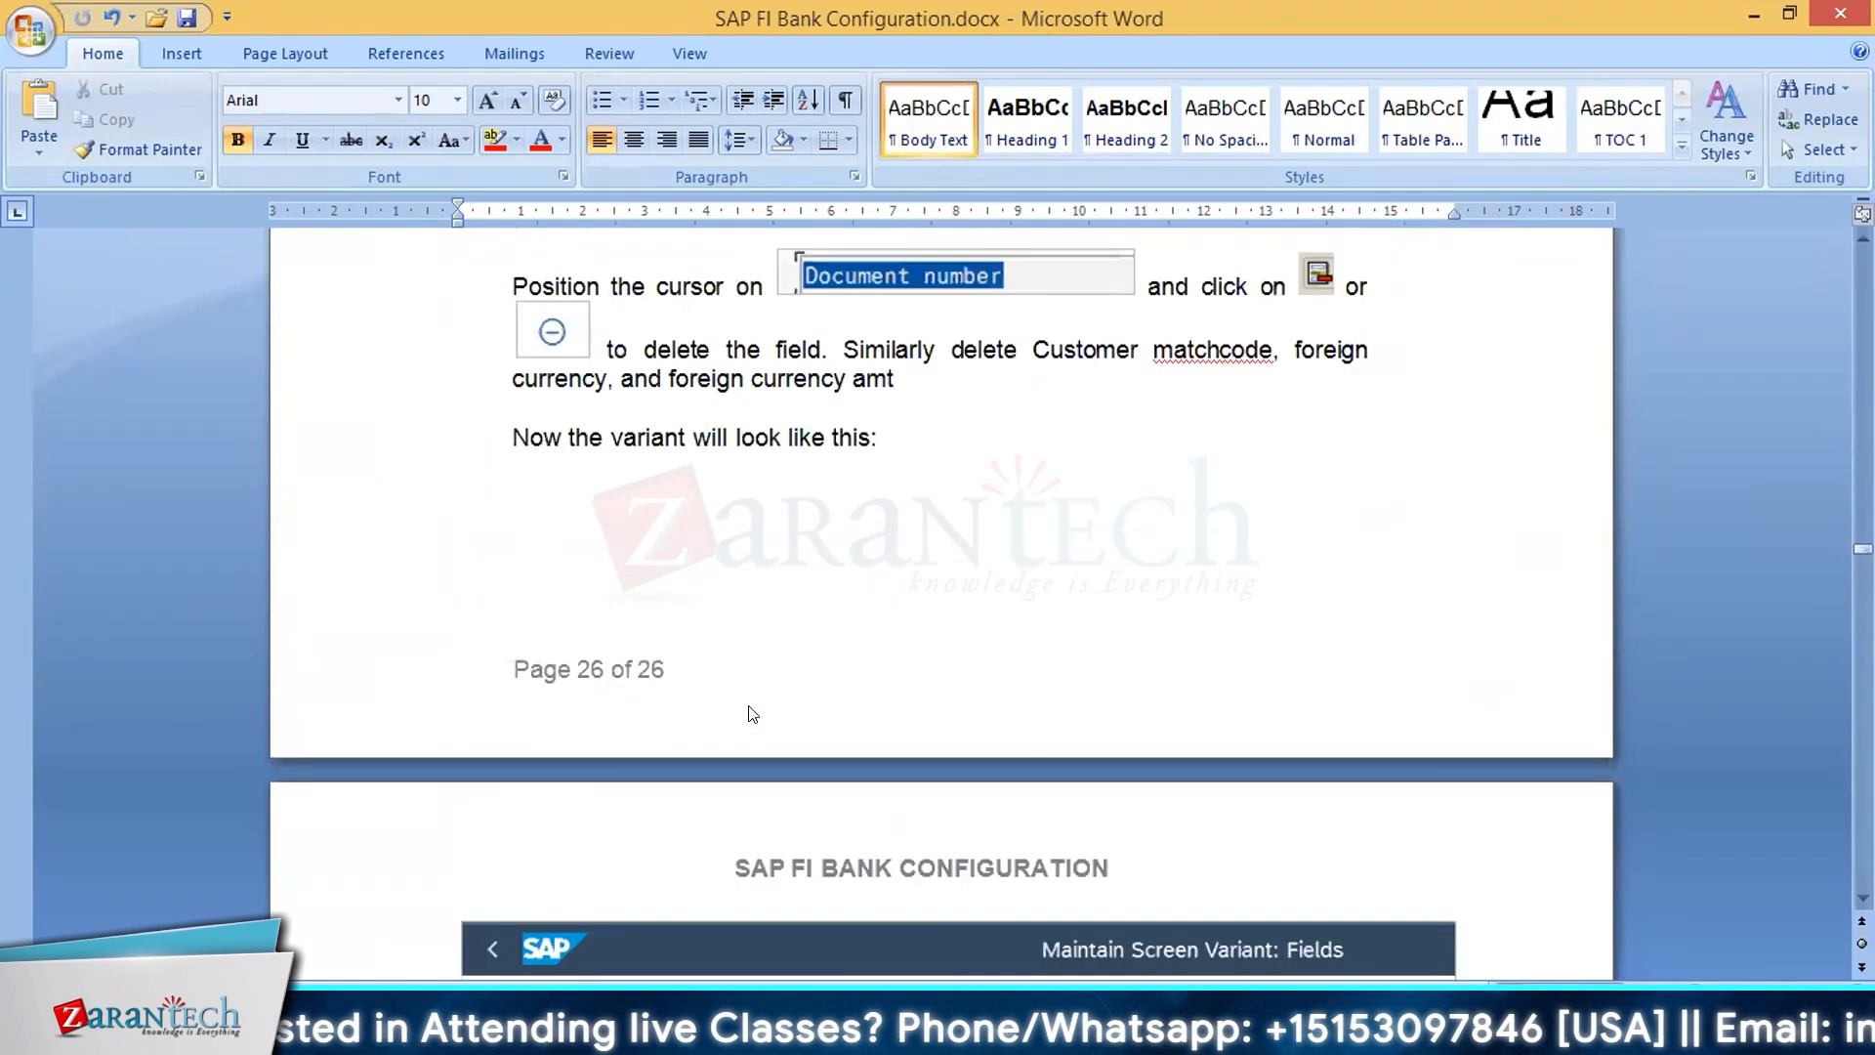
{"action": "scroll", "coordinate": [742, 700], "scroll_direction": "down", "scroll_amount": 5}
{"action": "scroll", "coordinate": [742, 699], "scroll_direction": "down", "scroll_amount": 15}
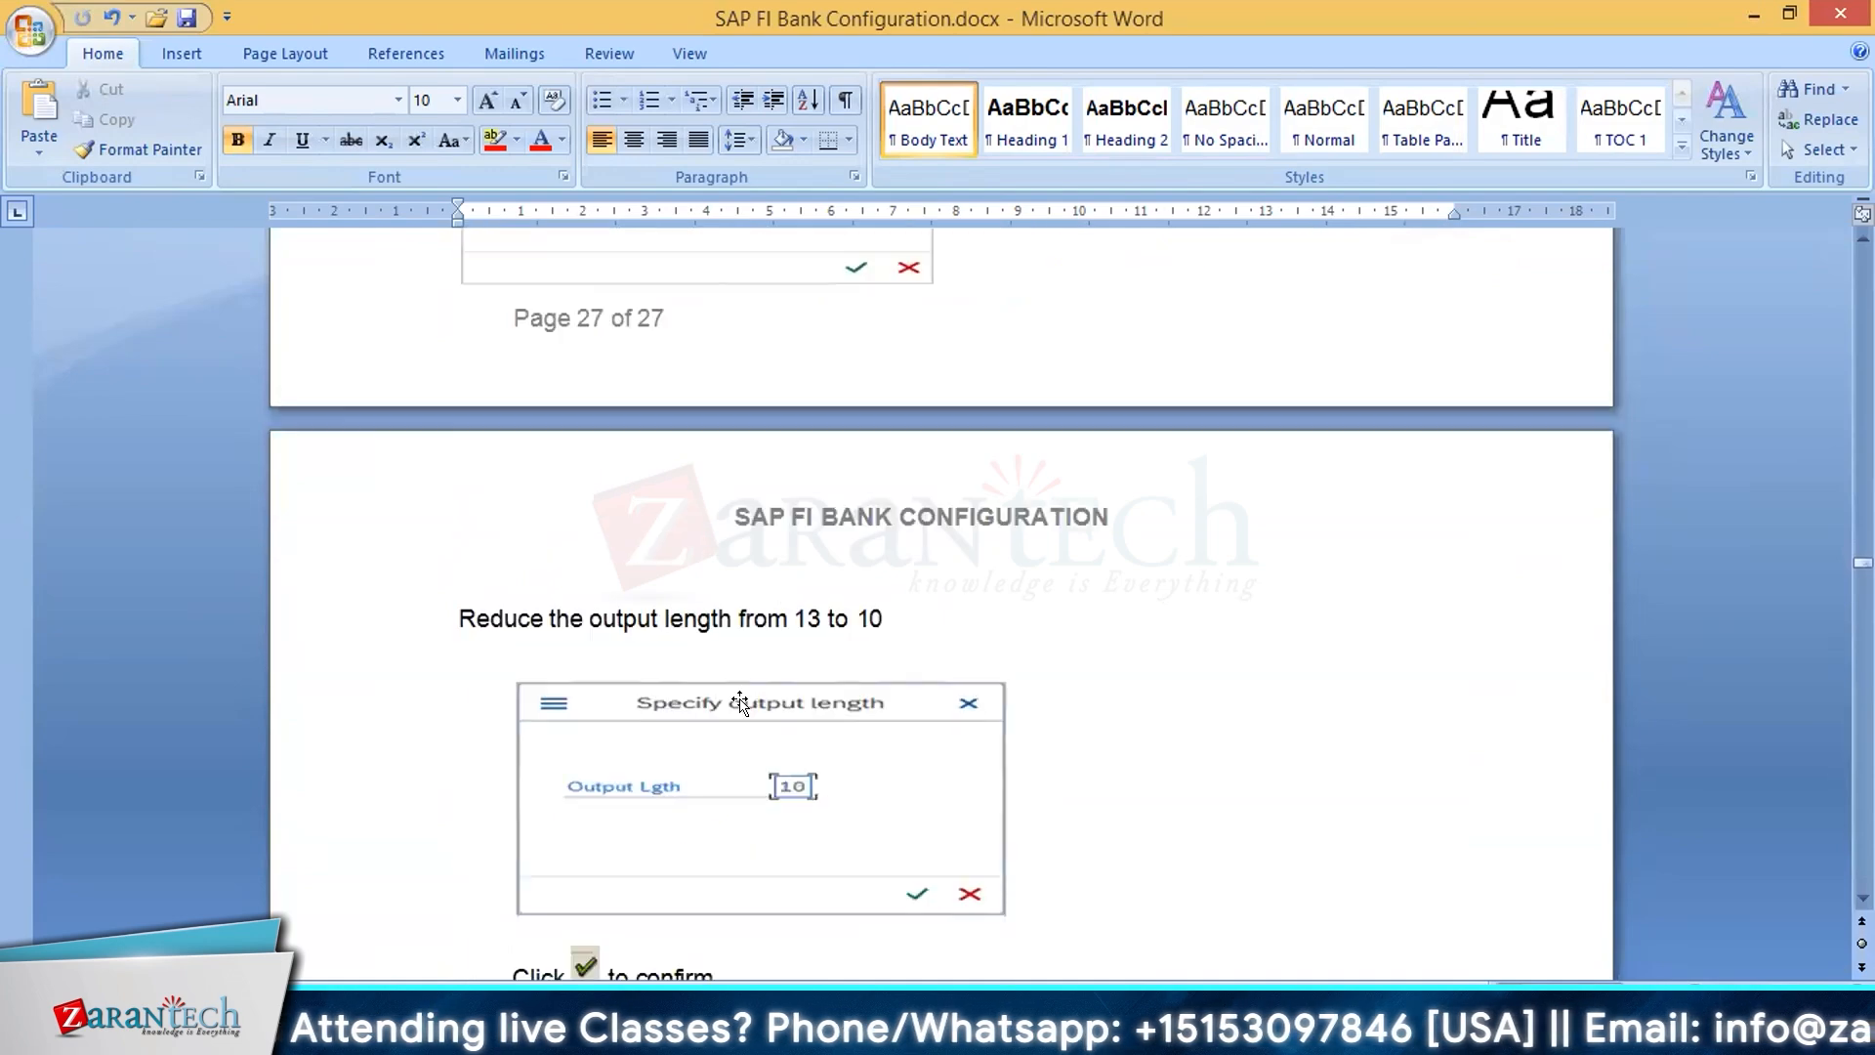
{"action": "scroll", "coordinate": [742, 703], "scroll_direction": "down", "scroll_amount": 15}
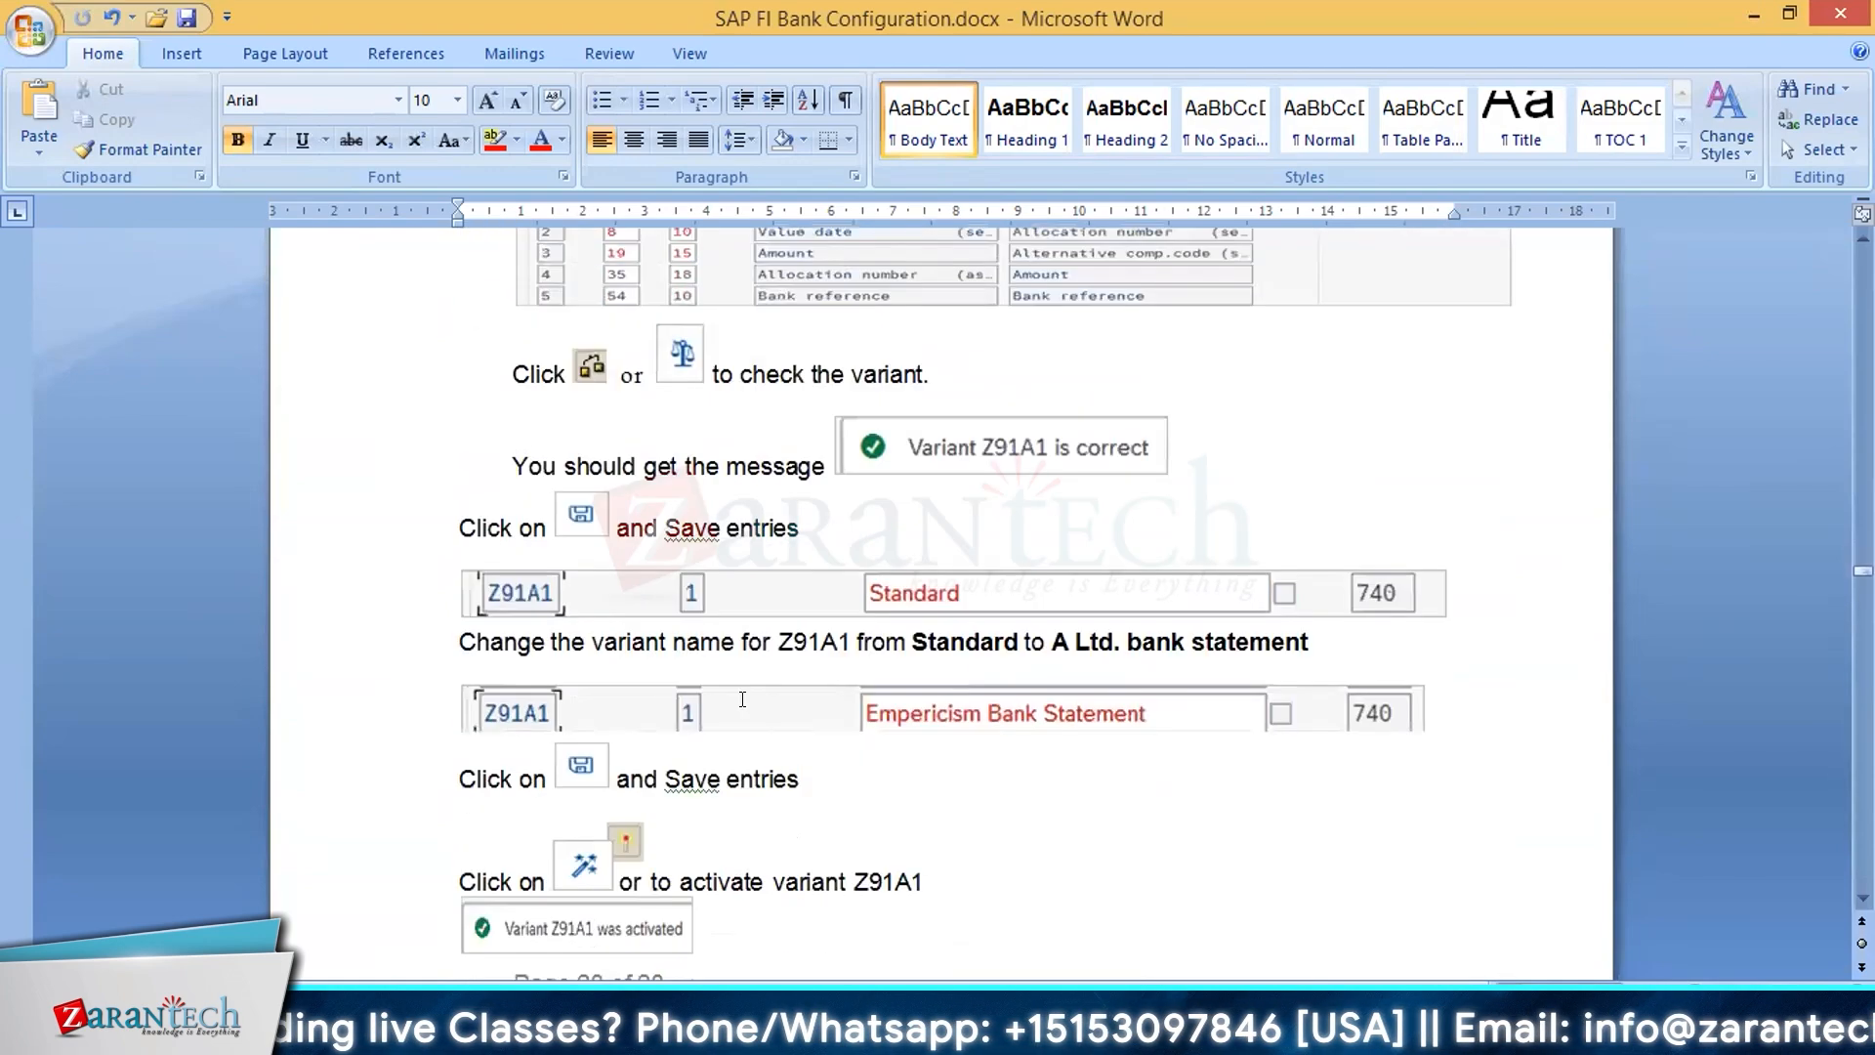
Step: Go to the Check Deposit chapter and examine its IMG structure and section 2.1 on posting keys and posting rules
{"action": "scroll", "coordinate": [752, 713], "scroll_direction": "down", "scroll_amount": 15}
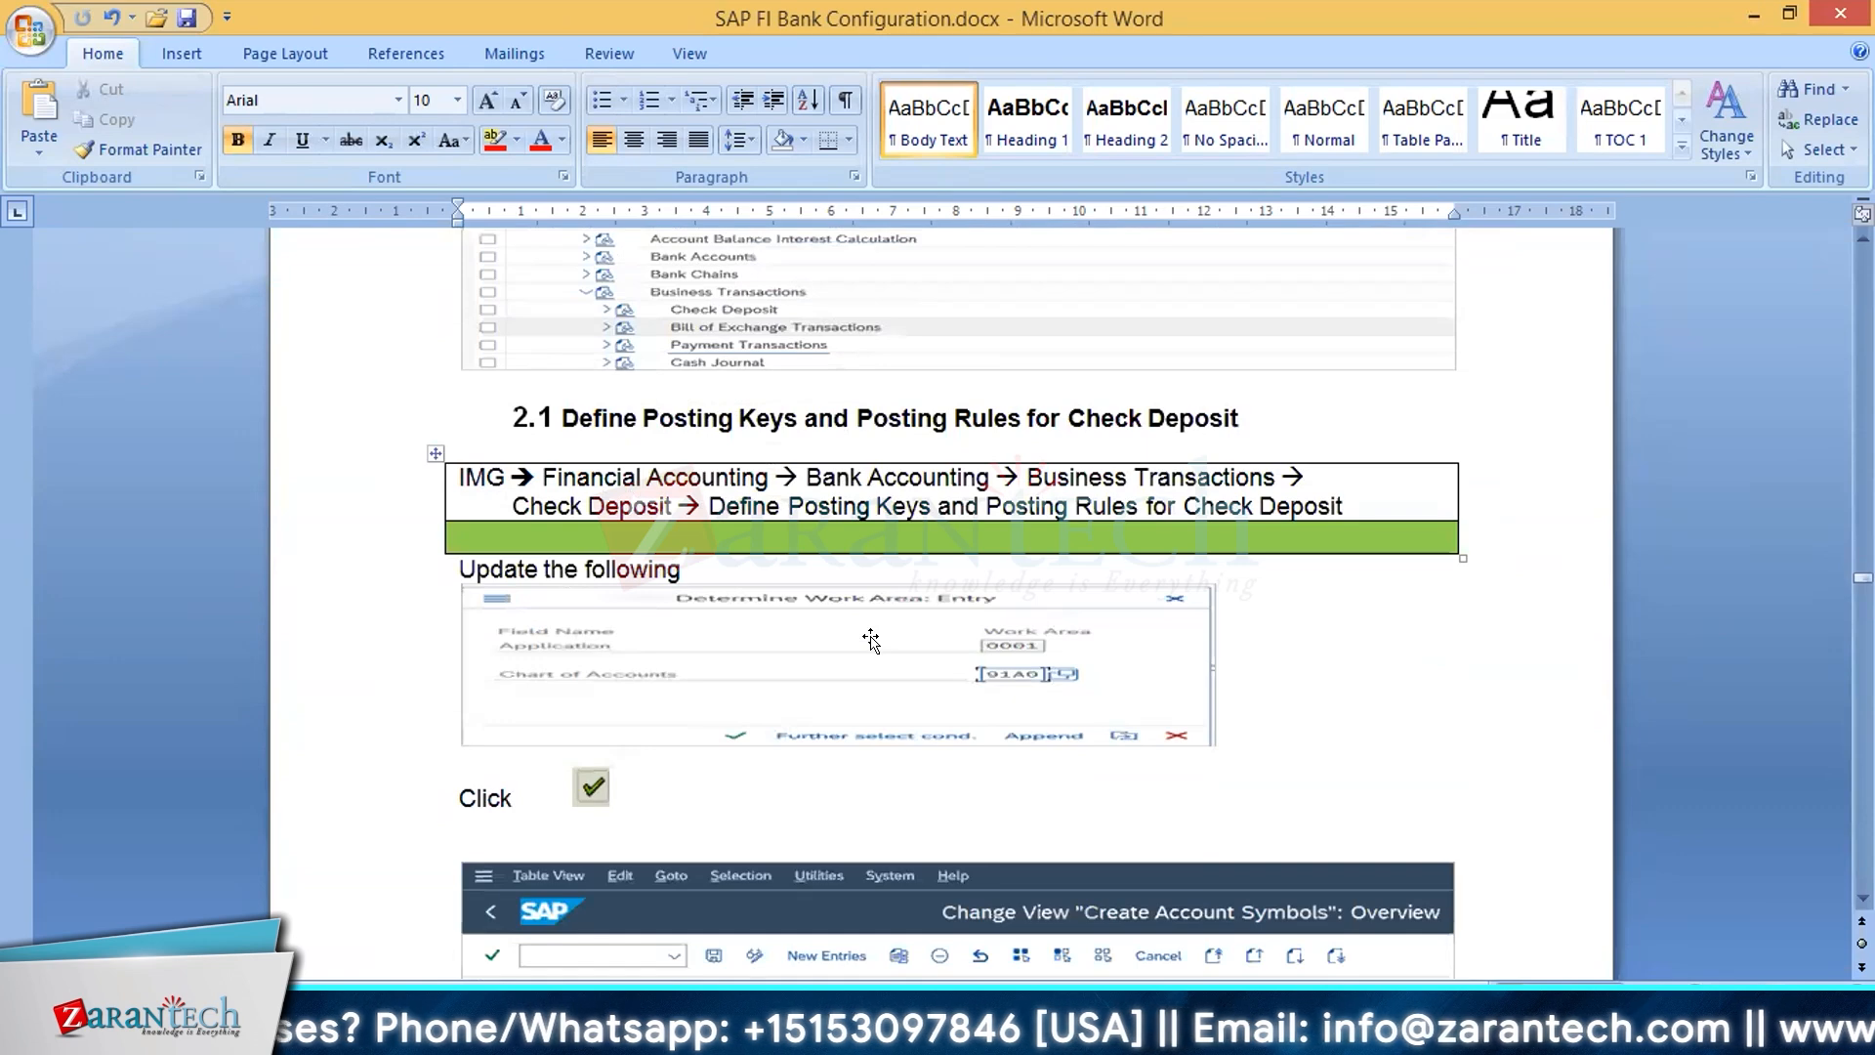
{"action": "left_click", "coordinate": [955, 441]}
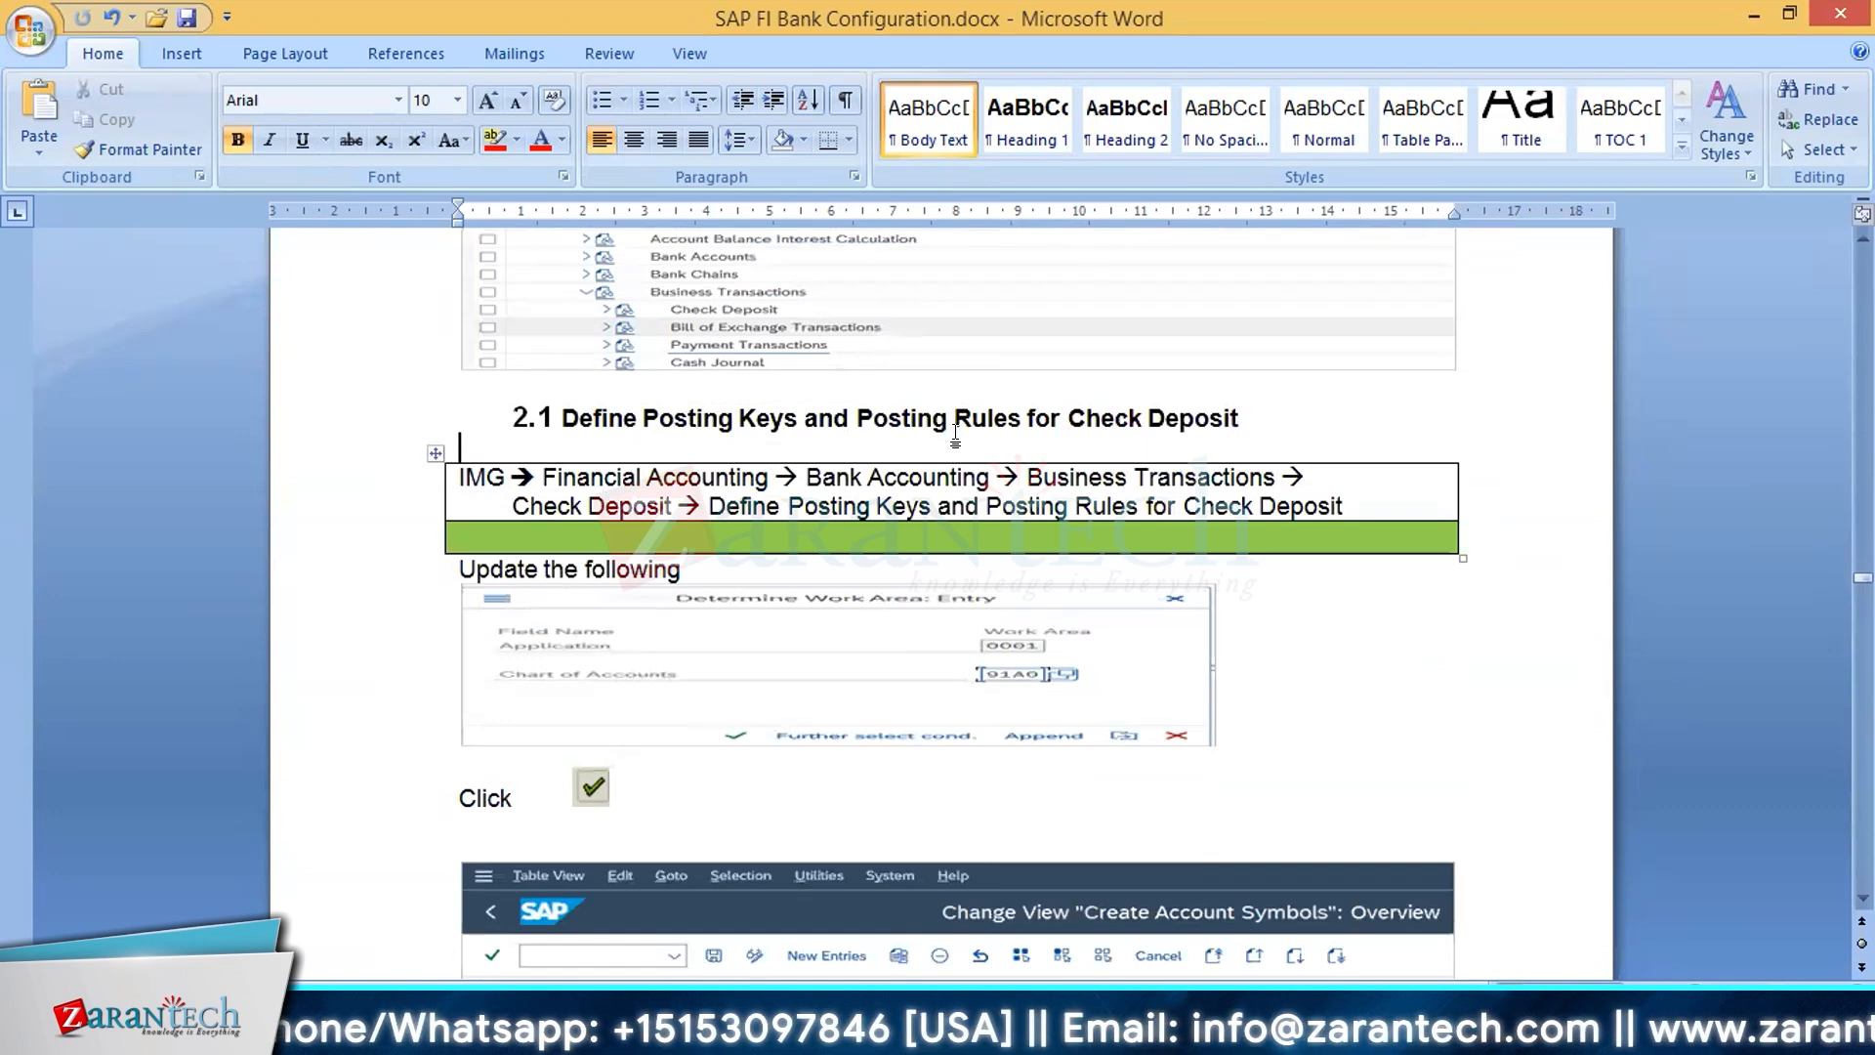
{"action": "scroll", "coordinate": [856, 656], "scroll_direction": "up", "scroll_amount": 3}
{"action": "scroll", "coordinate": [855, 656], "scroll_direction": "up", "scroll_amount": 3}
{"action": "scroll", "coordinate": [855, 652], "scroll_direction": "down", "scroll_amount": 3}
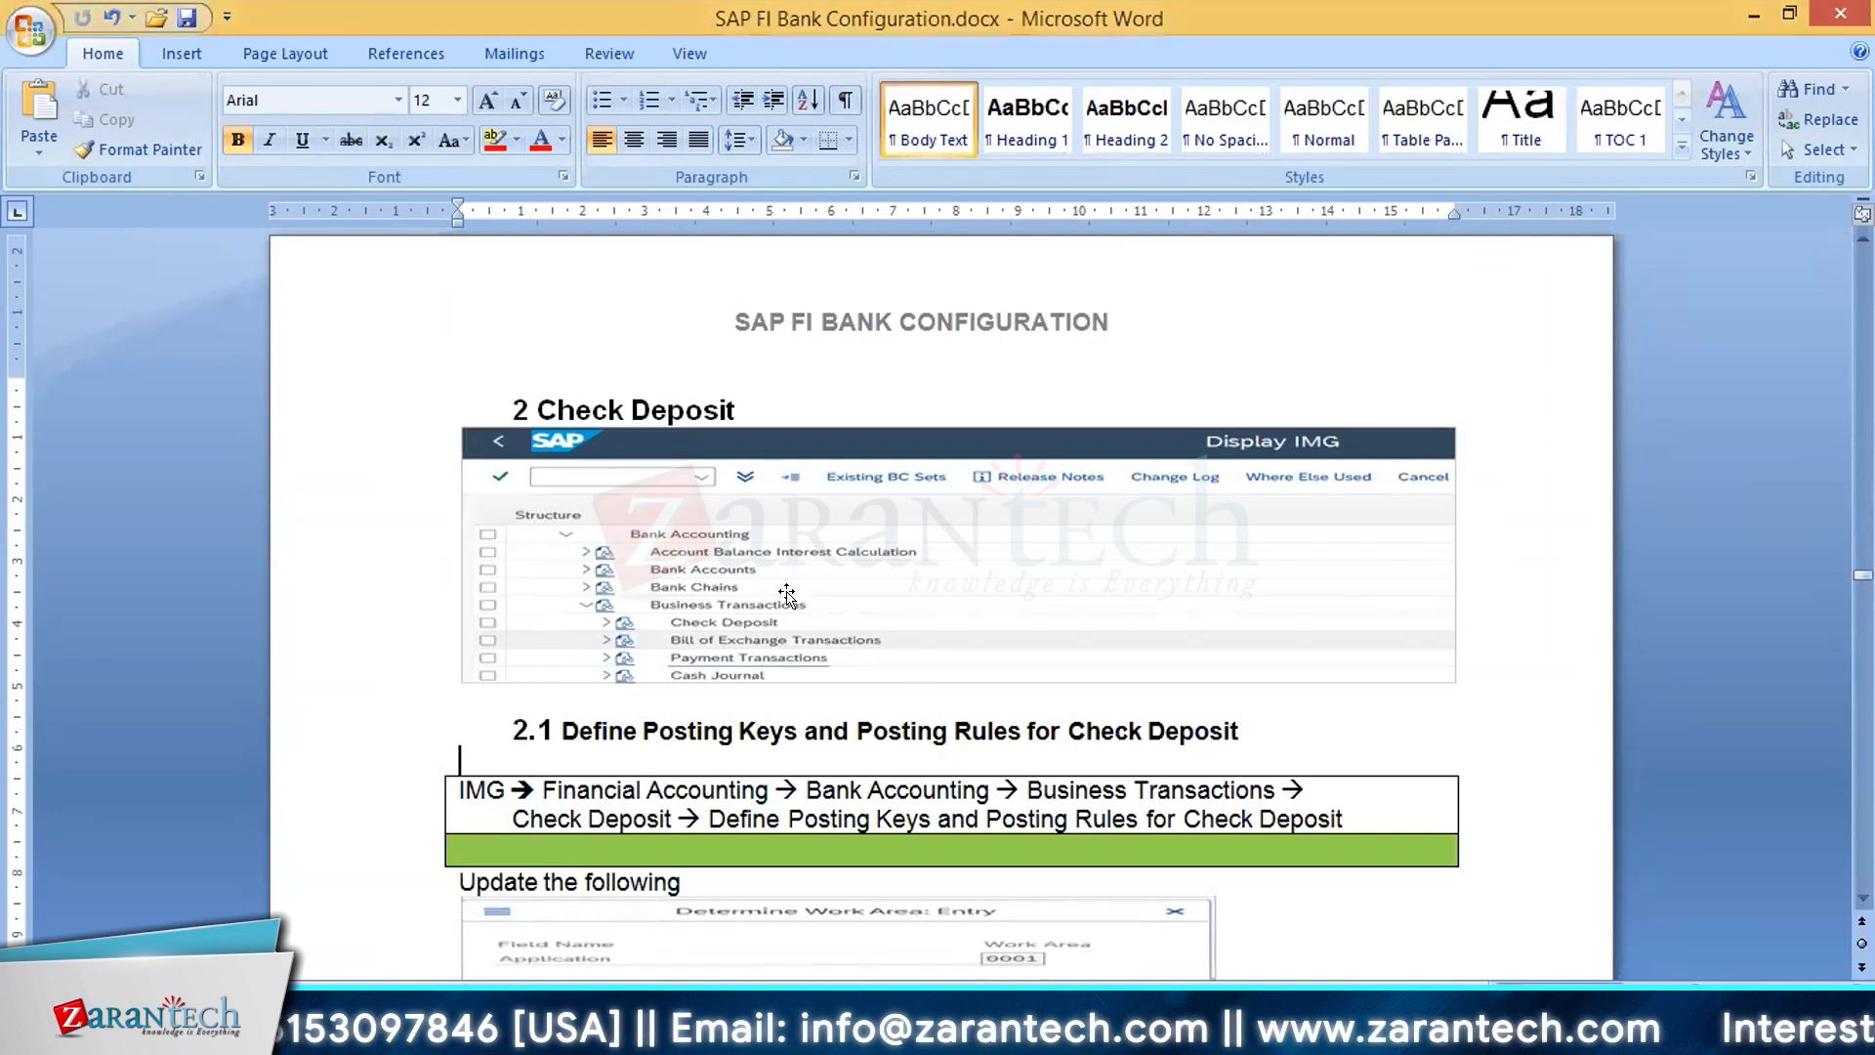
Step: Switch to the SAP implementation guide and open Create and Assign Business Transactions under Check Deposit
{"action": "scroll", "coordinate": [1349, 941], "scroll_direction": "down", "scroll_amount": 3}
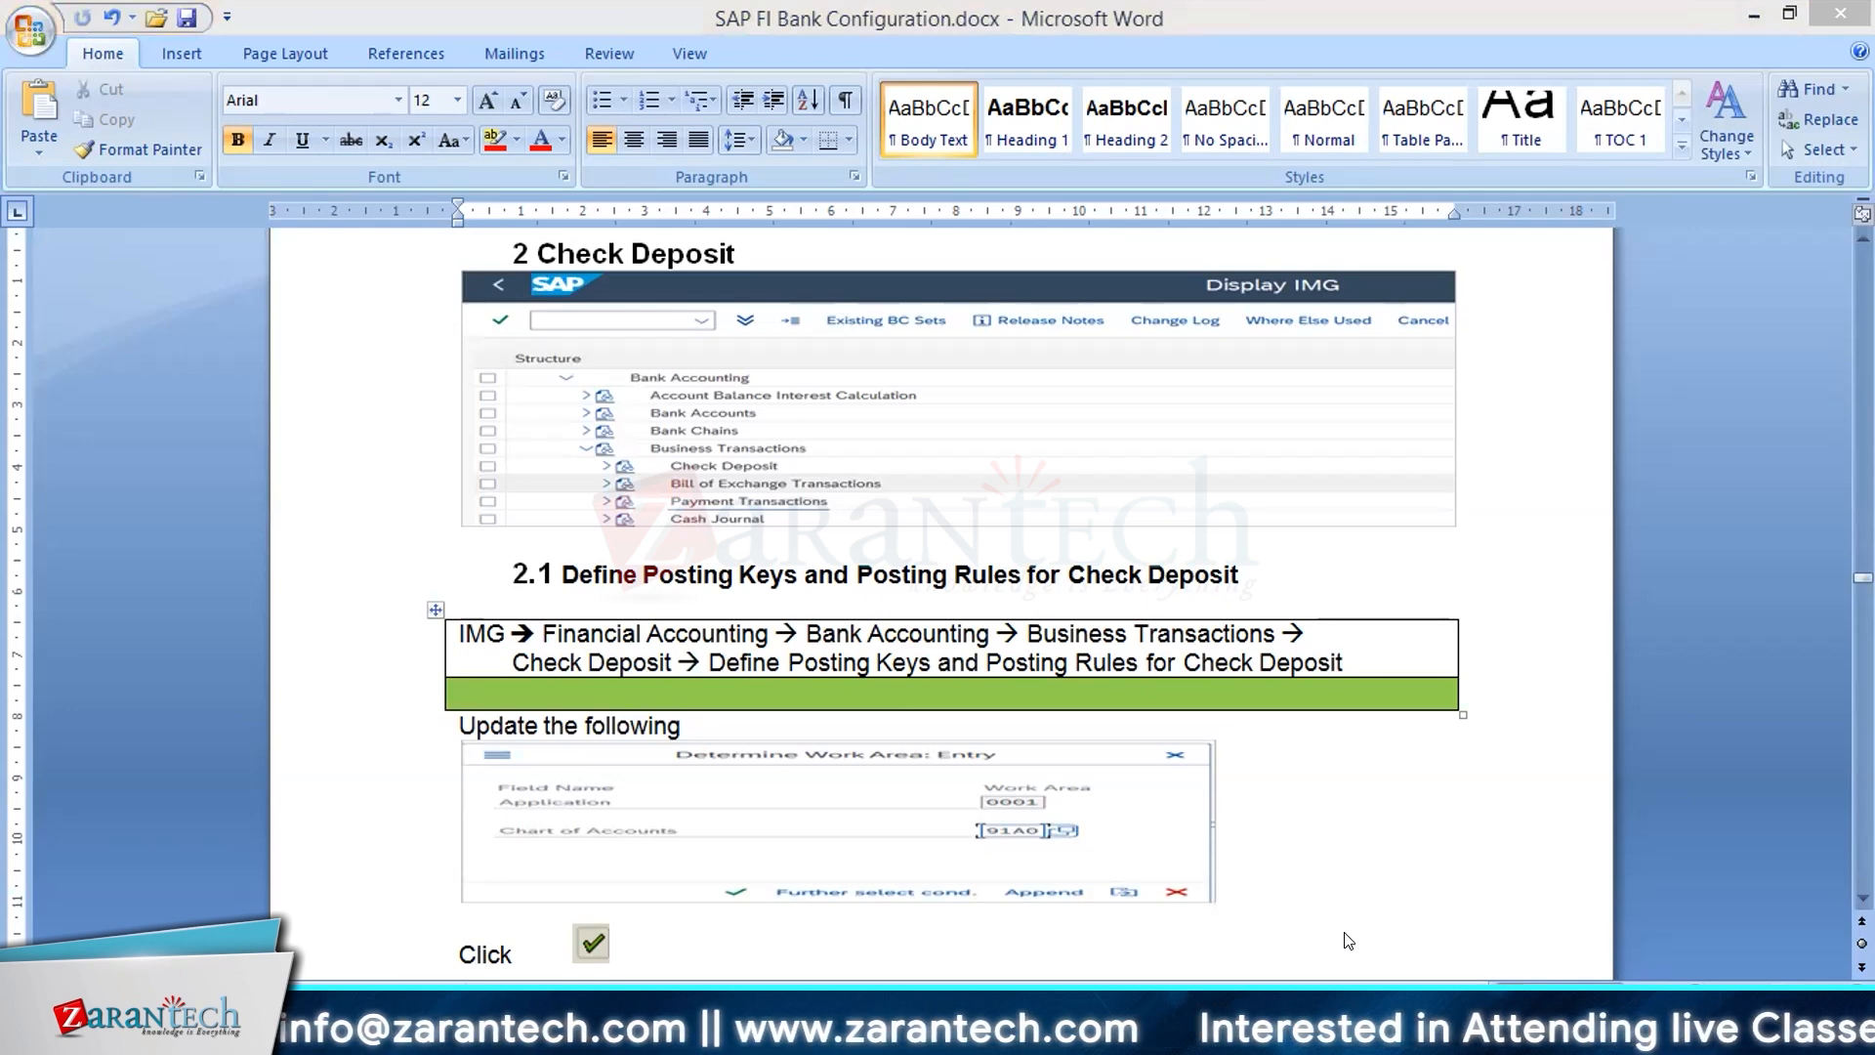
{"action": "key", "text": "alt+Tab"}
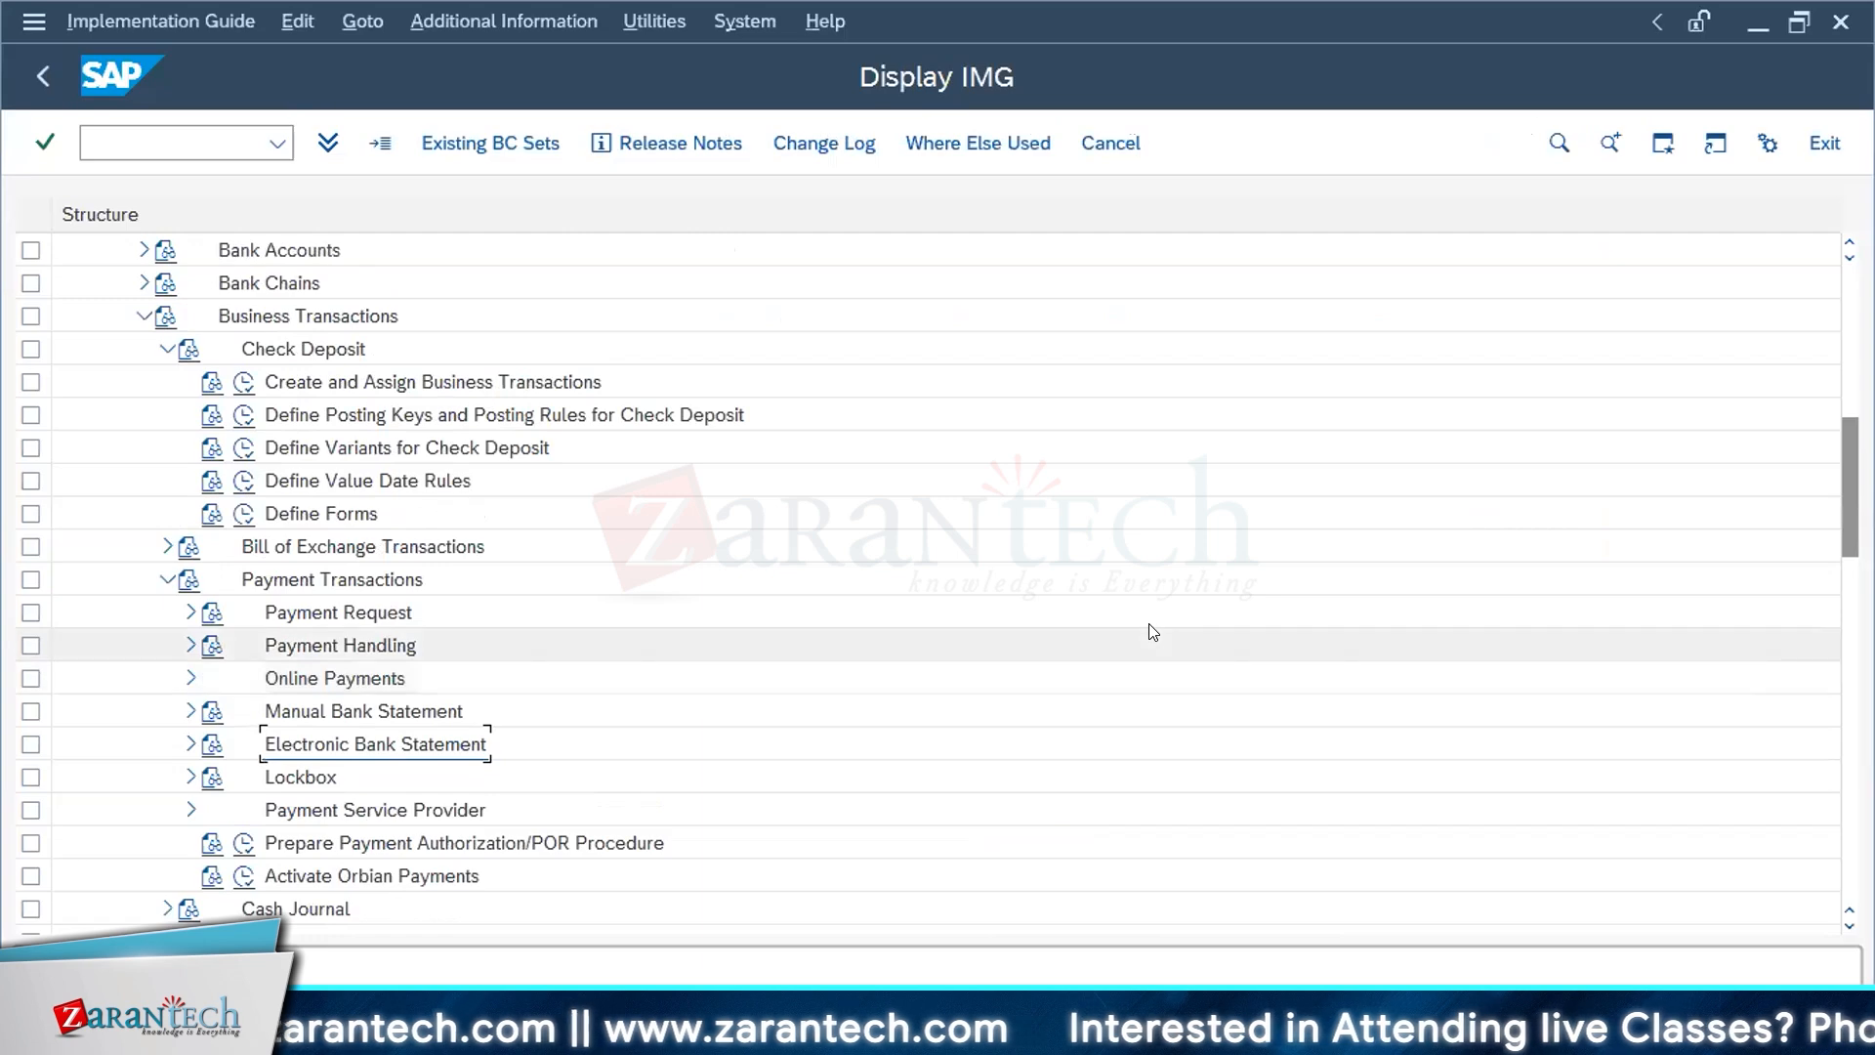
{"action": "scroll", "coordinate": [1149, 628], "scroll_direction": "up", "scroll_amount": 1}
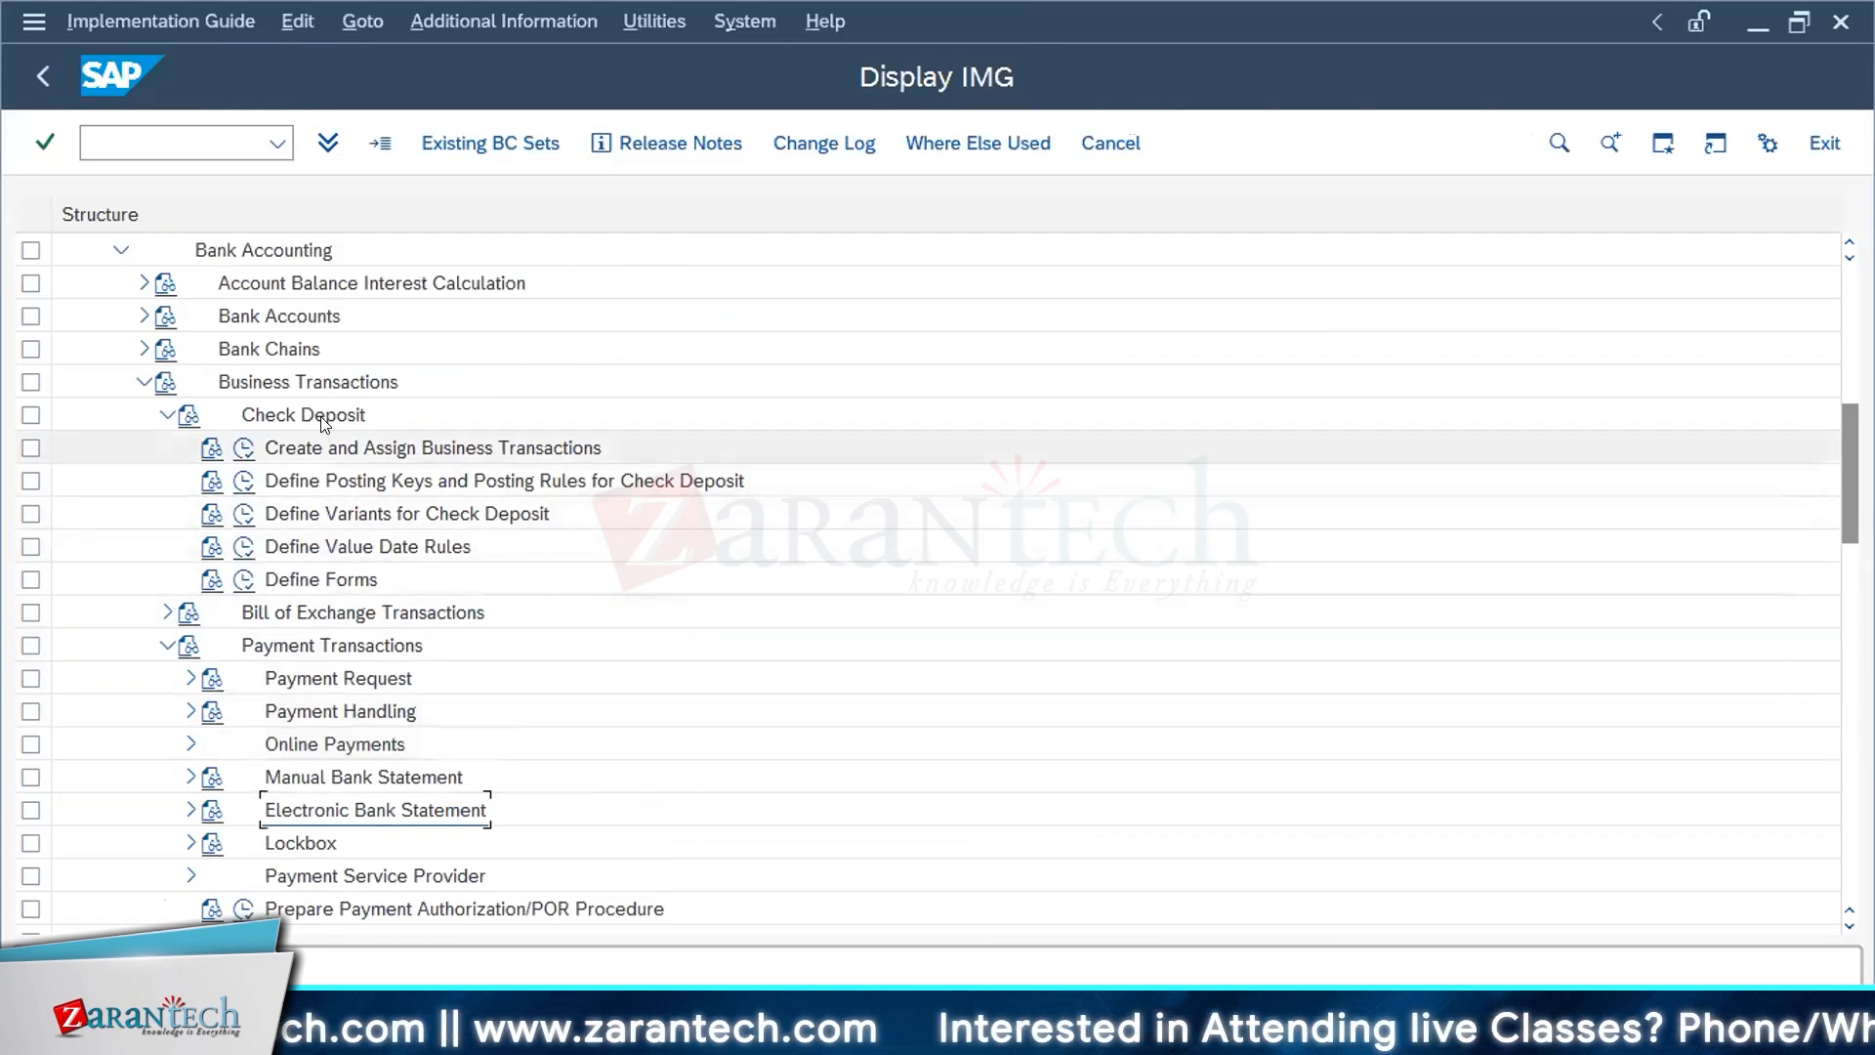
{"action": "left_click", "coordinate": [142, 381]}
{"action": "left_click", "coordinate": [143, 382]}
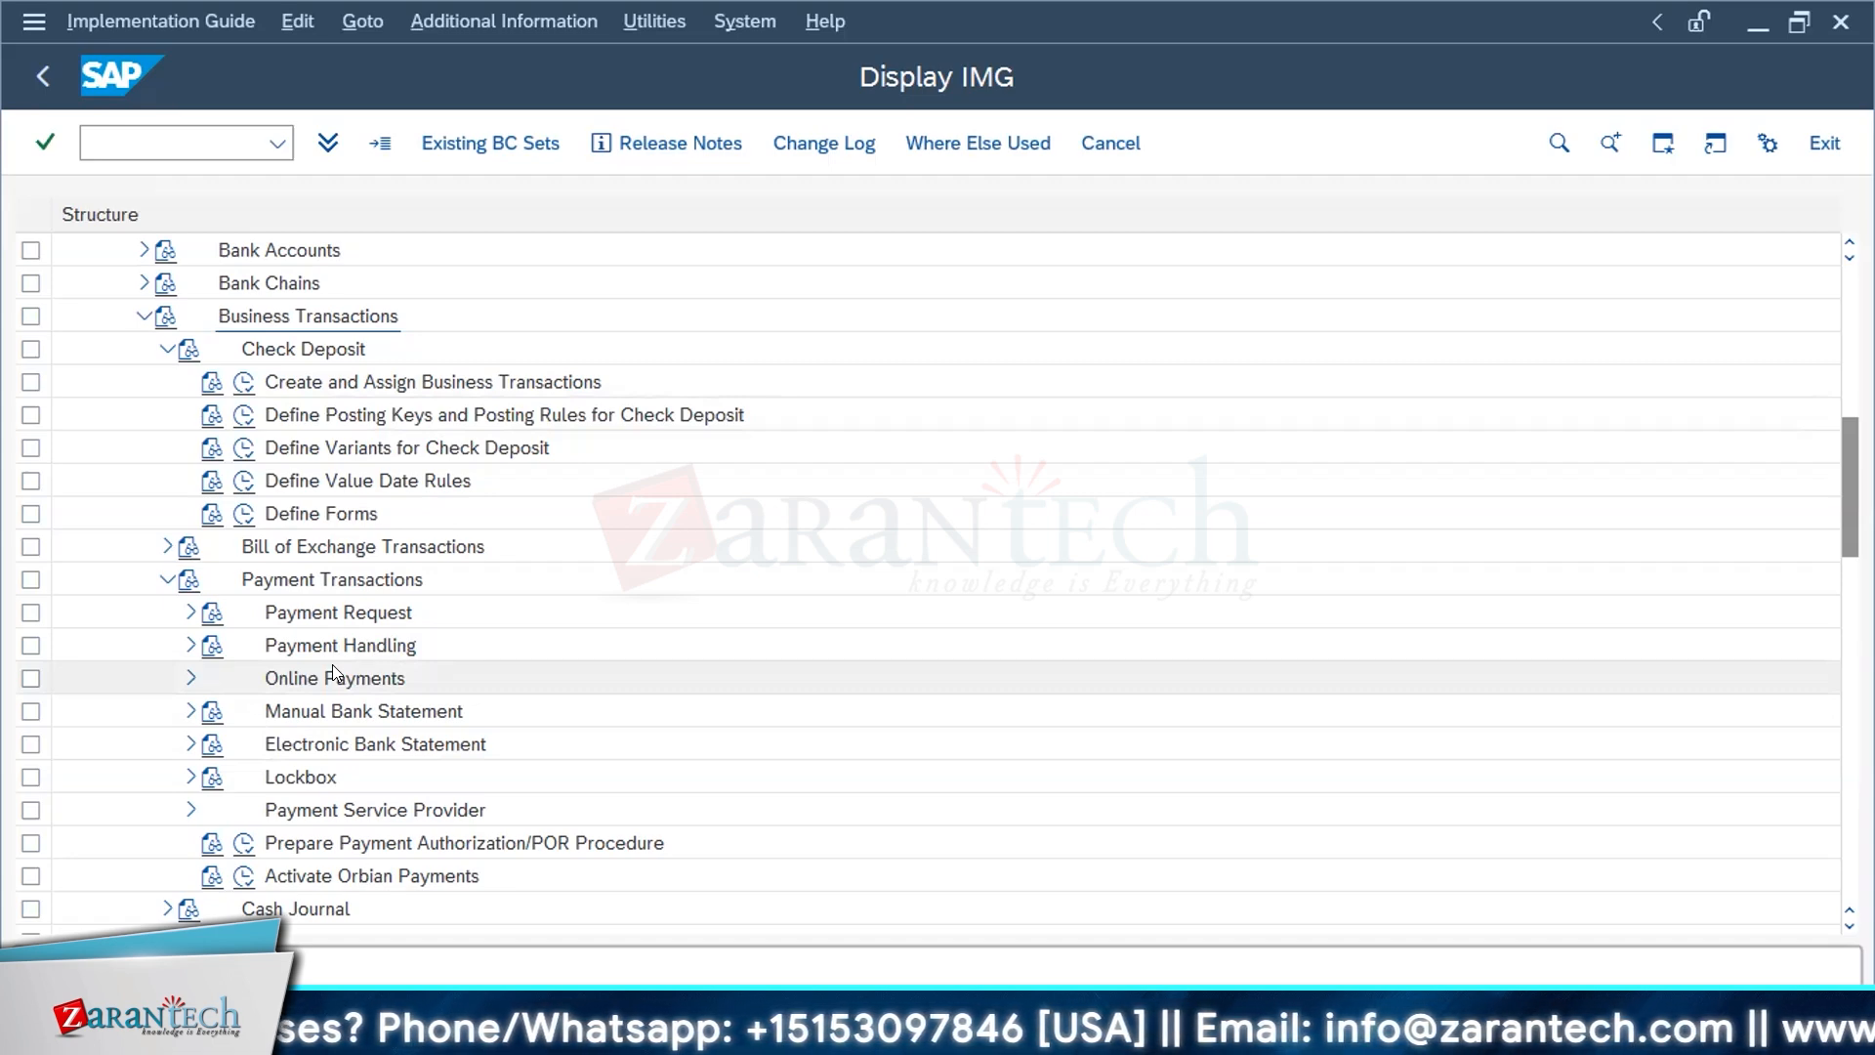
{"action": "left_click", "coordinate": [241, 382]}
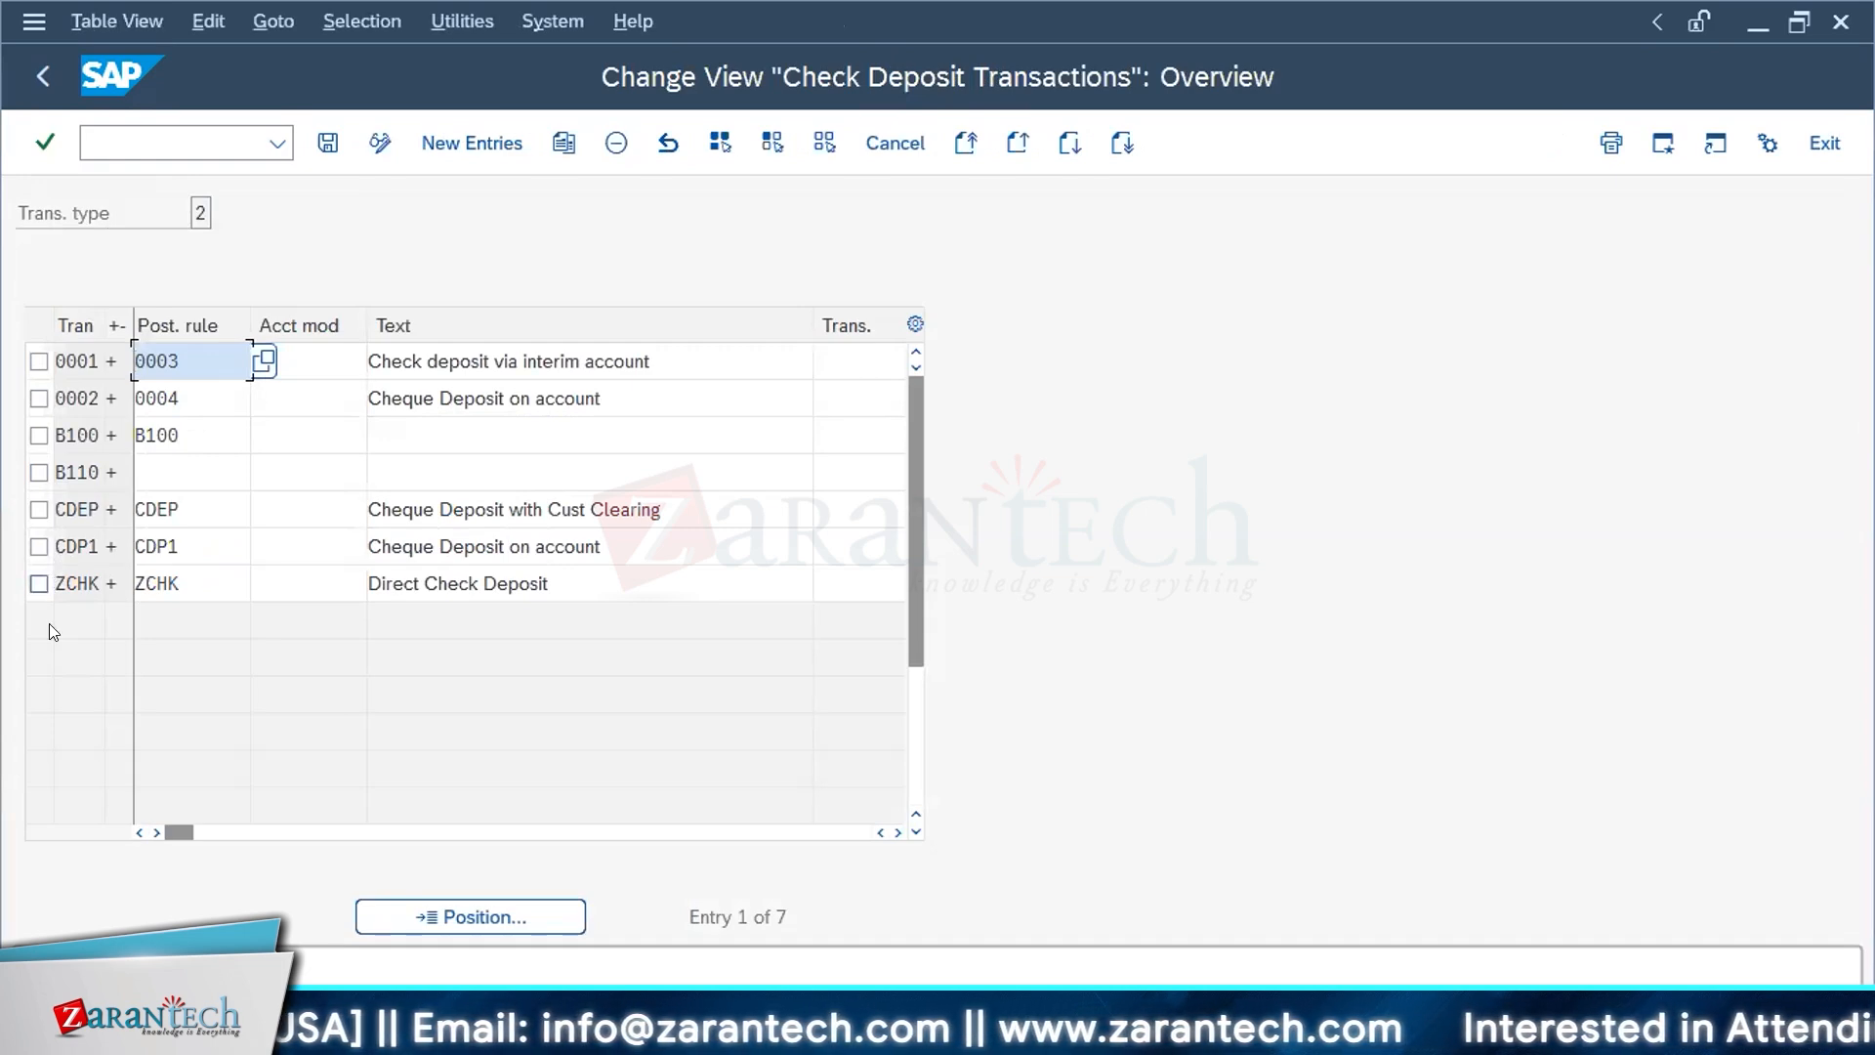
{"action": "left_click", "coordinate": [453, 145]}
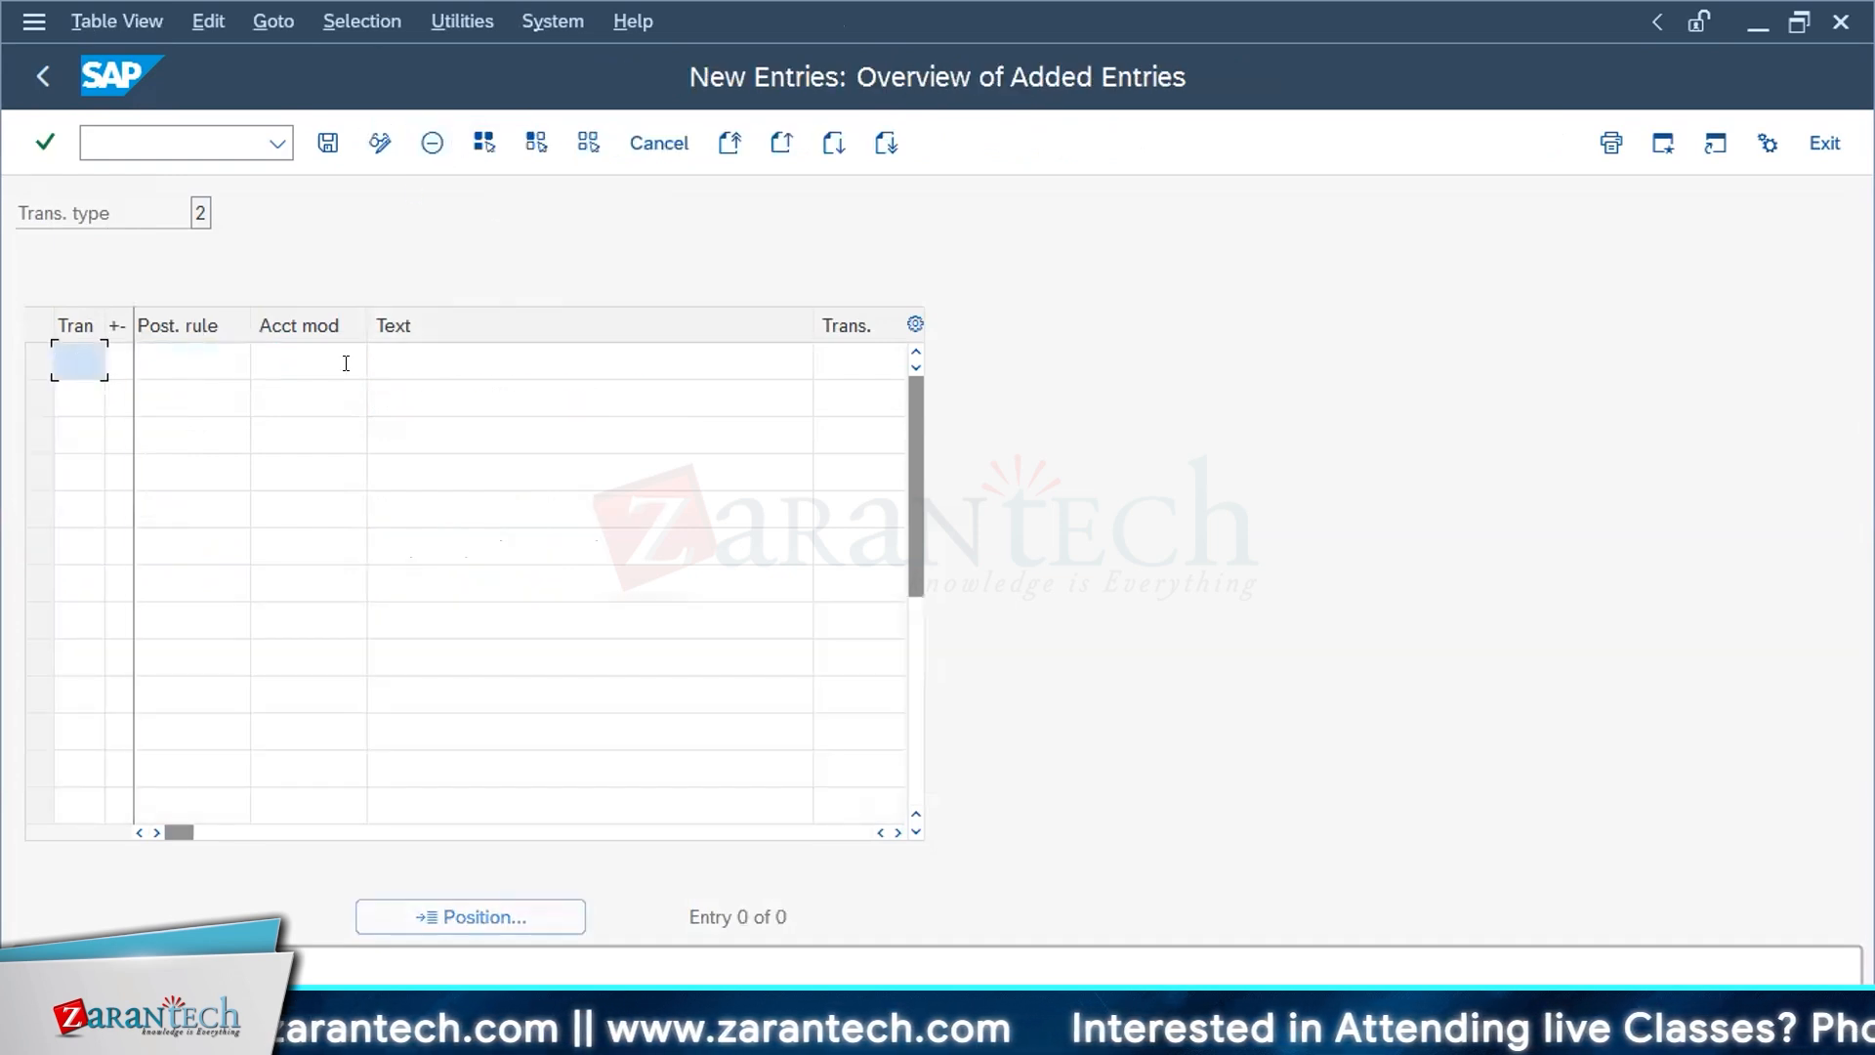
{"action": "left_click", "coordinate": [689, 136]}
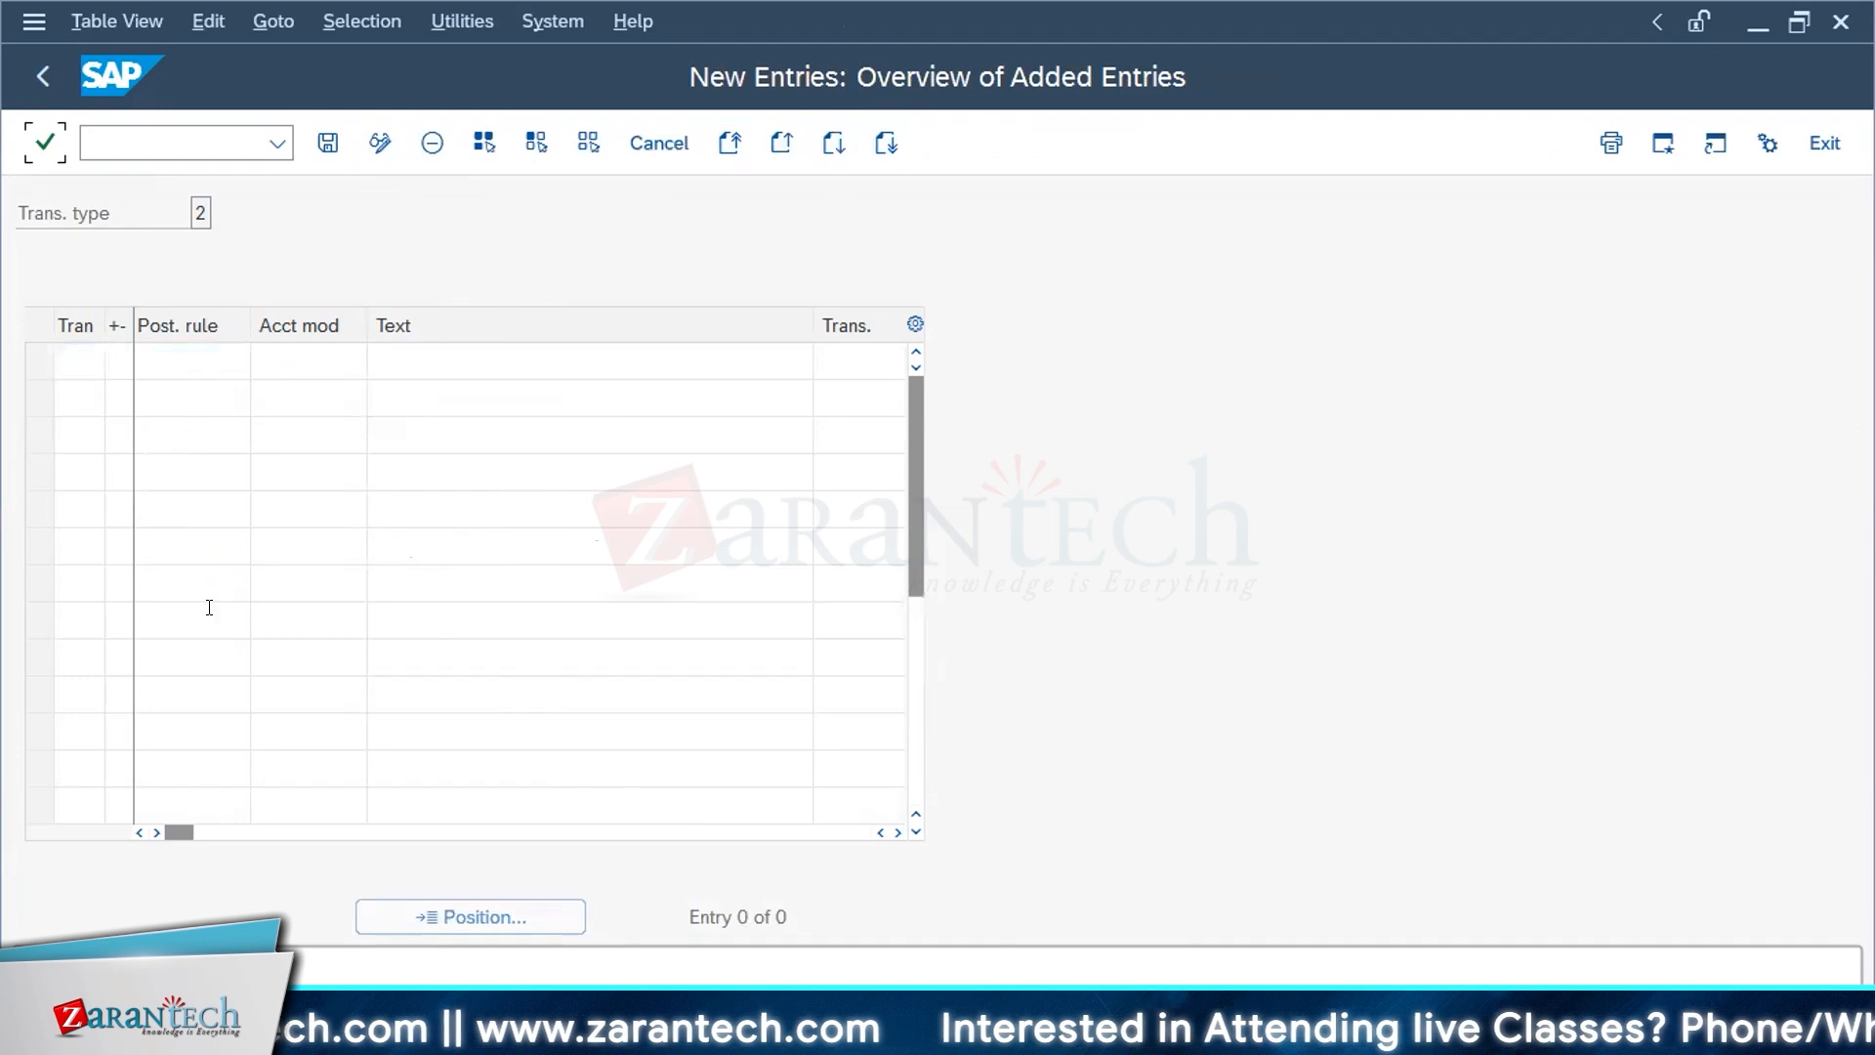
{"action": "left_click", "coordinate": [657, 144]}
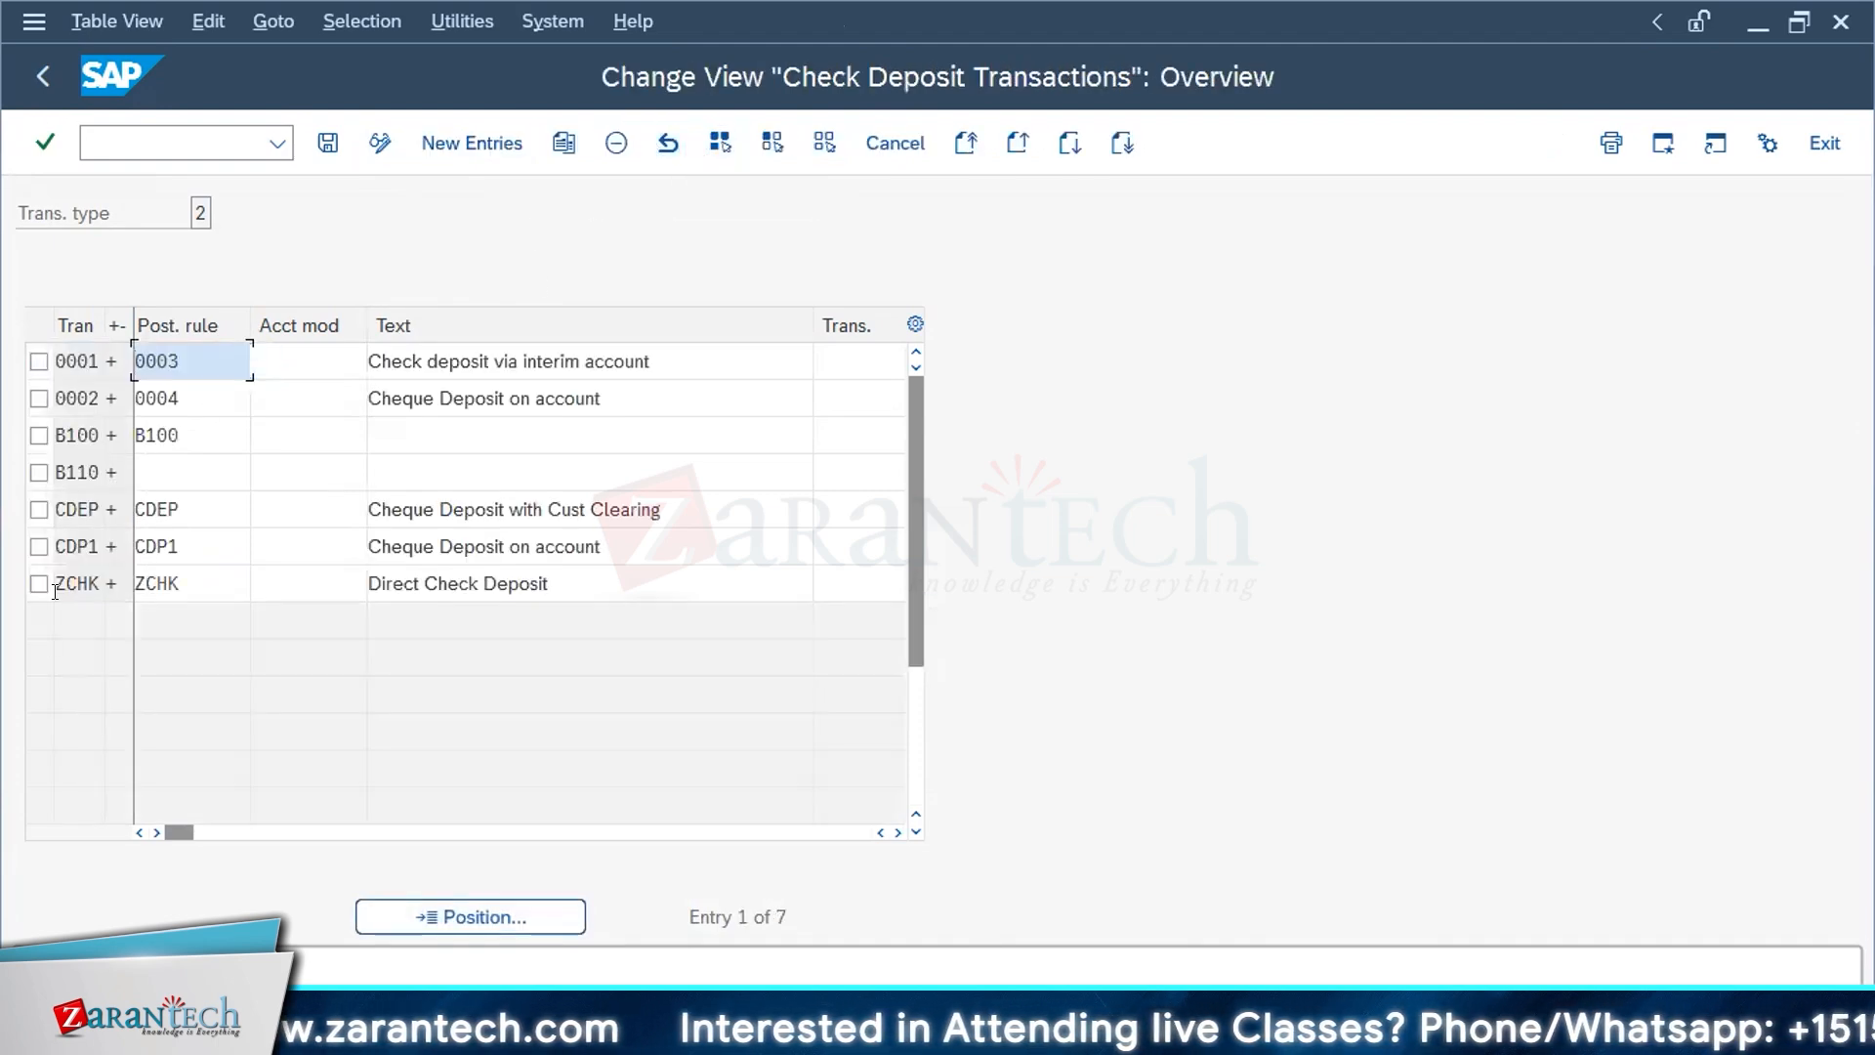
Step: Examine the transaction code, posting rule and text of check deposit transaction ZCHK, then return to the implementation guide
{"action": "left_click", "coordinate": [63, 574]}
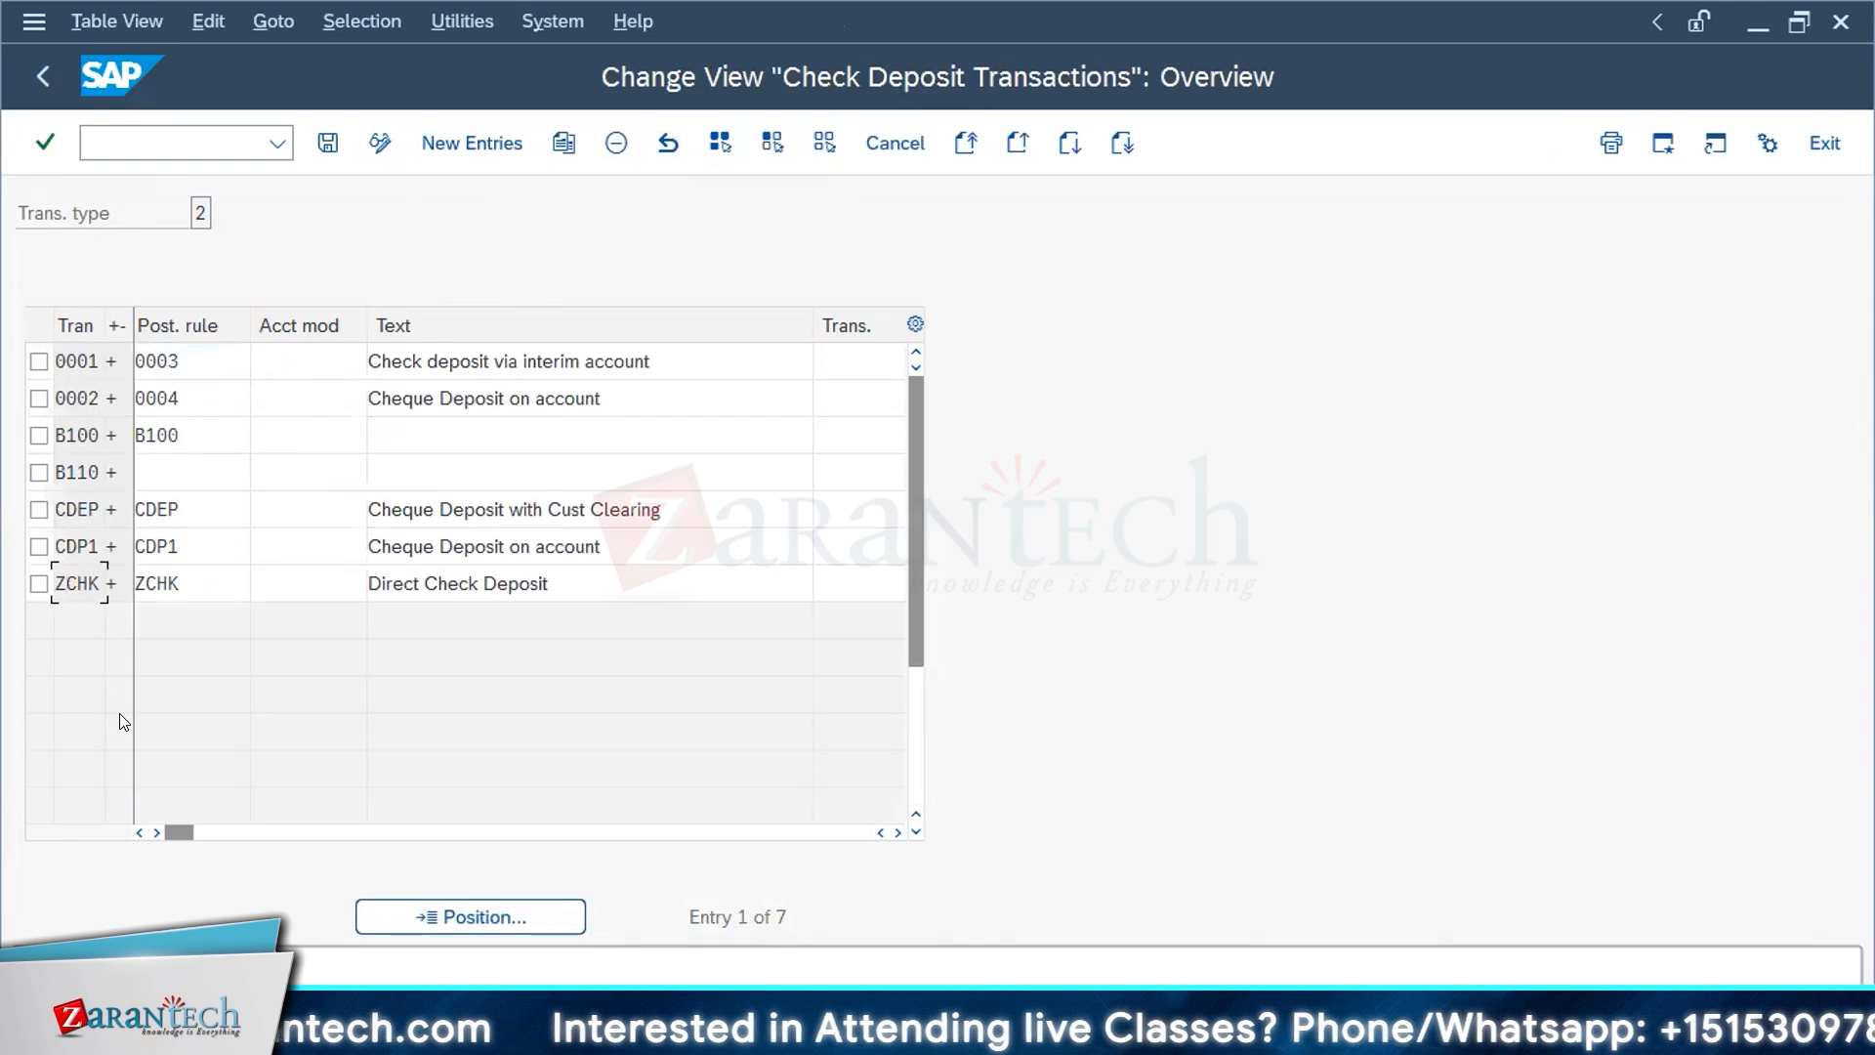
{"action": "left_click", "coordinate": [153, 576]}
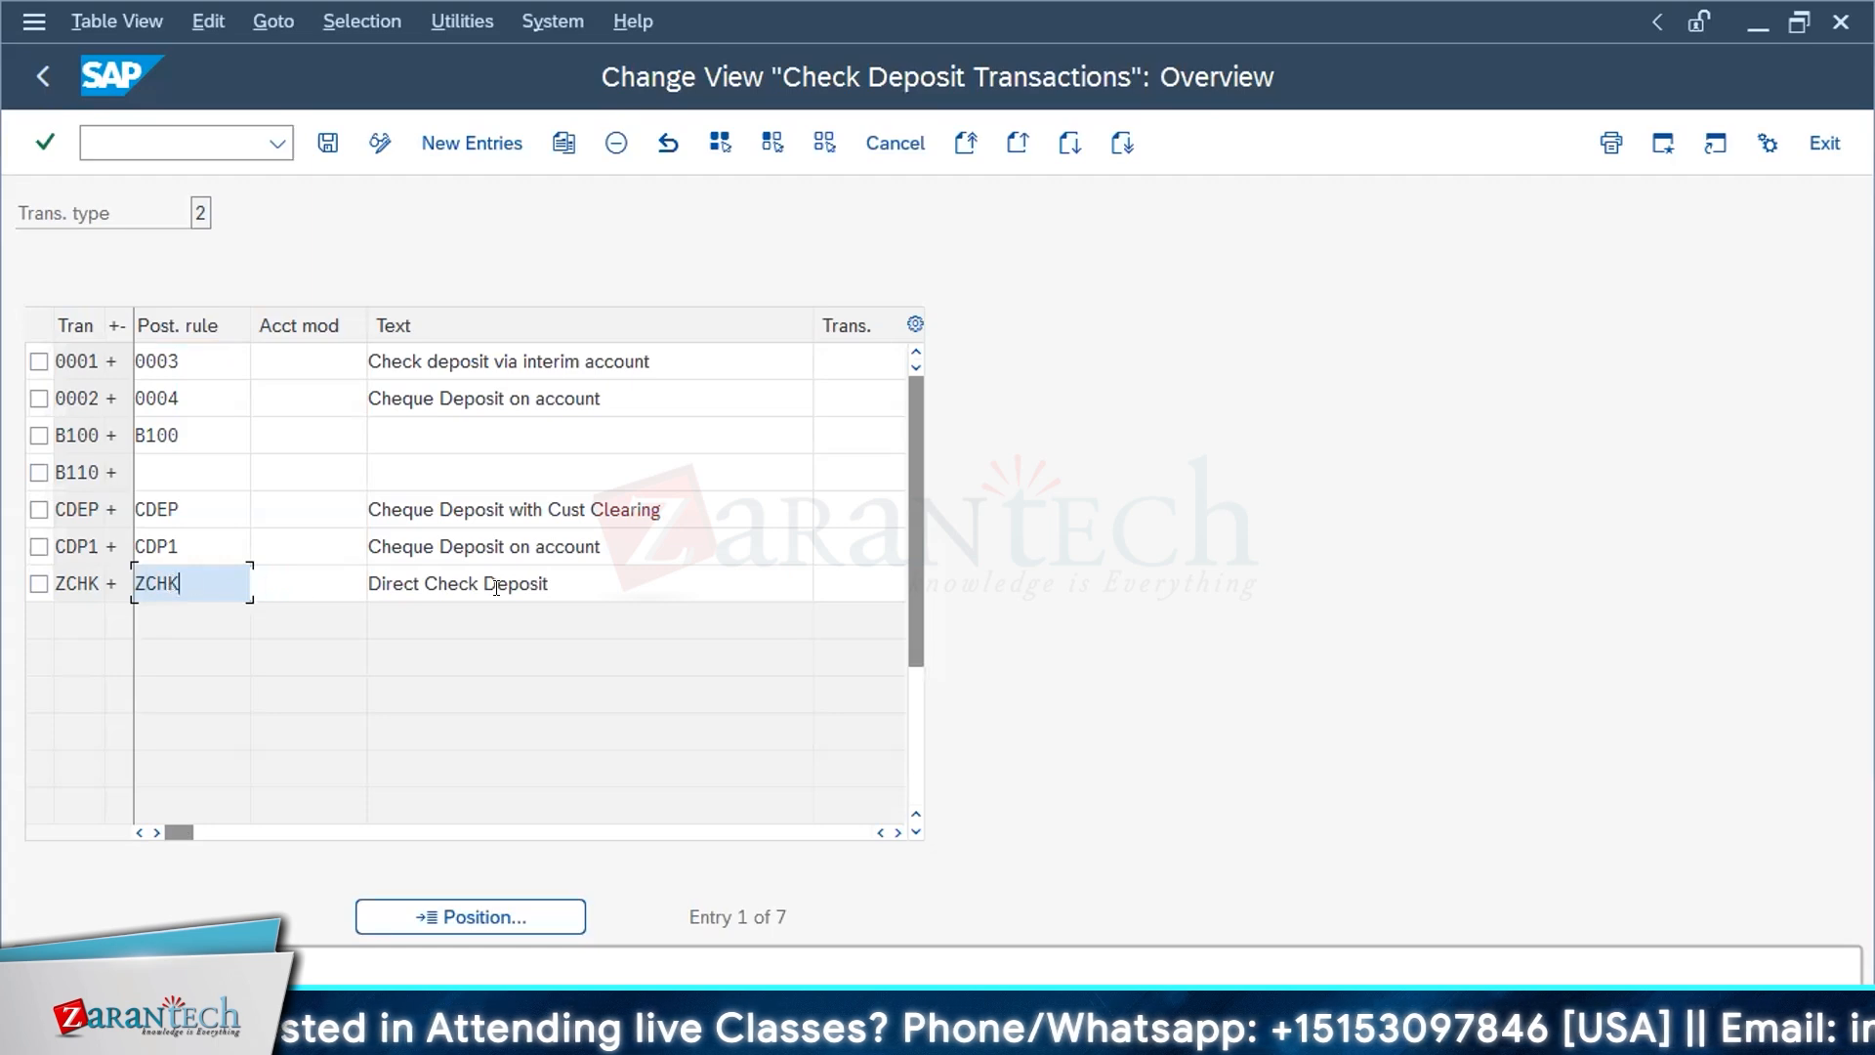
{"action": "left_click", "coordinate": [569, 580]}
{"action": "left_click_drag", "start_coordinate": [549, 583], "coordinate": [496, 583]}
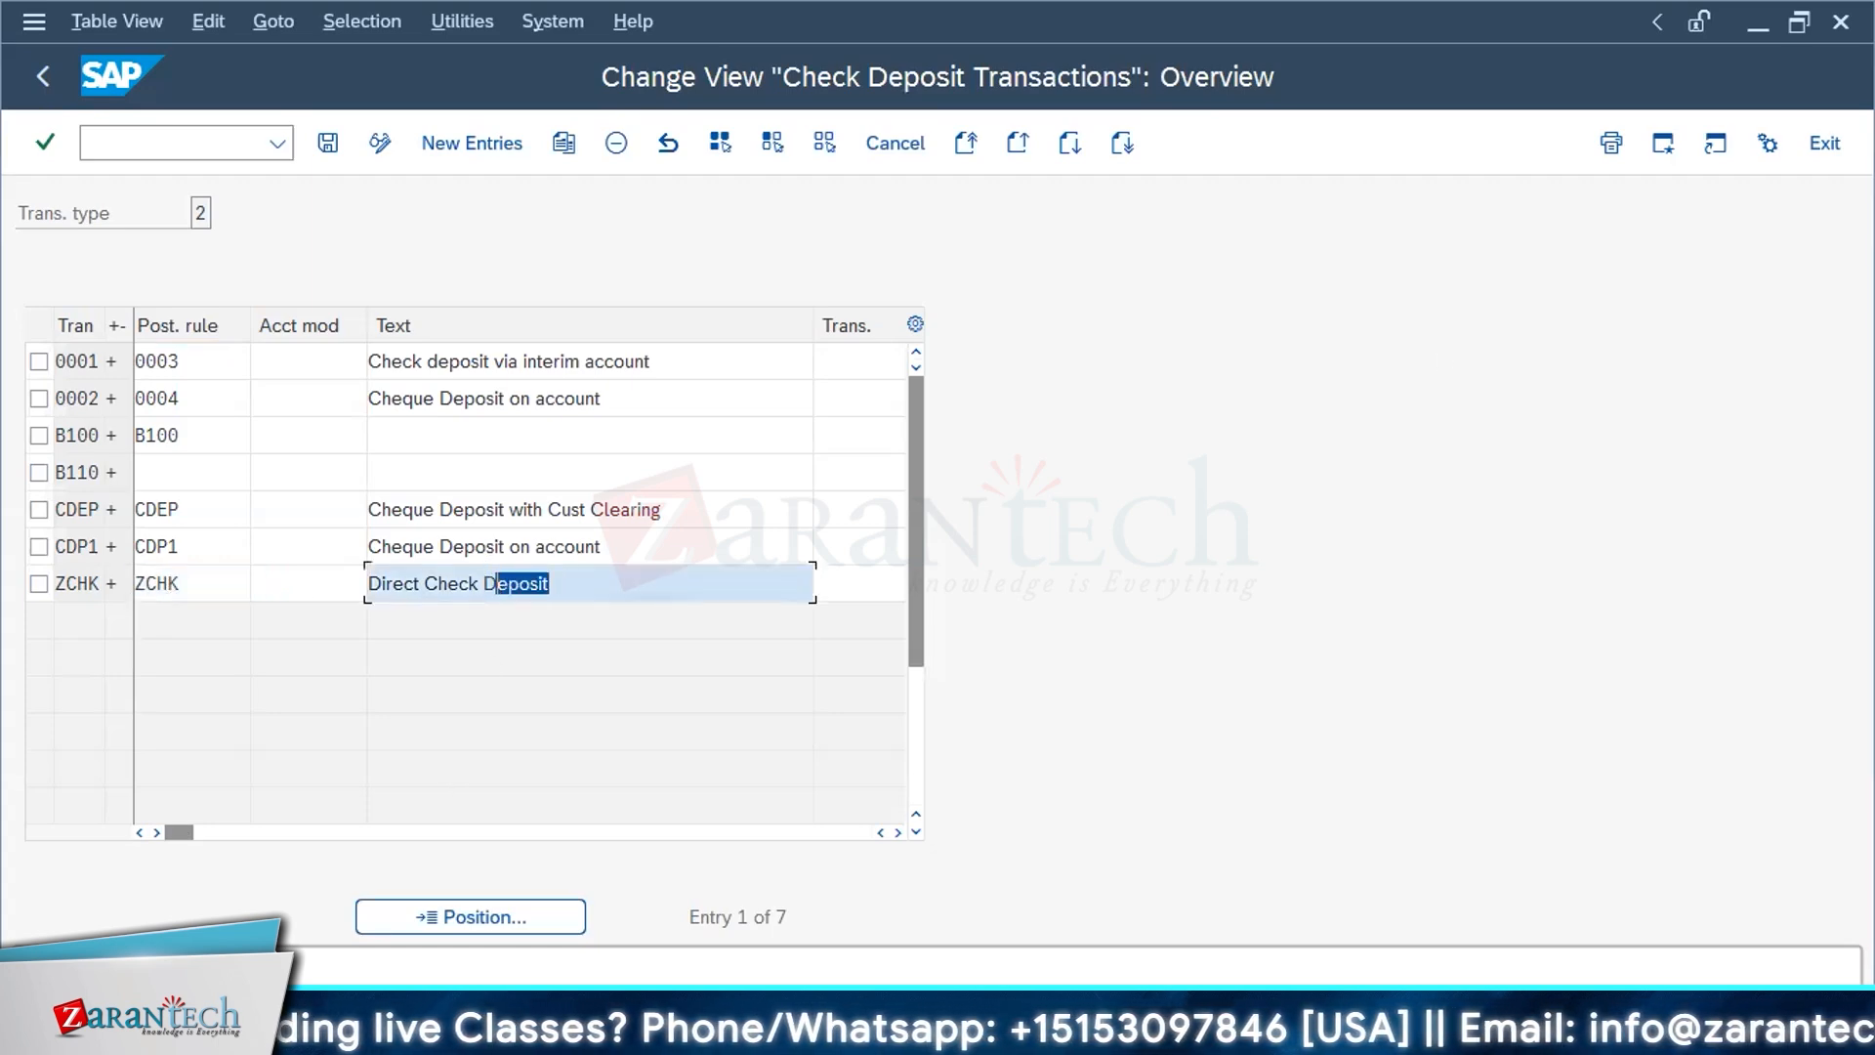
{"action": "left_click", "coordinate": [884, 142]}
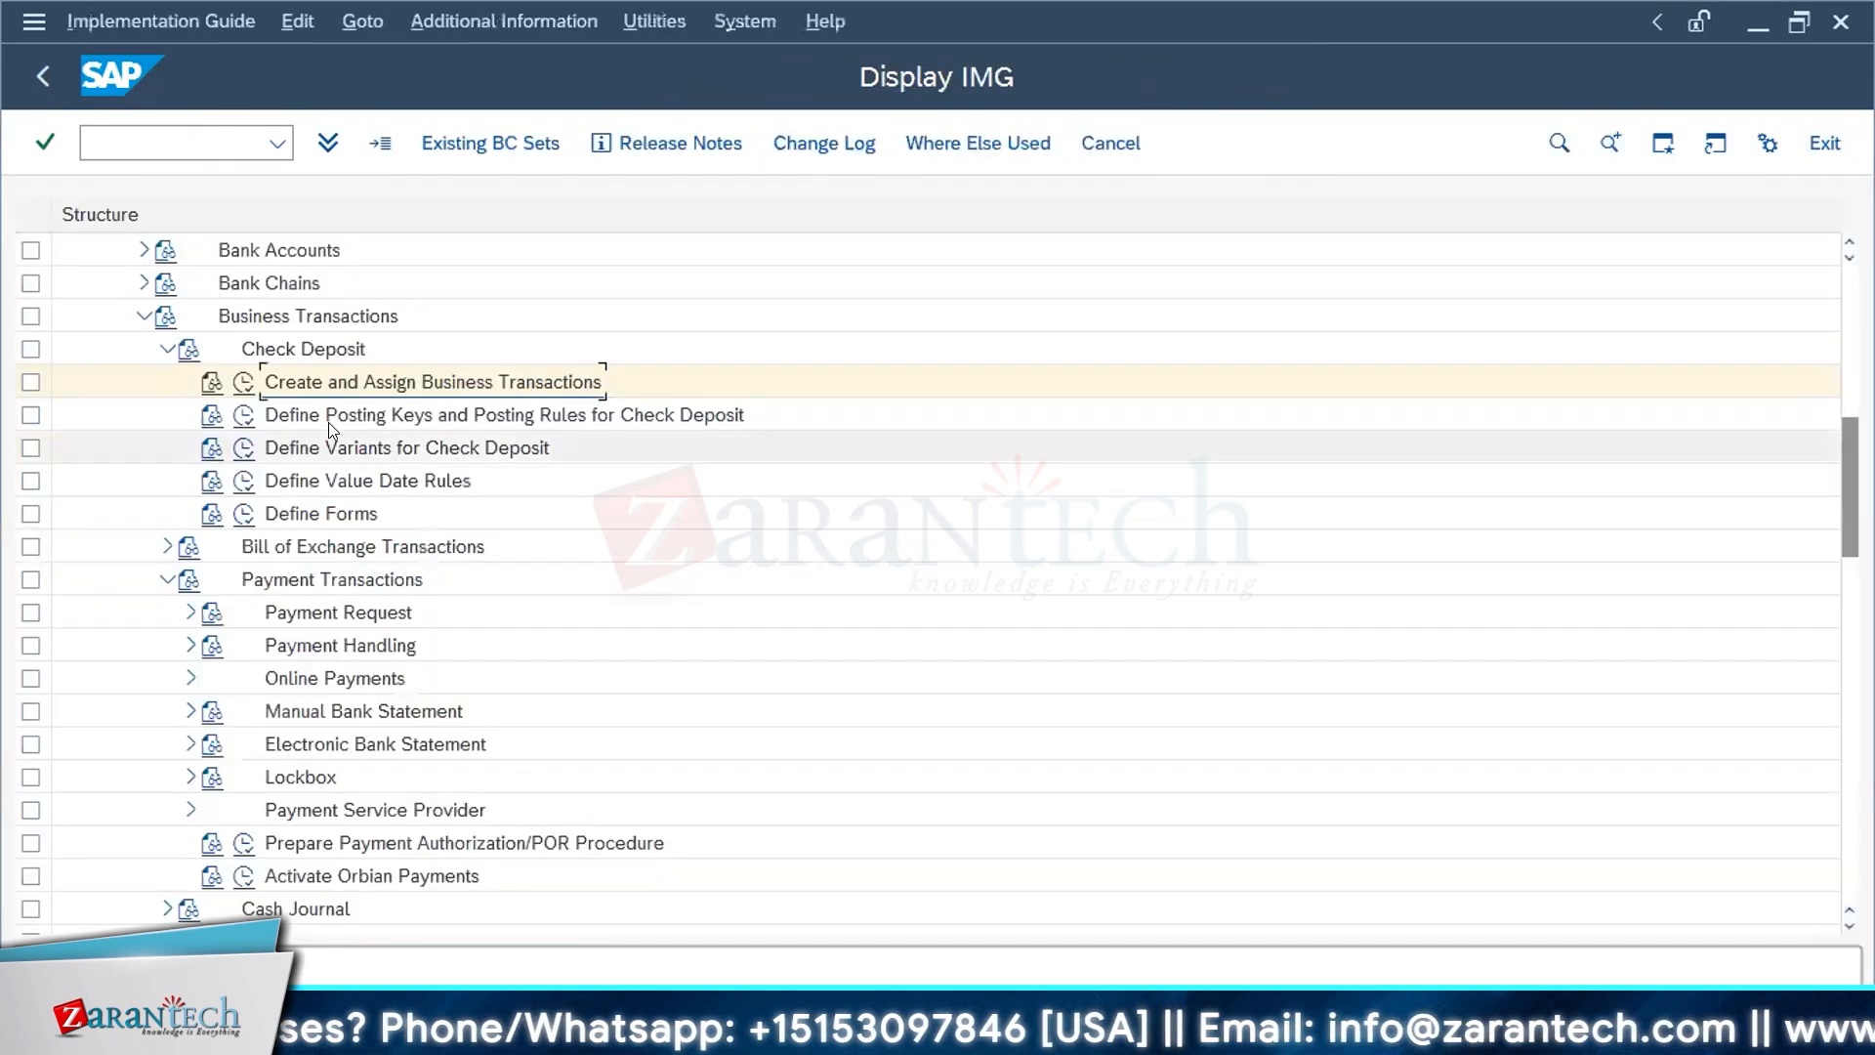
Step: Open the check deposit posting keys and posting rules for chart of accounts 91A0 and select account symbol ZCHECKDEPOSIT in display mode
{"action": "left_click", "coordinate": [245, 415]}
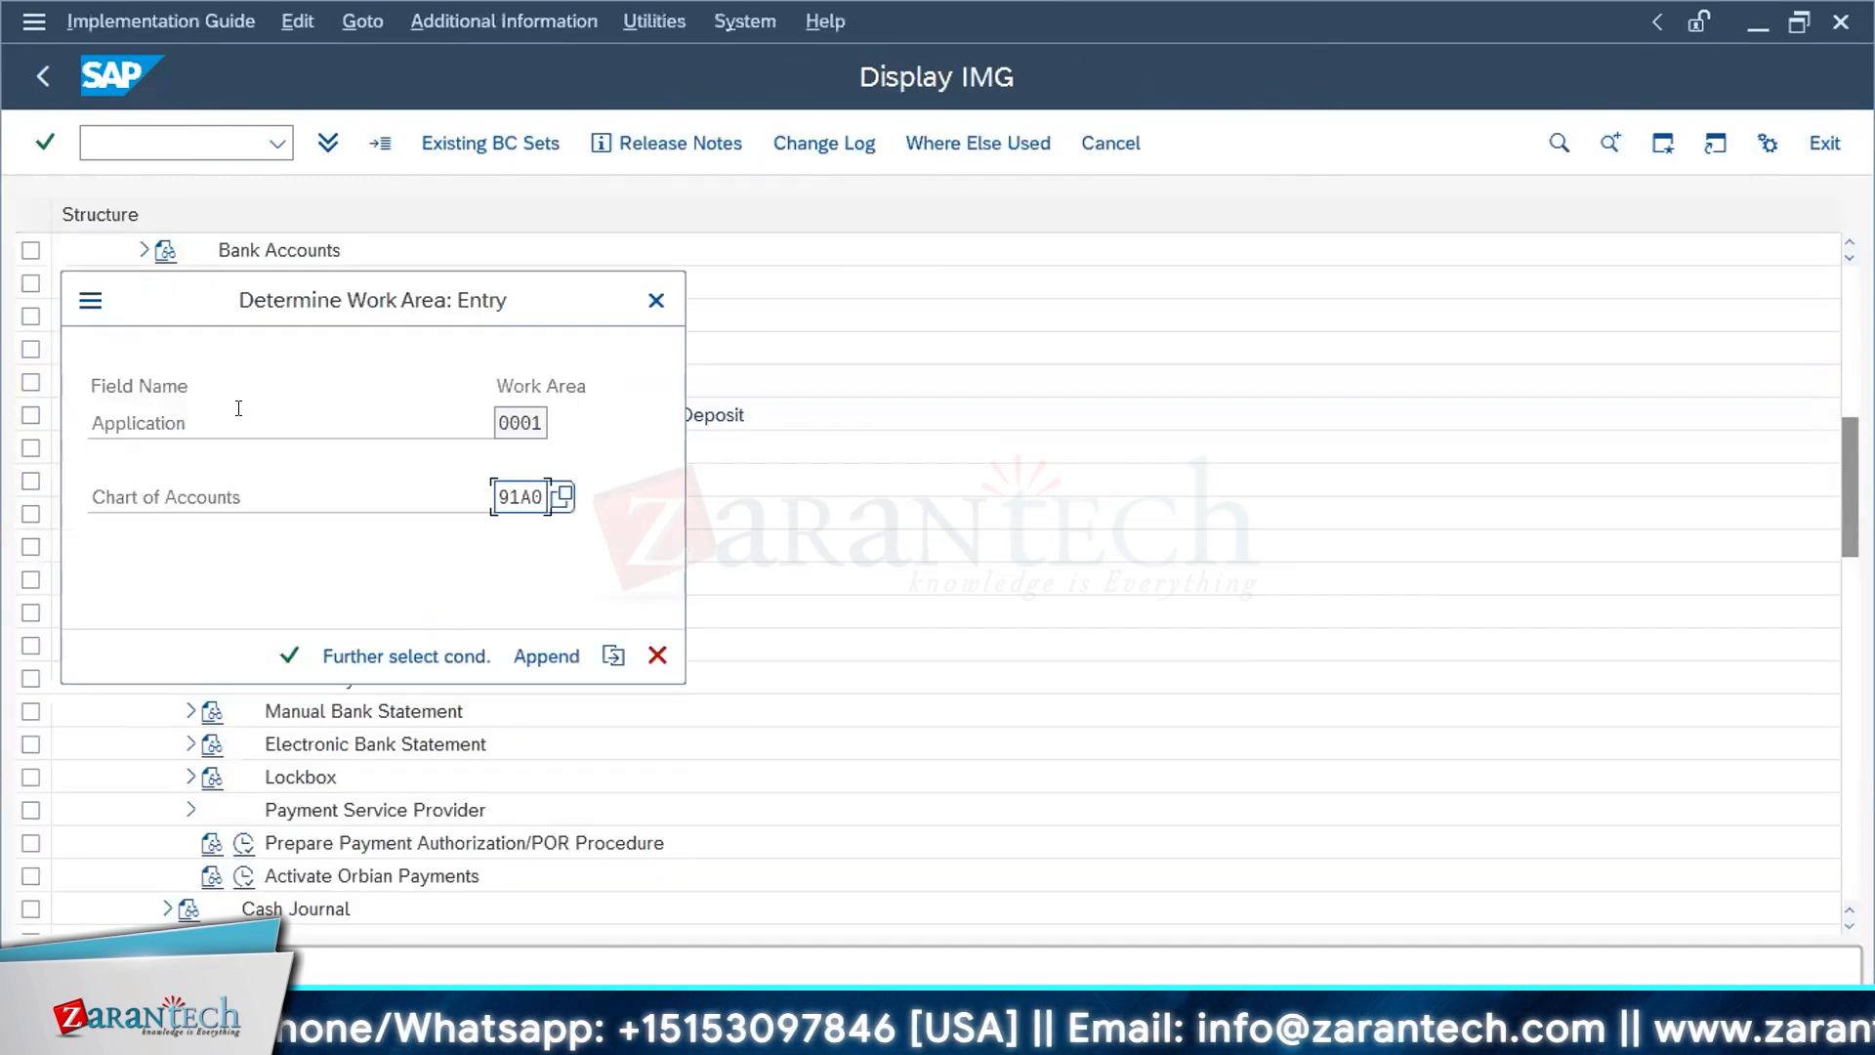
{"action": "left_click", "coordinate": [279, 661]}
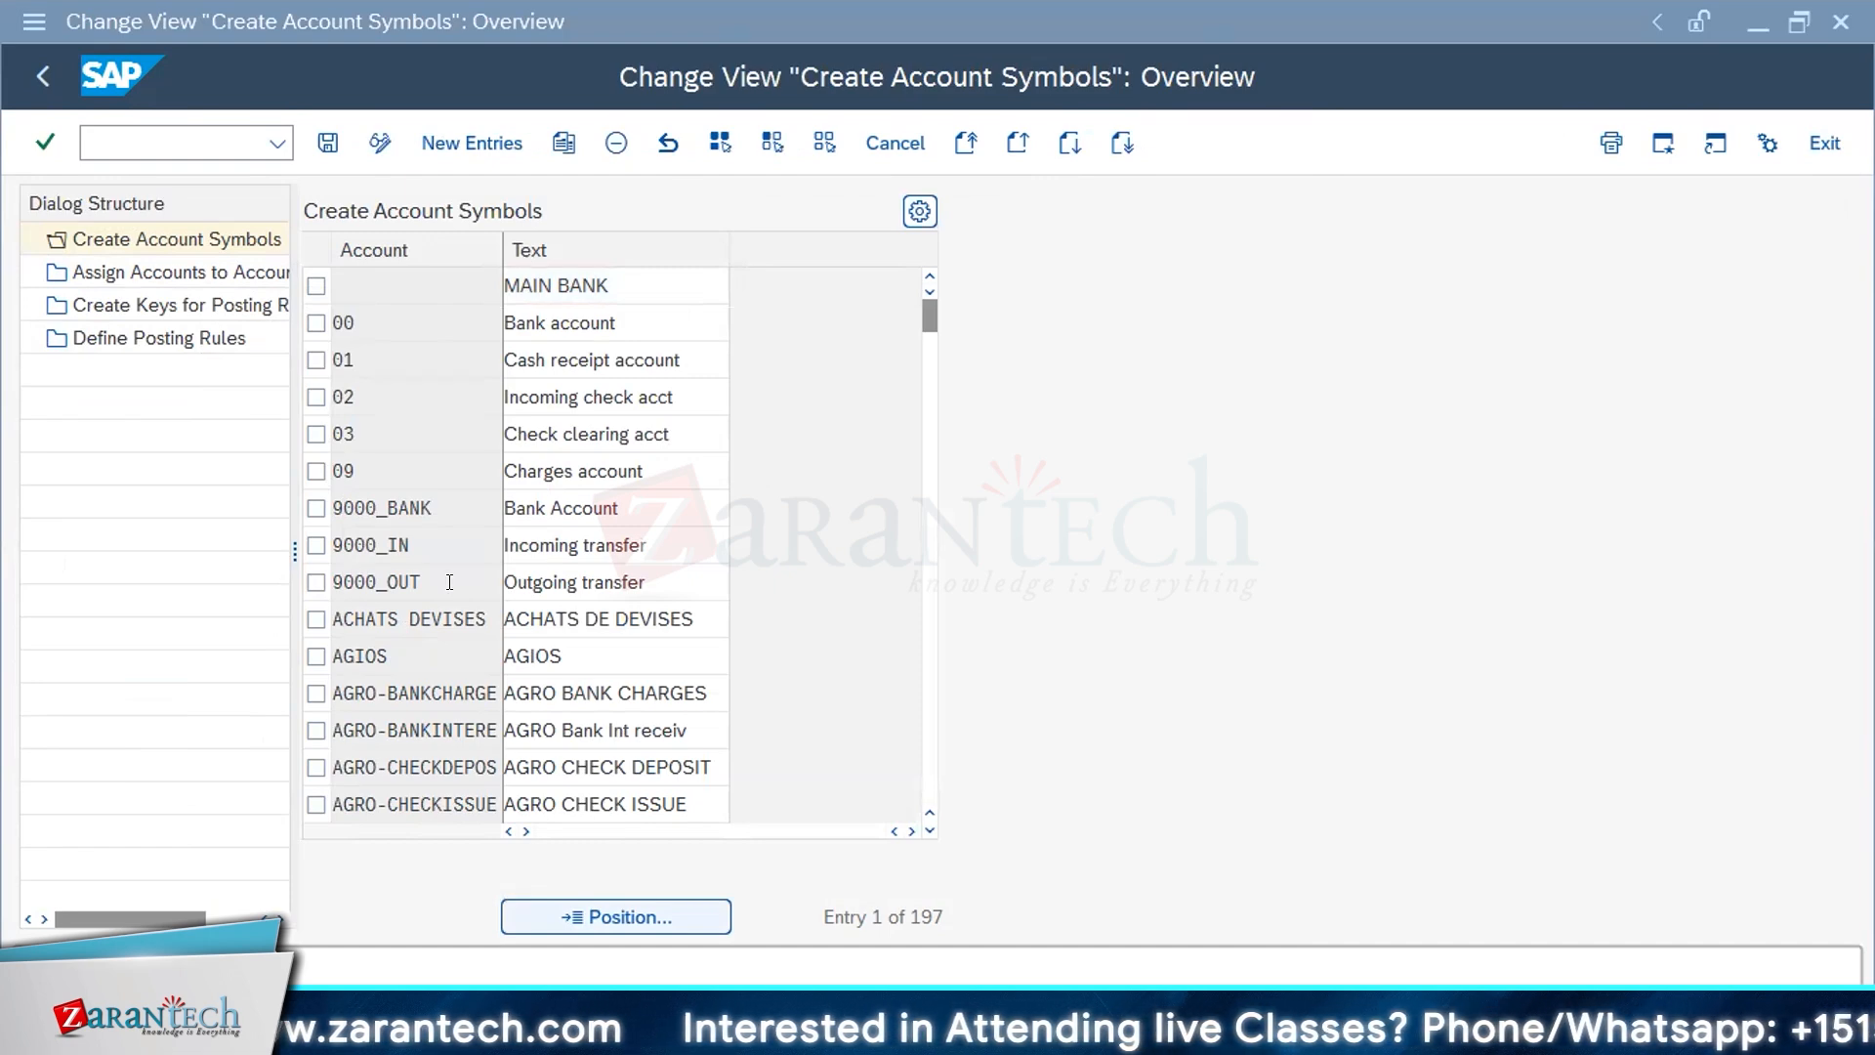
{"action": "scroll", "coordinate": [461, 705], "scroll_direction": "down", "scroll_amount": 1}
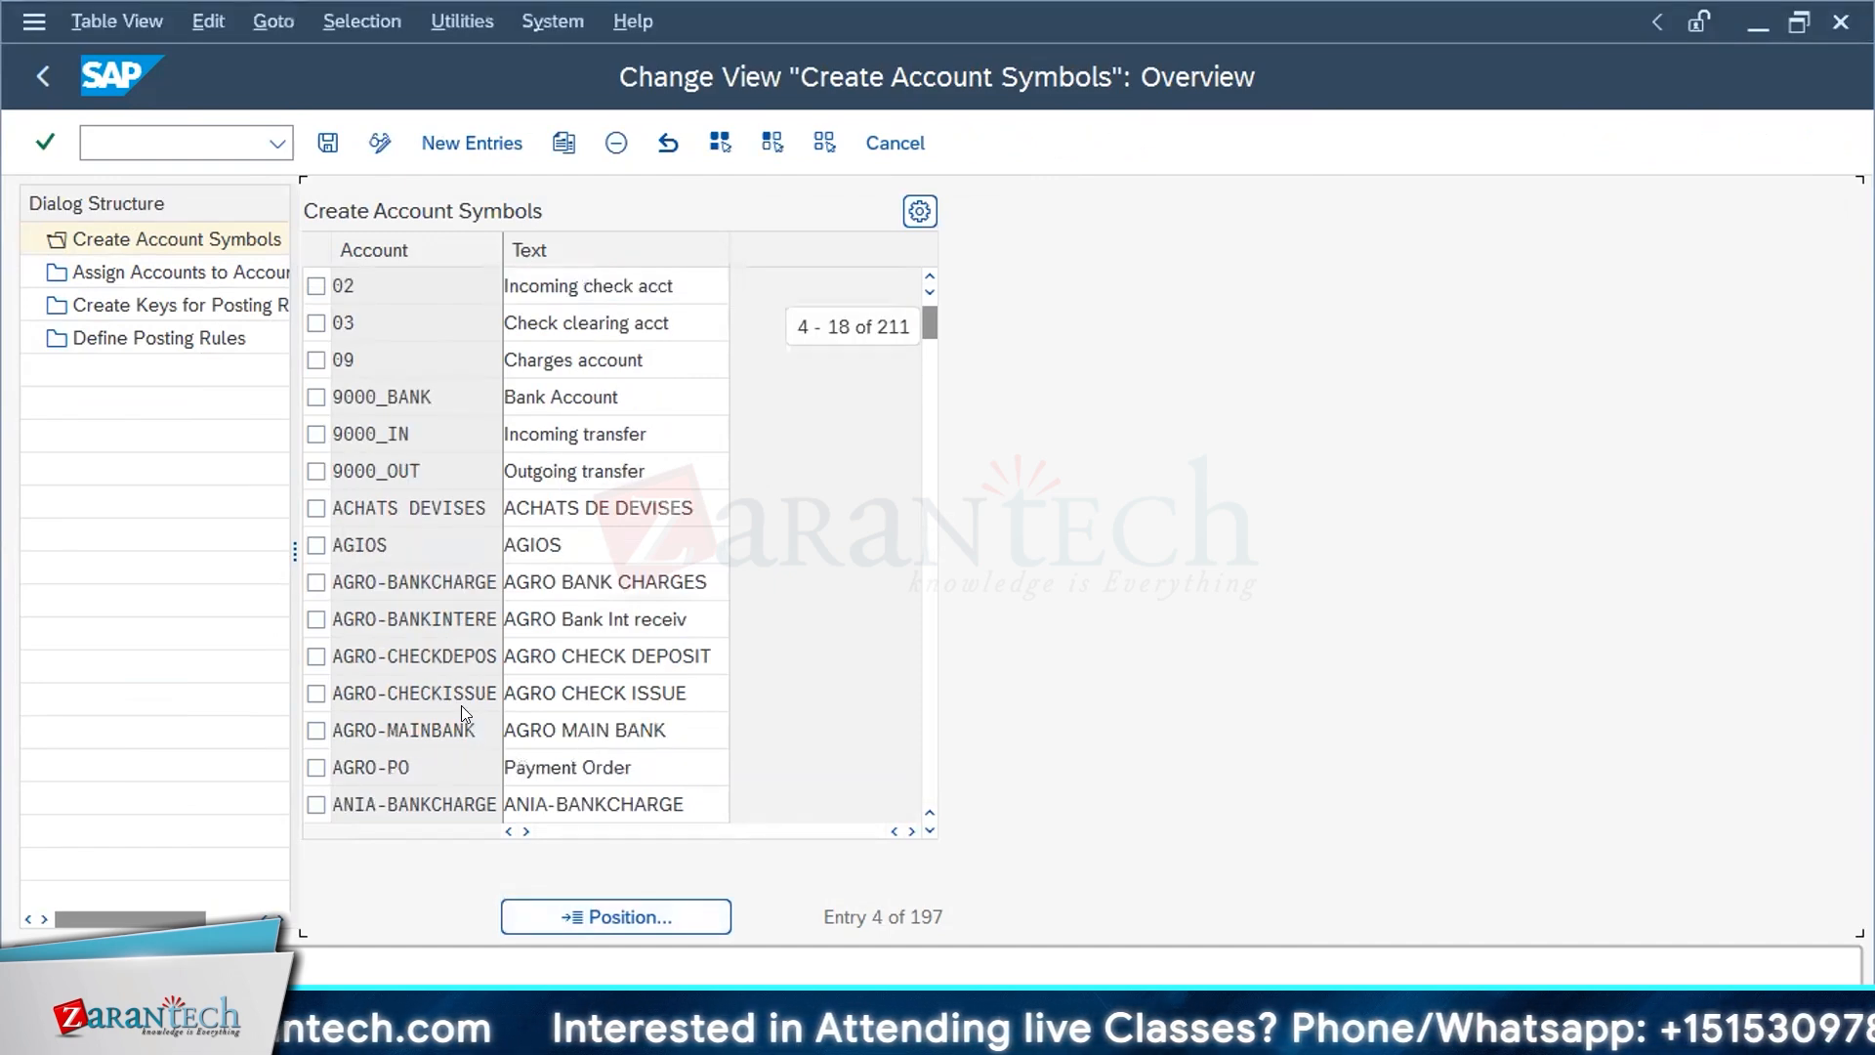
{"action": "left_click", "coordinate": [929, 504]}
{"action": "left_click", "coordinate": [910, 796]}
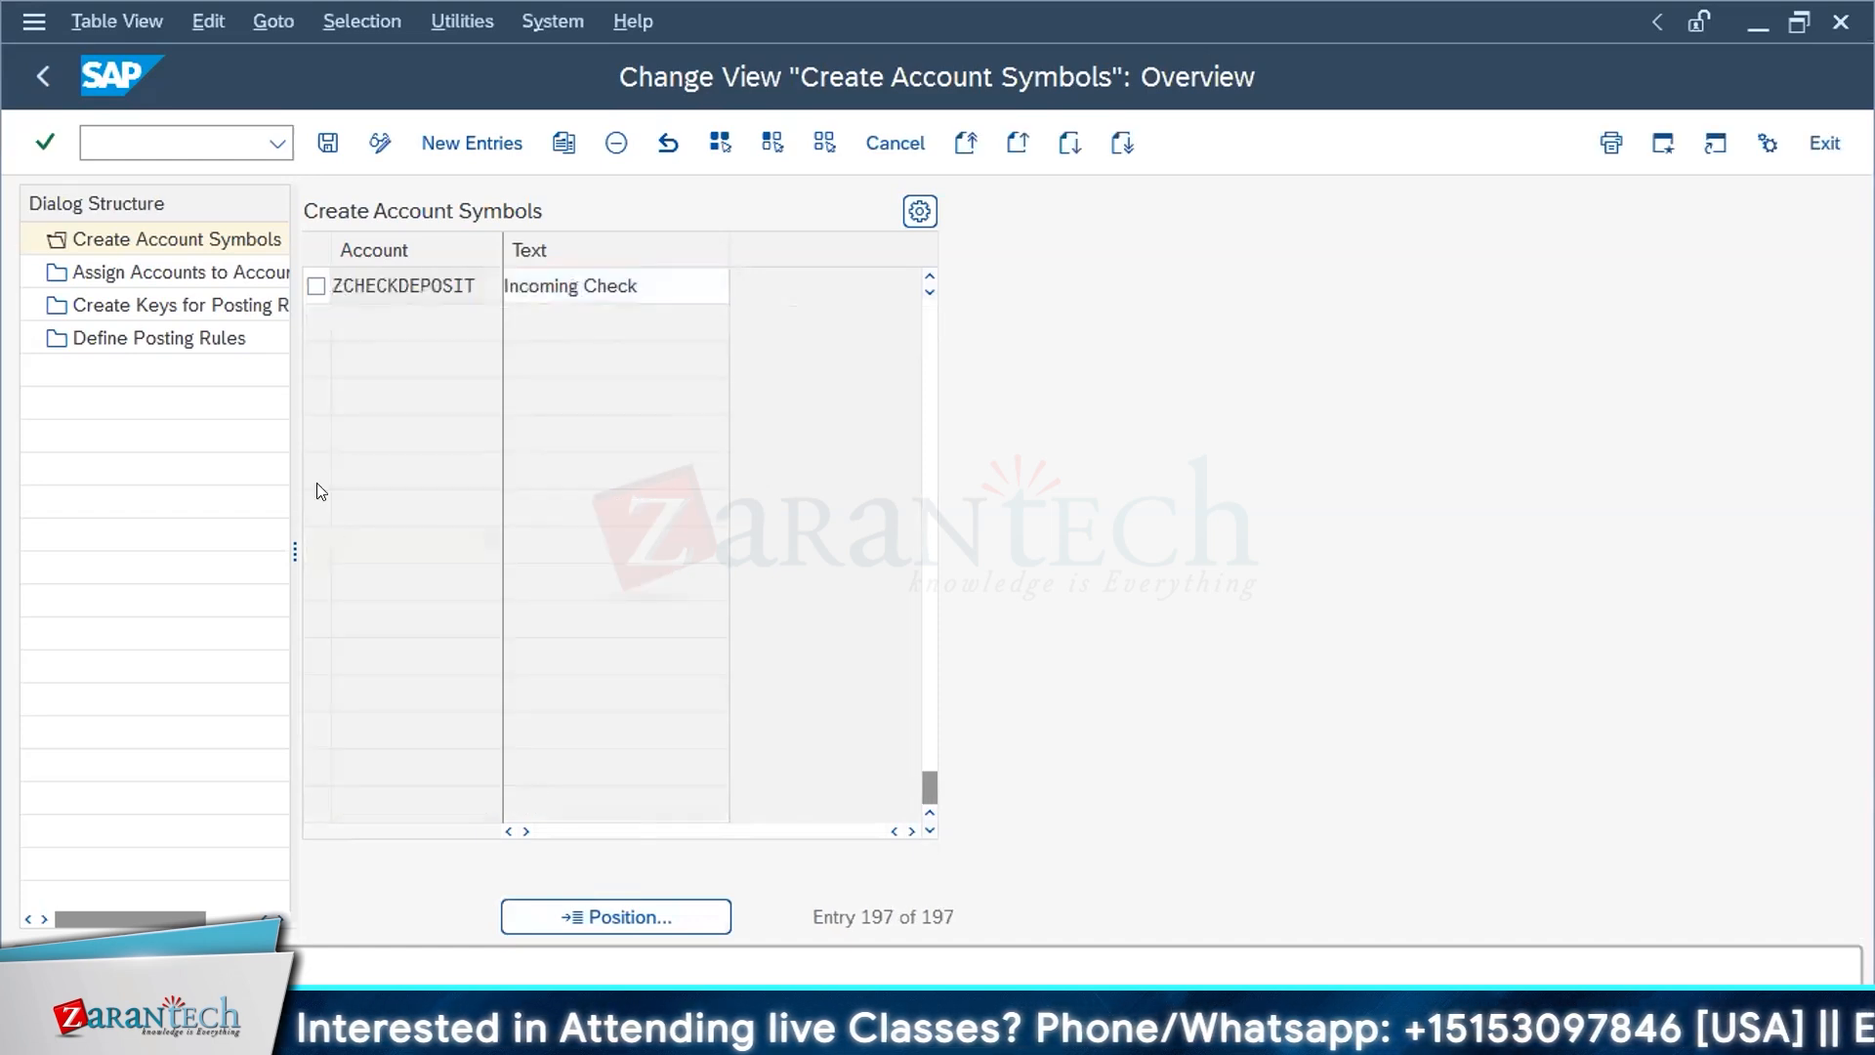
{"action": "scroll", "coordinate": [317, 482], "scroll_direction": "up", "scroll_amount": 1}
{"action": "left_click", "coordinate": [338, 387]}
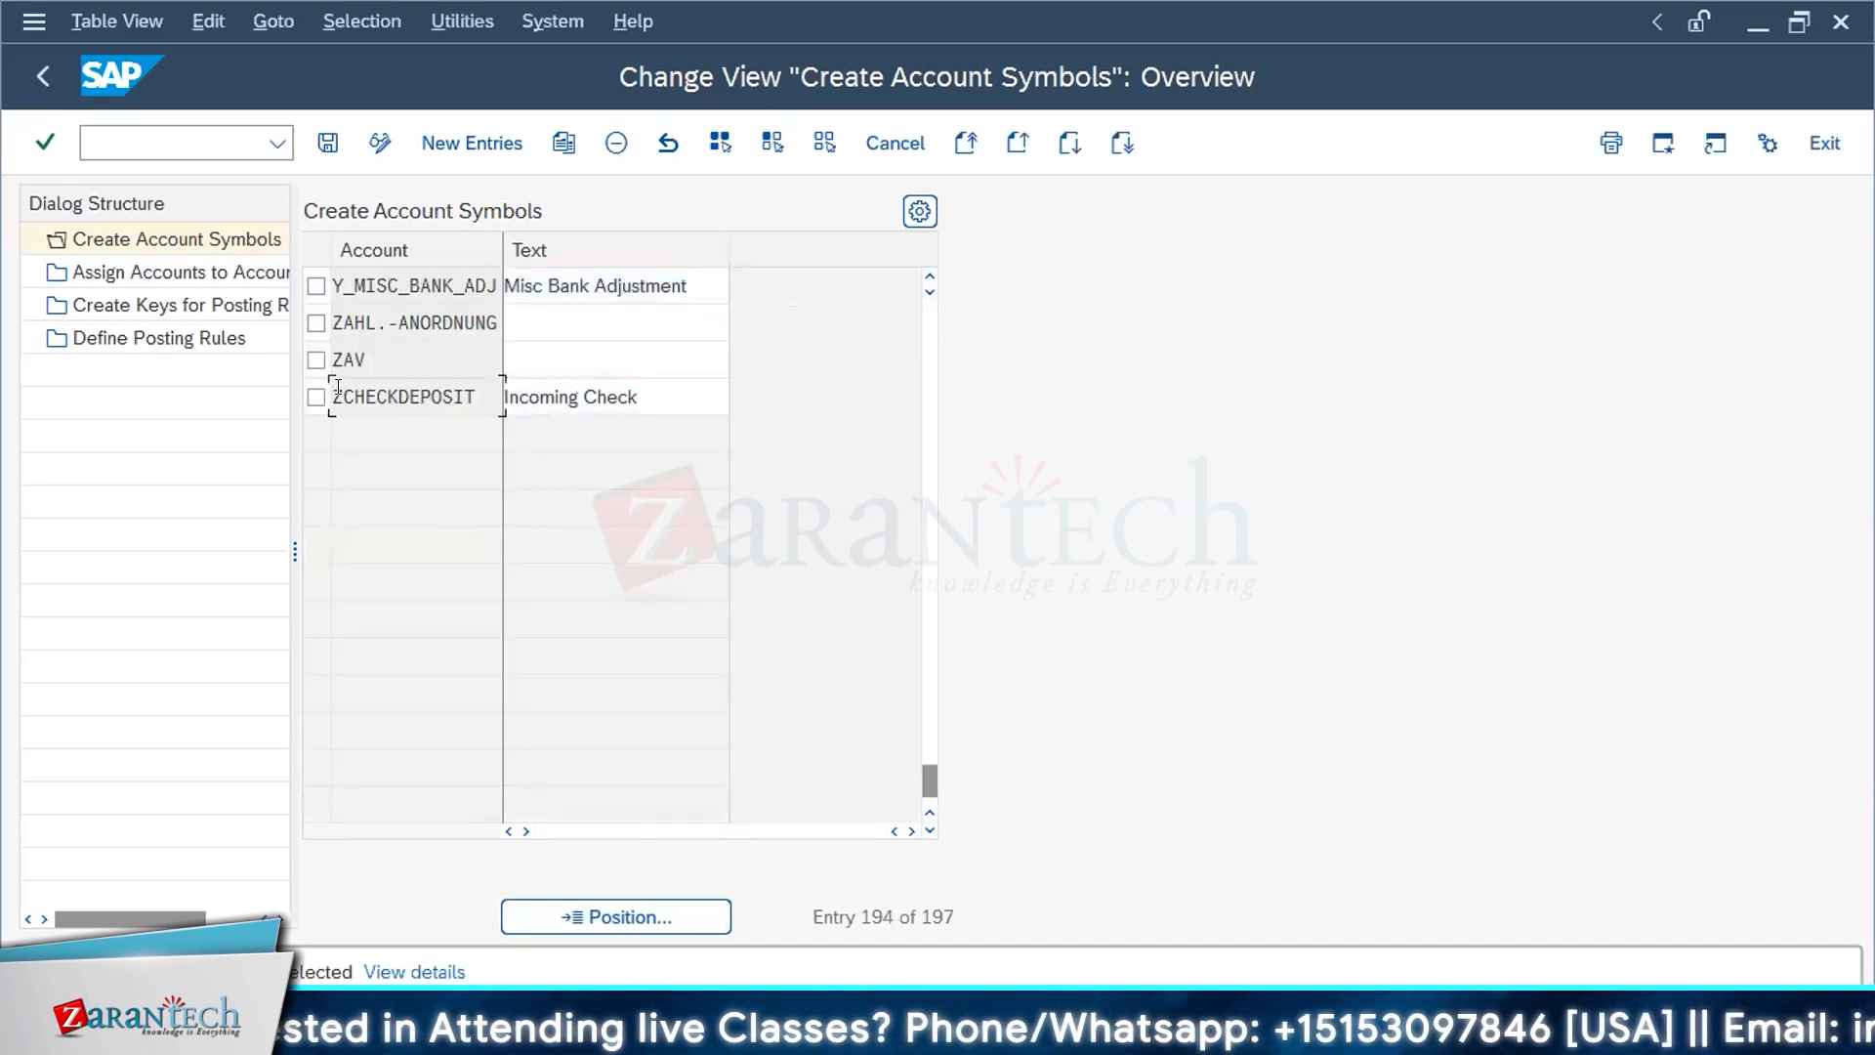
{"action": "left_click", "coordinate": [315, 396]}
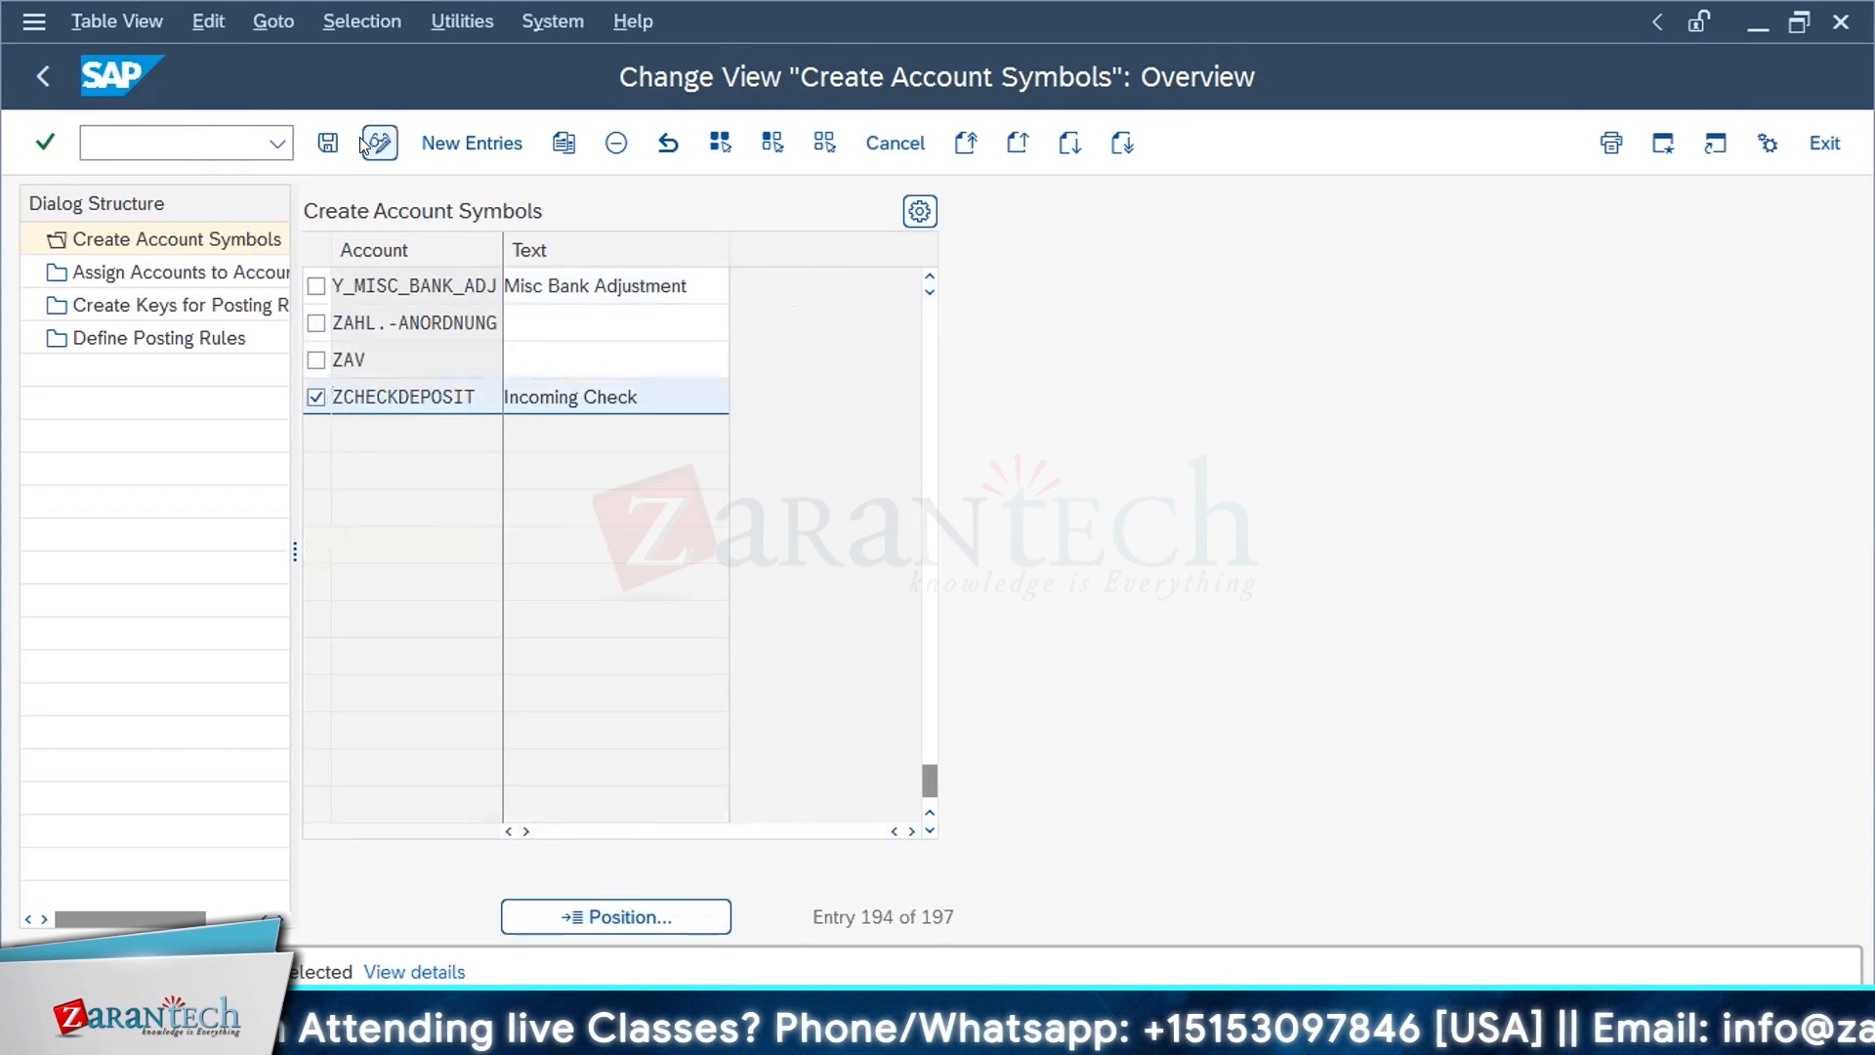
{"action": "left_click", "coordinate": [379, 143]}
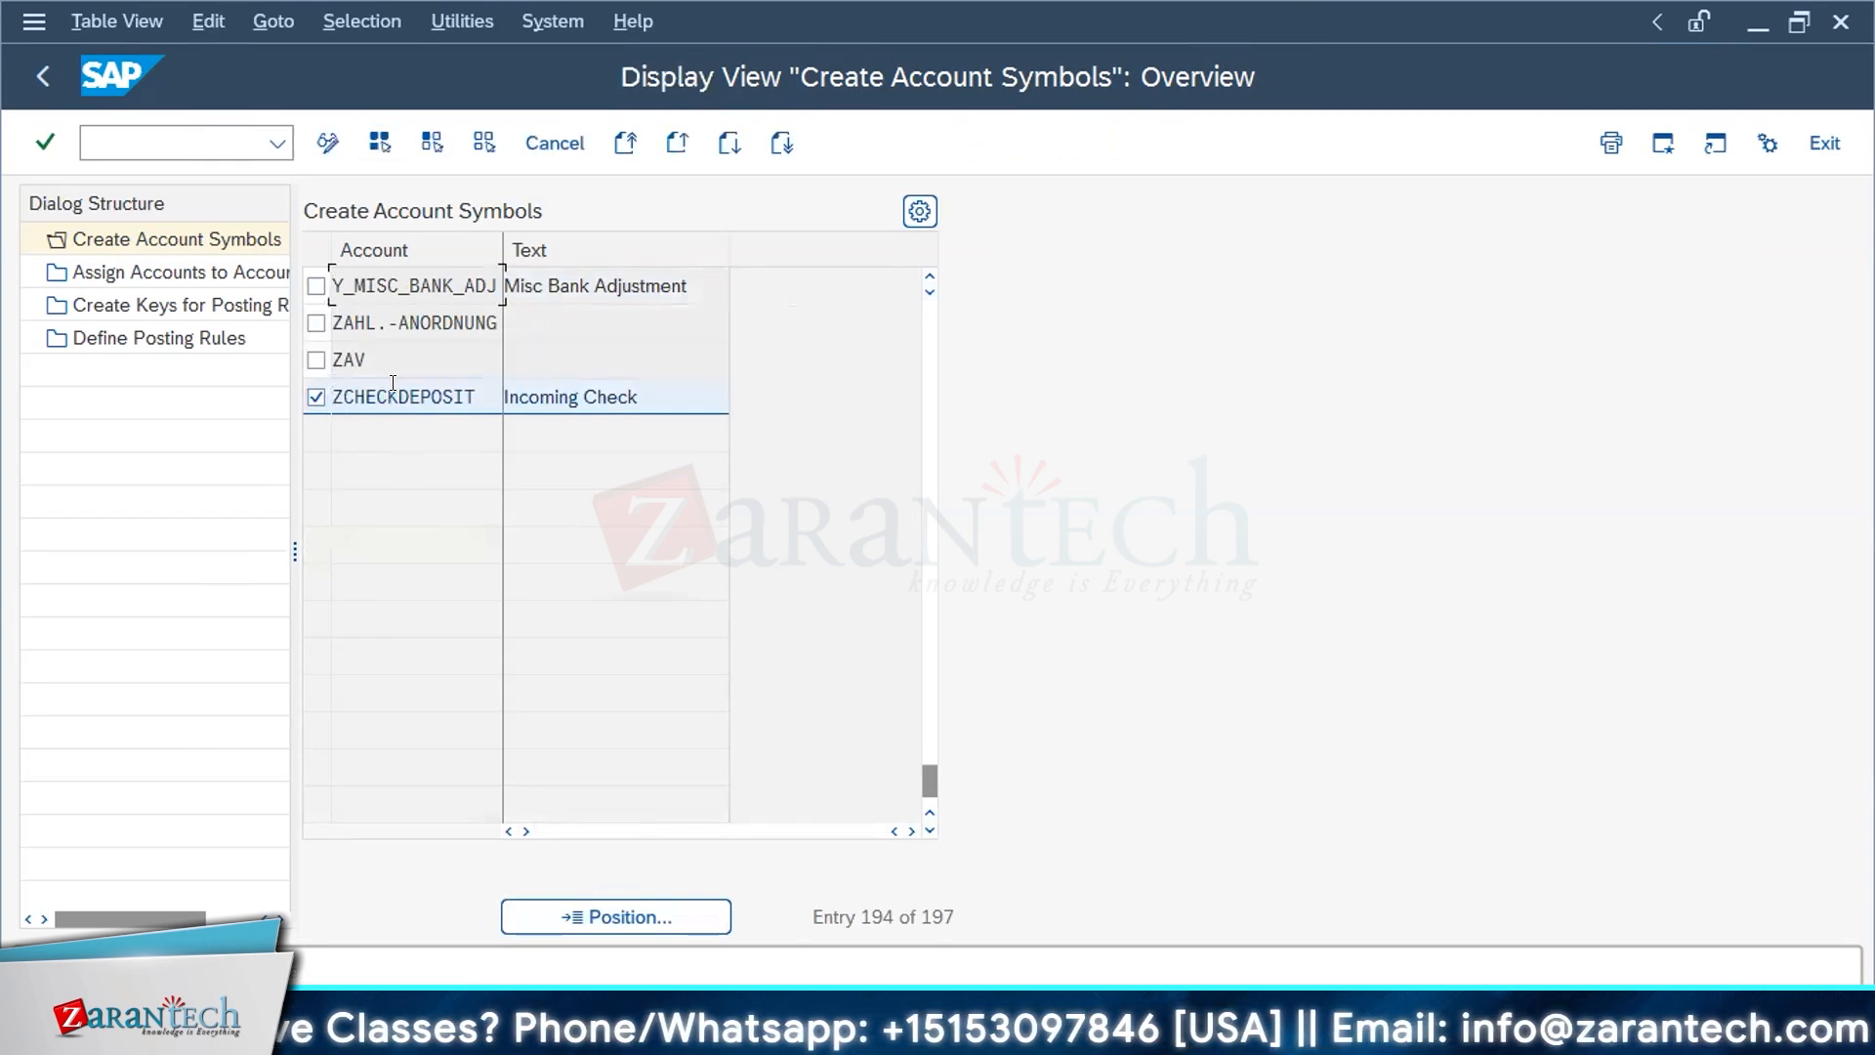
Step: Examine the G/L account masking and description assigned to account symbol ZCHECKDEPOSIT
{"action": "double_click", "coordinate": [156, 276]}
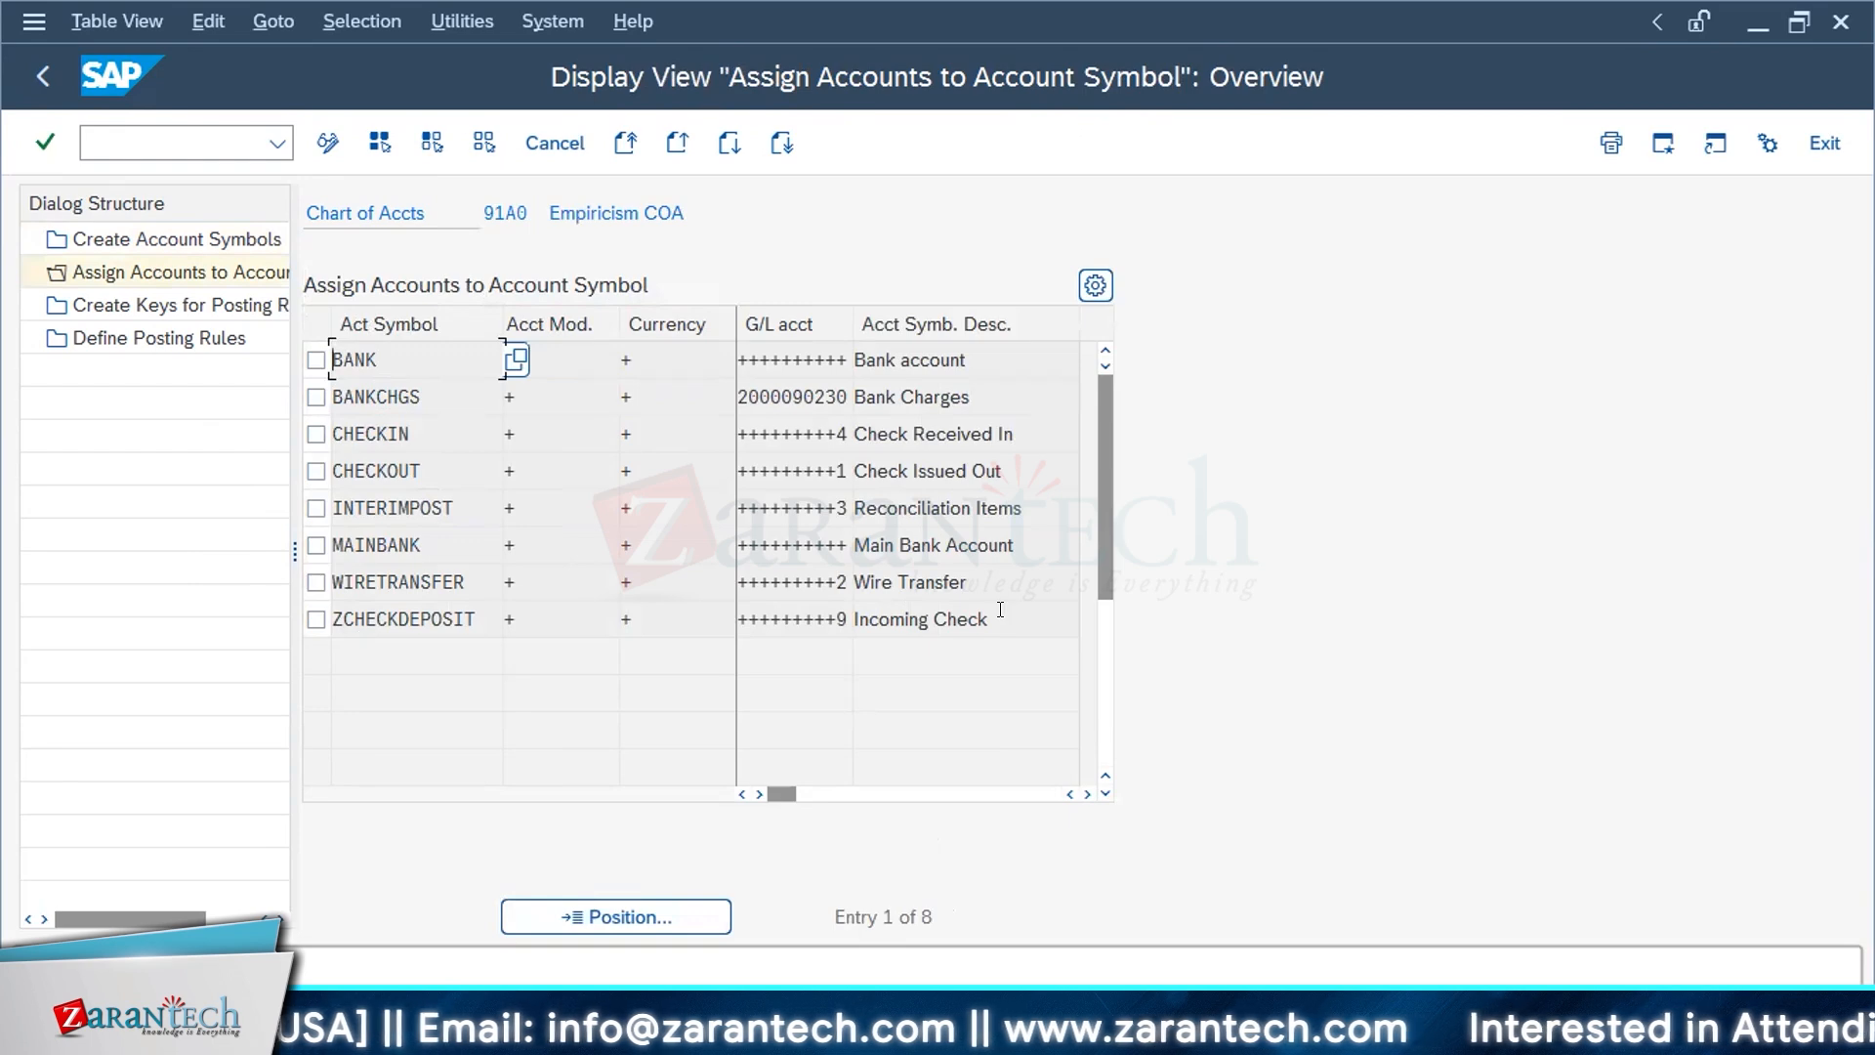
{"action": "left_click_drag", "start_coordinate": [992, 619], "coordinate": [834, 623]}
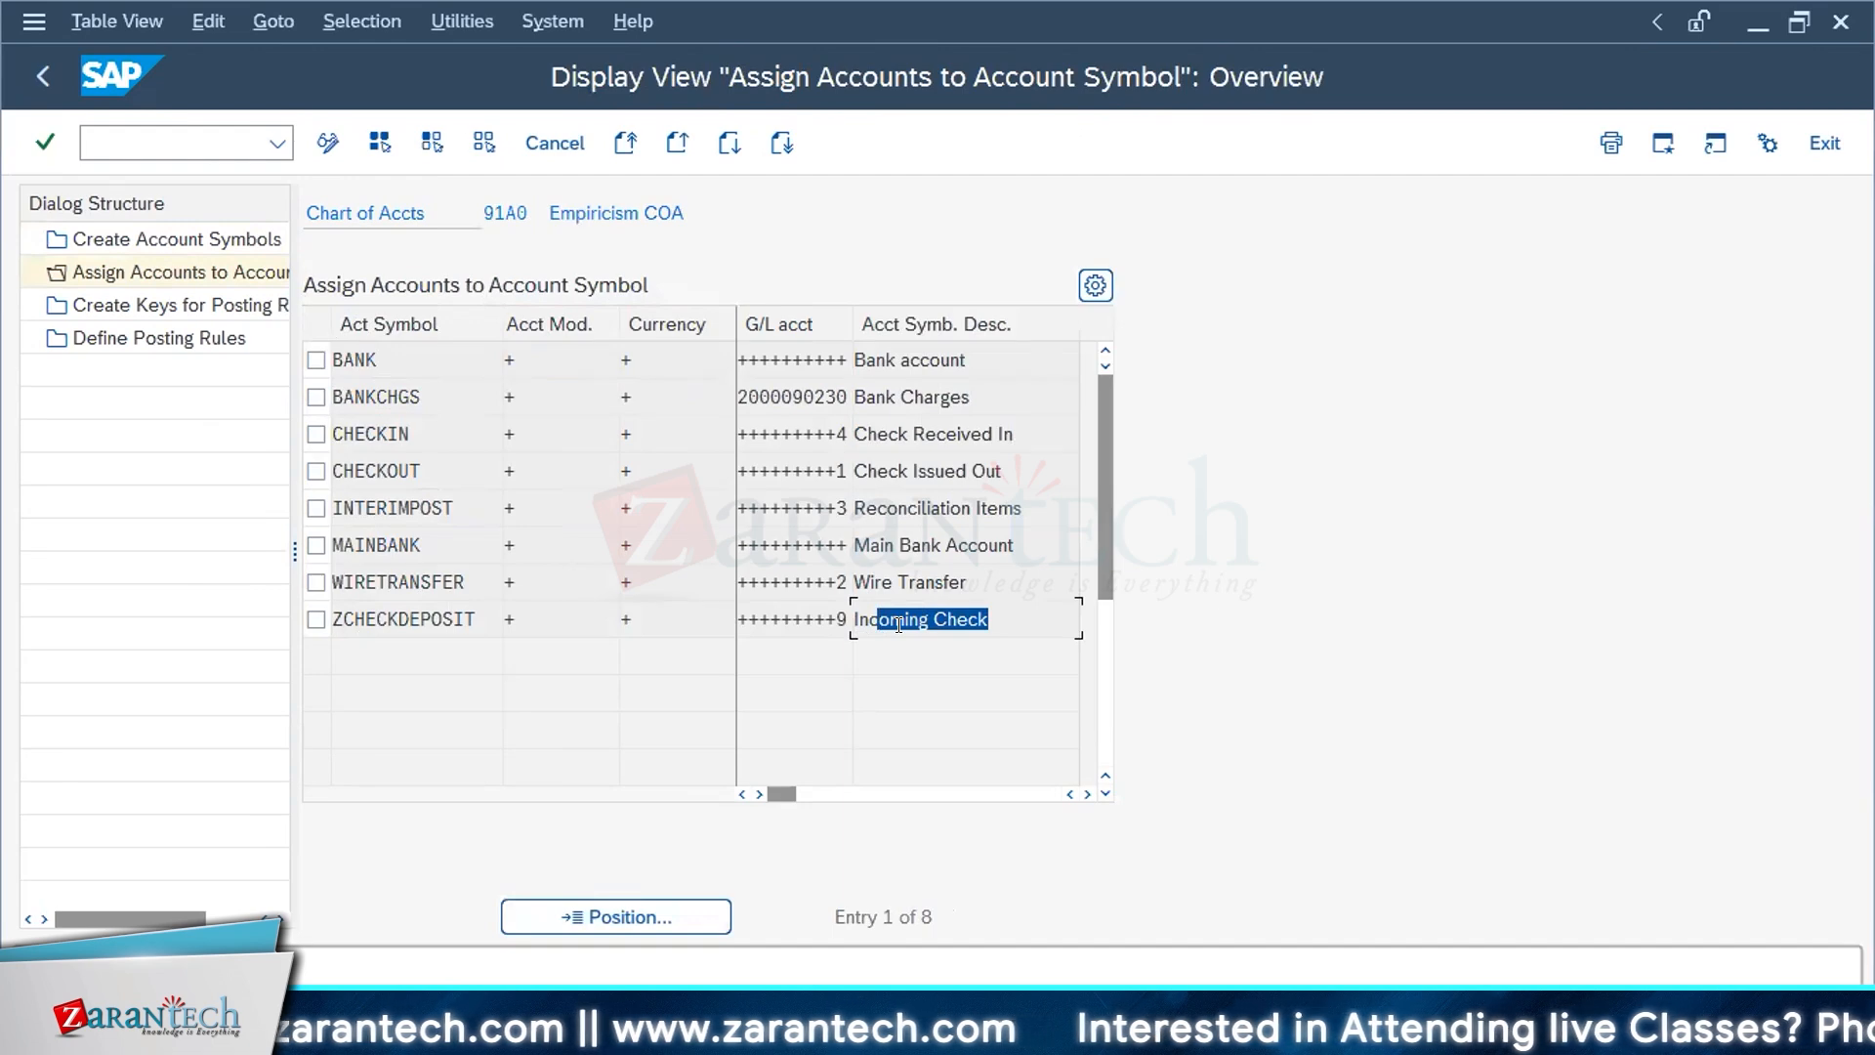
{"action": "left_click", "coordinate": [823, 619]}
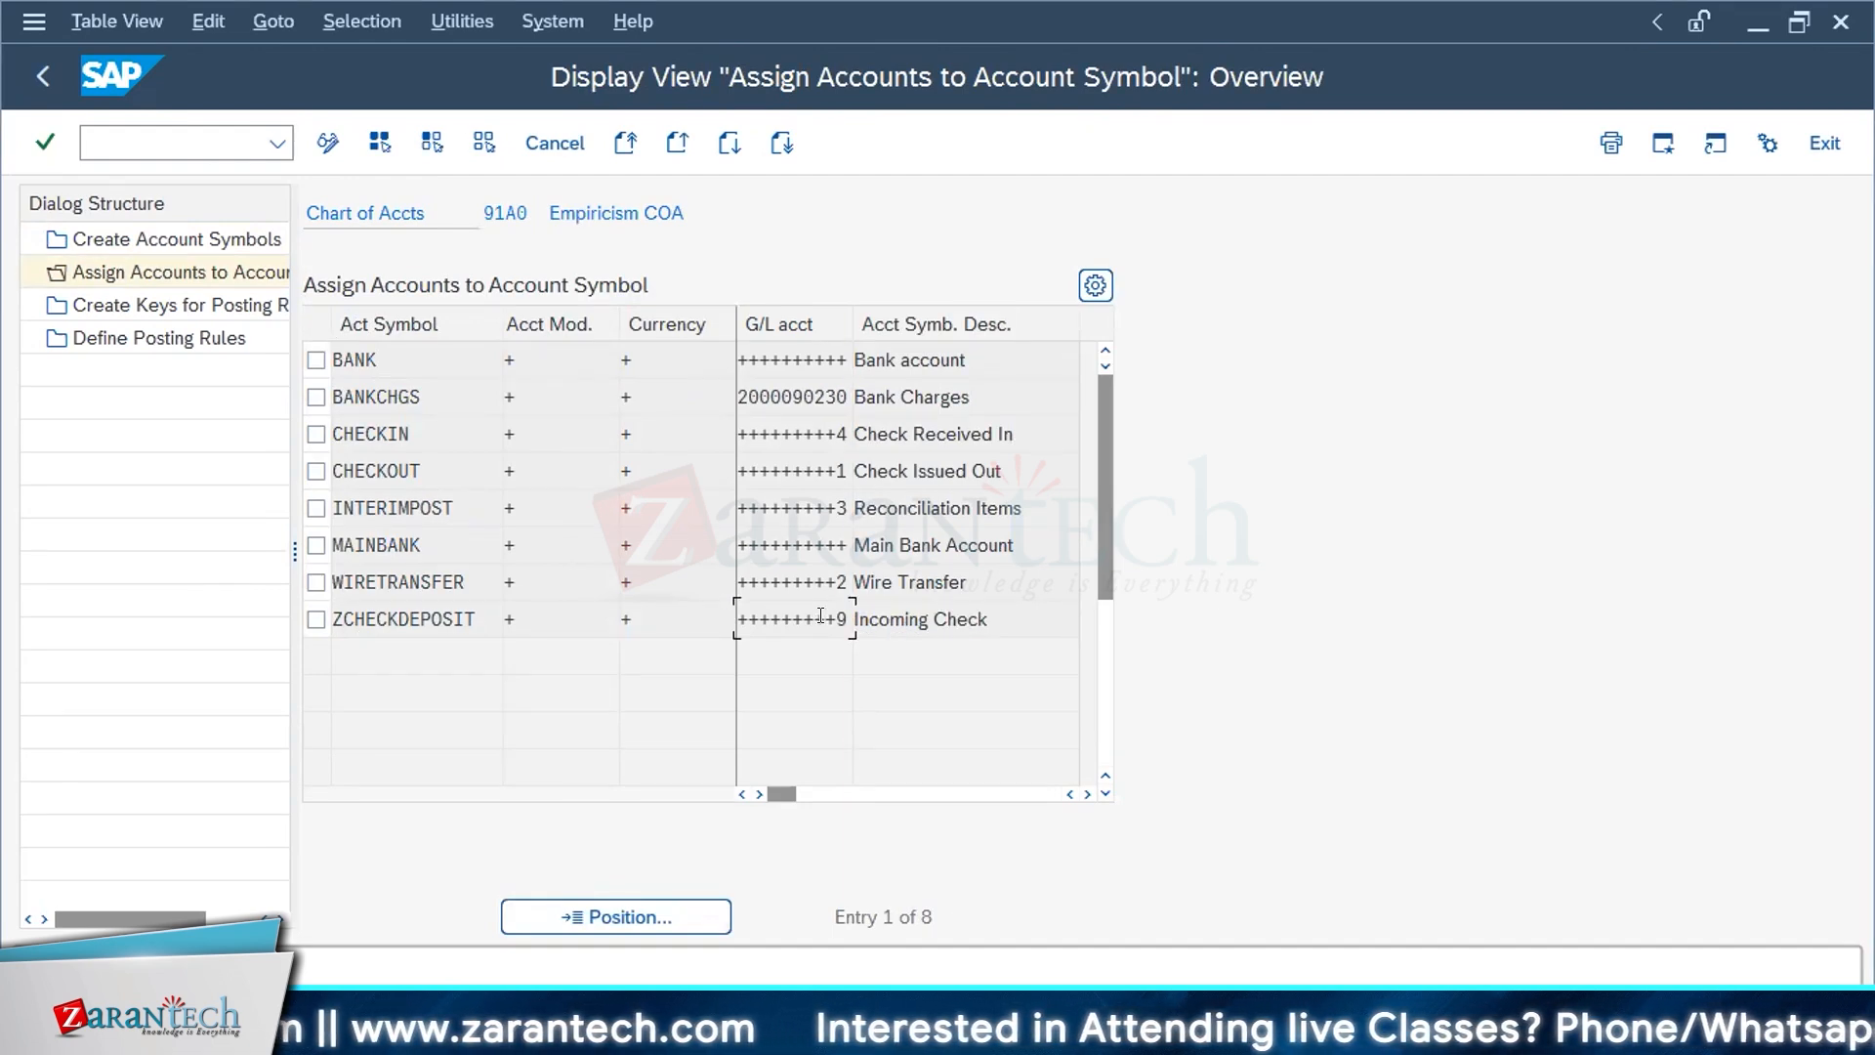
Step: Open the list of keys for posting rules in the check deposit configuration
{"action": "double_click", "coordinate": [181, 306]}
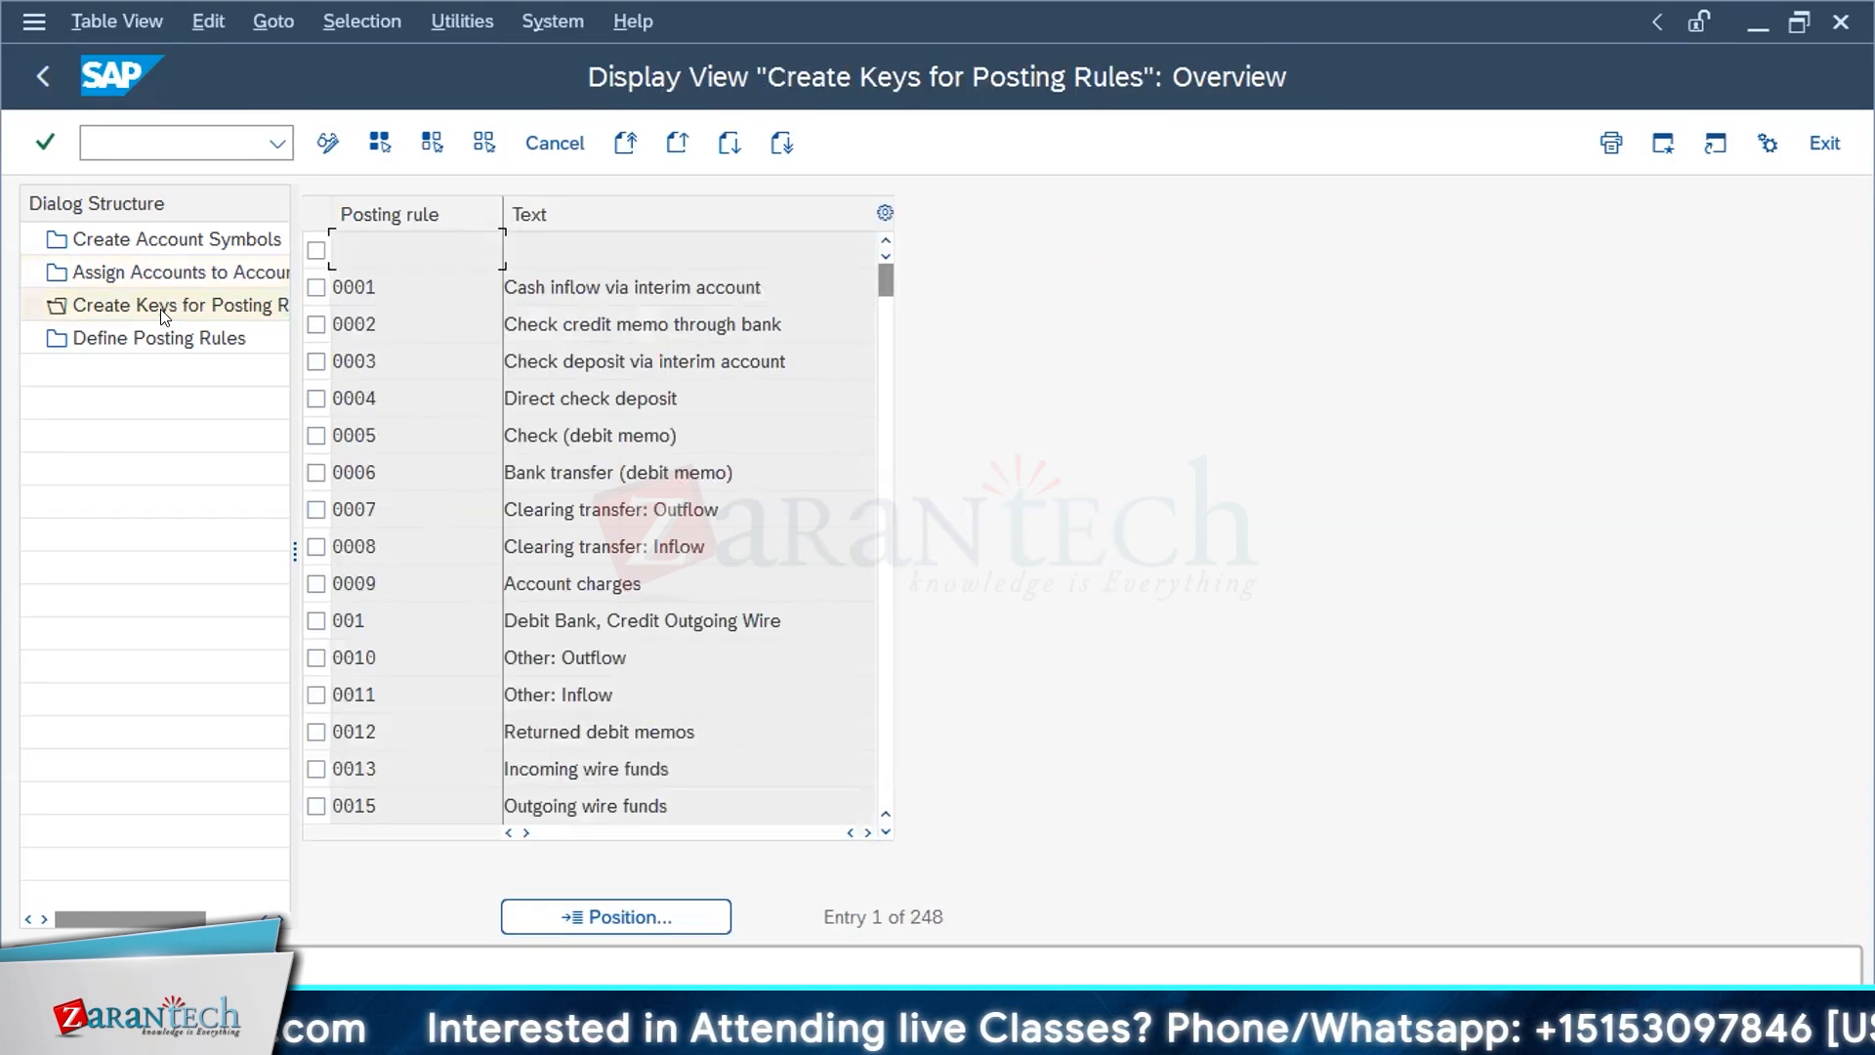
{"action": "key", "text": "alt+Tab"}
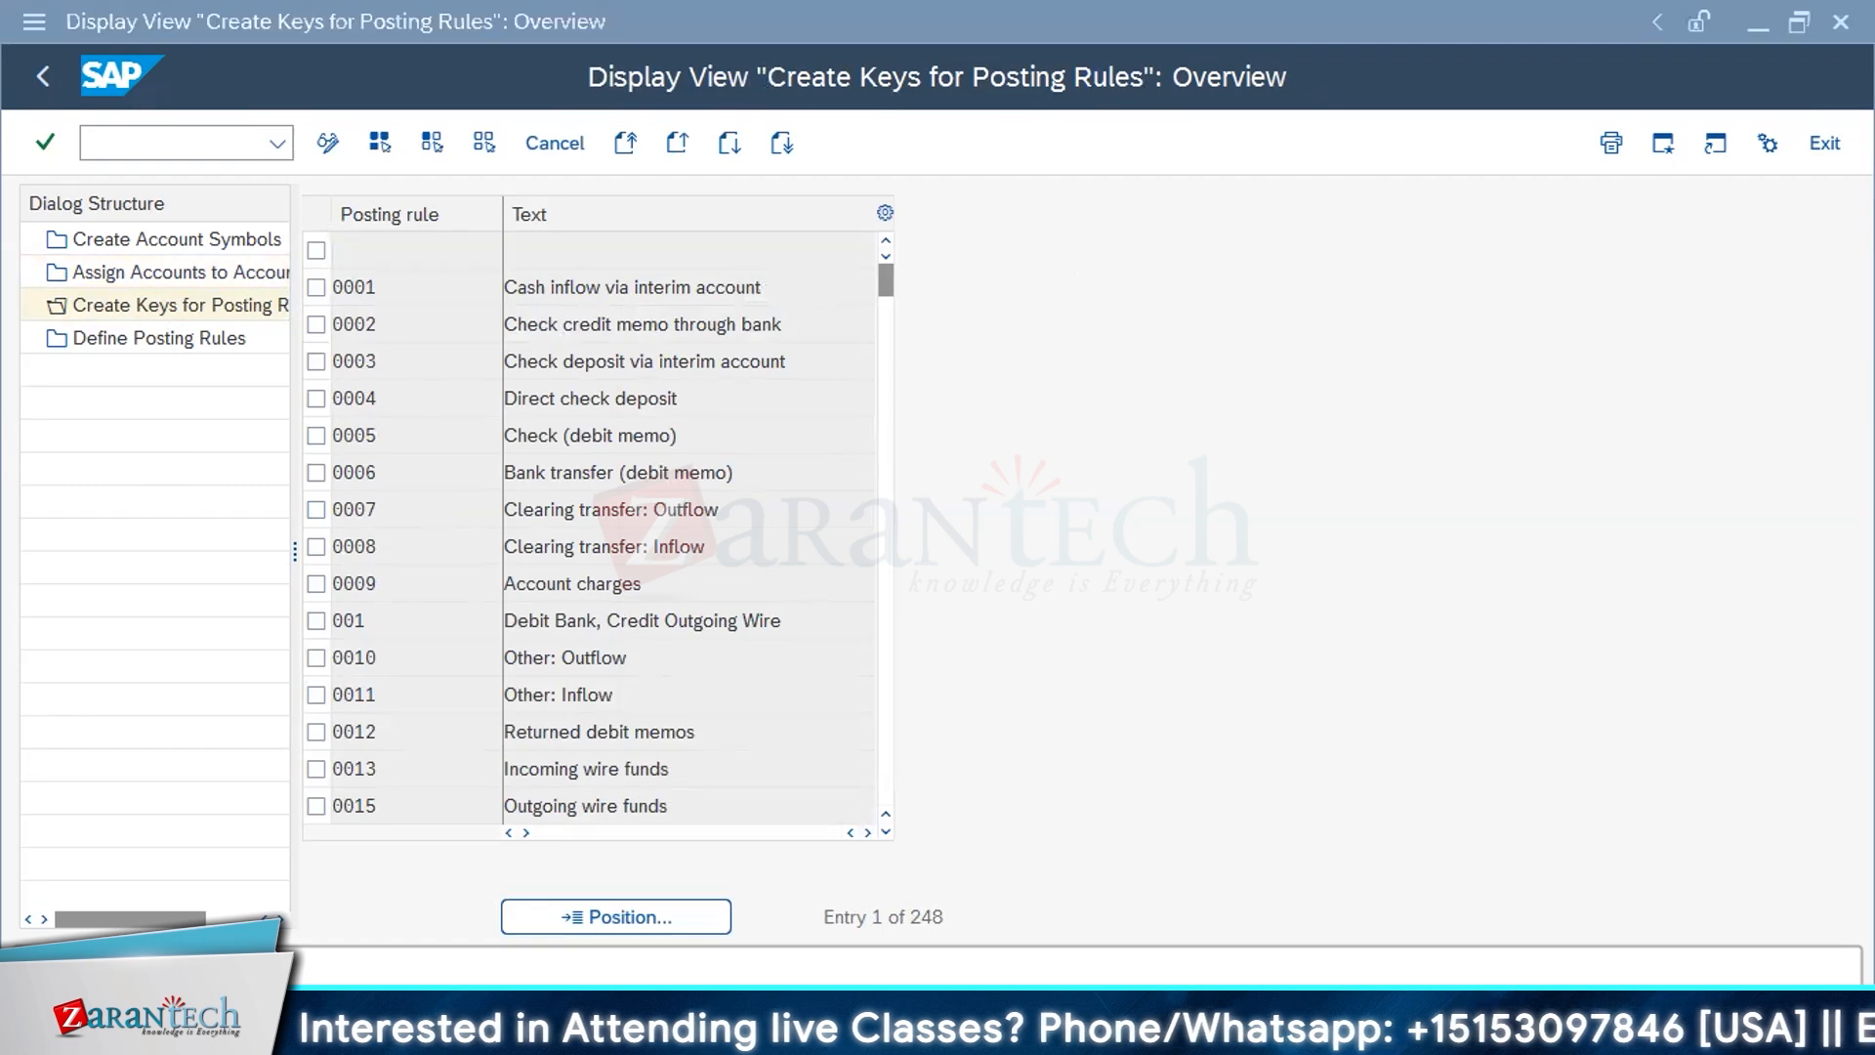
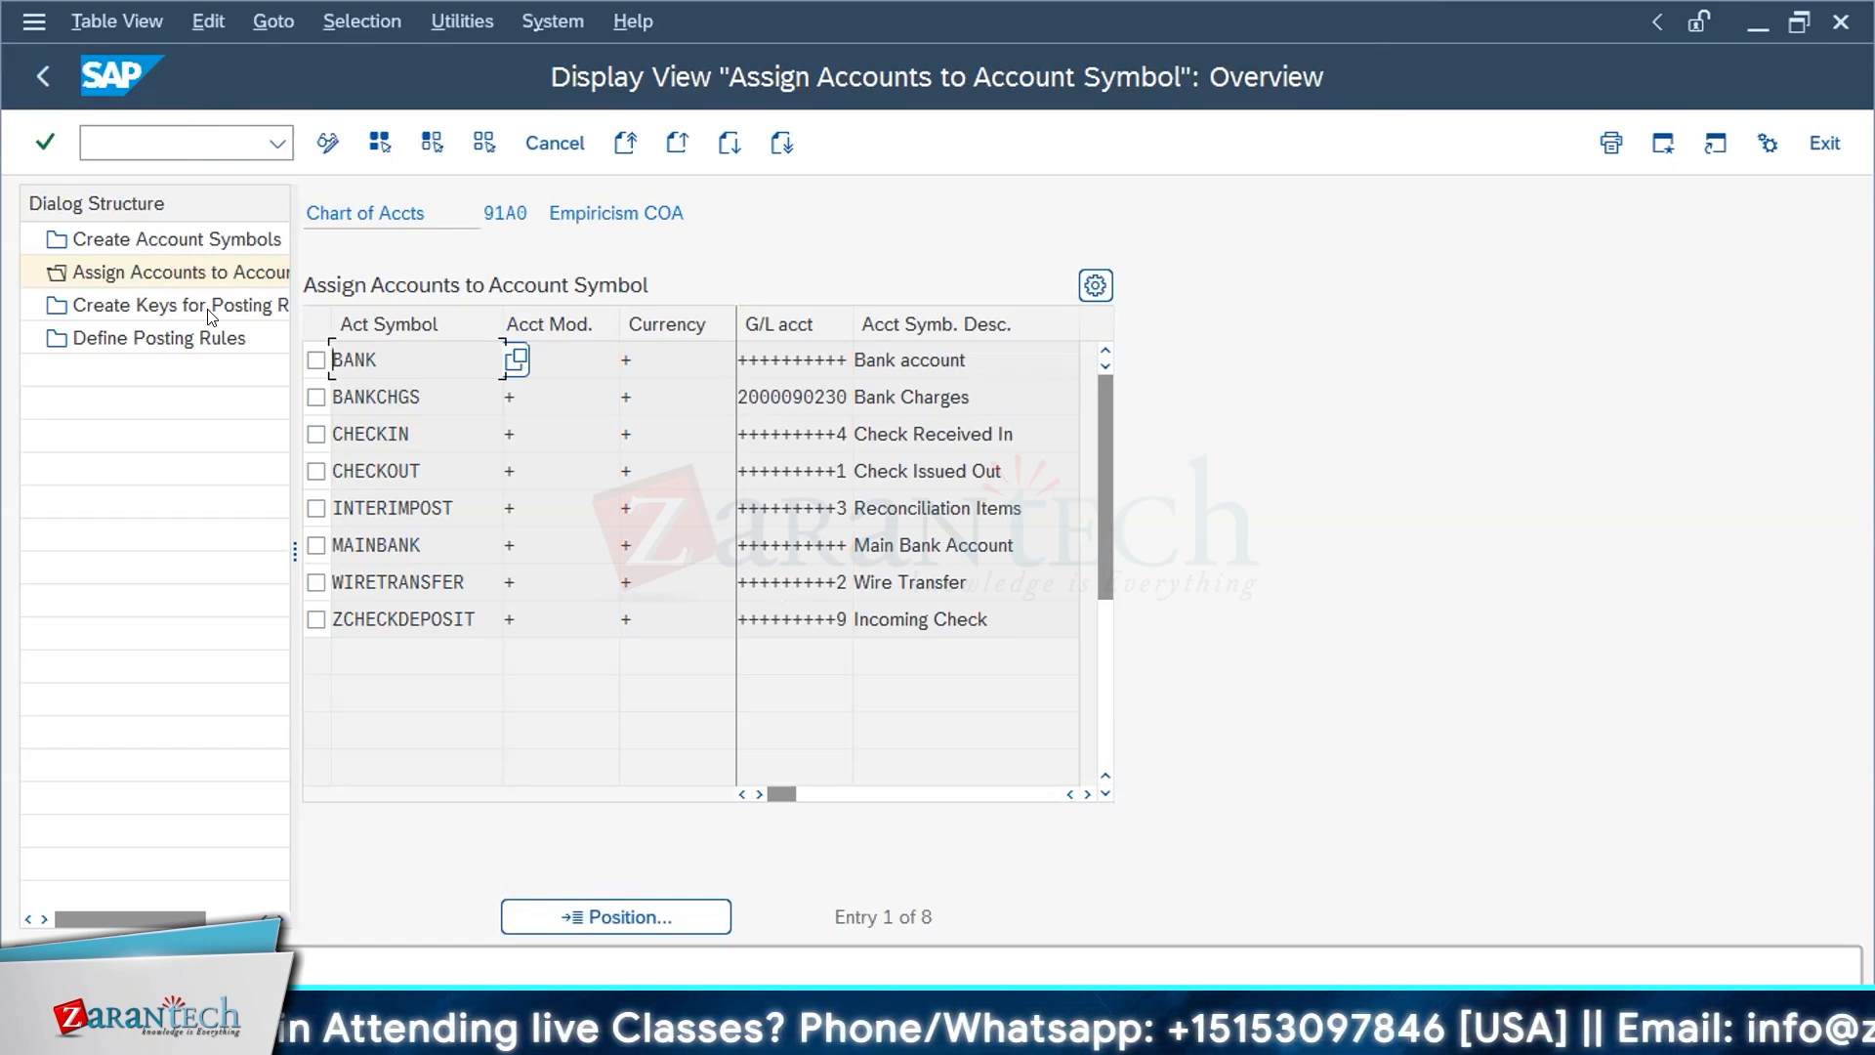
Step: Look up key ZCHK among the keys for posting rules, then open the details of posting rule ZCHK in display mode
{"action": "double_click", "coordinate": [142, 314]}
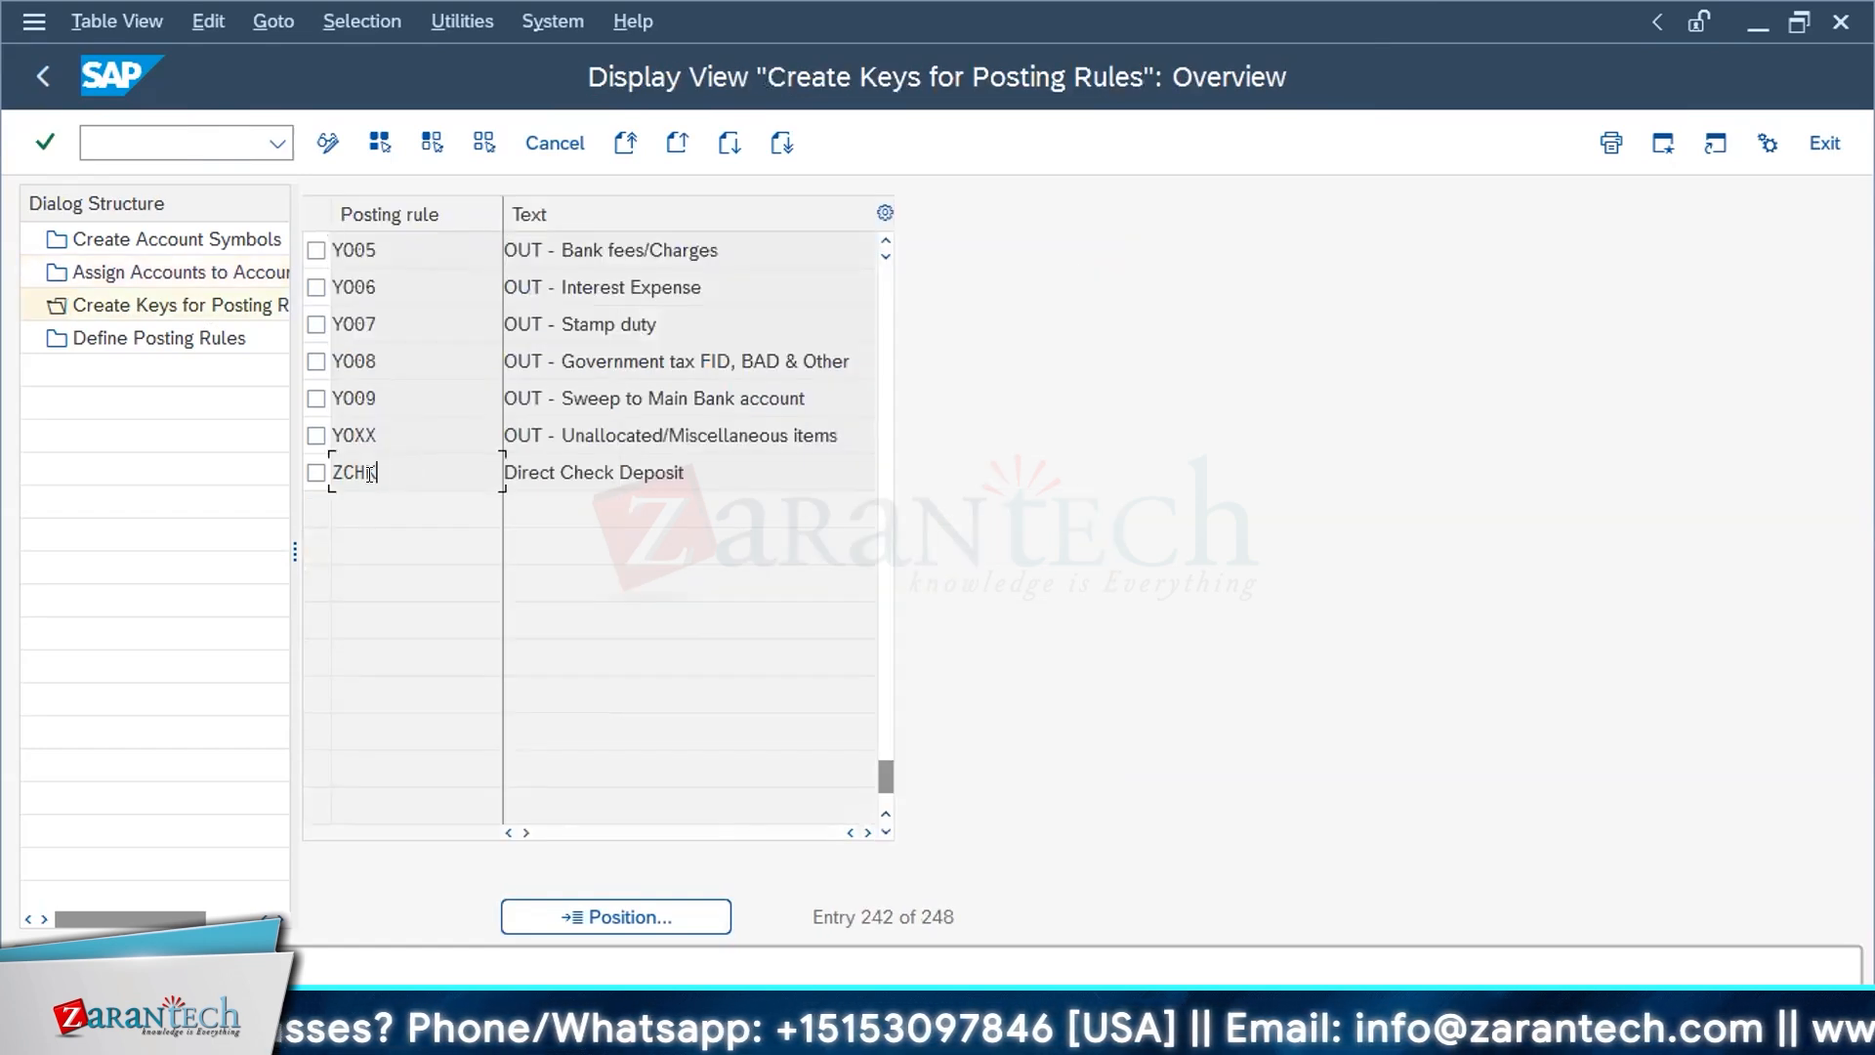
{"action": "left_click", "coordinate": [338, 133]}
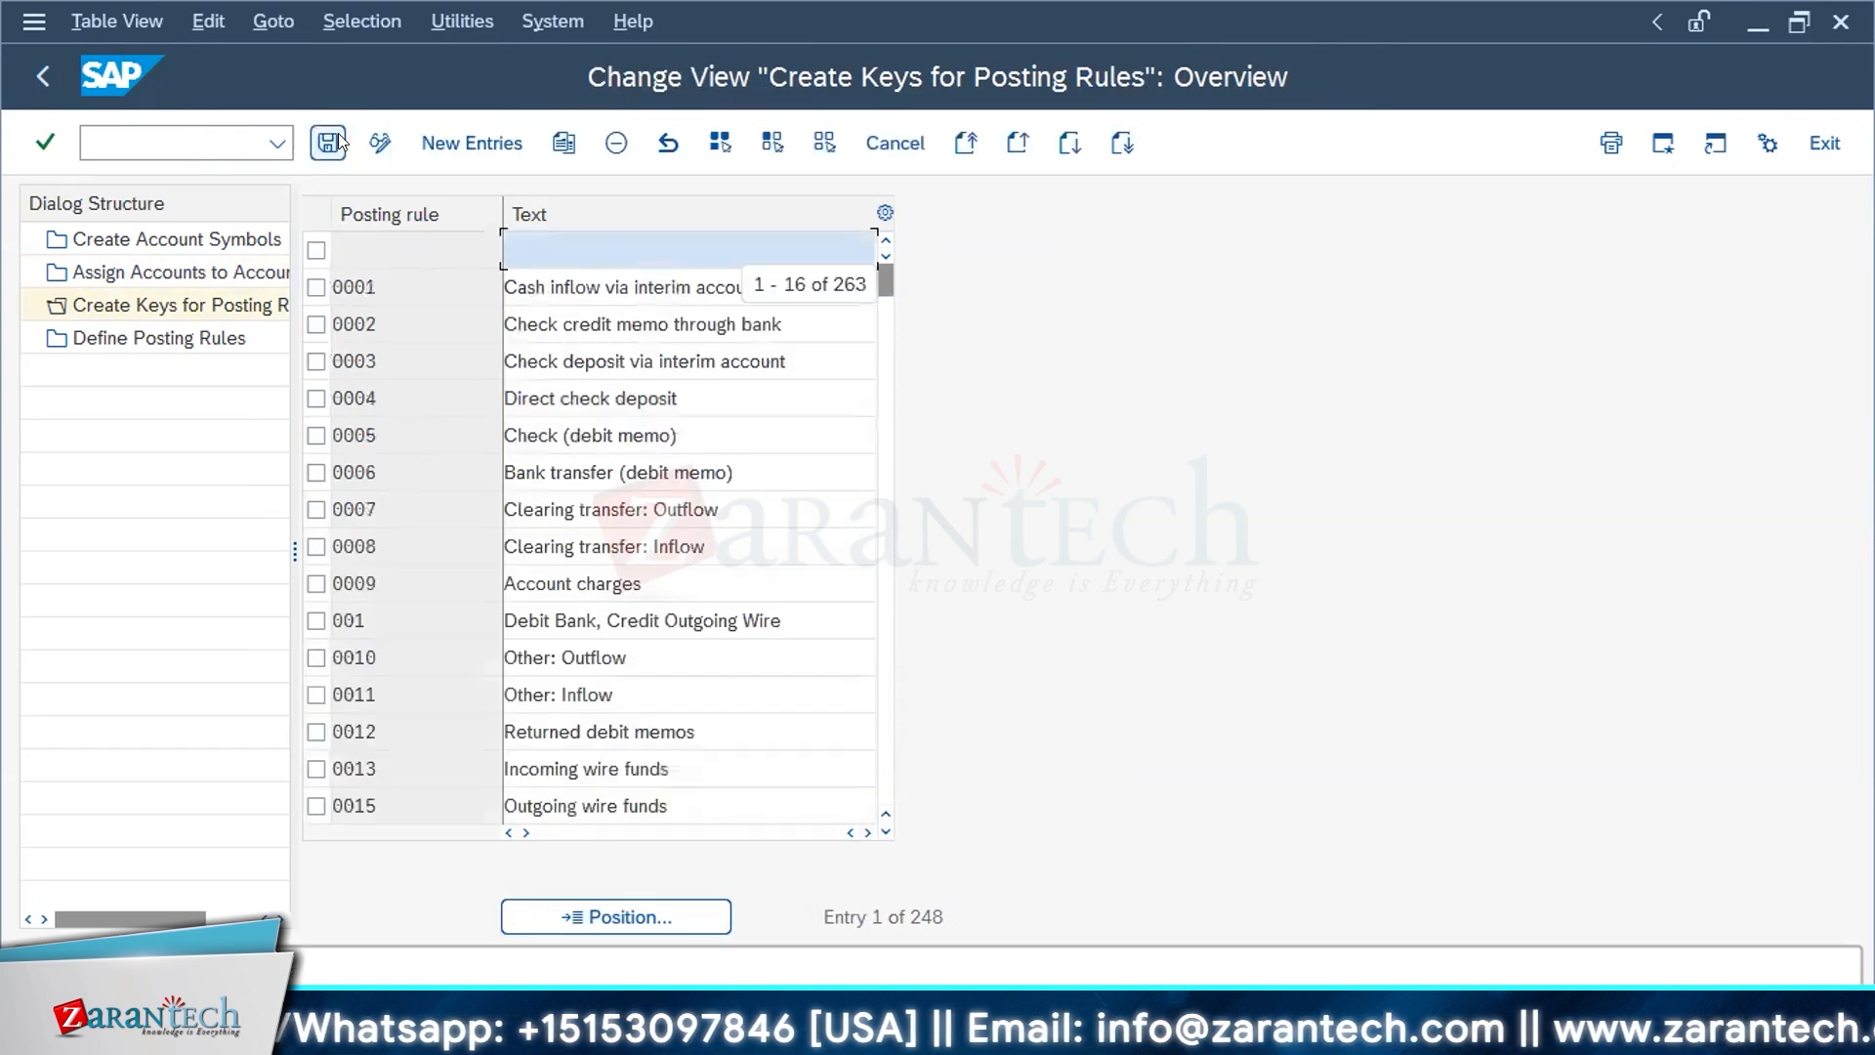
{"action": "double_click", "coordinate": [158, 341]}
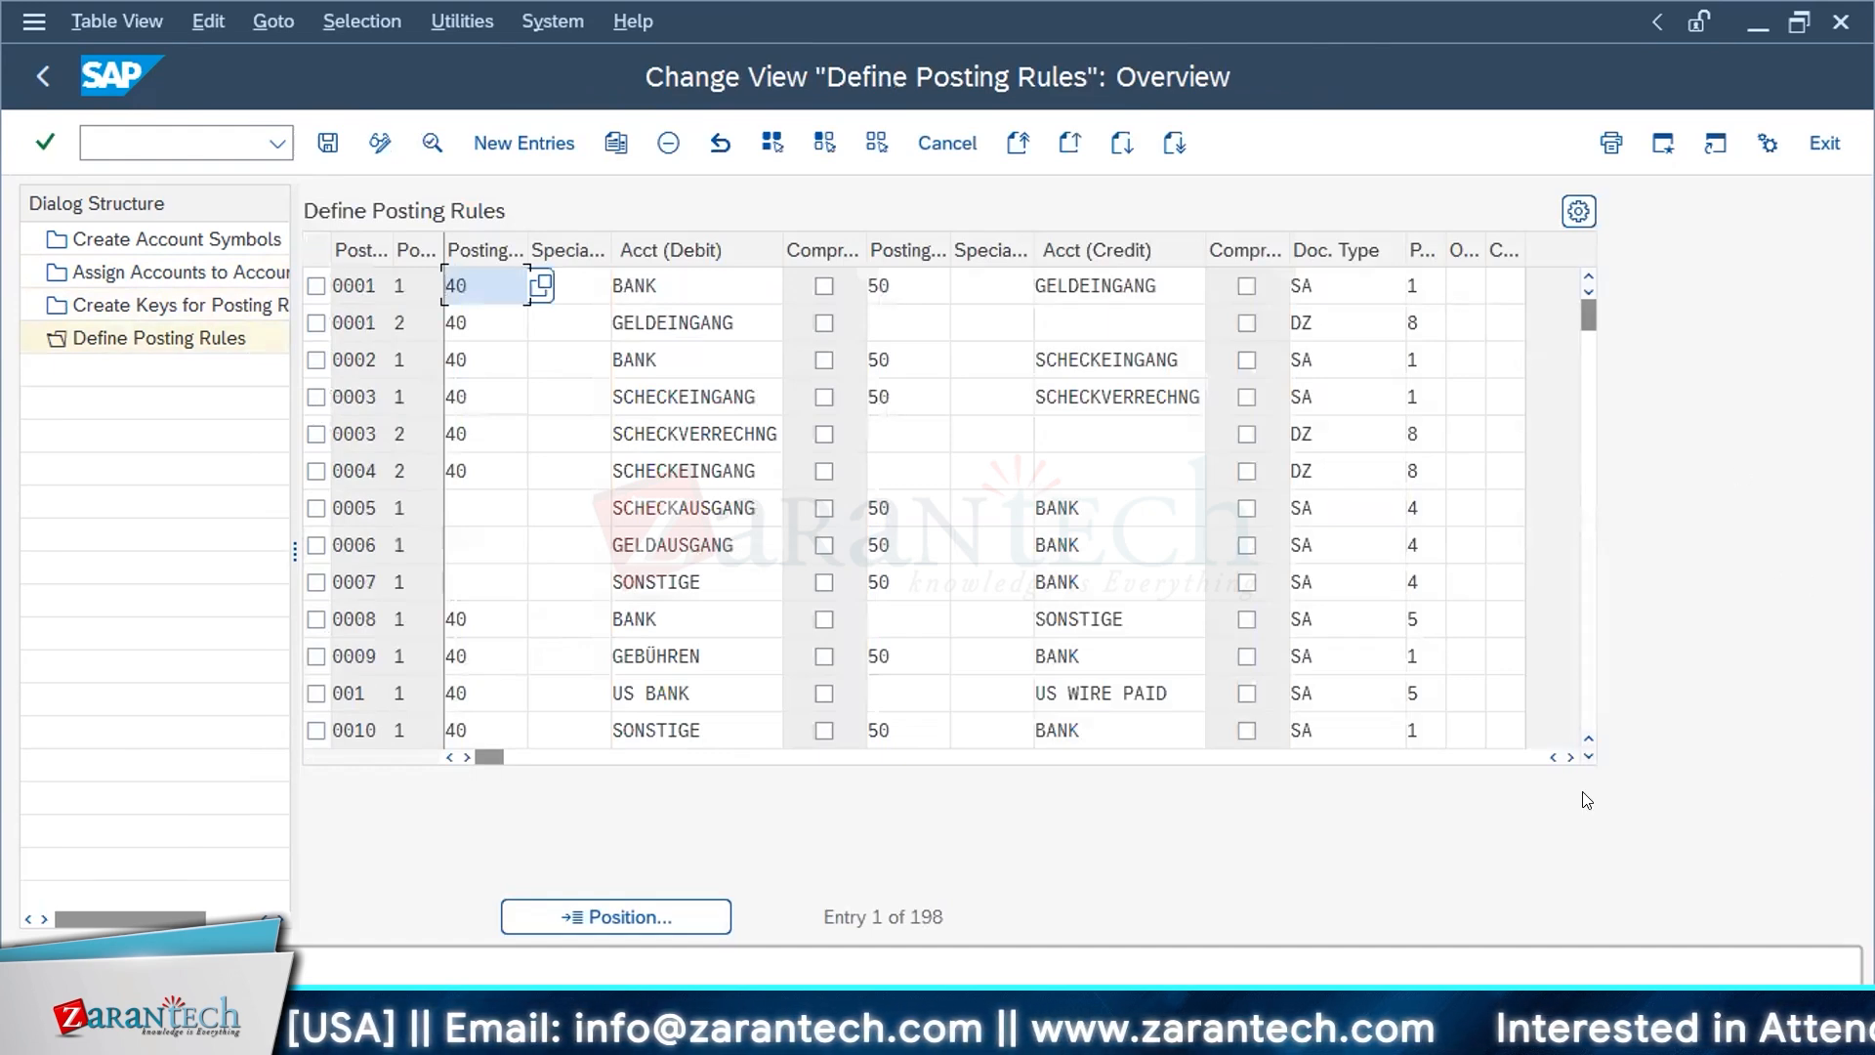
{"action": "key", "text": "ctrl+Page_Down"}
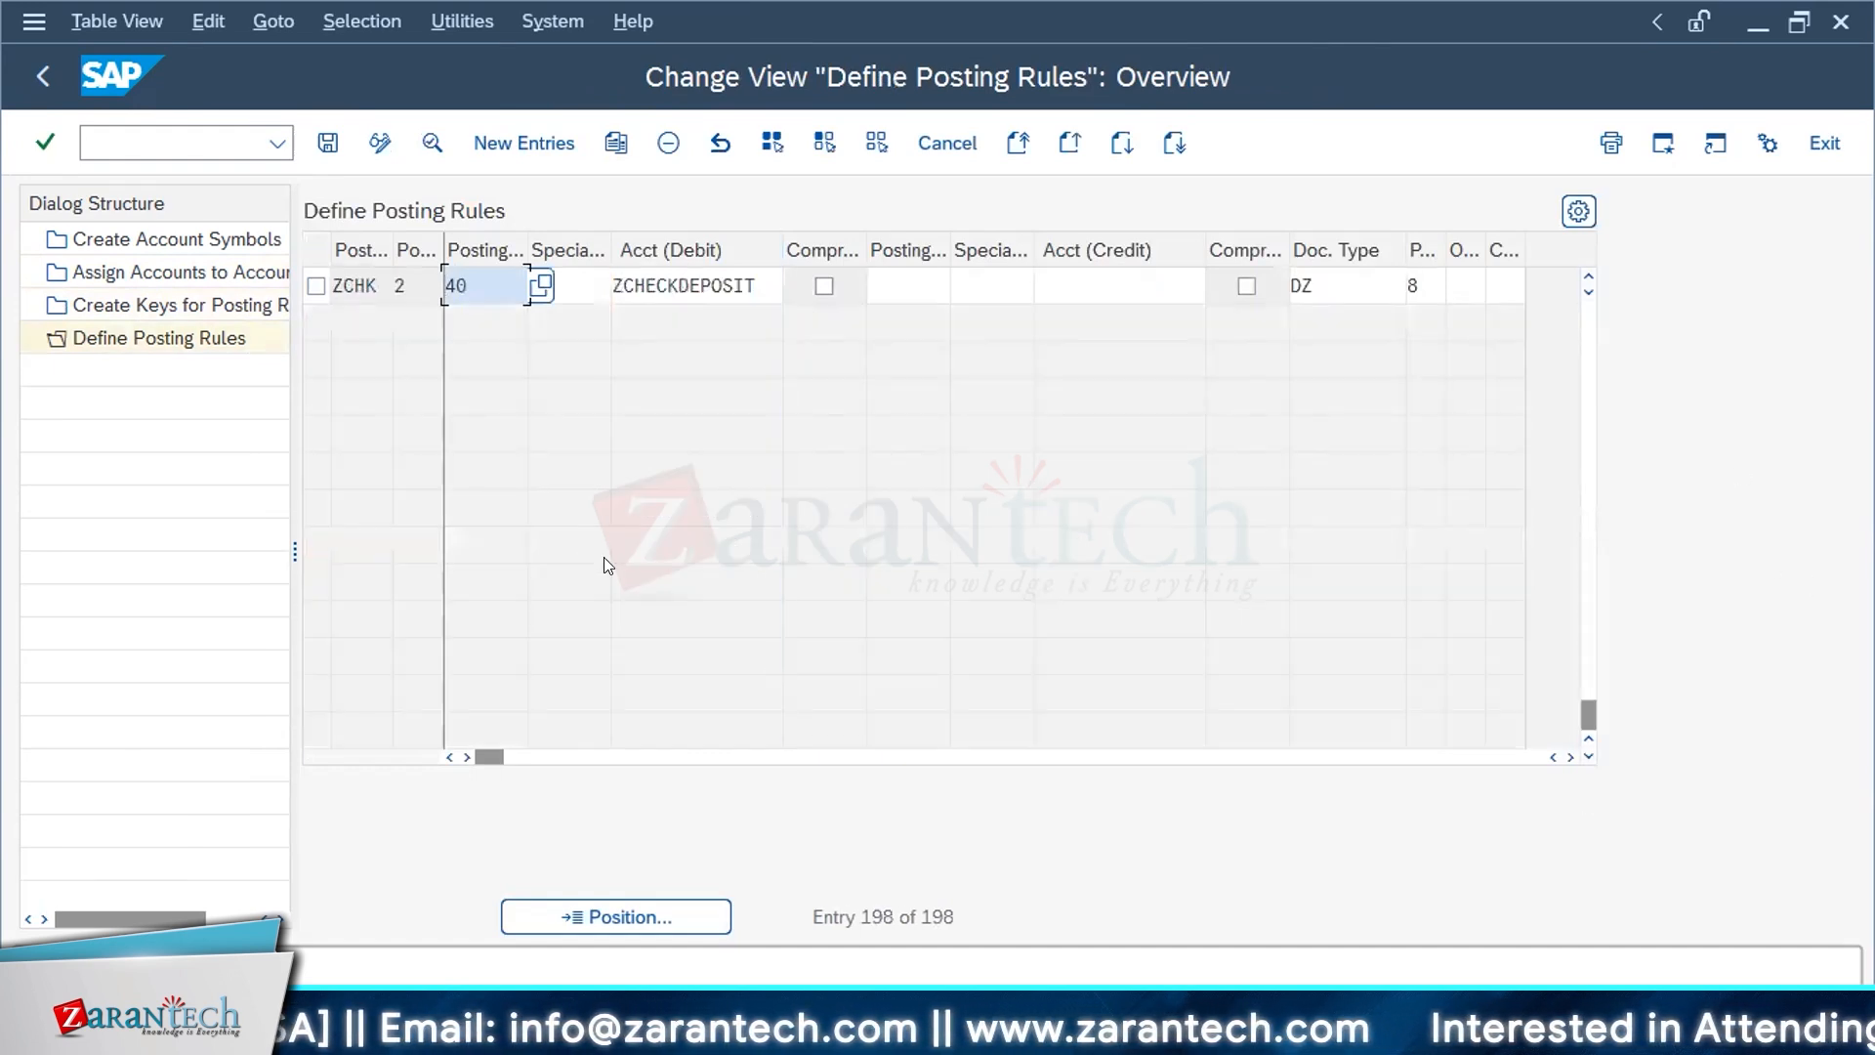
{"action": "left_click", "coordinate": [316, 287]}
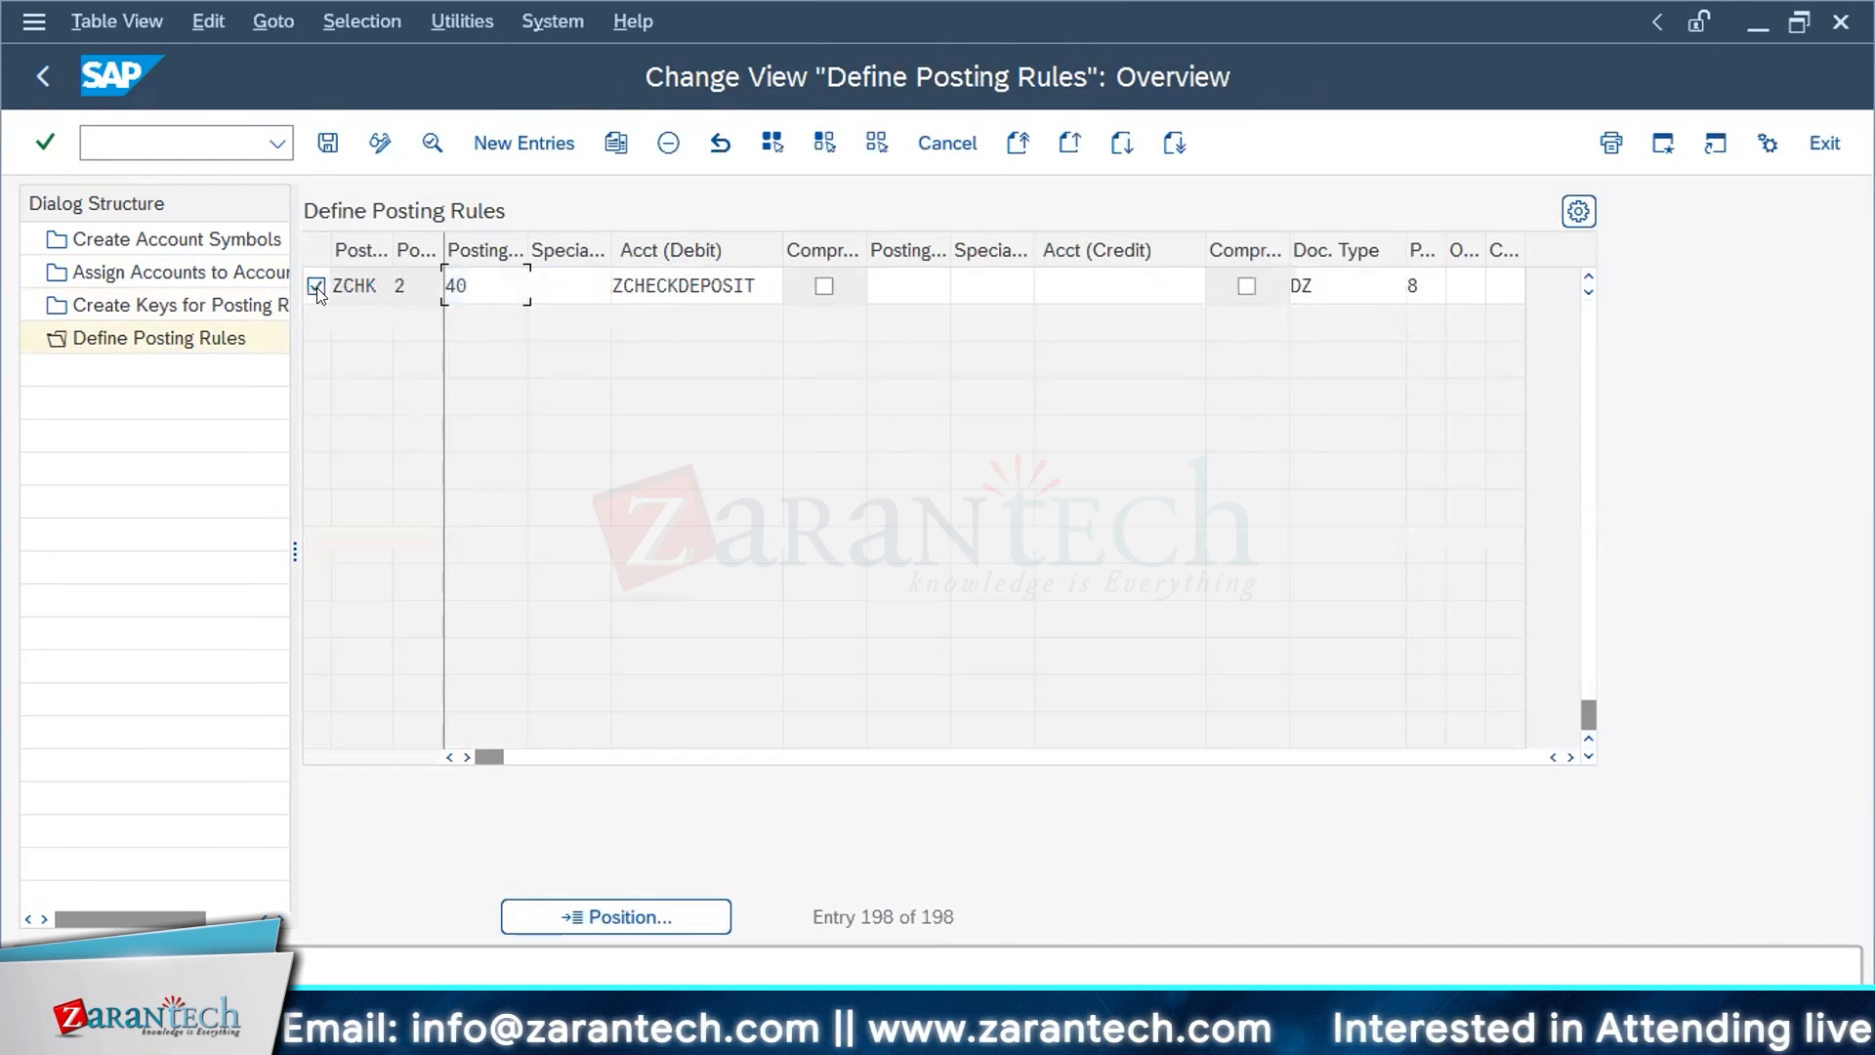
{"action": "left_click", "coordinate": [381, 140]}
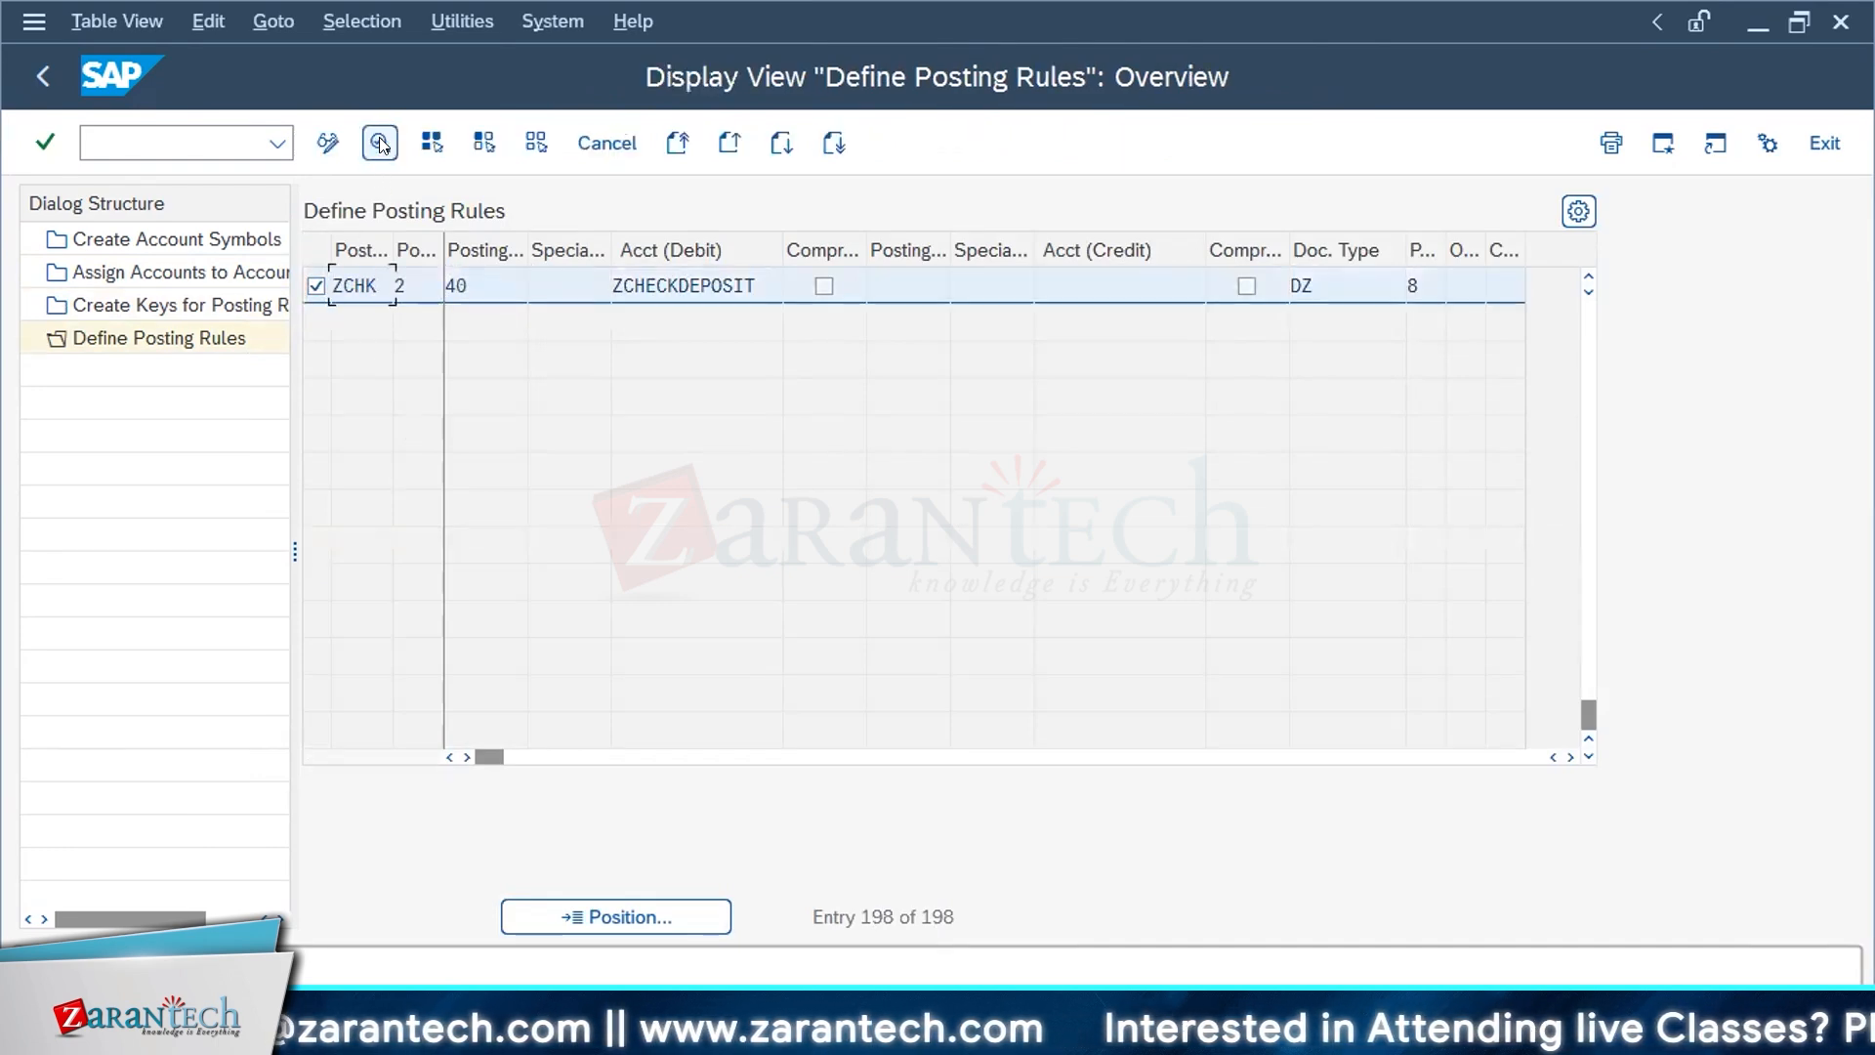
{"action": "double_click", "coordinate": [599, 298]}
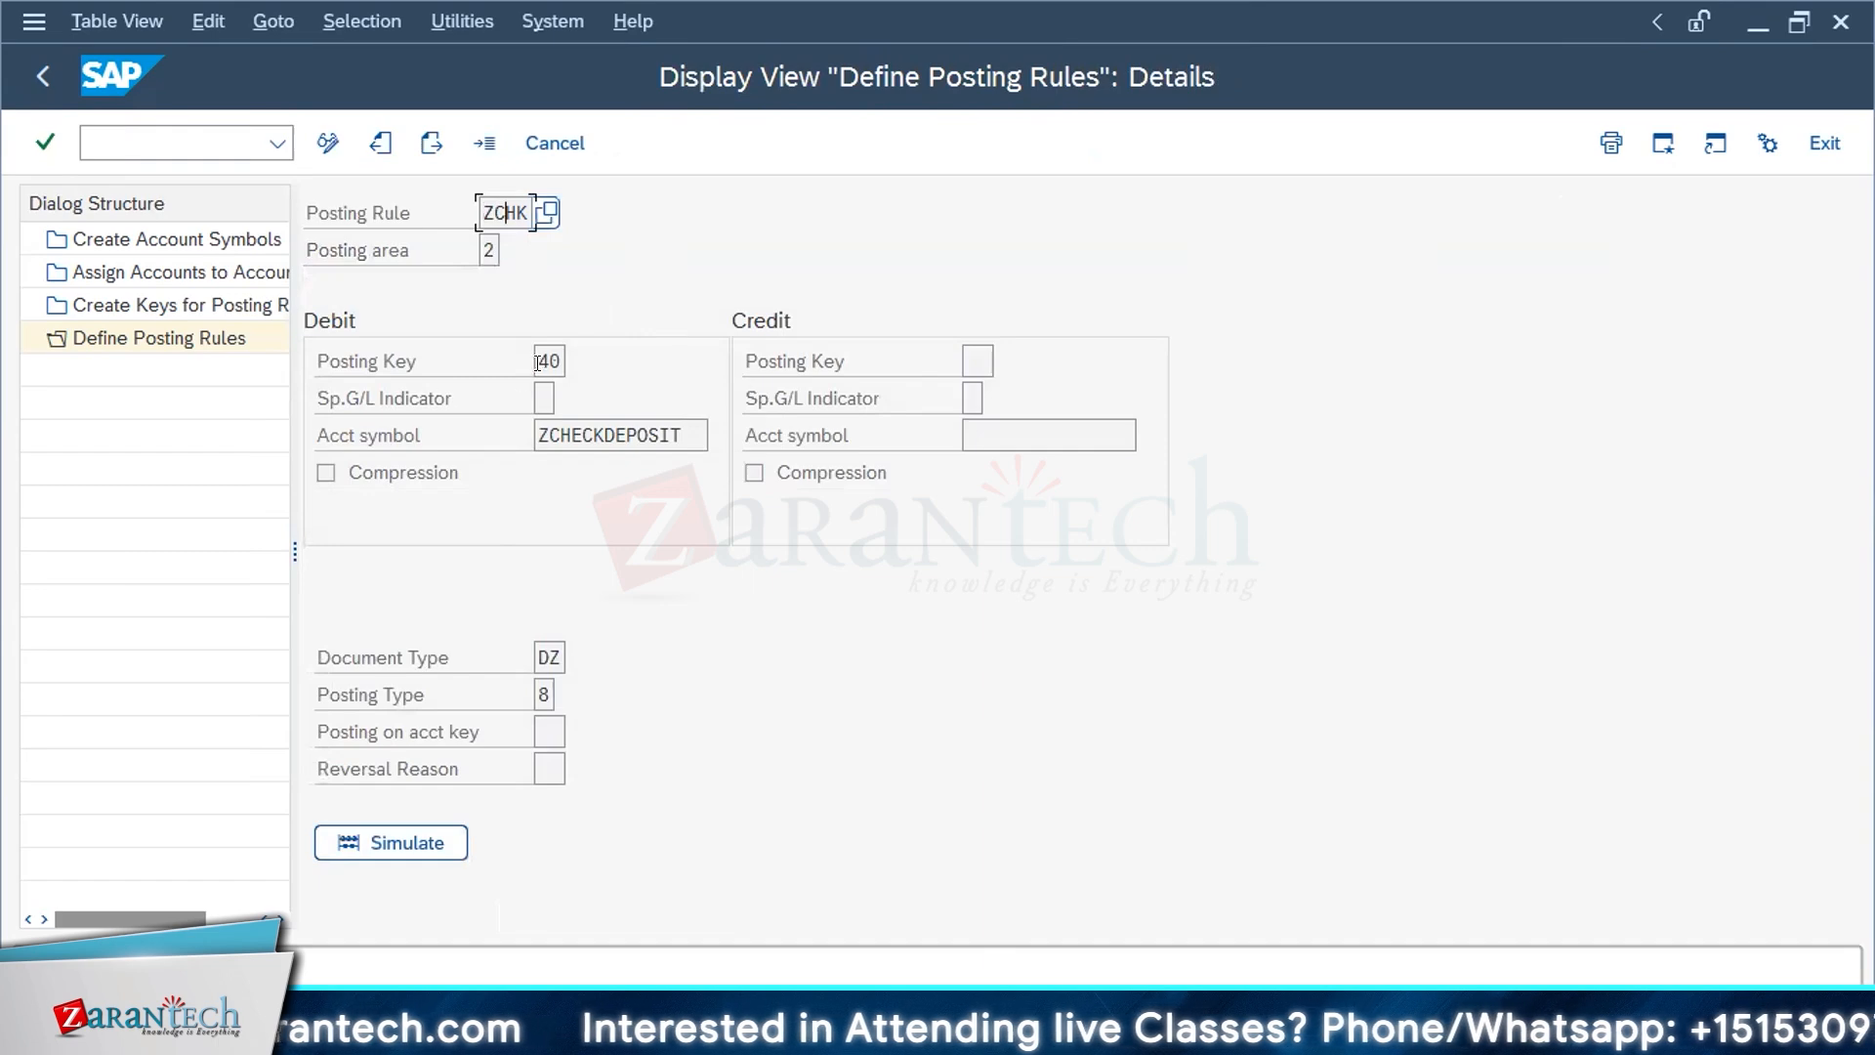
Step: Examine the account symbol, document type and possible posting types of posting rule ZCHK, then return to the implementation guide
{"action": "left_click", "coordinate": [565, 435]}
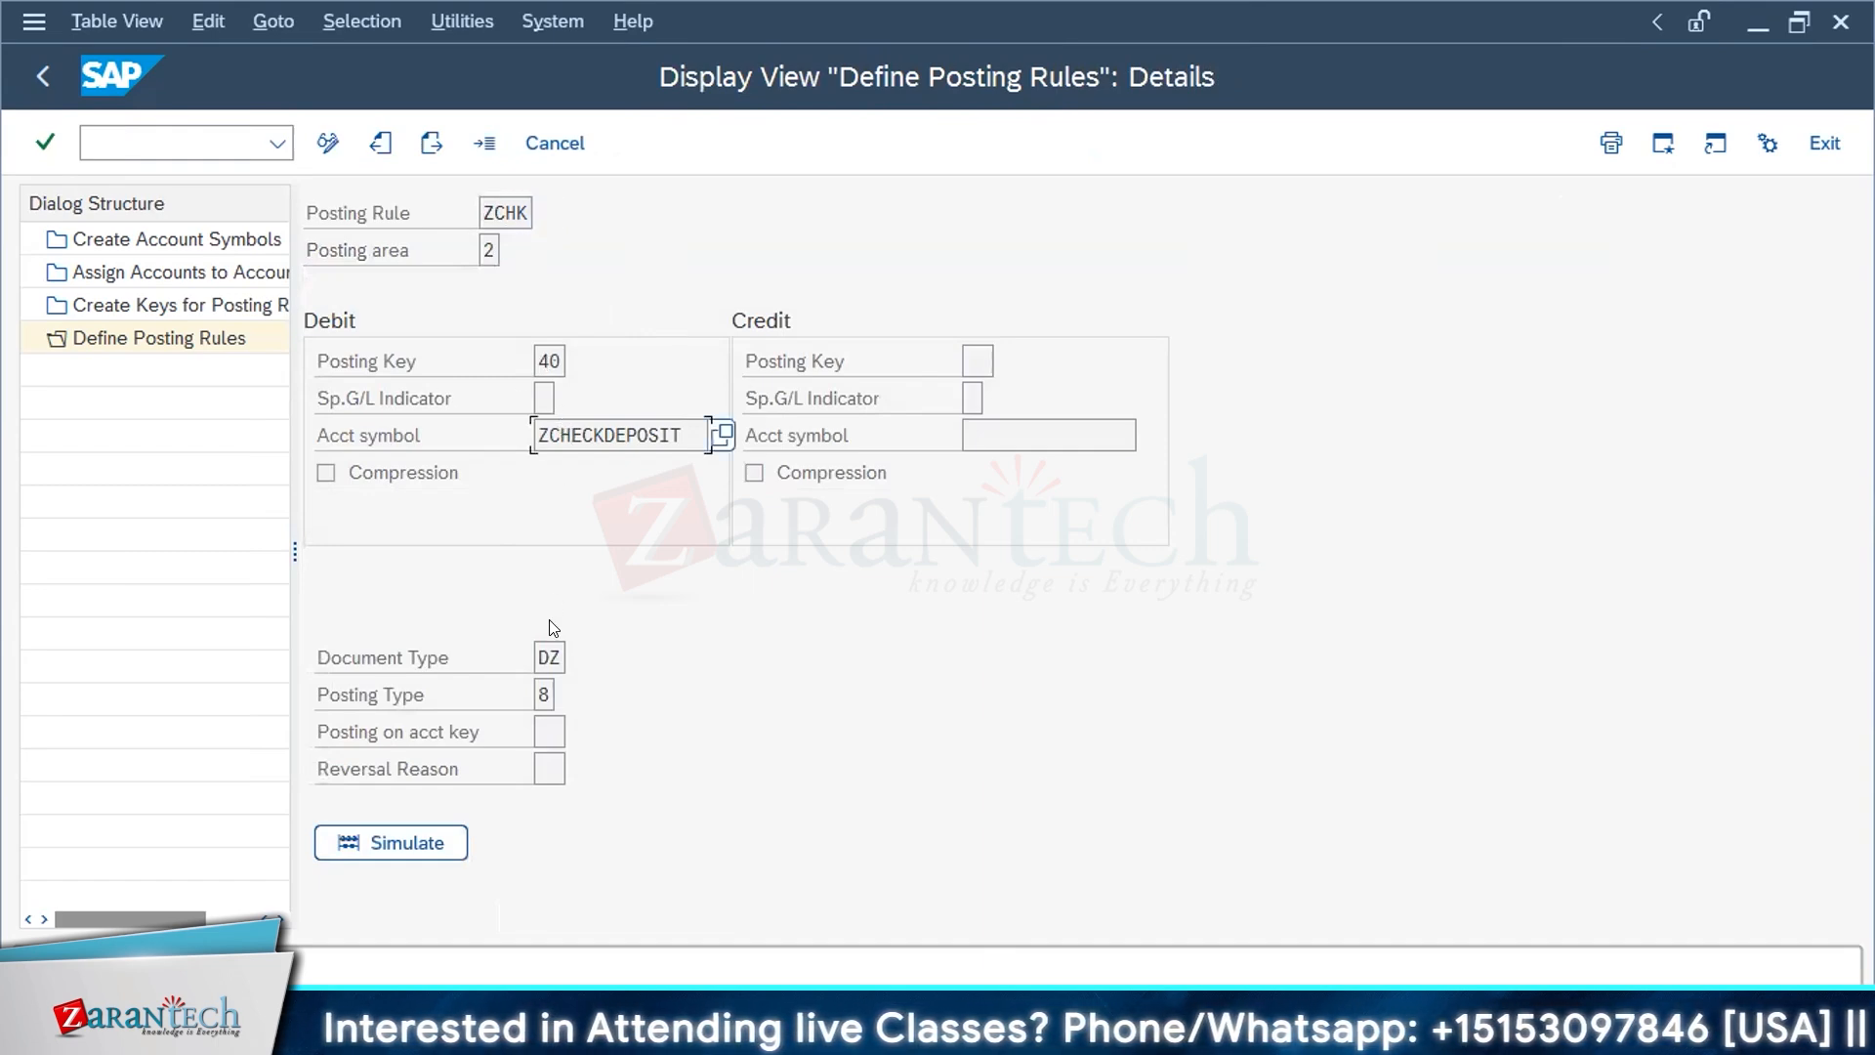
{"action": "left_click", "coordinate": [550, 664]}
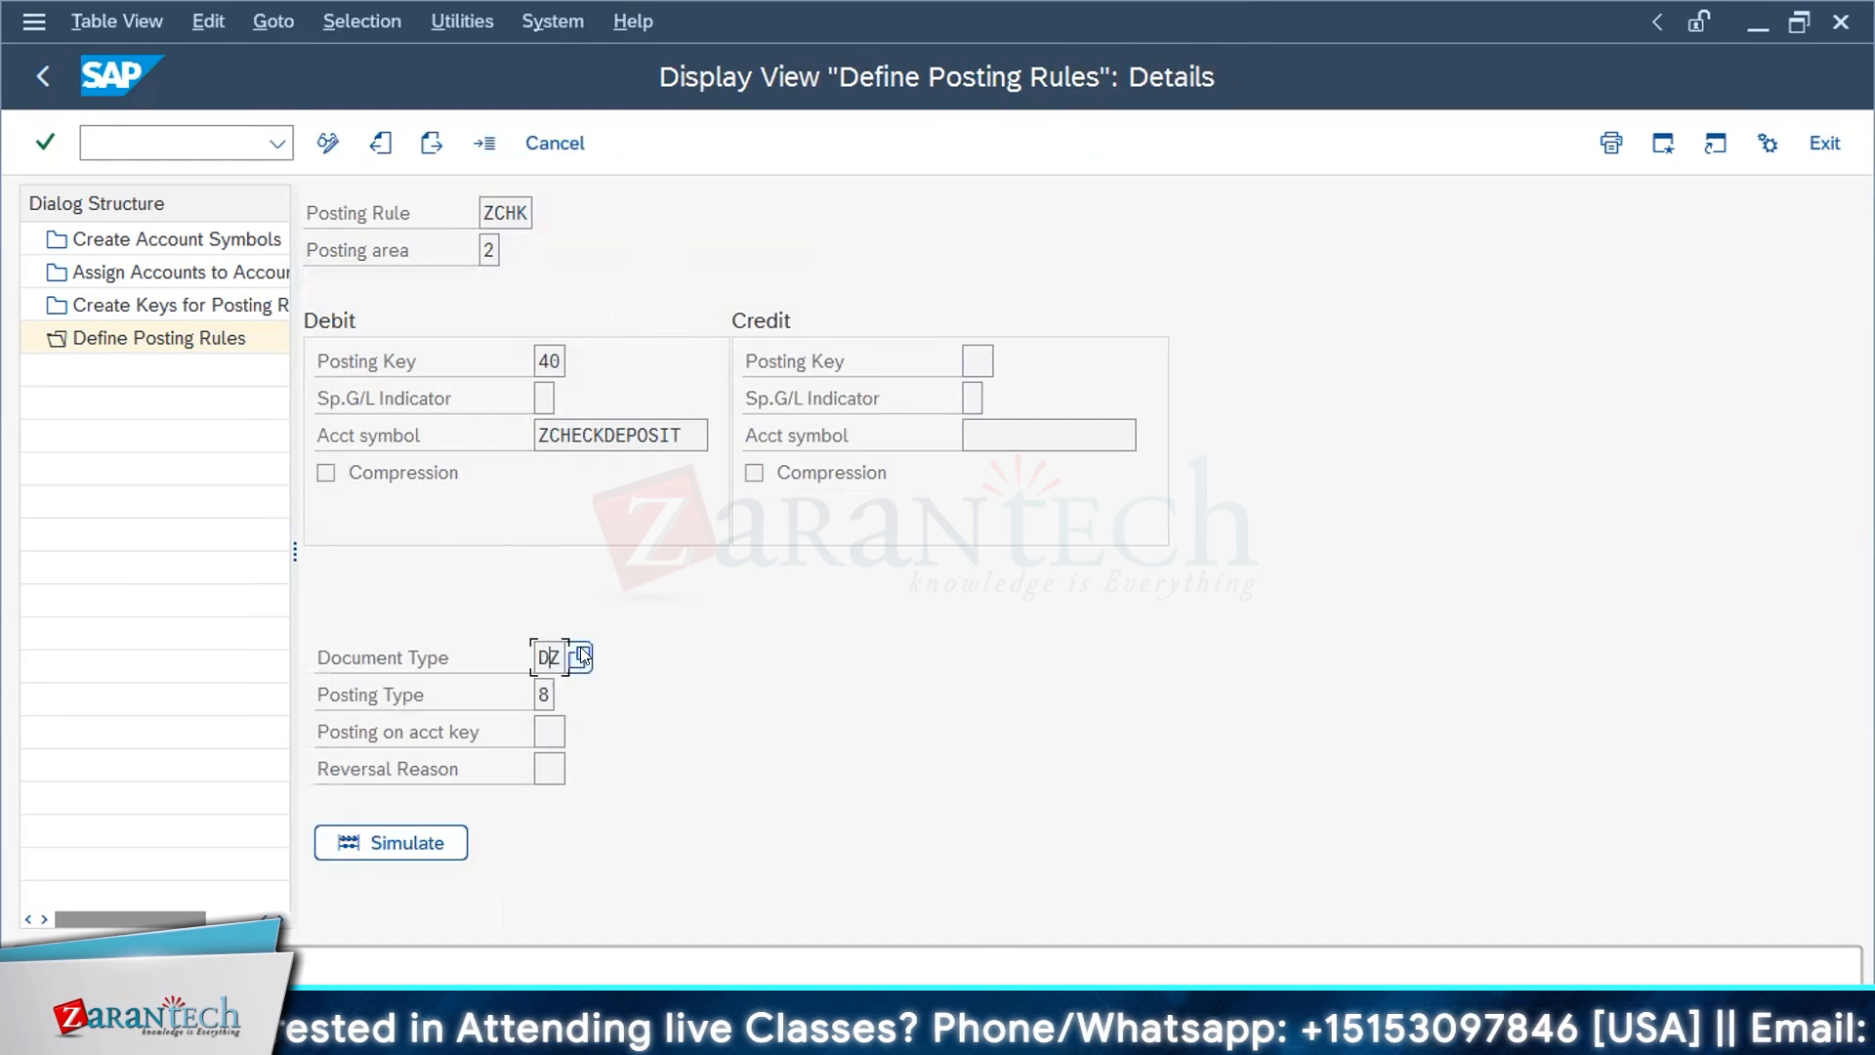
{"action": "left_click", "coordinate": [543, 694]}
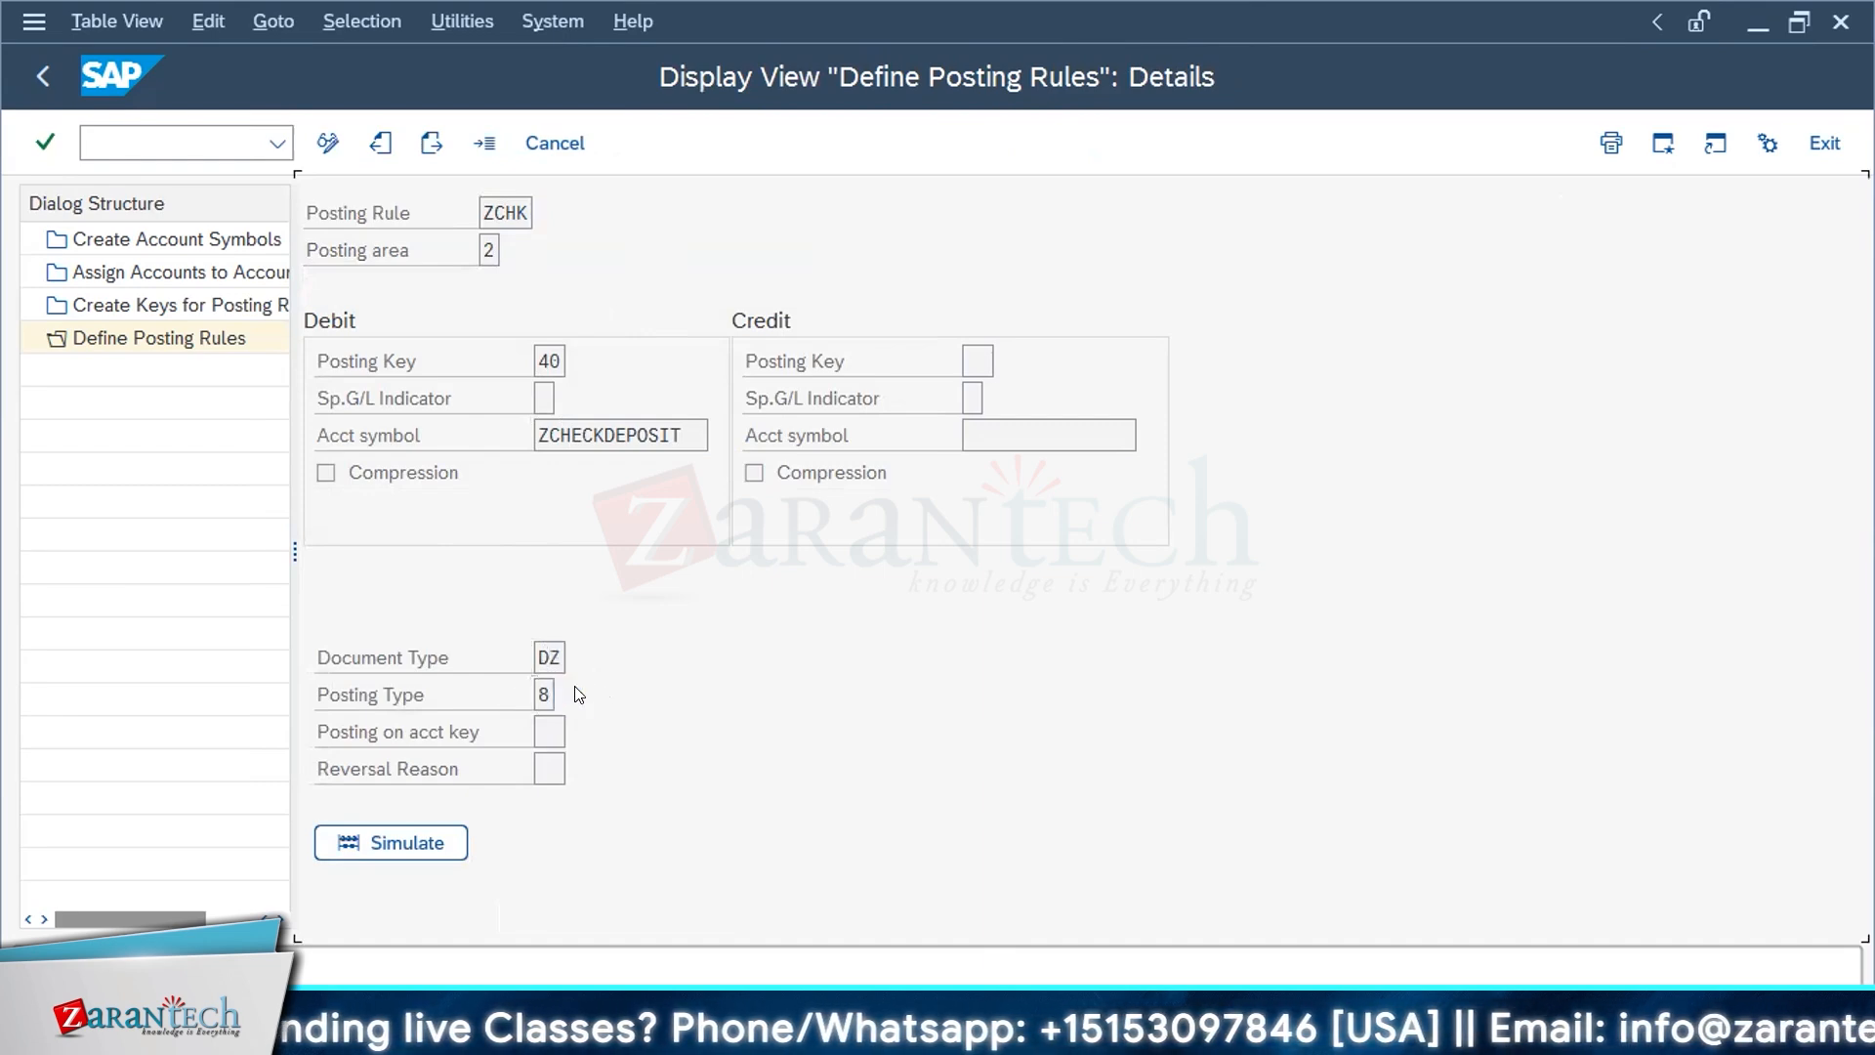
{"action": "left_click", "coordinate": [579, 694]}
{"action": "left_click", "coordinate": [645, 607]}
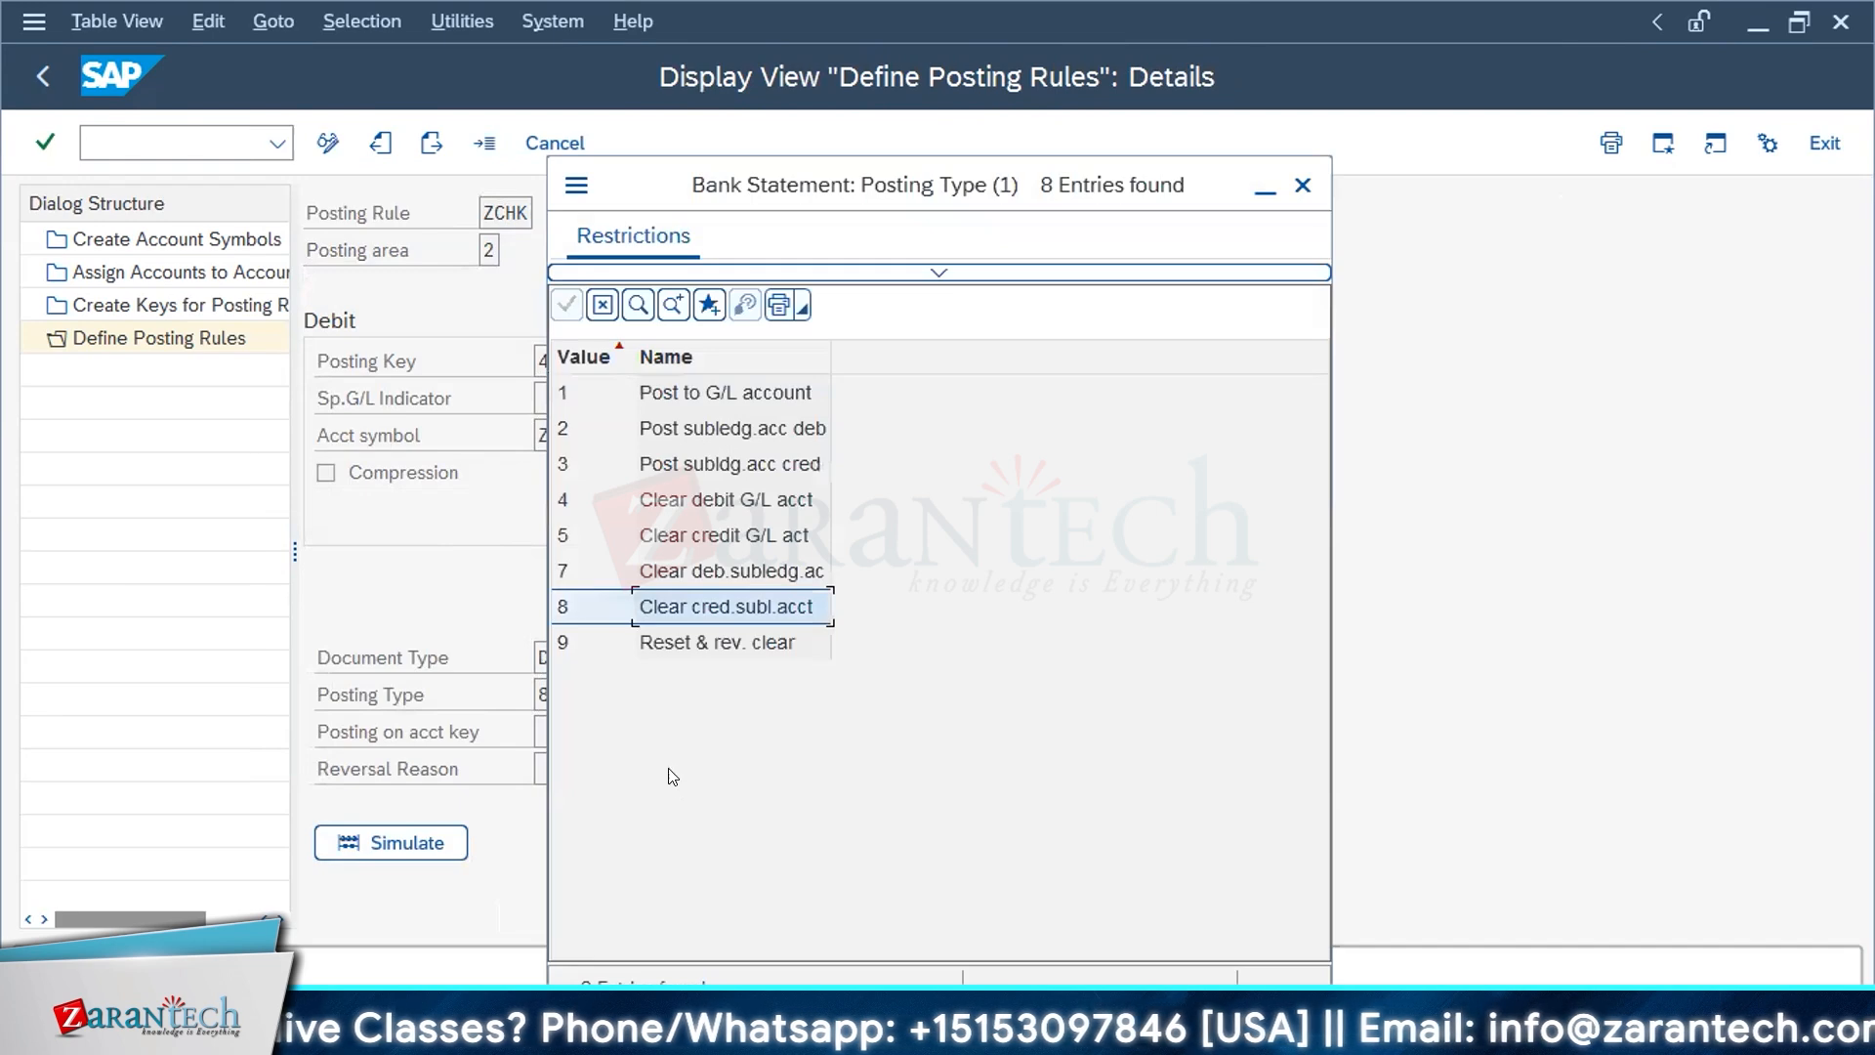
{"action": "left_click", "coordinate": [1303, 185]}
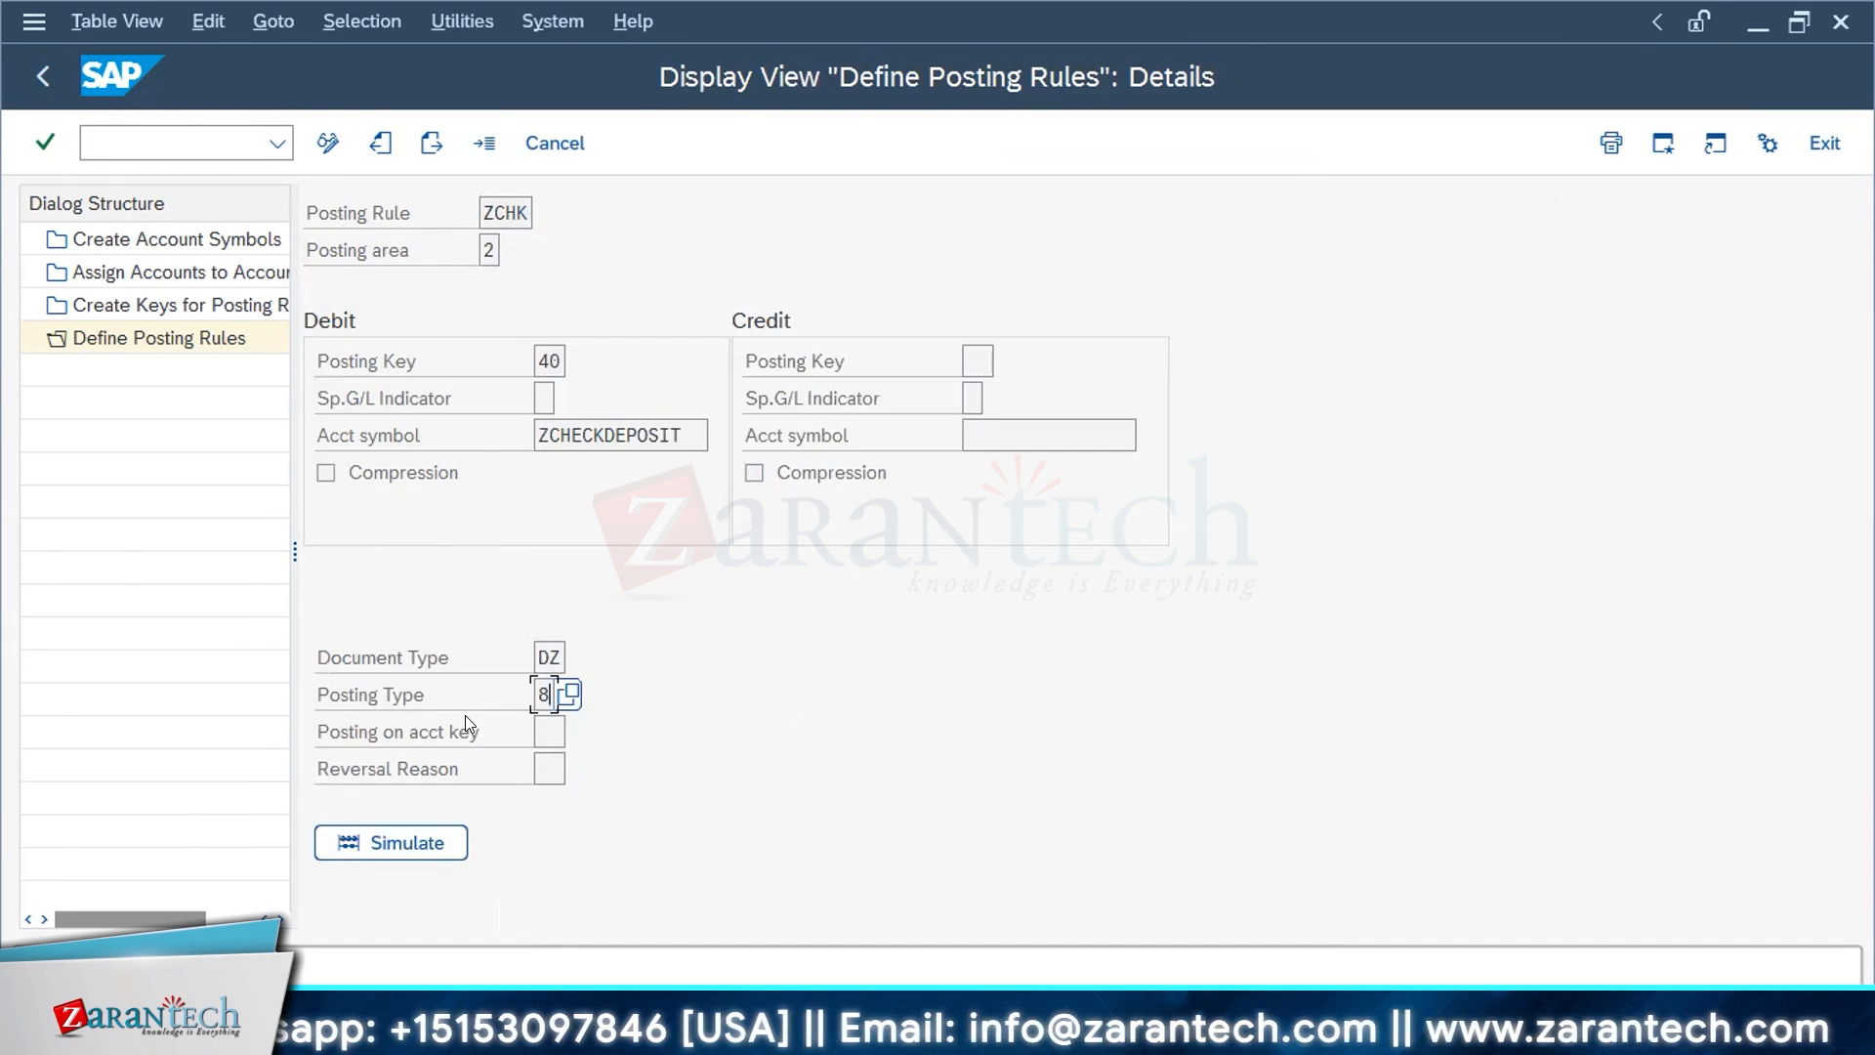
{"action": "left_click", "coordinate": [1824, 144]}
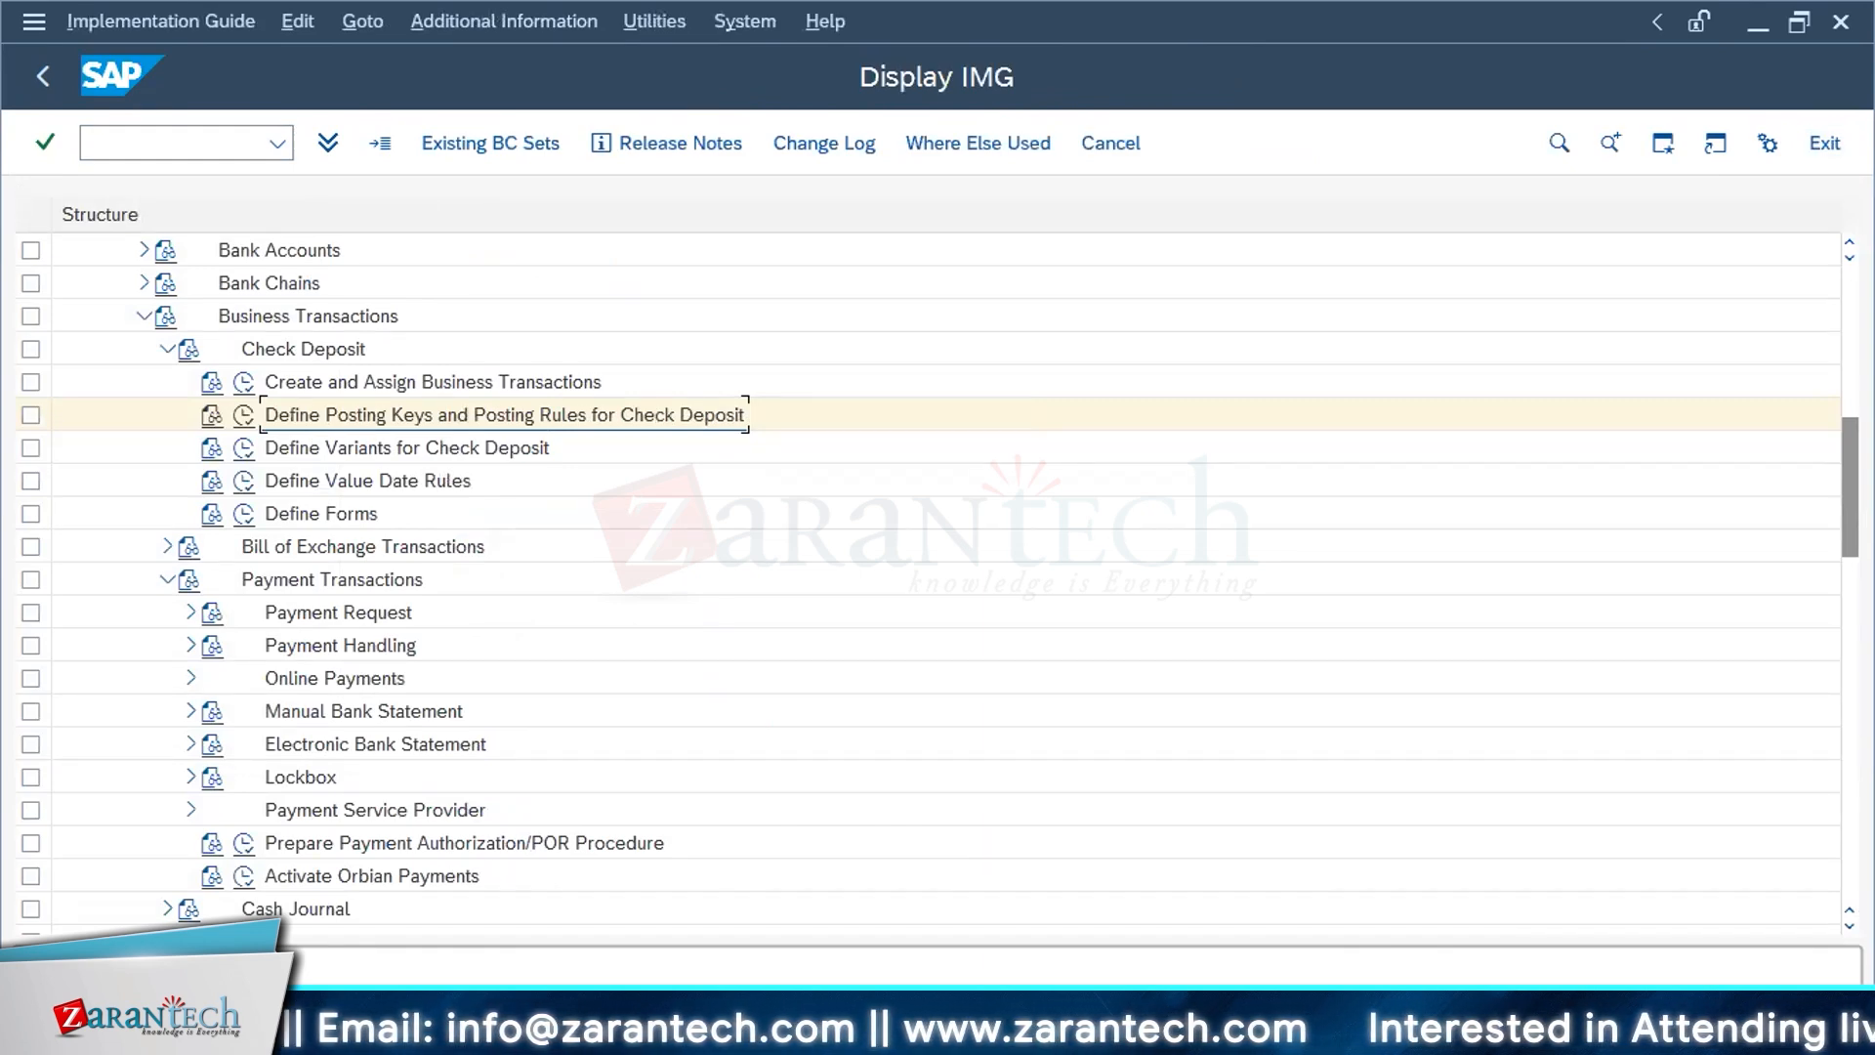
Step: Switch to the Word document SAP FI Bank Configuration and find section 2 Check Deposit
{"action": "key", "text": "alt+Tab"}
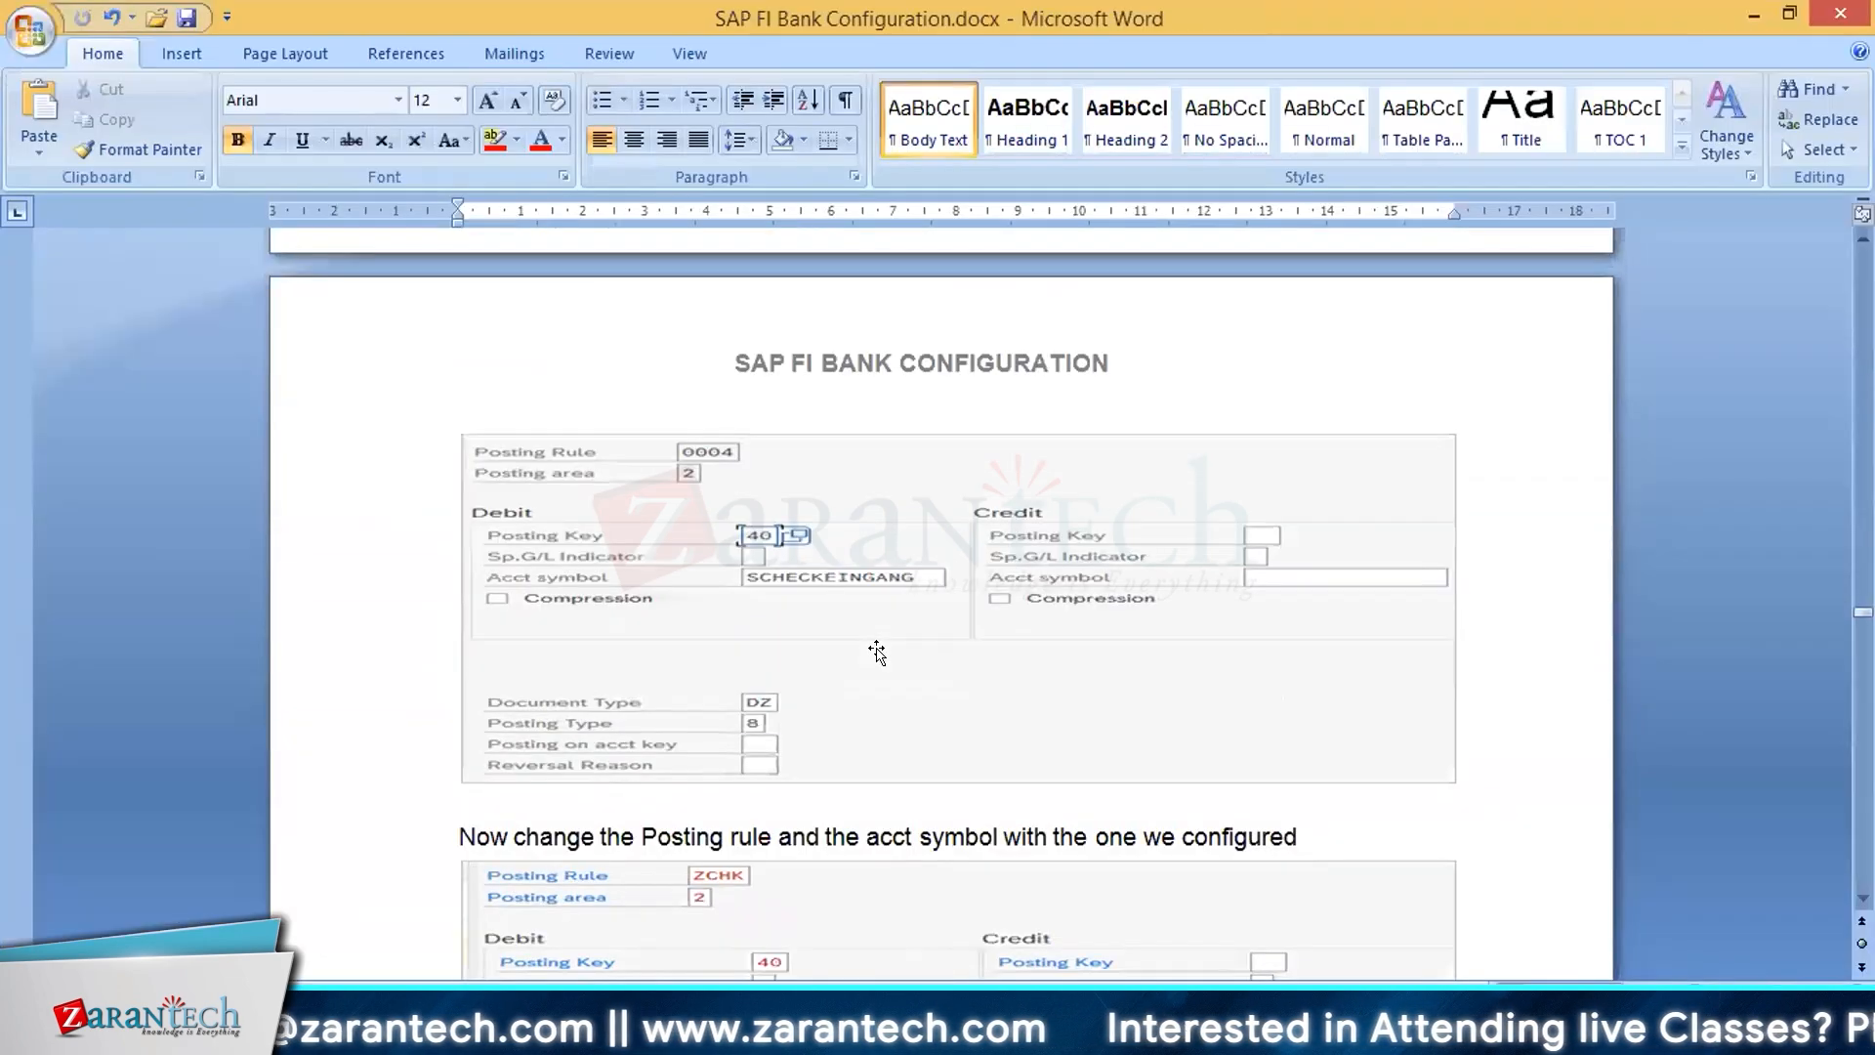
{"action": "scroll", "coordinate": [878, 649], "scroll_direction": "down", "scroll_amount": 12}
{"action": "scroll", "coordinate": [879, 649], "scroll_direction": "up", "scroll_amount": 4}
{"action": "scroll", "coordinate": [878, 649], "scroll_direction": "up", "scroll_amount": 15}
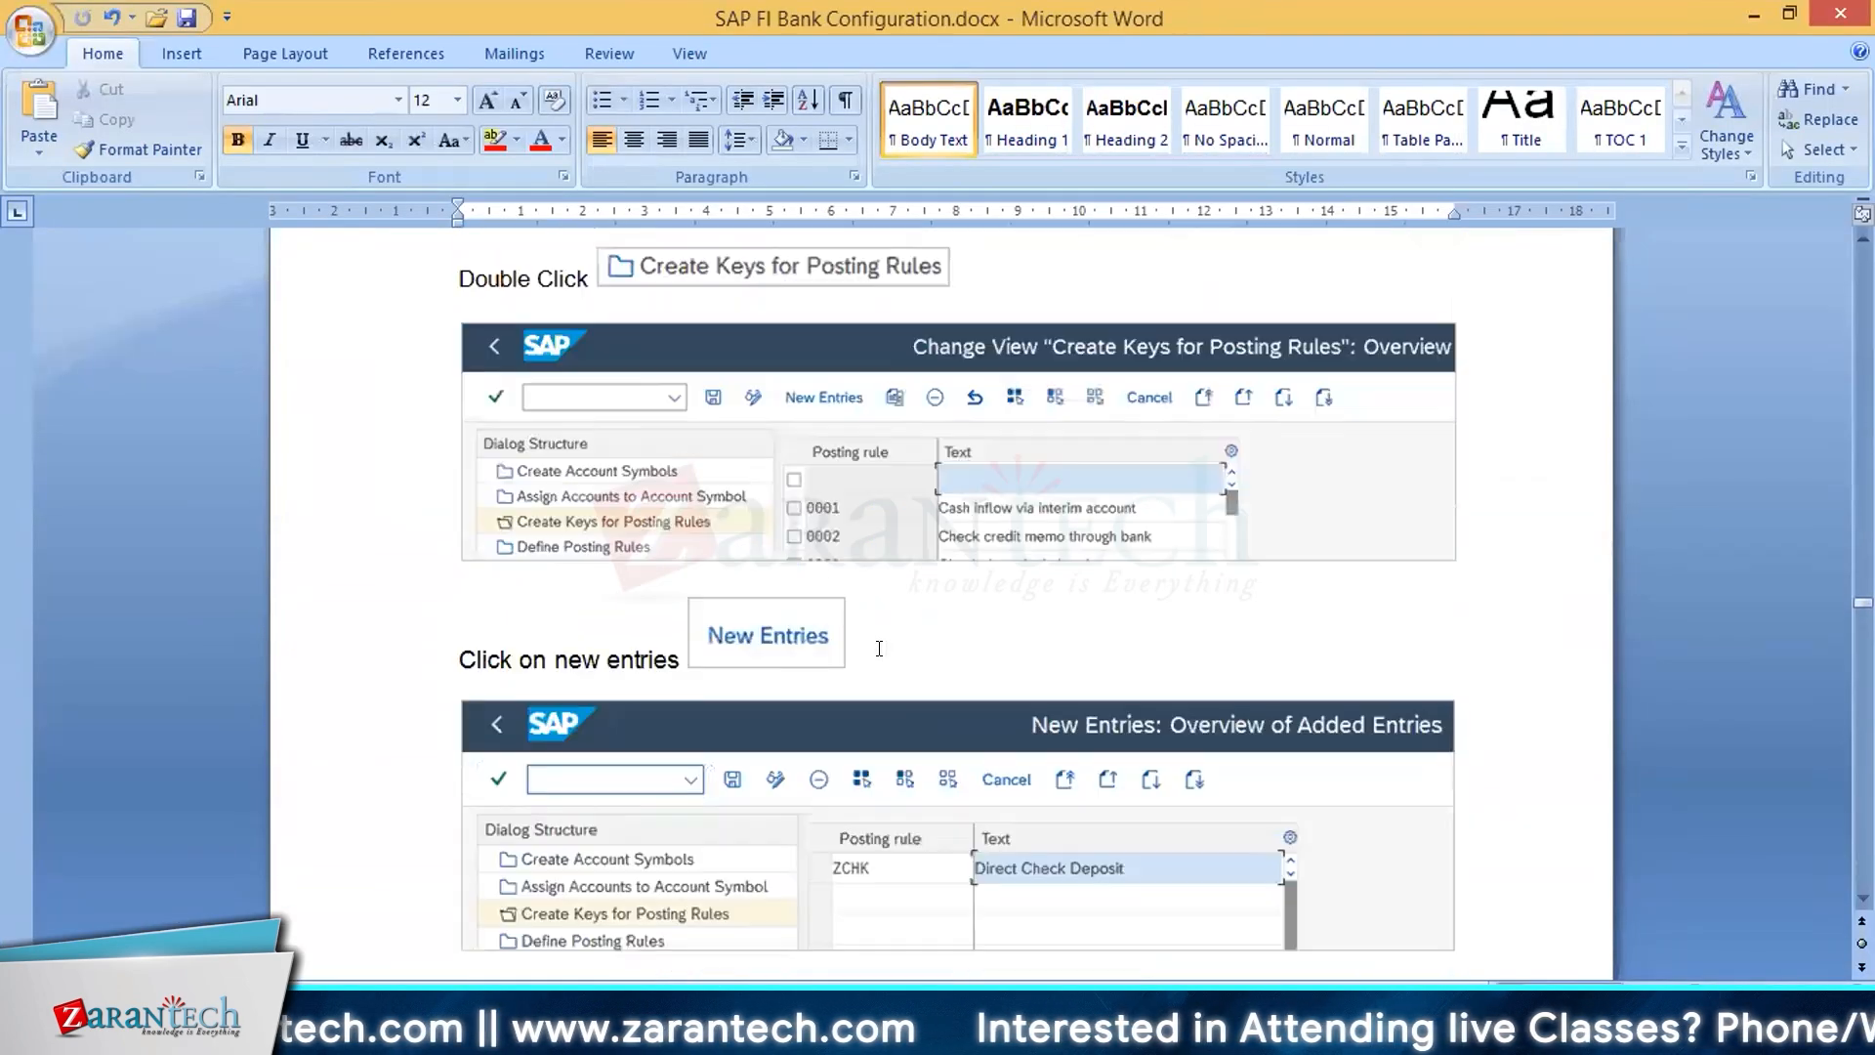
{"action": "scroll", "coordinate": [879, 647], "scroll_direction": "up", "scroll_amount": 15}
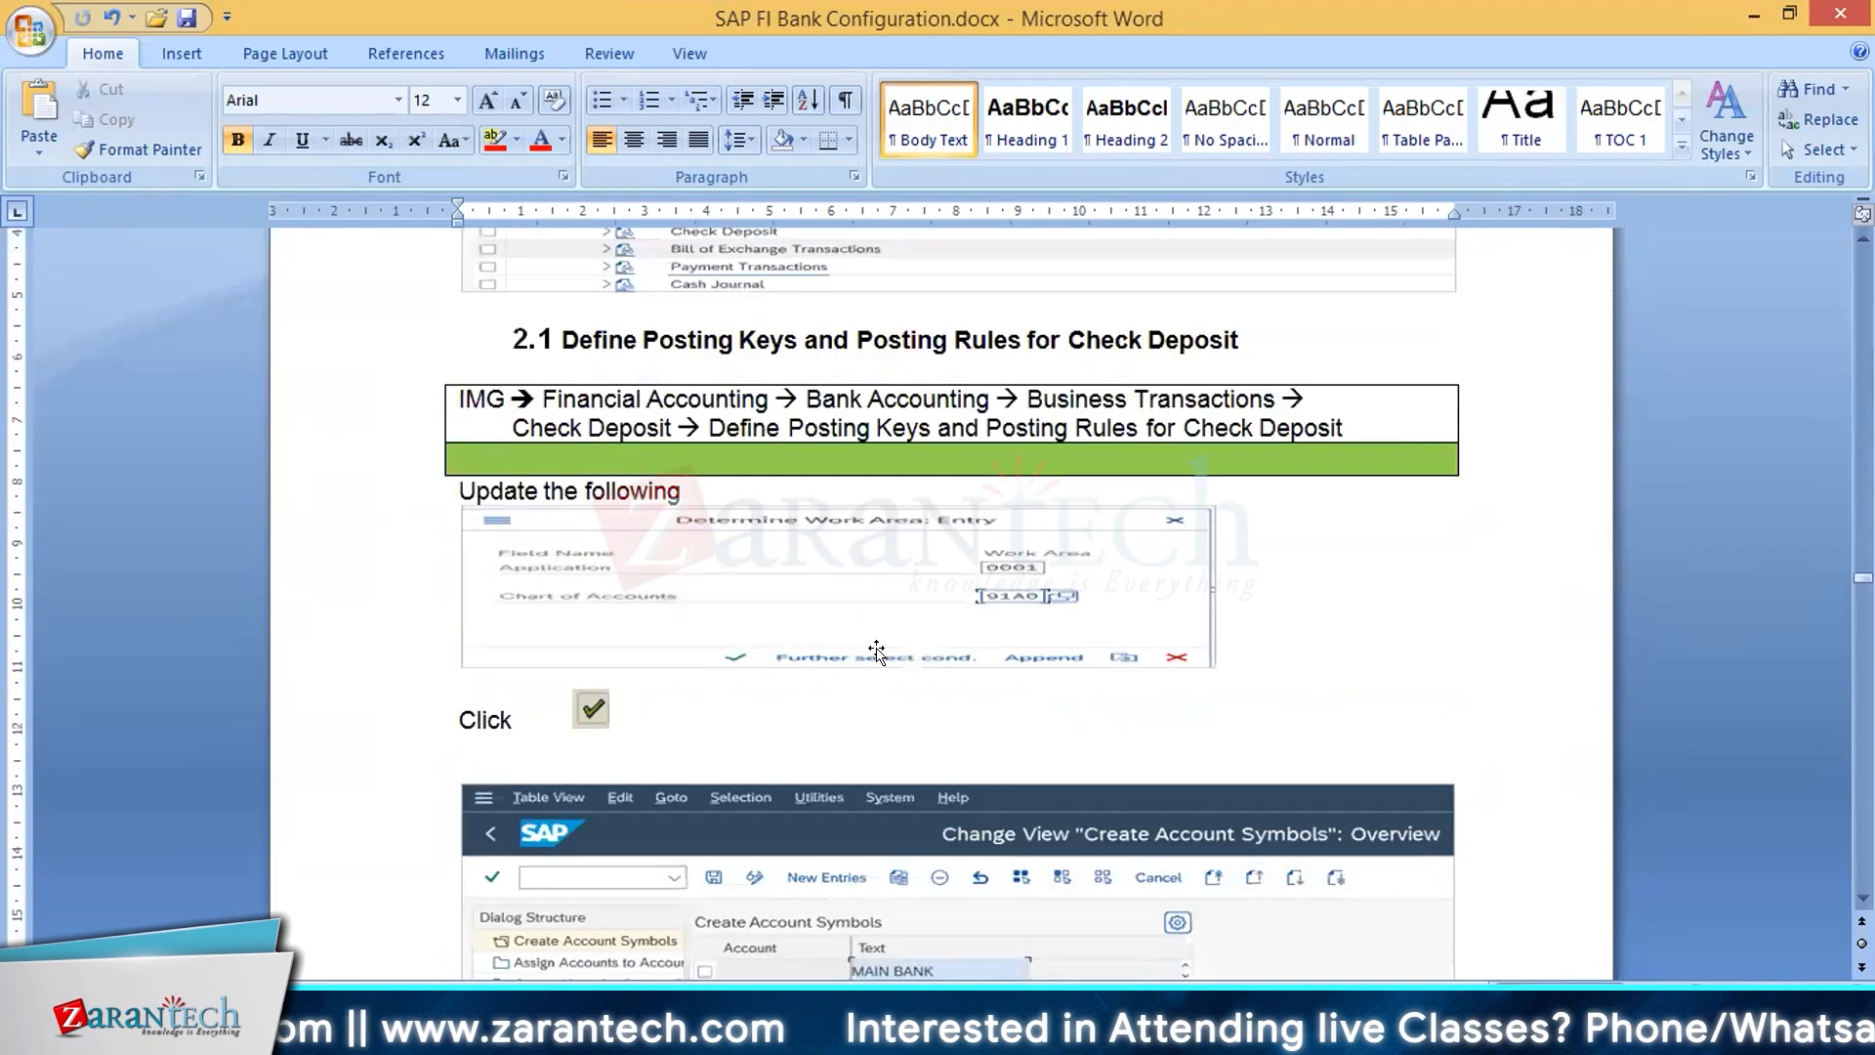
{"action": "scroll", "coordinate": [879, 648], "scroll_direction": "up", "scroll_amount": 3}
{"action": "scroll", "coordinate": [879, 648], "scroll_direction": "down", "scroll_amount": 20}
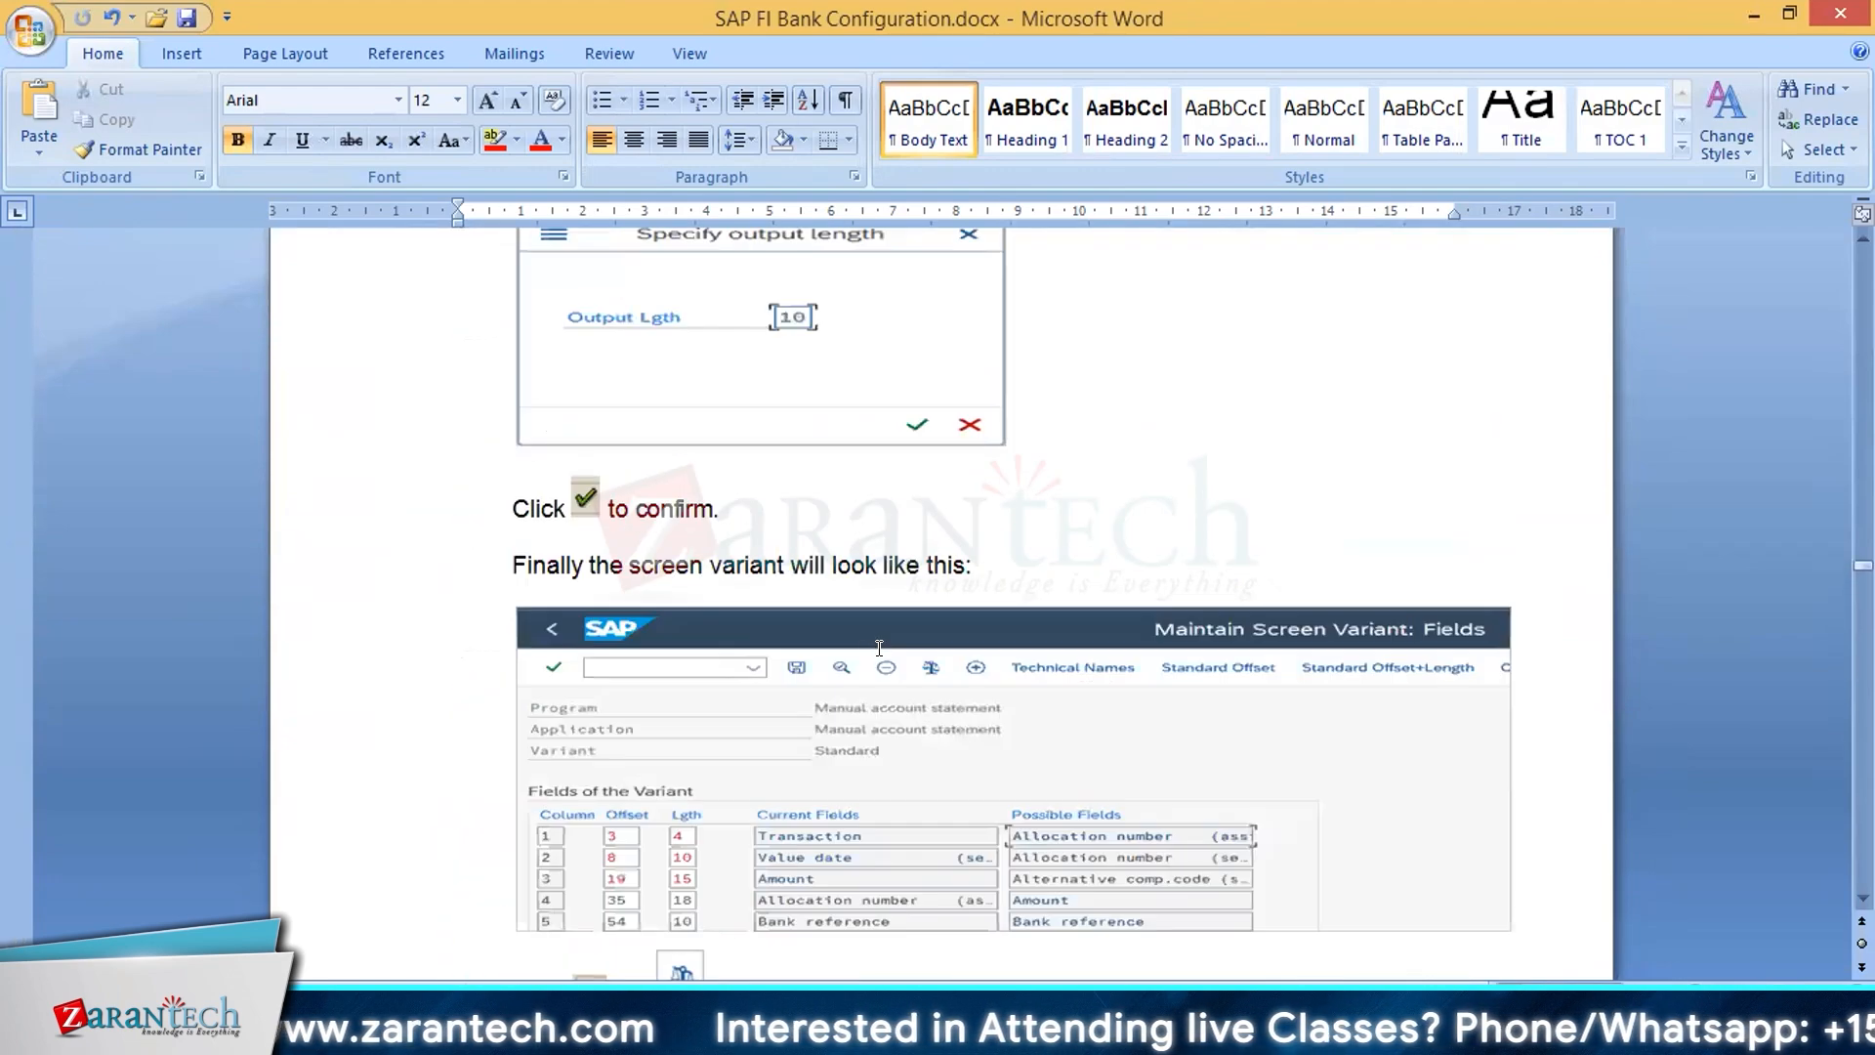
{"action": "scroll", "coordinate": [876, 650], "scroll_direction": "up", "scroll_amount": 5}
{"action": "scroll", "coordinate": [876, 649], "scroll_direction": "up", "scroll_amount": 5}
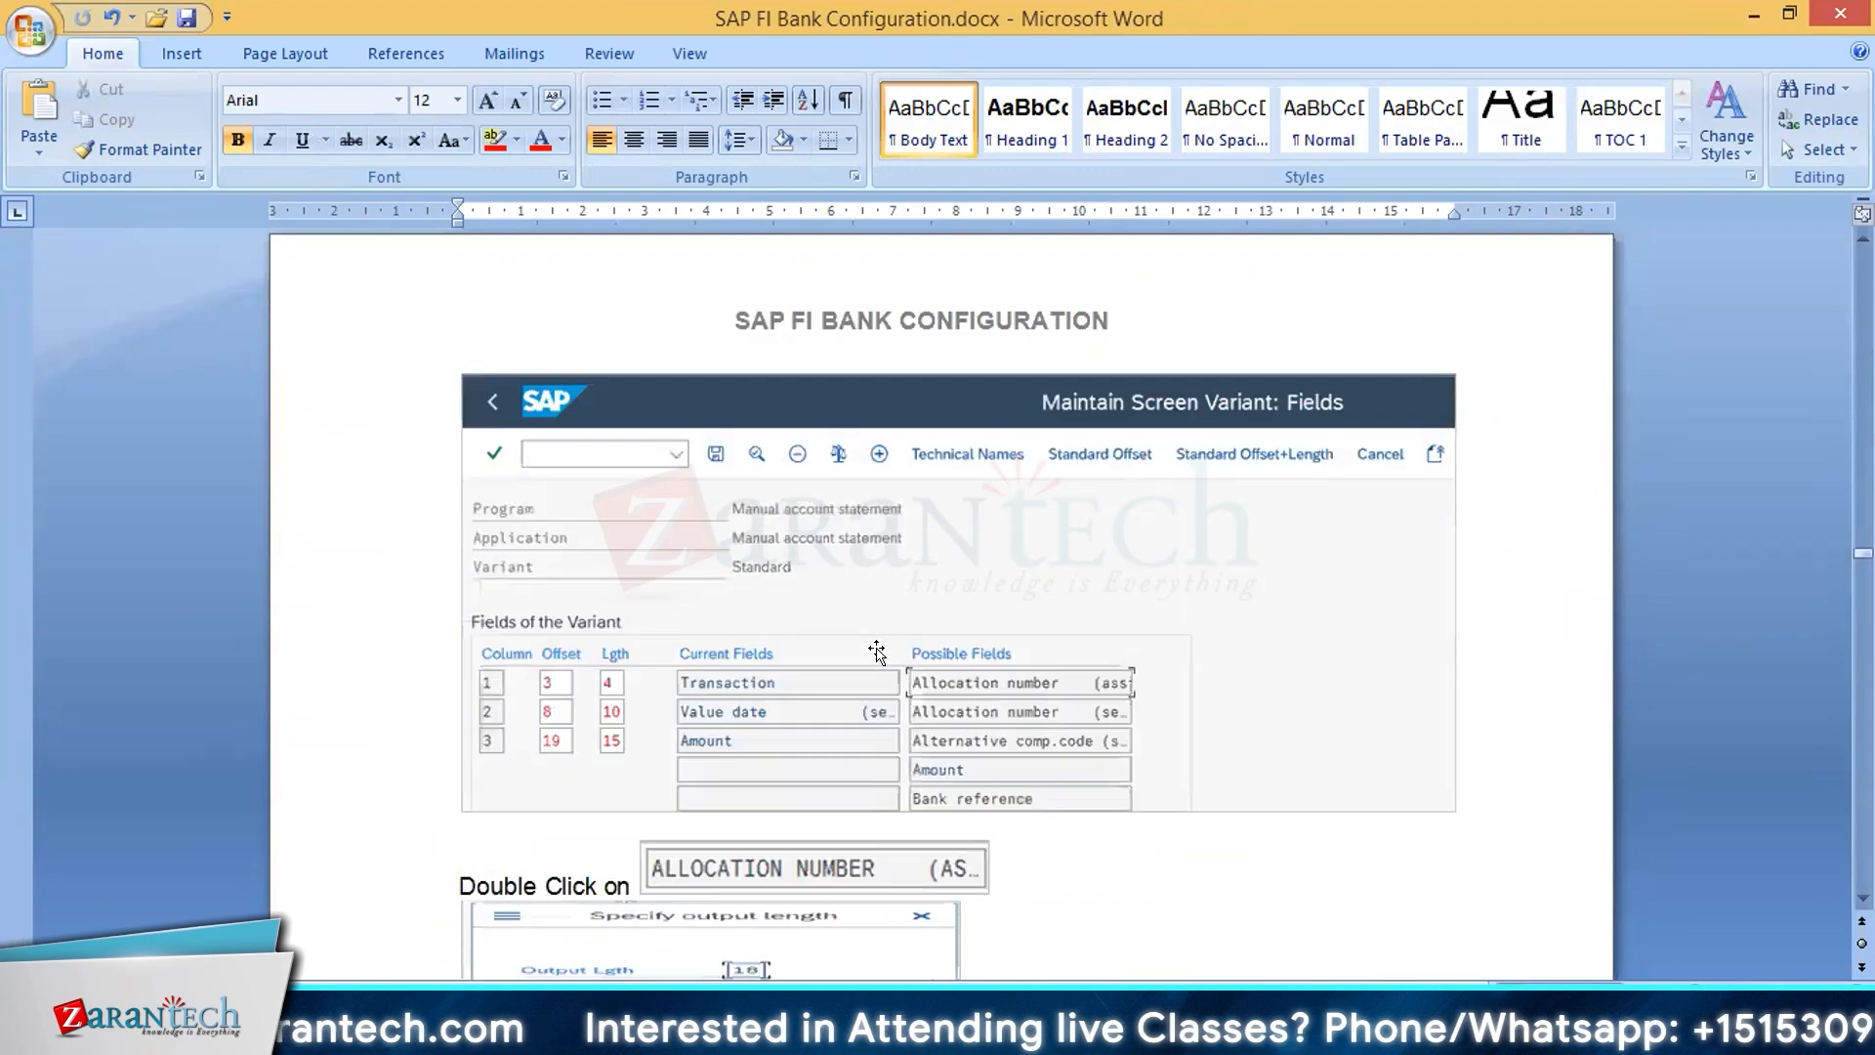
{"action": "scroll", "coordinate": [876, 649], "scroll_direction": "down", "scroll_amount": 10}
{"action": "scroll", "coordinate": [875, 649], "scroll_direction": "down", "scroll_amount": 20}
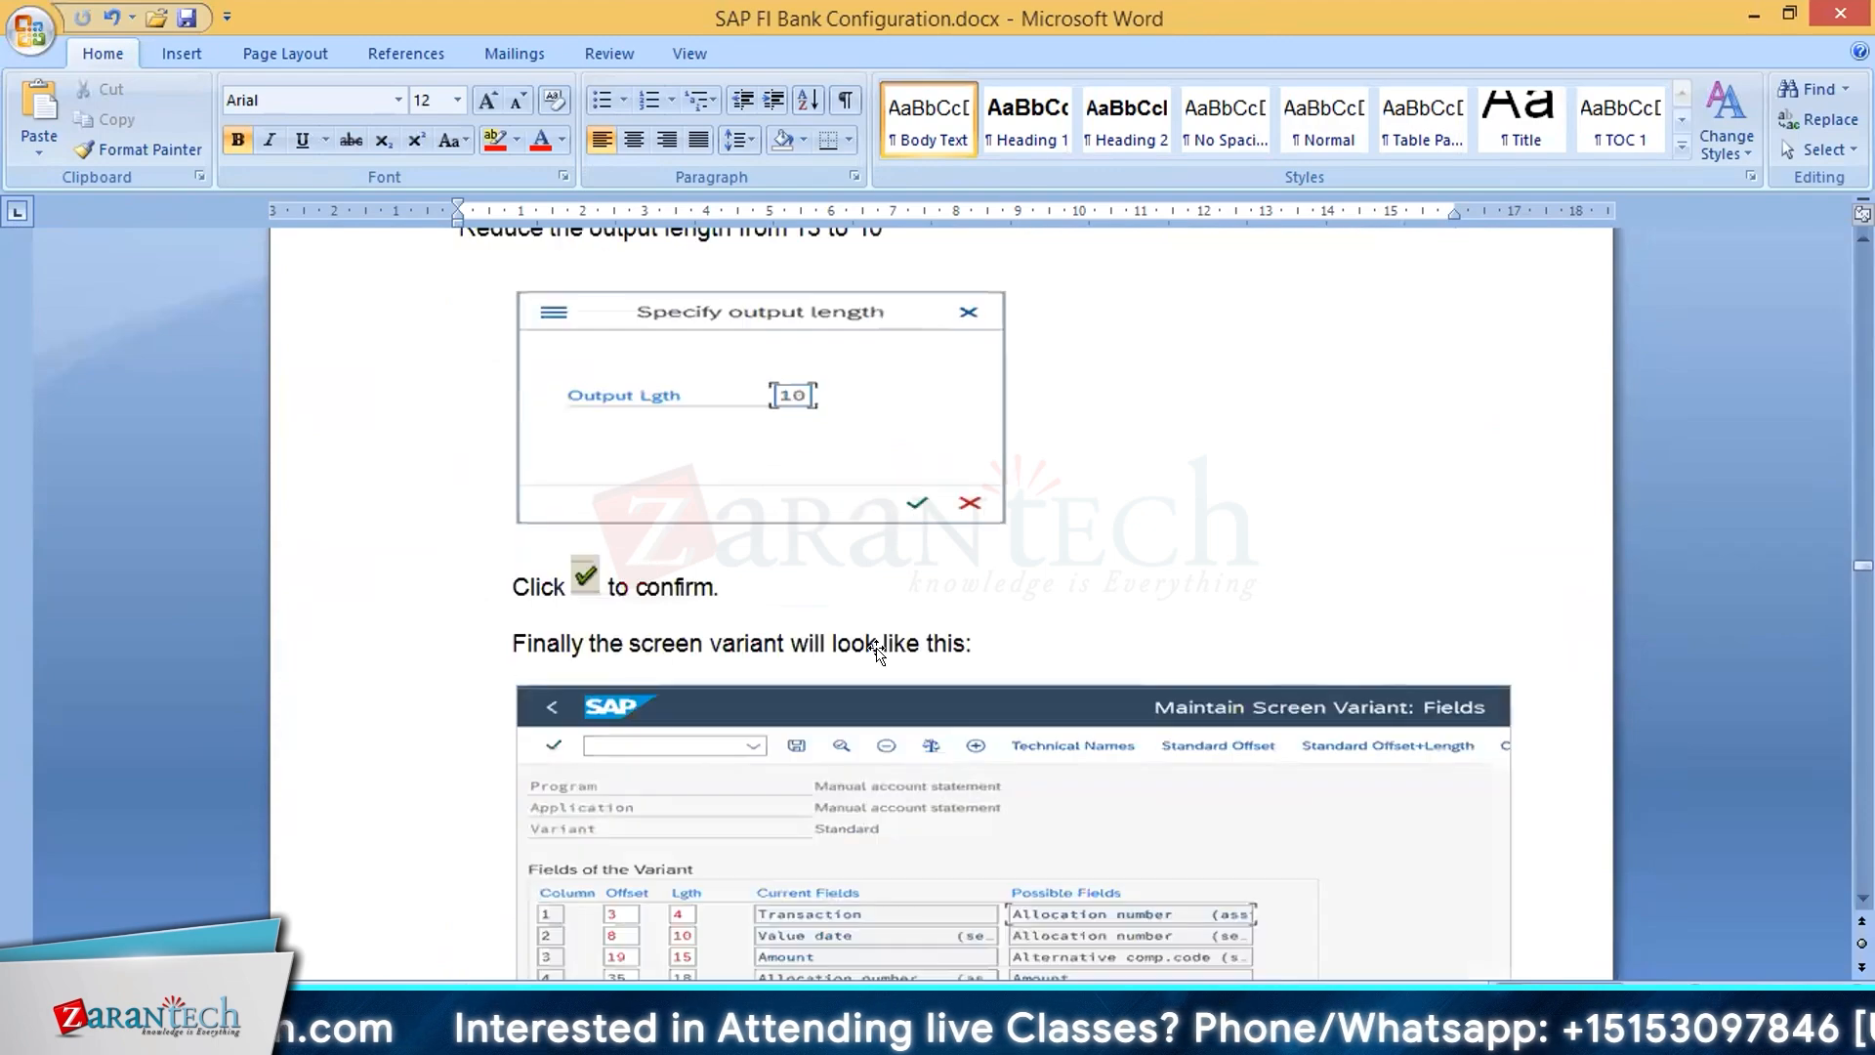
{"action": "scroll", "coordinate": [876, 648], "scroll_direction": "down", "scroll_amount": 5}
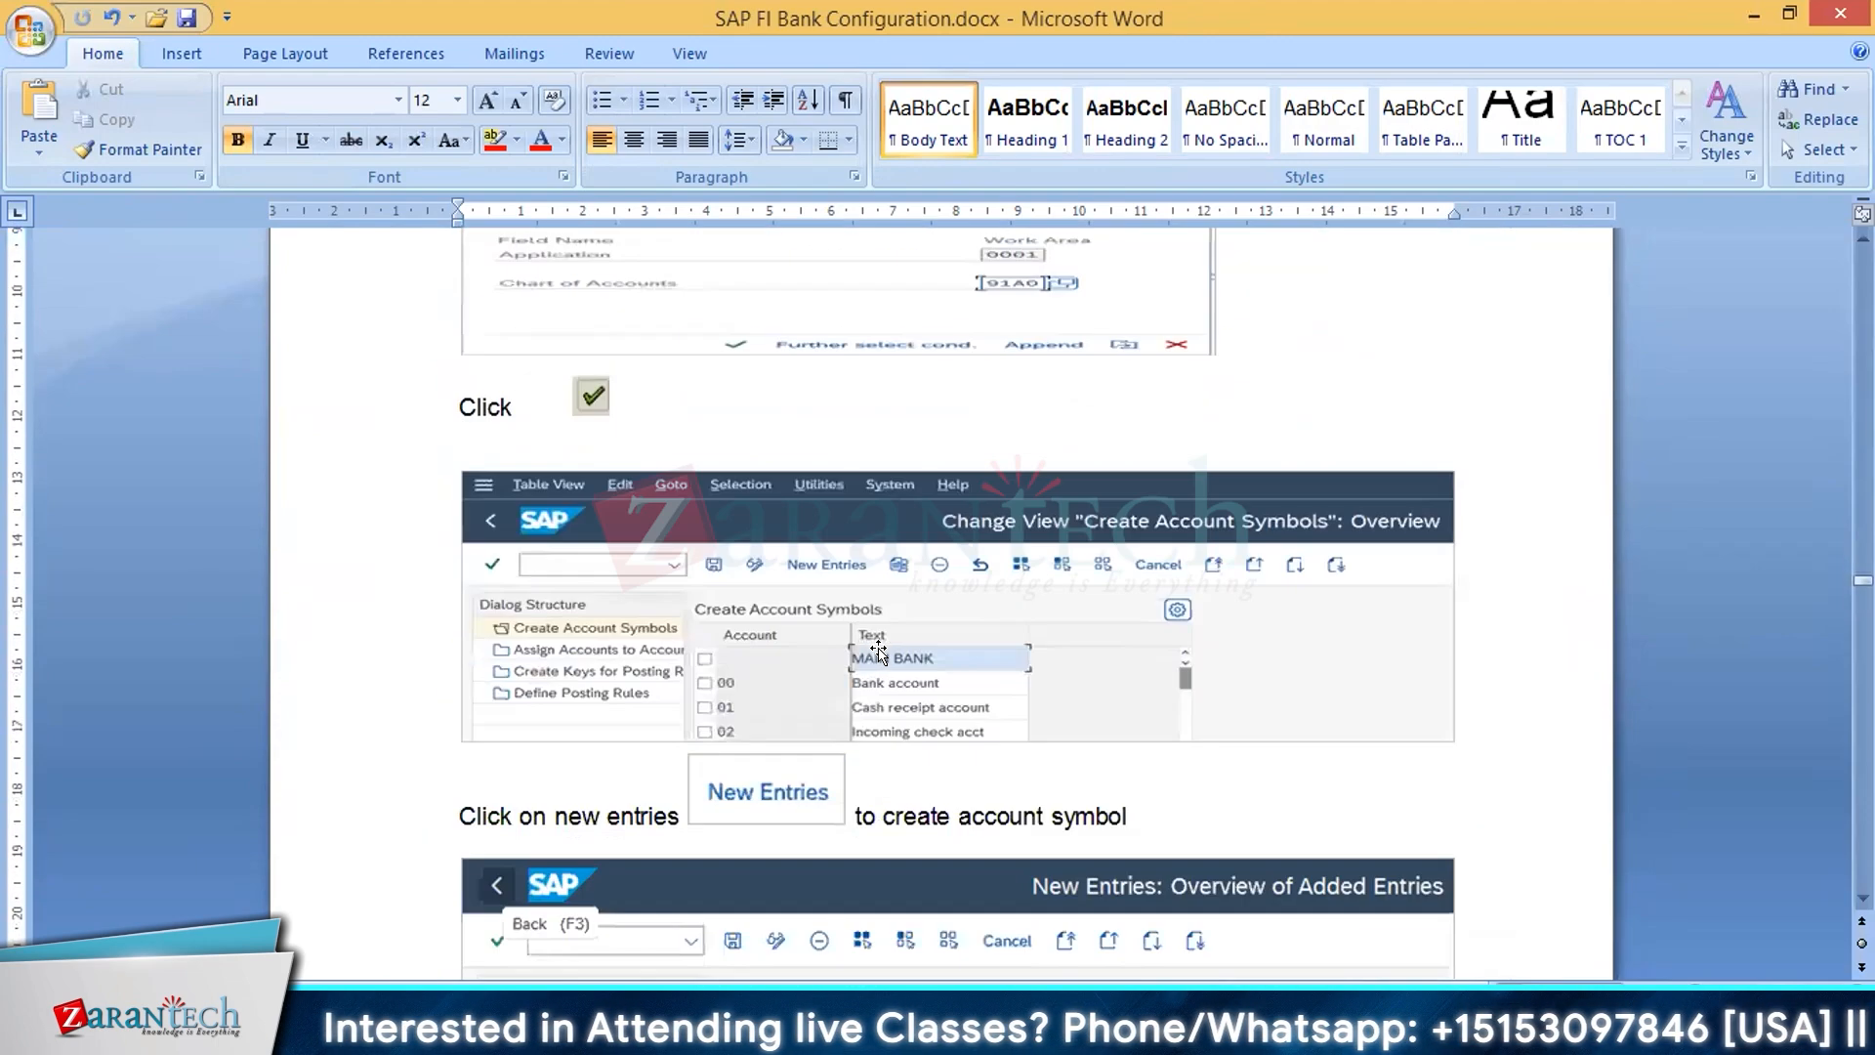
{"action": "scroll", "coordinate": [876, 648], "scroll_direction": "up", "scroll_amount": 10}
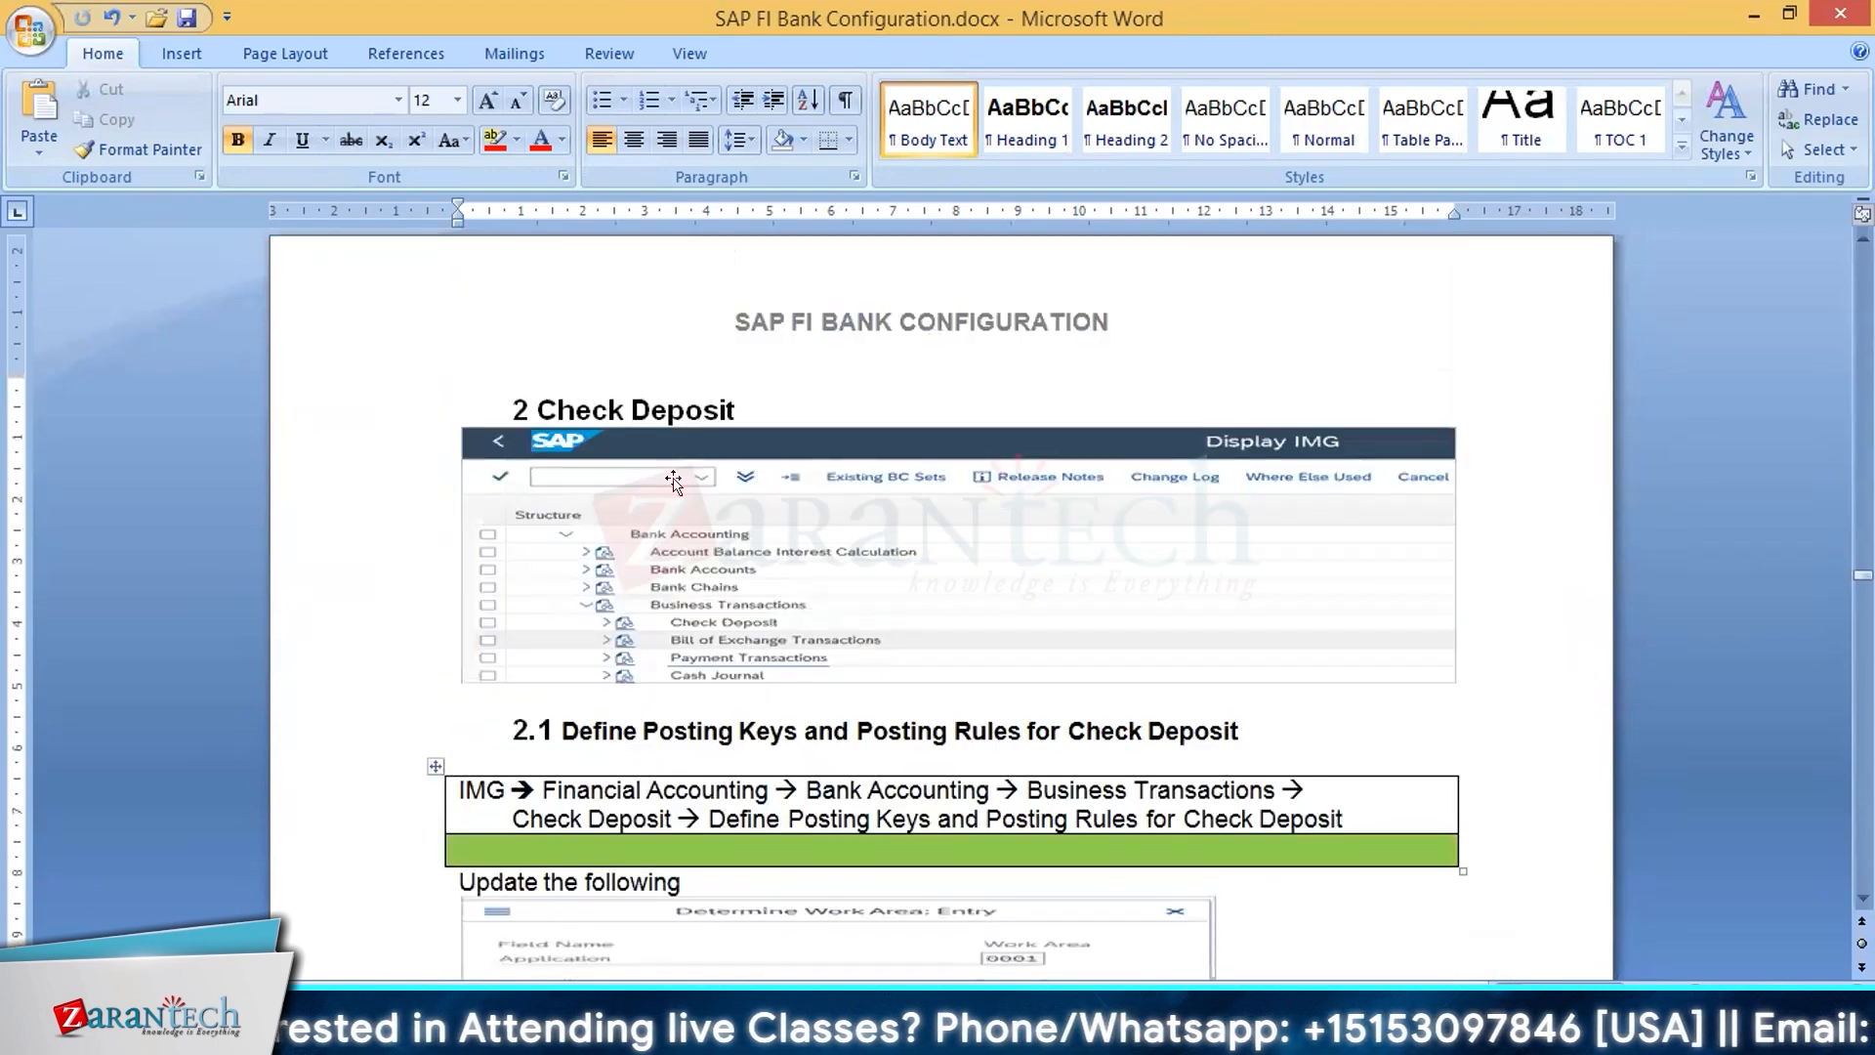
Step: Read section 2.1 from the menu path and work area entry through to the creation of account symbol ZCHECKDEPOSIT
{"action": "scroll", "coordinate": [766, 482], "scroll_direction": "down", "scroll_amount": 1}
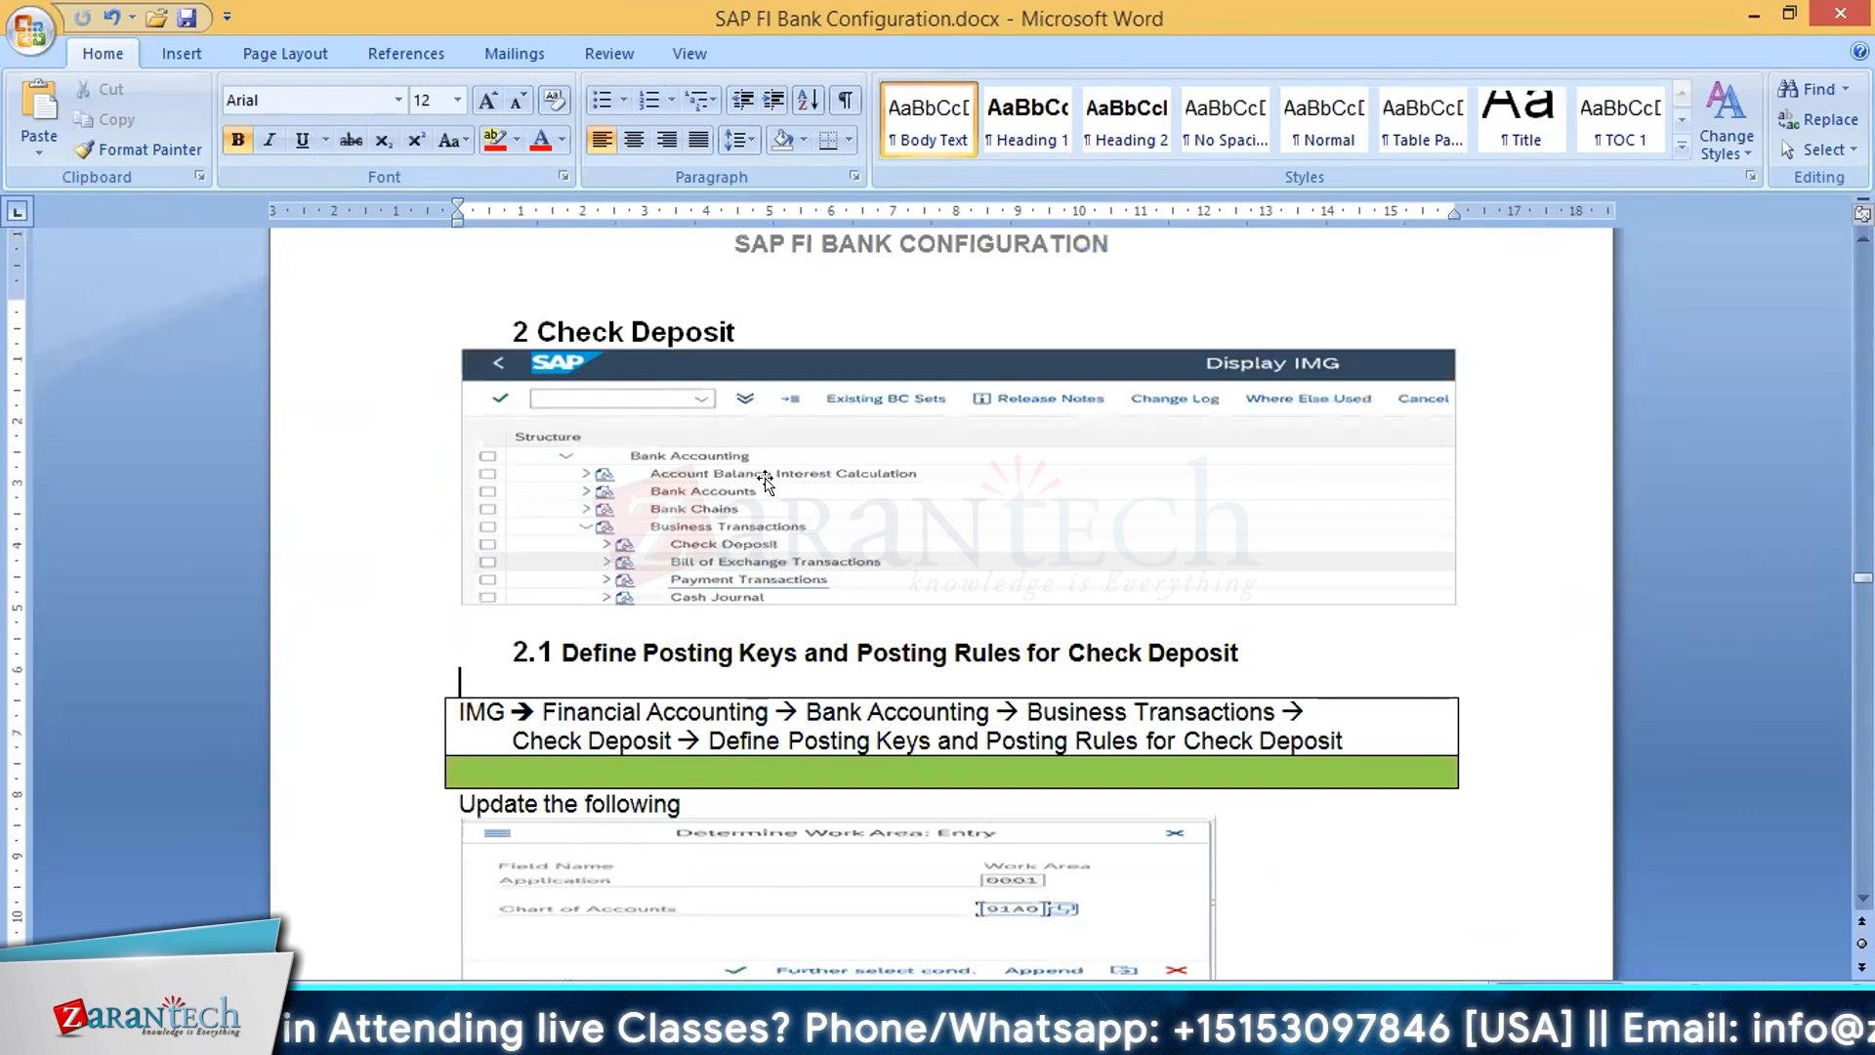
{"action": "scroll", "coordinate": [808, 475], "scroll_direction": "down", "scroll_amount": 3}
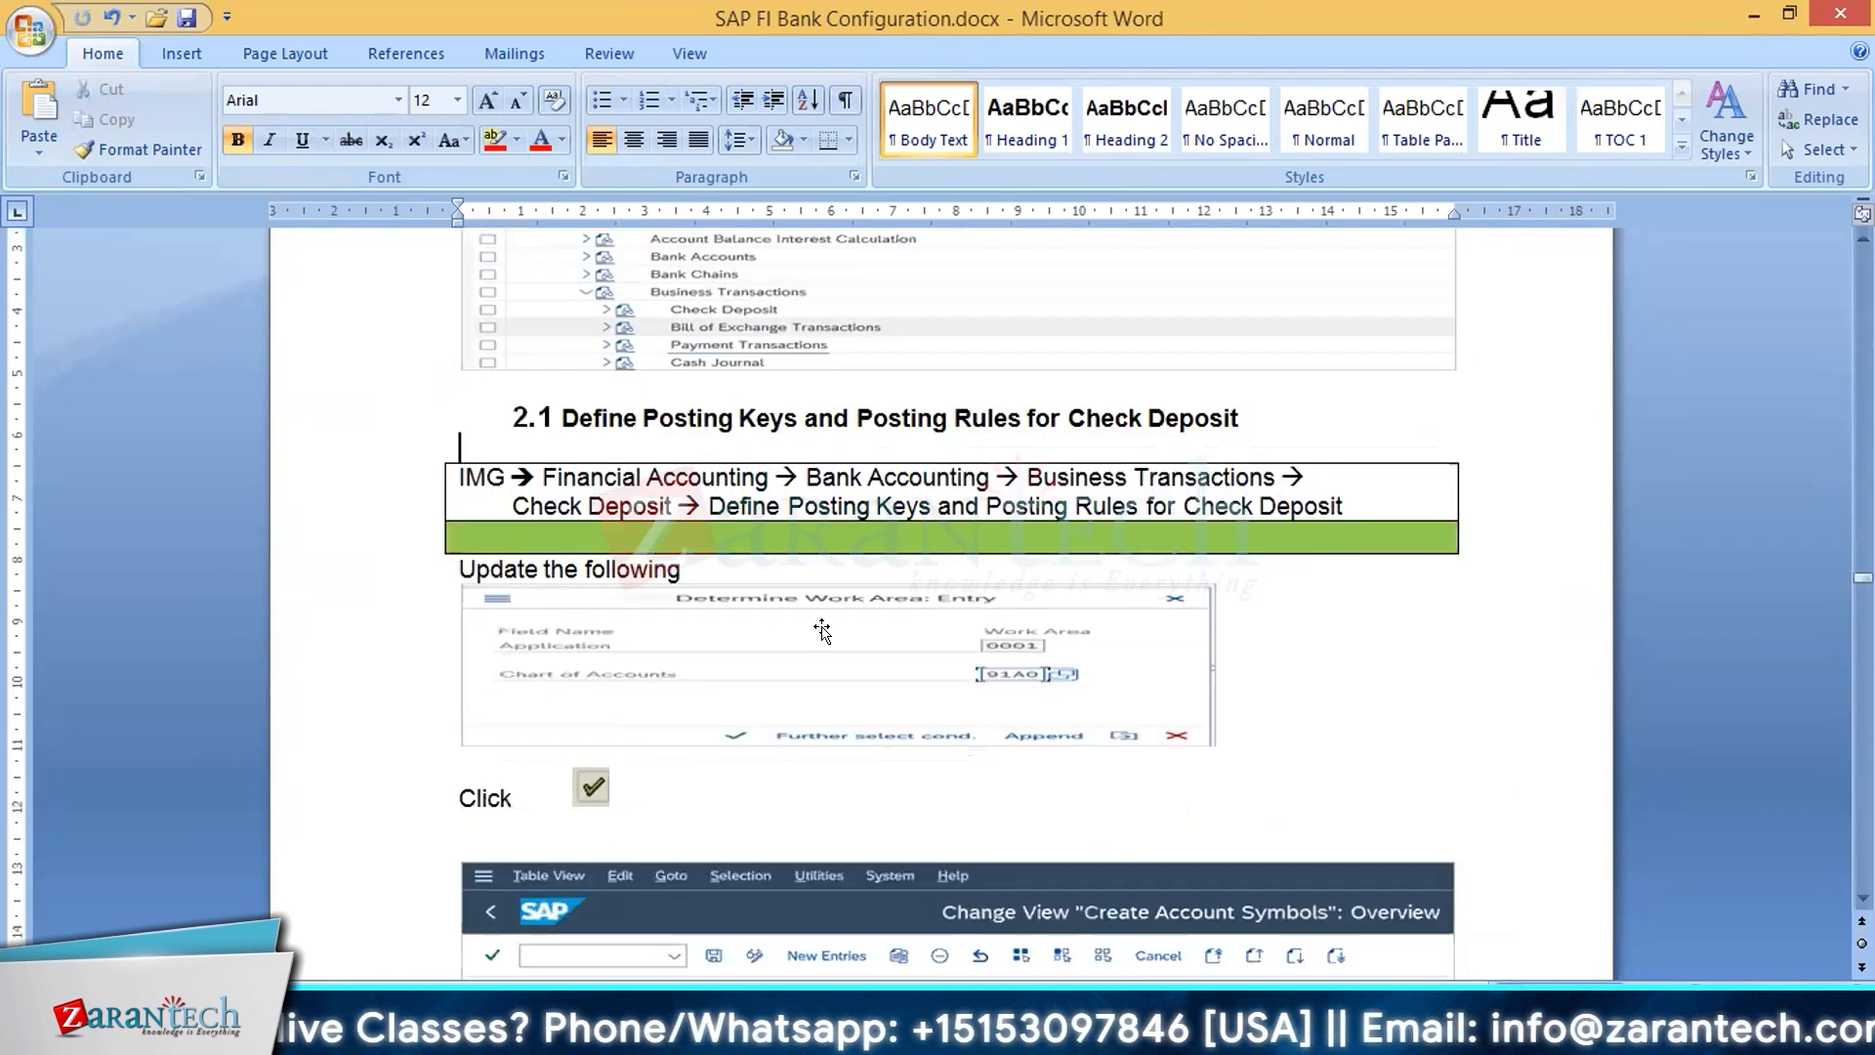
{"action": "scroll", "coordinate": [822, 631], "scroll_direction": "down", "scroll_amount": 2}
{"action": "scroll", "coordinate": [1020, 544], "scroll_direction": "down", "scroll_amount": 2}
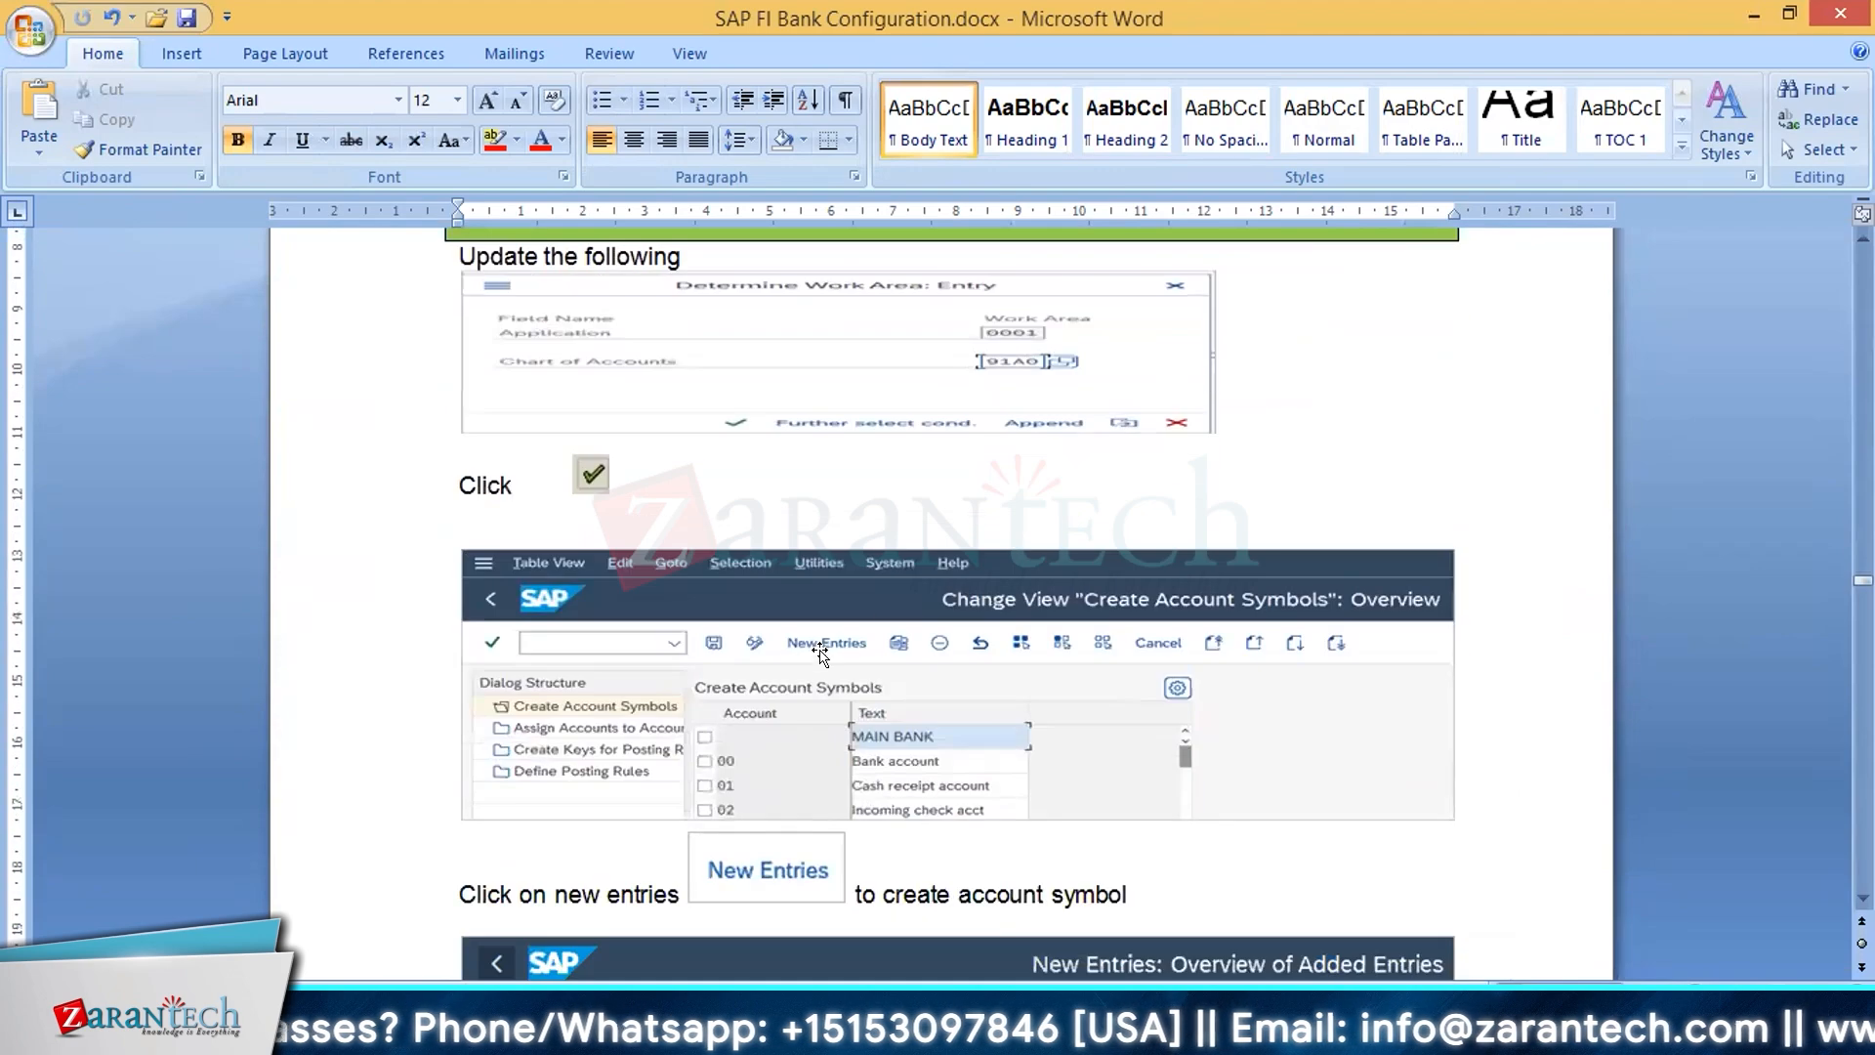
{"action": "scroll", "coordinate": [704, 719], "scroll_direction": "down", "scroll_amount": 2}
{"action": "scroll", "coordinate": [704, 719], "scroll_direction": "down", "scroll_amount": 1}
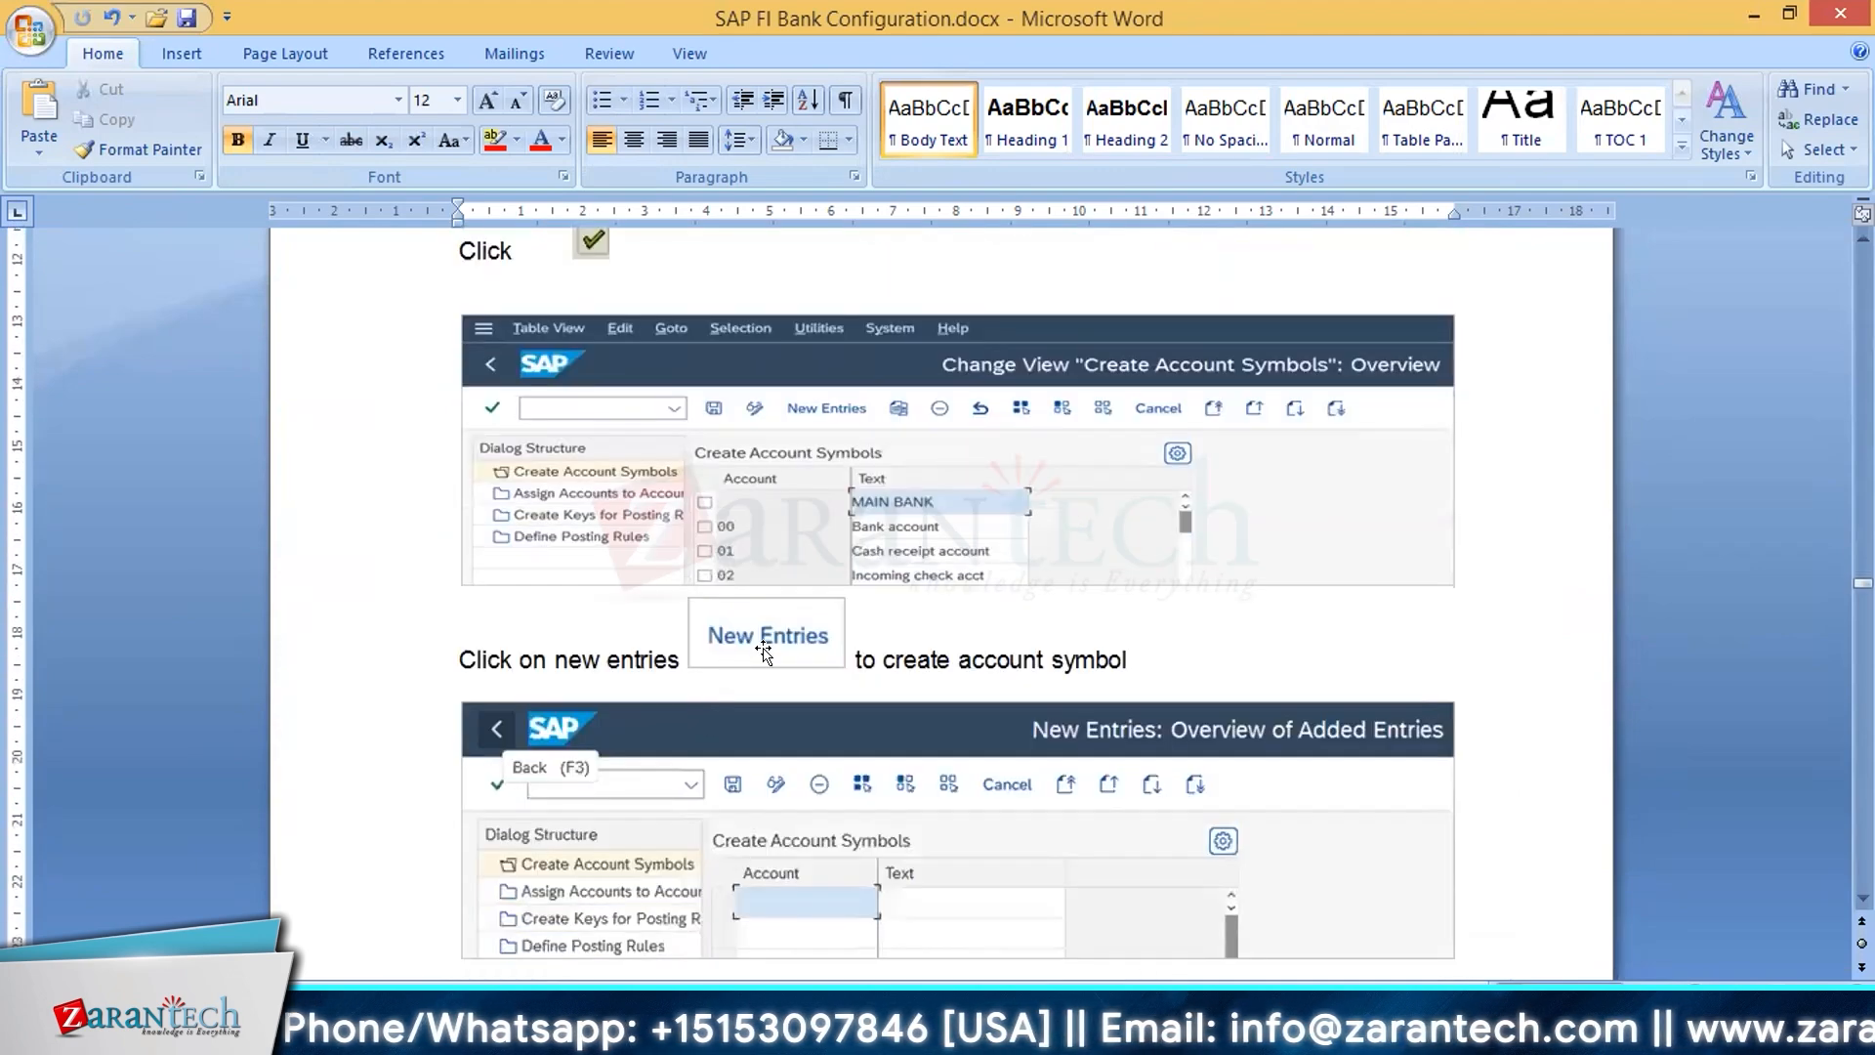
{"action": "scroll", "coordinate": [828, 722], "scroll_direction": "down", "scroll_amount": 2}
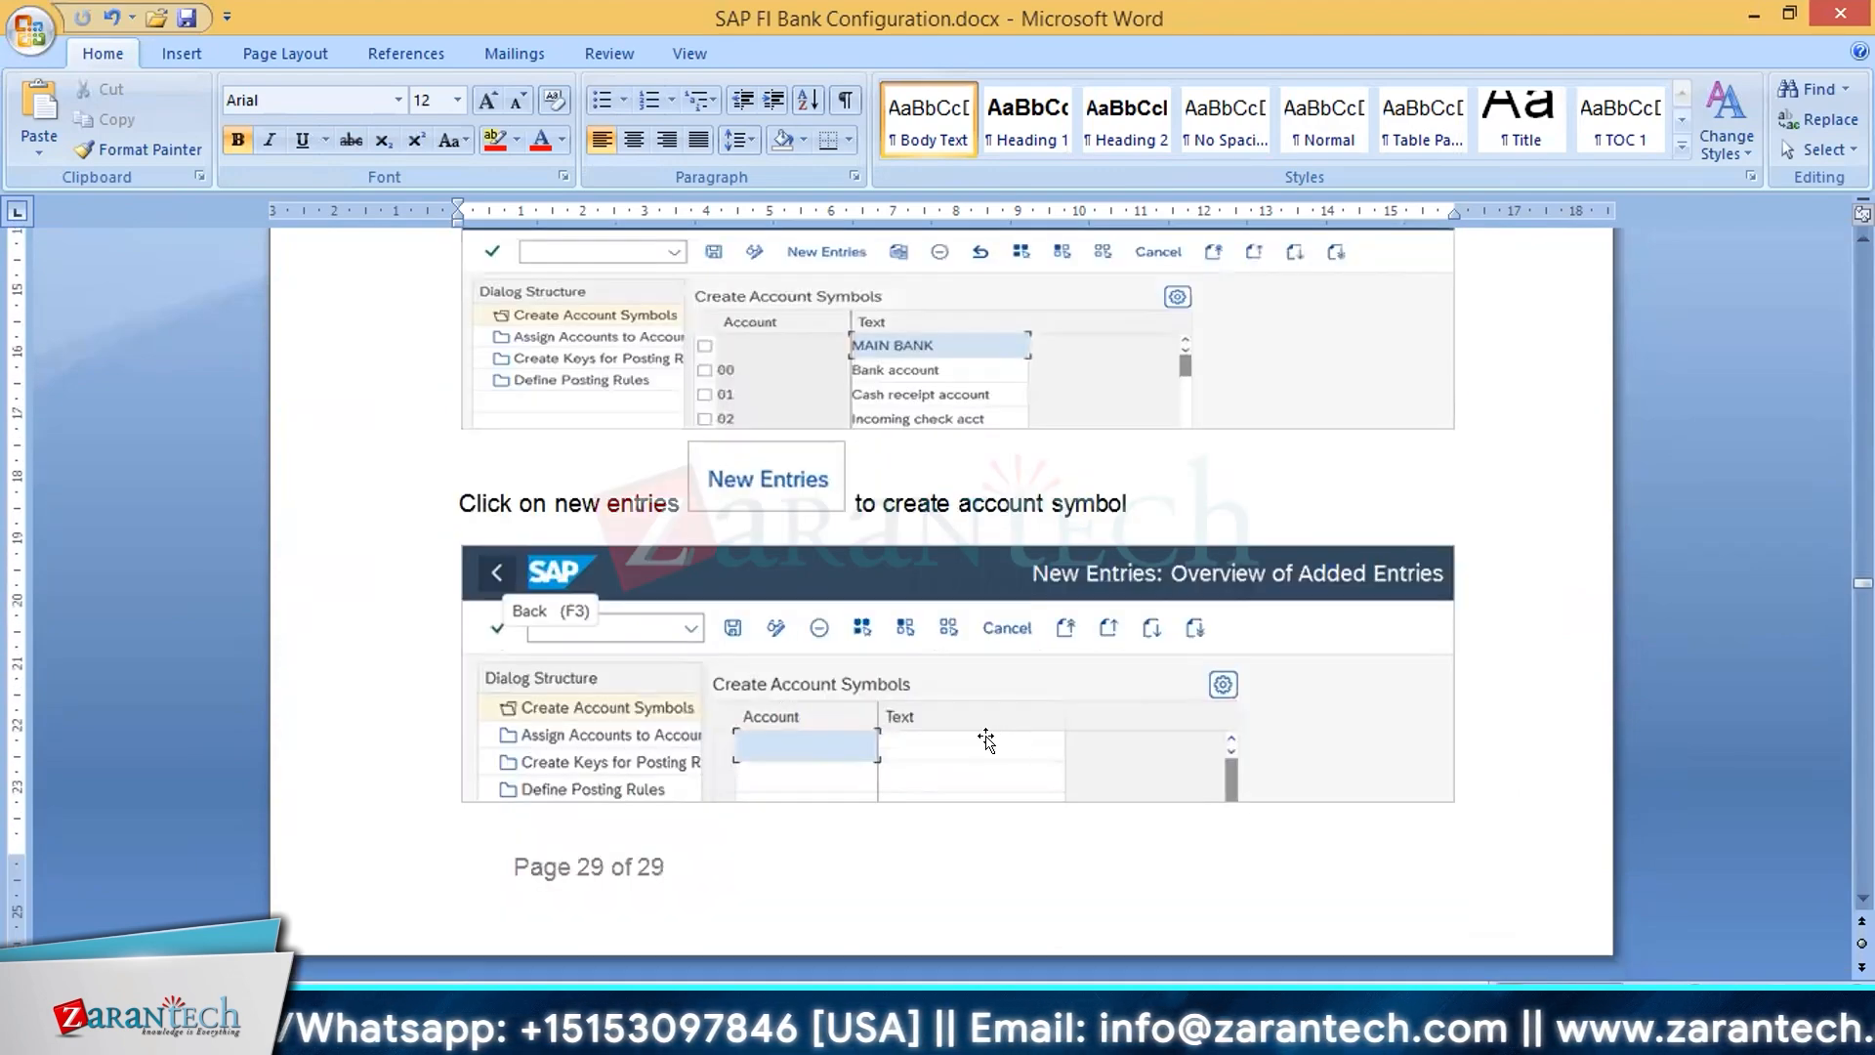
{"action": "scroll", "coordinate": [1006, 759], "scroll_direction": "down", "scroll_amount": 1}
{"action": "scroll", "coordinate": [1006, 760], "scroll_direction": "down", "scroll_amount": 7}
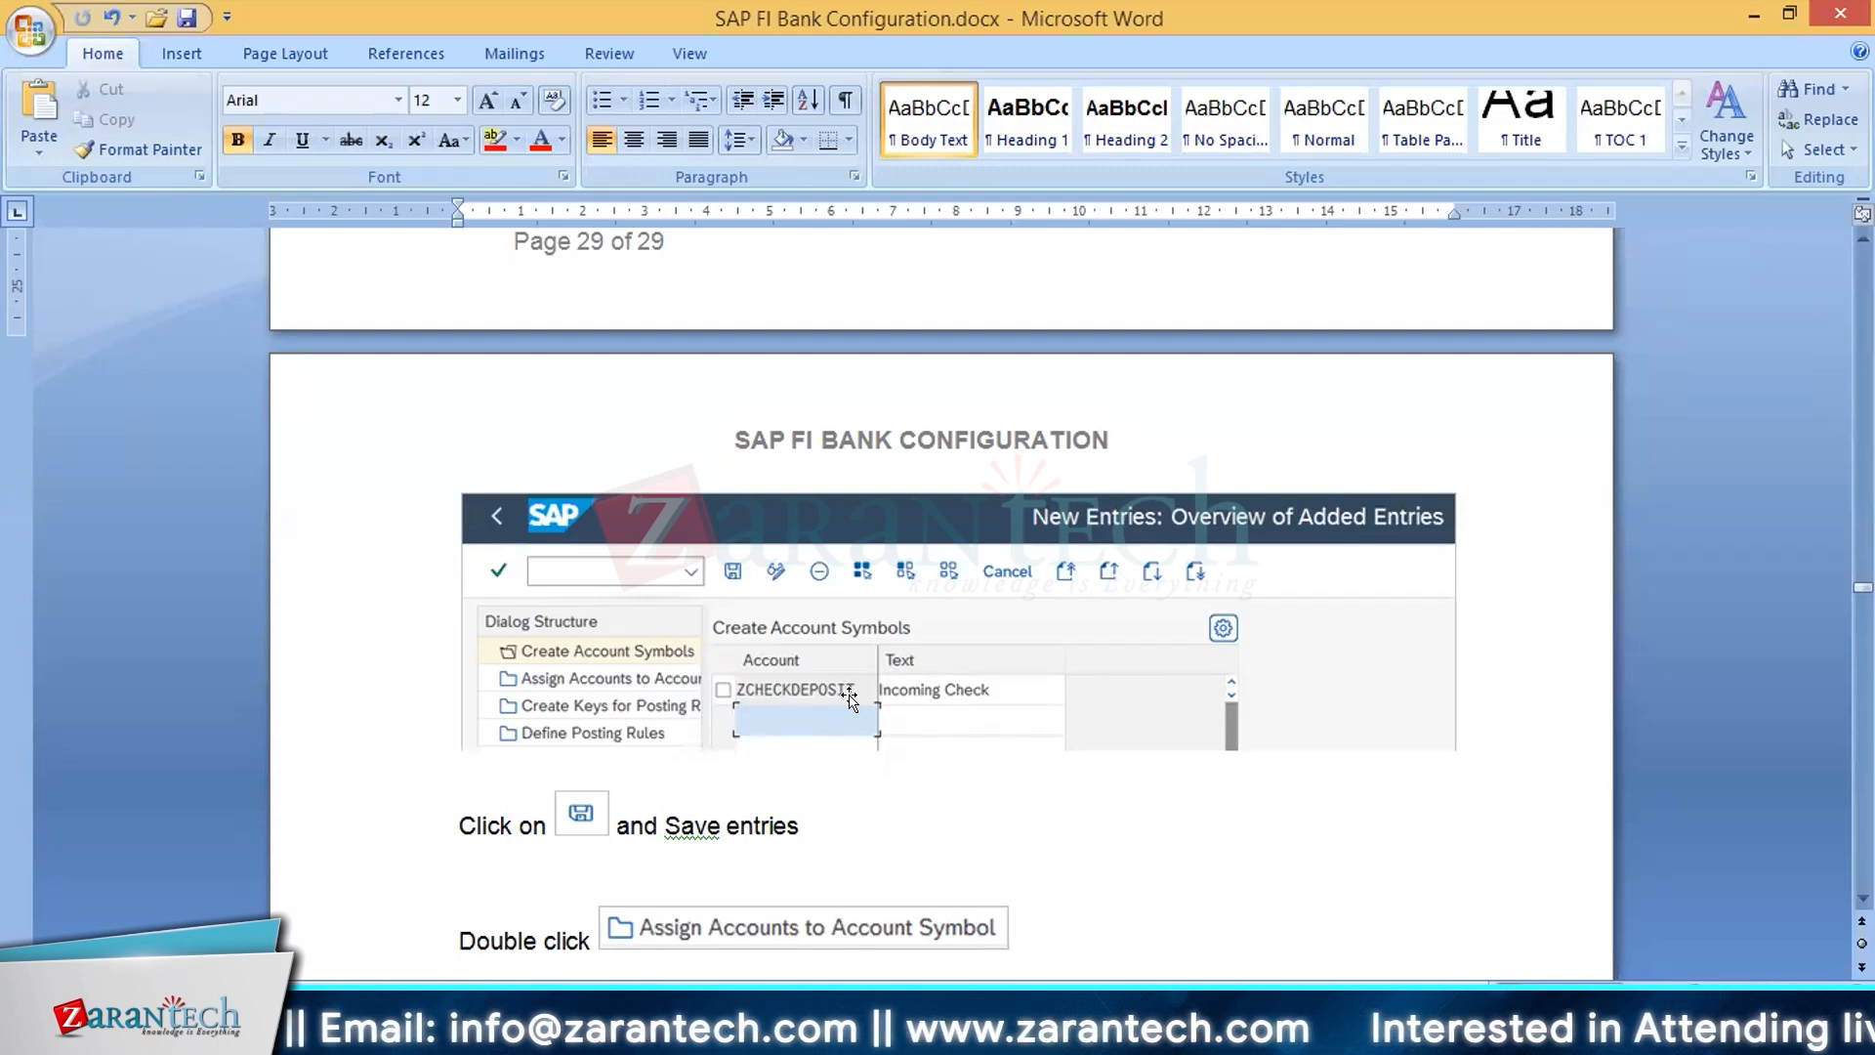
Step: Read the instructions for assigning accounts to the account symbols BANK and ZCHECKDEPOSIT
{"action": "scroll", "coordinate": [850, 698], "scroll_direction": "down", "scroll_amount": 5}
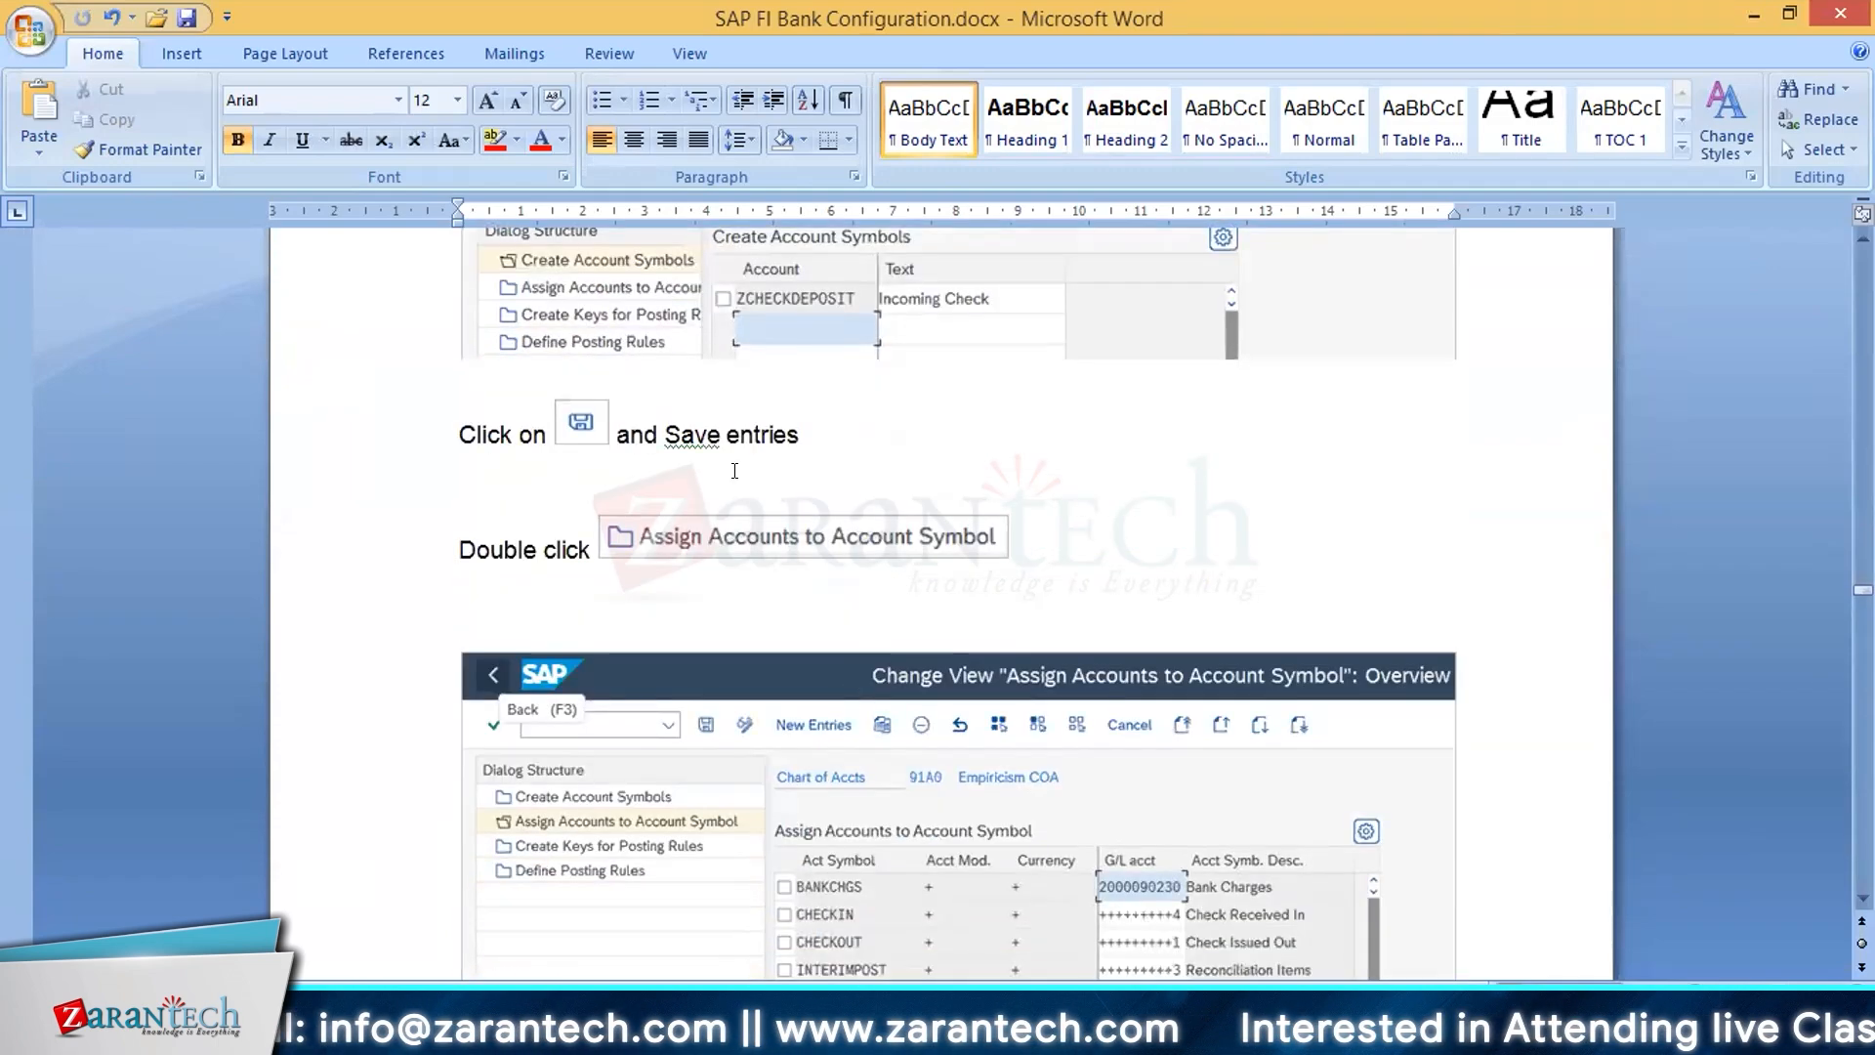
{"action": "scroll", "coordinate": [734, 470], "scroll_direction": "down", "scroll_amount": 3}
{"action": "scroll", "coordinate": [735, 479], "scroll_direction": "up", "scroll_amount": 2}
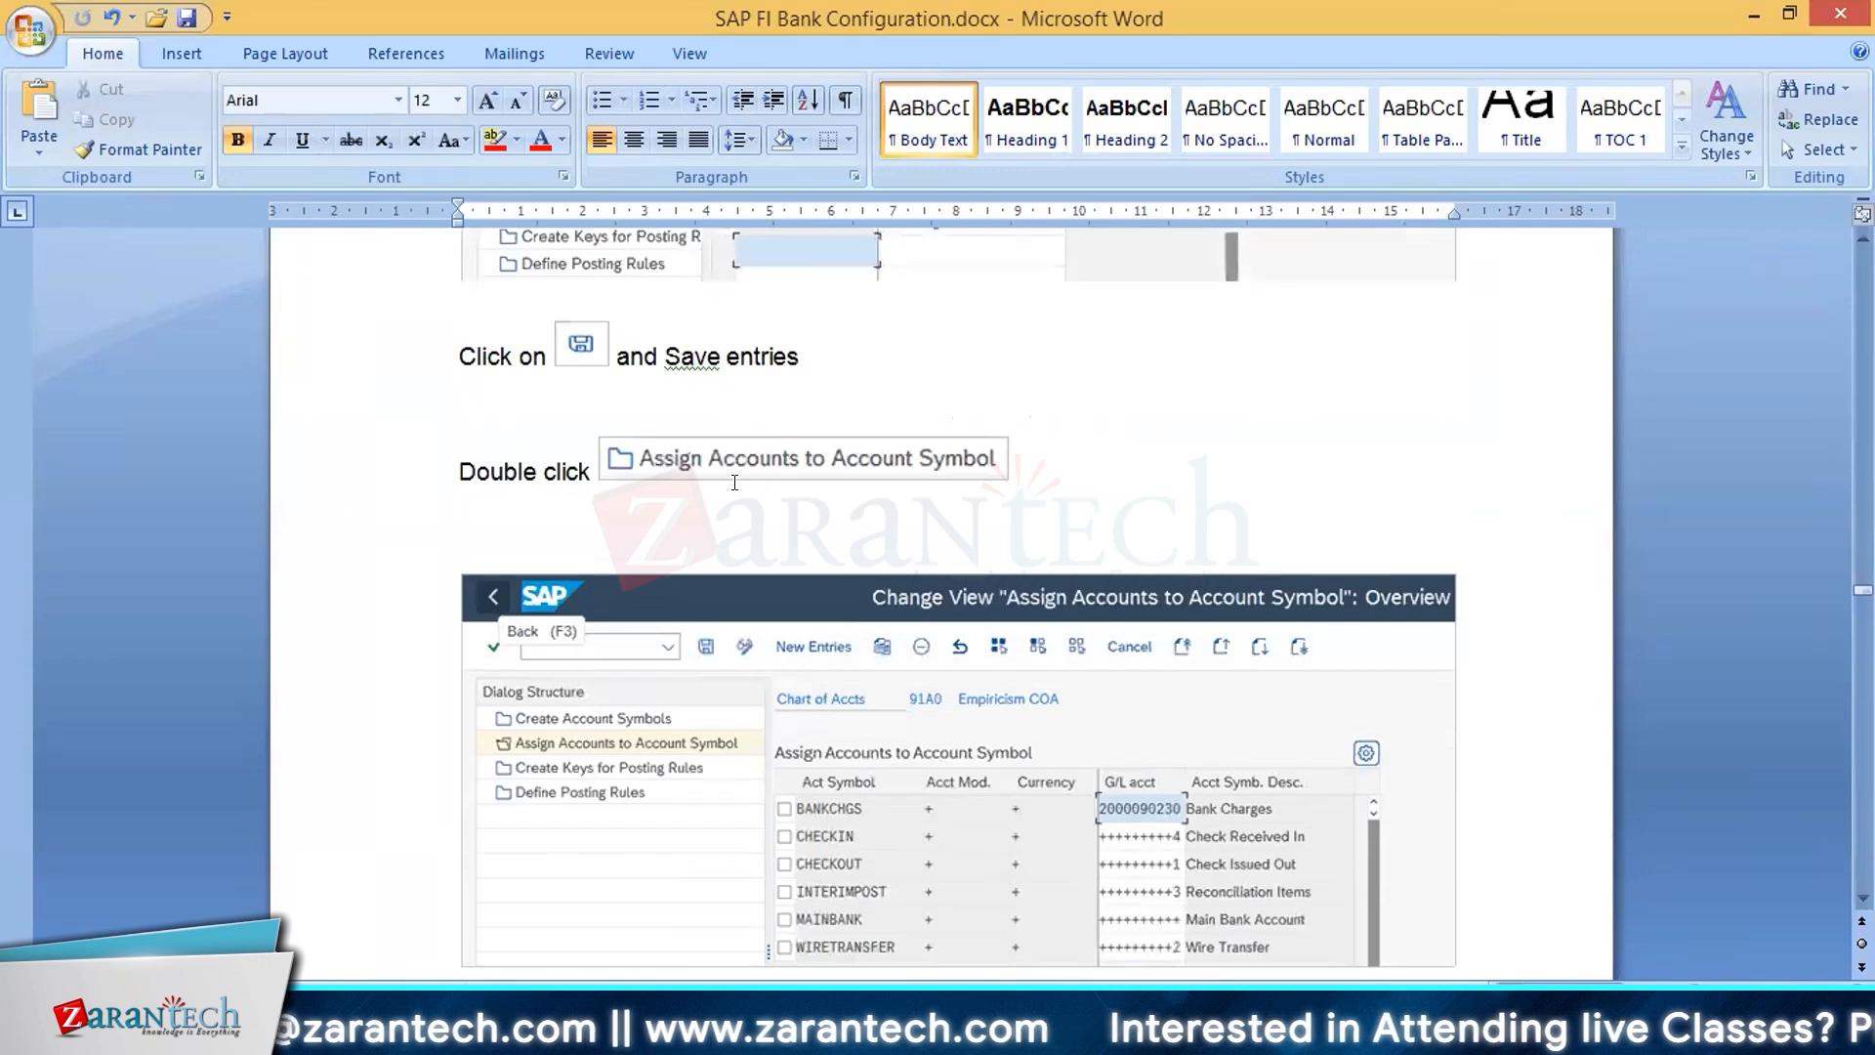
{"action": "scroll", "coordinate": [734, 482], "scroll_direction": "down", "scroll_amount": 4}
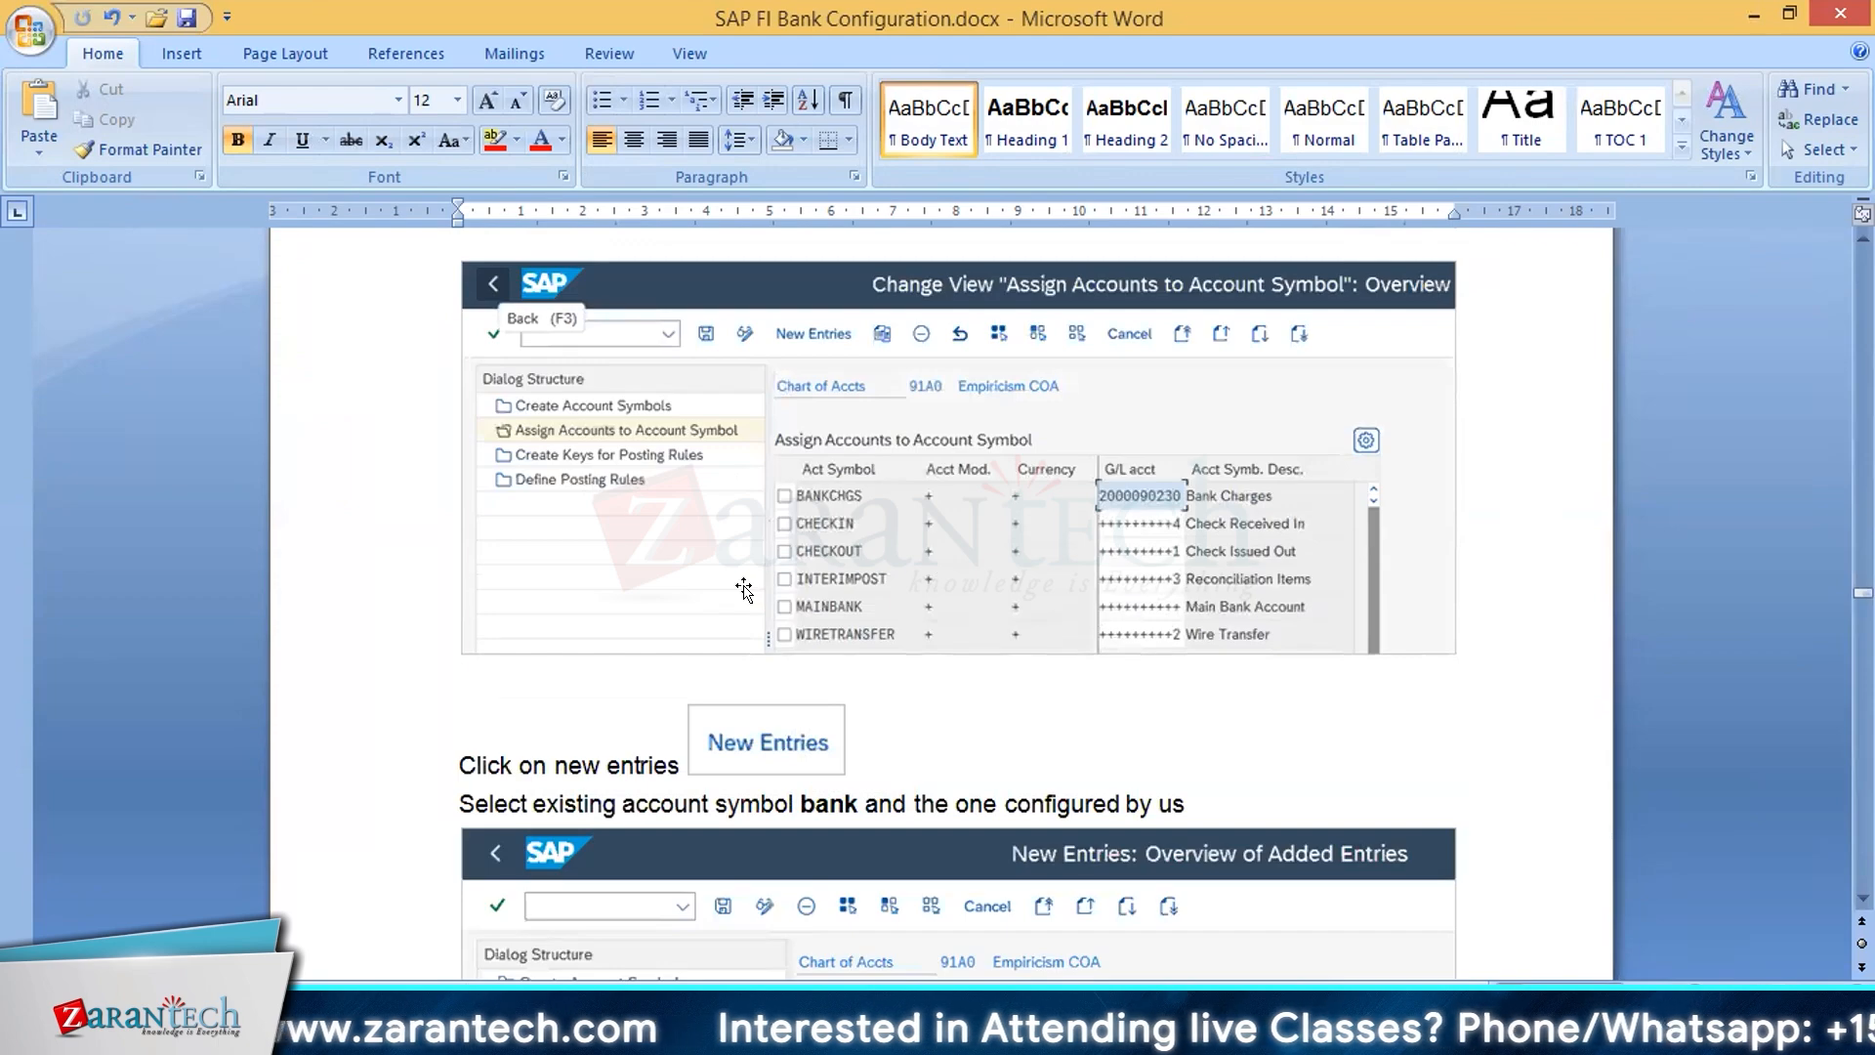
{"action": "scroll", "coordinate": [732, 674], "scroll_direction": "down", "scroll_amount": 5}
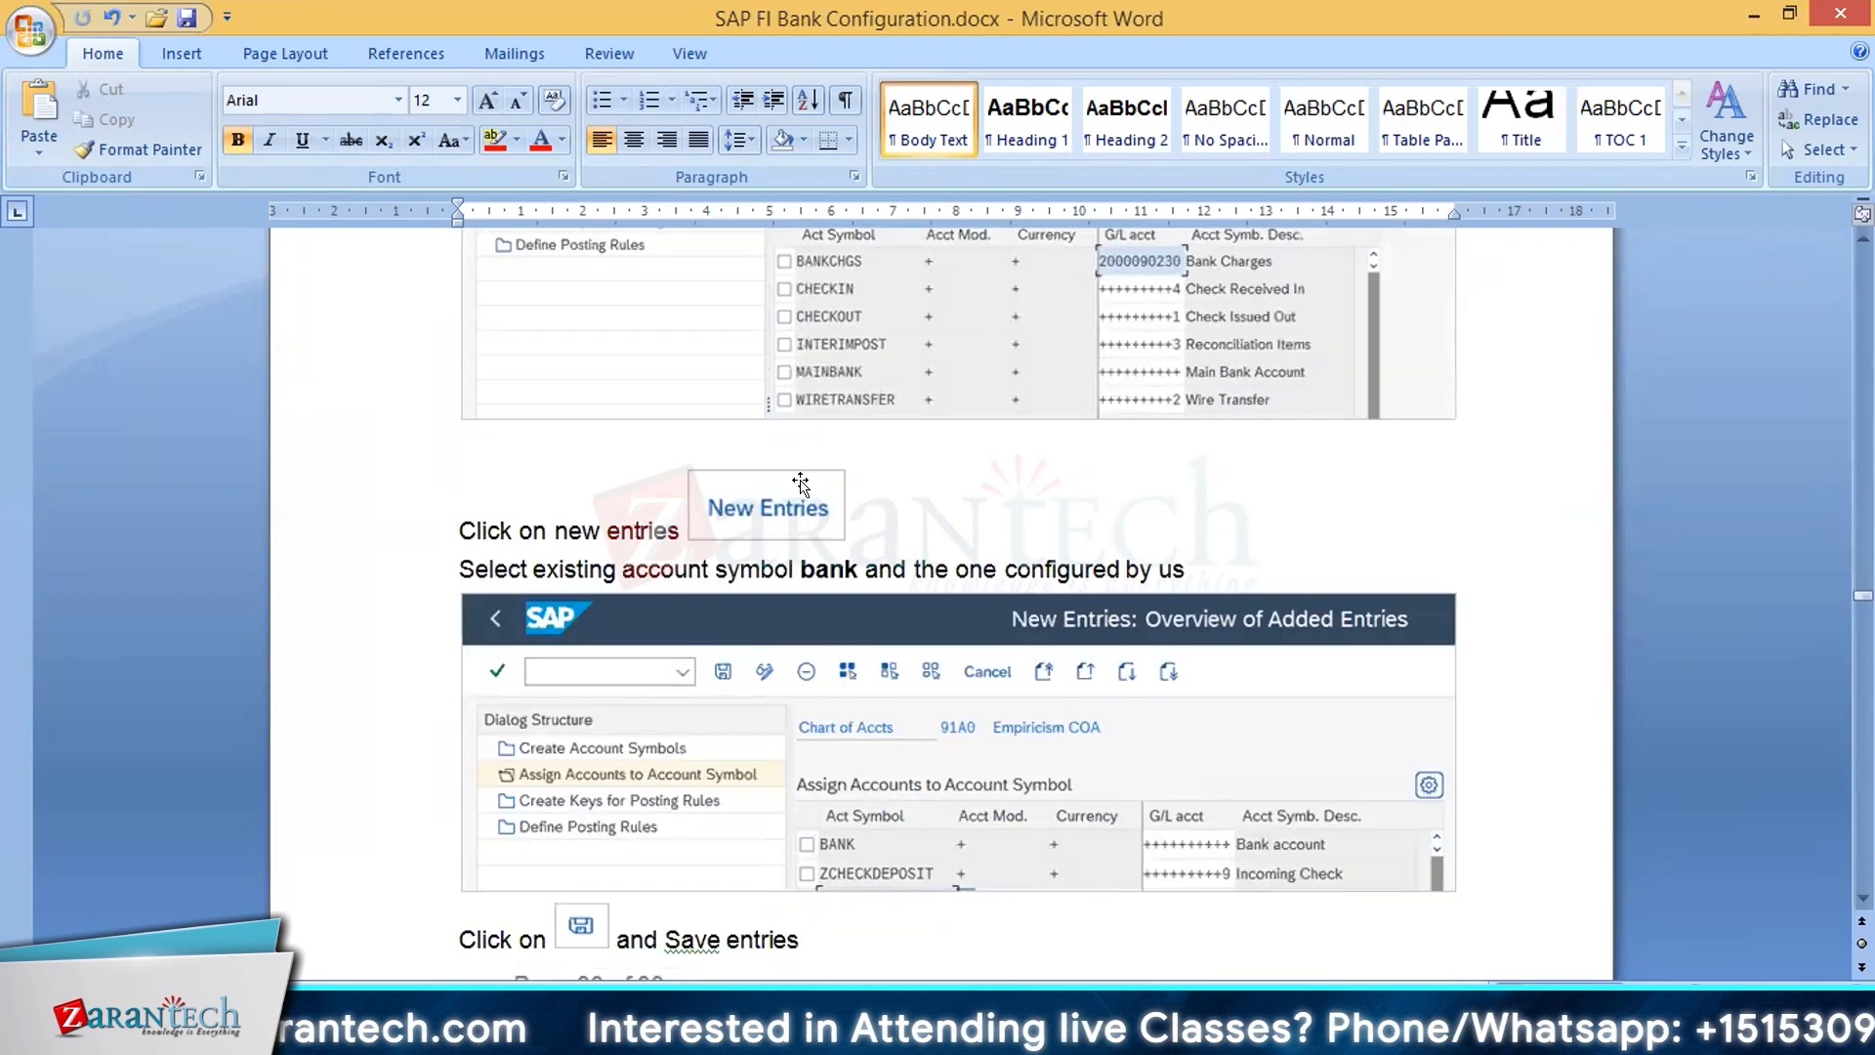
{"action": "scroll", "coordinate": [803, 612], "scroll_direction": "down", "scroll_amount": 1}
{"action": "scroll", "coordinate": [1003, 640], "scroll_direction": "down", "scroll_amount": 1}
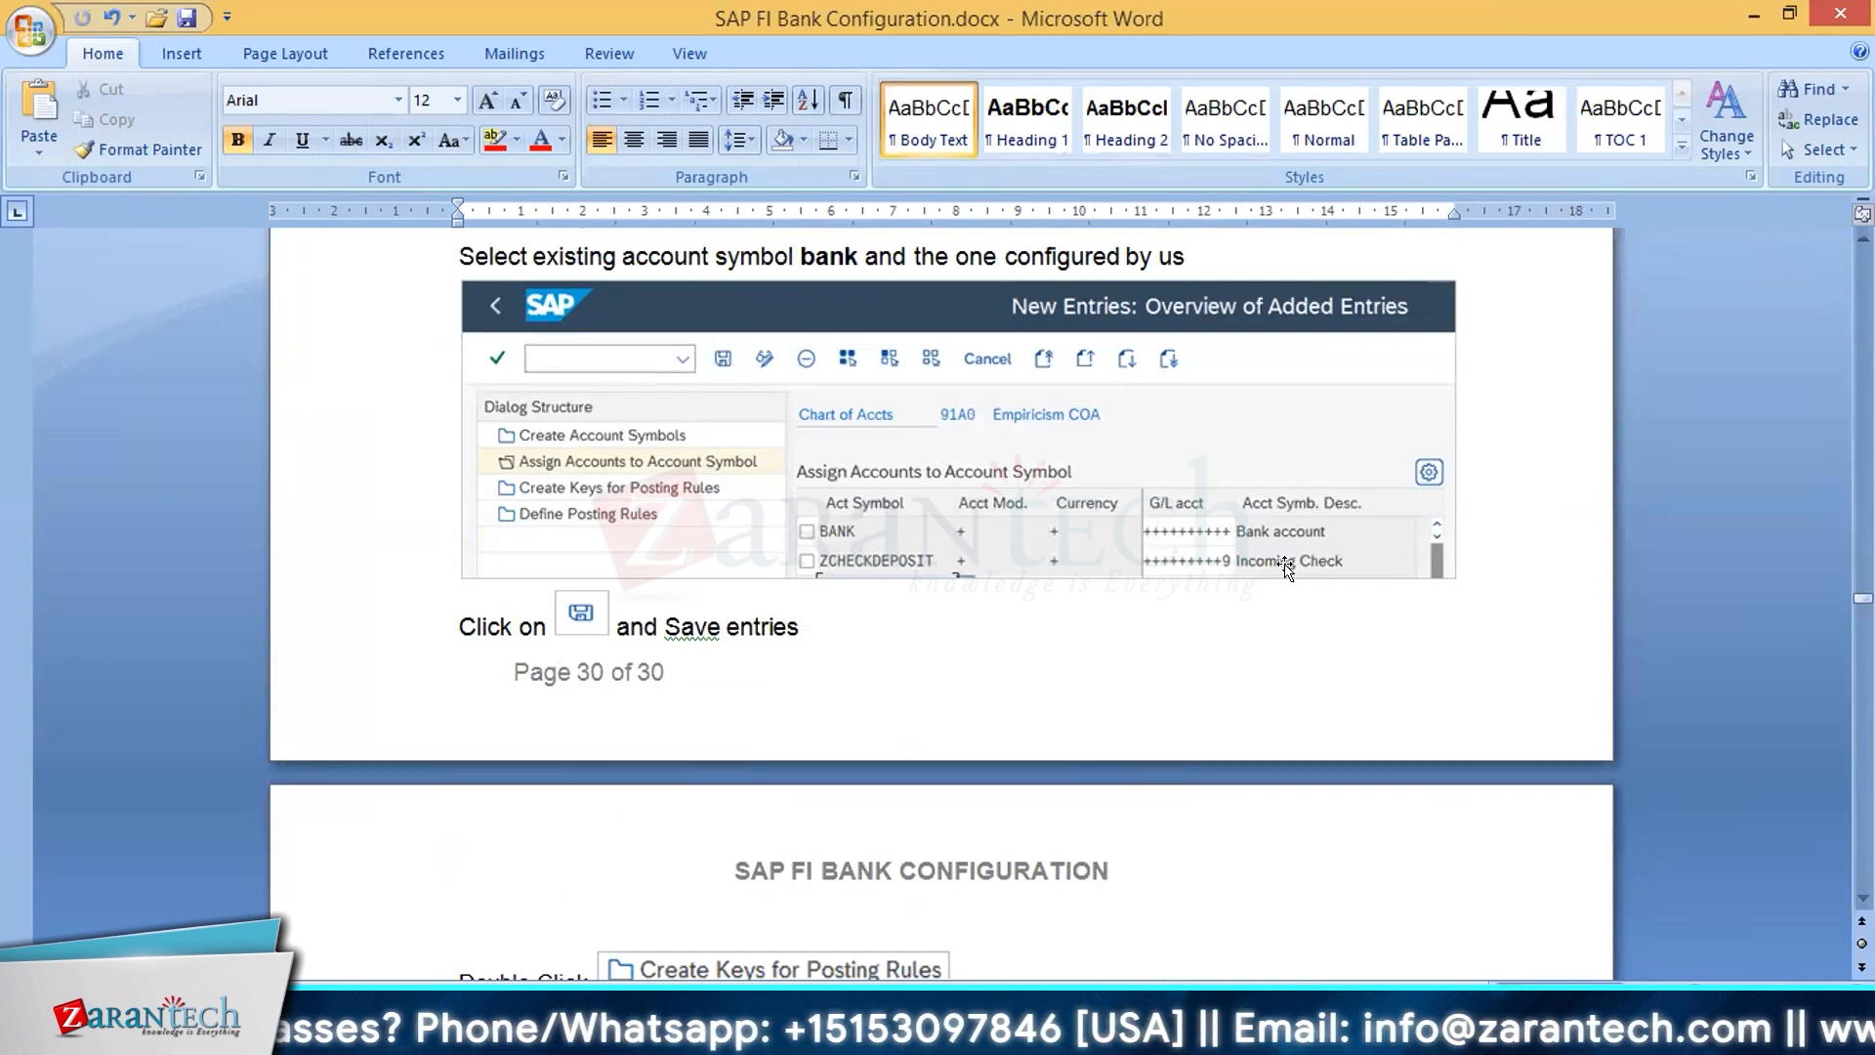
Step: Read the instructions for creating posting rule key ZCHK with the text Direct Check Deposit
{"action": "scroll", "coordinate": [1289, 581], "scroll_direction": "down", "scroll_amount": 3}
{"action": "scroll", "coordinate": [1289, 581], "scroll_direction": "down", "scroll_amount": 5}
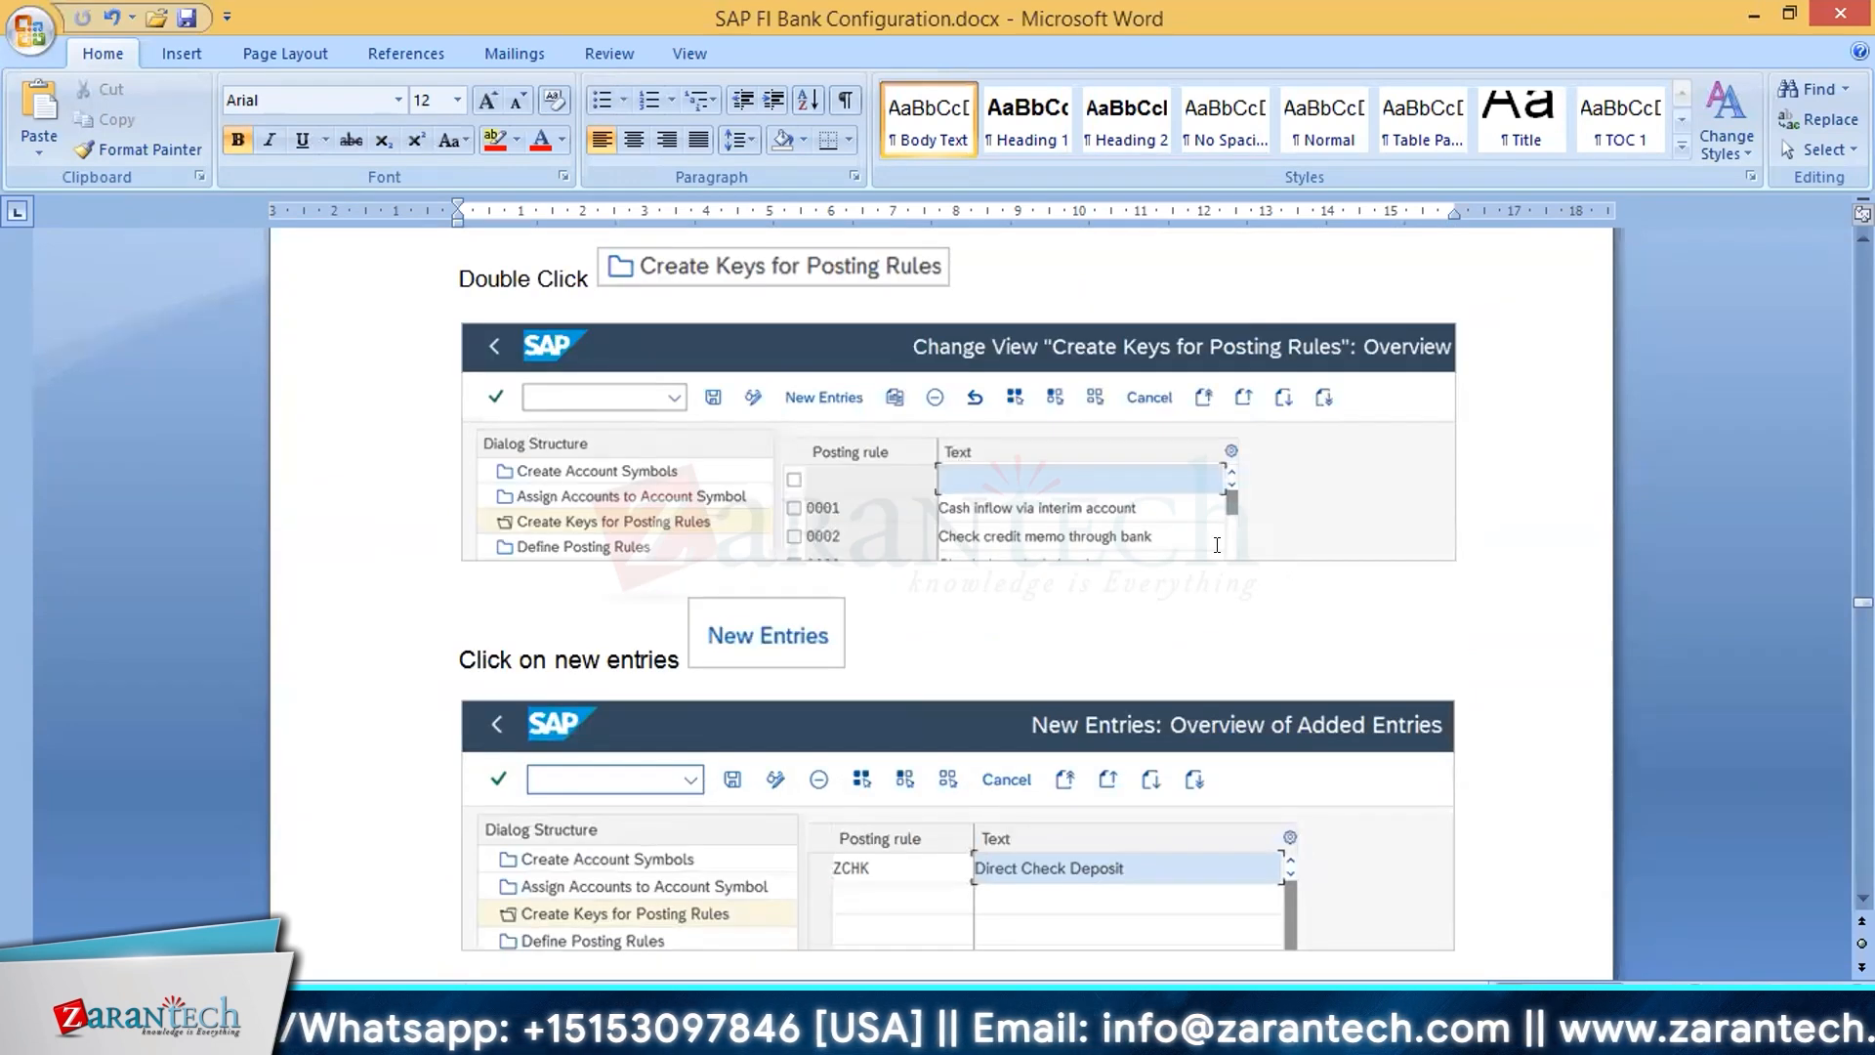
{"action": "scroll", "coordinate": [889, 517], "scroll_direction": "down", "scroll_amount": 2}
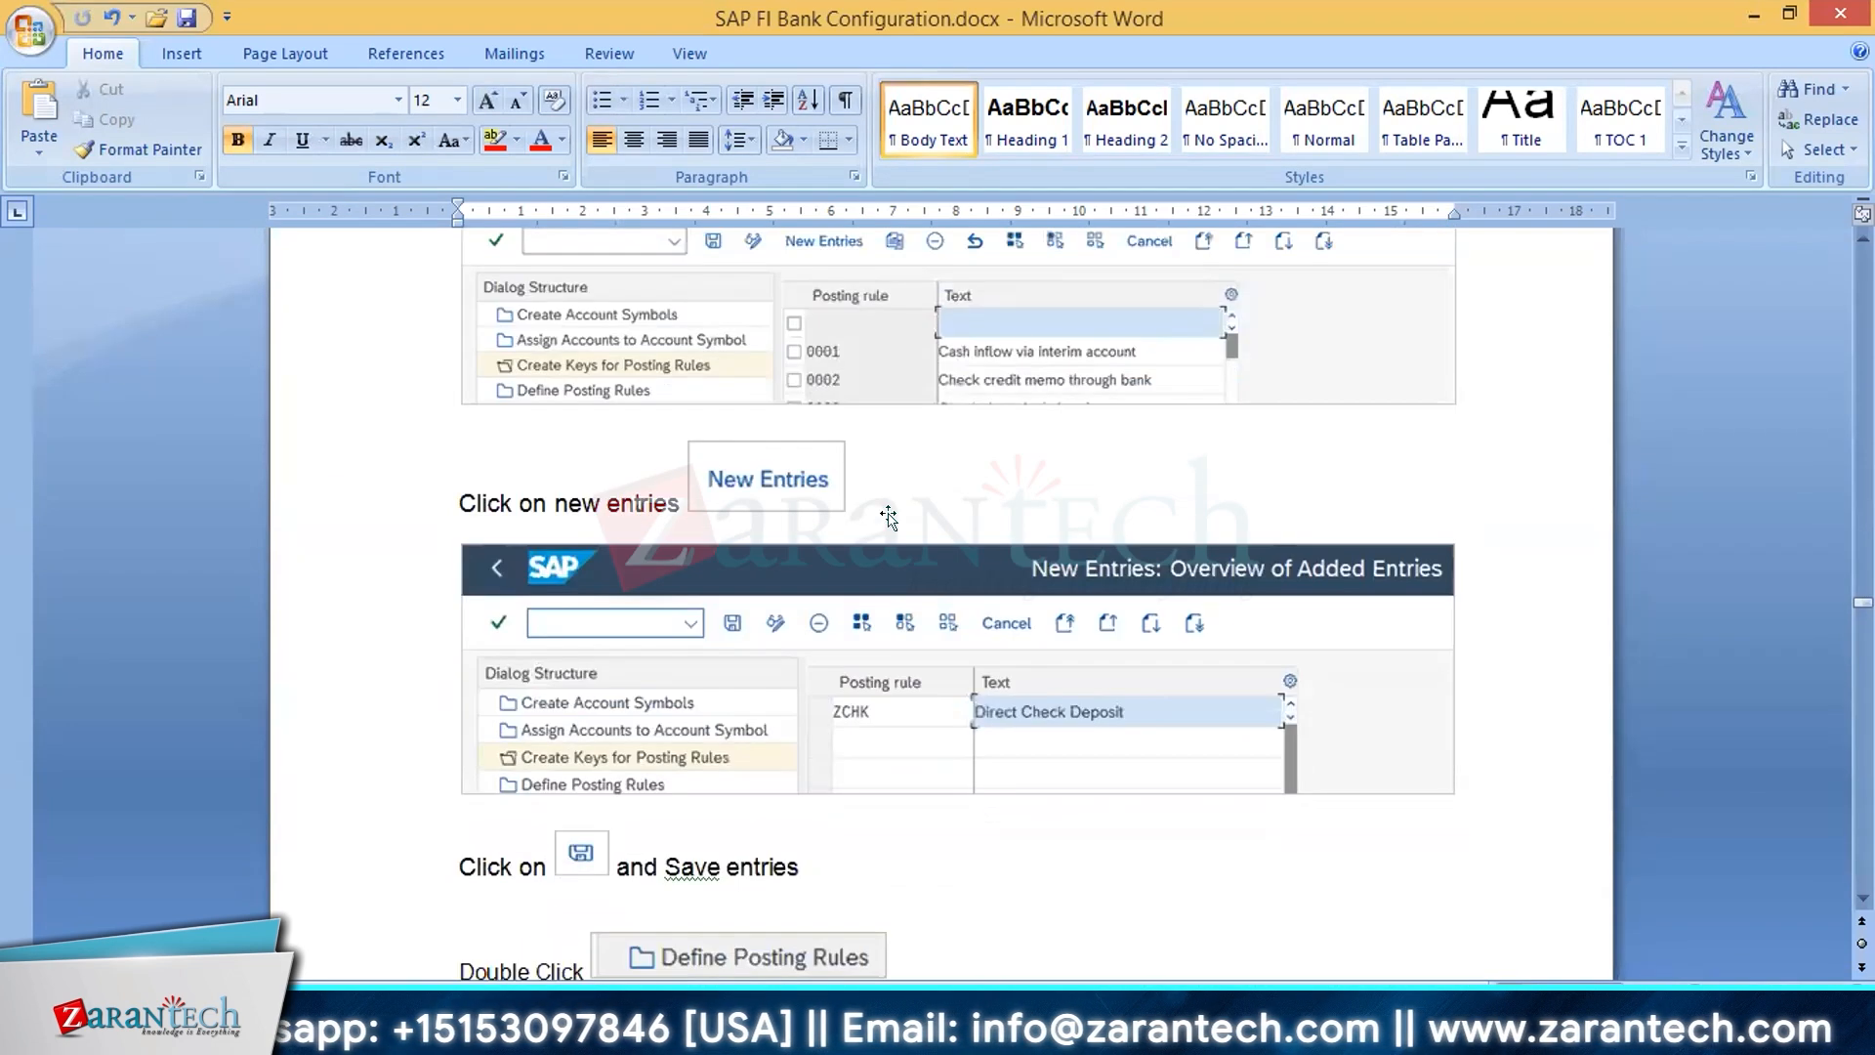
{"action": "scroll", "coordinate": [889, 518], "scroll_direction": "down", "scroll_amount": 2}
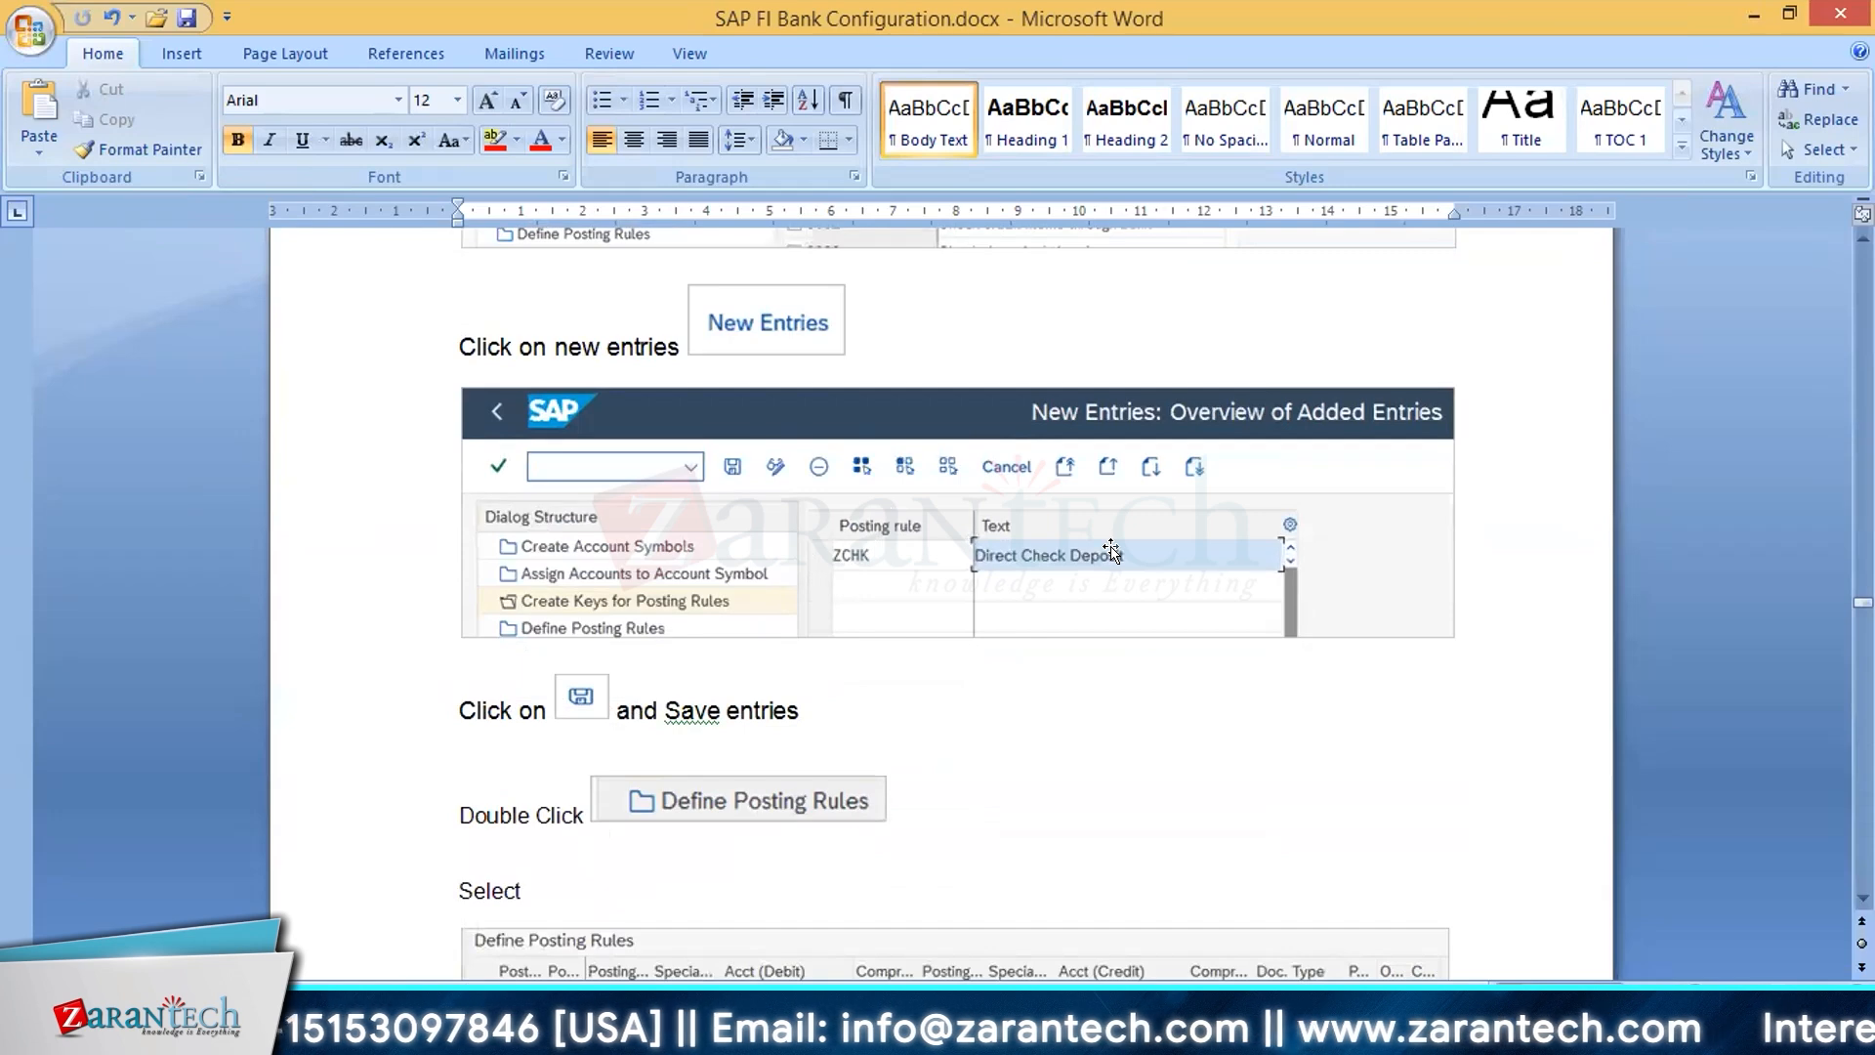
Step: Read the instructions for defining the posting rule ZCHK with account symbol ZCHECKDEPOSIT from the existing rule 0004
{"action": "scroll", "coordinate": [1110, 553], "scroll_direction": "down", "scroll_amount": 4}
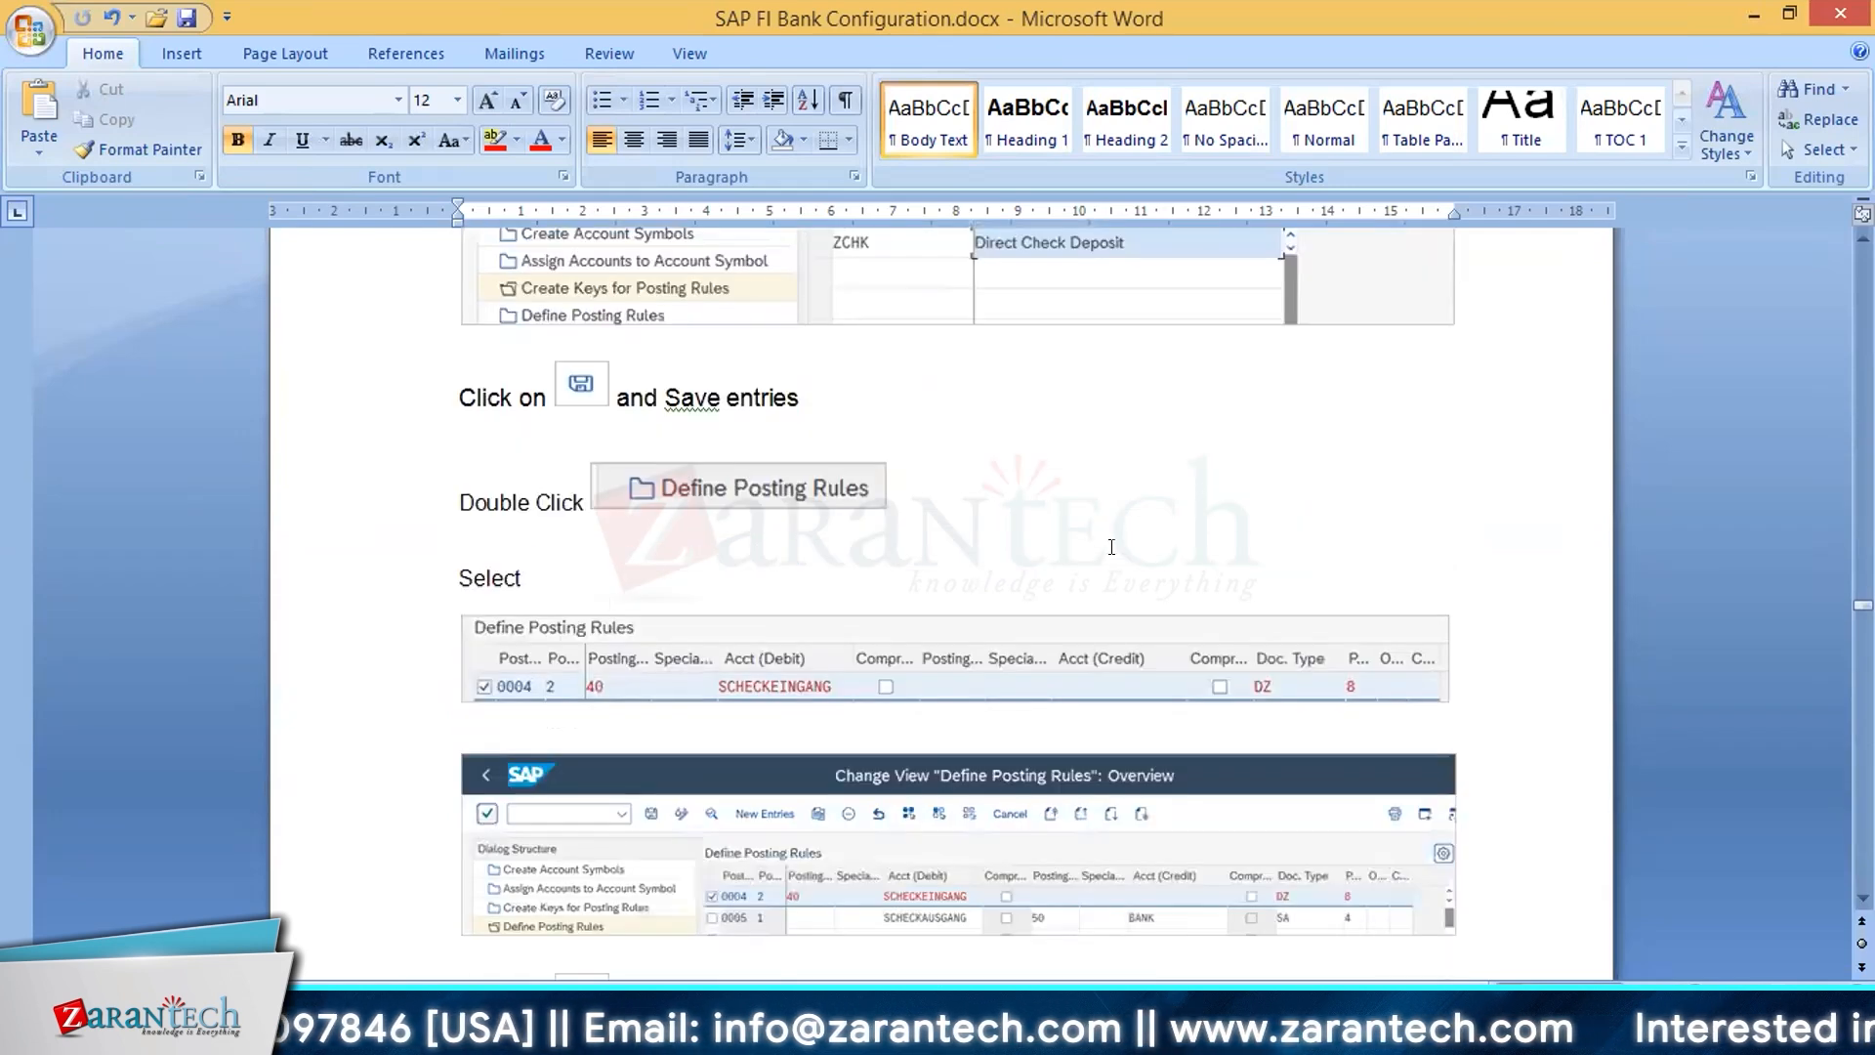
{"action": "scroll", "coordinate": [1111, 546], "scroll_direction": "down", "scroll_amount": 4}
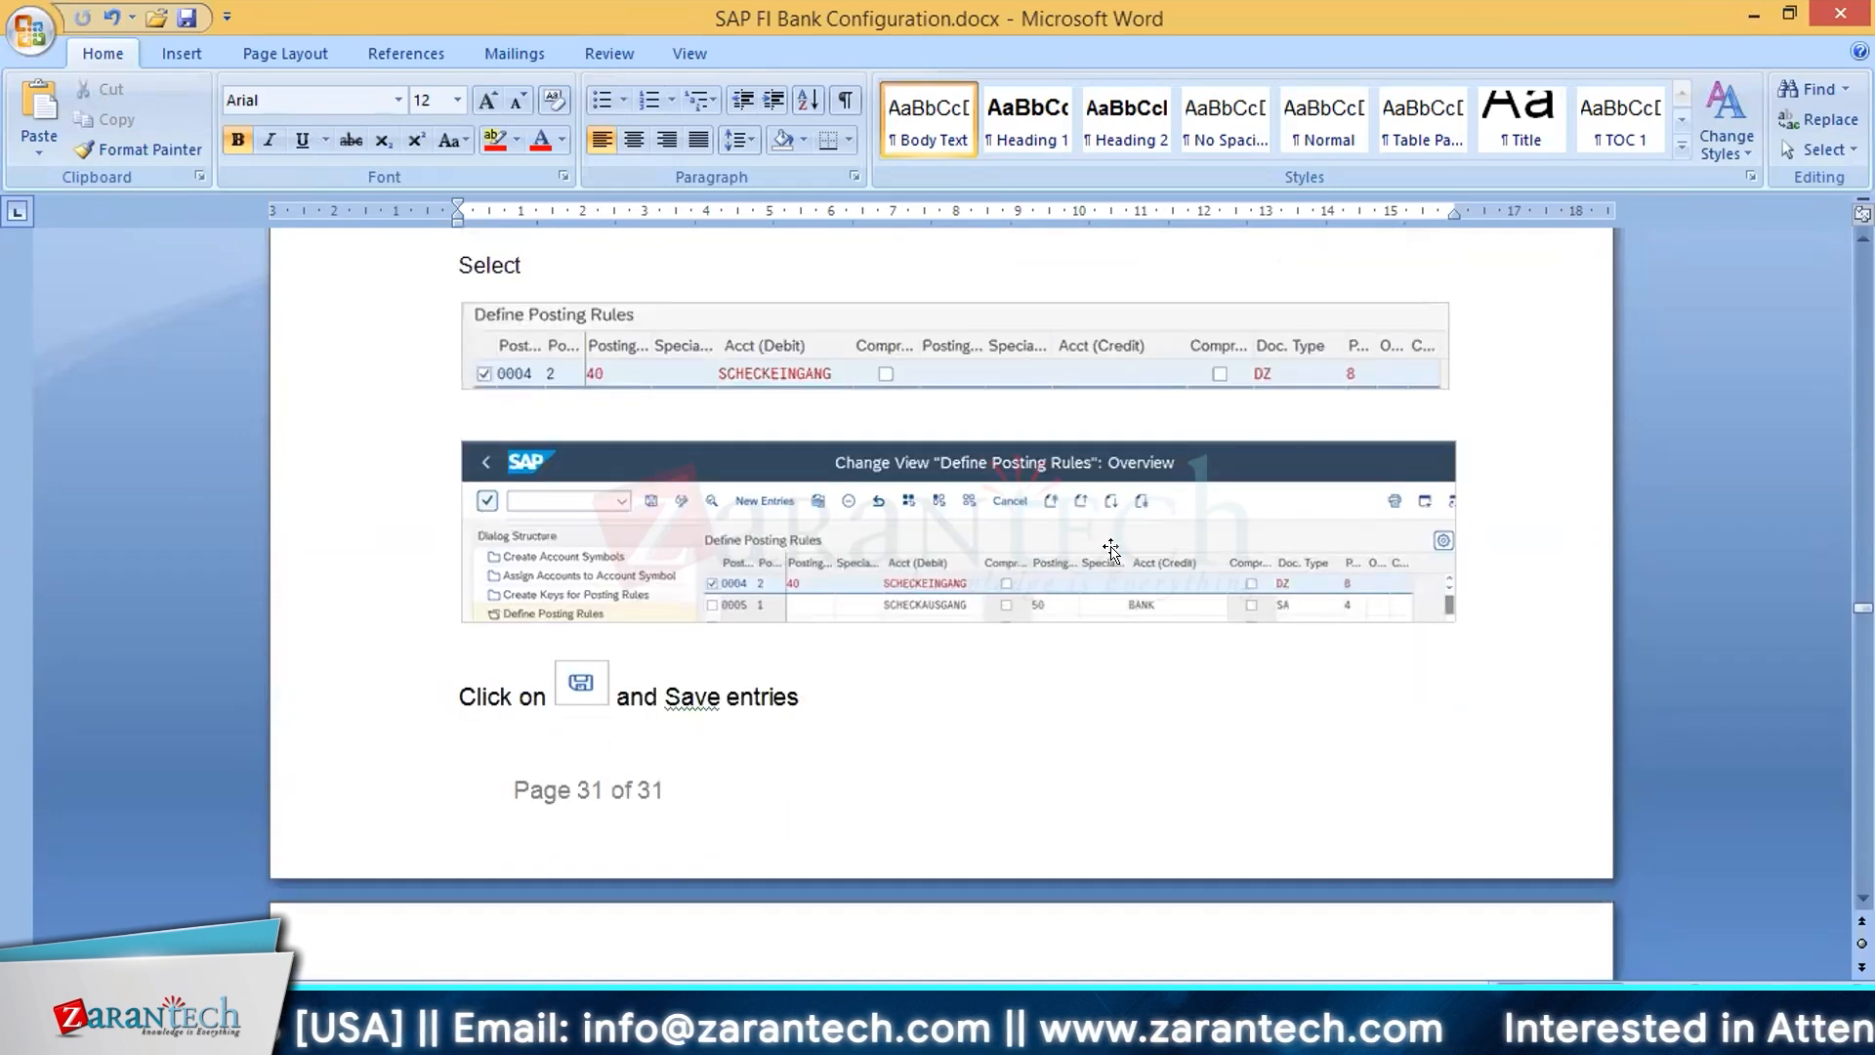
{"action": "scroll", "coordinate": [1110, 552], "scroll_direction": "down", "scroll_amount": 4}
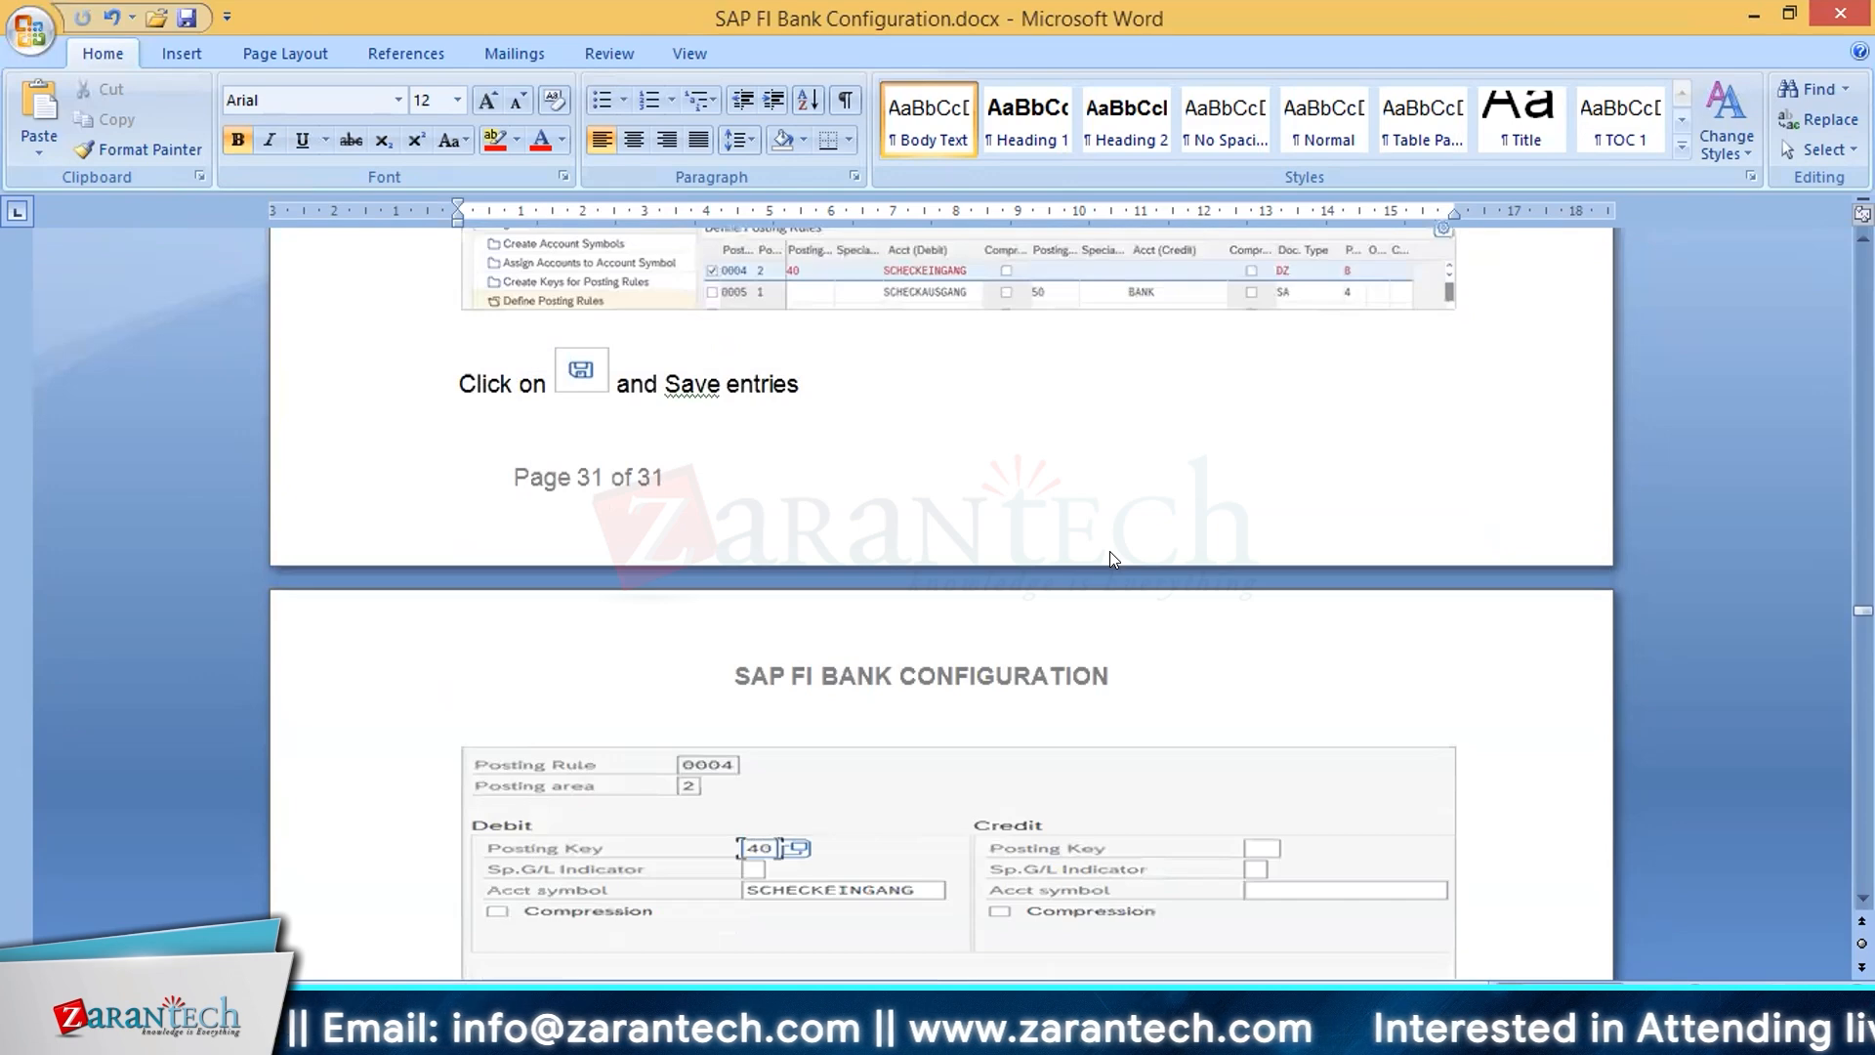
{"action": "scroll", "coordinate": [1110, 558], "scroll_direction": "down", "scroll_amount": 5}
{"action": "scroll", "coordinate": [1111, 549], "scroll_direction": "down", "scroll_amount": 4}
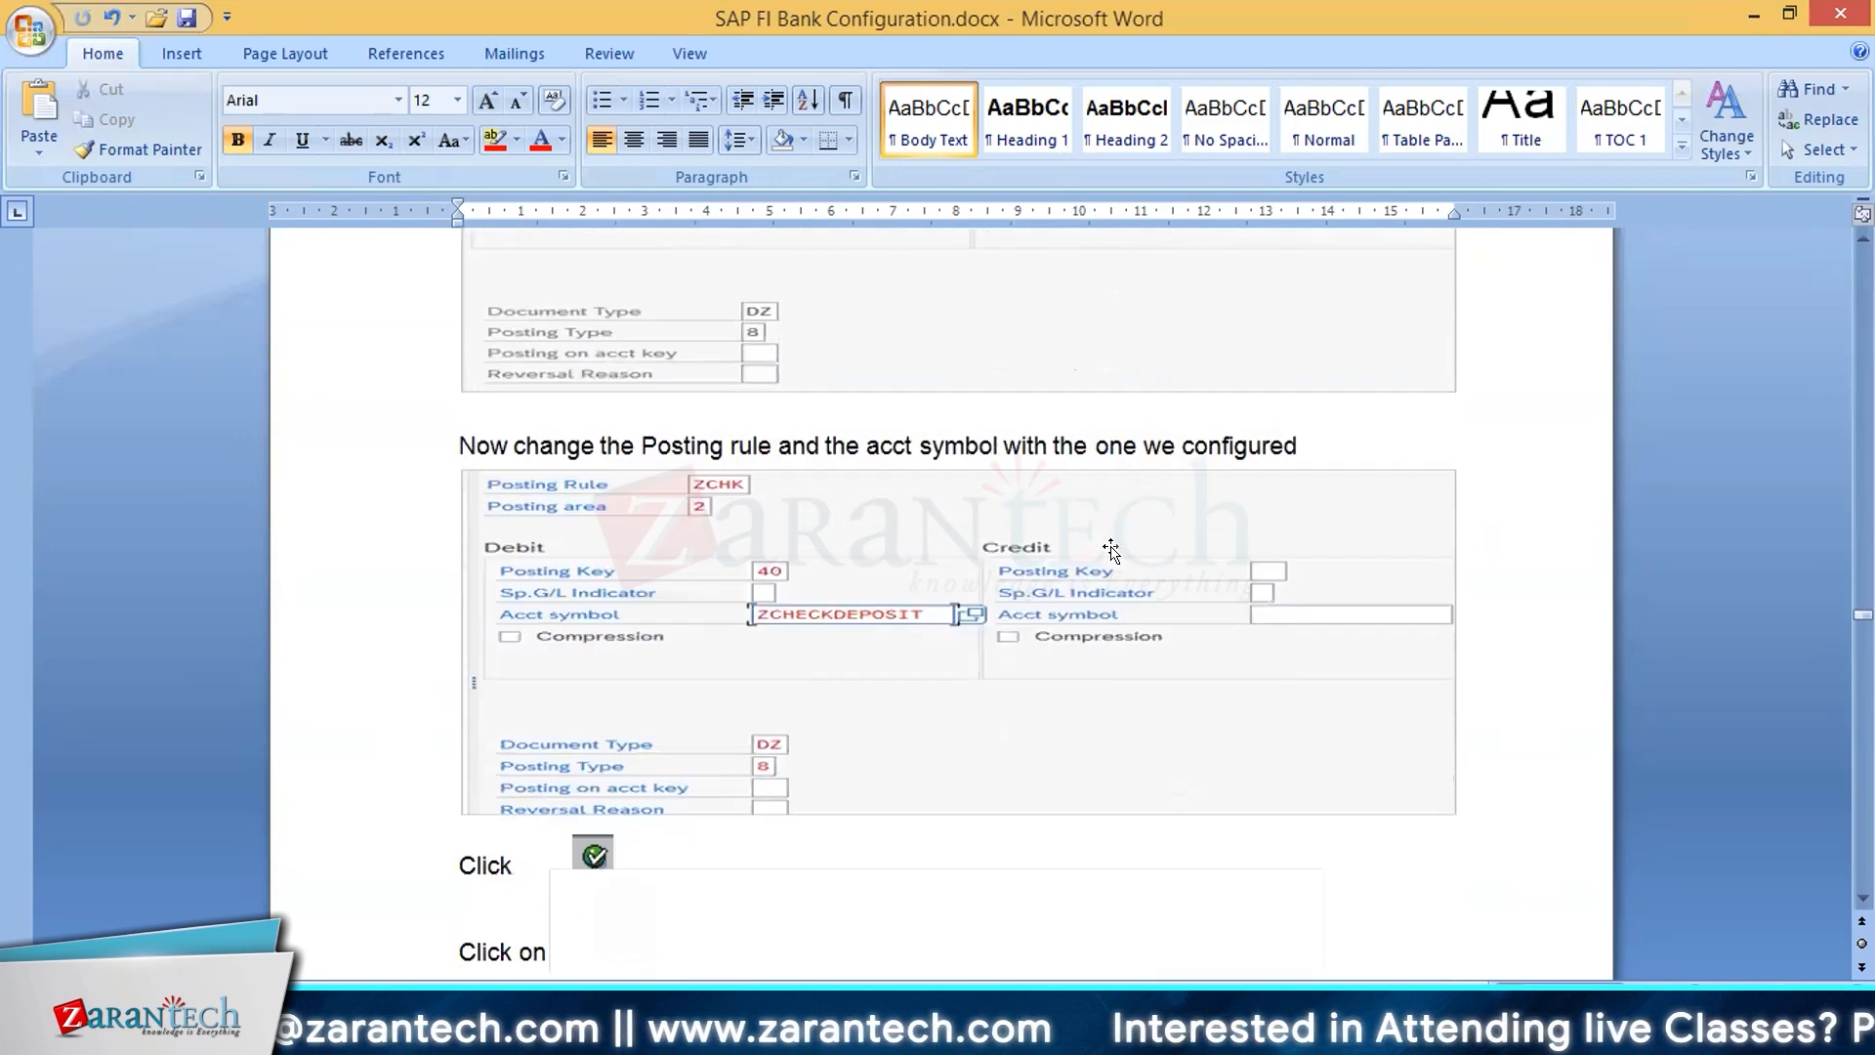
{"action": "scroll", "coordinate": [850, 517], "scroll_direction": "down", "scroll_amount": 1}
{"action": "scroll", "coordinate": [850, 518], "scroll_direction": "down", "scroll_amount": 1}
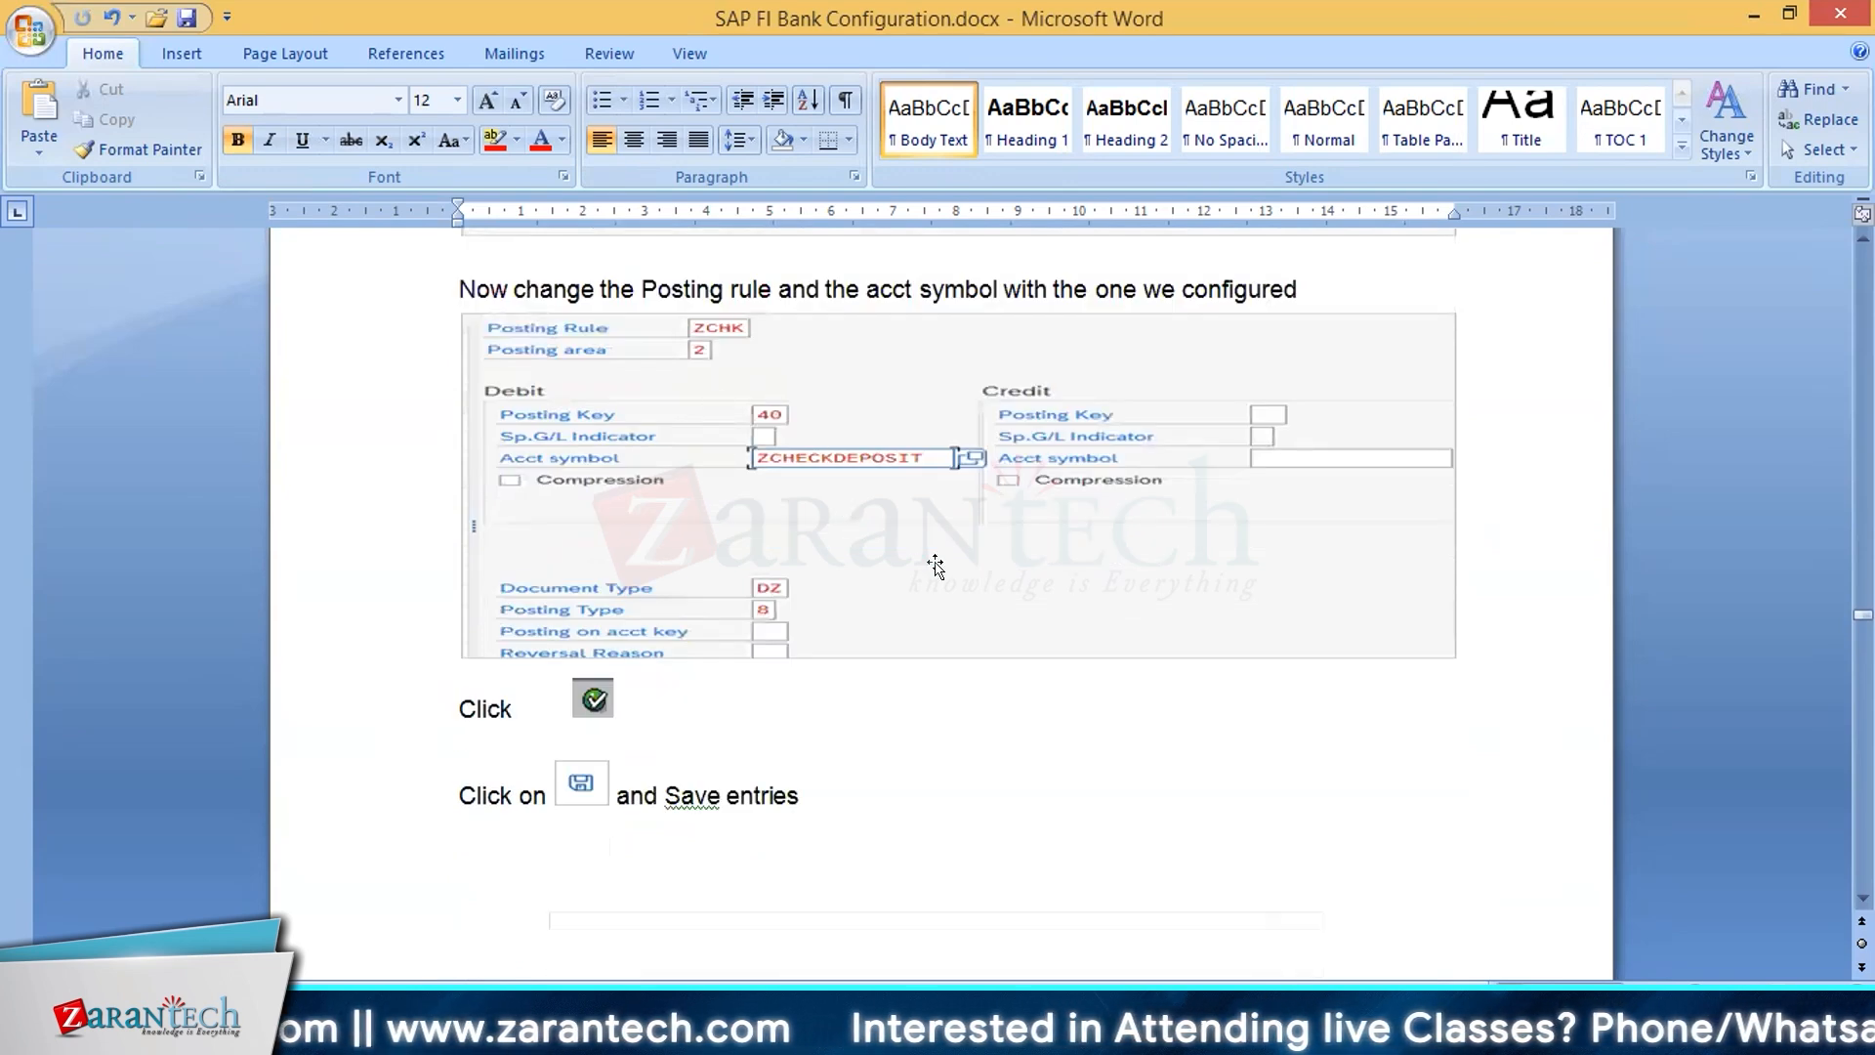
{"action": "scroll", "coordinate": [938, 558], "scroll_direction": "up", "scroll_amount": 6}
{"action": "scroll", "coordinate": [935, 564], "scroll_direction": "up", "scroll_amount": 13}
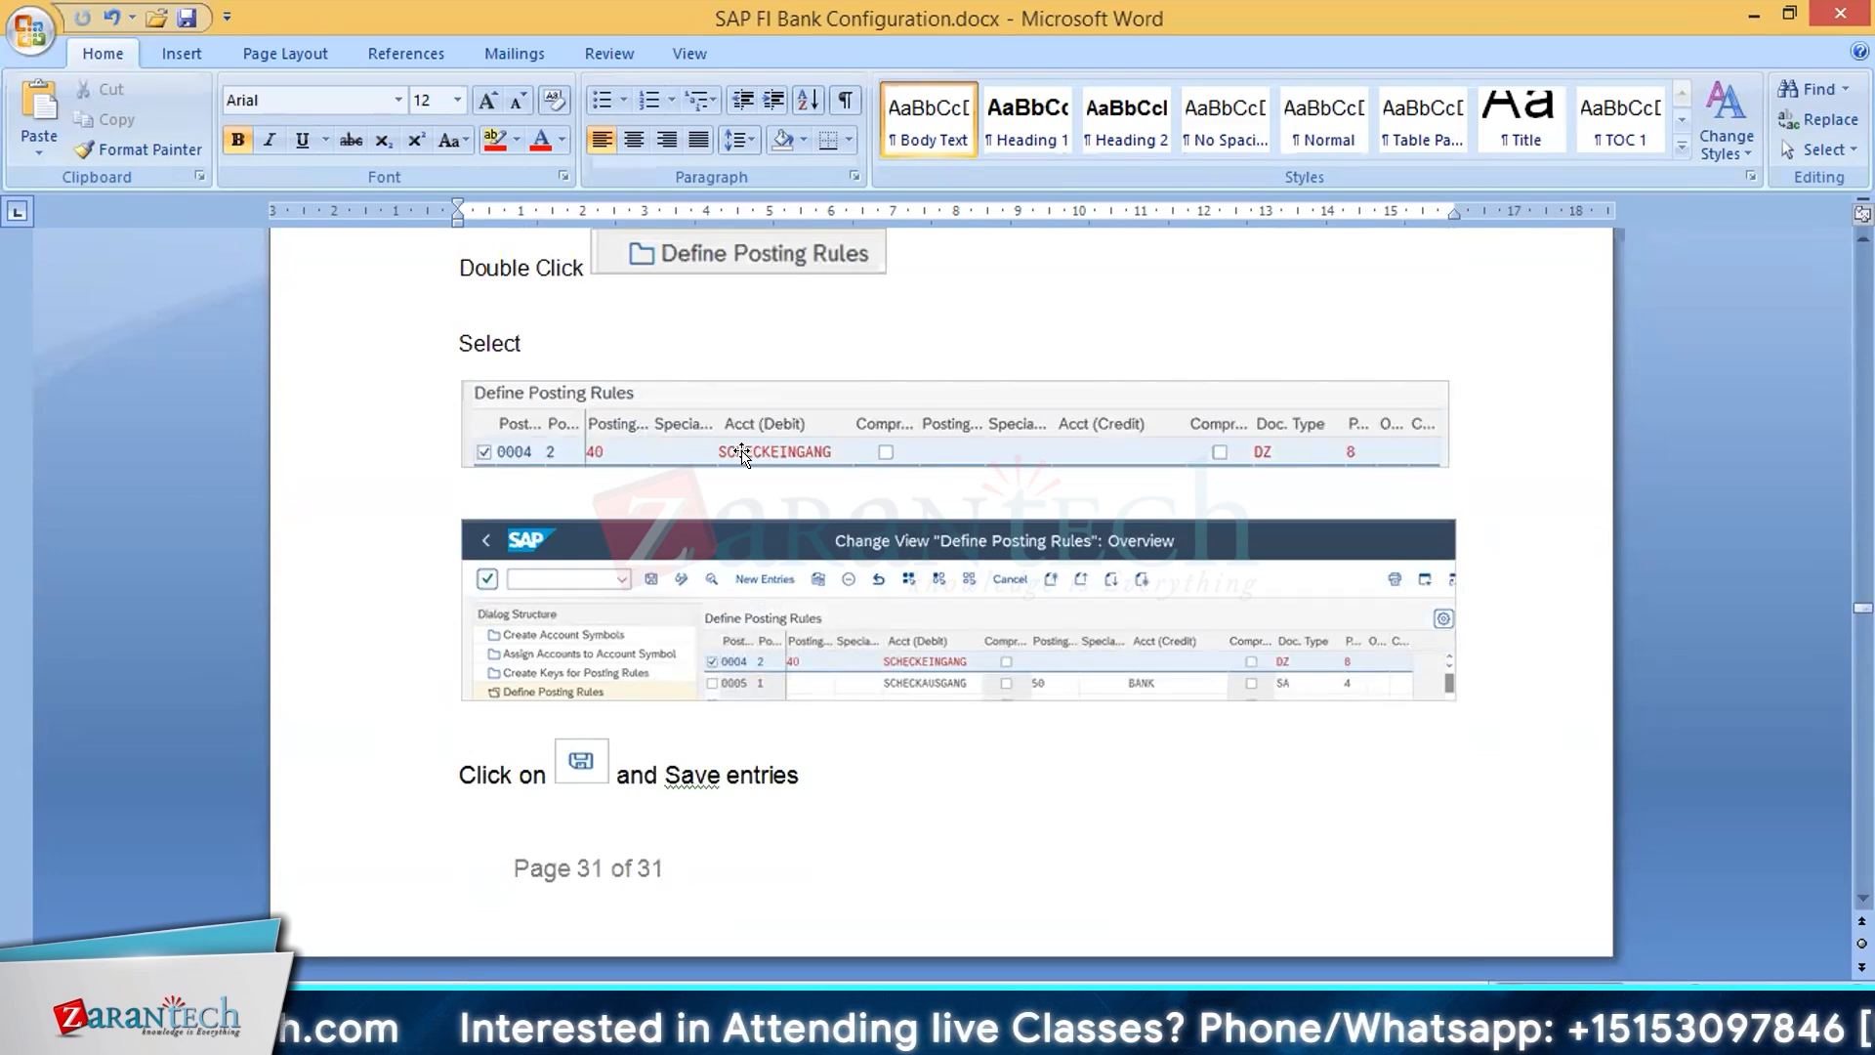
{"action": "scroll", "coordinate": [783, 605], "scroll_direction": "down", "scroll_amount": 7}
{"action": "scroll", "coordinate": [783, 606], "scroll_direction": "down", "scroll_amount": 6}
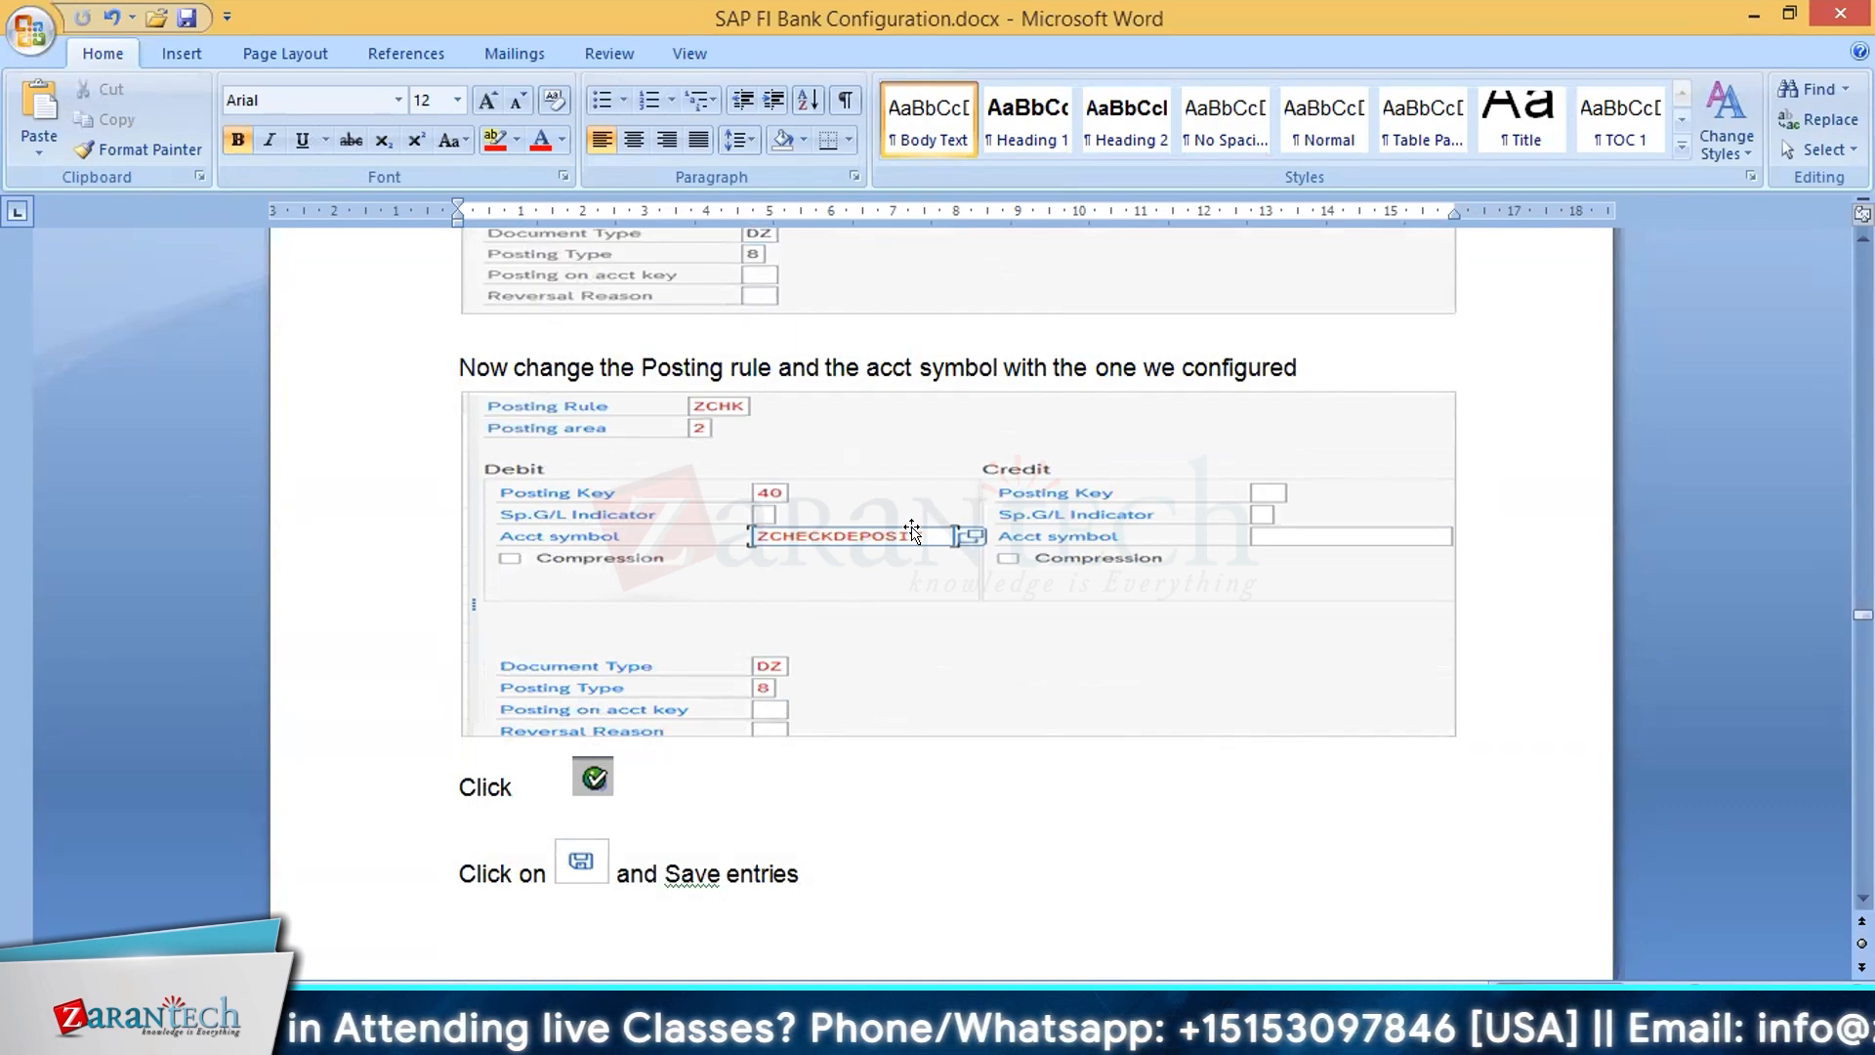
Step: Read section 2.1.1 on creating check deposit transaction ZCHK and assigning it to posting rule ZCHK
{"action": "scroll", "coordinate": [922, 636], "scroll_direction": "down", "scroll_amount": 11}
{"action": "scroll", "coordinate": [926, 636], "scroll_direction": "down", "scroll_amount": 6}
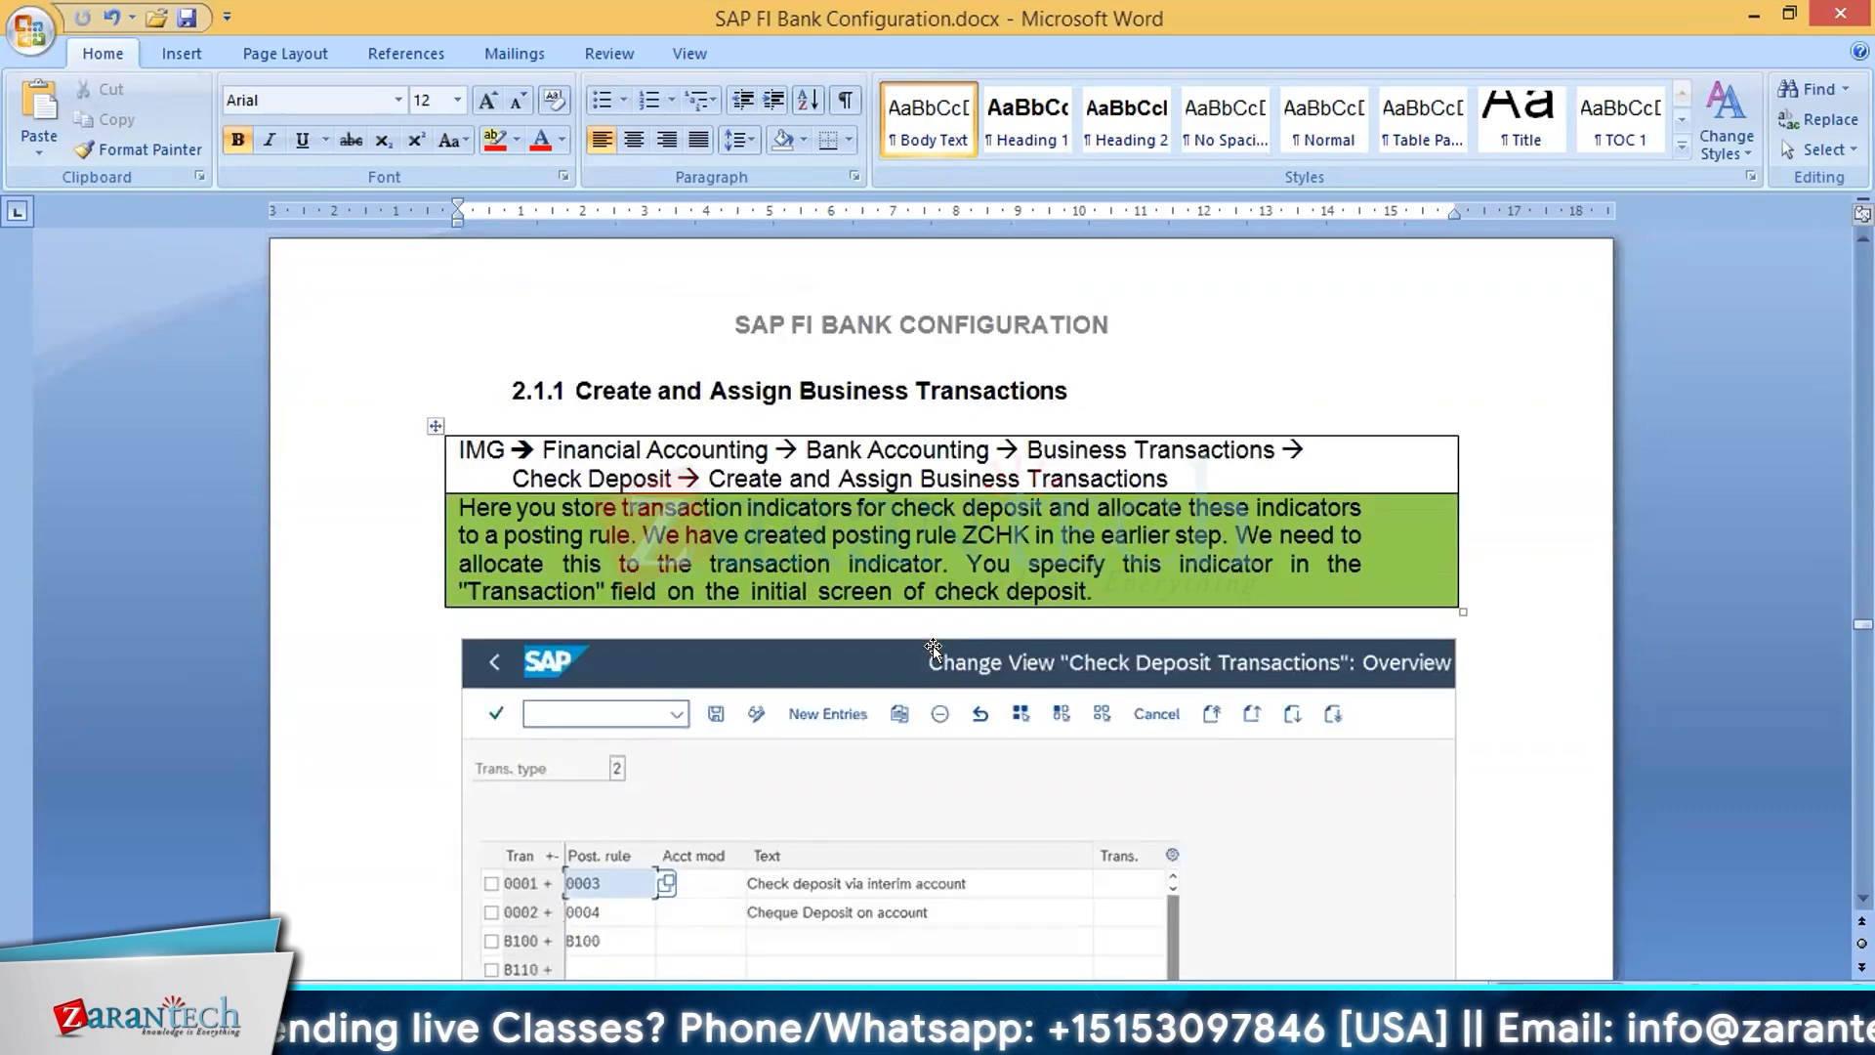
{"action": "scroll", "coordinate": [934, 649], "scroll_direction": "down", "scroll_amount": 6}
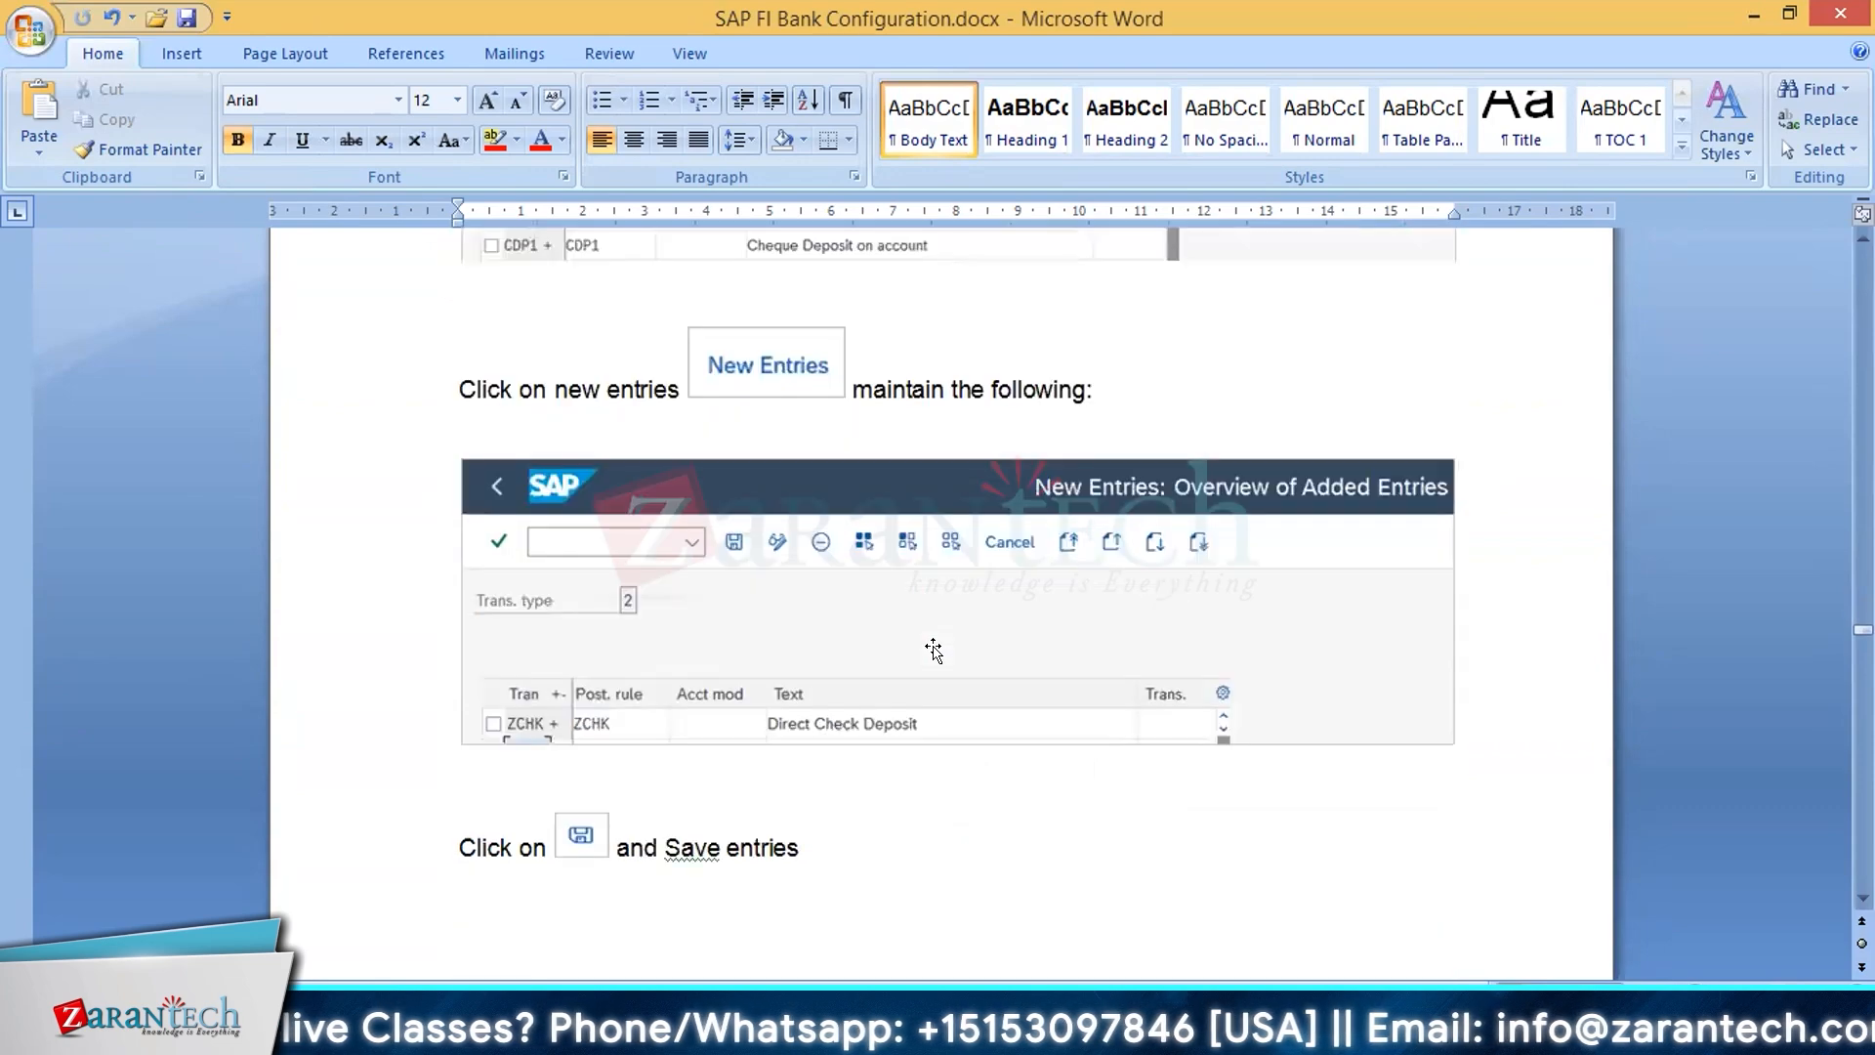
Step: Read section 2.1.2 on defining check deposit variants, from the SAP01 field changes through to the activation of variant Z91A1
{"action": "scroll", "coordinate": [934, 649], "scroll_direction": "down", "scroll_amount": 9}
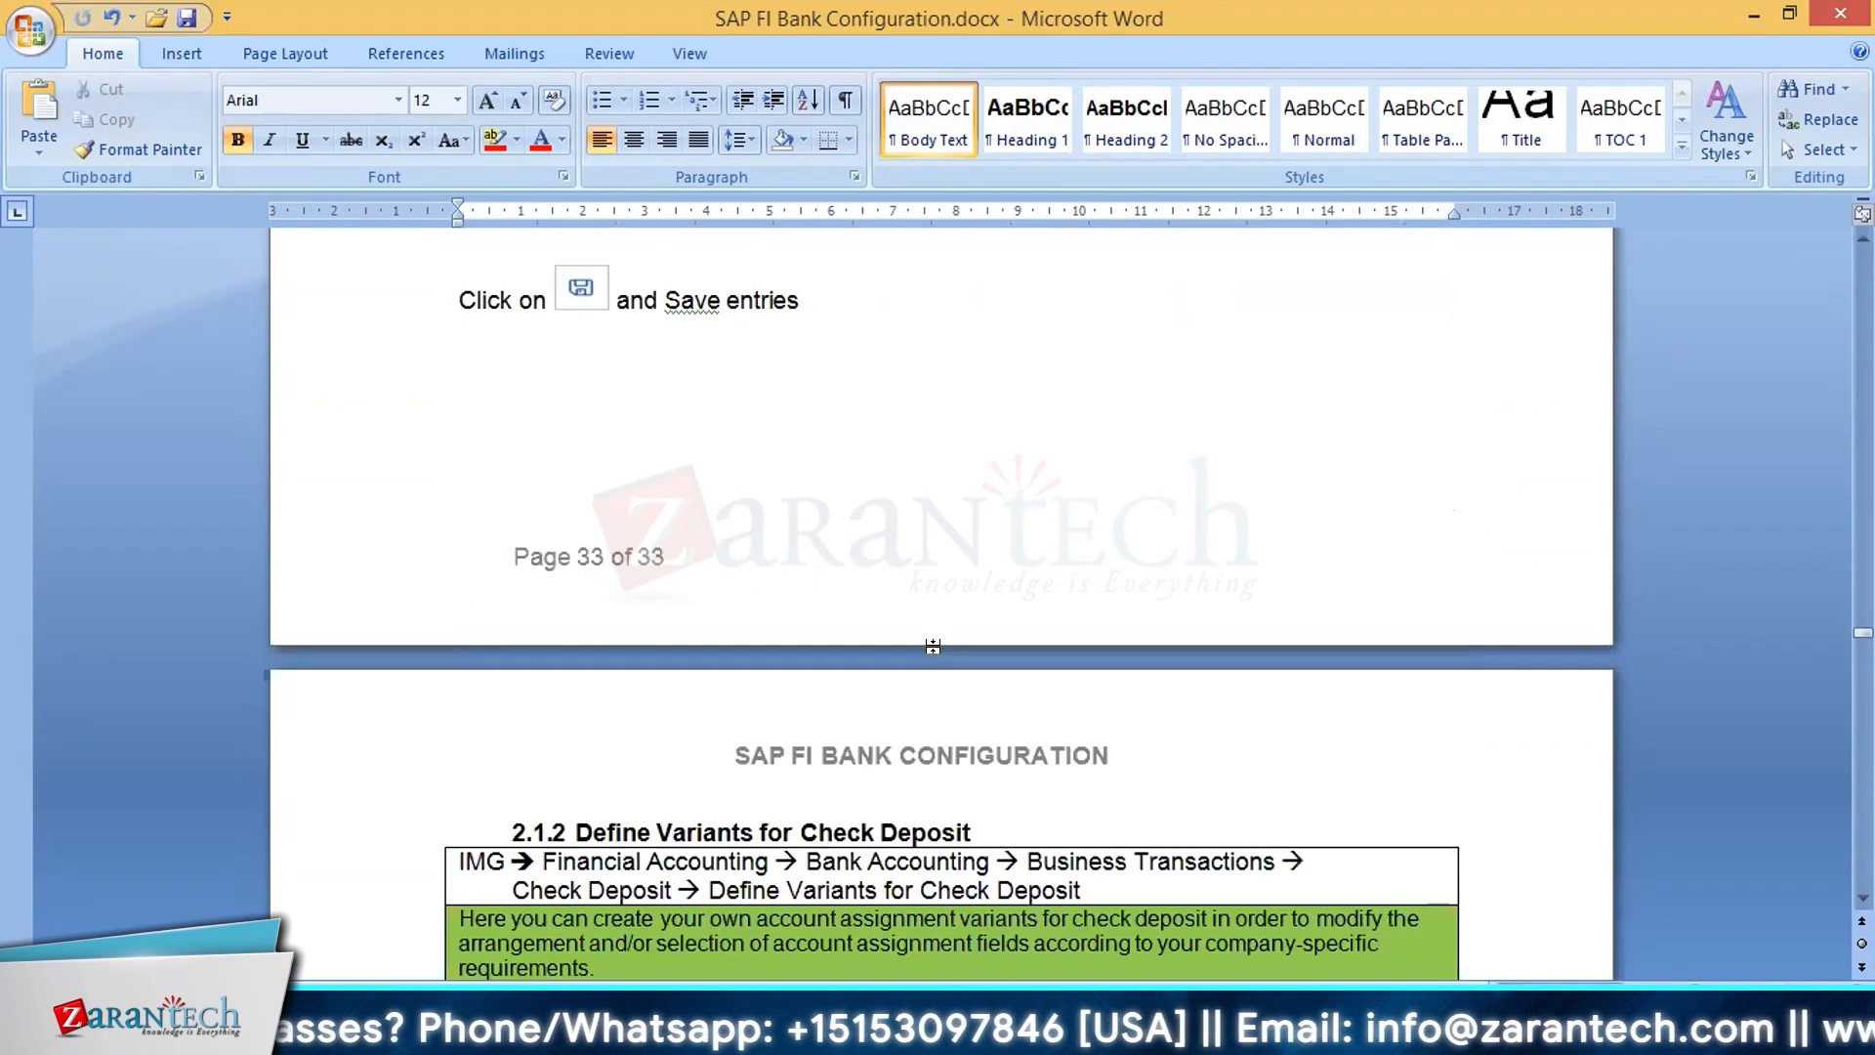
{"action": "scroll", "coordinate": [934, 646], "scroll_direction": "down", "scroll_amount": 9}
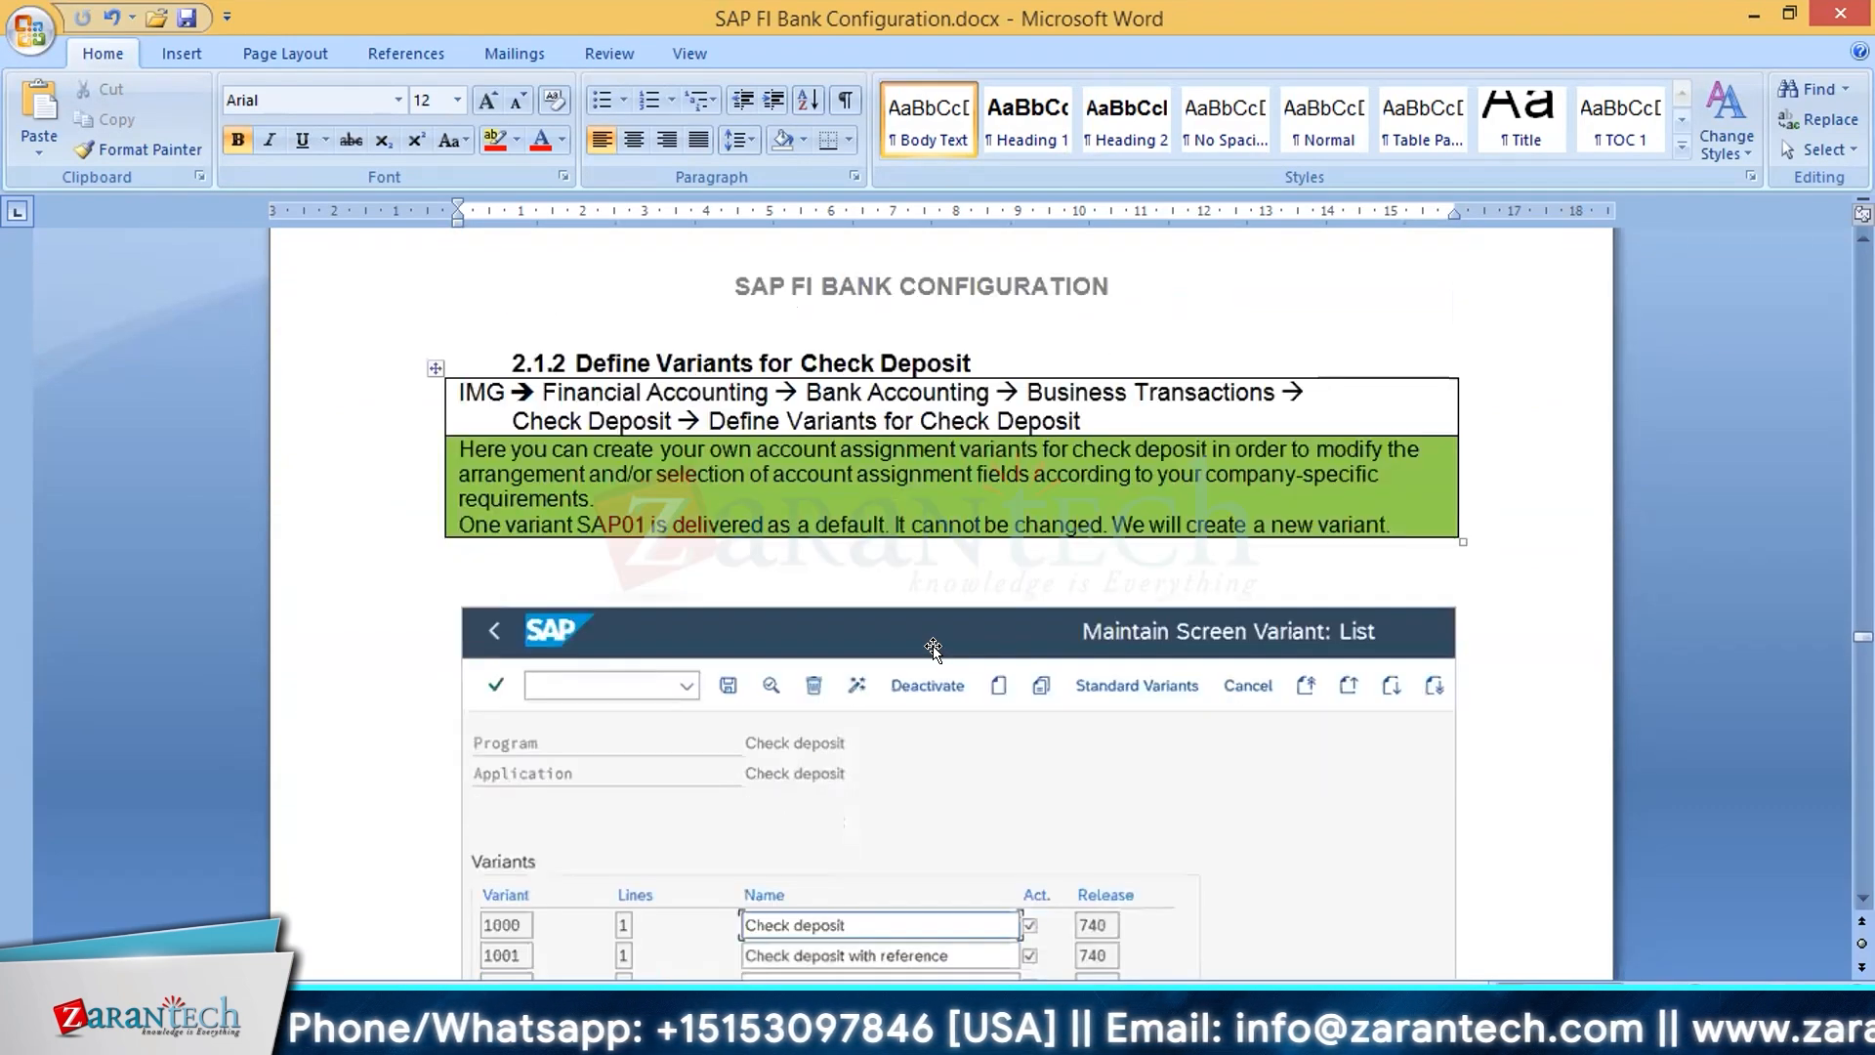
{"action": "scroll", "coordinate": [934, 649], "scroll_direction": "up", "scroll_amount": 18}
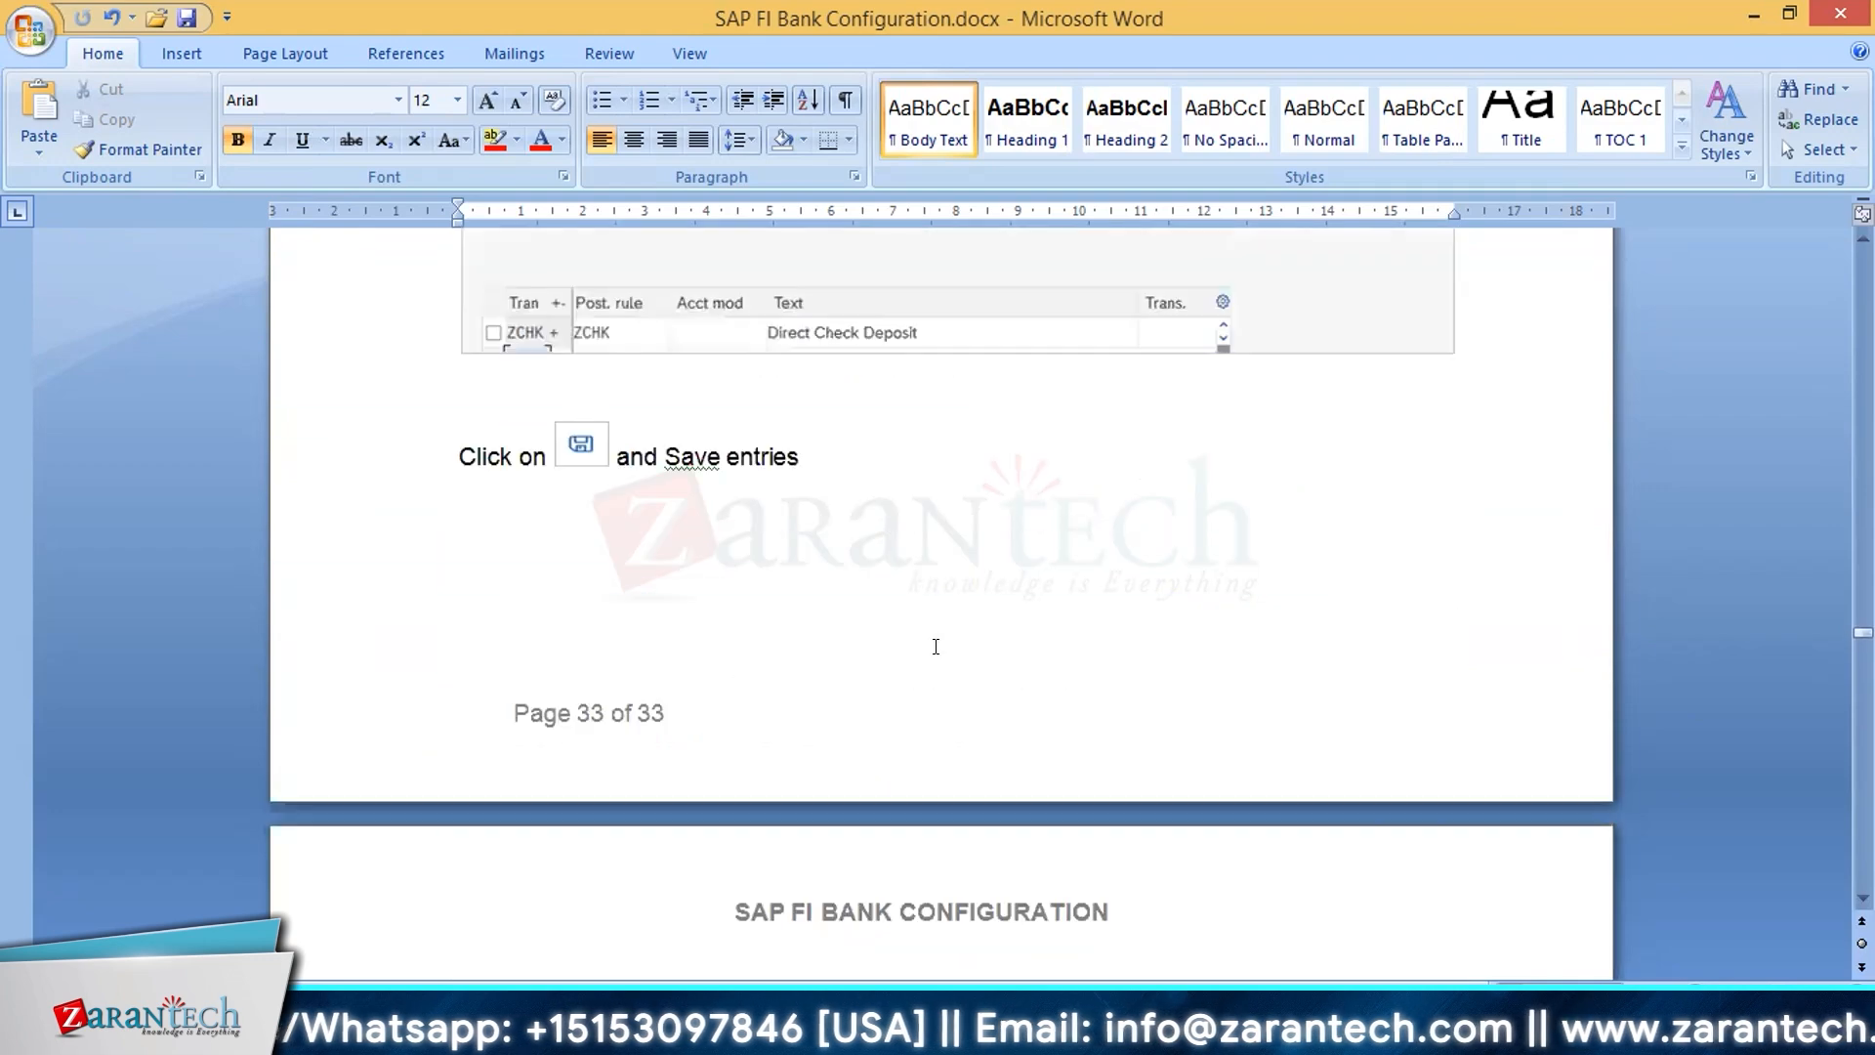
{"action": "scroll", "coordinate": [934, 649], "scroll_direction": "down", "scroll_amount": 4}
{"action": "scroll", "coordinate": [936, 654], "scroll_direction": "down", "scroll_amount": 20}
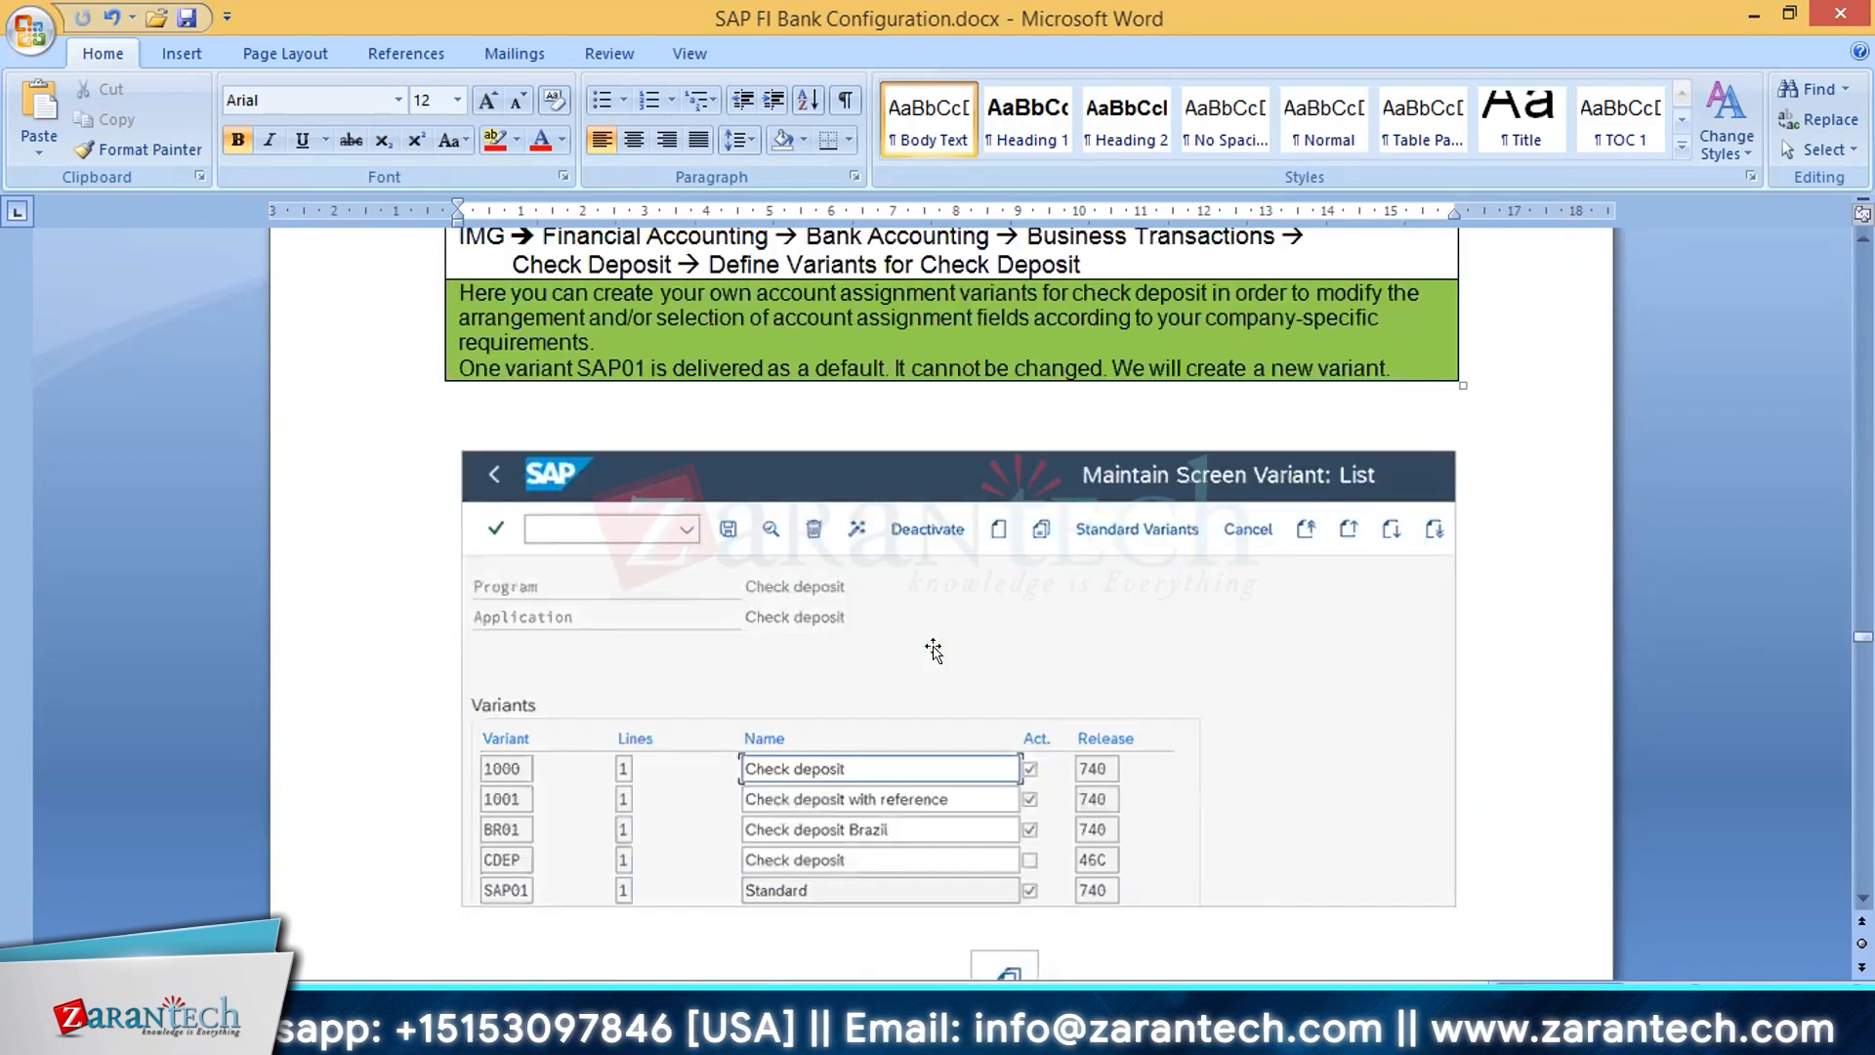
{"action": "scroll", "coordinate": [935, 652], "scroll_direction": "down", "scroll_amount": 11}
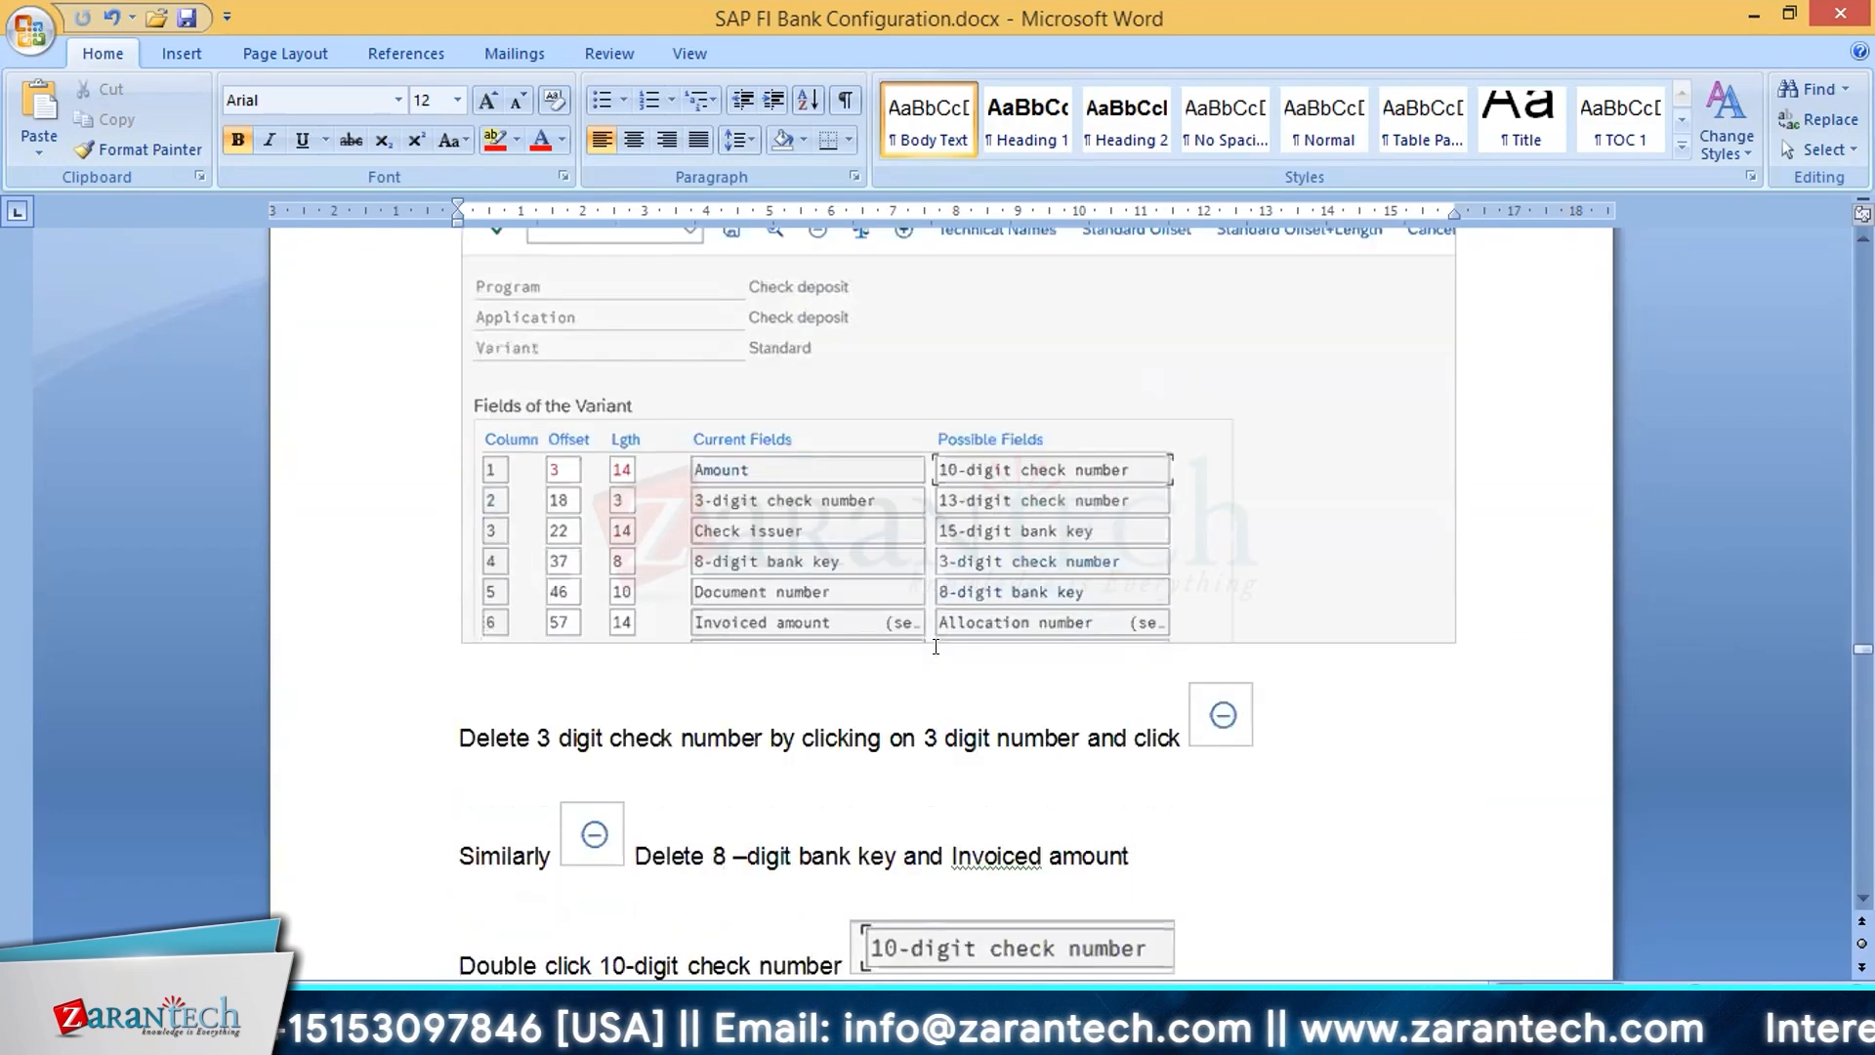
{"action": "scroll", "coordinate": [935, 647], "scroll_direction": "down", "scroll_amount": 8}
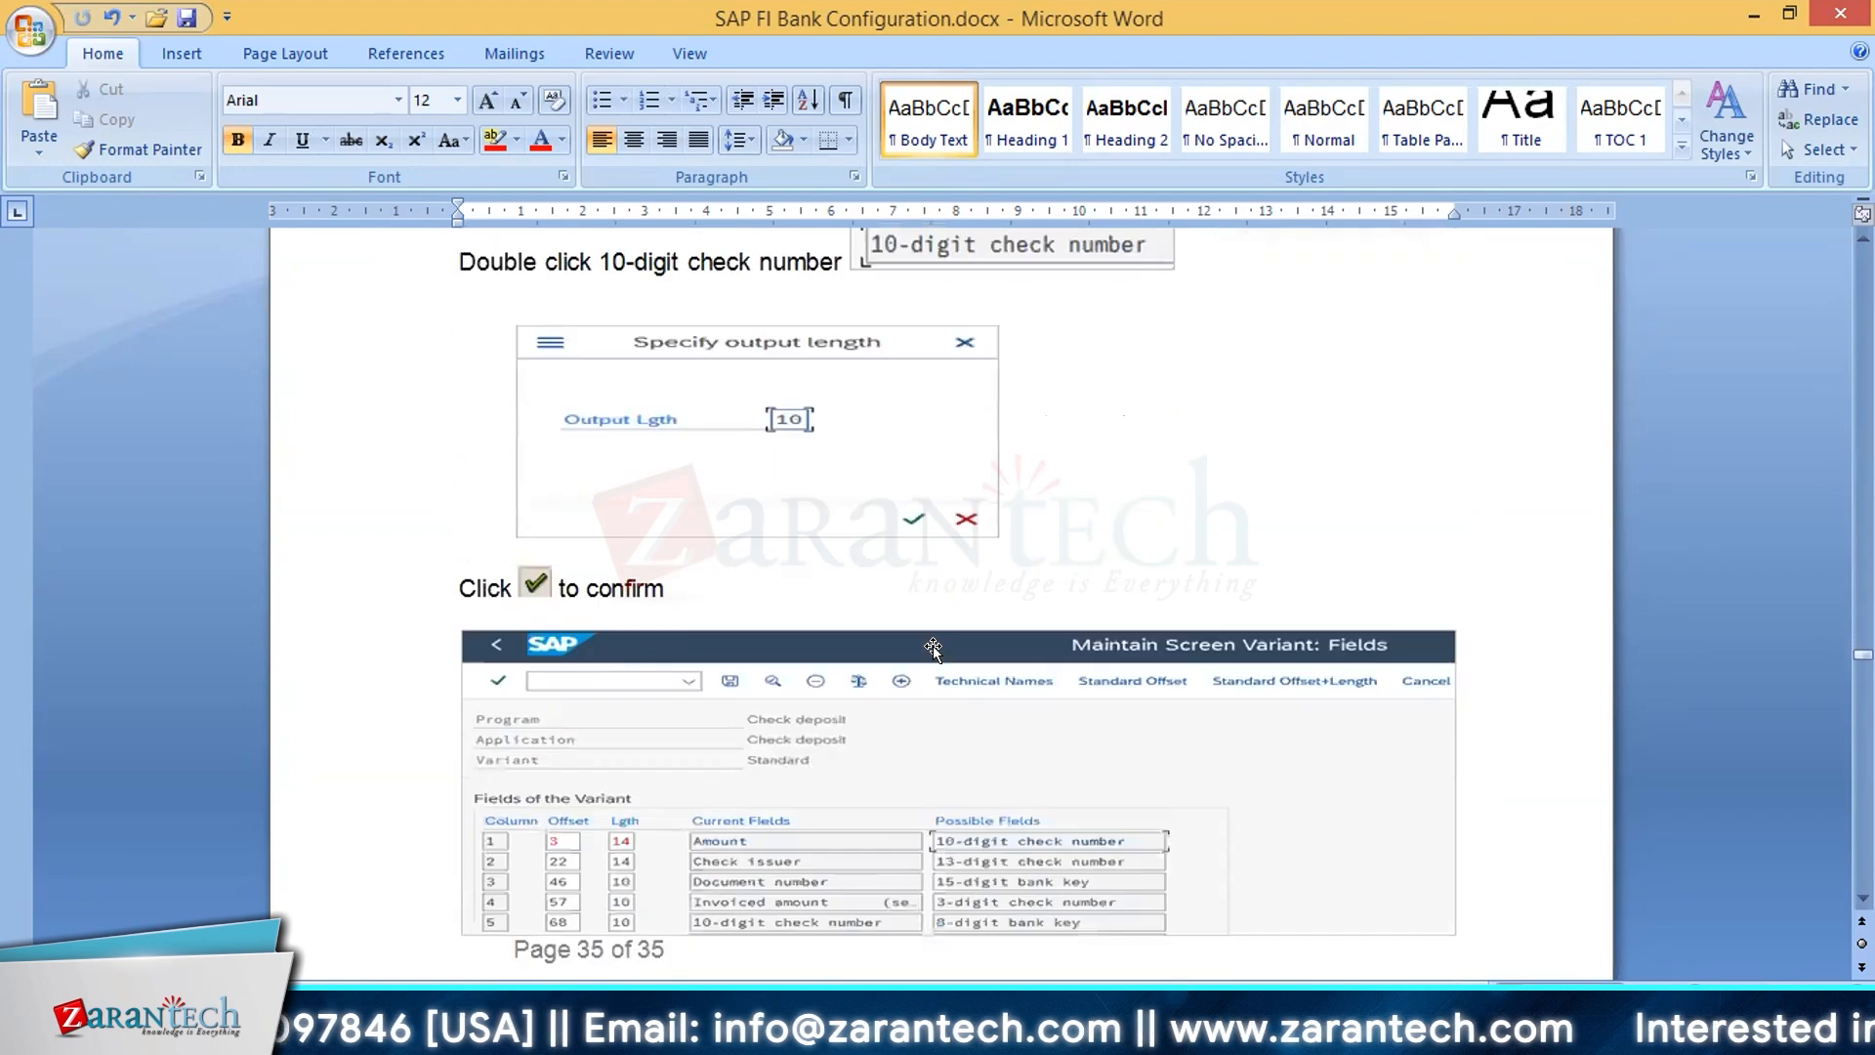
{"action": "scroll", "coordinate": [932, 647], "scroll_direction": "up", "scroll_amount": 6}
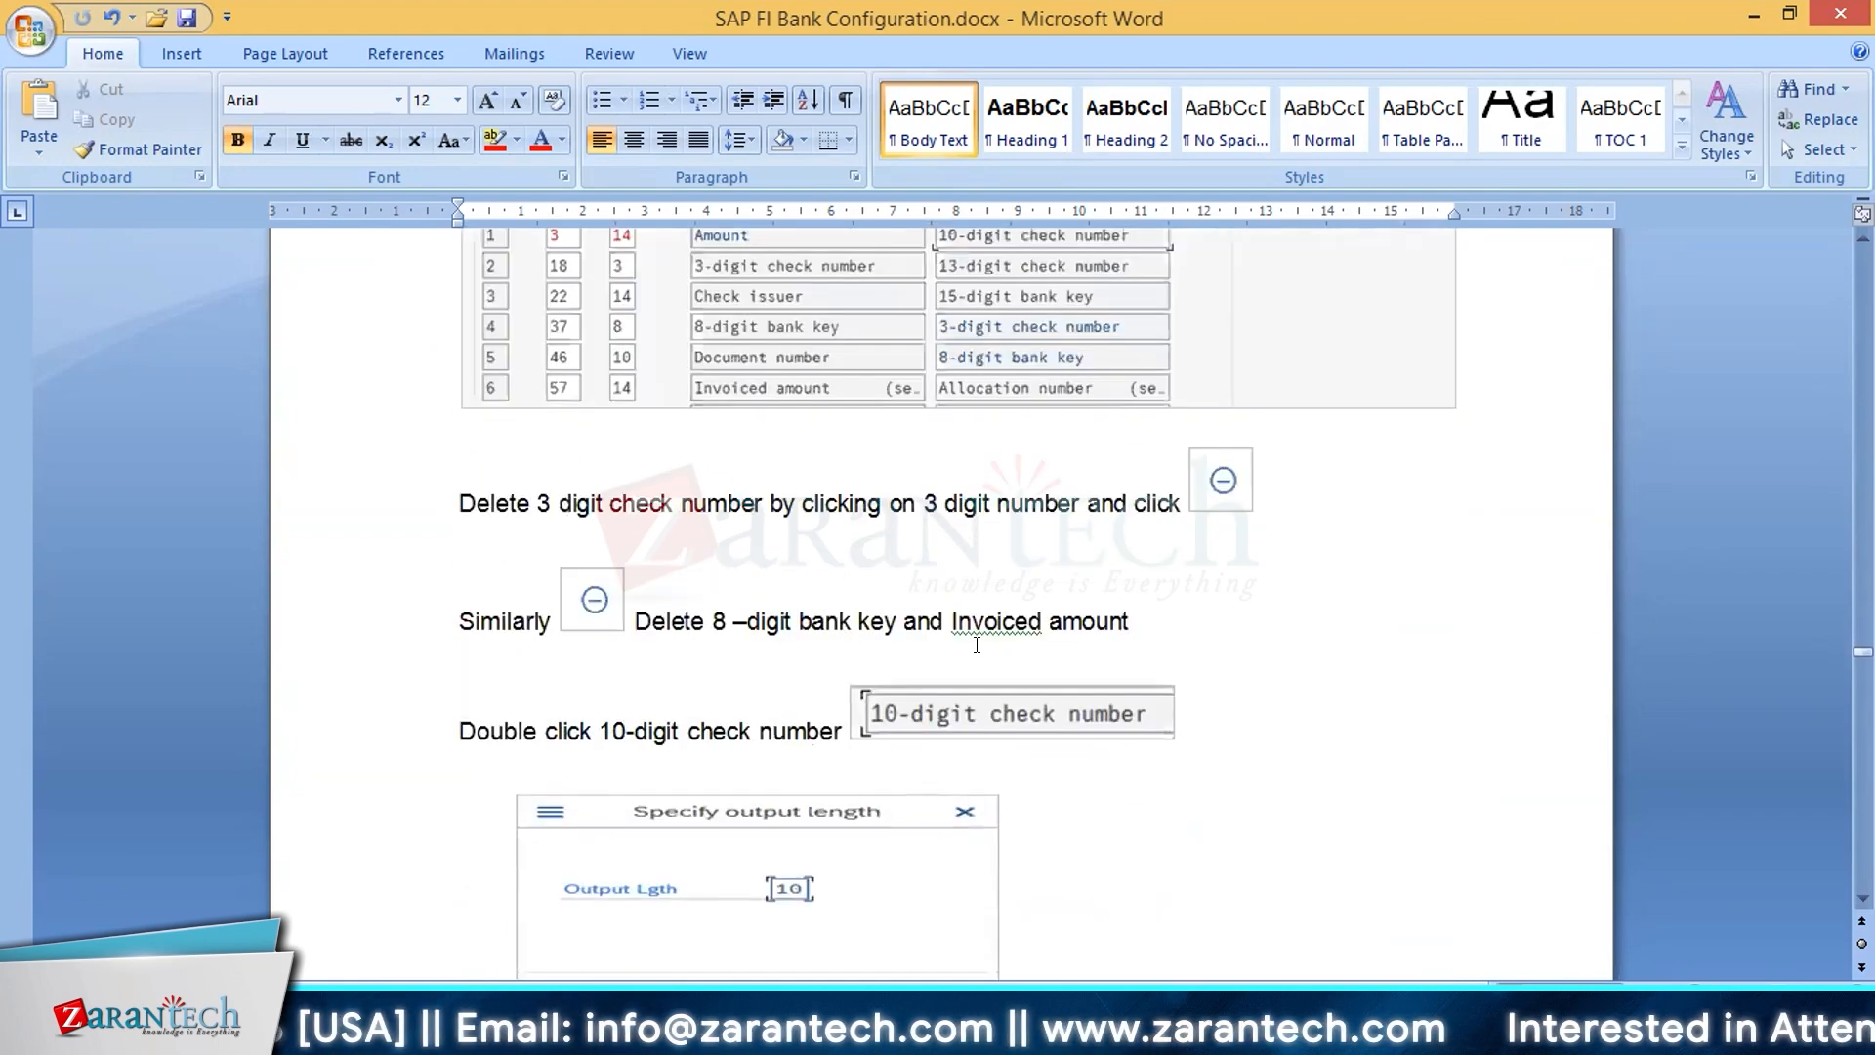
{"action": "scroll", "coordinate": [976, 645], "scroll_direction": "down", "scroll_amount": 19}
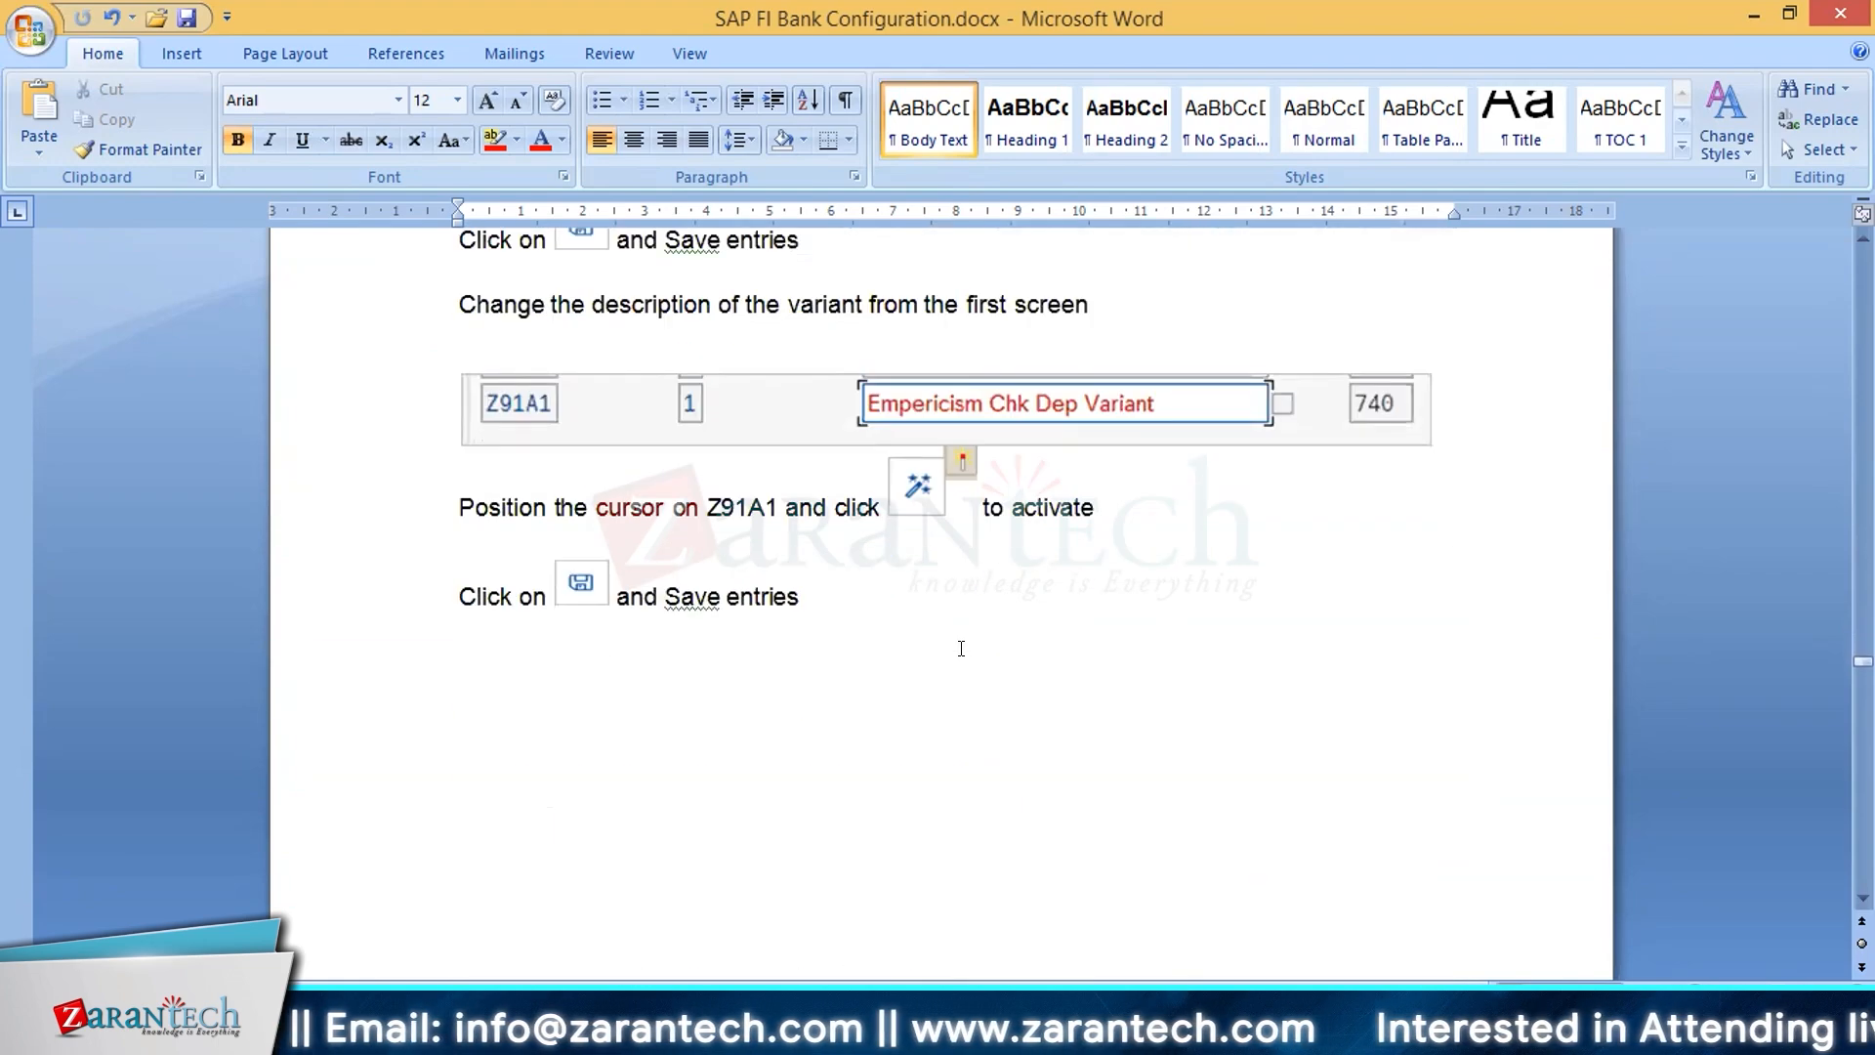
Step: Read section 2.2.1 on creating the cash journal G/L account, including the currency conditions and petty cash account settings
{"action": "scroll", "coordinate": [961, 647], "scroll_direction": "down", "scroll_amount": 14}
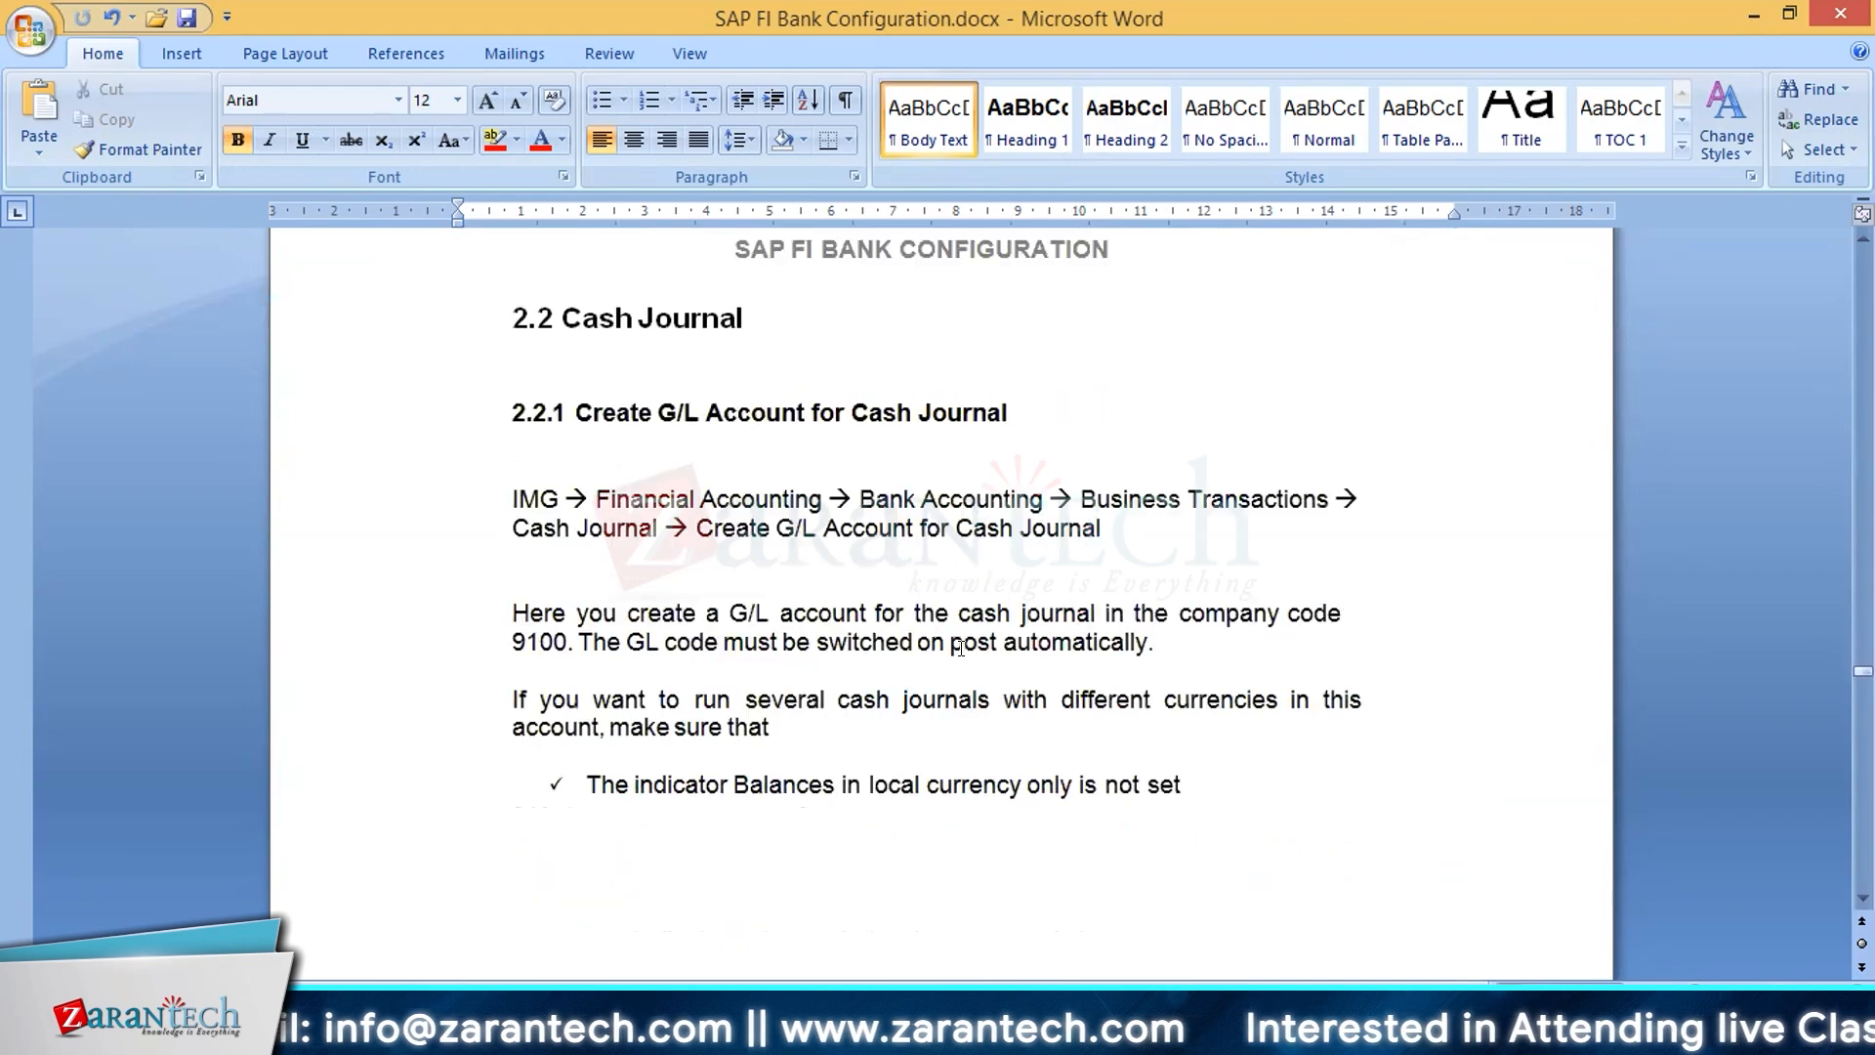
{"action": "scroll", "coordinate": [961, 647], "scroll_direction": "down", "scroll_amount": 3}
{"action": "scroll", "coordinate": [960, 648], "scroll_direction": "up", "scroll_amount": 2}
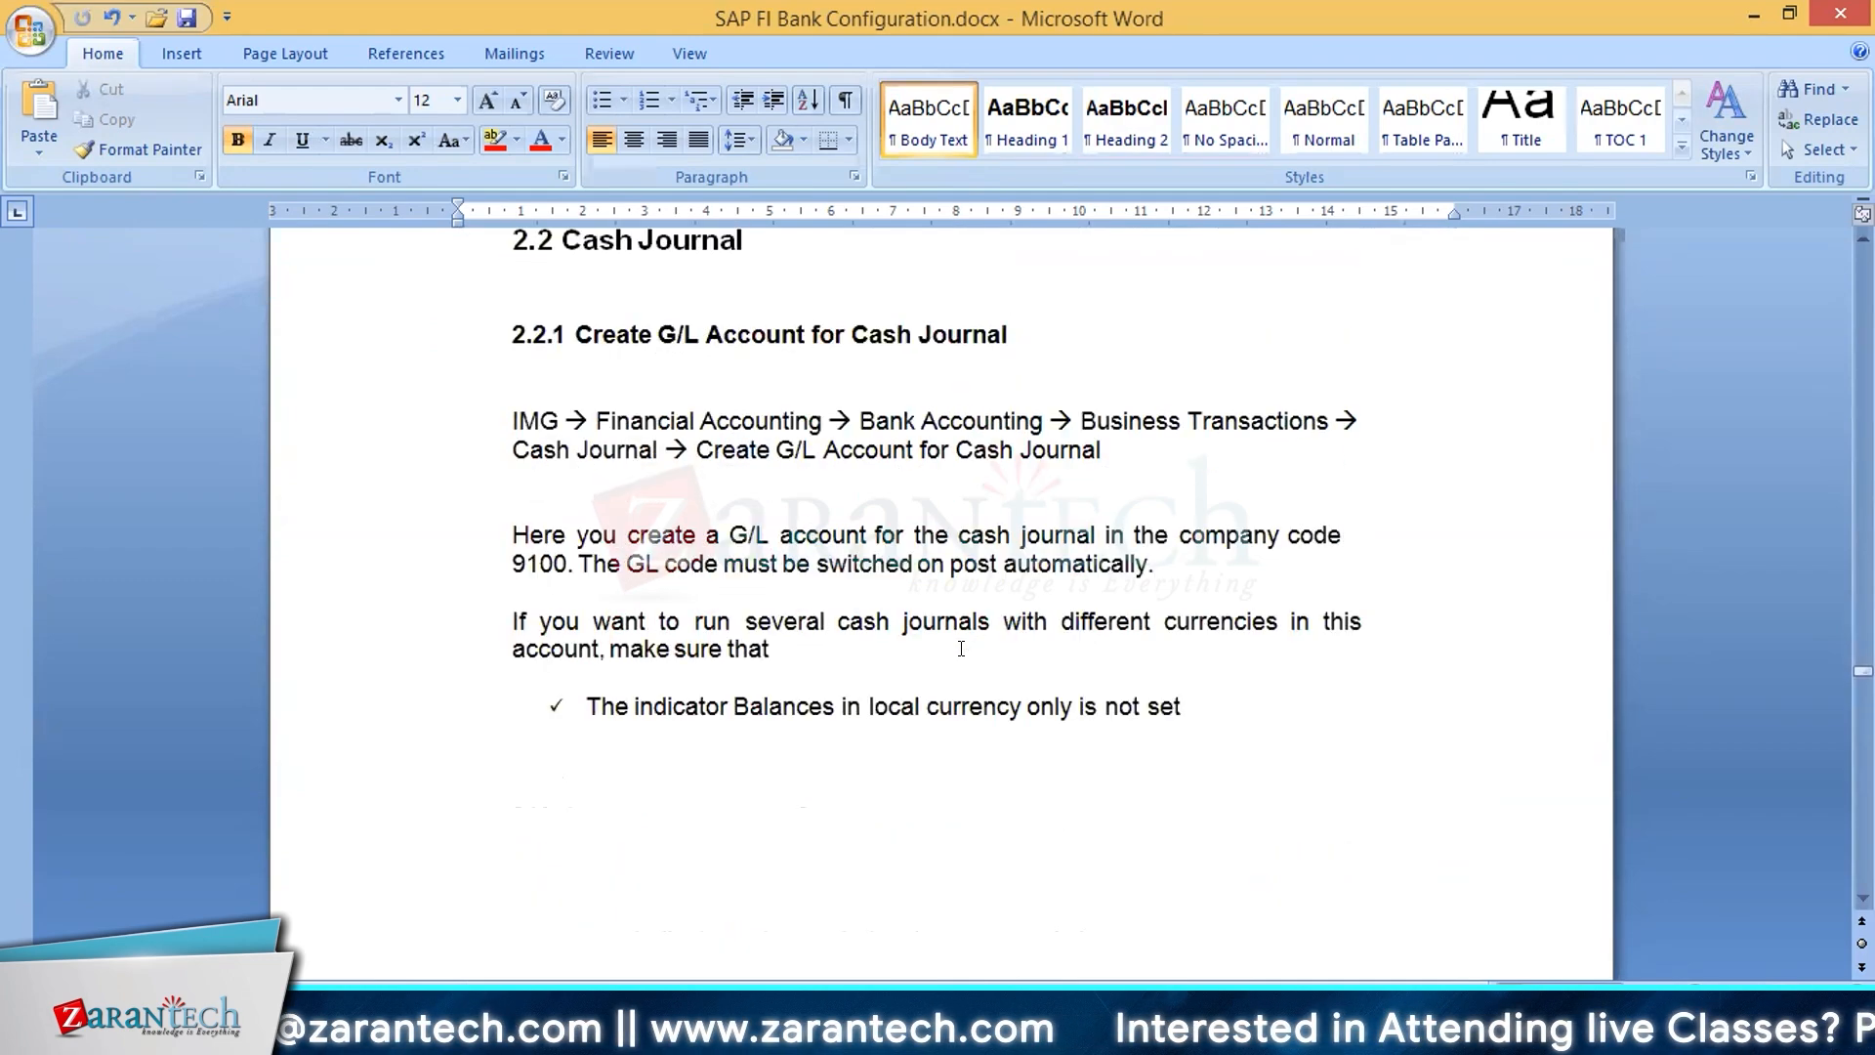
{"action": "scroll", "coordinate": [960, 648], "scroll_direction": "up", "scroll_amount": 1}
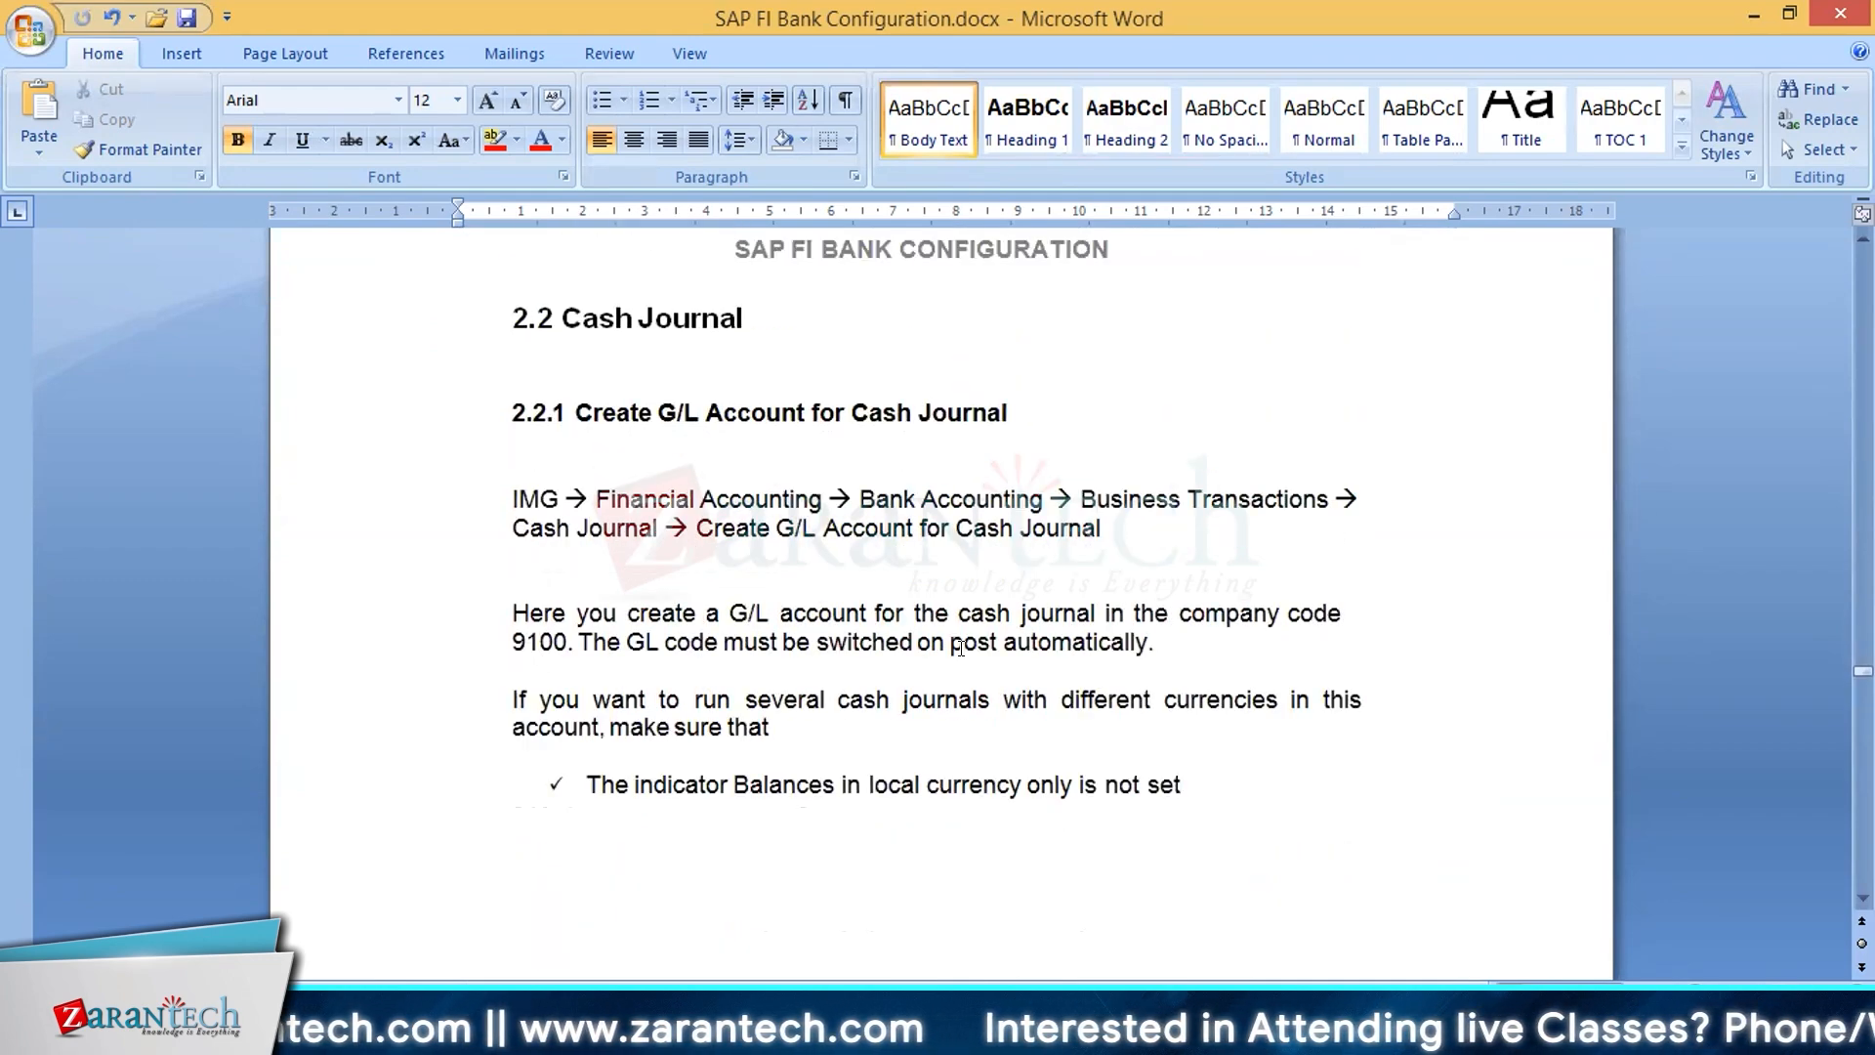
{"action": "scroll", "coordinate": [961, 647], "scroll_direction": "down", "scroll_amount": 20}
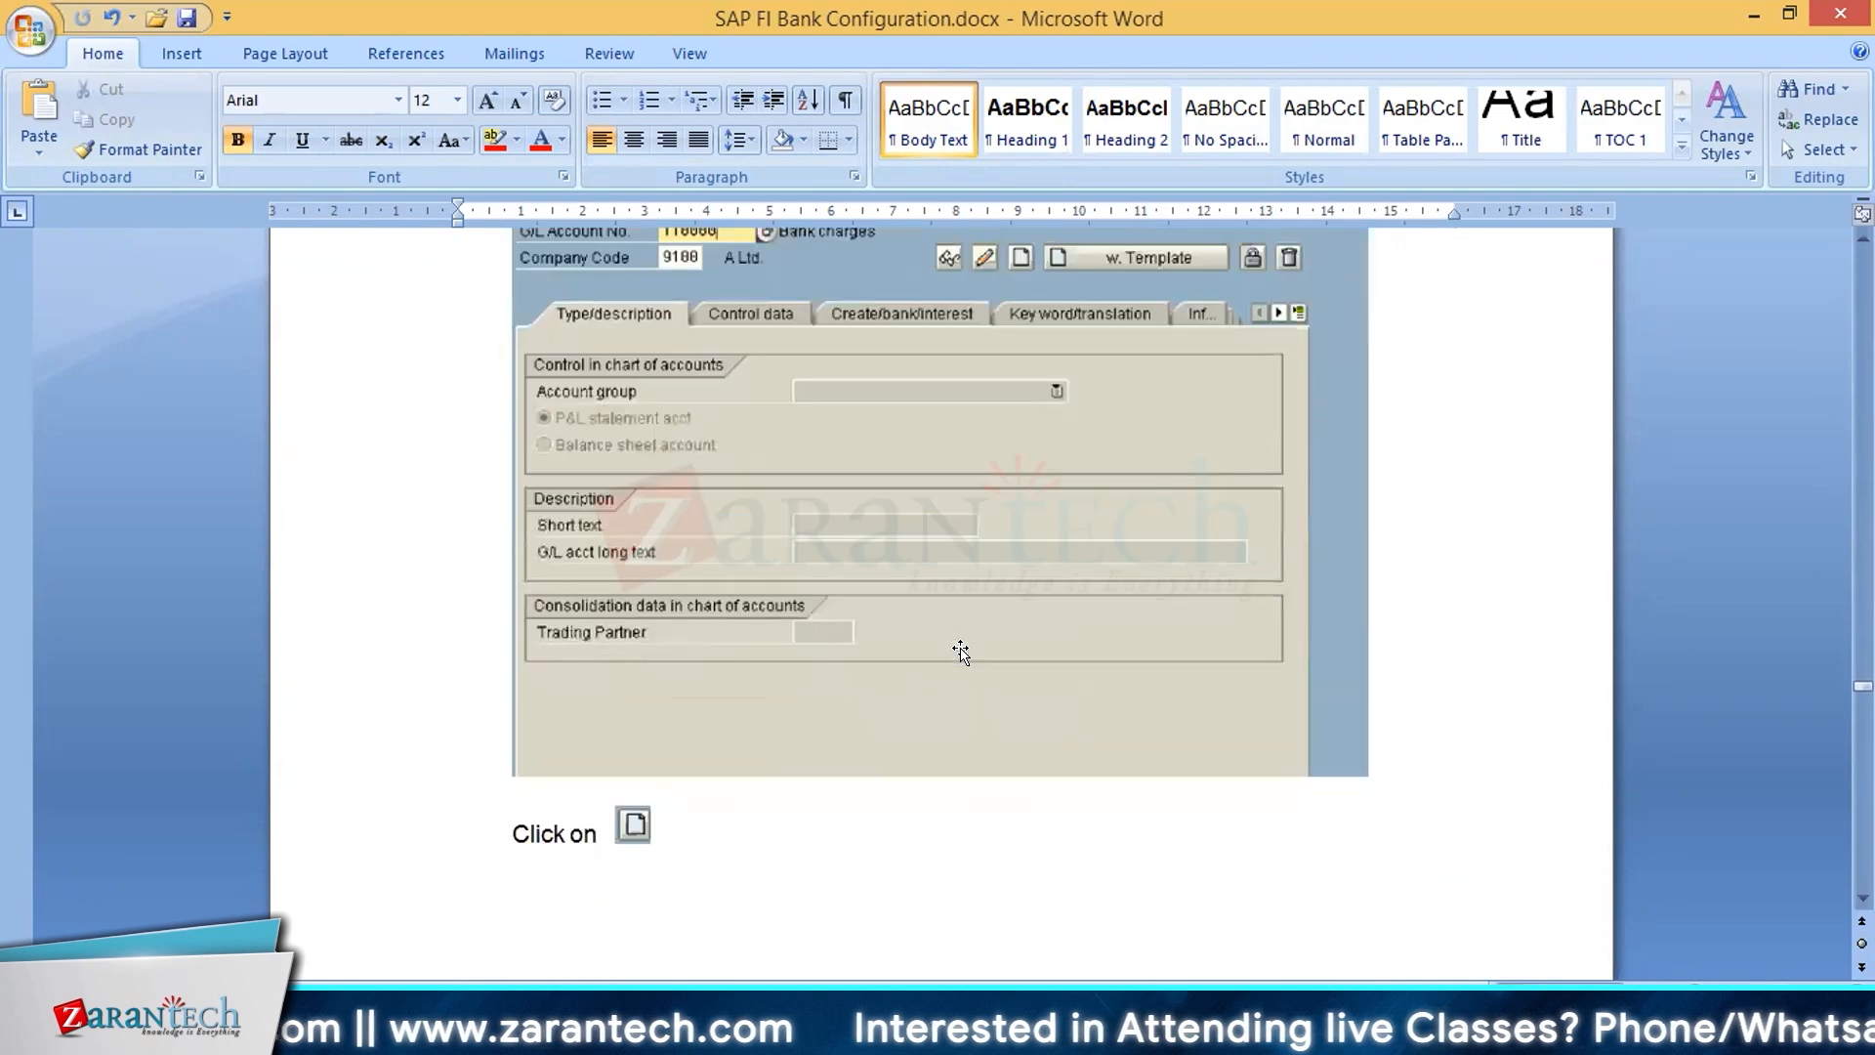
{"action": "scroll", "coordinate": [960, 651], "scroll_direction": "down", "scroll_amount": 20}
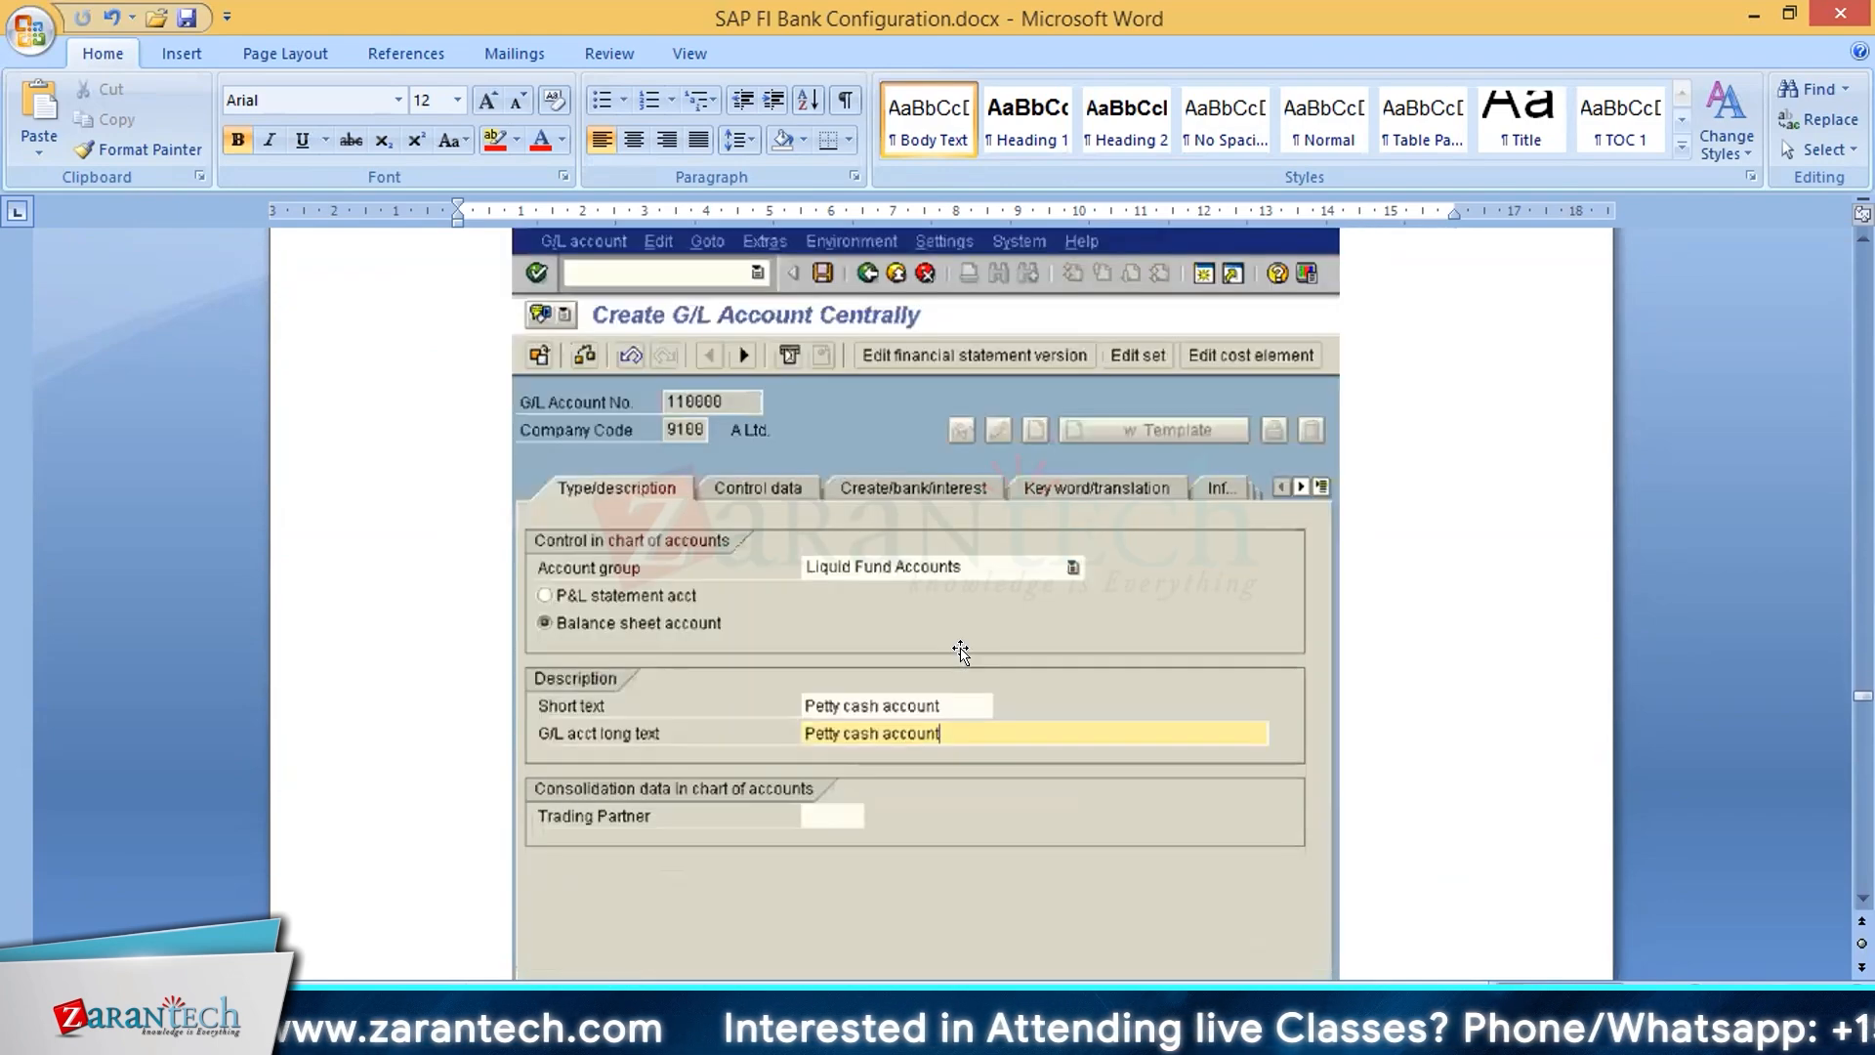
{"action": "scroll", "coordinate": [961, 651], "scroll_direction": "up", "scroll_amount": 20}
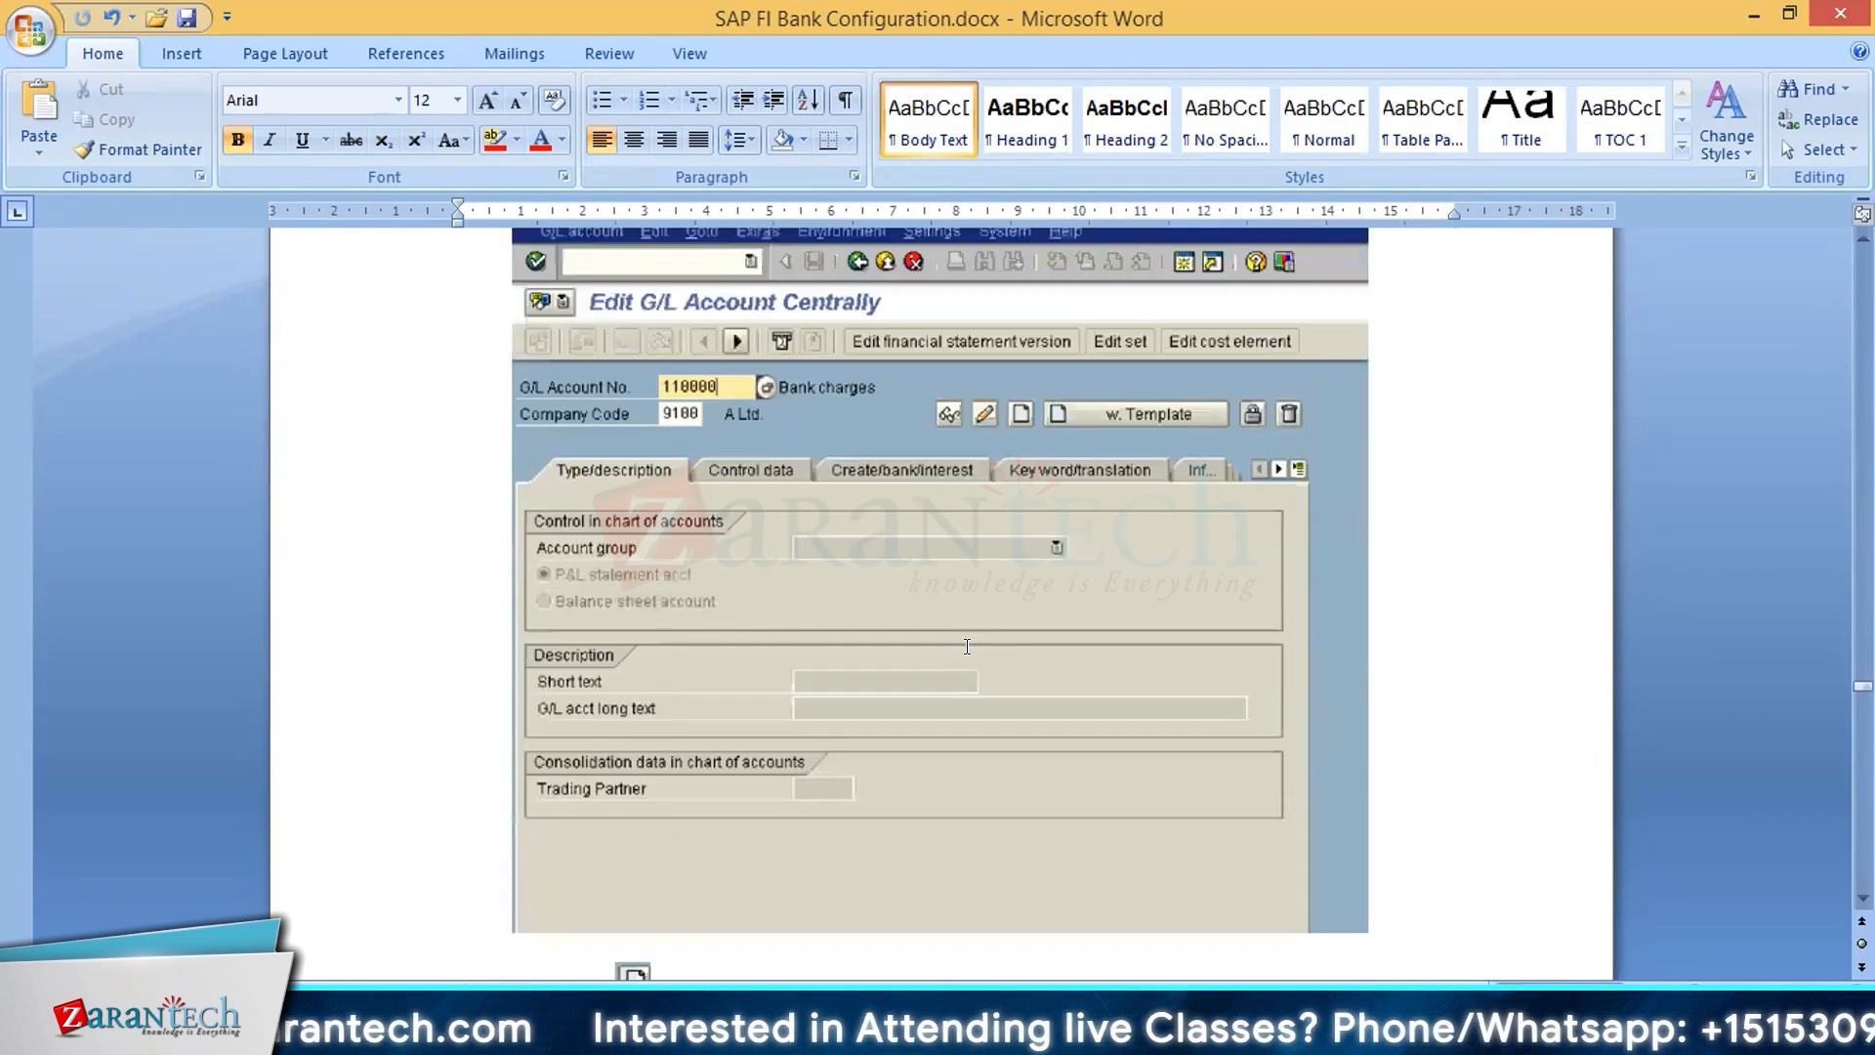
{"action": "scroll", "coordinate": [966, 647], "scroll_direction": "up", "scroll_amount": 8}
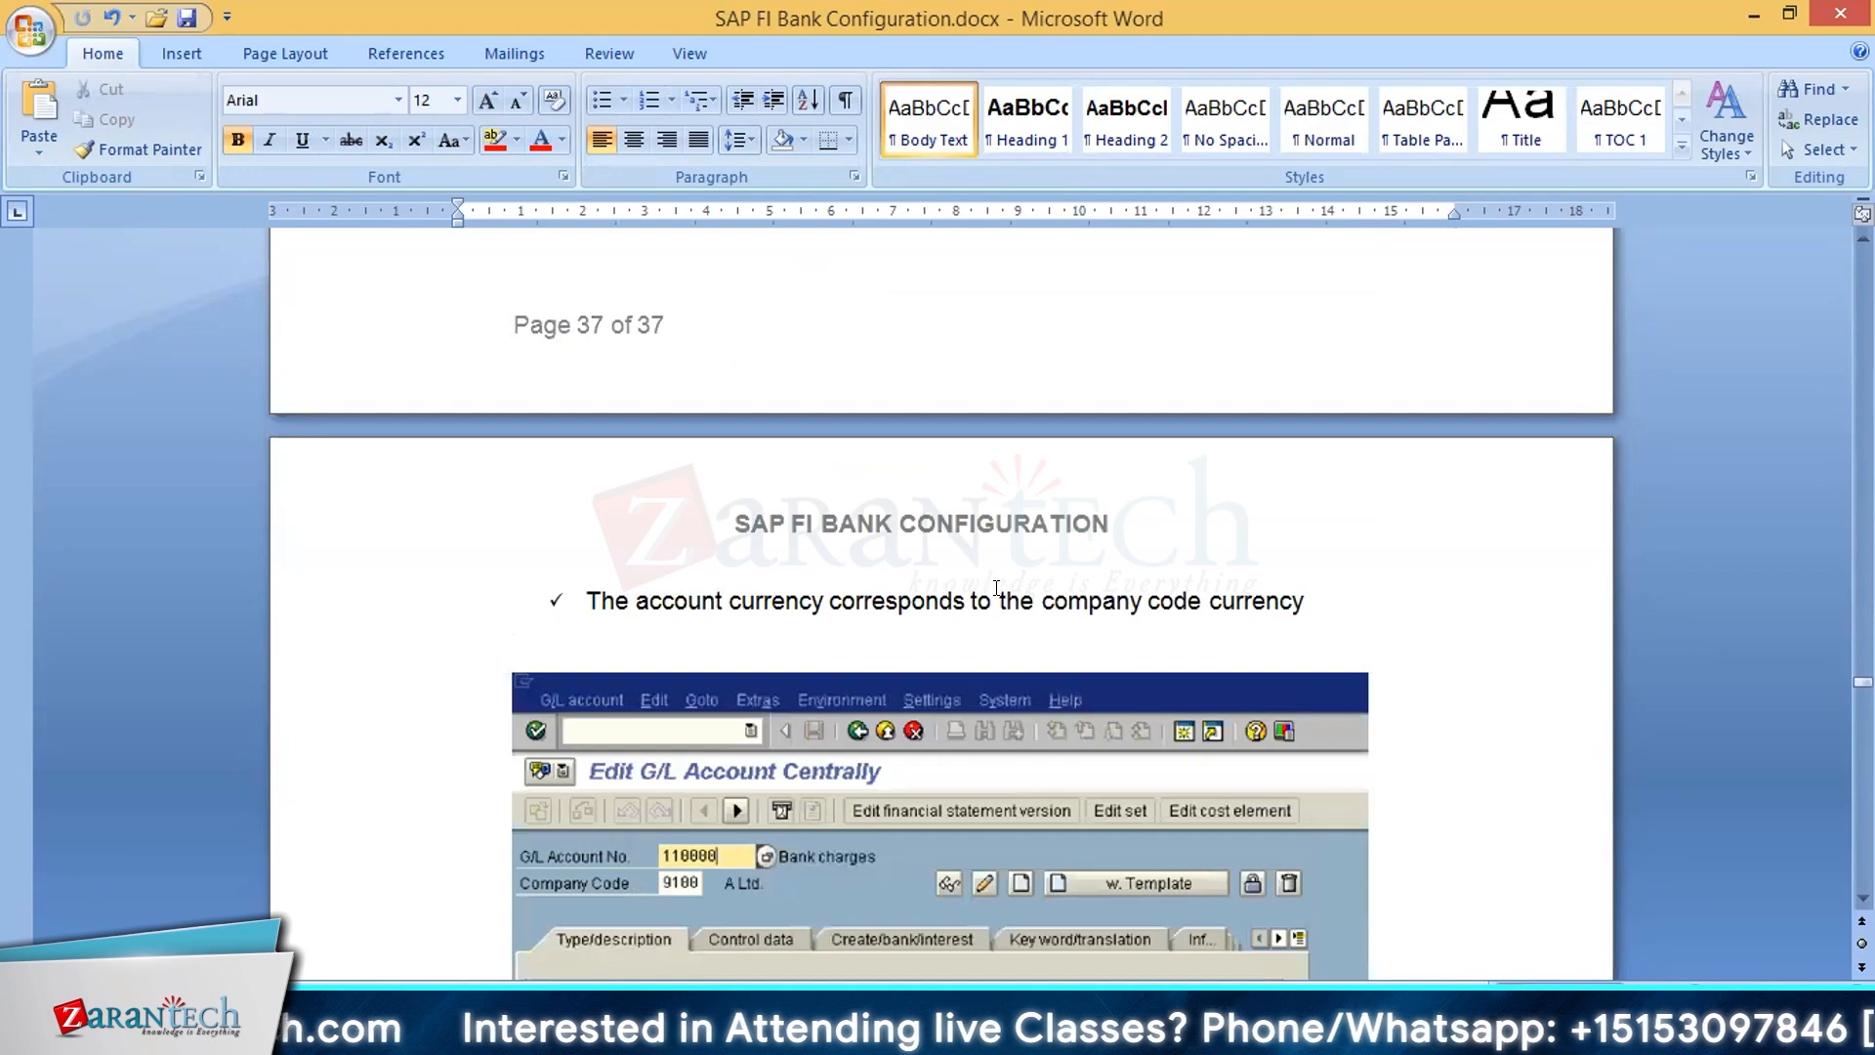
{"action": "scroll", "coordinate": [996, 587], "scroll_direction": "down", "scroll_amount": 20}
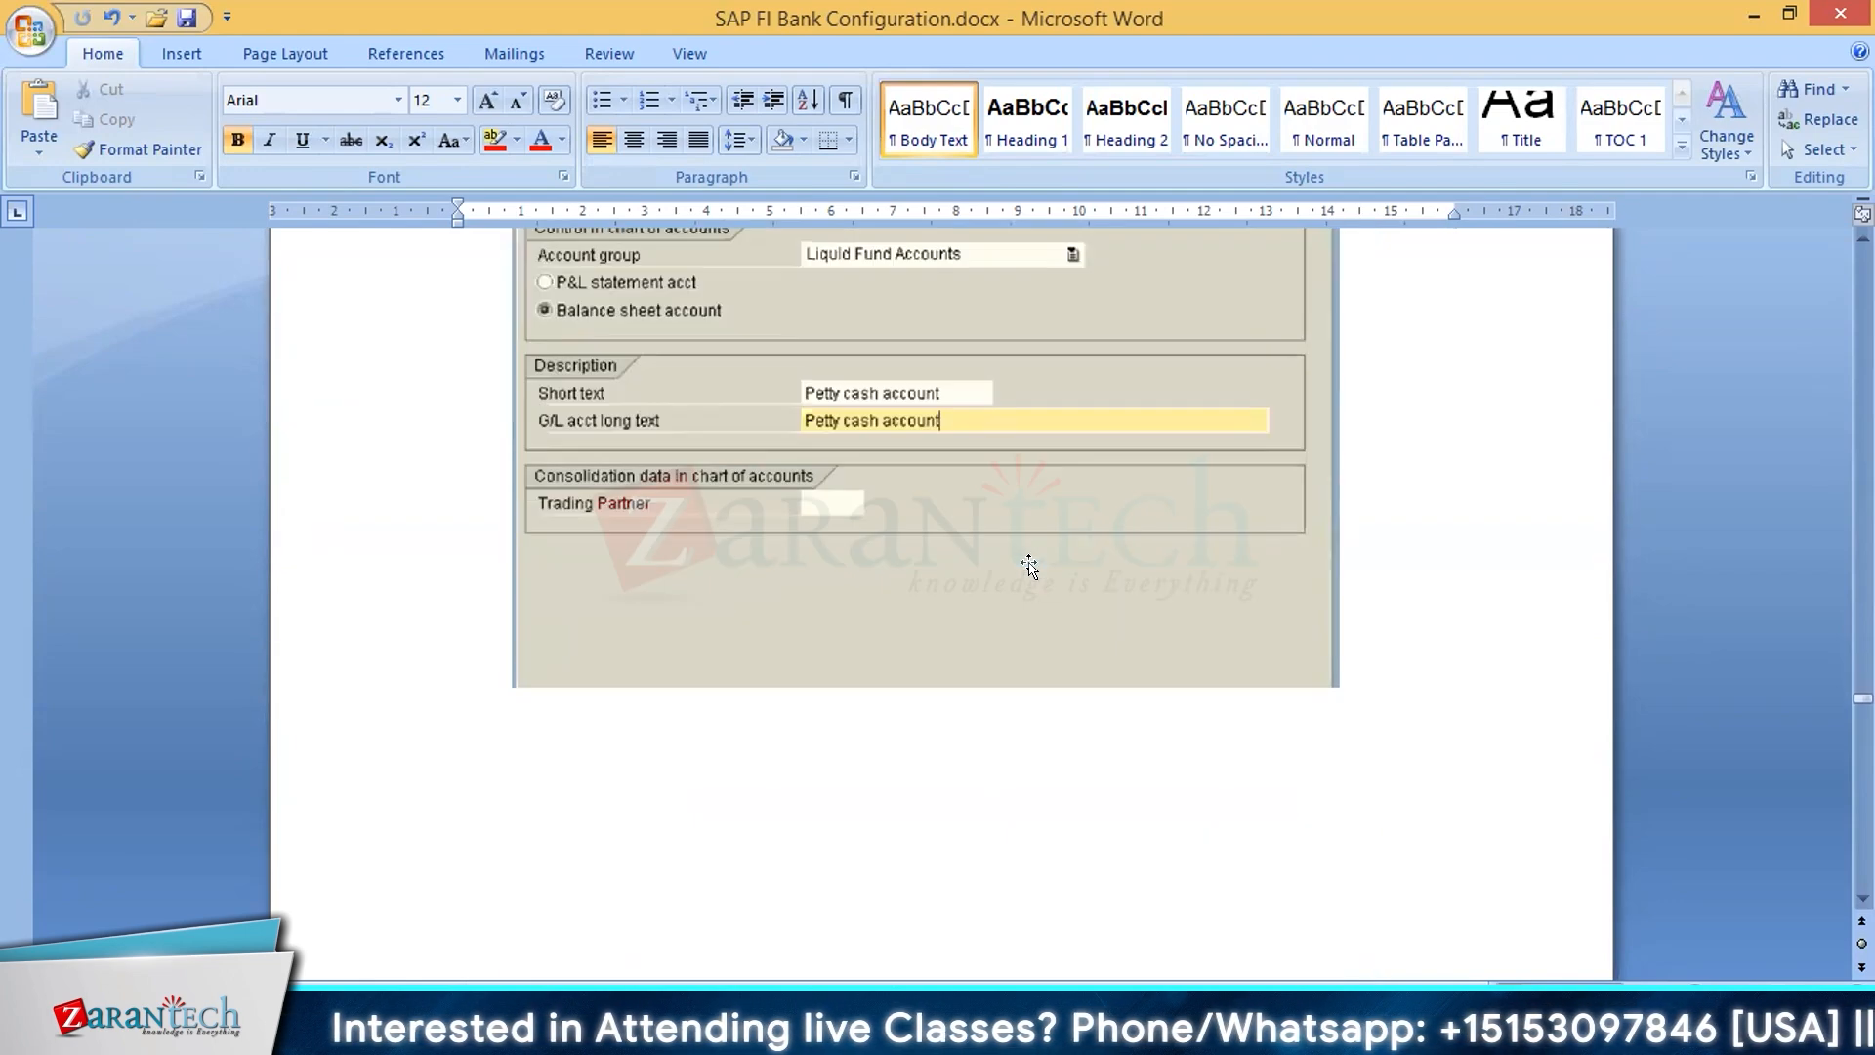
{"action": "scroll", "coordinate": [1029, 564], "scroll_direction": "down", "scroll_amount": 20}
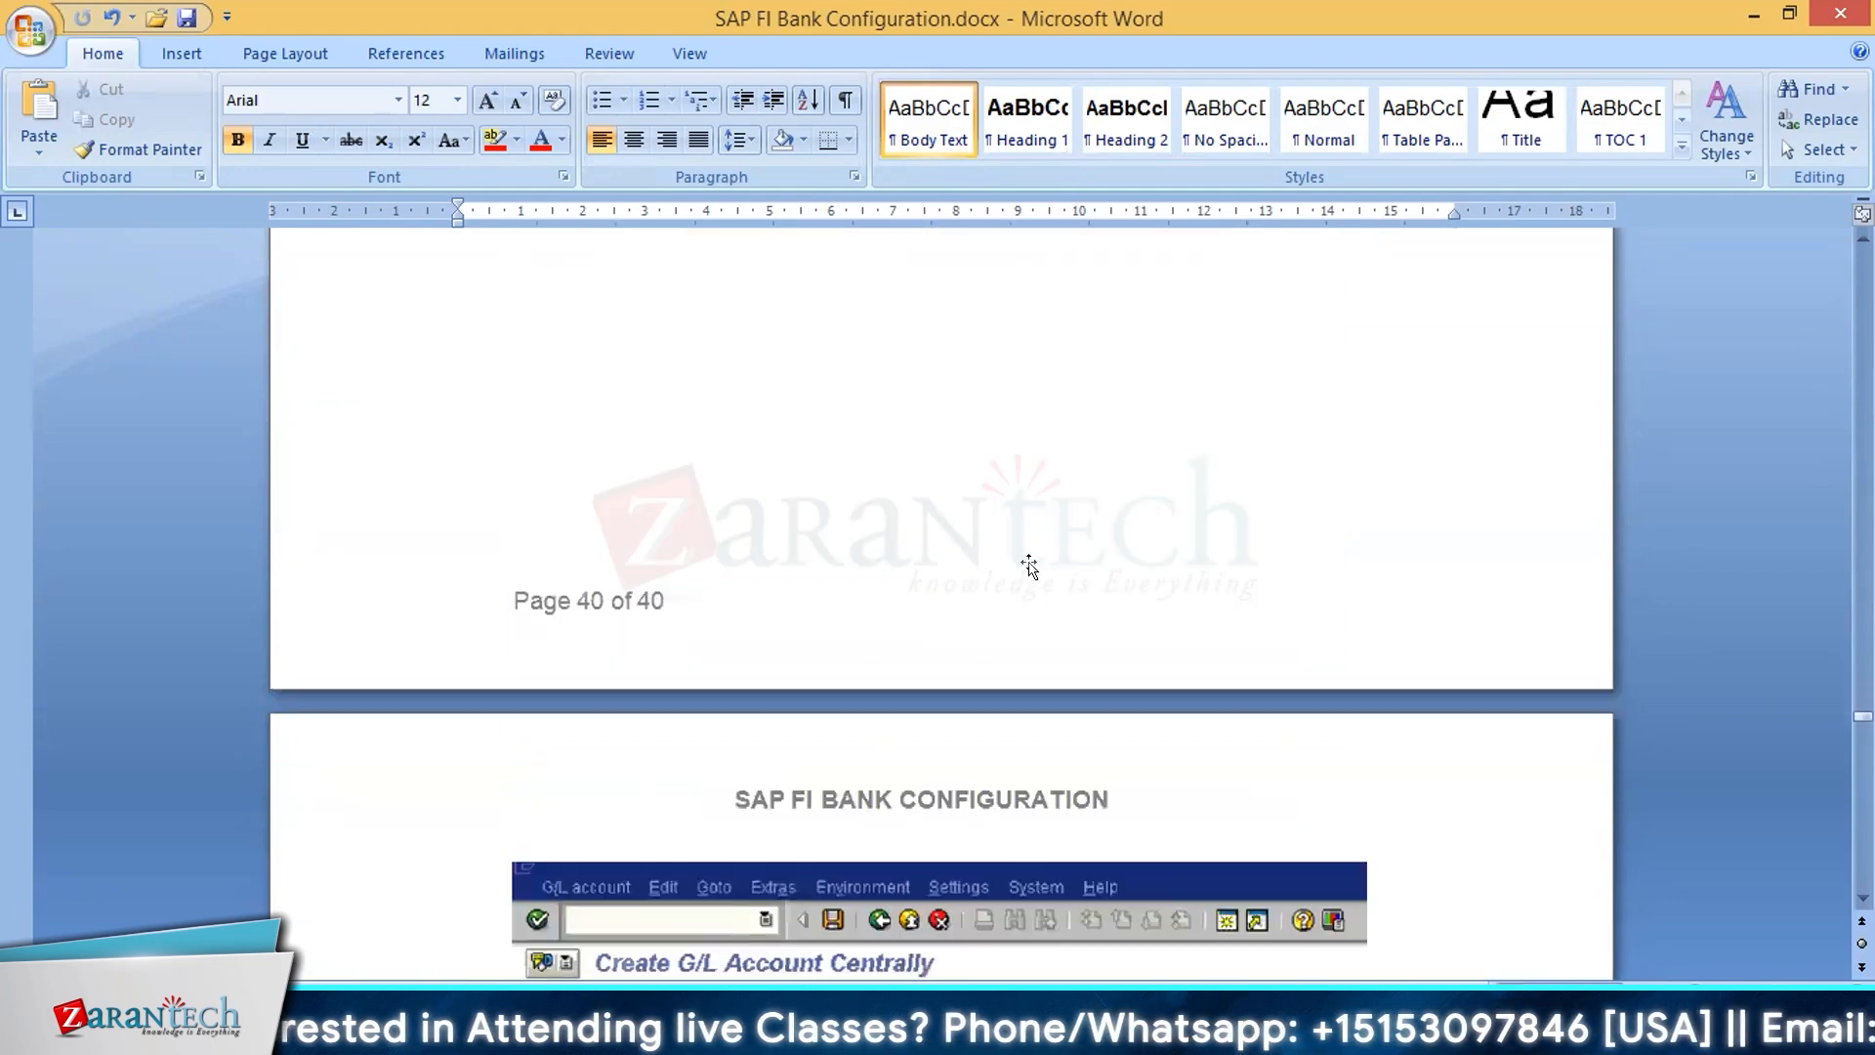
{"action": "scroll", "coordinate": [1029, 564], "scroll_direction": "down", "scroll_amount": 20}
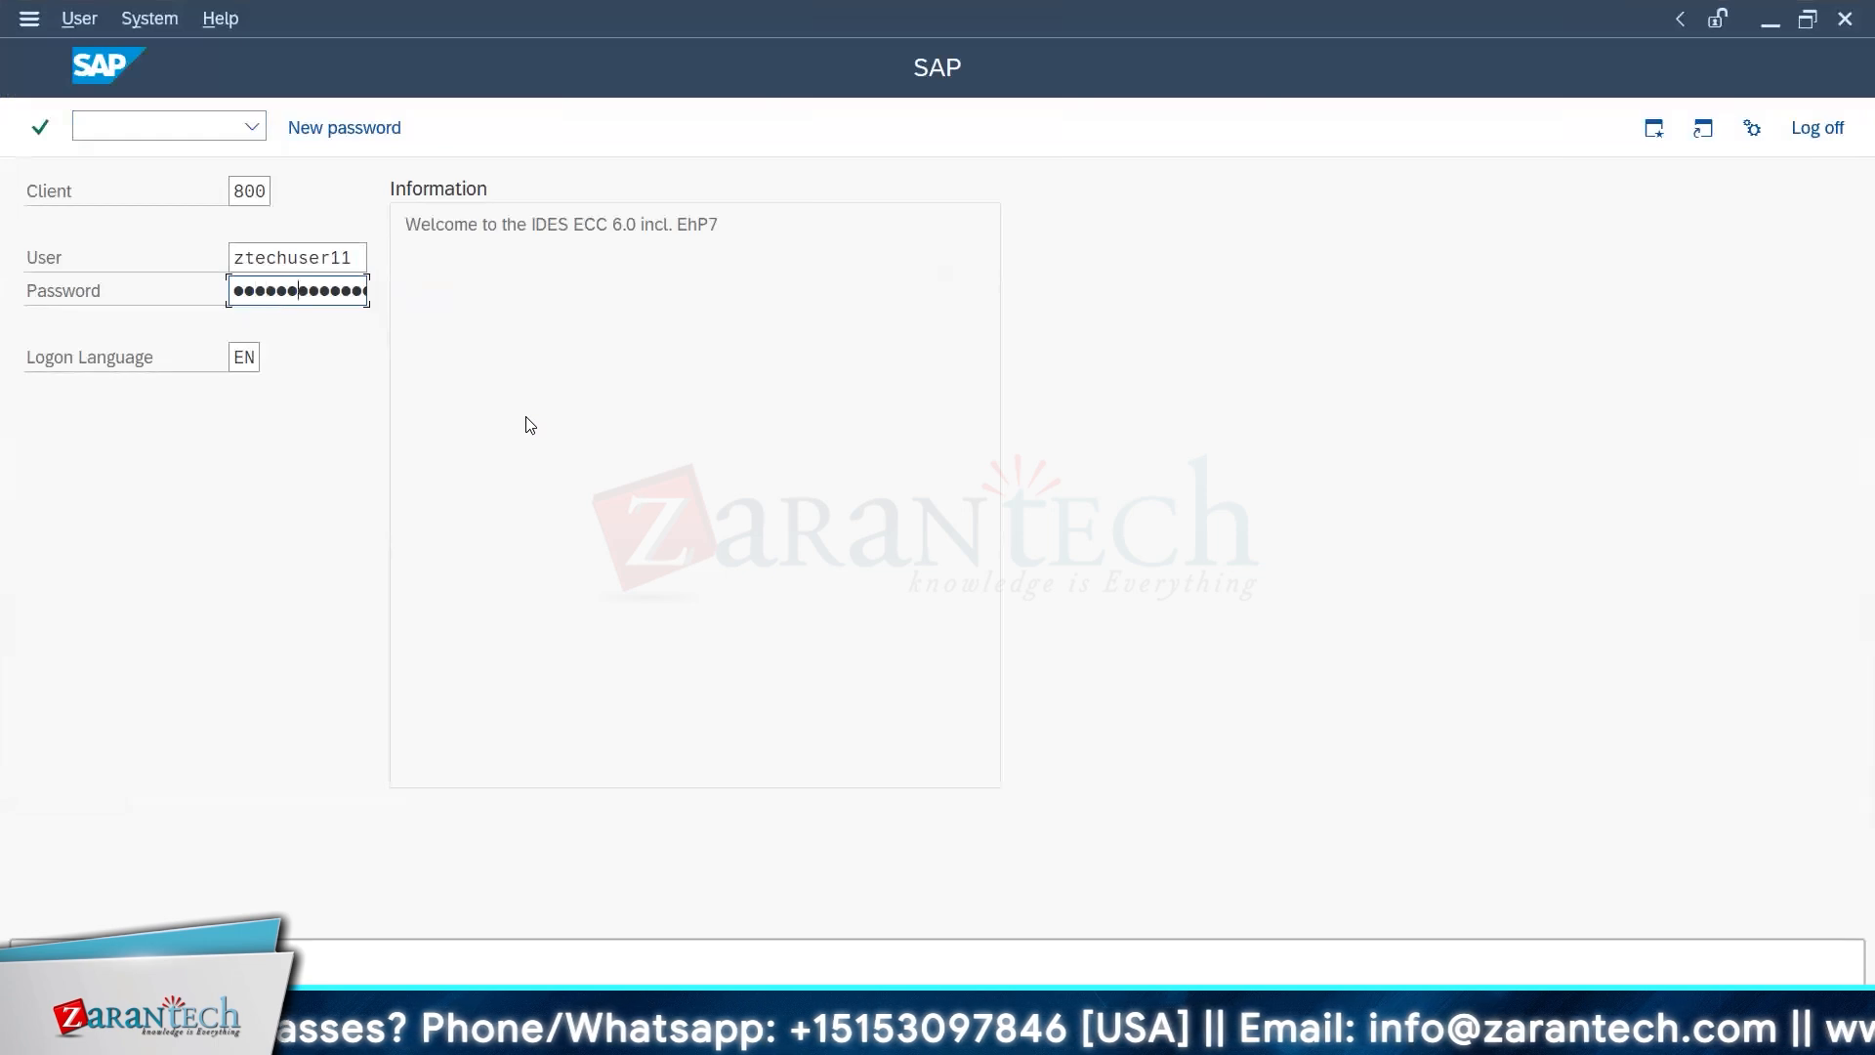
Step: Log on to SAP client 800 and bring up the Customizing Implementation Guide with transaction spro
{"action": "key", "text": "Return"}
{"action": "type", "text": "spro"}
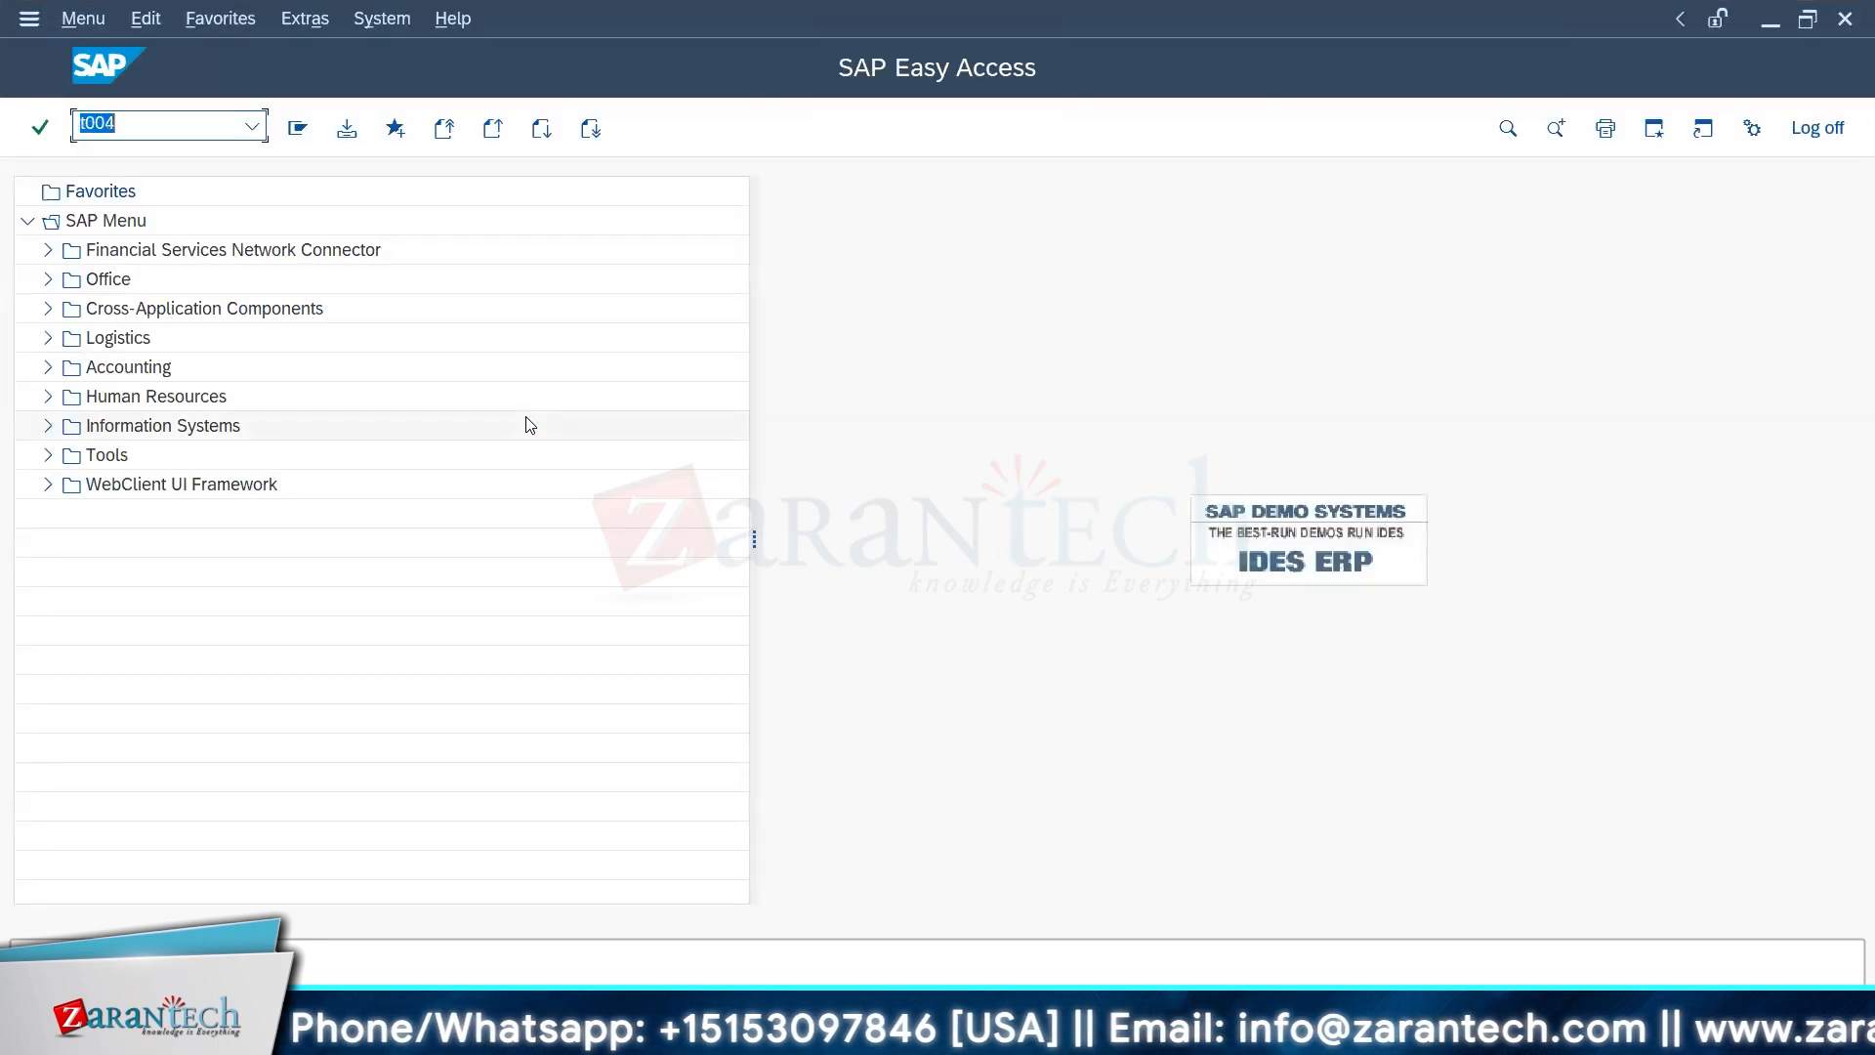
{"action": "key", "text": "Return"}
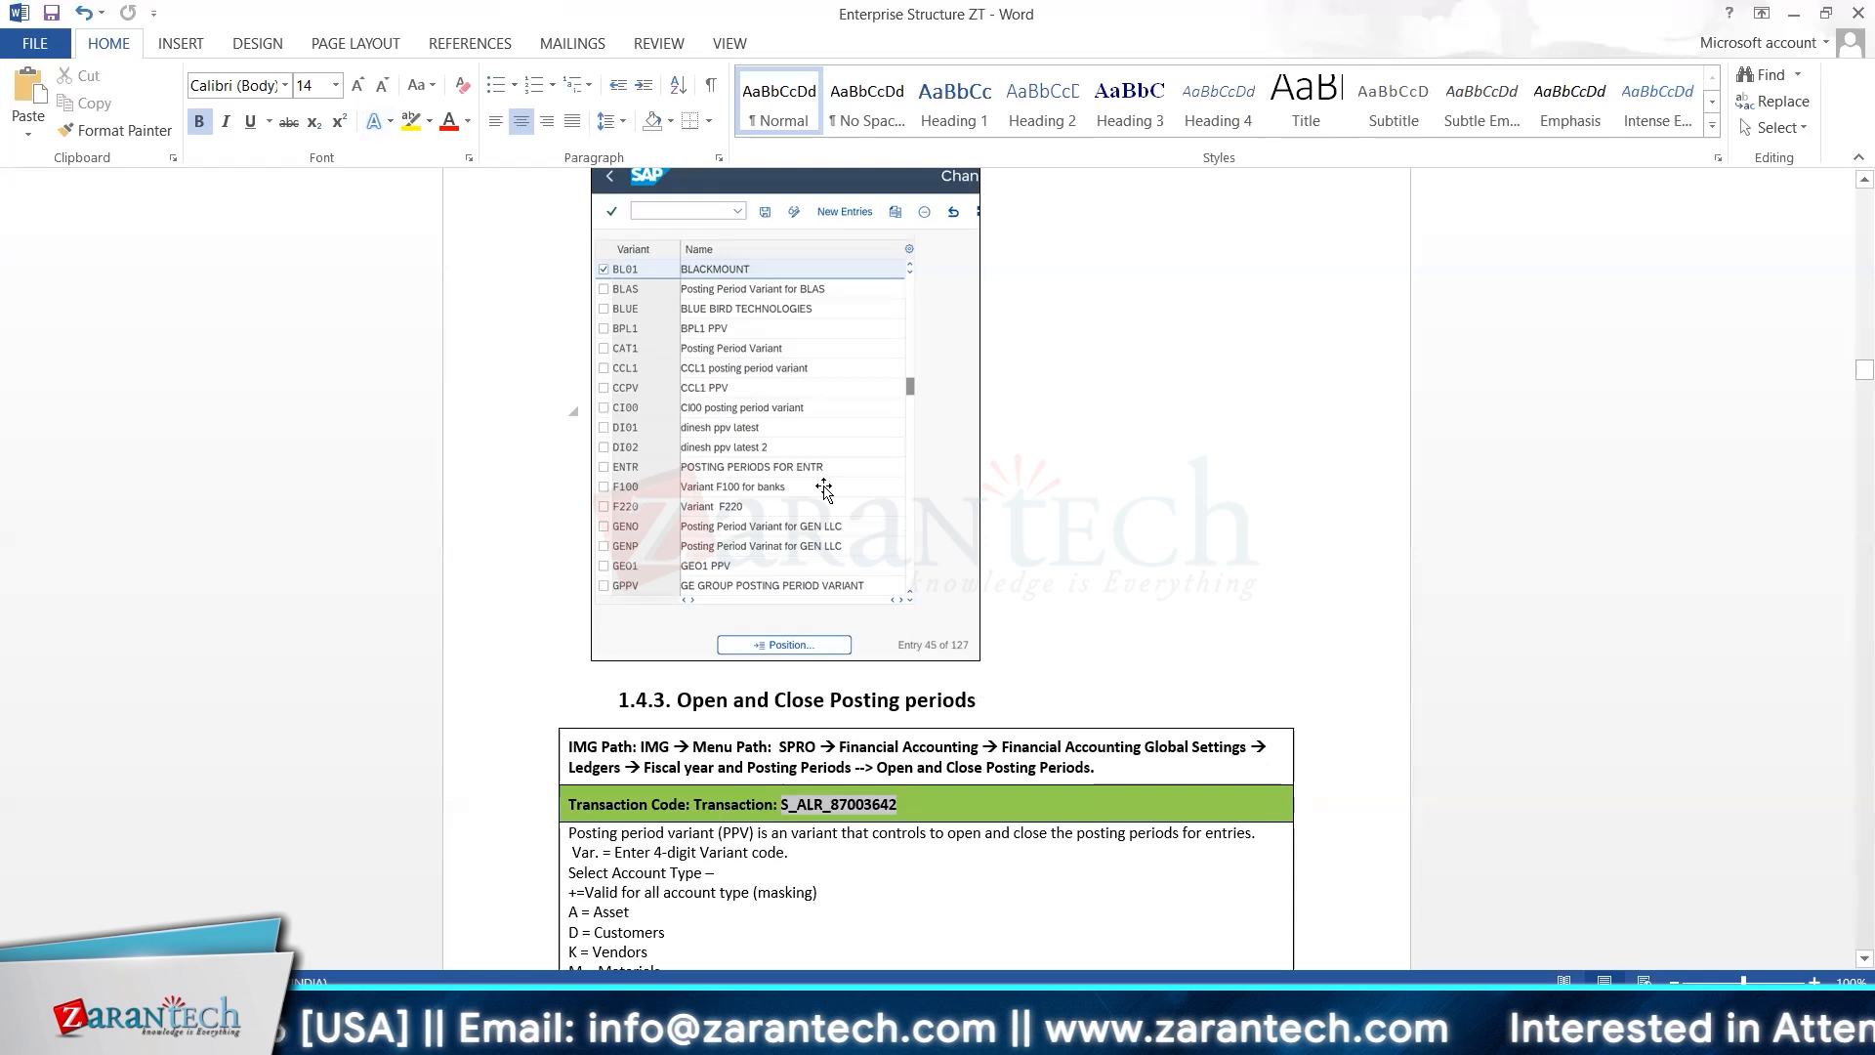
{"action": "key", "text": "alt+Tab"}
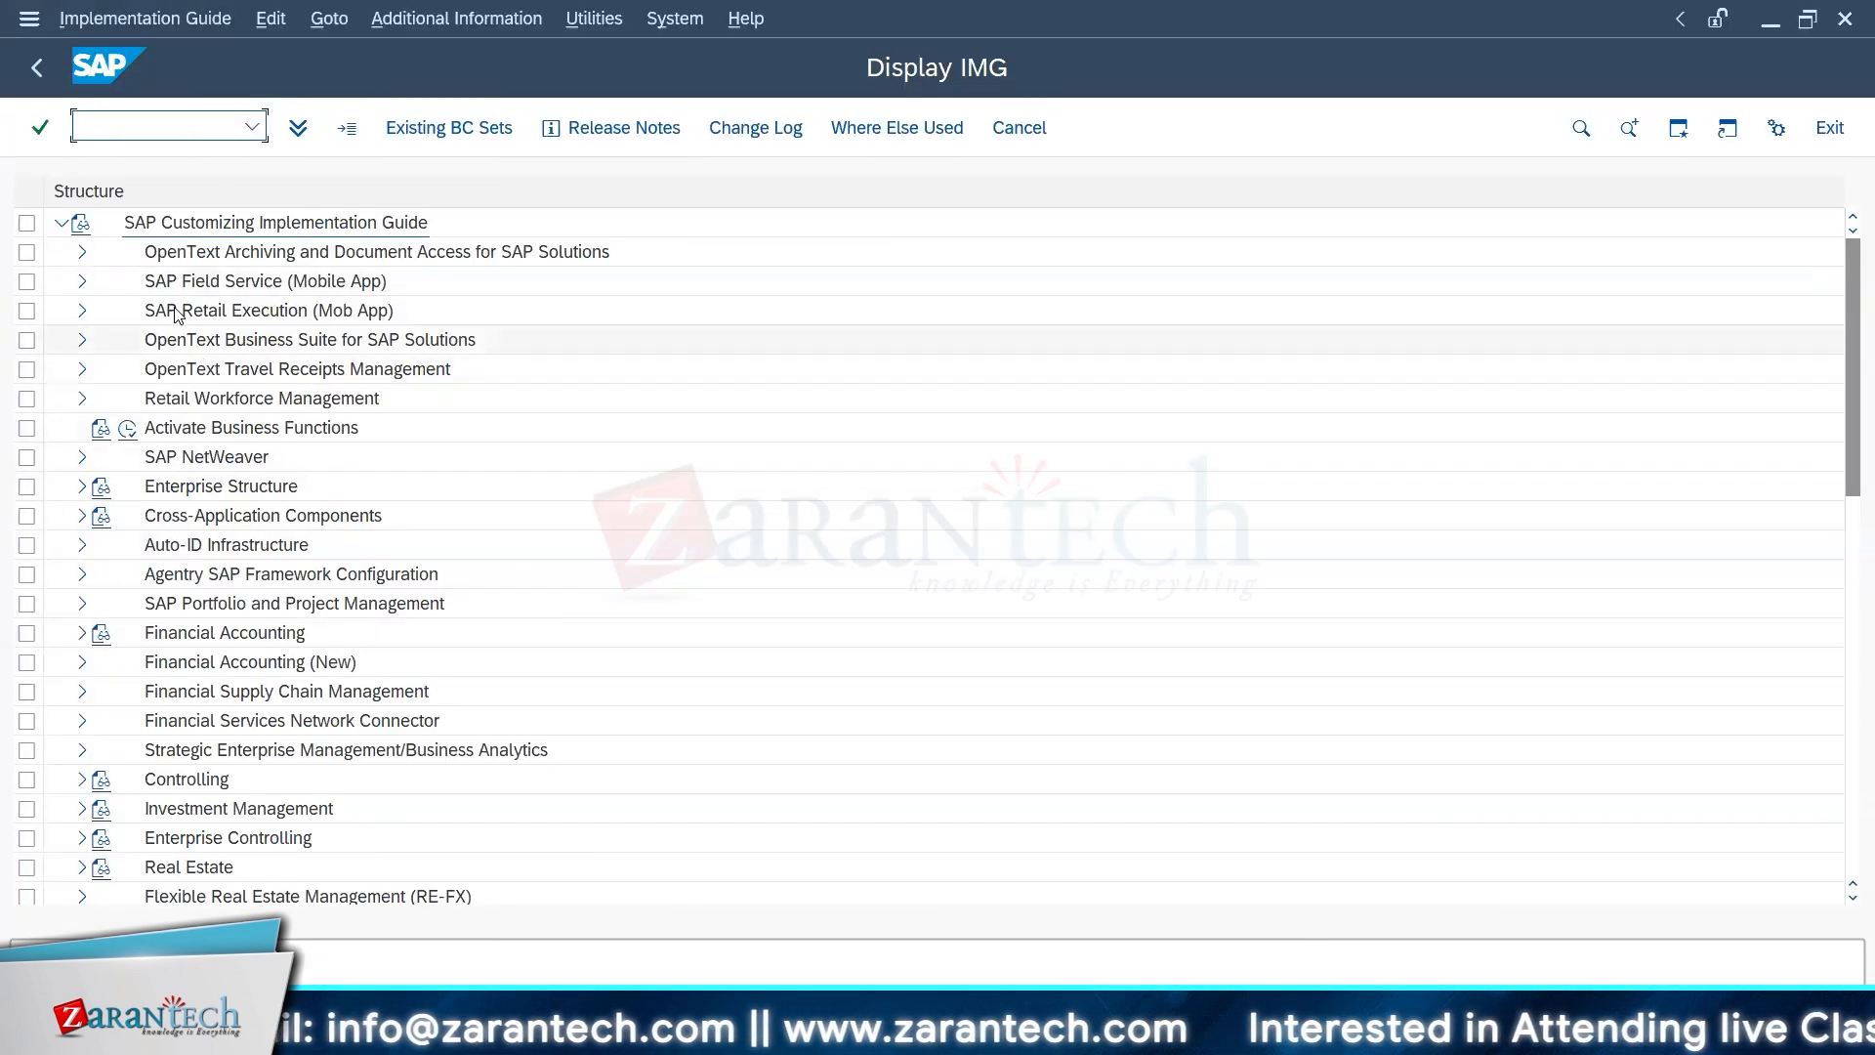
Step: Expand Enterprise Structure, Definition and Financial Accounting in the IMG, and open the activity Edit, Copy, Delete, Check Company Code
{"action": "left_click", "coordinate": [84, 488]}
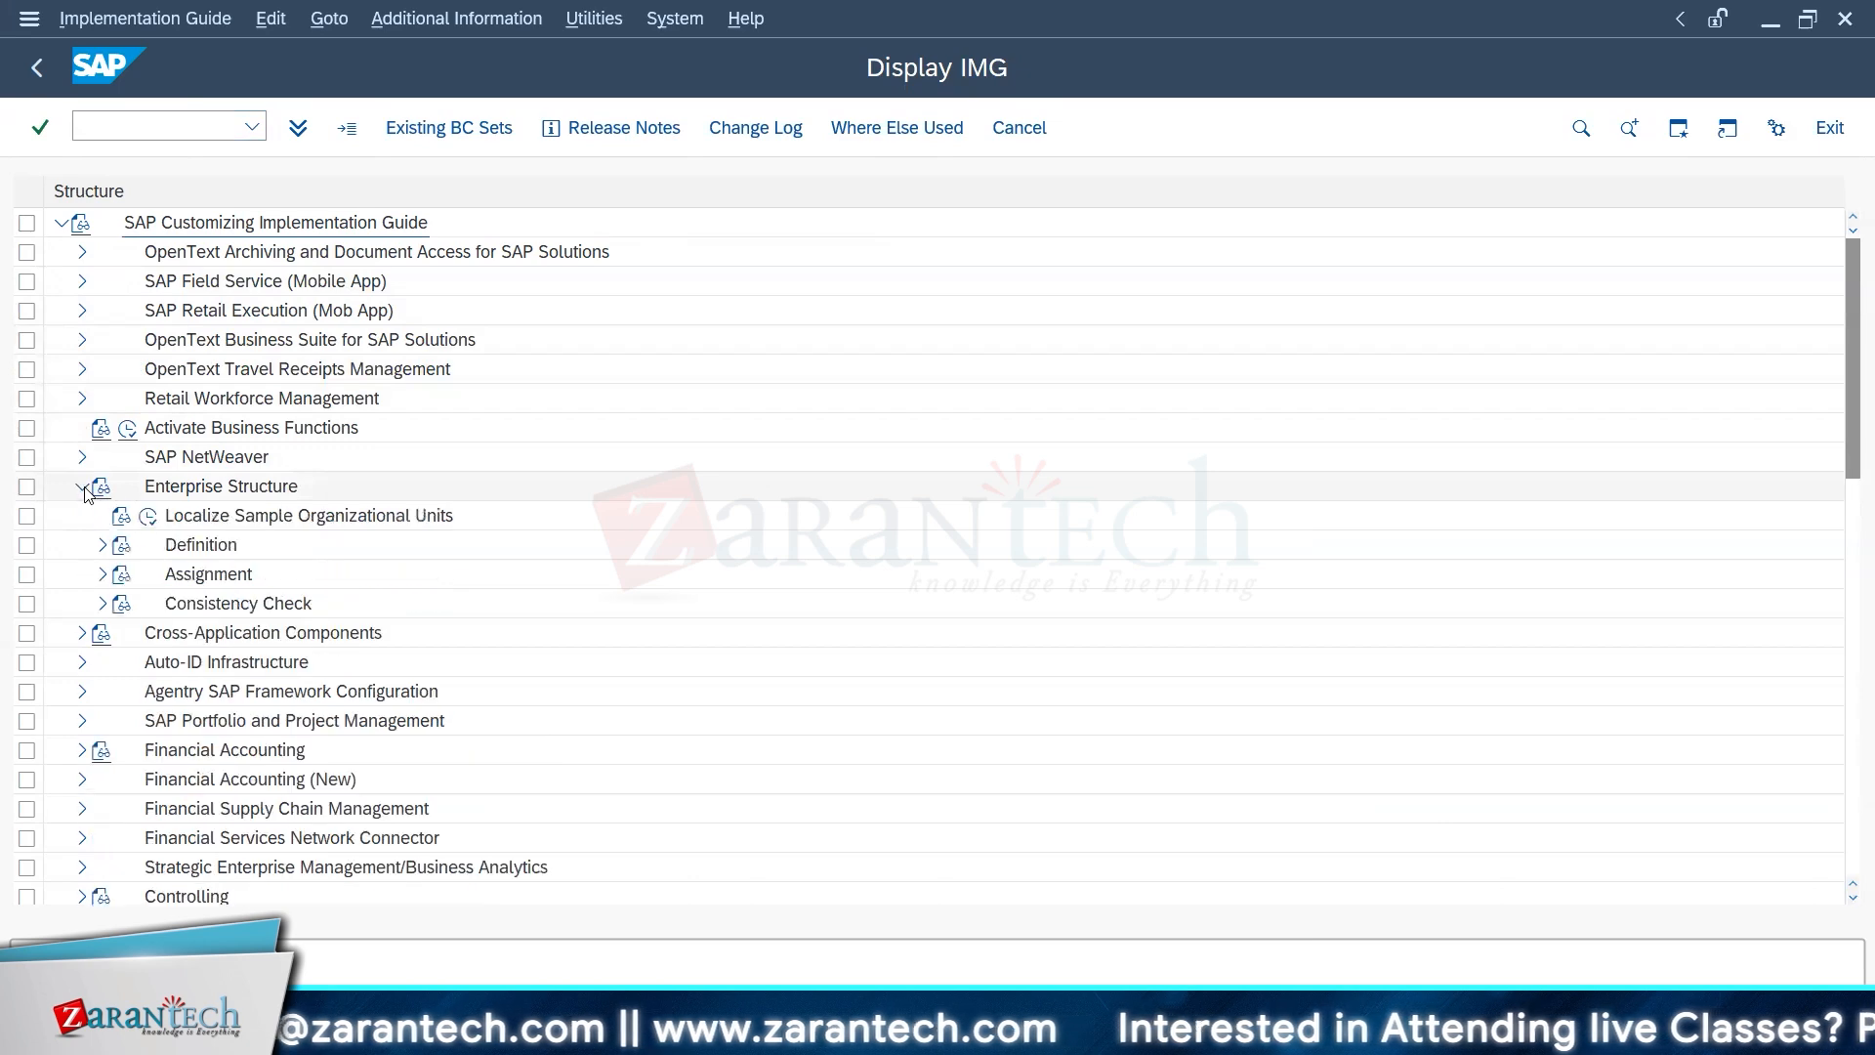
{"action": "left_click", "coordinate": [102, 547]}
{"action": "left_click", "coordinate": [103, 546]}
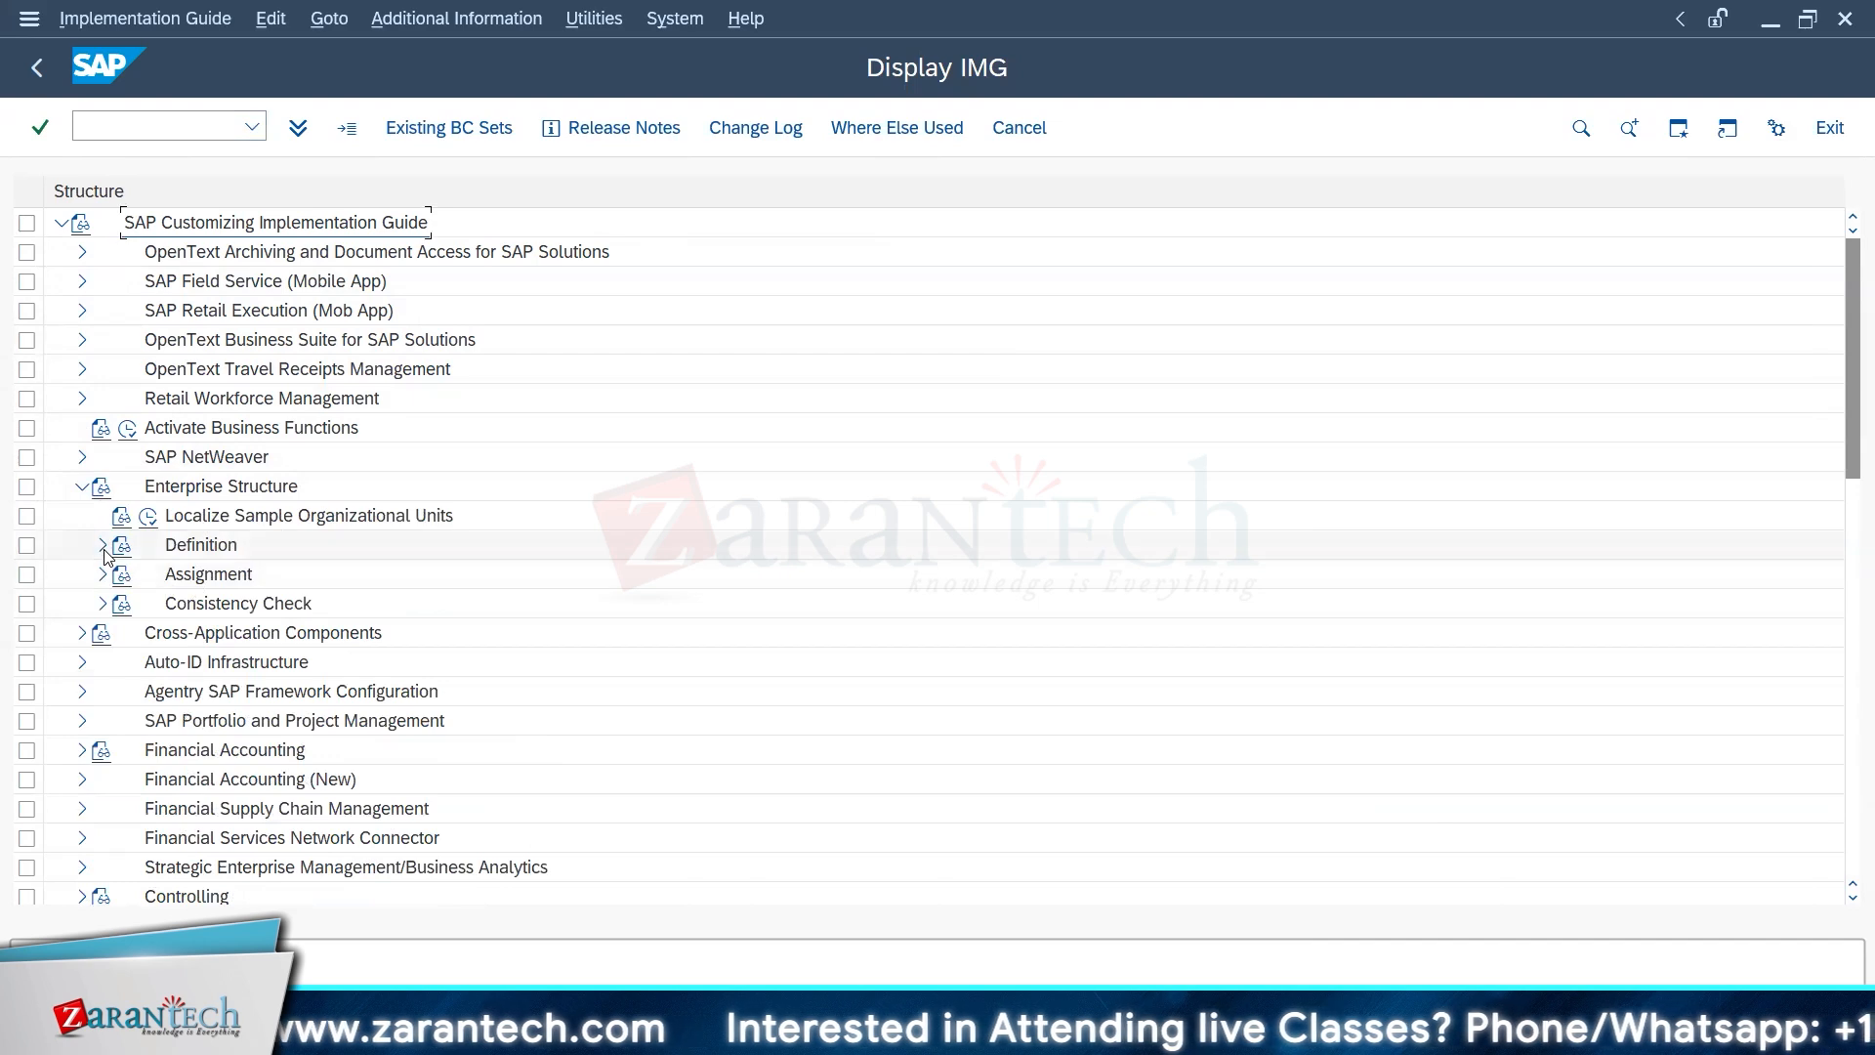
{"action": "left_click", "coordinate": [102, 544]}
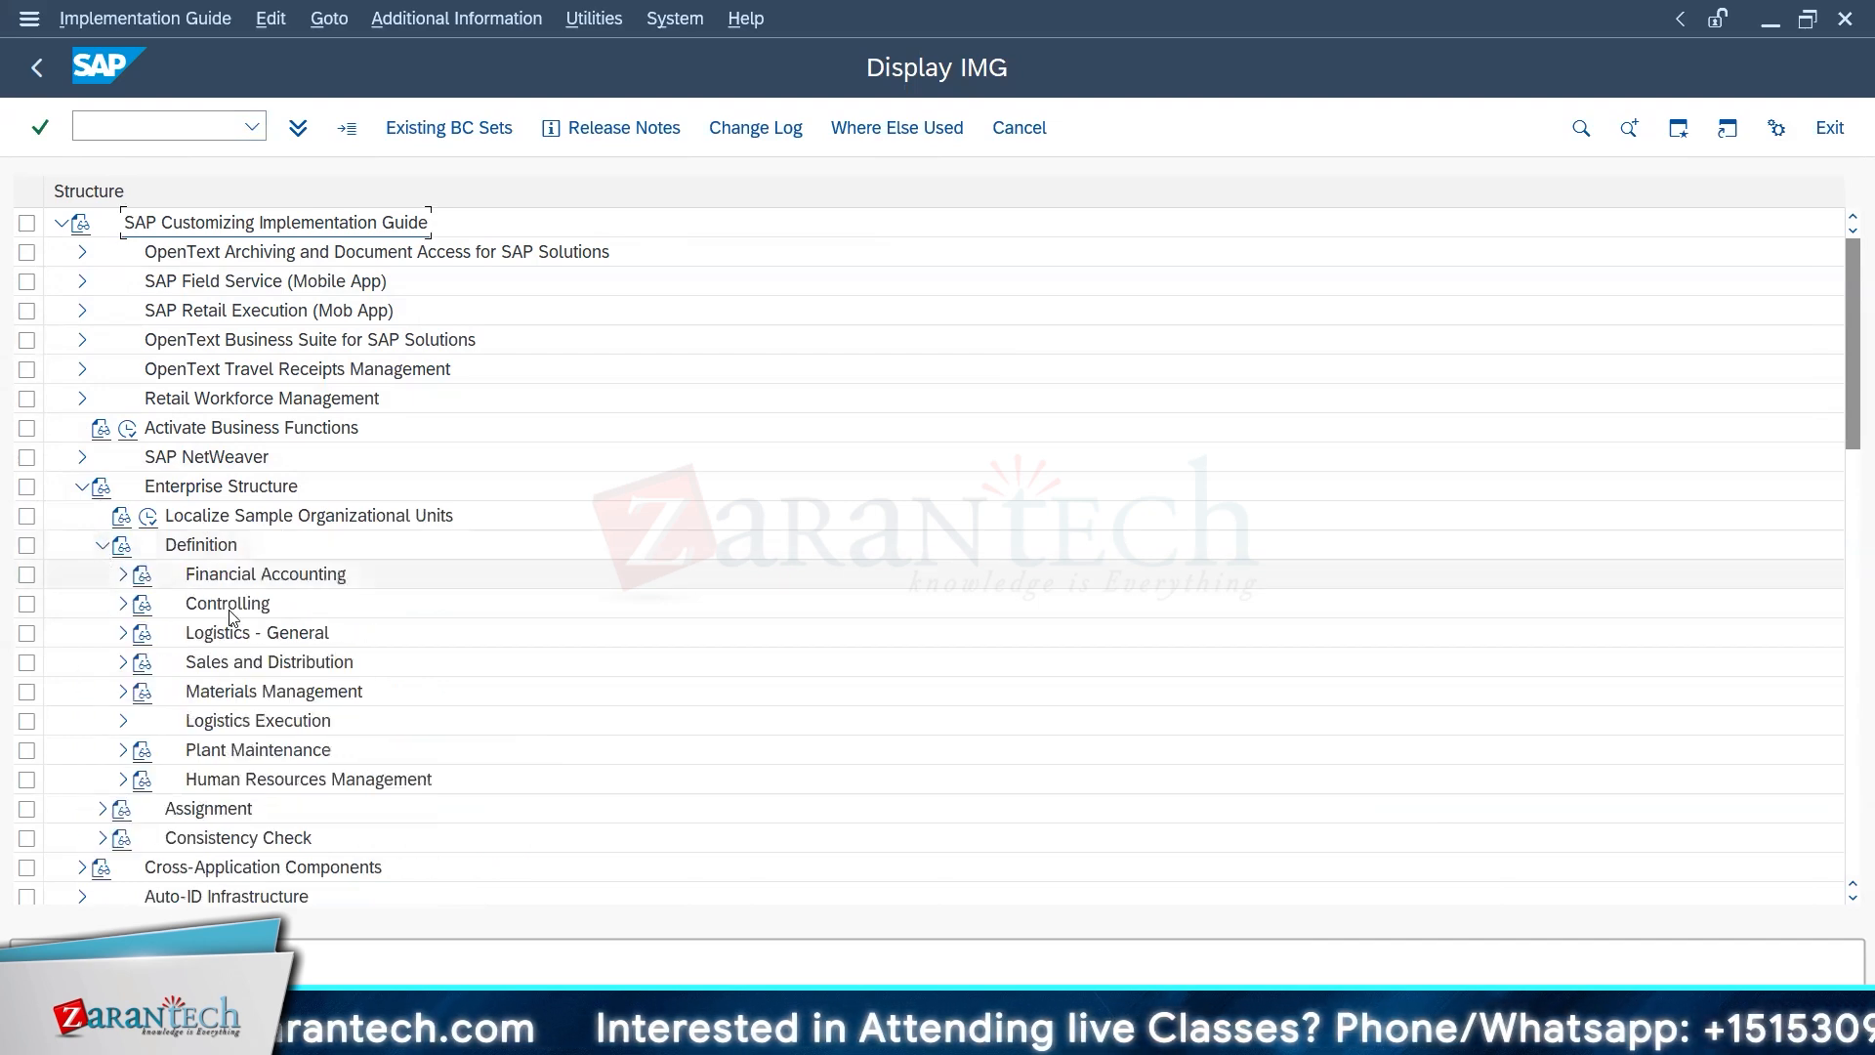
{"action": "left_click", "coordinate": [123, 576]}
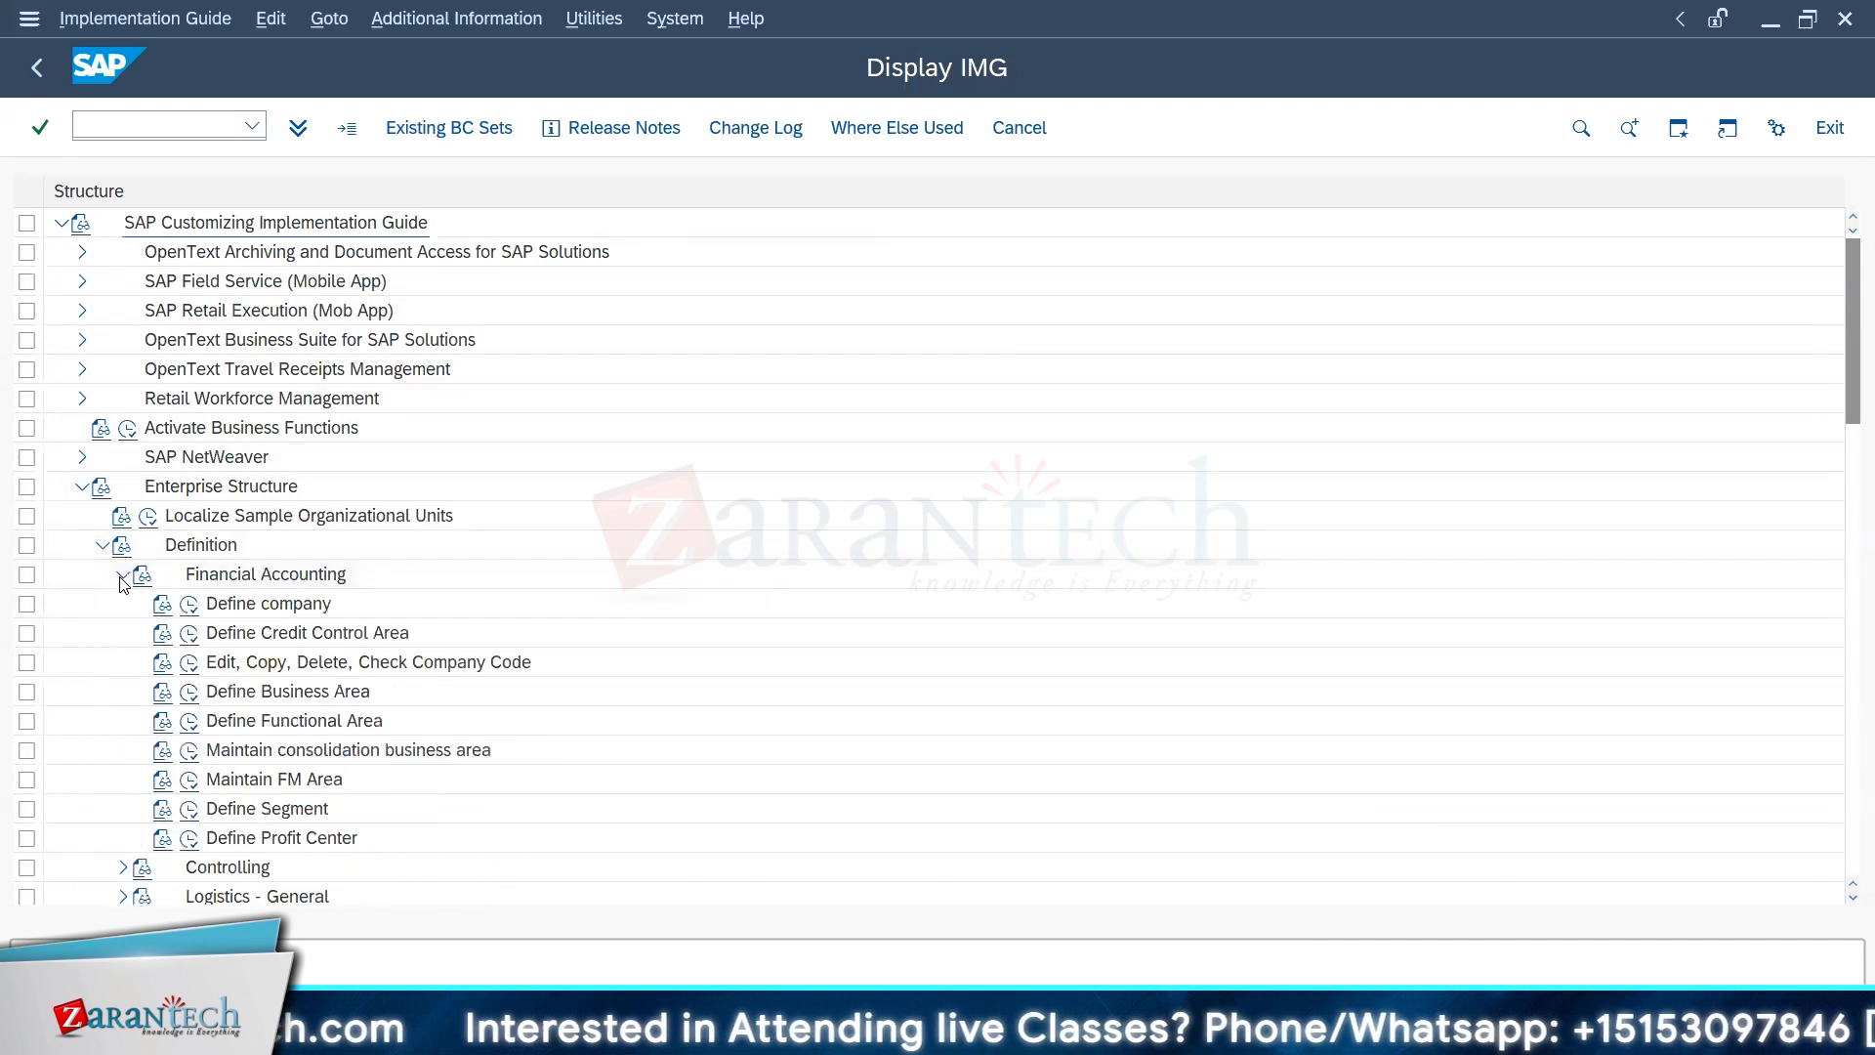
{"action": "left_click", "coordinate": [191, 665]}
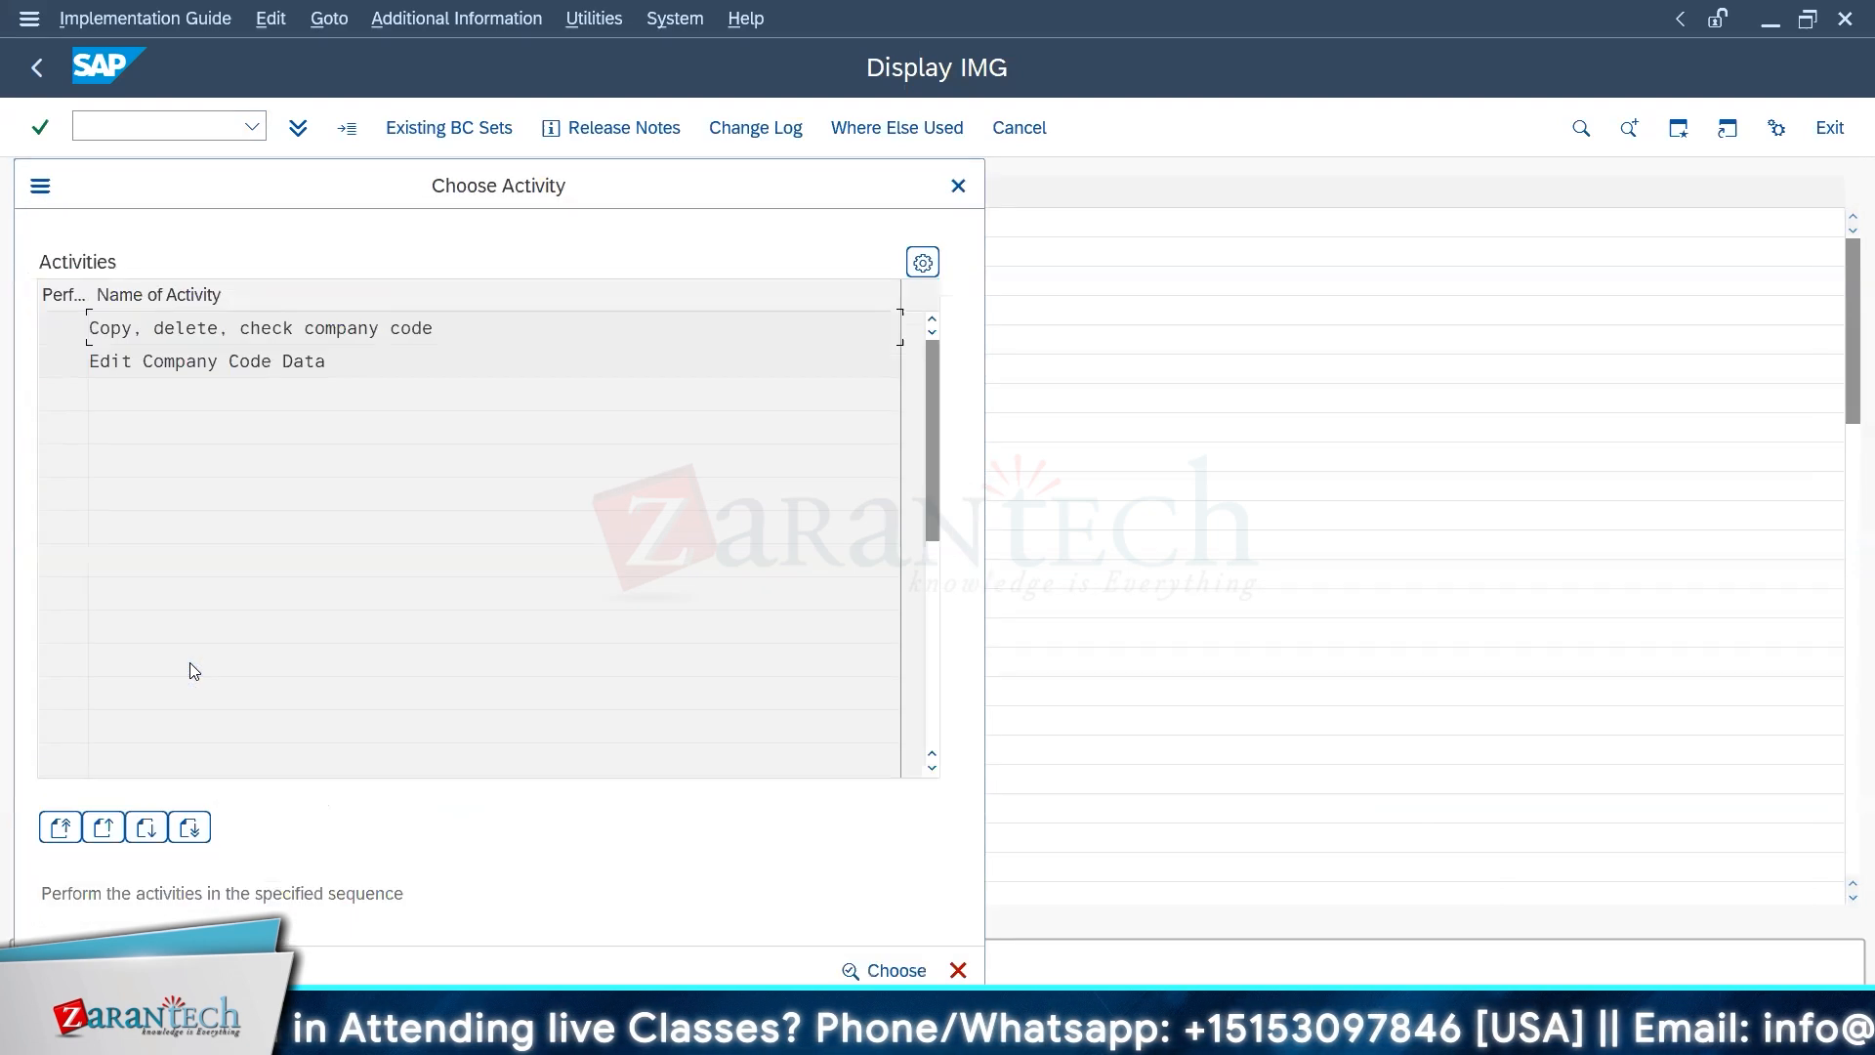
Step: Reopen Edit, Copy, Delete, Check Company Code in the IMG and choose the Edit Company Code Data activity
{"action": "key", "text": "Escape"}
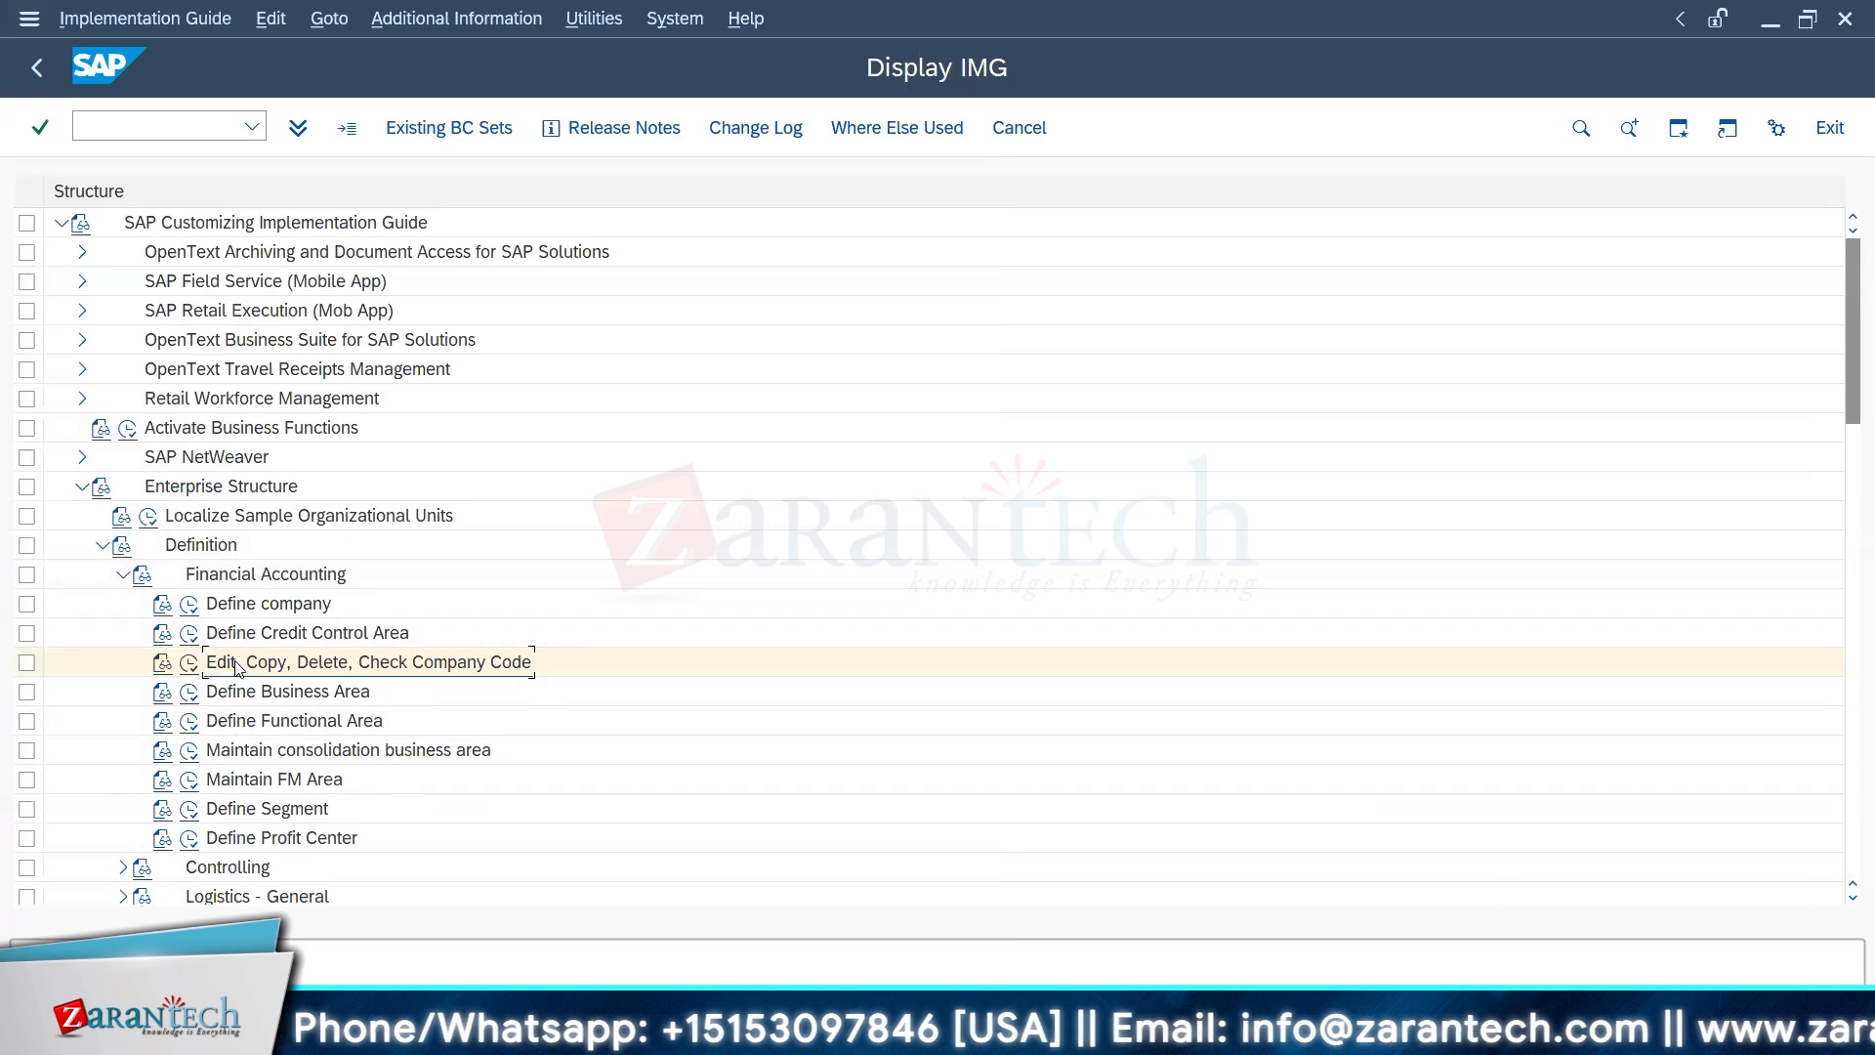
{"action": "left_click", "coordinate": [189, 664]}
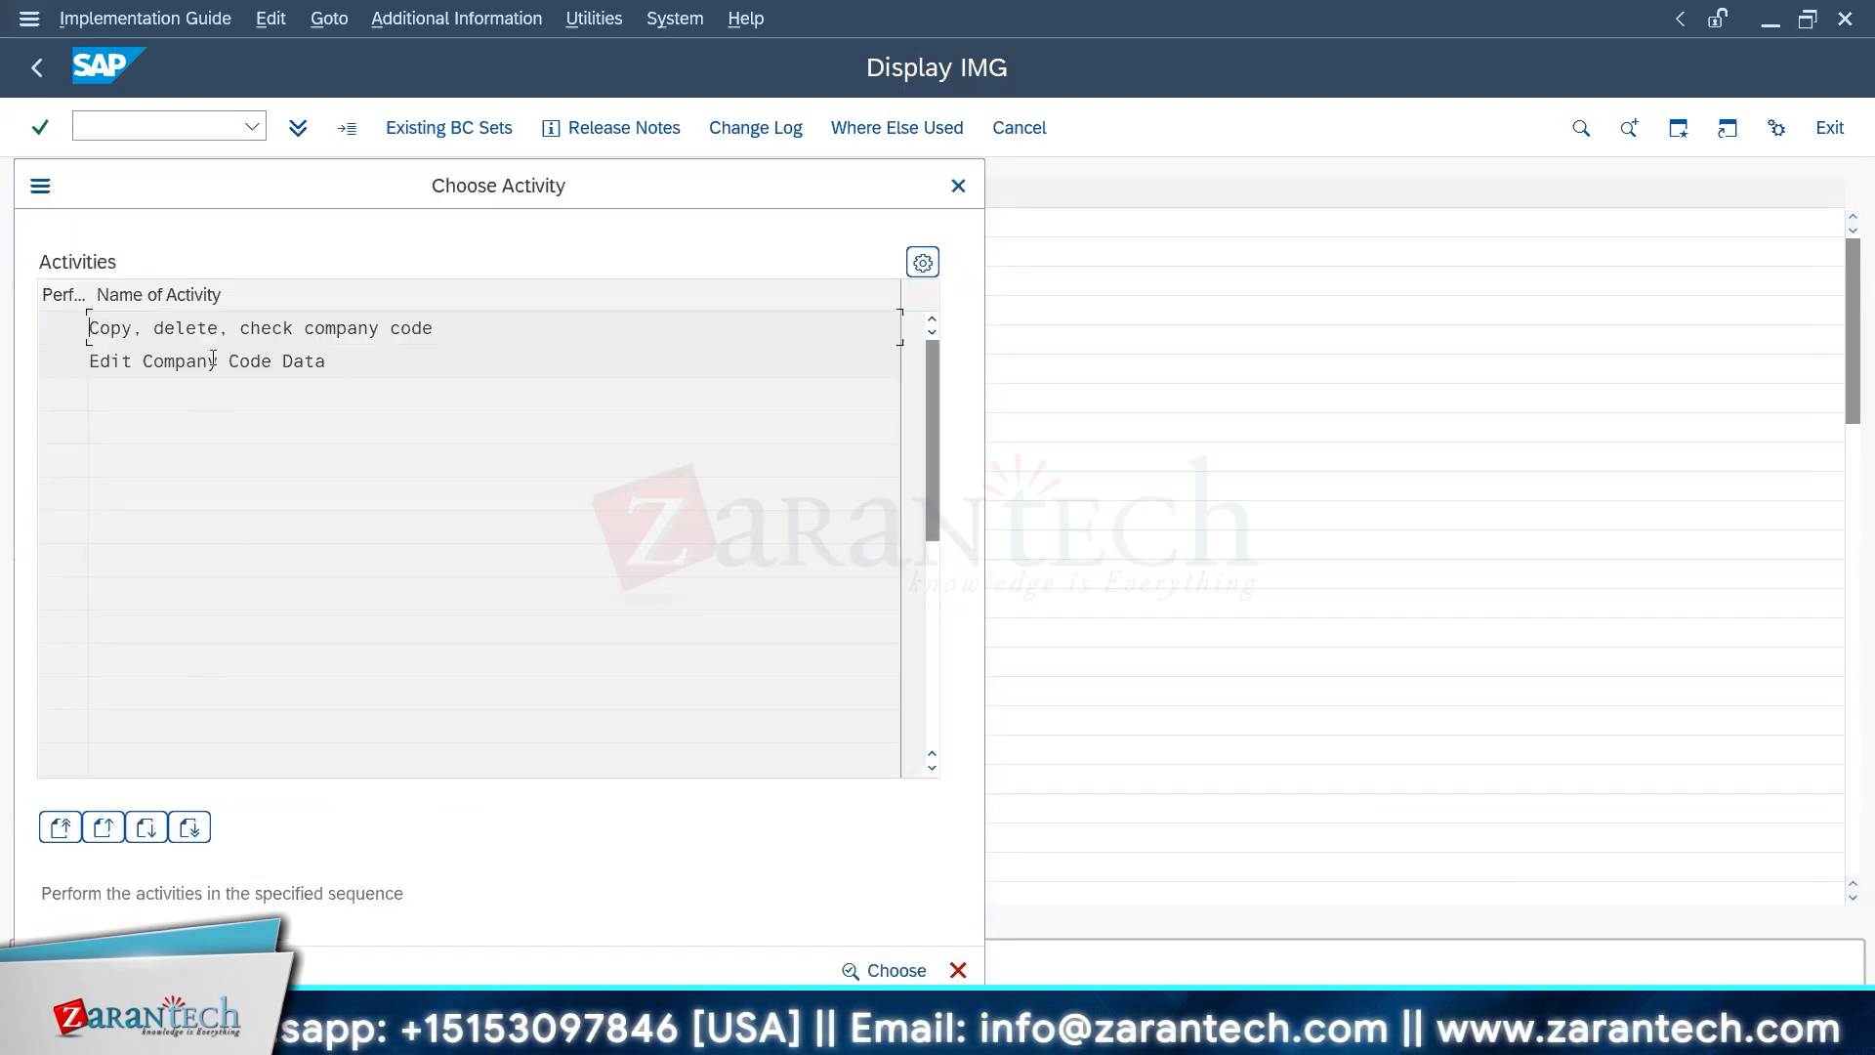
{"action": "double_click", "coordinate": [161, 364]}
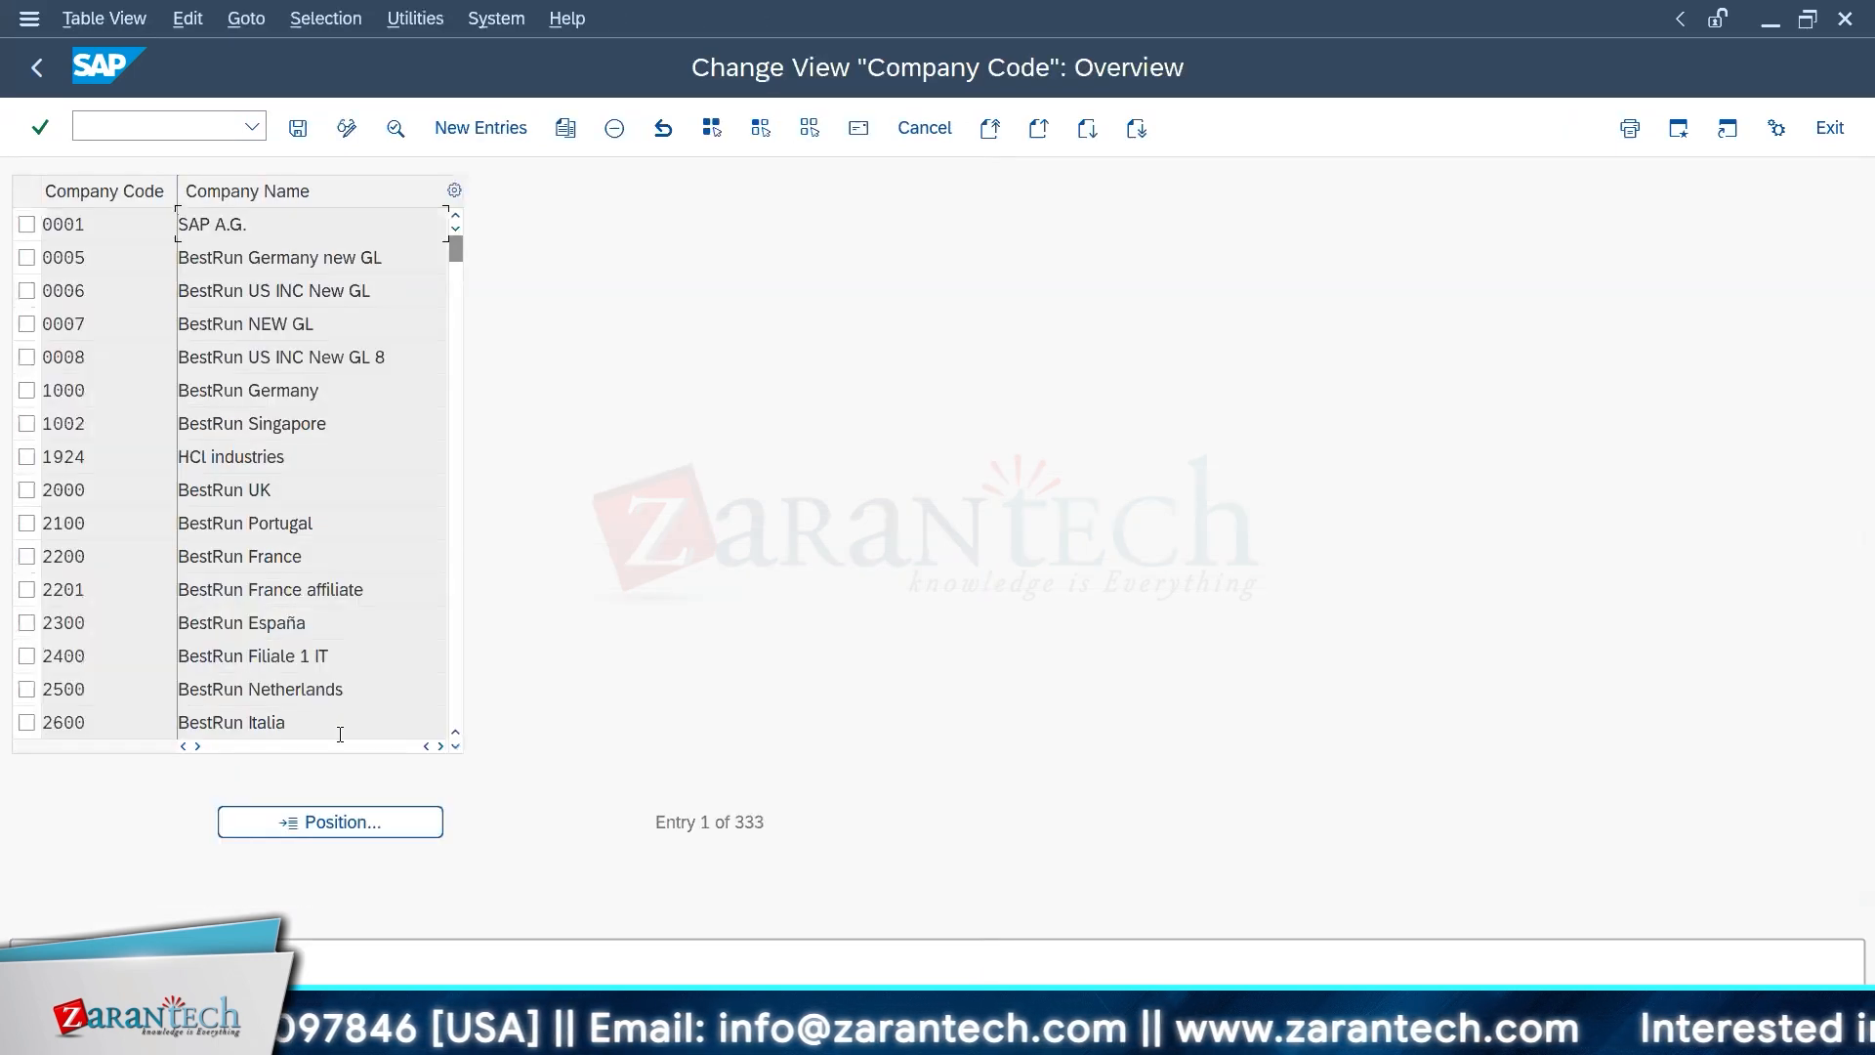
Step: Look up company code BL01 in the company code overview, check the neighbouring entries, and return to the IMG structure
{"action": "left_click", "coordinate": [321, 820]}
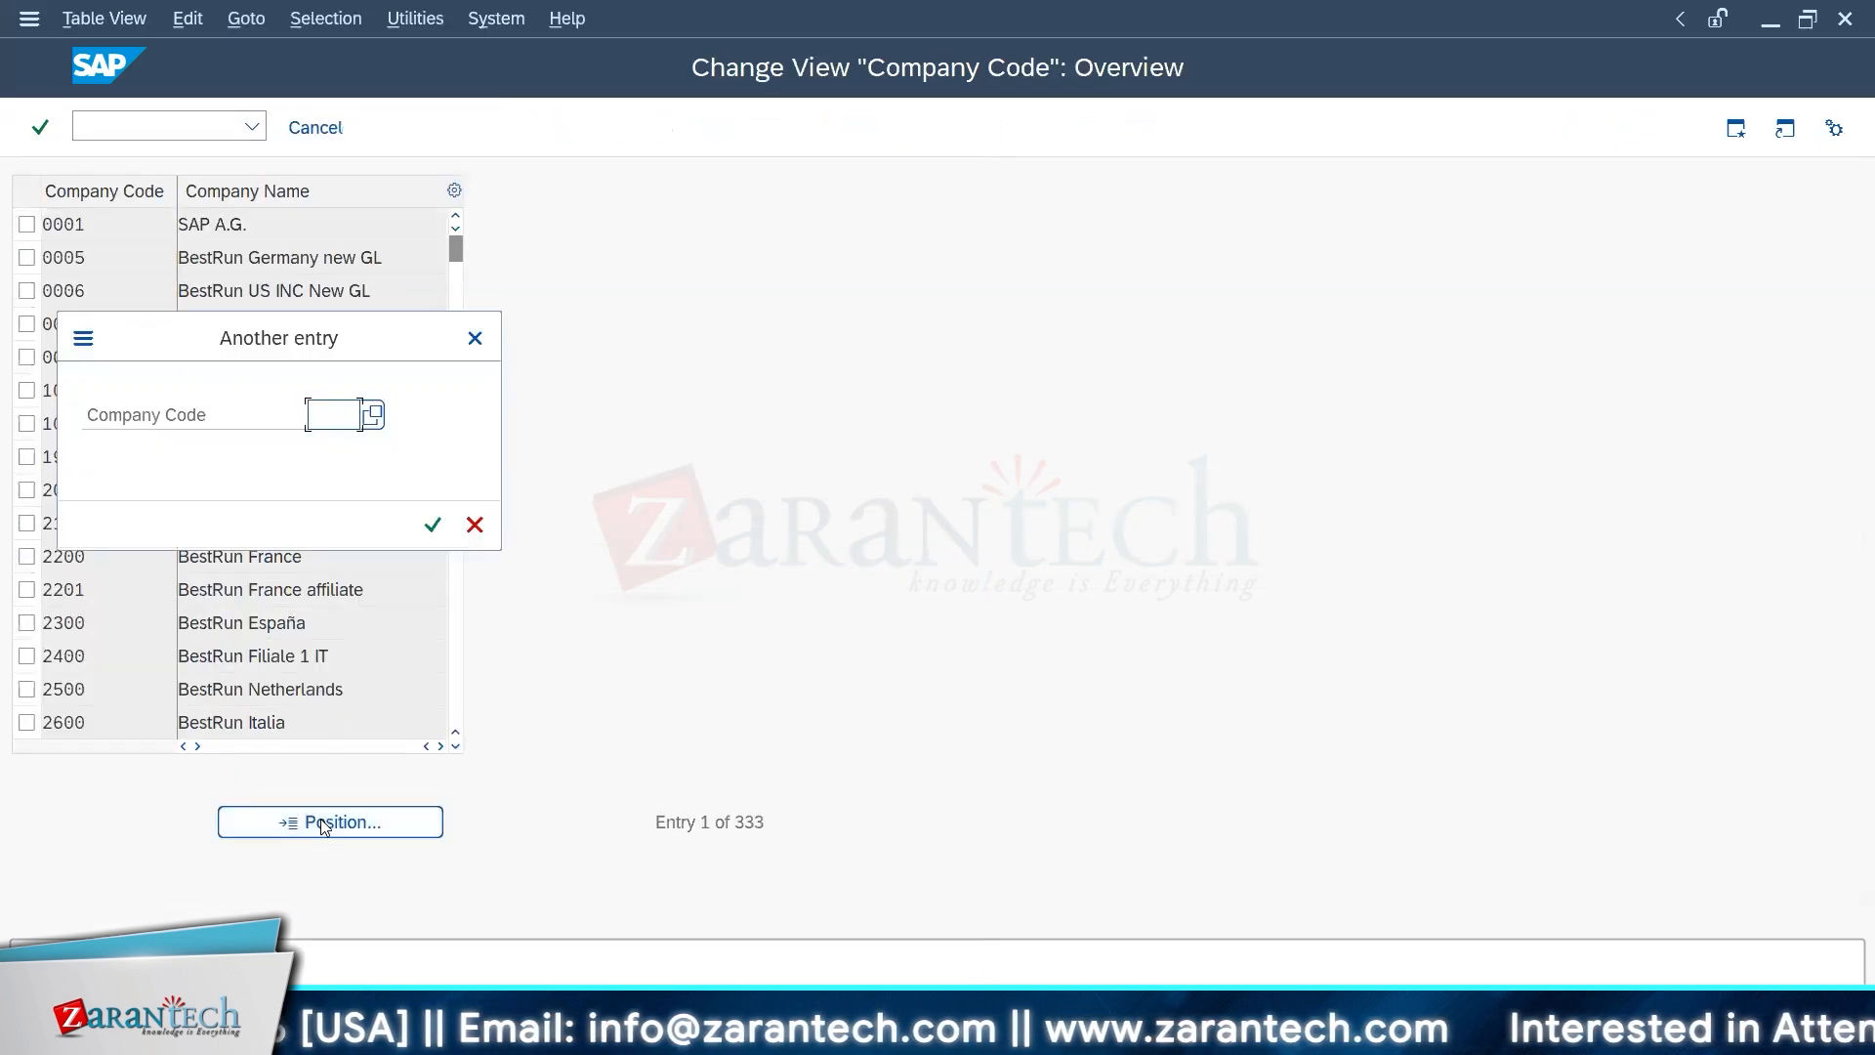
{"action": "type", "text": "bl01"}
{"action": "key", "text": "Return"}
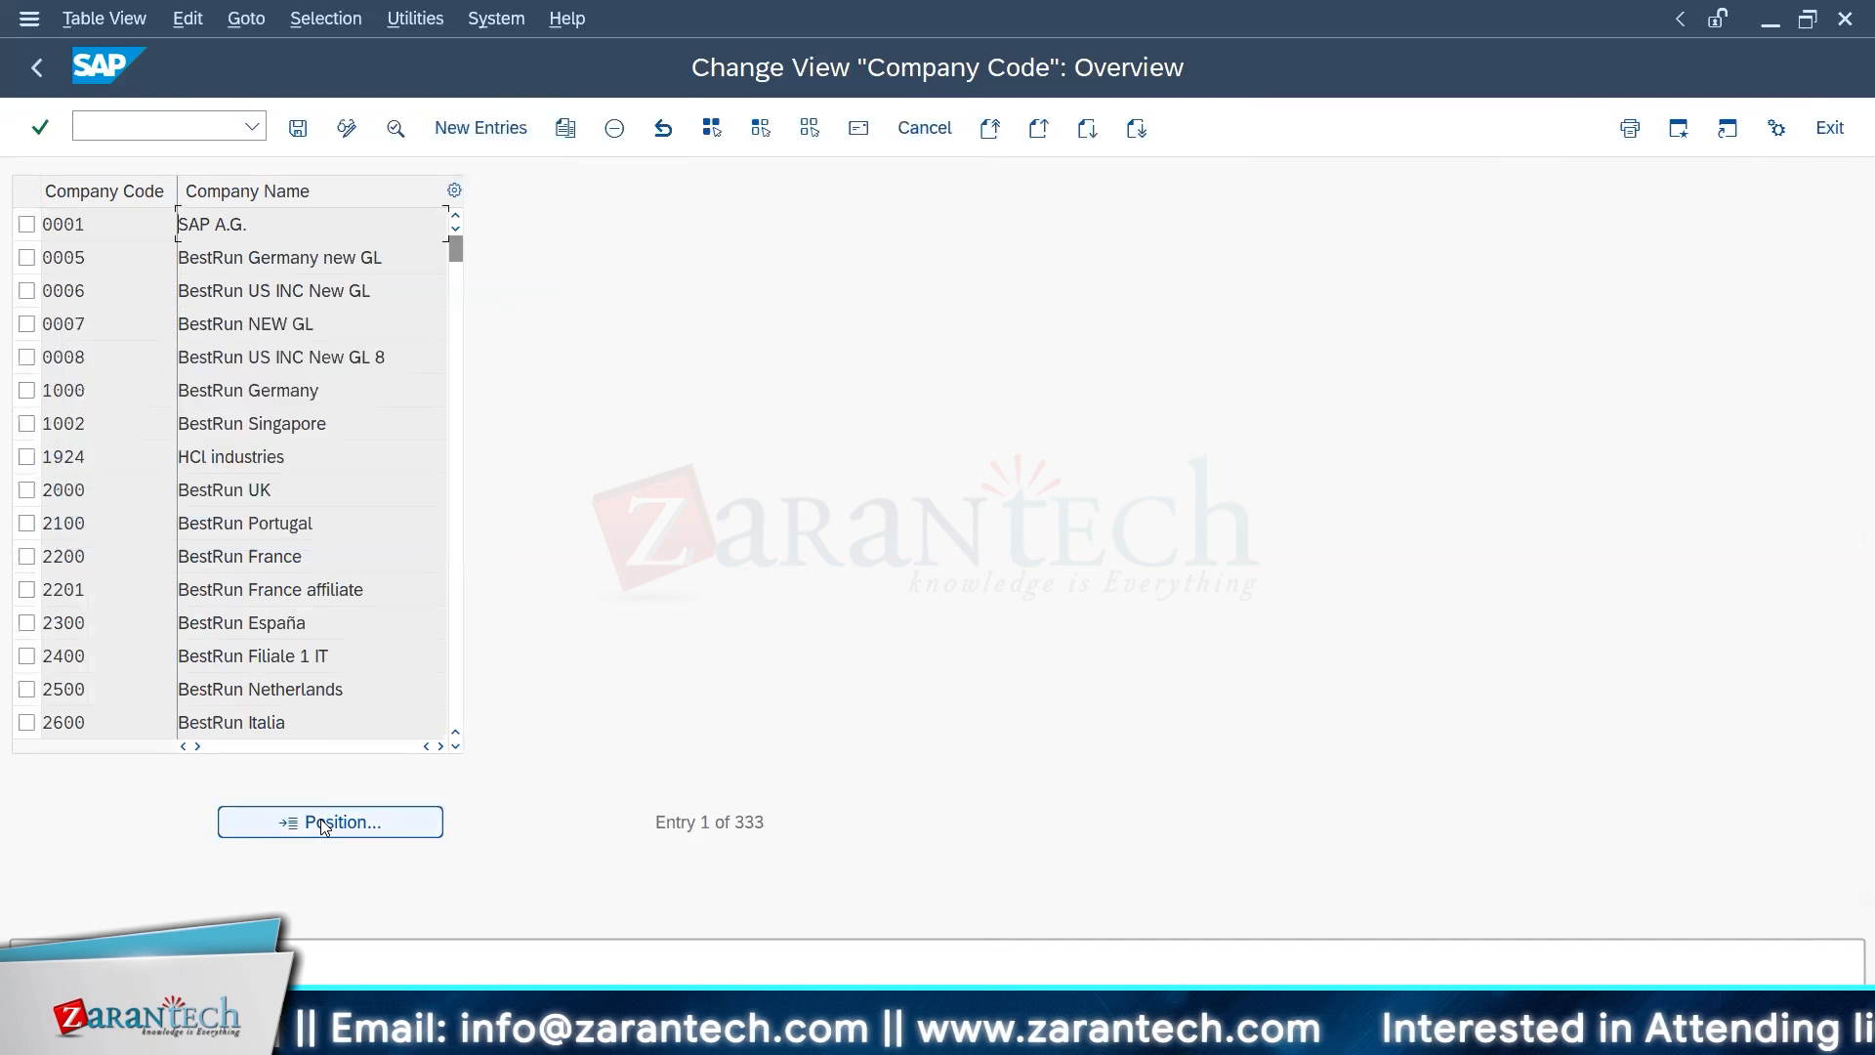
{"action": "left_click", "coordinate": [455, 216]}
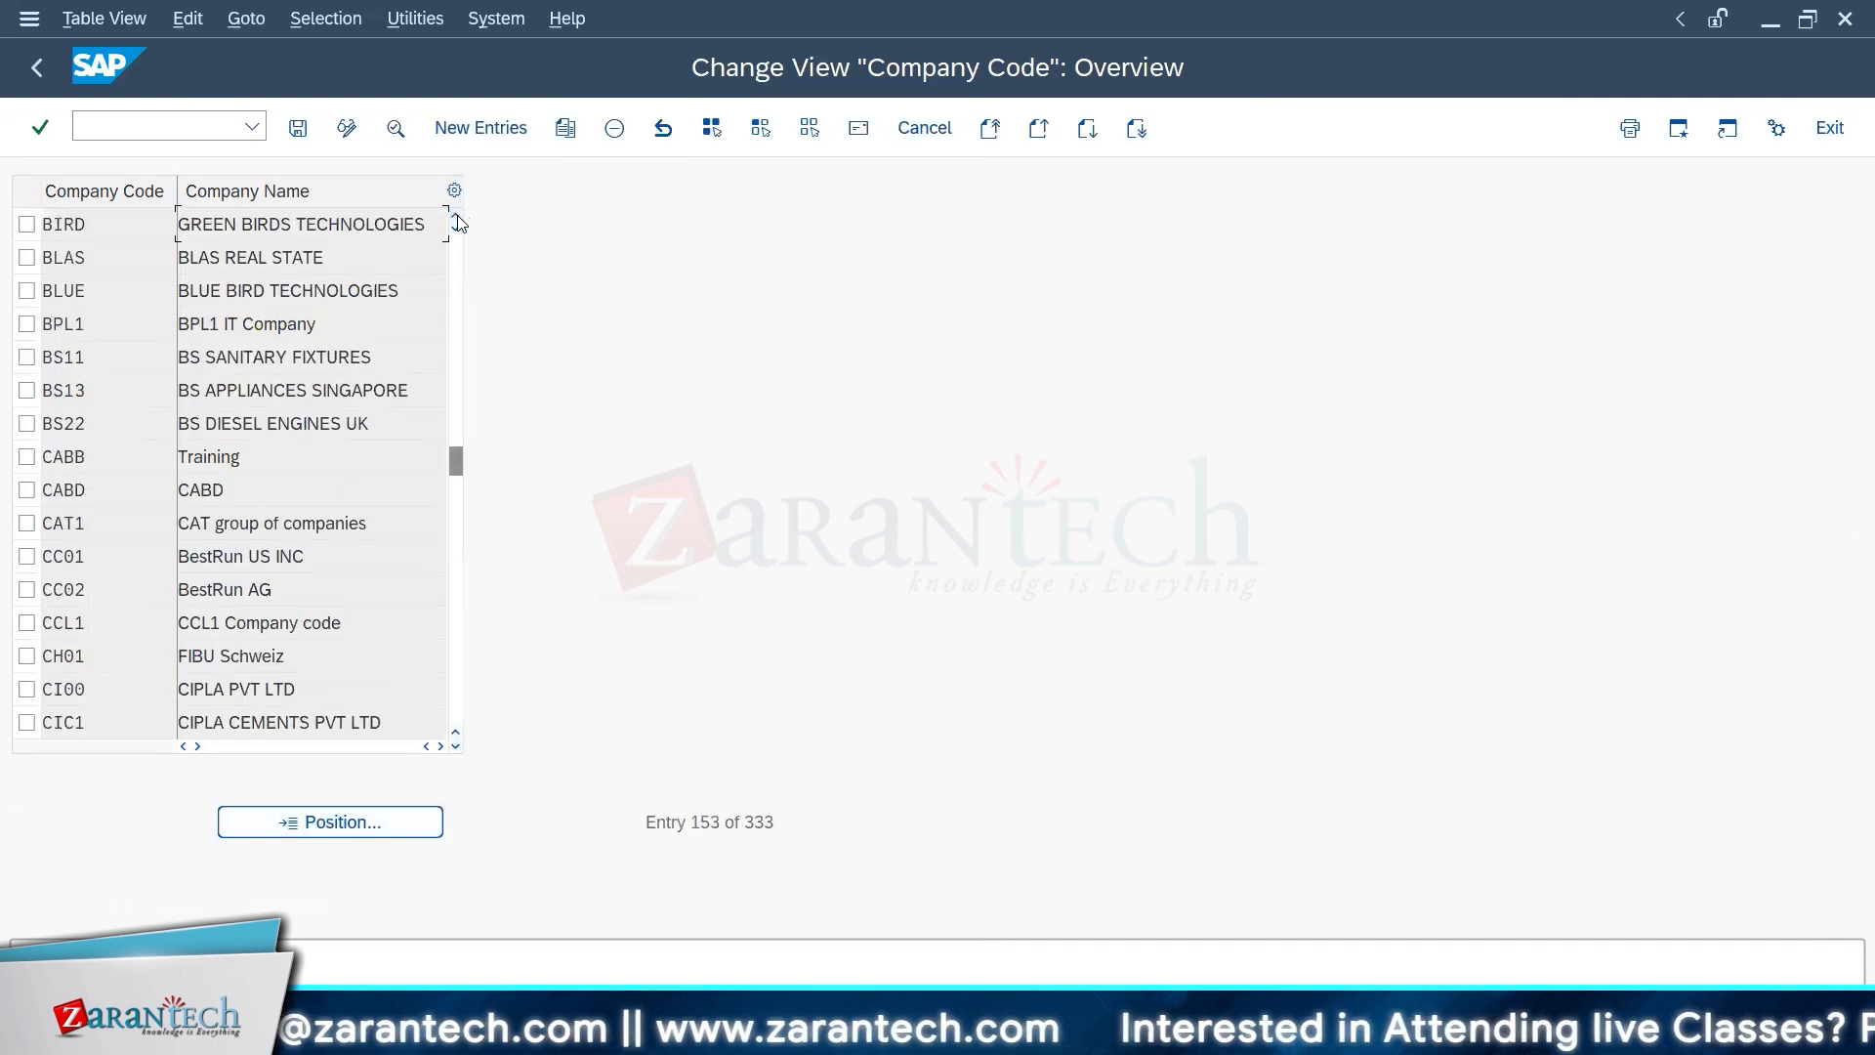
{"action": "left_click", "coordinate": [455, 216]}
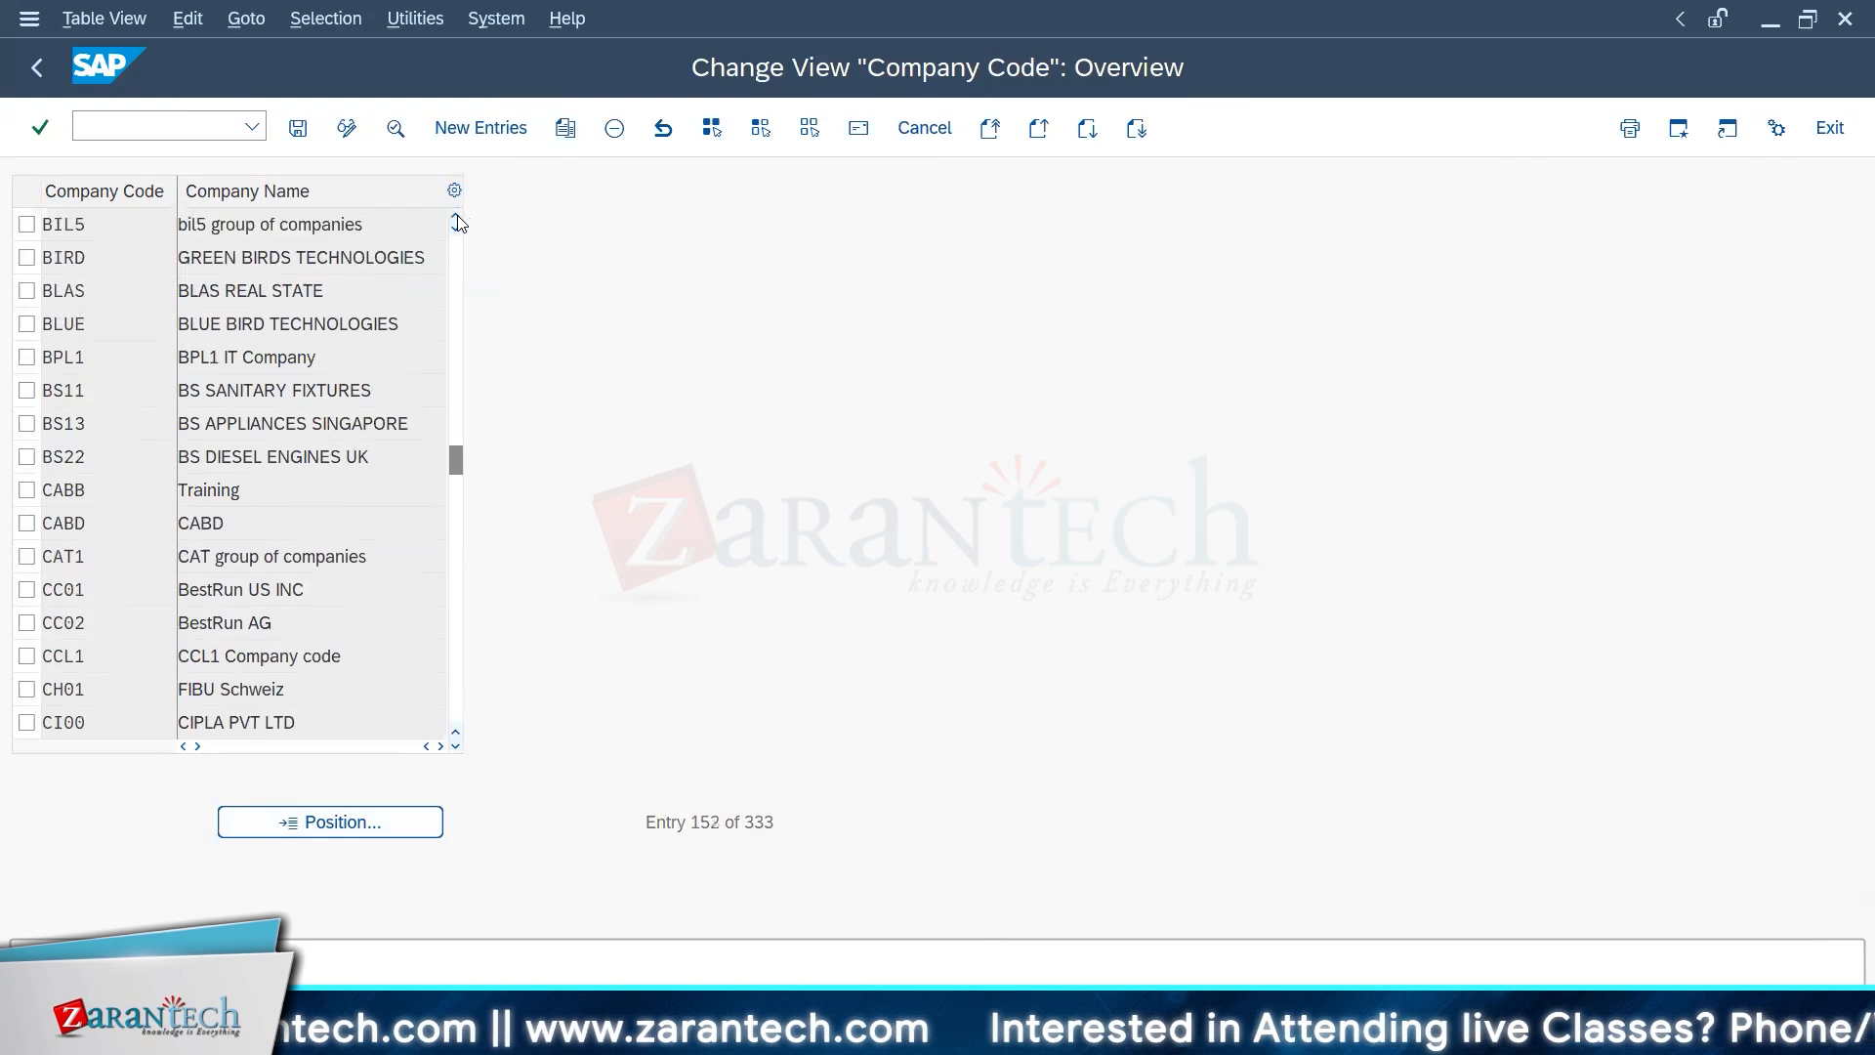
{"action": "key", "text": "F3"}
{"action": "key", "text": "Escape"}
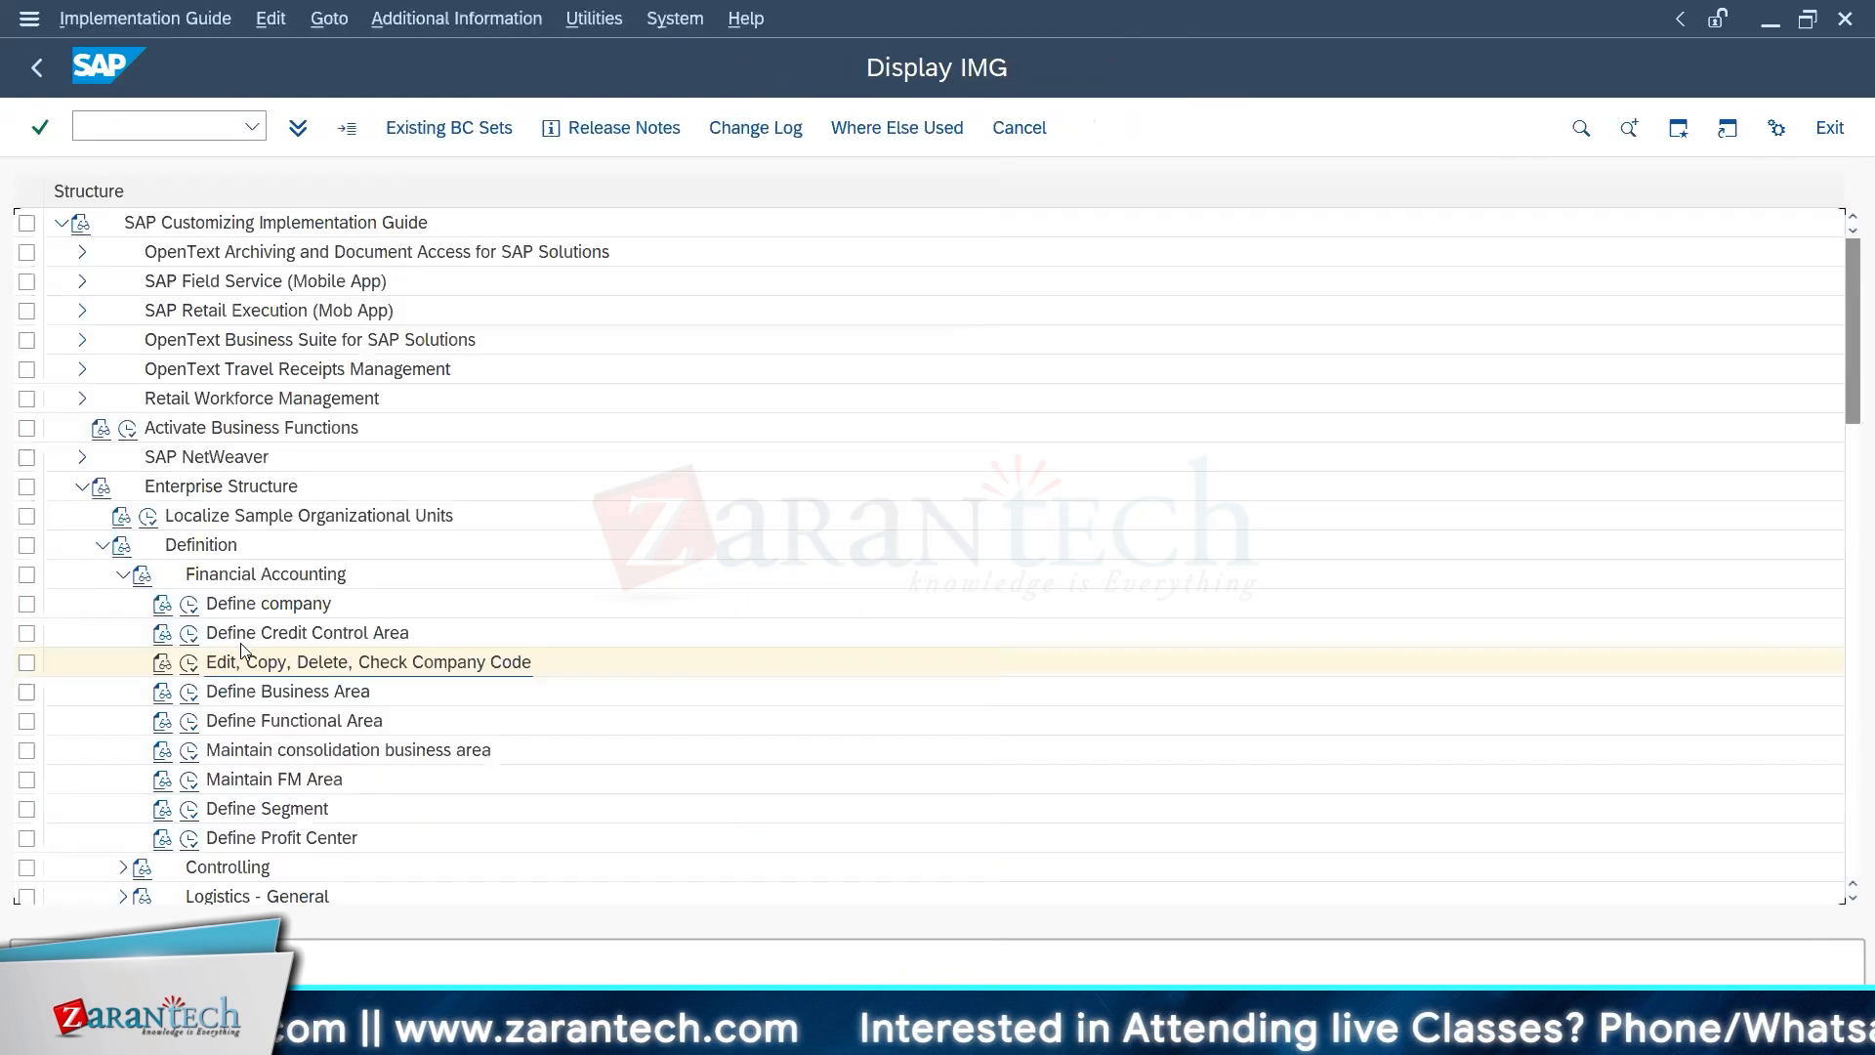
Step: Open the Define company activity, position the internal trading partners list at company BL01, and leave the view
{"action": "left_click", "coordinate": [187, 604]}
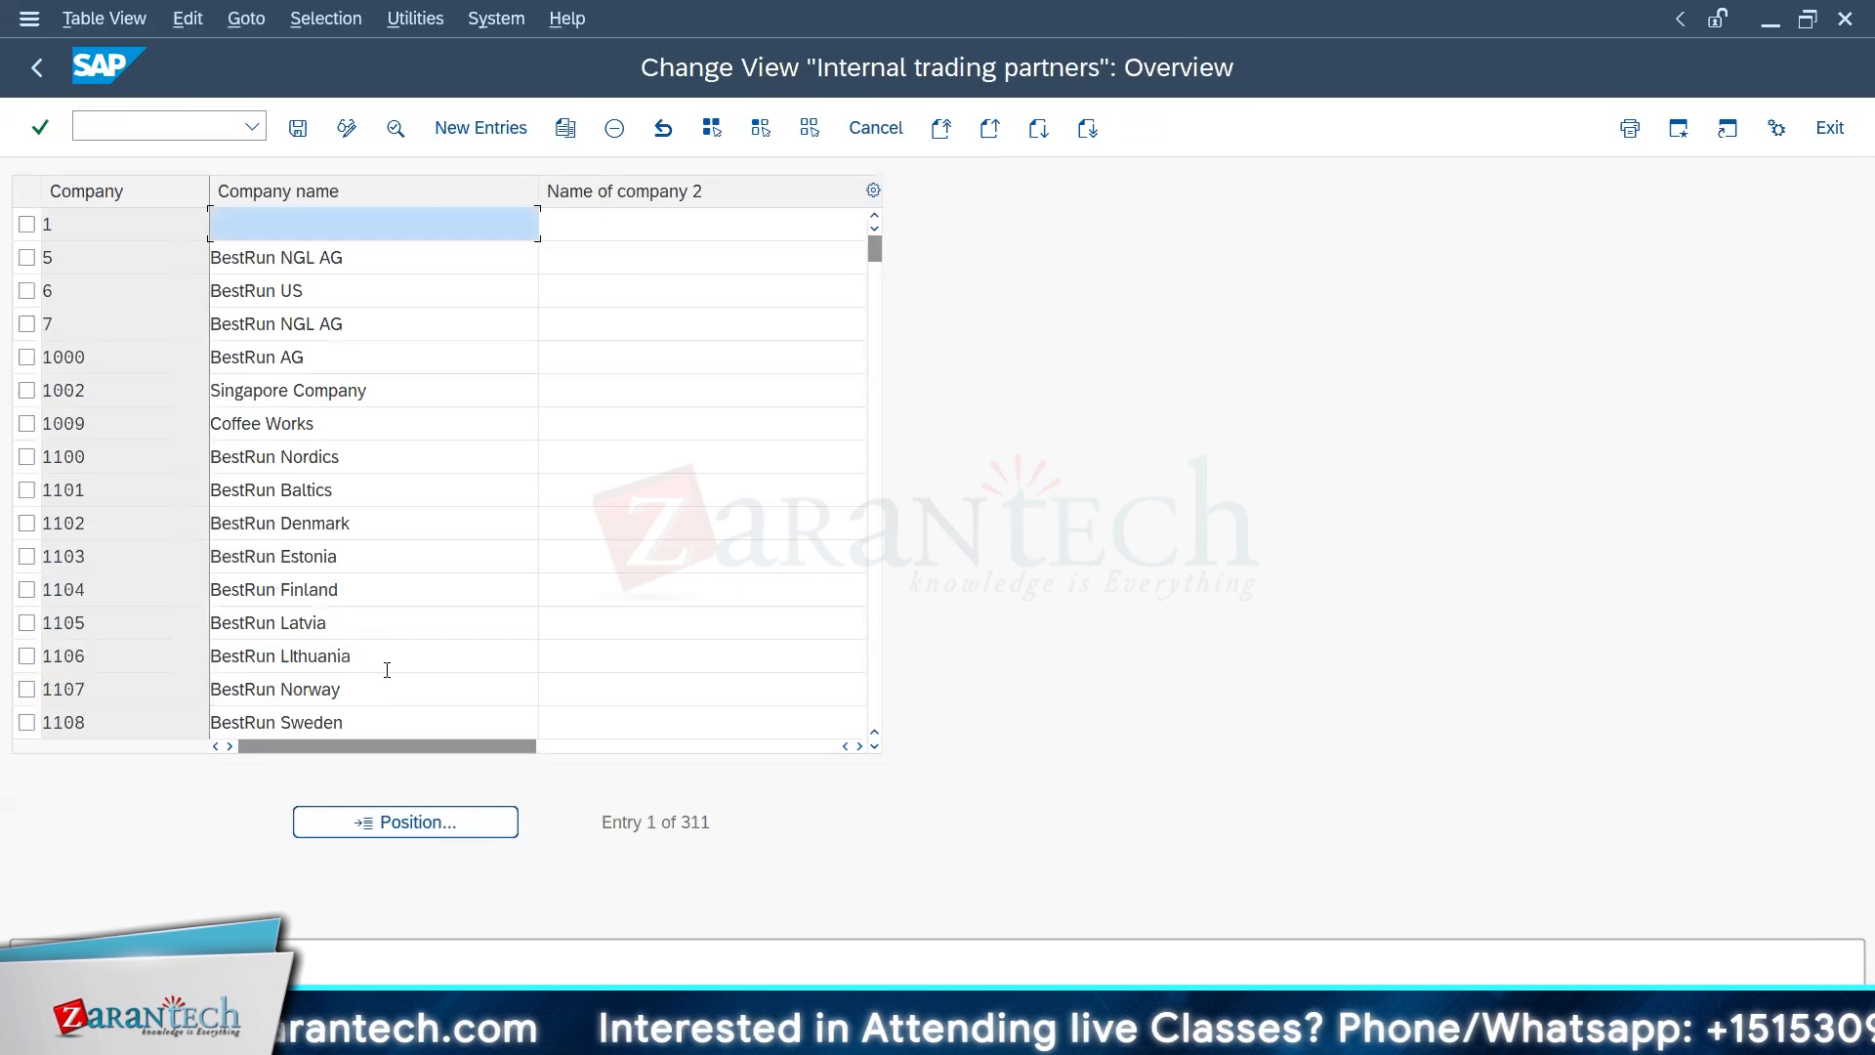
{"action": "key", "text": "F3"}
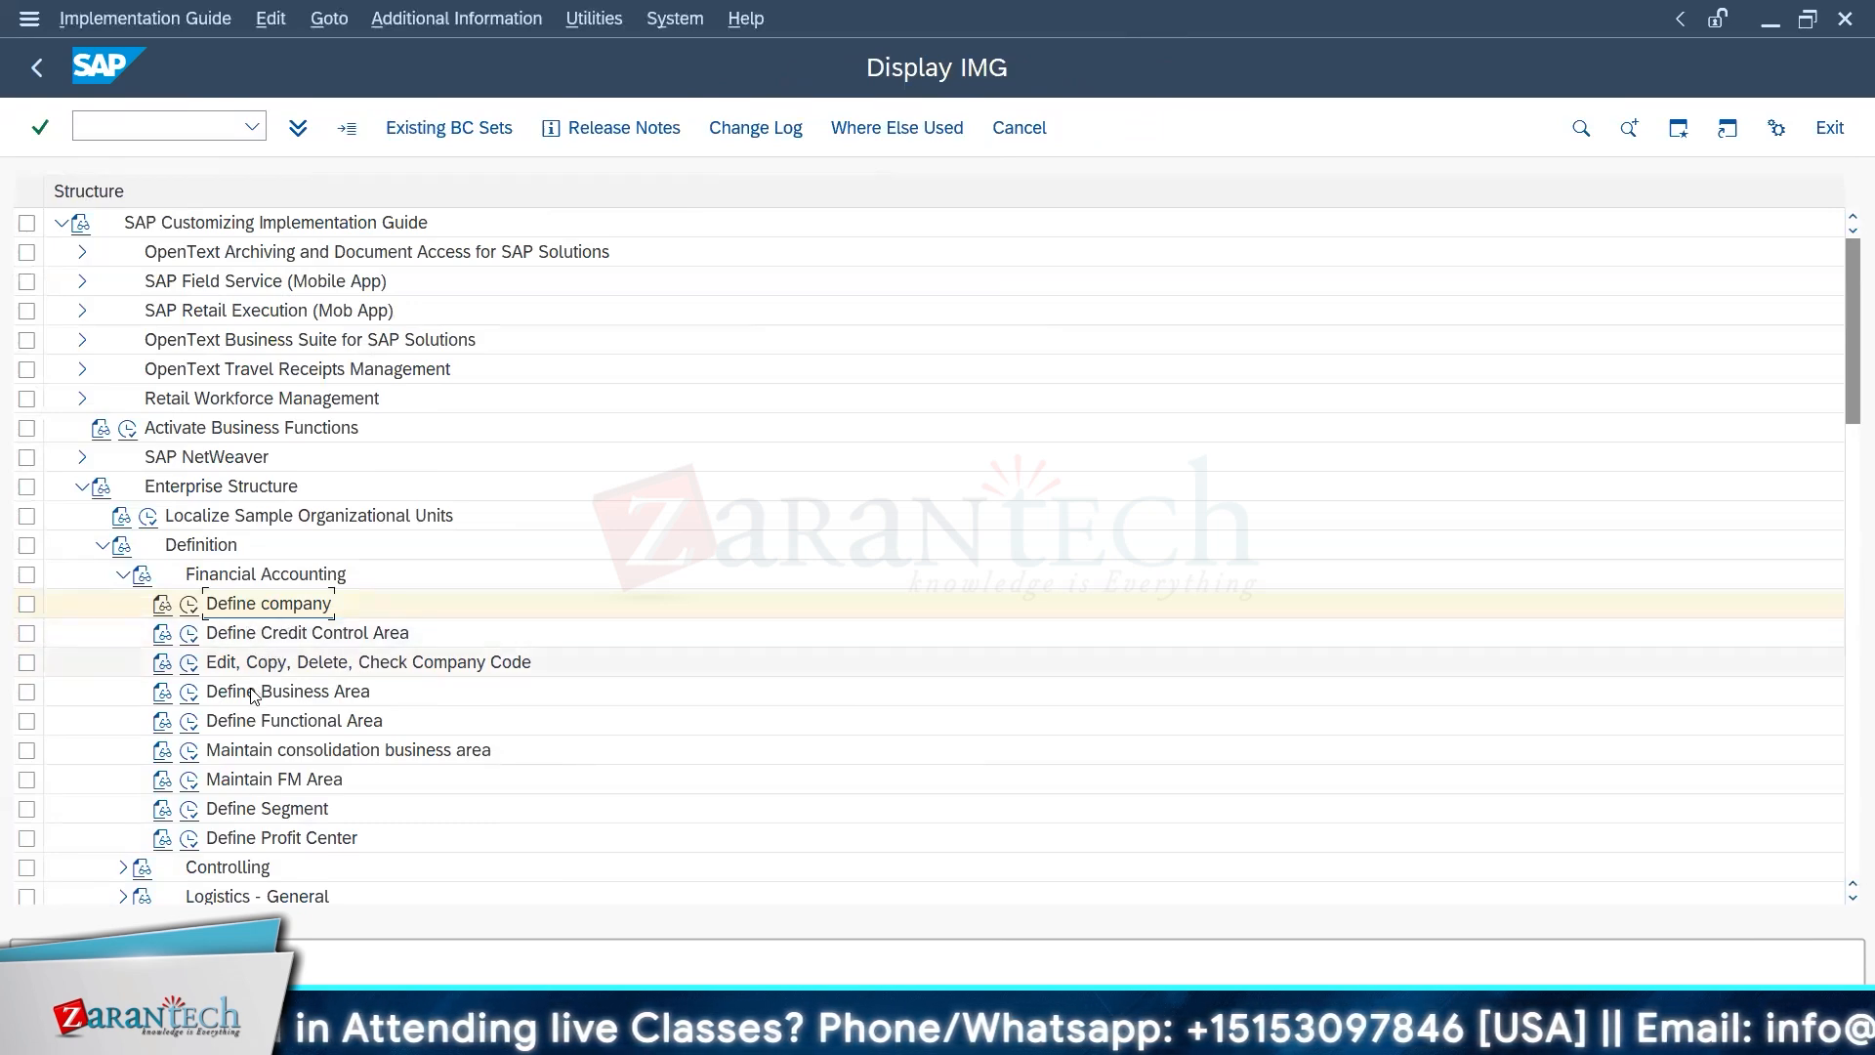
{"action": "left_click", "coordinate": [189, 605]}
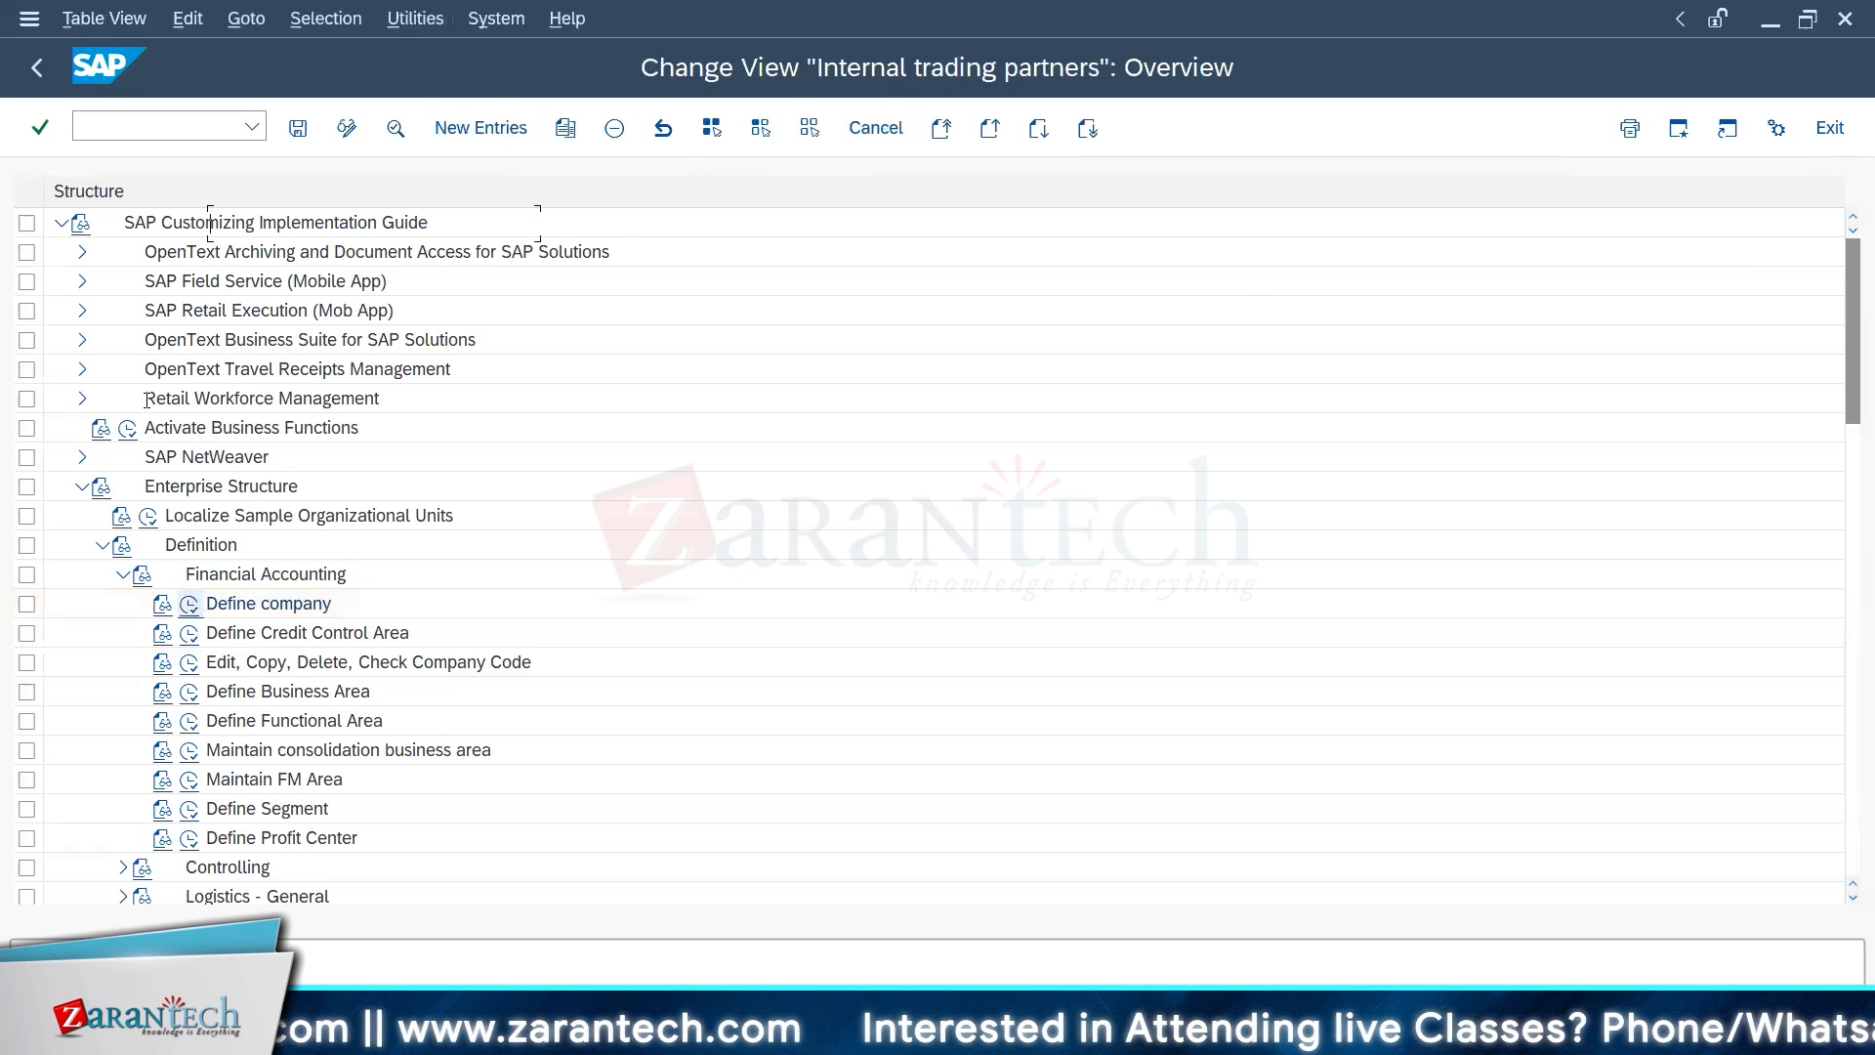
{"action": "left_click", "coordinate": [417, 828]}
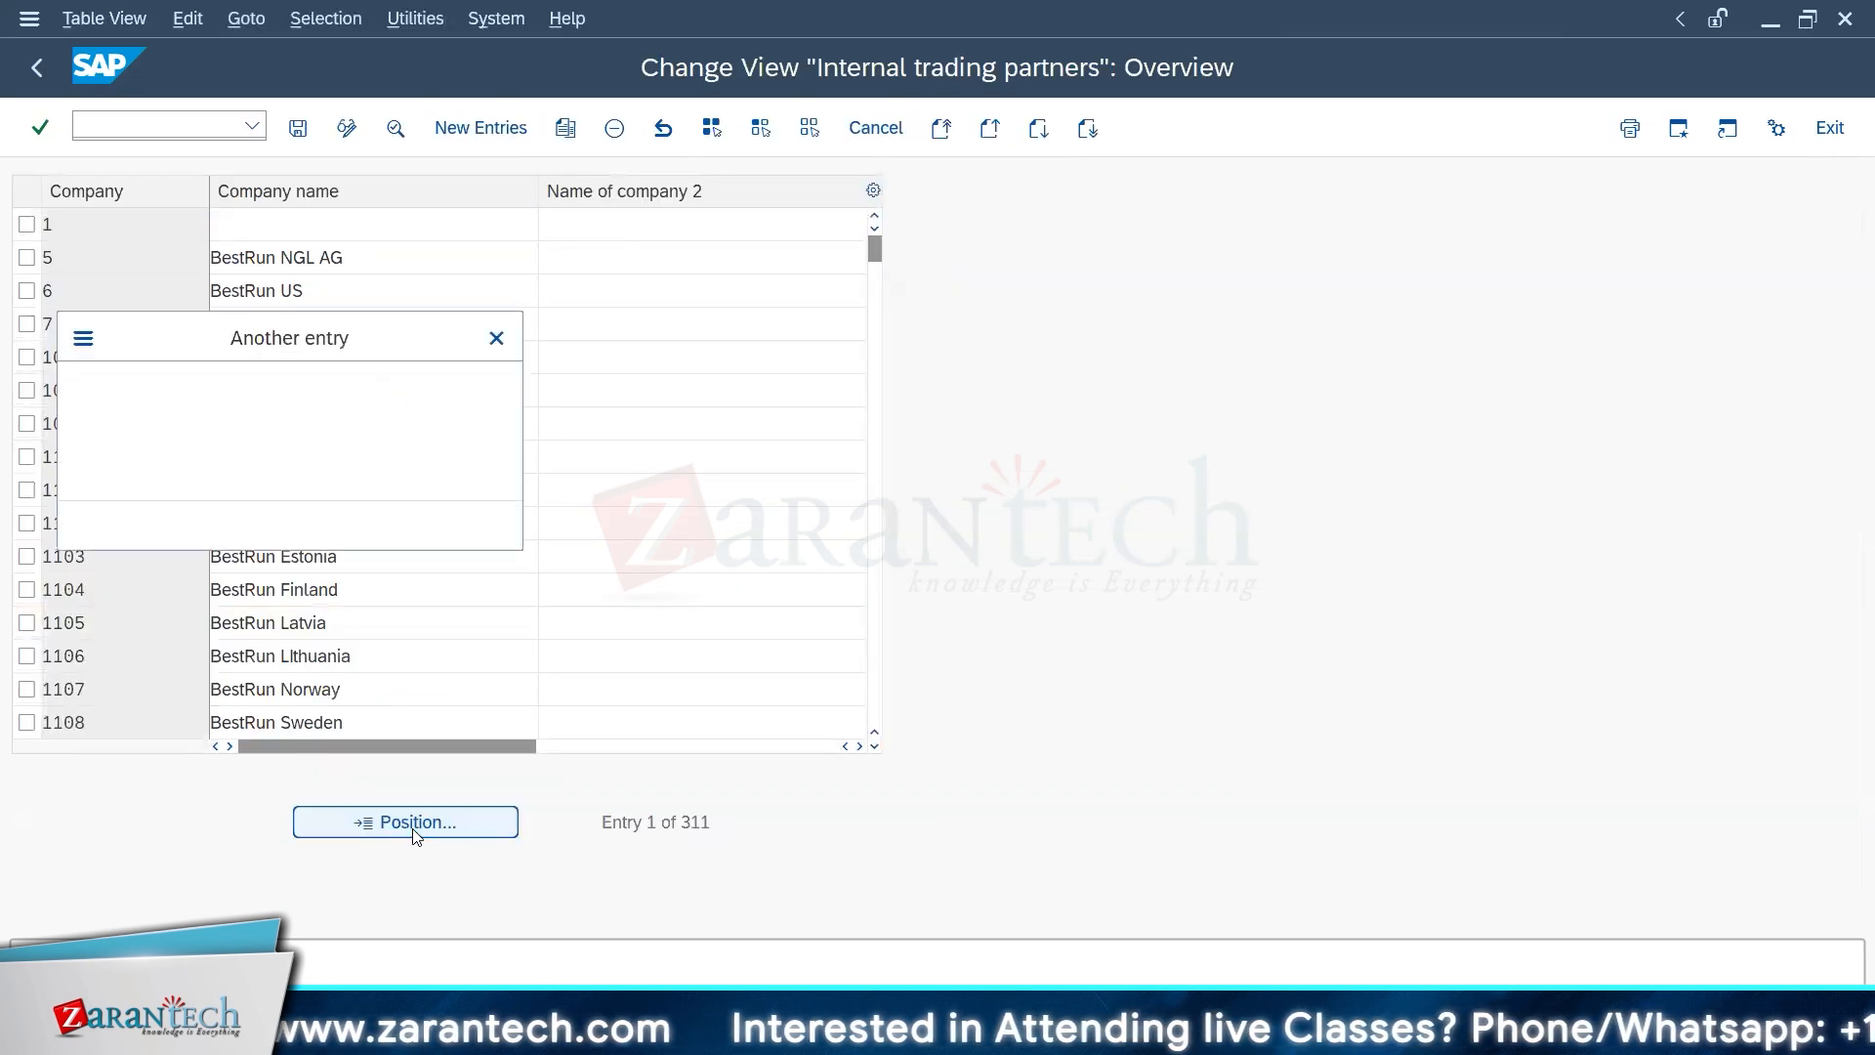
{"action": "type", "text": "bl"}
{"action": "key", "text": "Down"}
{"action": "key", "text": "Return"}
{"action": "key", "text": "Return"}
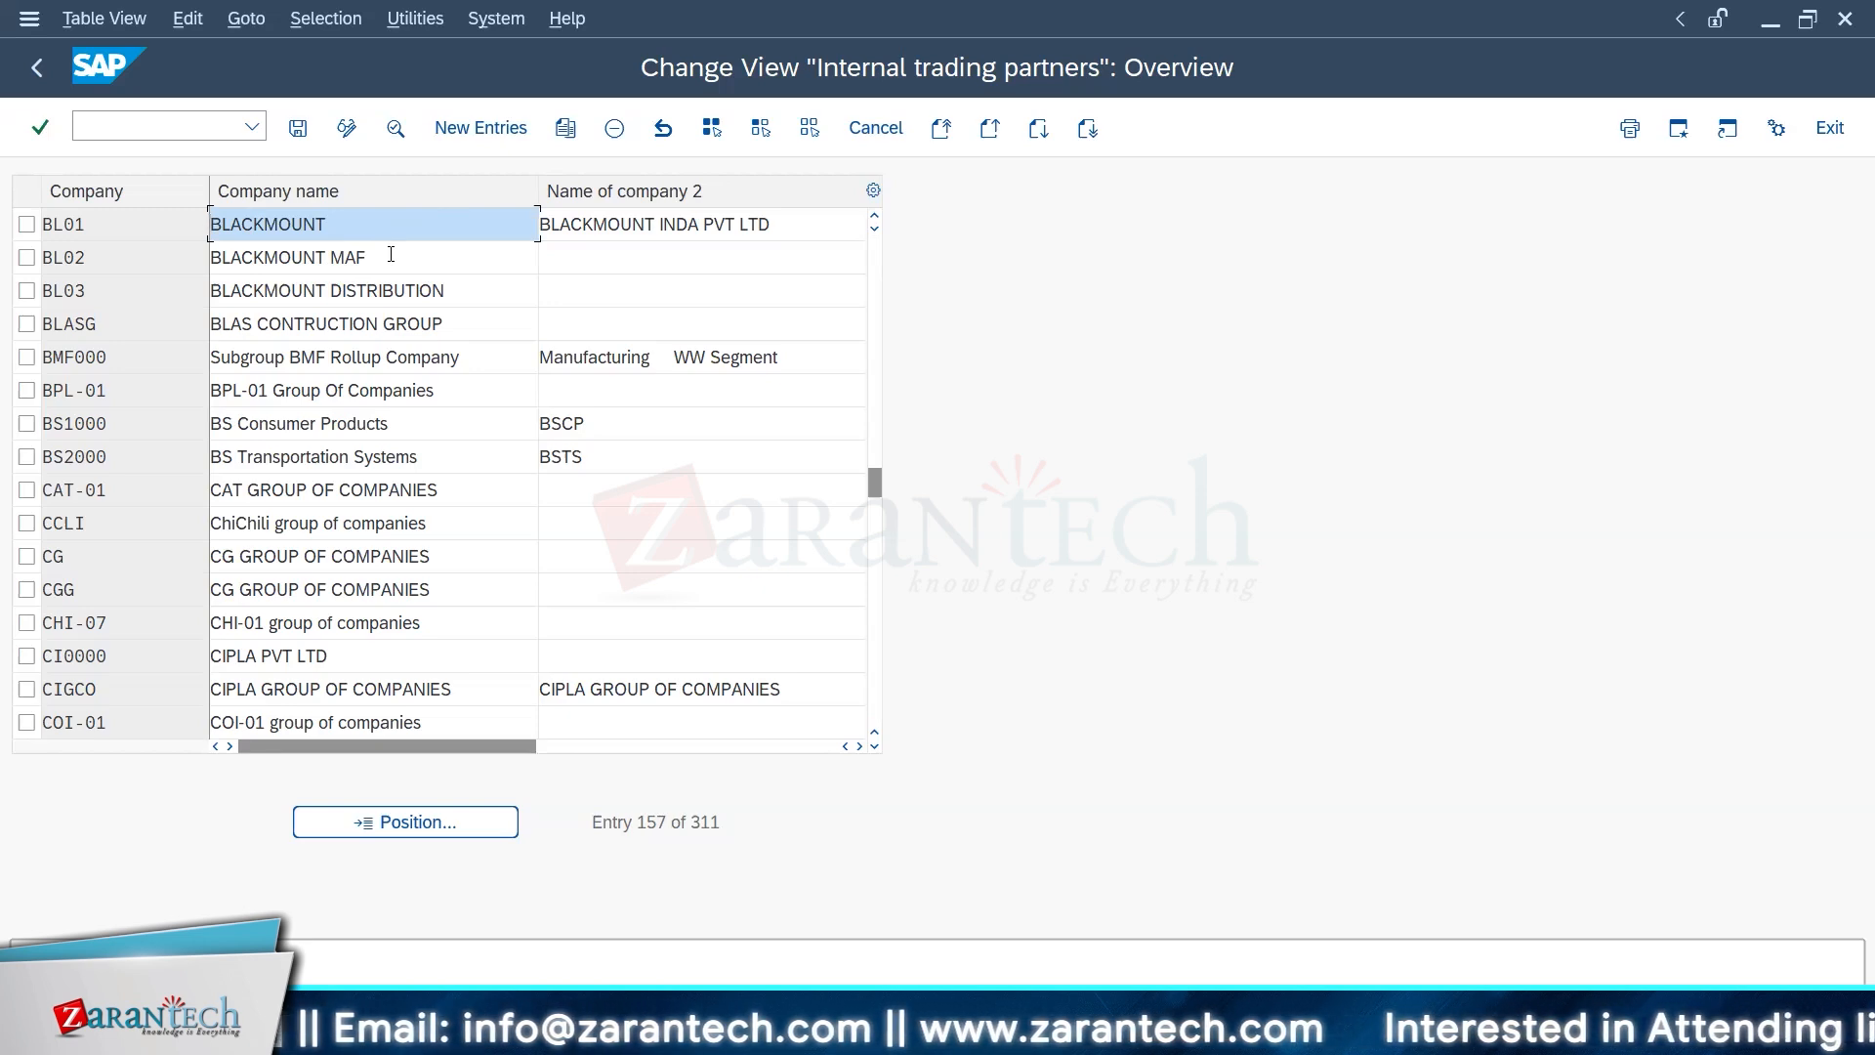
{"action": "key", "text": "F3"}
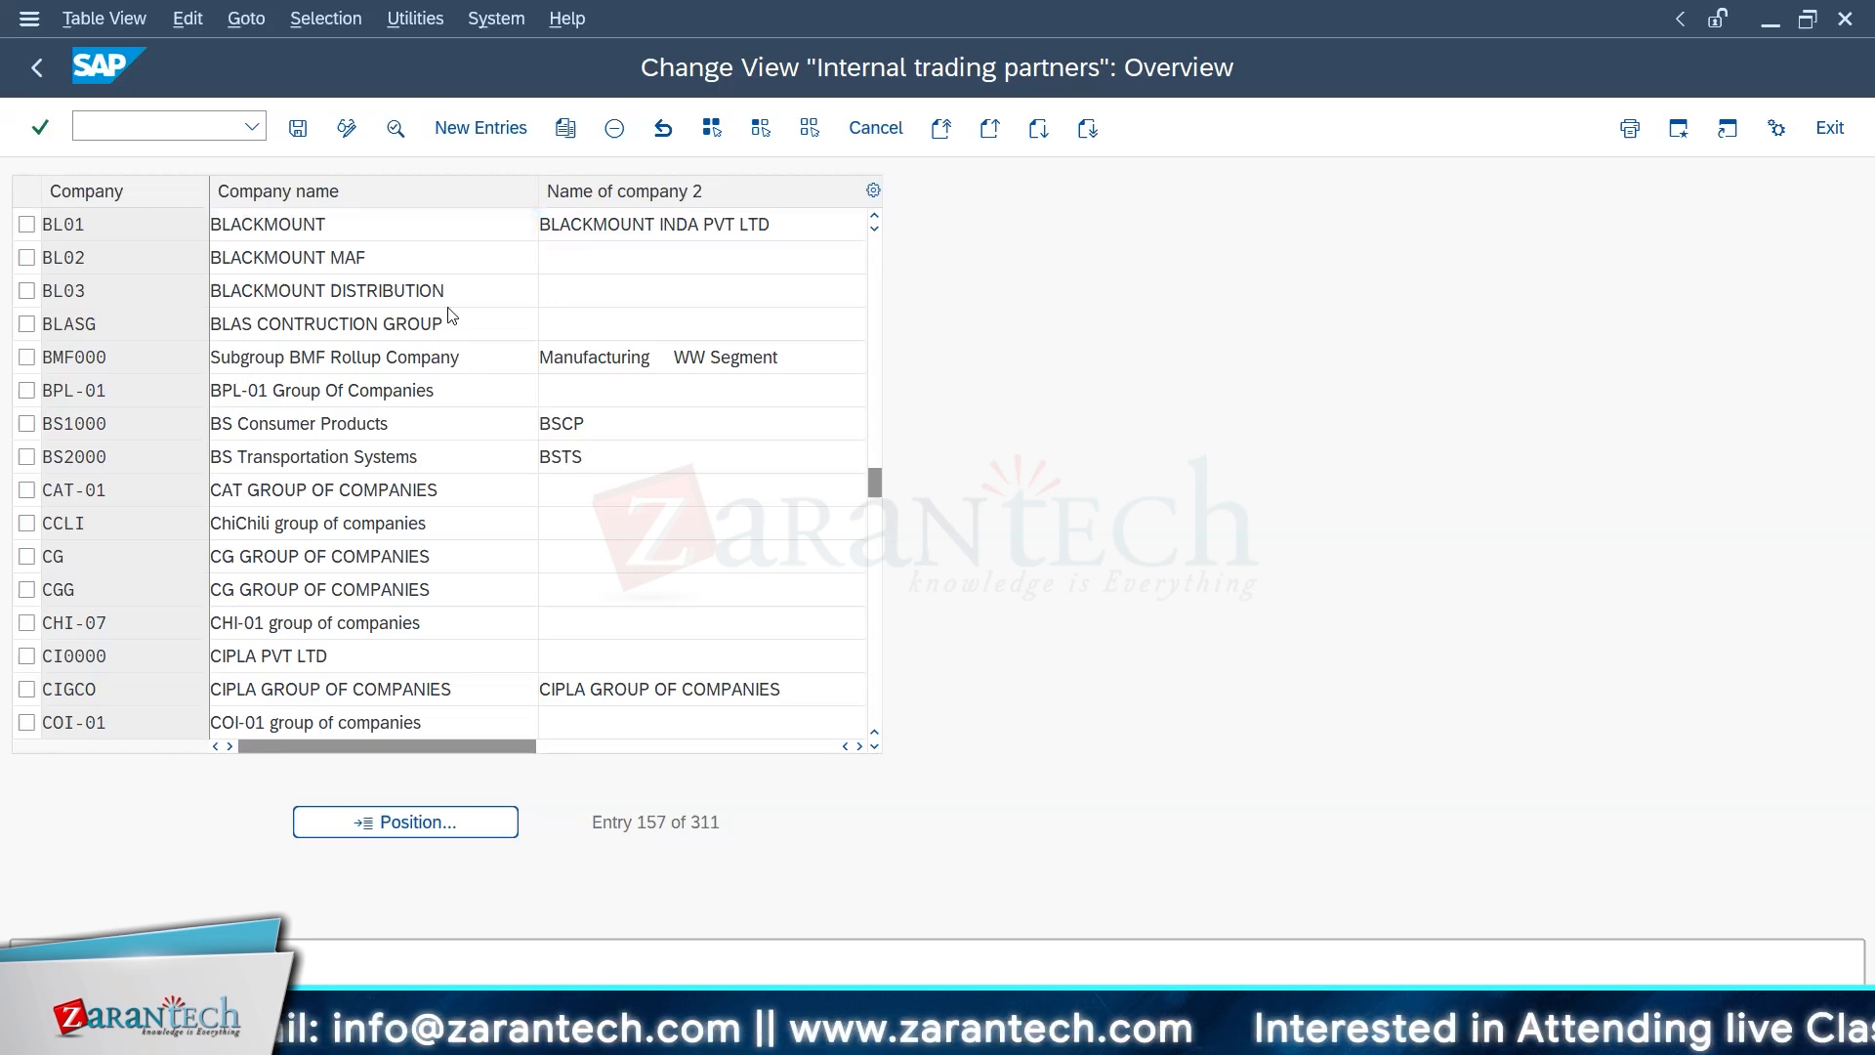